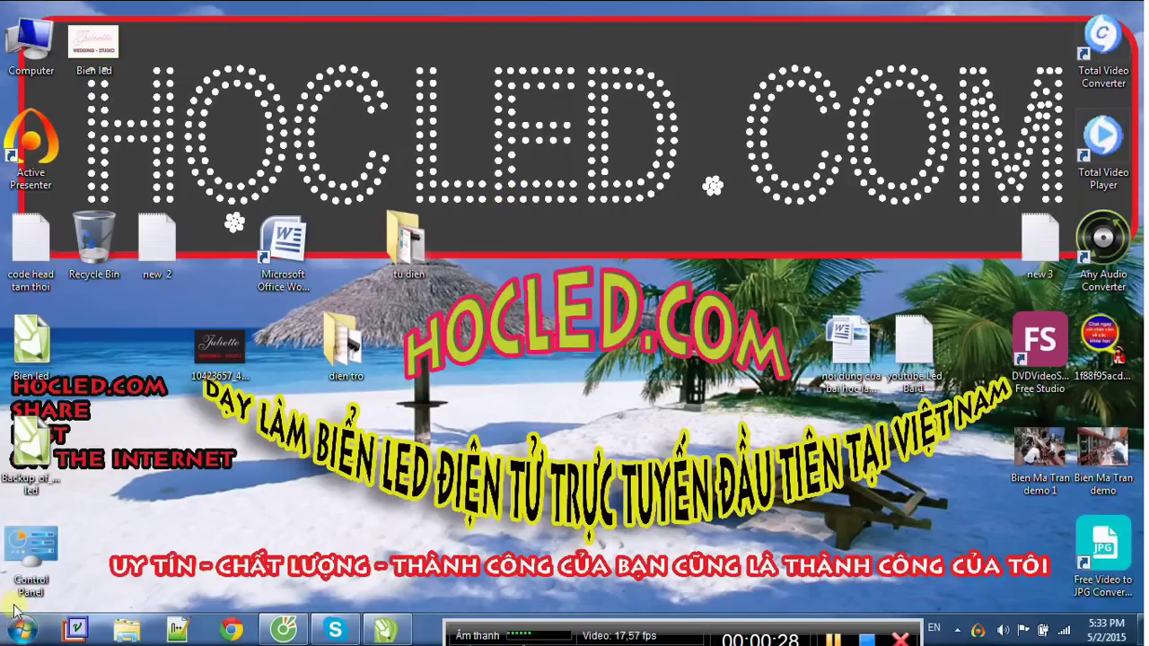
Step: Launch CorelDRAW X5 and start a new blank document
{"action": "left_click", "coordinate": [22, 631]}
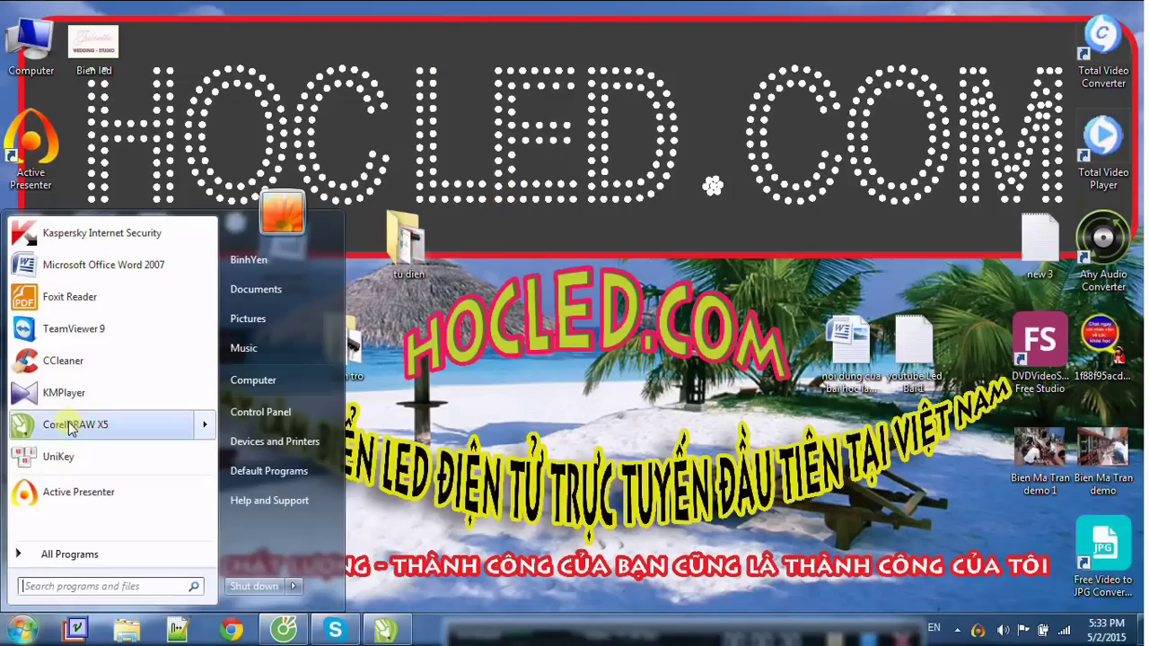
{"action": "mouse_move", "coordinate": [72, 429]}
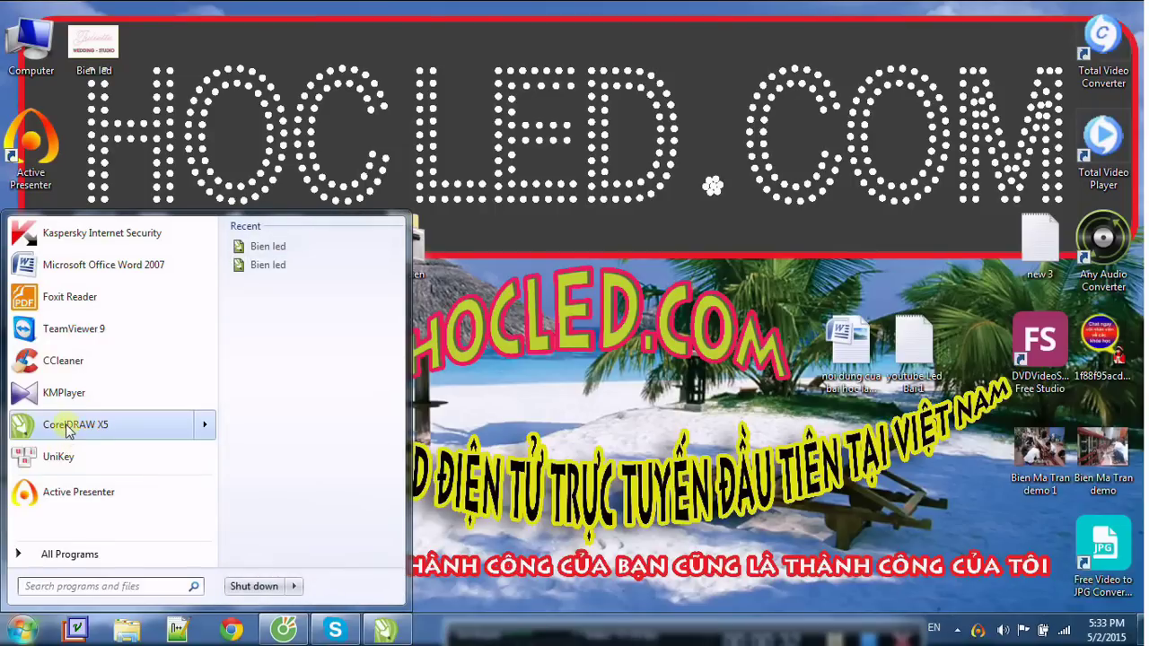
{"action": "left_click", "coordinate": [70, 429]}
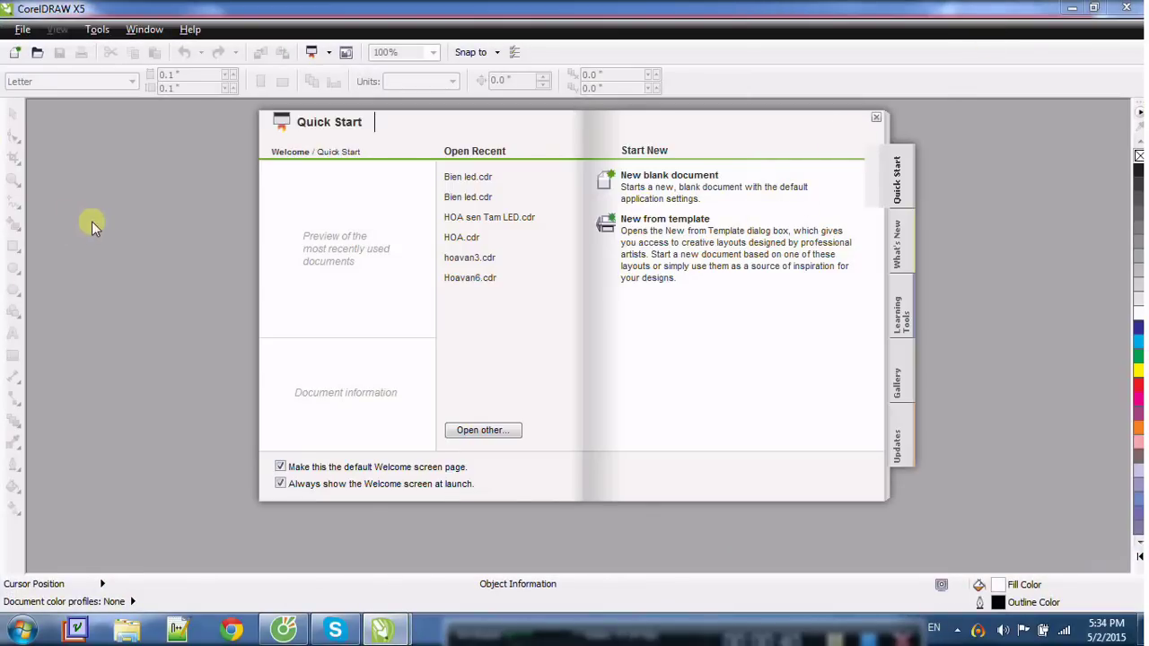
{"action": "mouse_move", "coordinate": [442, 178]}
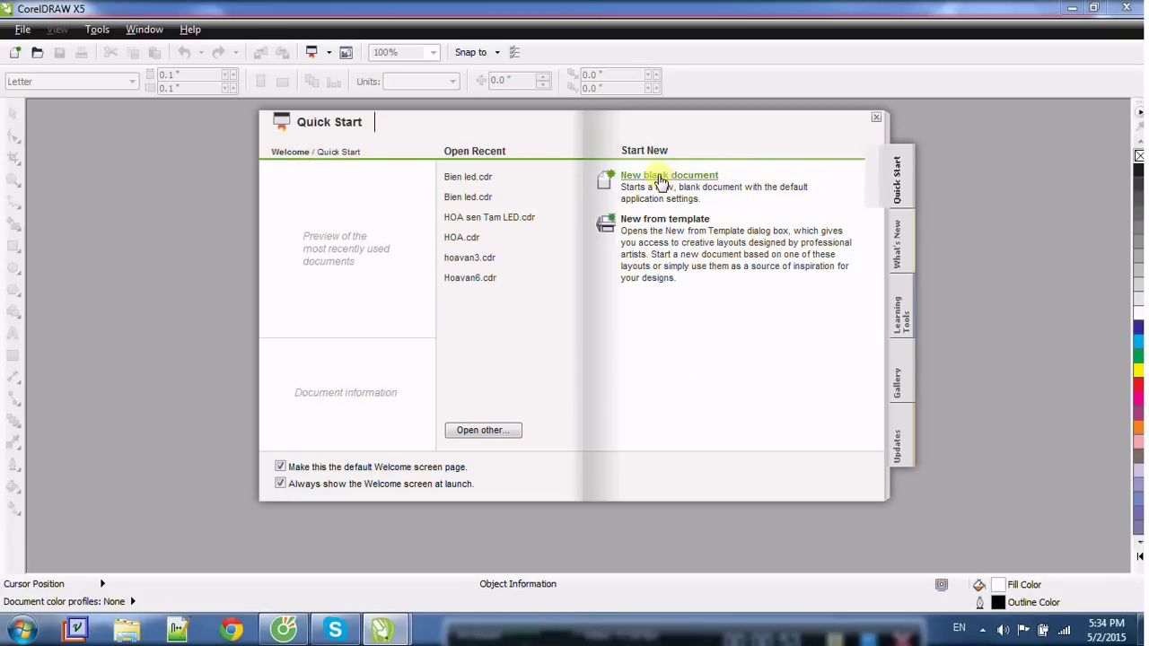
{"action": "left_click", "coordinate": [661, 176]}
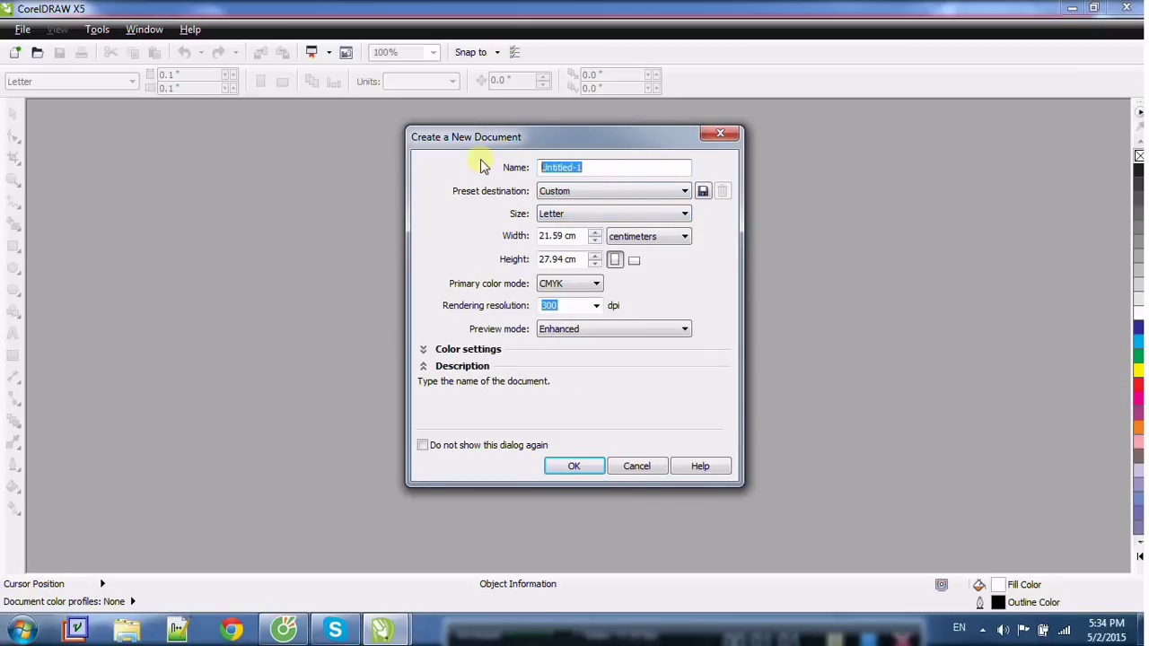
Step: Name the new document "huong dan thiet ke bien Led" and create it with Custom preset, Letter size and centimeters
{"action": "key", "text": "BackSpace"}
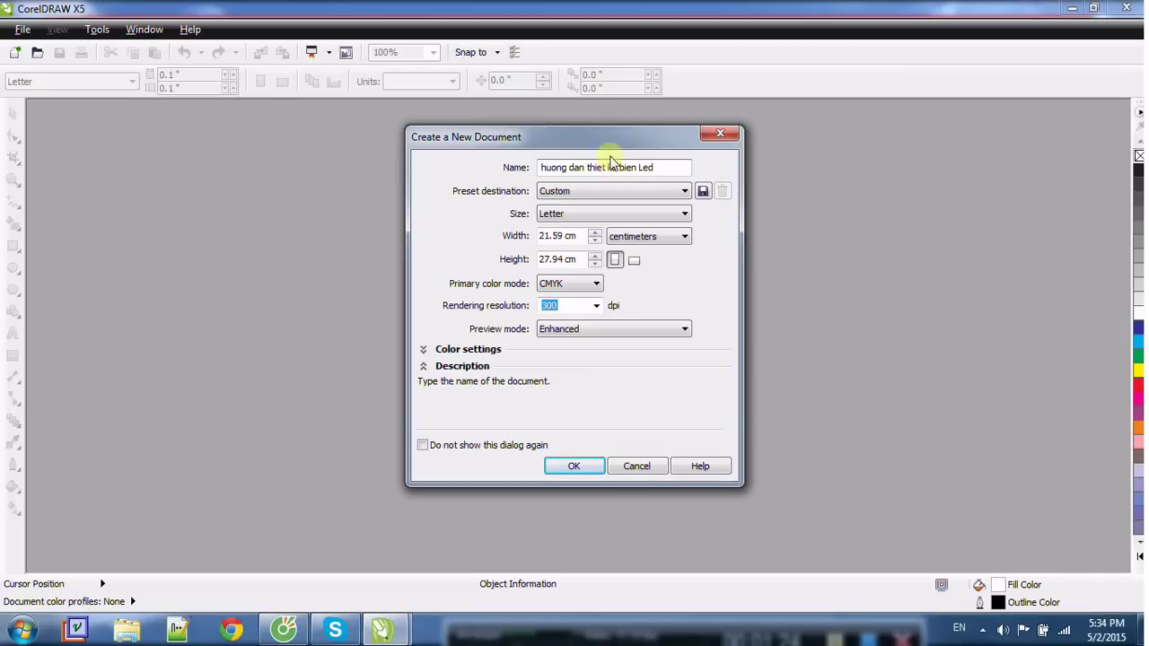
{"action": "left_click", "coordinate": [684, 191]}
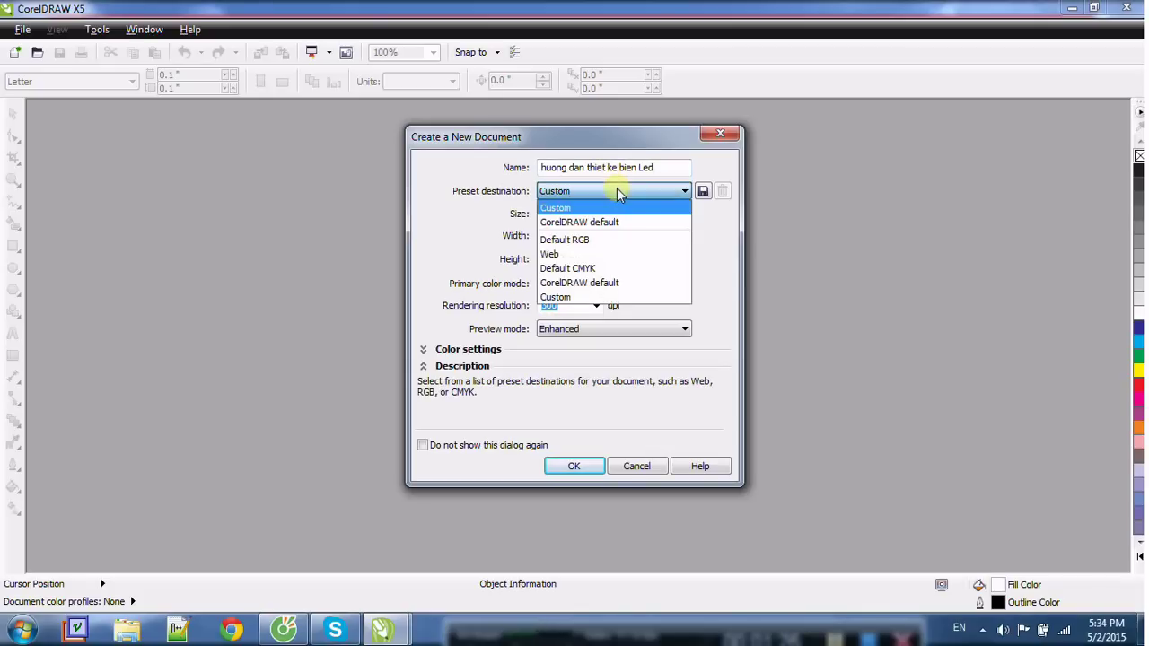
{"action": "left_click", "coordinate": [684, 192]}
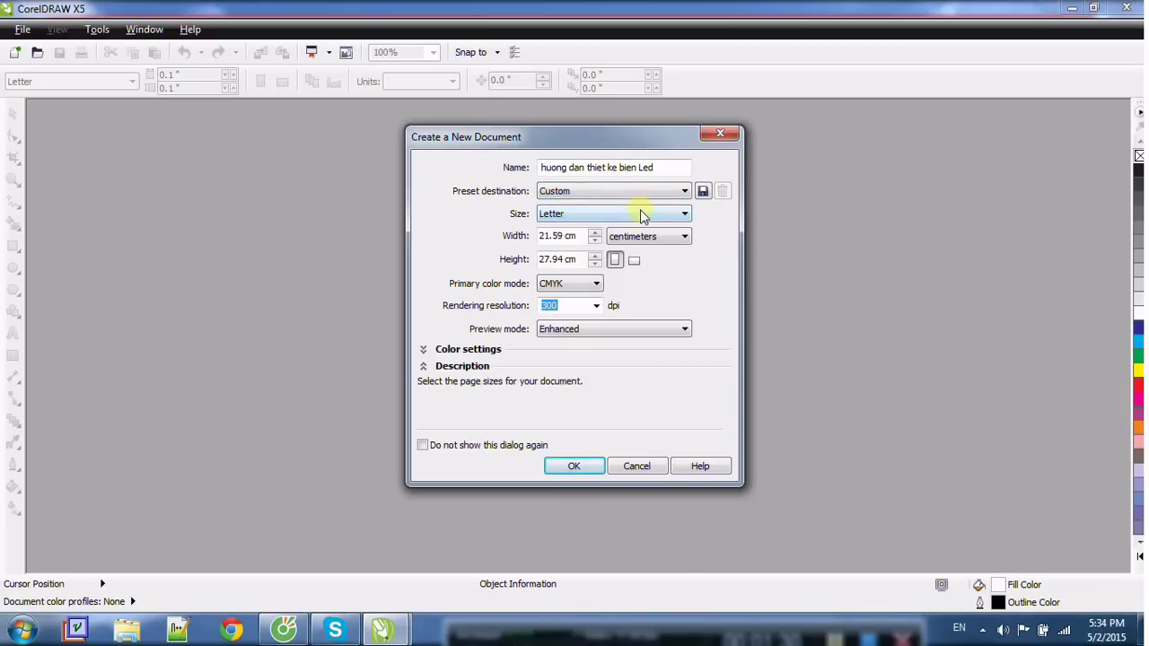
{"action": "left_click", "coordinate": [643, 217]}
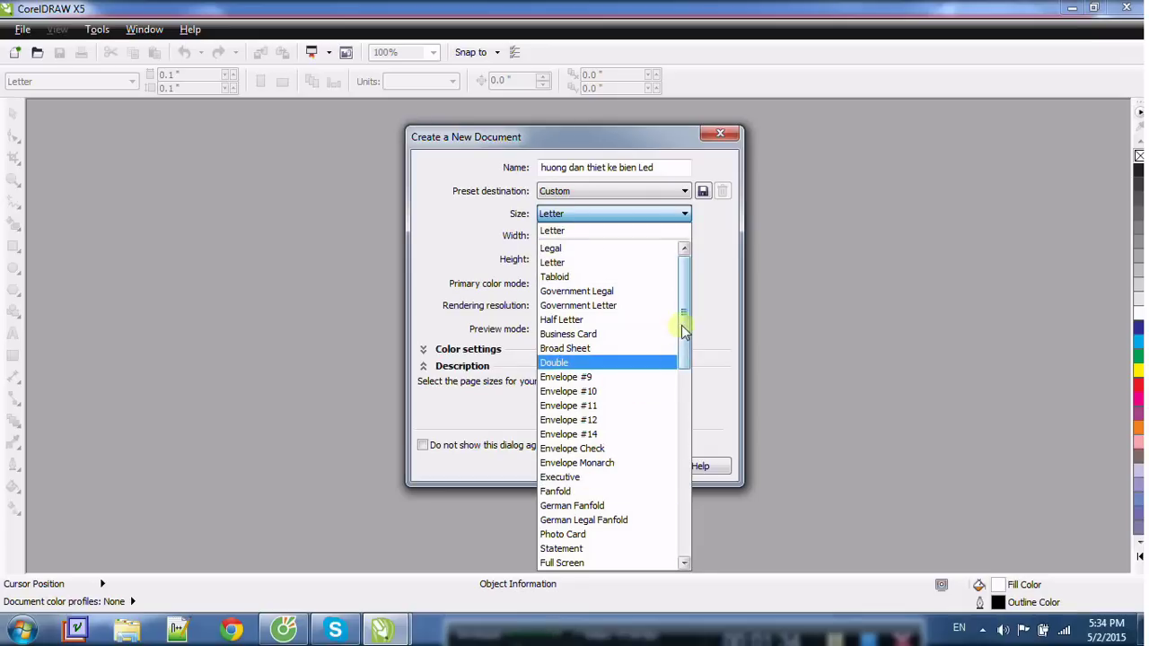
{"action": "left_click_drag", "start_coordinate": [680, 326], "coordinate": [662, 432]}
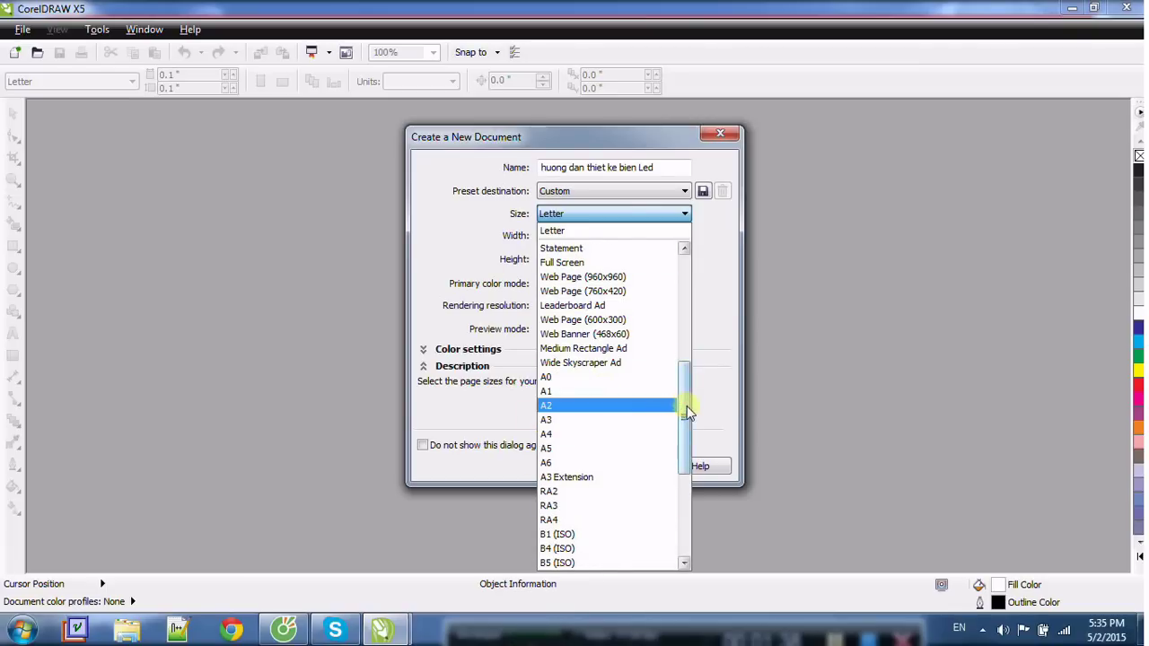
{"action": "left_click_drag", "start_coordinate": [679, 403], "coordinate": [680, 269]}
{"action": "left_click", "coordinate": [715, 254]}
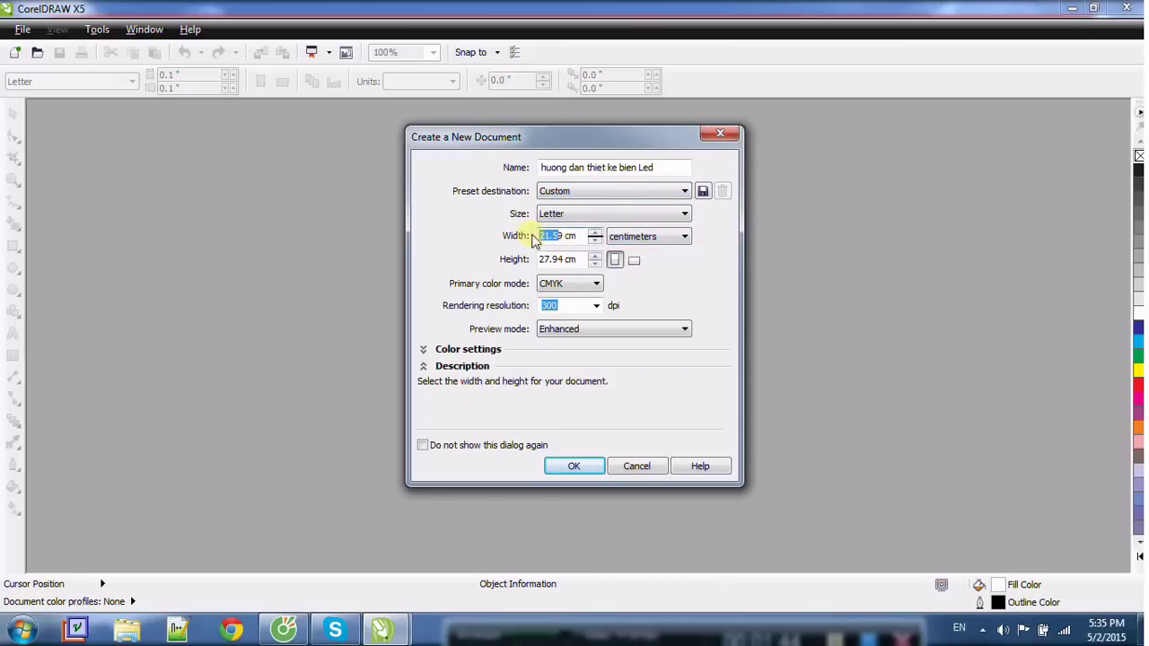
{"action": "left_click_drag", "start_coordinate": [566, 262], "coordinate": [536, 251]}
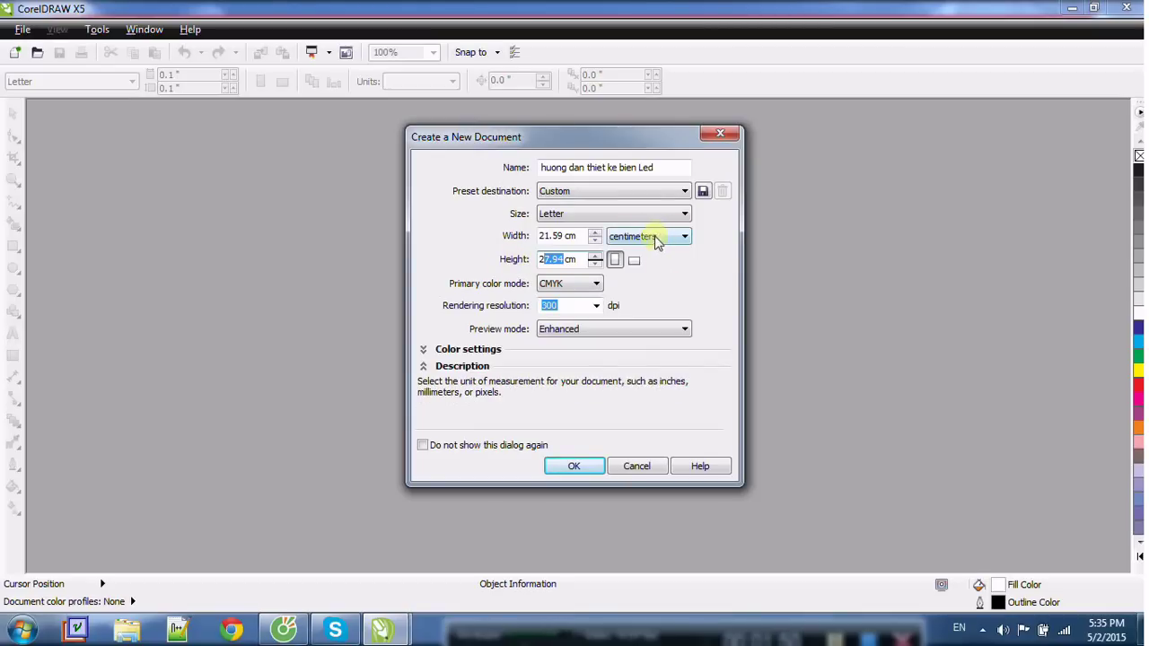
{"action": "left_click", "coordinate": [575, 466]}
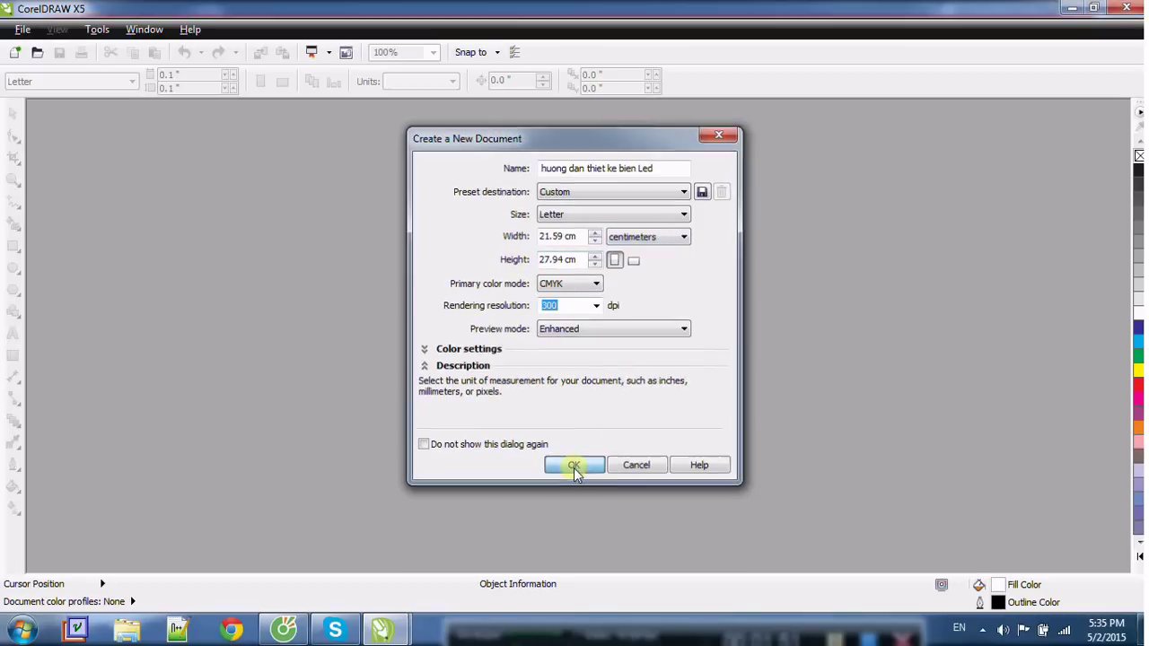
Step: Examine the blank page at several zoom levels and check its page width and height settings
{"action": "scroll", "coordinate": [1014, 449], "scroll_direction": "up", "scroll_amount": 2}
{"action": "scroll", "coordinate": [349, 236], "scroll_direction": "down", "scroll_amount": 3}
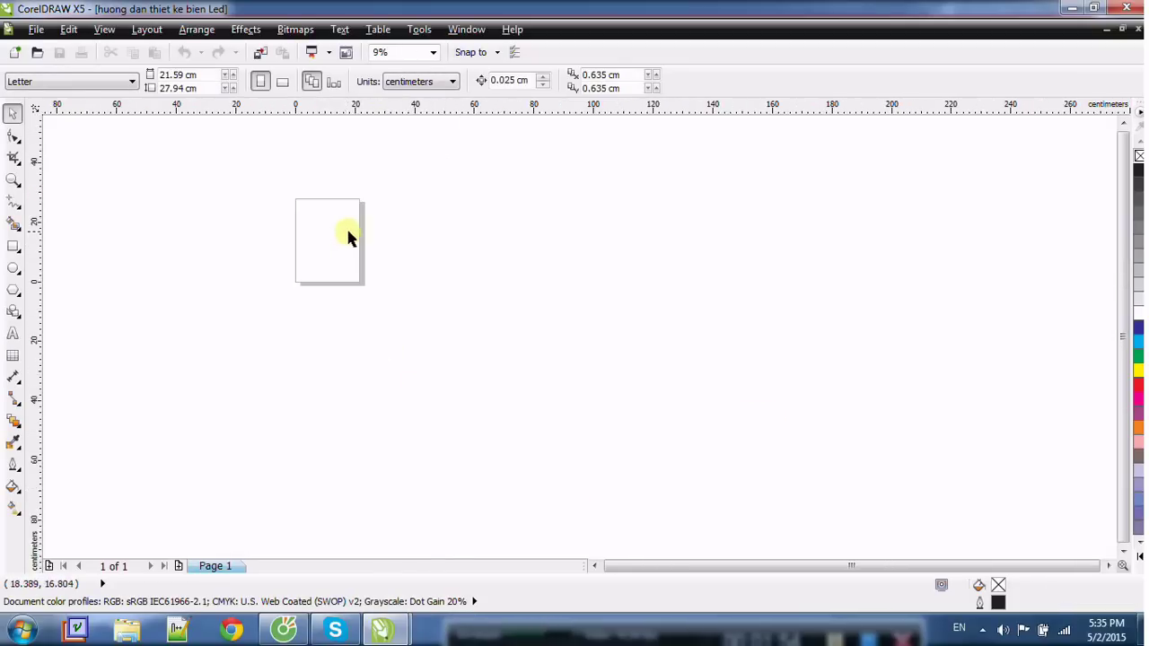
{"action": "scroll", "coordinate": [364, 243], "scroll_direction": "up", "scroll_amount": 3}
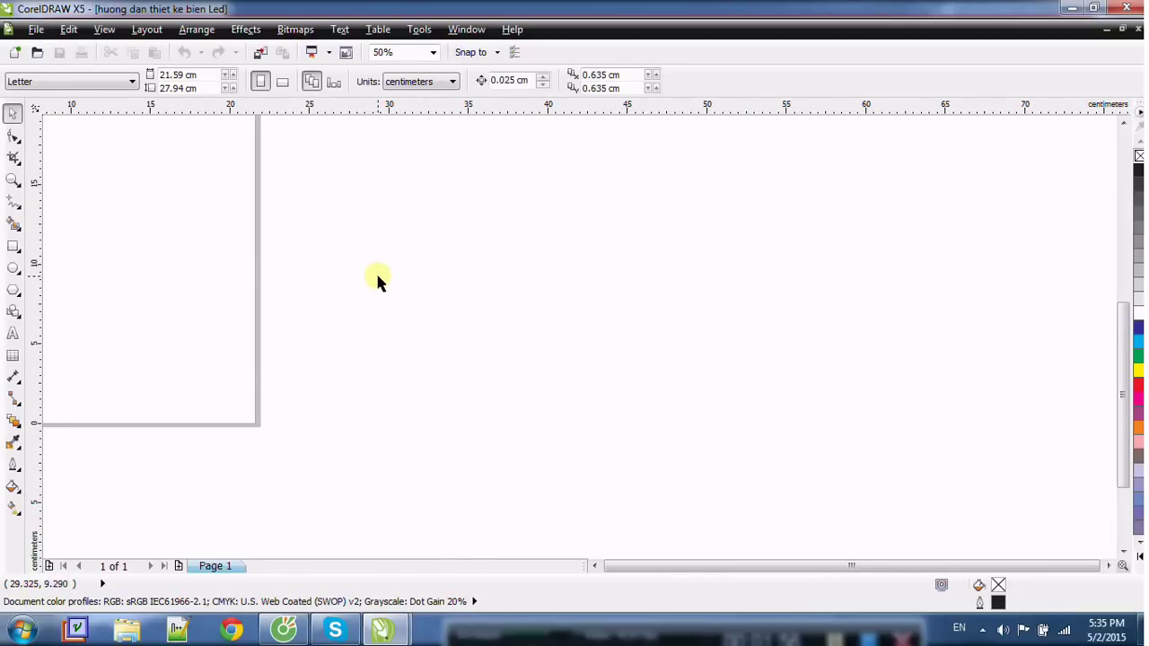
{"action": "scroll", "coordinate": [435, 287], "scroll_direction": "down", "scroll_amount": 4}
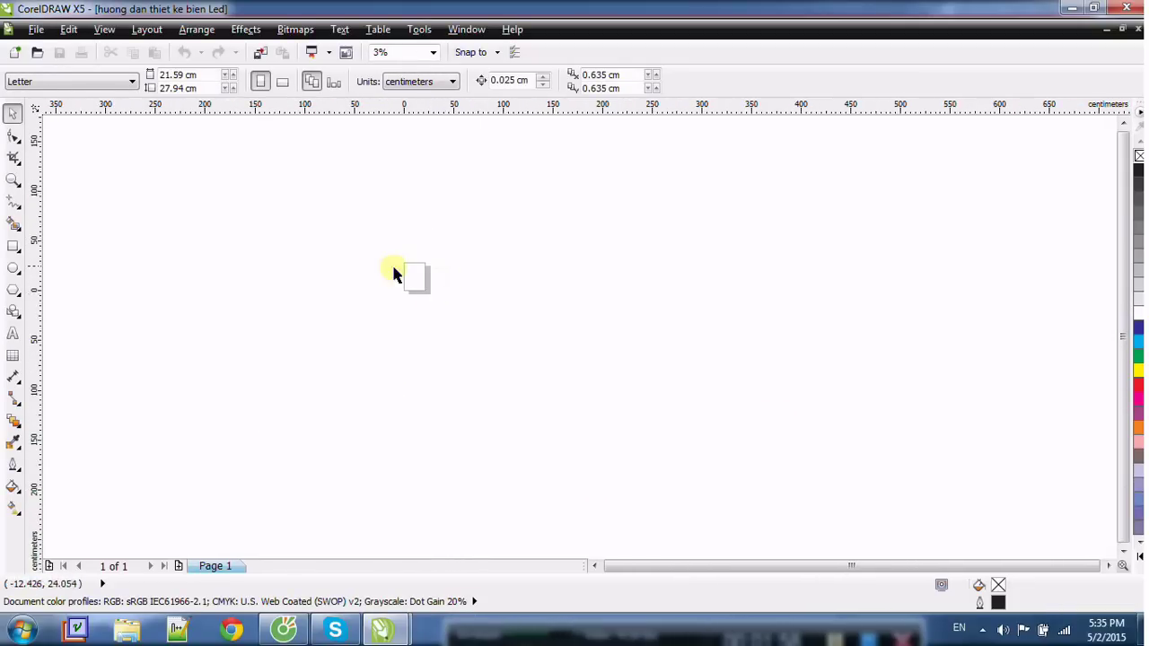
{"action": "double_click", "coordinate": [171, 74]}
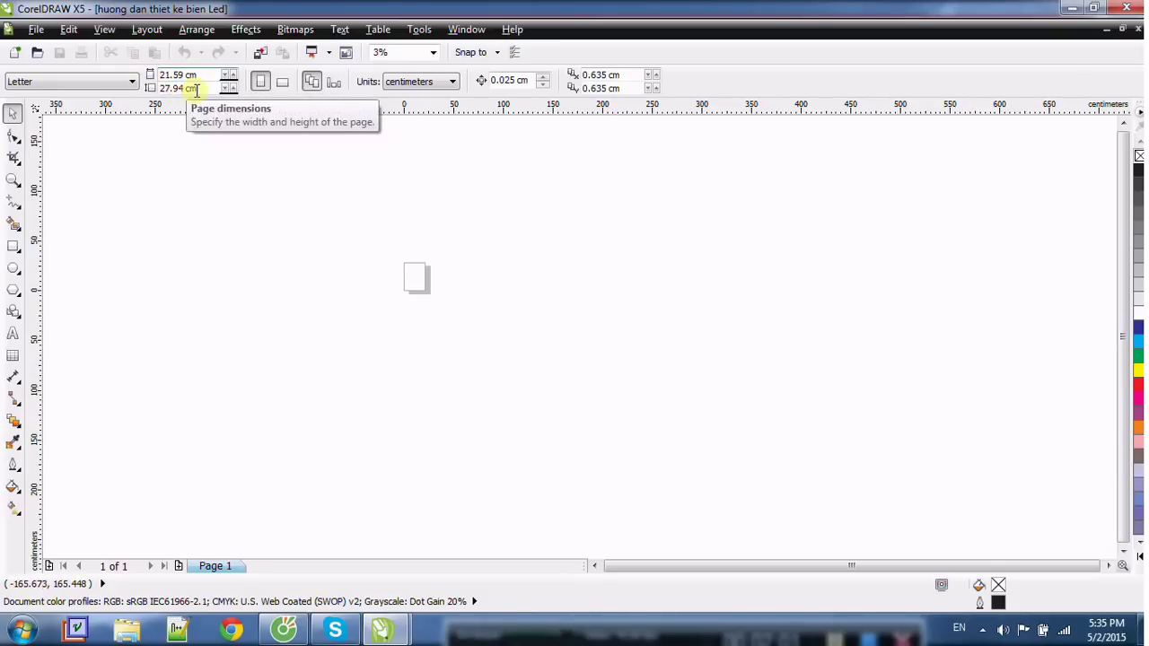
{"action": "double_click", "coordinate": [168, 89]}
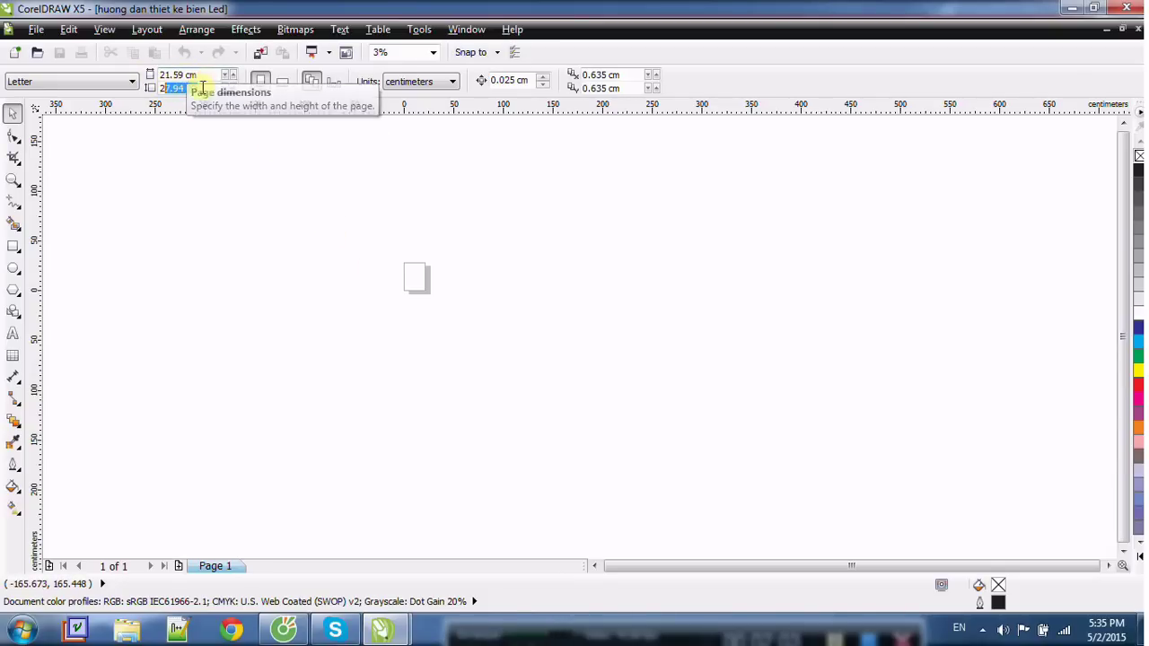
{"action": "left_click", "coordinate": [170, 86]}
{"action": "double_click", "coordinate": [194, 88]}
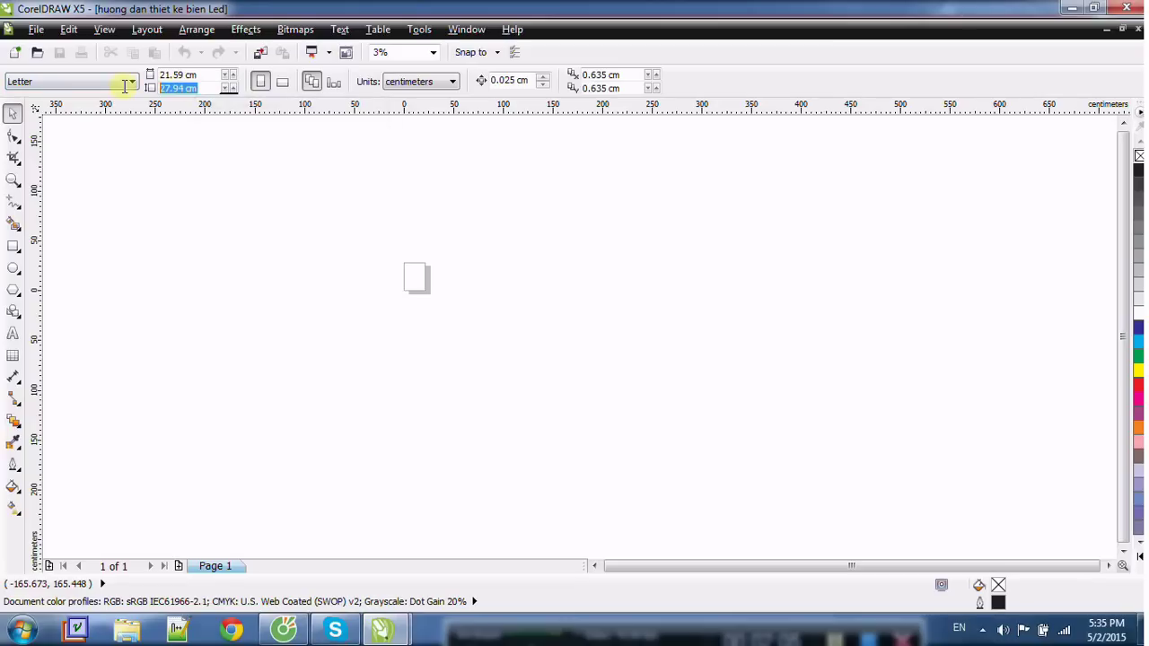
{"action": "left_click", "coordinate": [239, 251]}
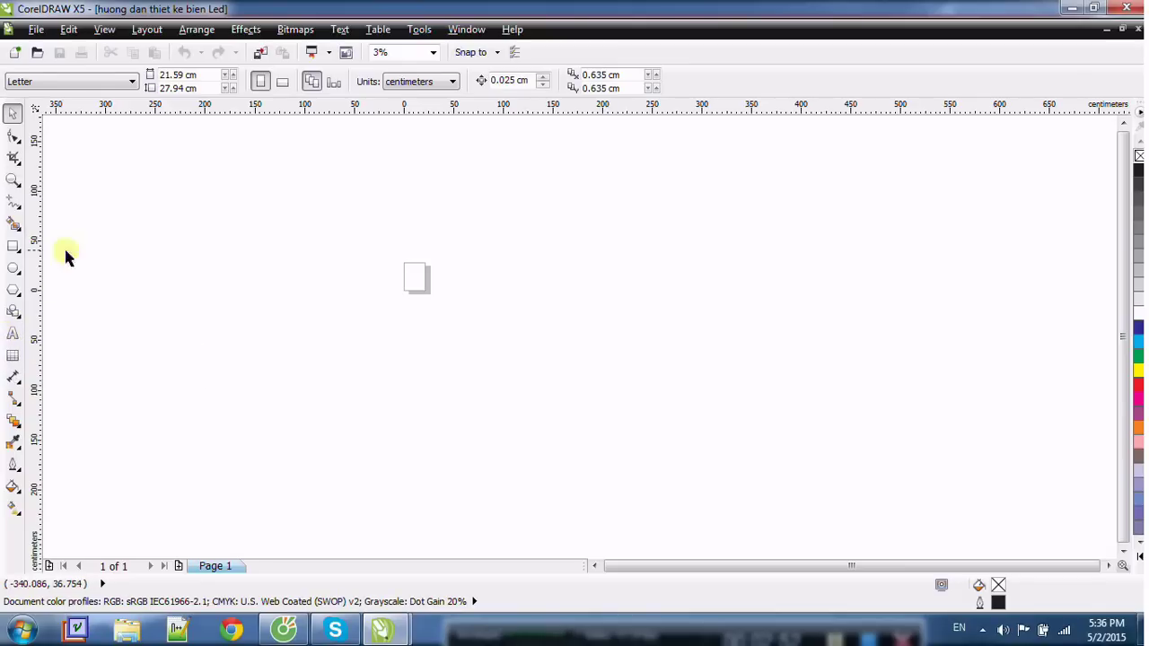
Step: Draw a rectangle about 358 cm wide and 138 cm high, extending rightward from the page's left edge
{"action": "left_click", "coordinate": [11, 251]}
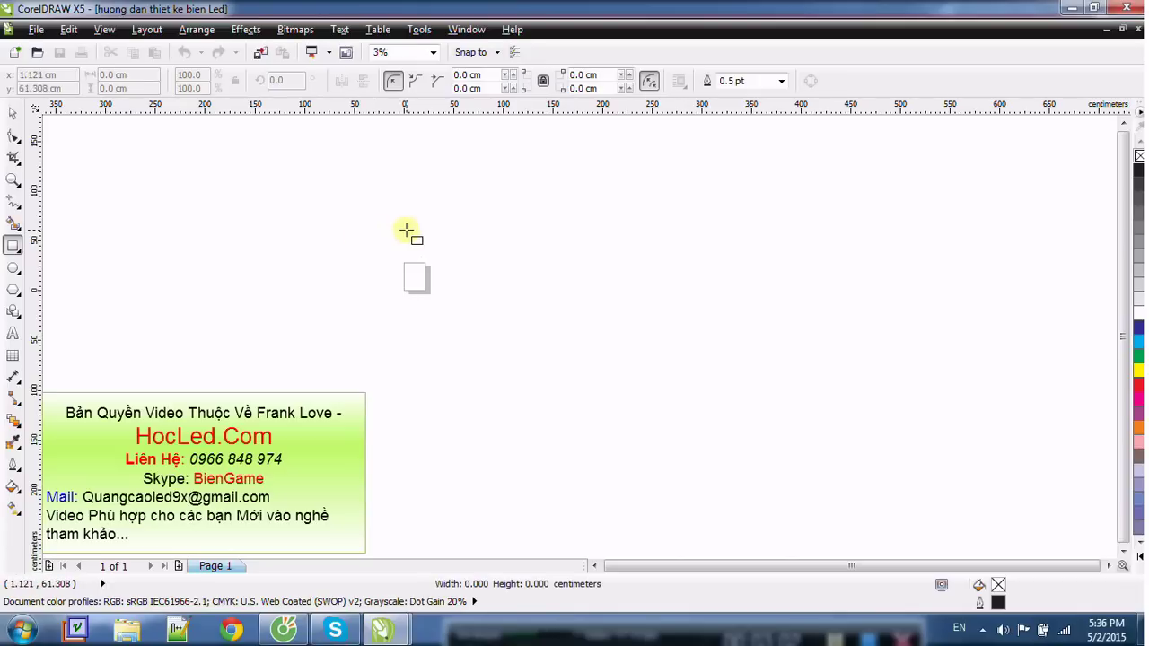
{"action": "left_click_drag", "start_coordinate": [405, 231], "coordinate": [761, 367]}
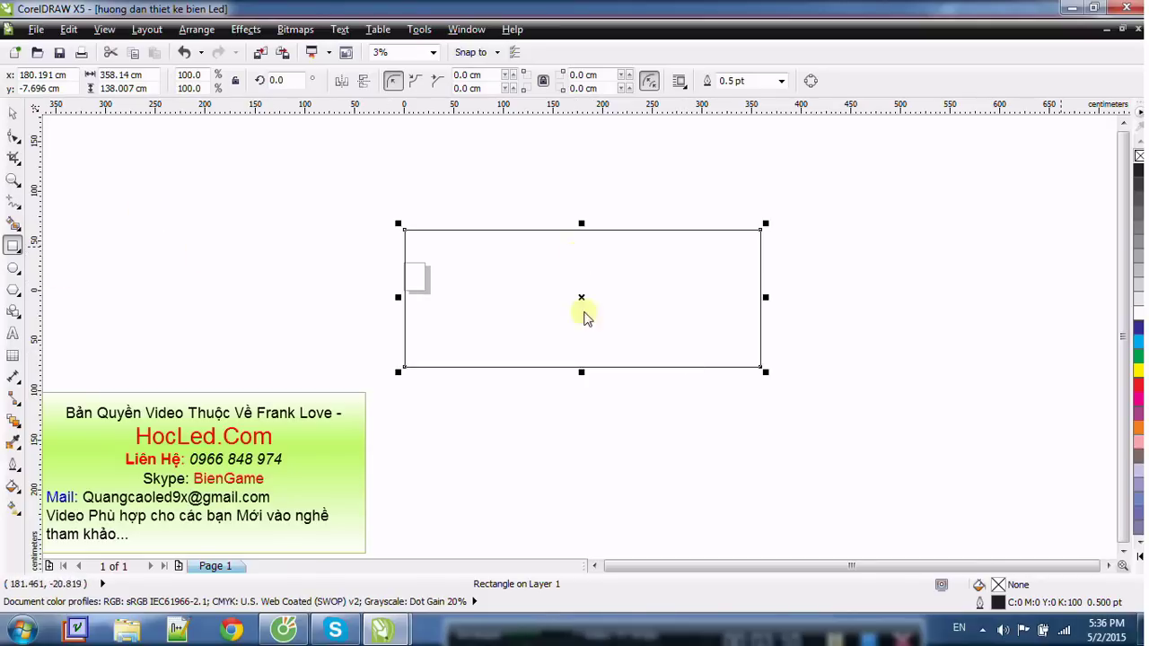
Step: Try a green fill and a black fill on the rectangle and undo both
{"action": "left_click", "coordinate": [1138, 355]}
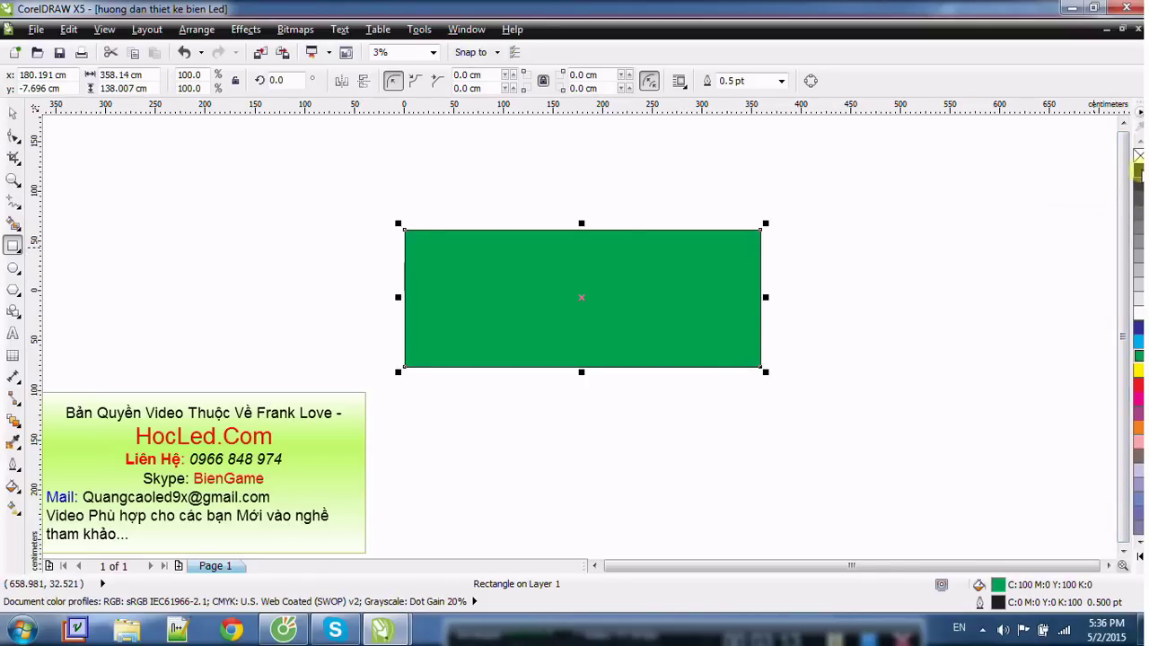
{"action": "left_click", "coordinate": [1138, 170]}
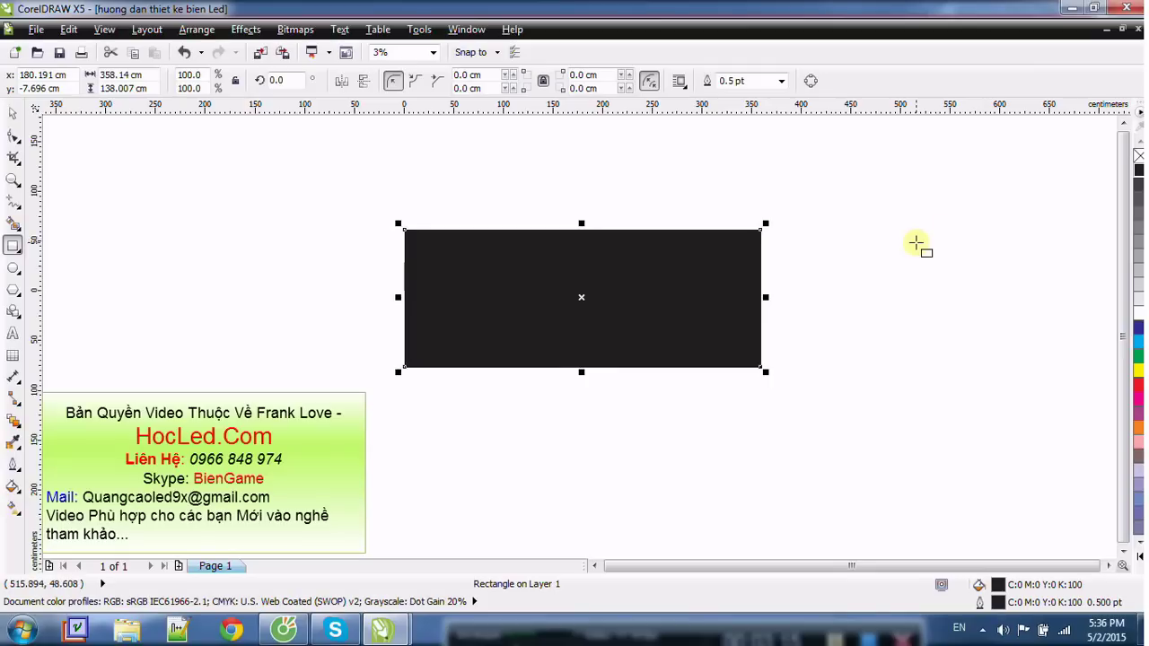
{"action": "key", "text": "ctrl+z"}
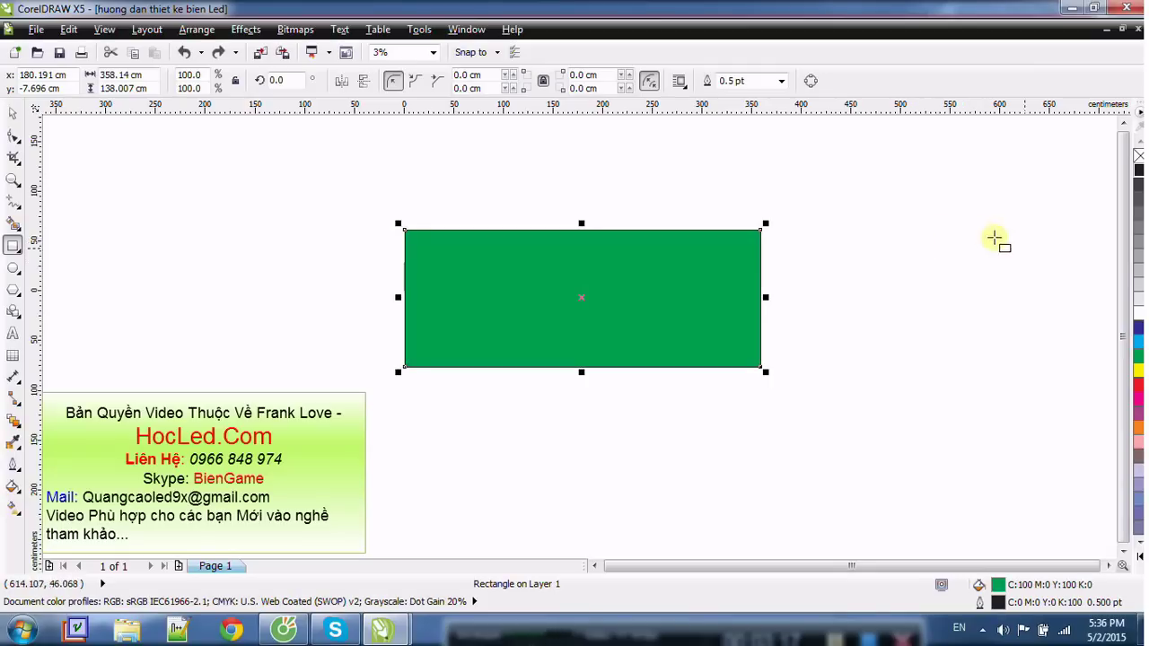
{"action": "key", "text": "ctrl+z"}
Step: Draw a small rectangle about 65 by 22 cm inside the large one and delete it
{"action": "scroll", "coordinate": [243, 186], "scroll_direction": "up", "scroll_amount": 1}
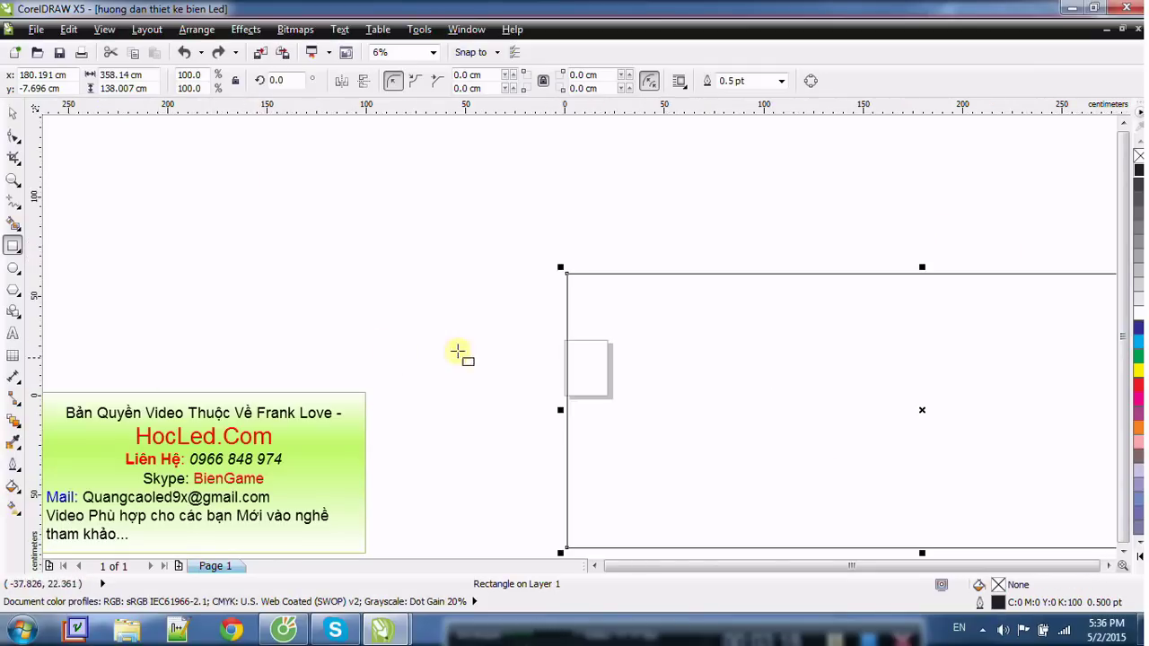
{"action": "left_click_drag", "start_coordinate": [804, 408], "coordinate": [672, 368]}
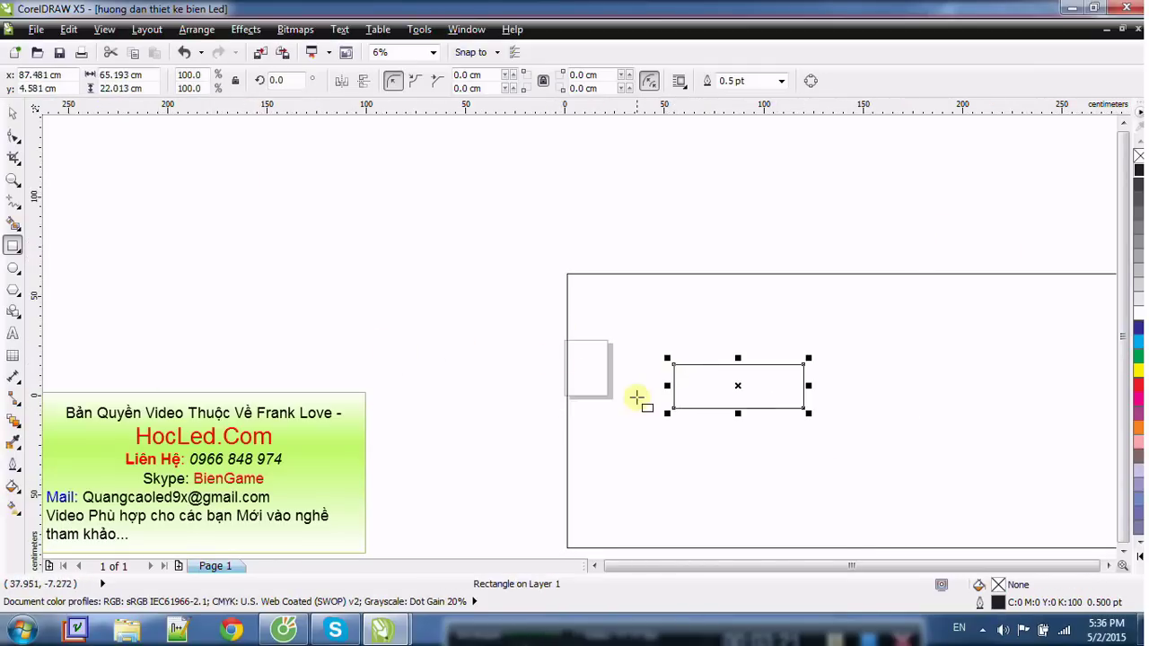
{"action": "key", "text": "Delete"}
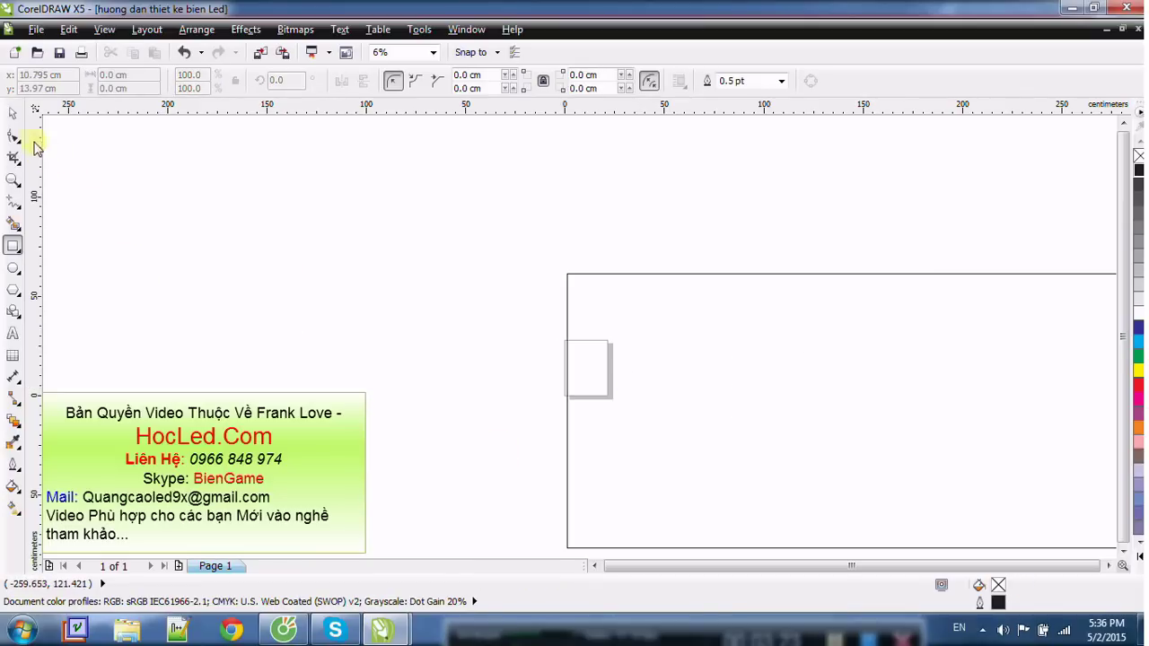
Step: Move the large rectangle left and up, centring it at about x -166 cm, y 43 cm
{"action": "left_click", "coordinate": [13, 113]}
{"action": "scroll", "coordinate": [731, 339], "scroll_direction": "down", "scroll_amount": 1}
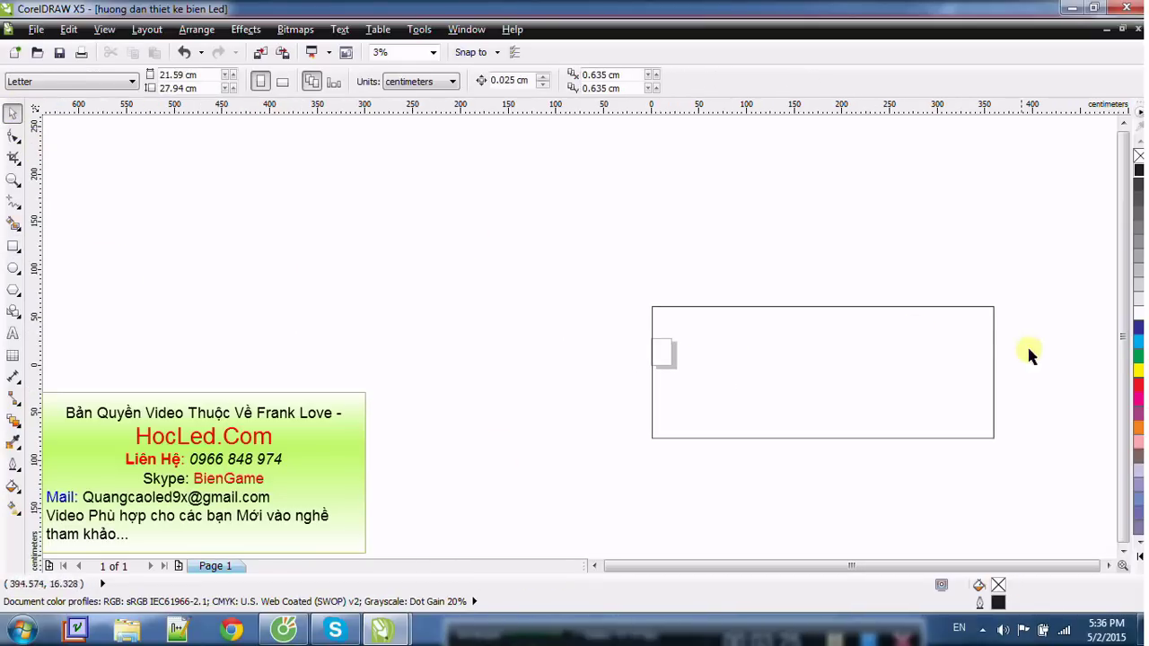
{"action": "left_click_drag", "start_coordinate": [934, 312], "coordinate": [603, 263]}
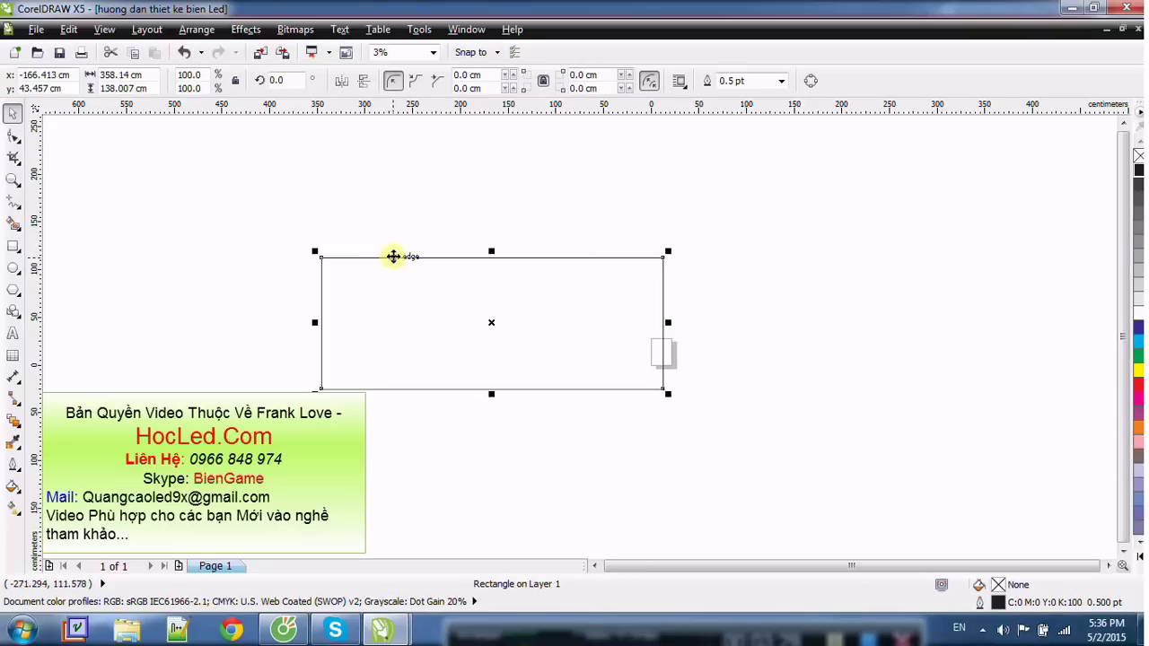
Step: Select the rectangle and set its size to 70 cm wide and 50 cm high
{"action": "left_click_drag", "start_coordinate": [296, 254], "coordinate": [729, 489]}
{"action": "left_click_drag", "start_coordinate": [225, 182], "coordinate": [694, 464]}
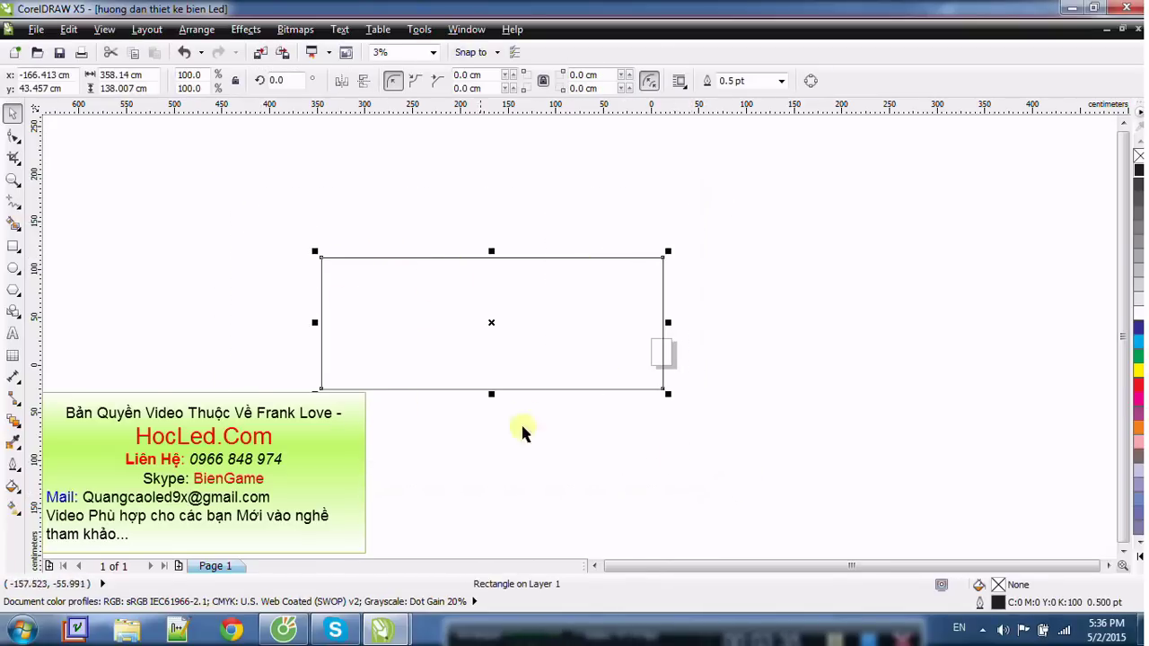
{"action": "left_click", "coordinate": [251, 157]}
{"action": "left_click", "coordinate": [390, 259]}
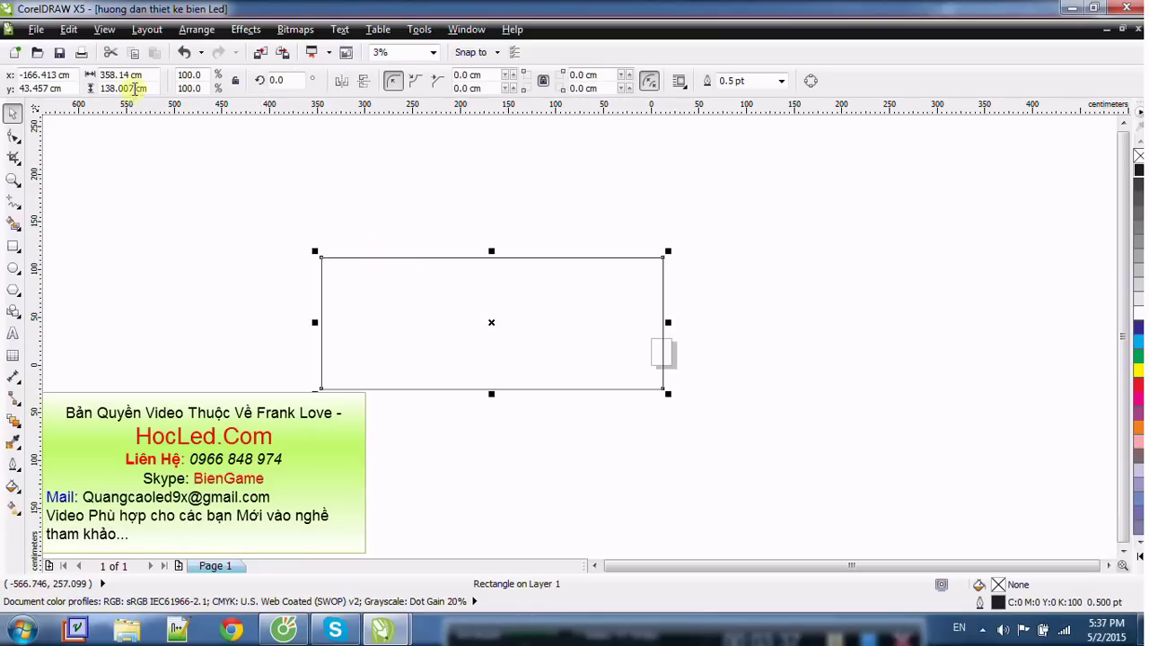
{"action": "double_click", "coordinate": [142, 76]}
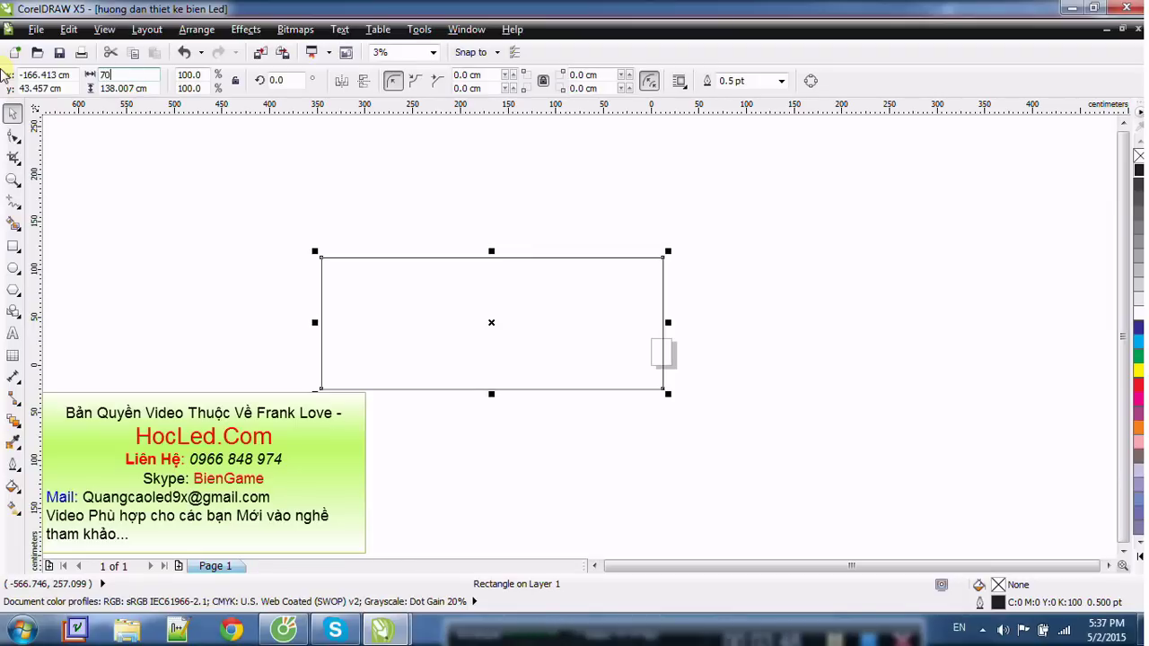
{"action": "left_click", "coordinate": [156, 92]}
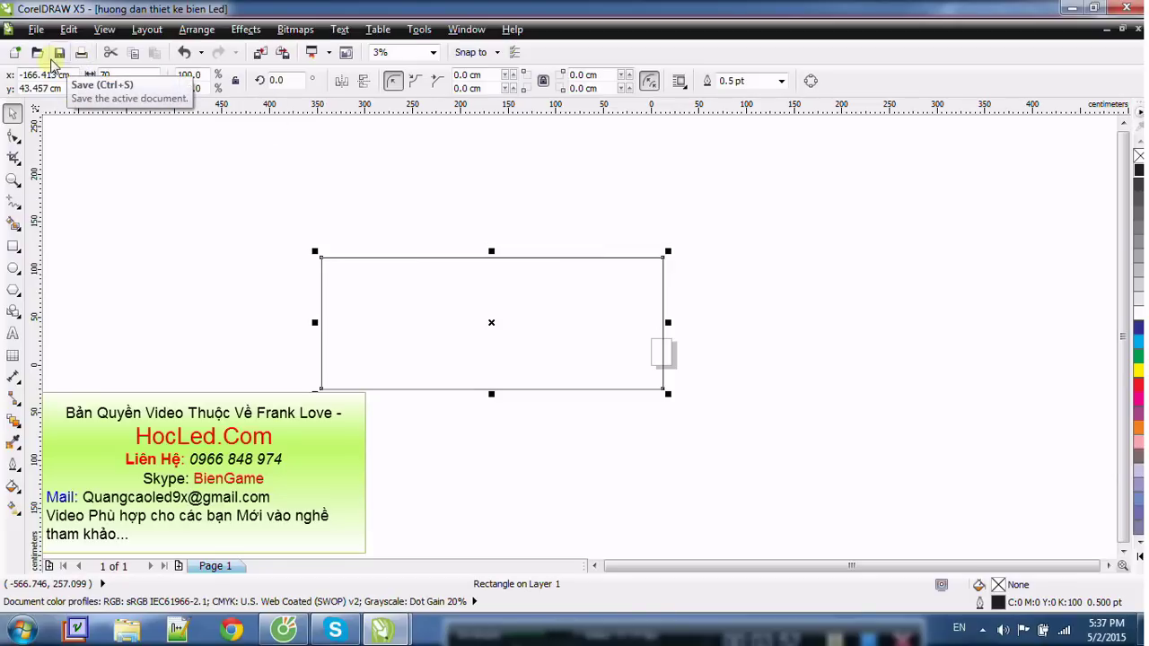
{"action": "type", "text": "50"}
{"action": "key", "text": "Return"}
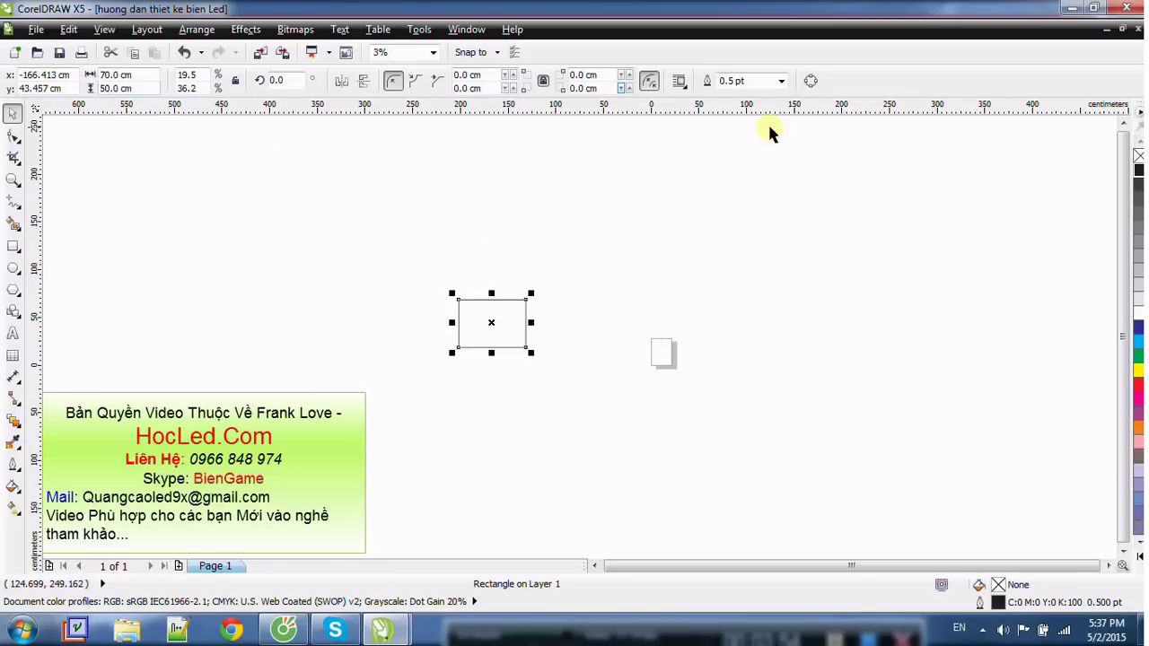
{"action": "scroll", "coordinate": [287, 395], "scroll_direction": "up", "scroll_amount": 1}
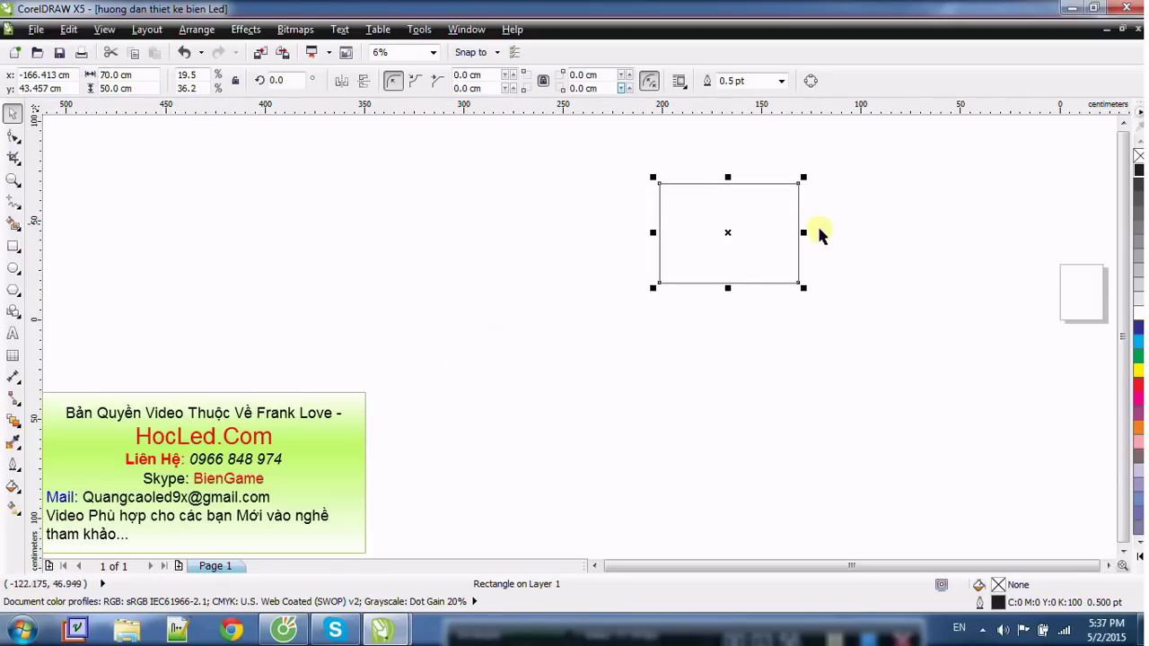
{"action": "left_click", "coordinate": [533, 269]}
{"action": "scroll", "coordinate": [709, 175], "scroll_direction": "down", "scroll_amount": 1}
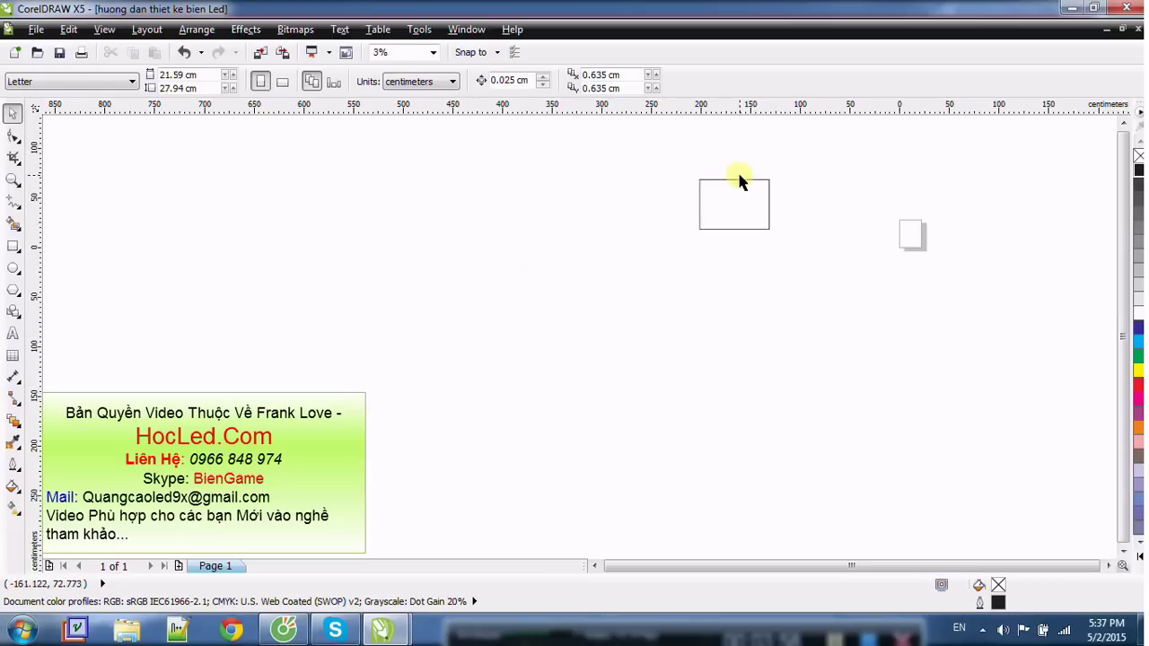
{"action": "left_click_drag", "start_coordinate": [632, 151], "coordinate": [796, 305]}
{"action": "scroll", "coordinate": [801, 159], "scroll_direction": "up", "scroll_amount": 2}
{"action": "left_click", "coordinate": [320, 213]}
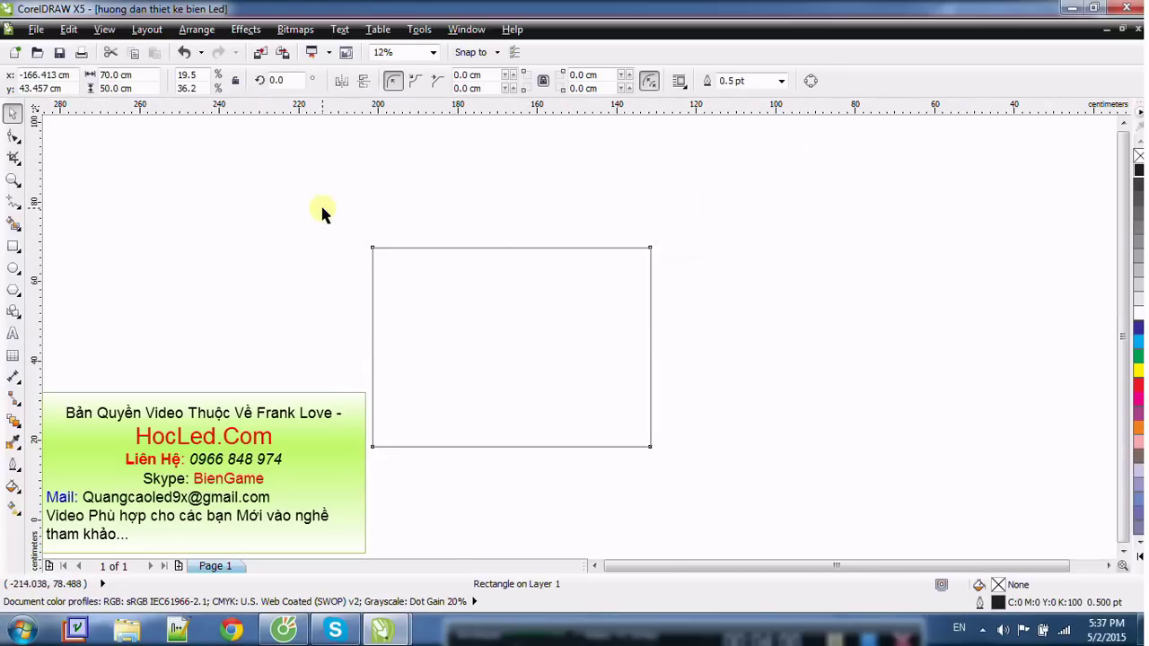
{"action": "left_click_drag", "start_coordinate": [276, 211], "coordinate": [705, 526]}
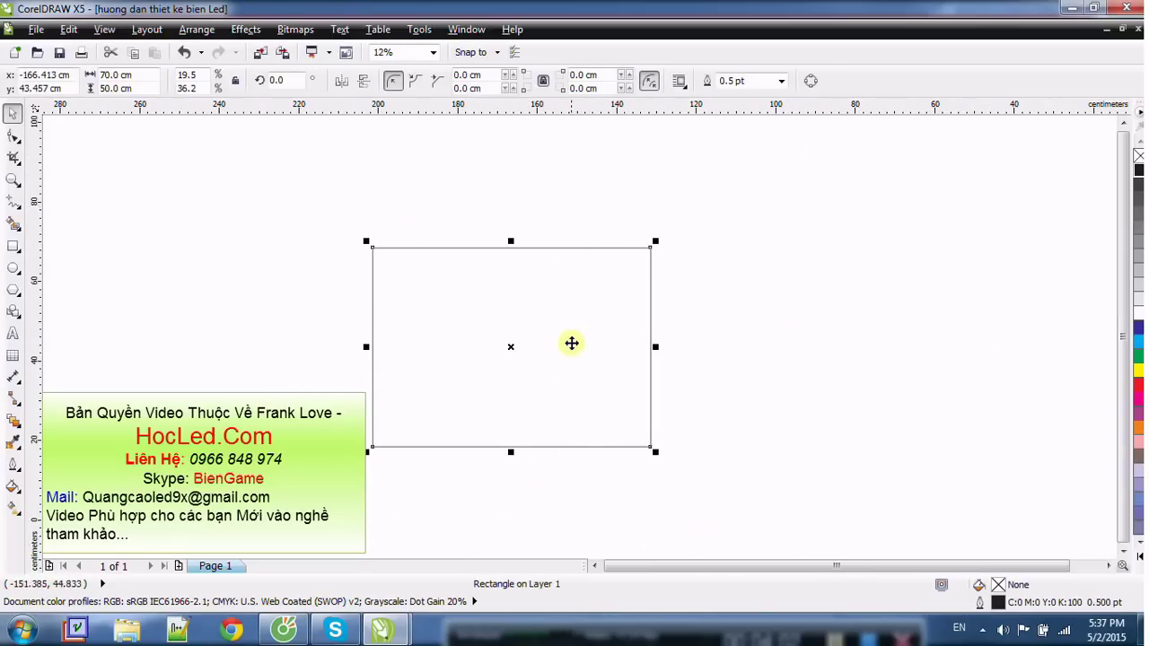
{"action": "left_click", "coordinate": [521, 266]}
{"action": "left_click", "coordinate": [479, 208]}
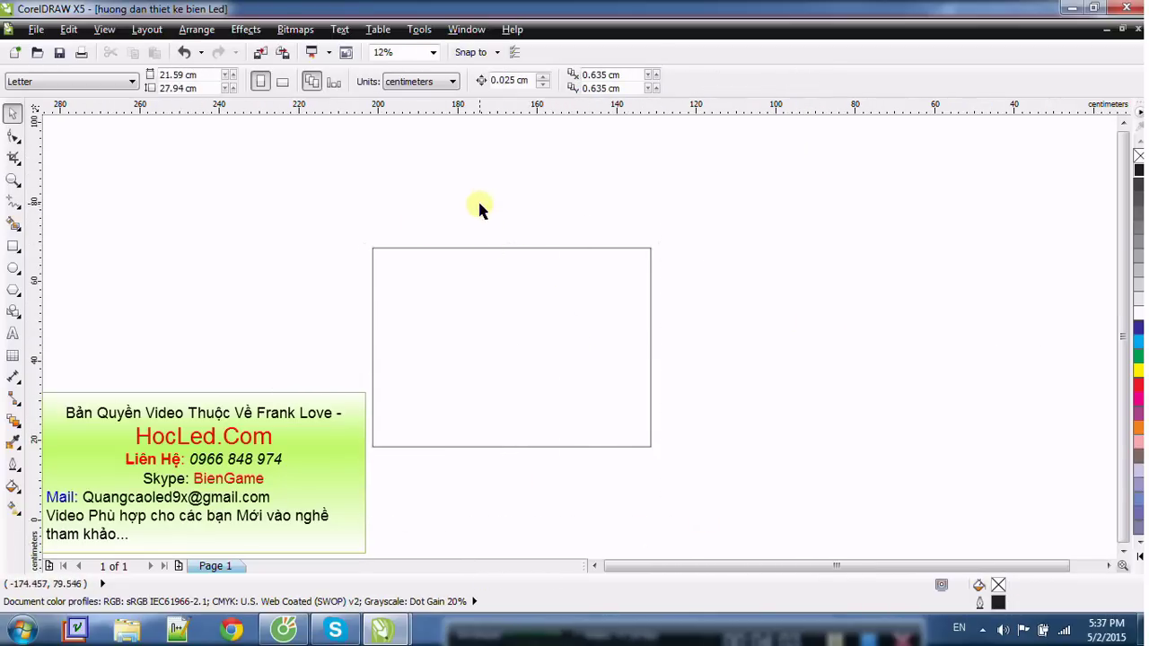
{"action": "left_click", "coordinate": [483, 250]}
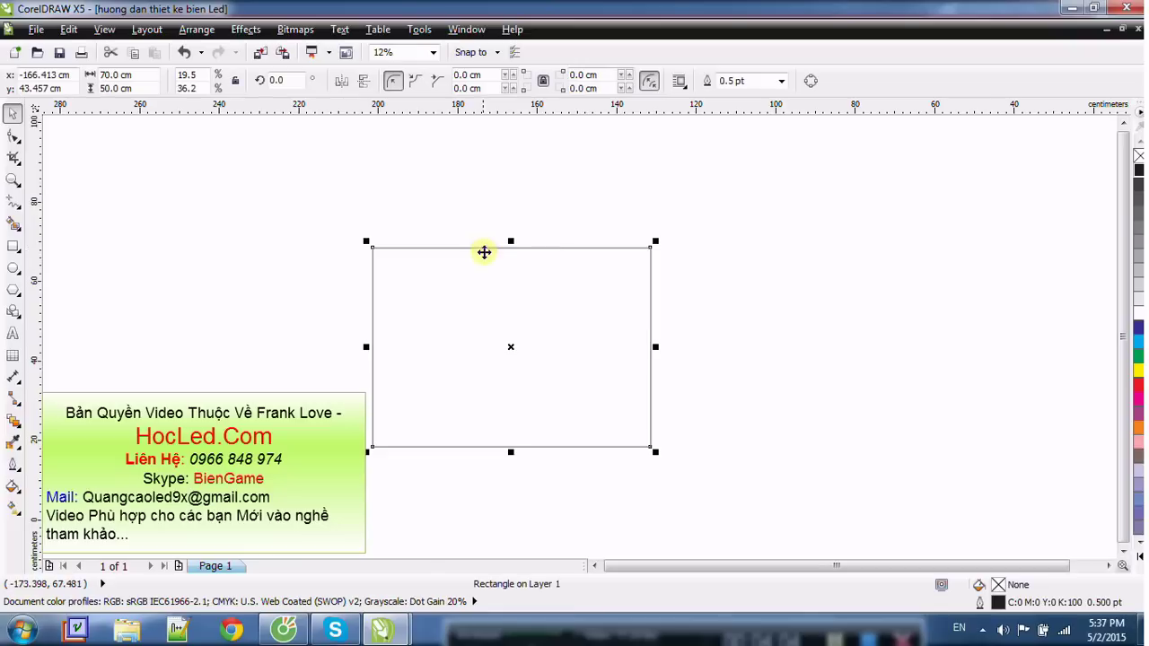
{"action": "left_click", "coordinate": [395, 268]}
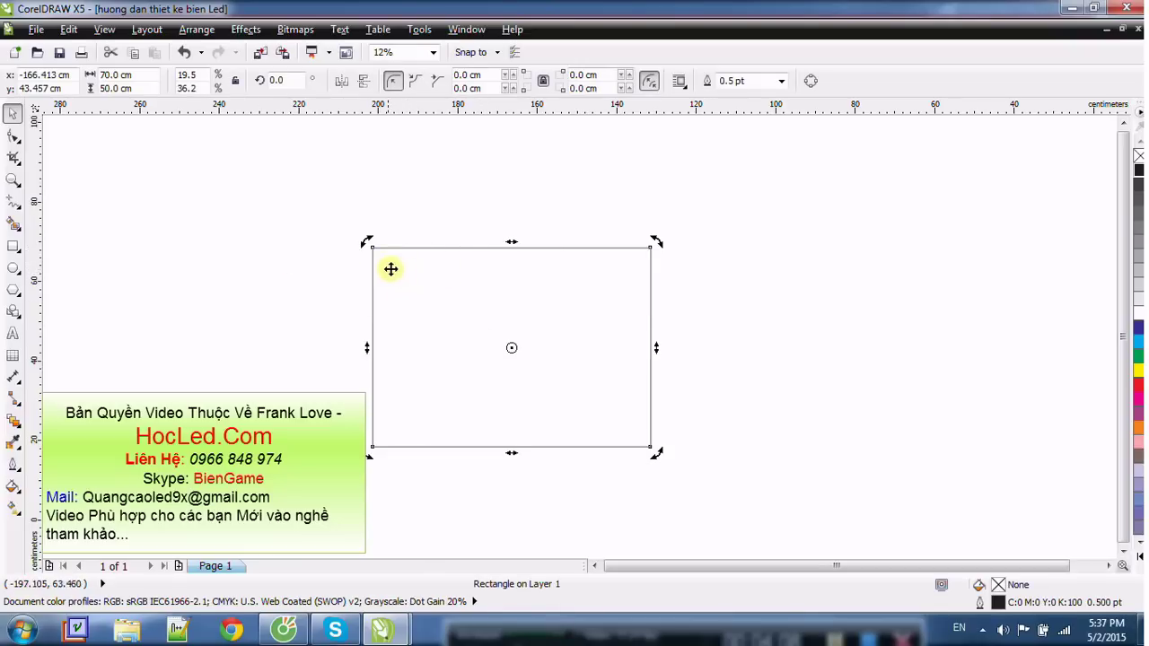
{"action": "left_click", "coordinate": [327, 209]}
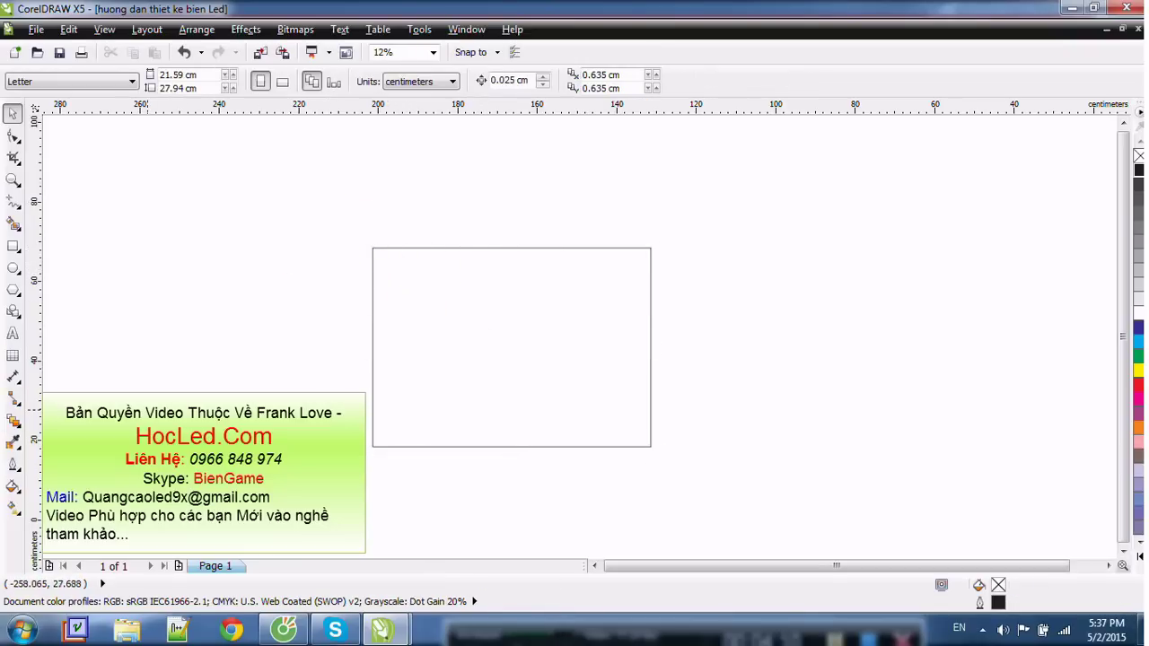
Step: Add an inward contour of three steps, 1 cm apart, to the board rectangle with the Contour tool
{"action": "left_click", "coordinate": [22, 433]}
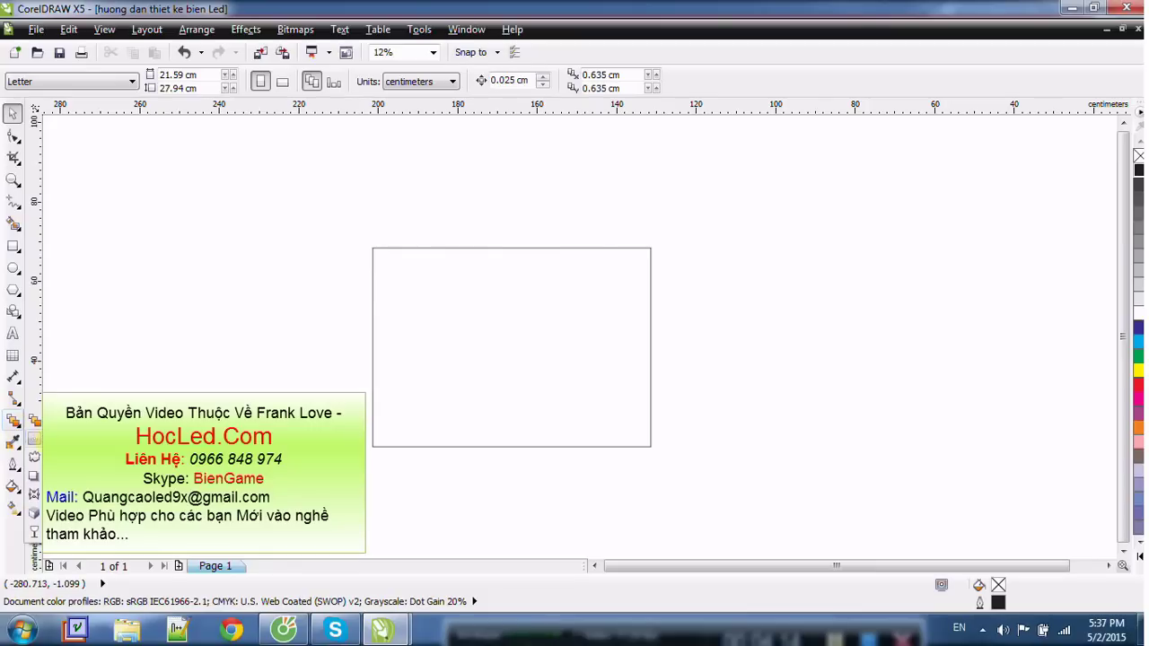
{"action": "left_click", "coordinate": [34, 439]}
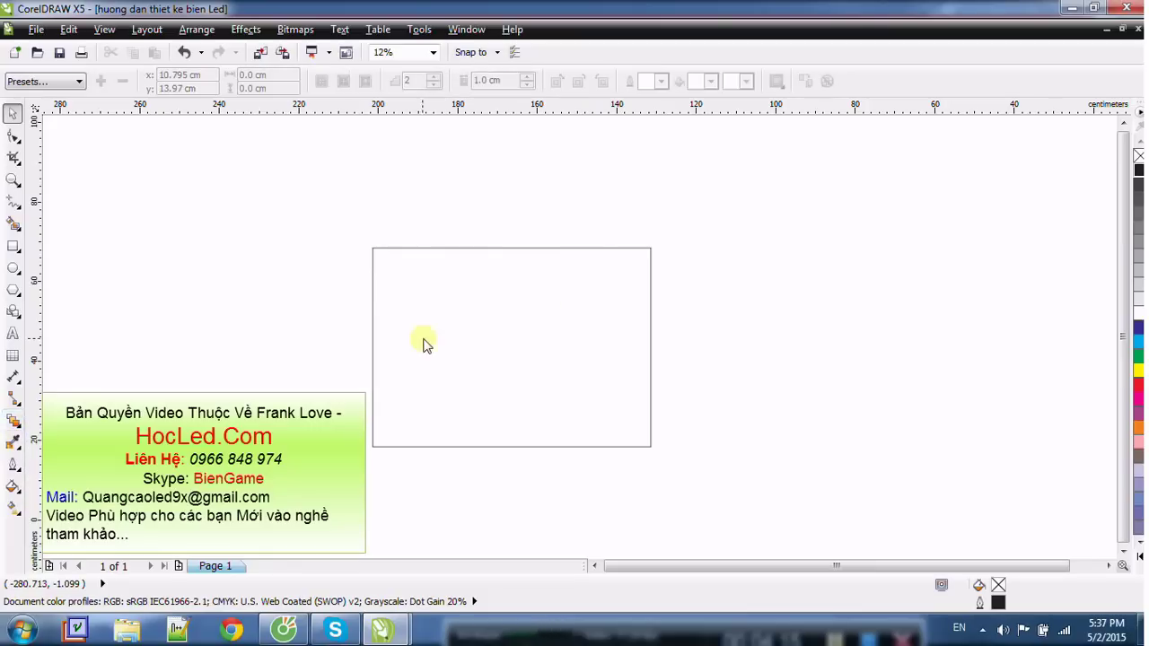
{"action": "left_click", "coordinate": [483, 252]}
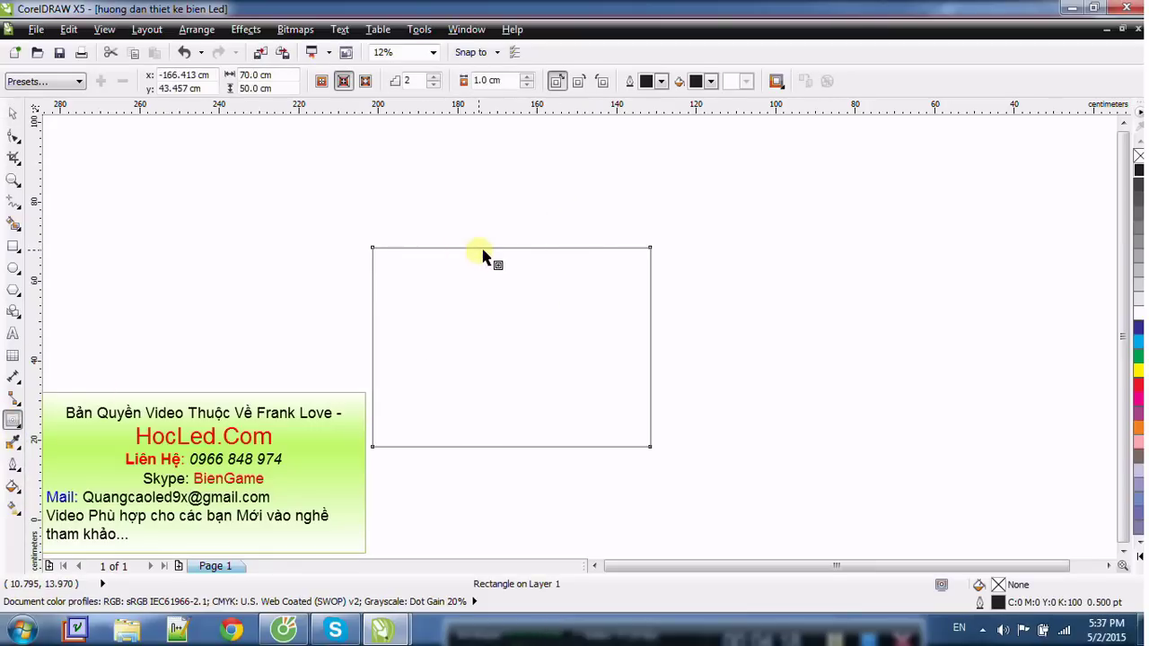
{"action": "left_click_drag", "start_coordinate": [483, 256], "coordinate": [480, 264]}
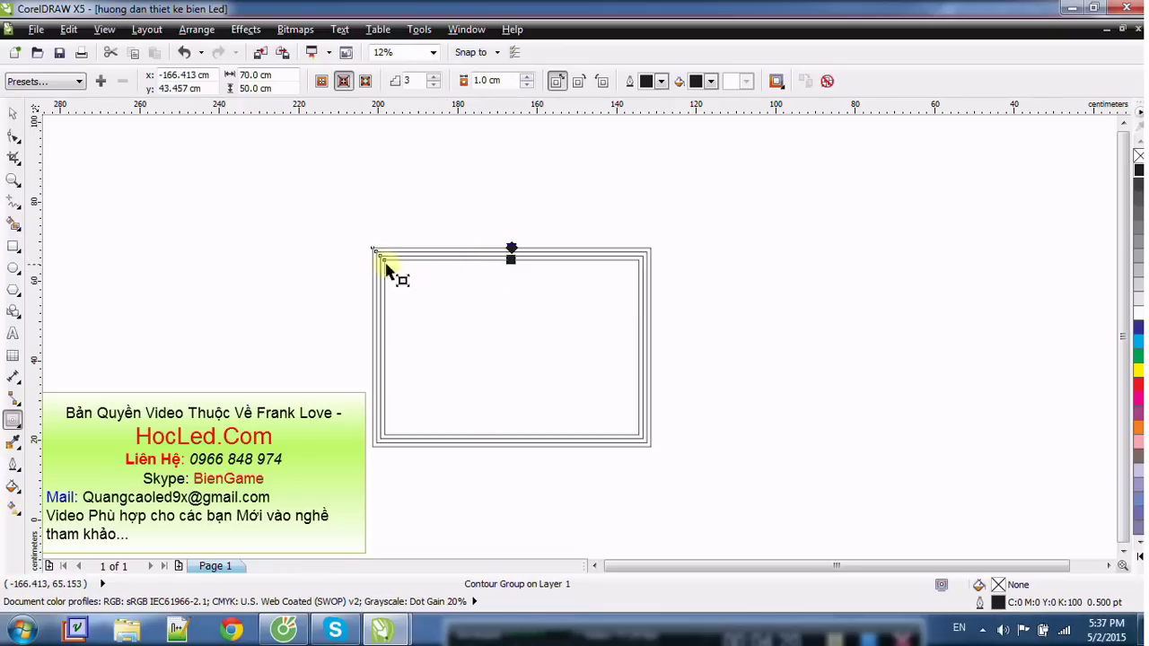
Step: Reduce the rectangle's contour to 1 step and set its offset to 2 cm
{"action": "left_click", "coordinate": [433, 85]}
{"action": "left_click", "coordinate": [433, 86]}
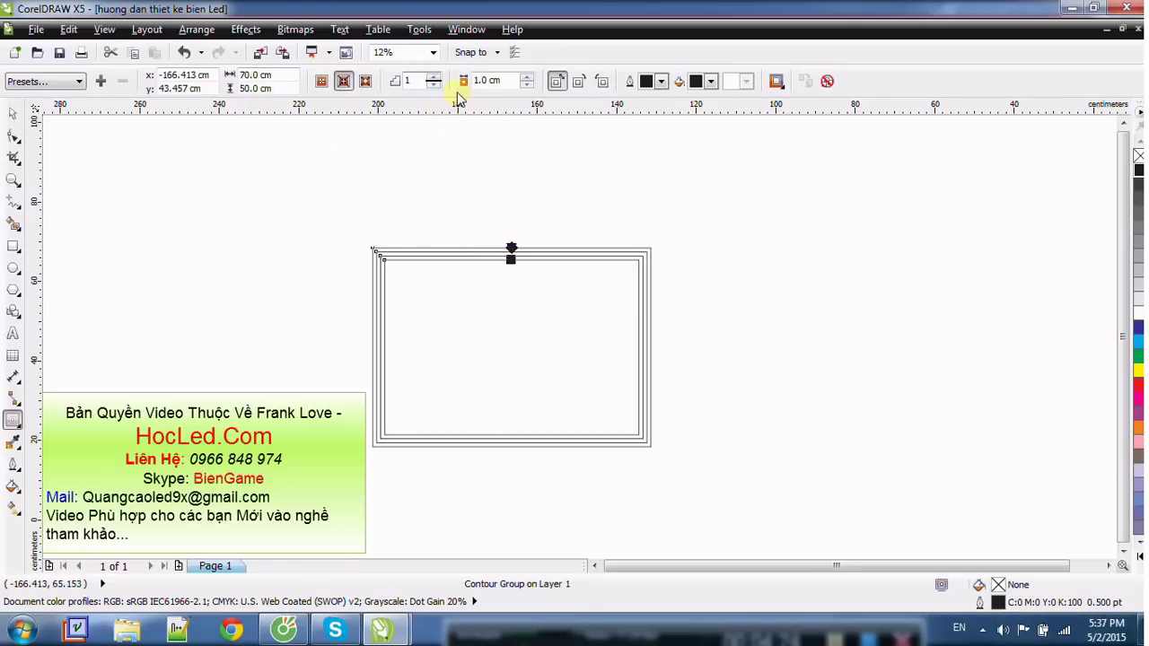
{"action": "left_click", "coordinate": [507, 80]}
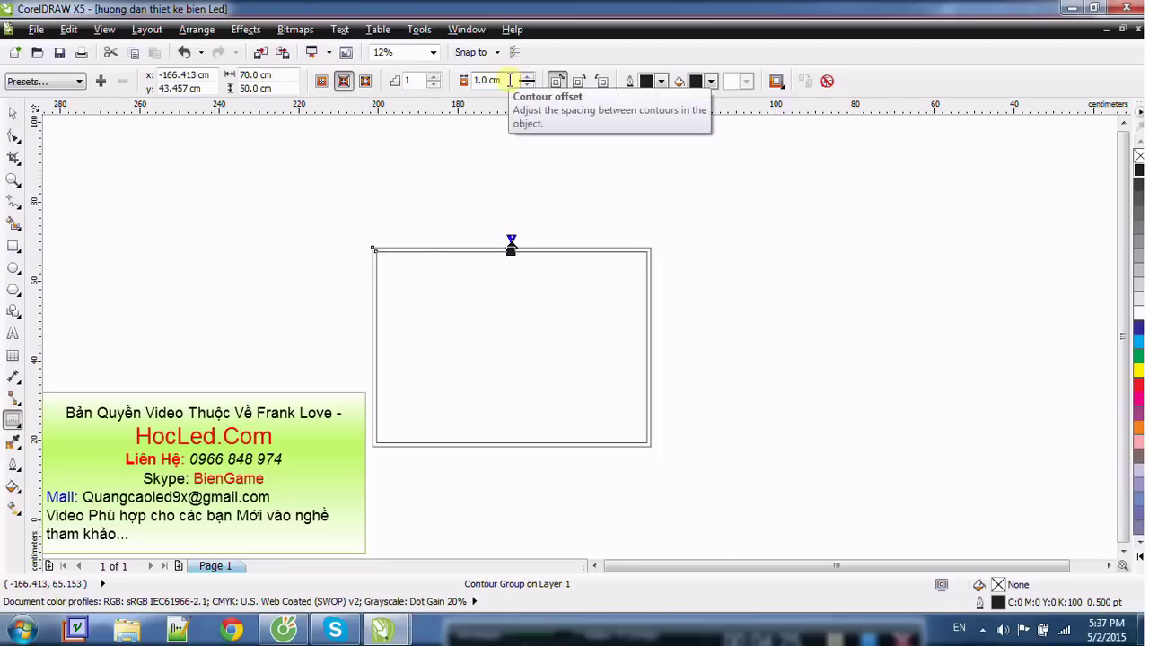
{"action": "left_click_drag", "start_coordinate": [505, 80], "coordinate": [469, 80]}
{"action": "type", "text": "2"}
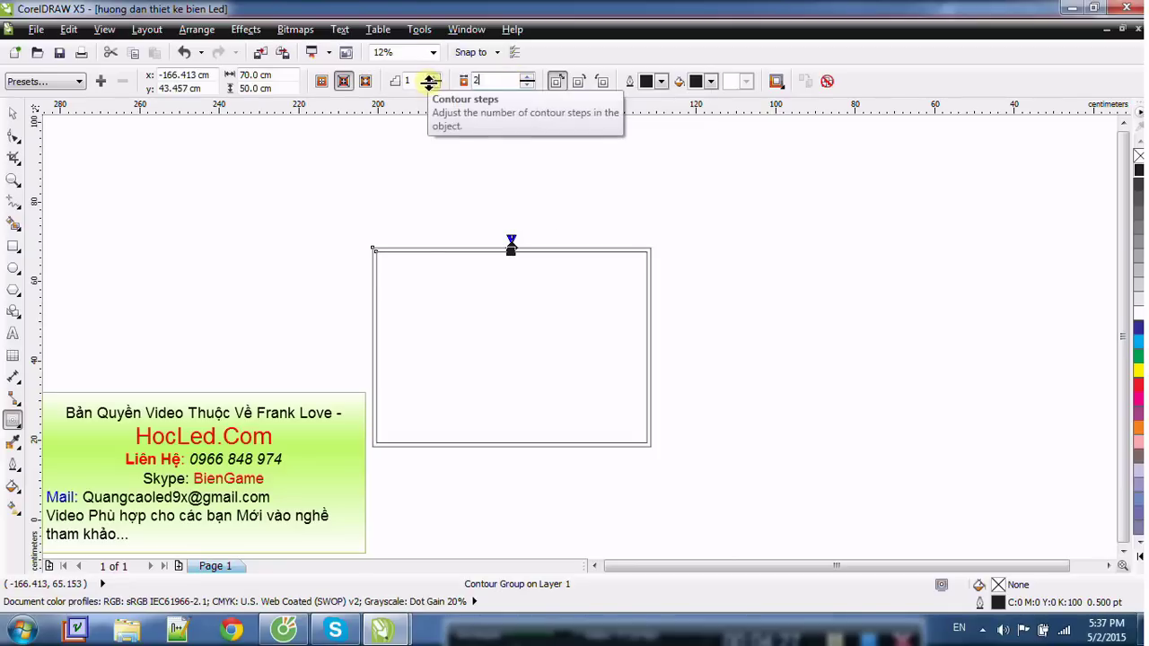
{"action": "key", "text": "Return"}
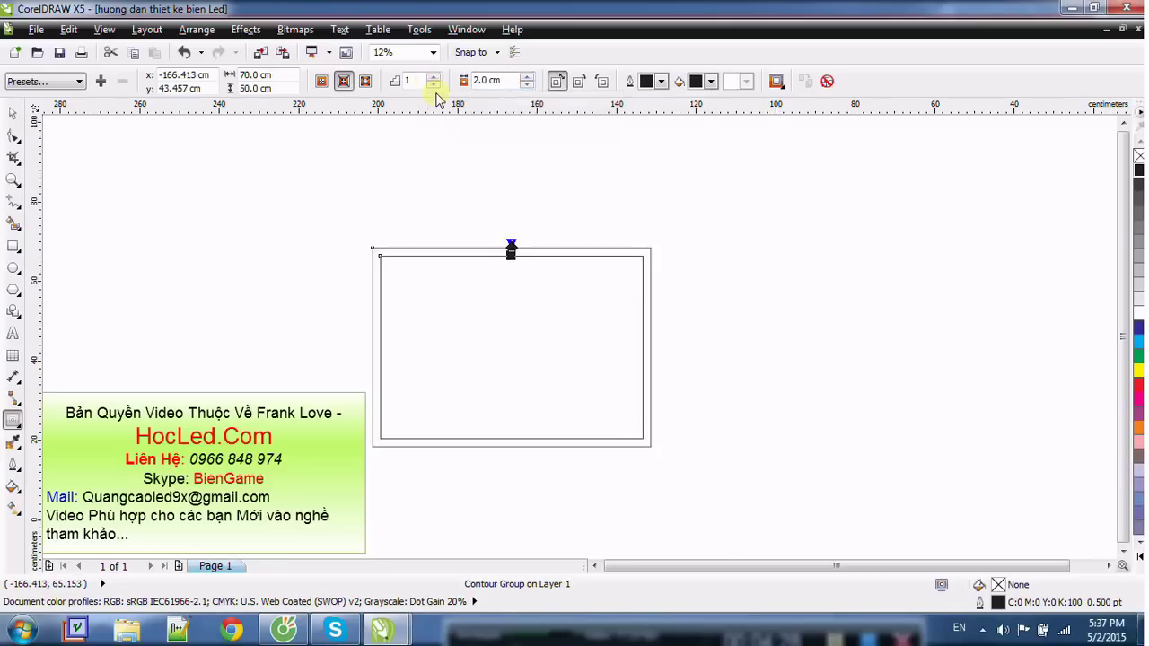
{"action": "left_click", "coordinate": [13, 114]}
{"action": "left_click", "coordinate": [329, 238]}
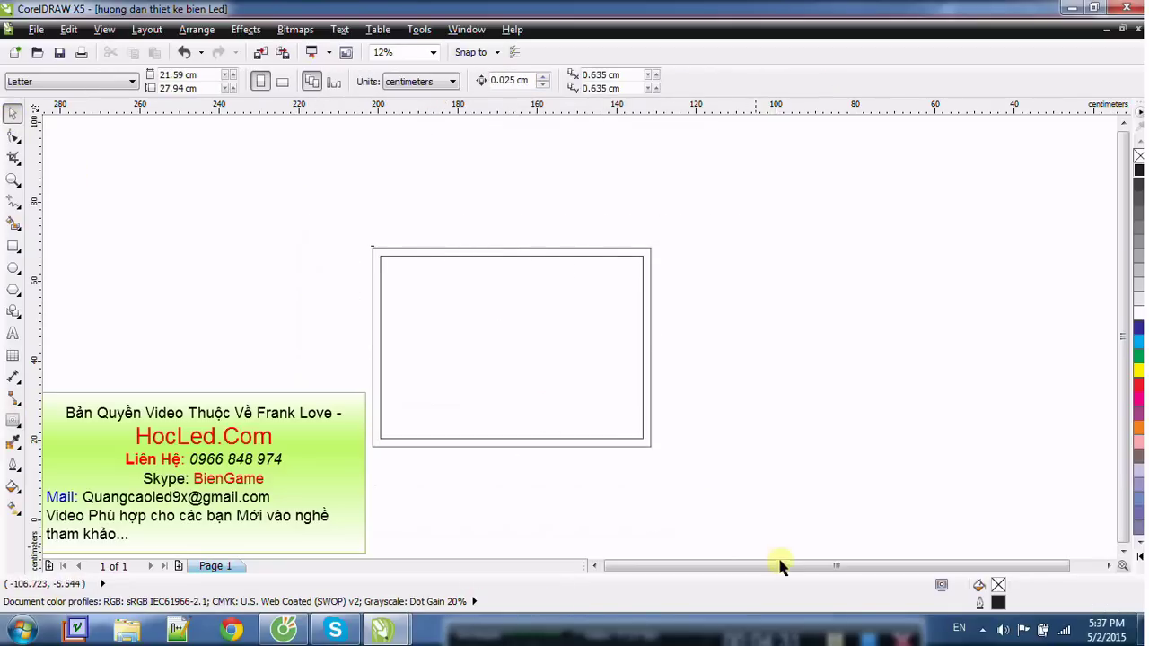
Step: Break the contour group apart so the inner and outer rectangles are separate objects
{"action": "scroll", "coordinate": [782, 565], "scroll_direction": "down", "scroll_amount": 1}
{"action": "left_click", "coordinate": [457, 341]}
{"action": "scroll", "coordinate": [485, 231], "scroll_direction": "up", "scroll_amount": 3}
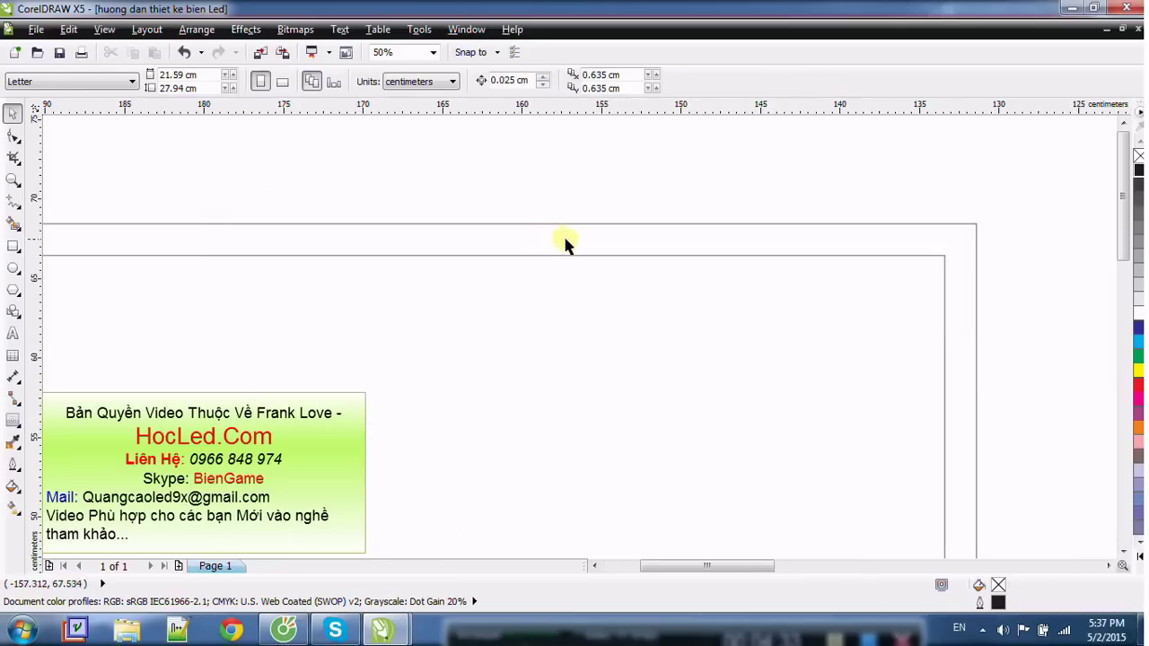
{"action": "scroll", "coordinate": [564, 244], "scroll_direction": "down", "scroll_amount": 3}
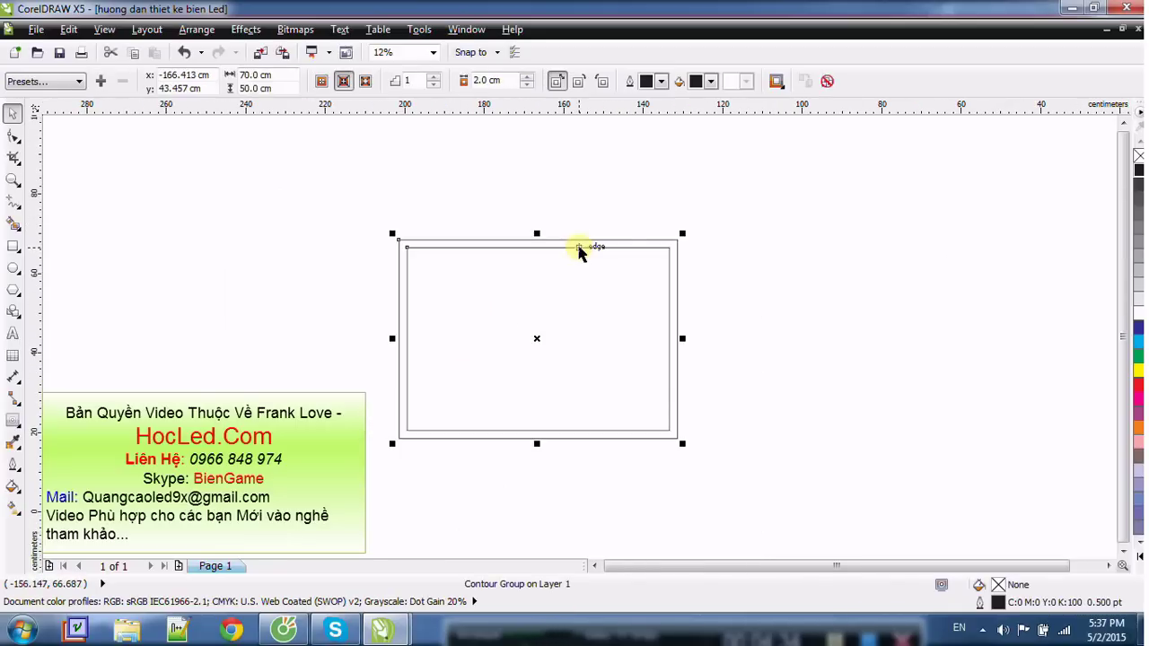
{"action": "left_click", "coordinate": [197, 29]}
{"action": "left_click", "coordinate": [359, 217]}
{"action": "left_click", "coordinate": [174, 152]}
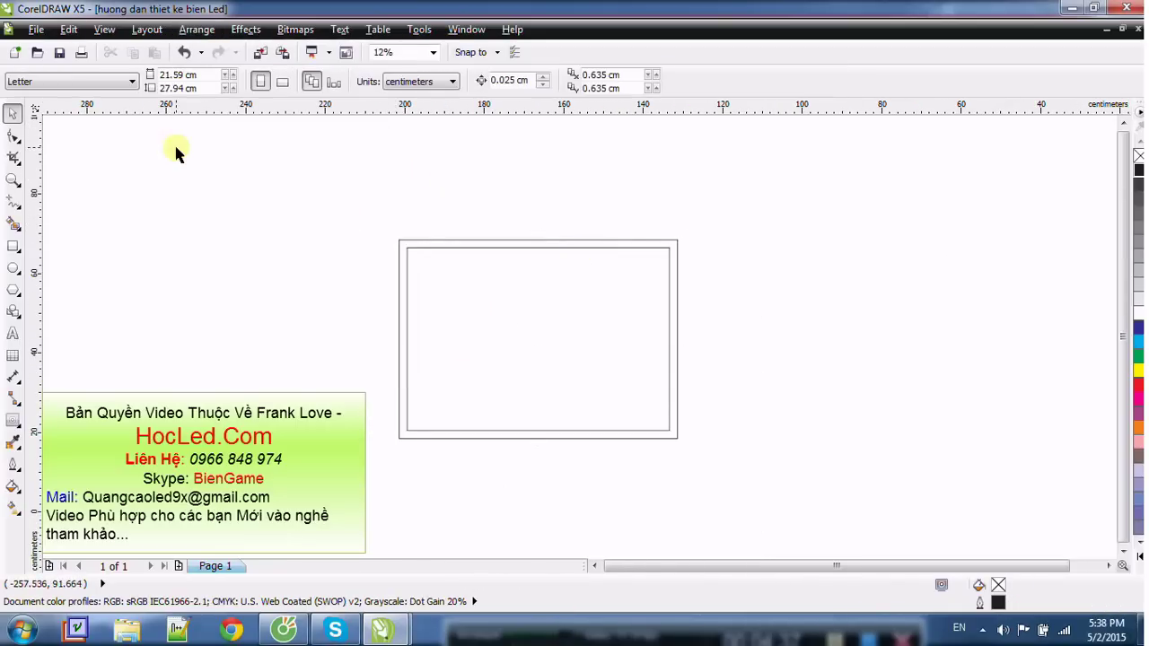
{"action": "left_click_drag", "start_coordinate": [223, 167], "coordinate": [758, 496]}
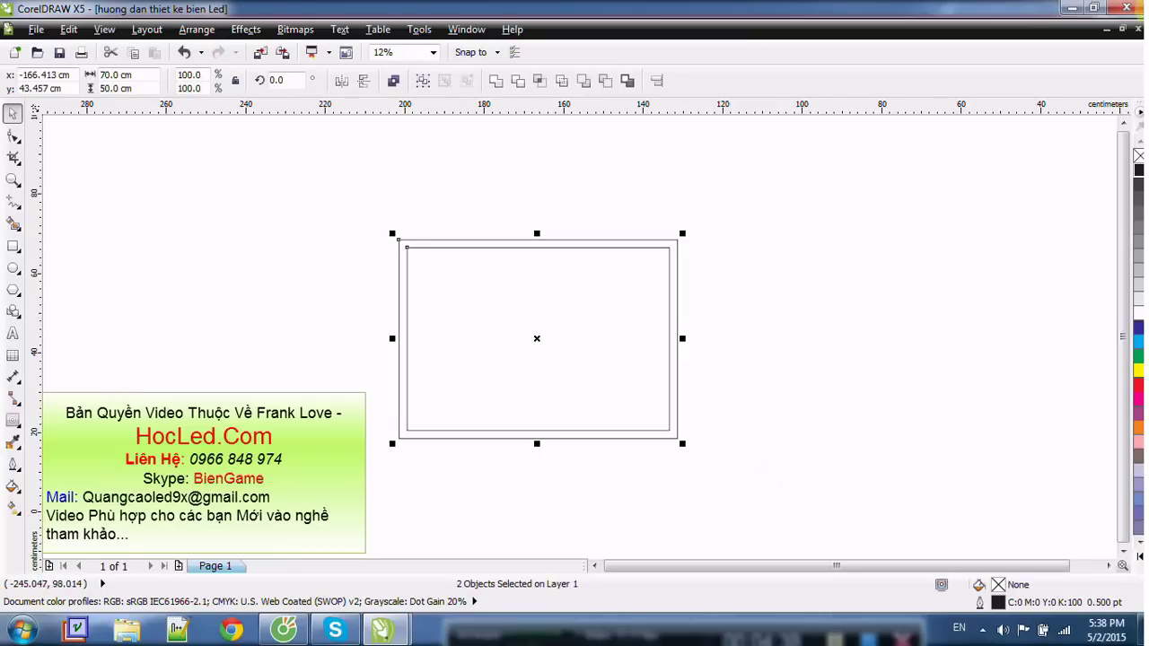
{"action": "left_click", "coordinate": [852, 248]}
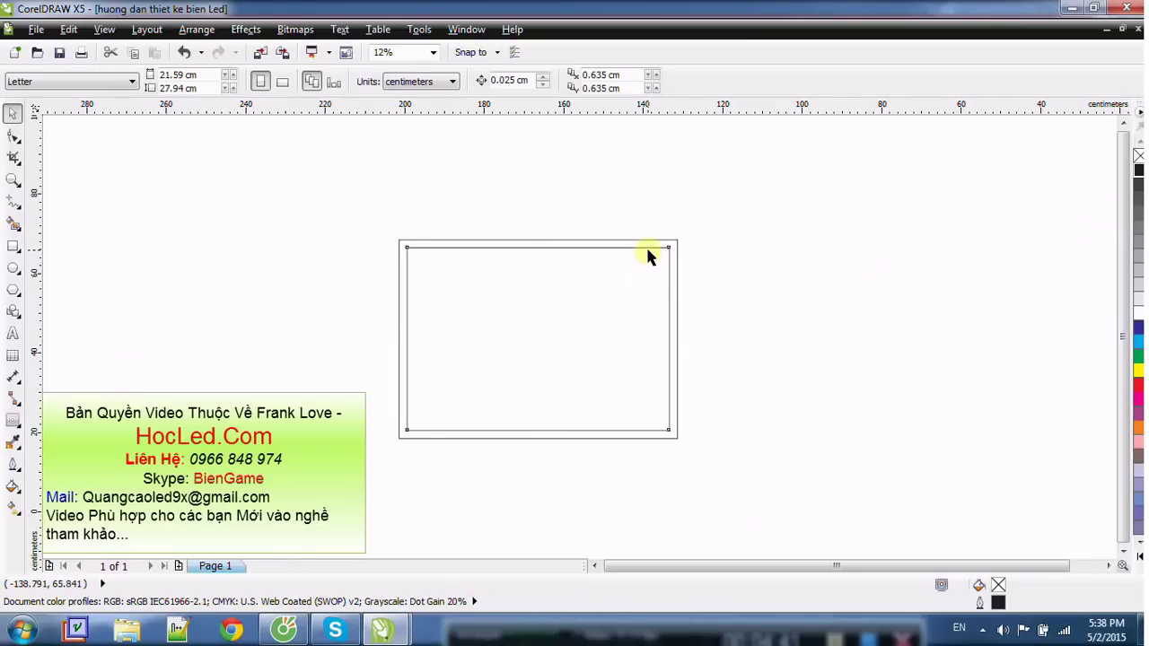
Step: Fill the inner rectangle with green
{"action": "left_click", "coordinate": [648, 251]}
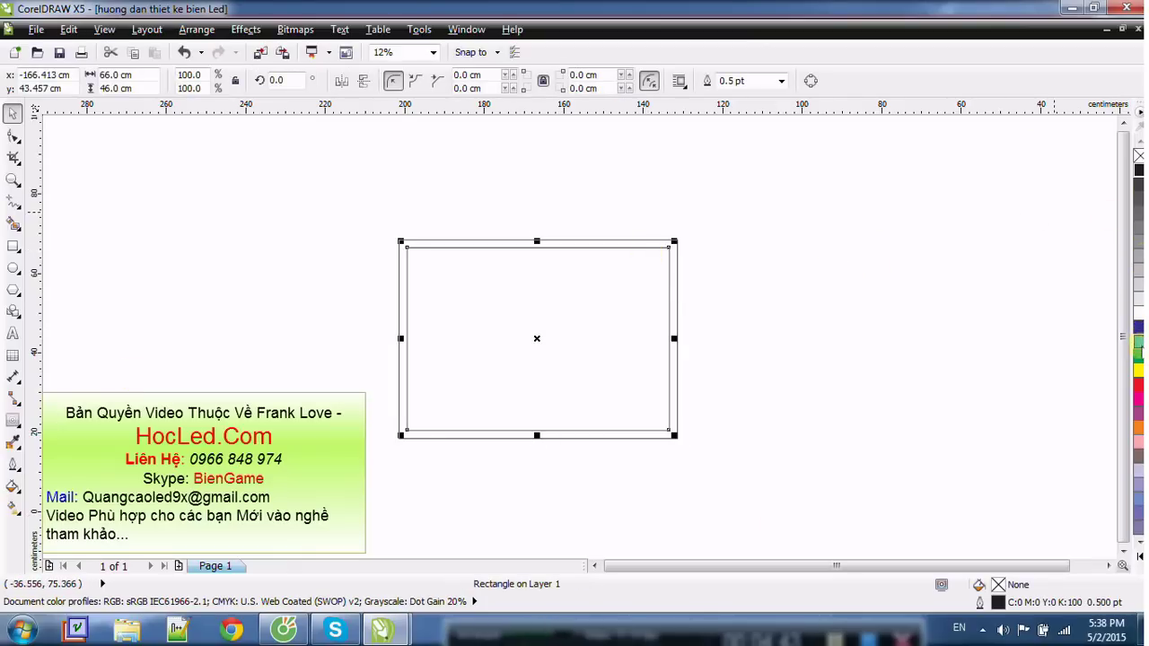
{"action": "left_click", "coordinate": [1139, 358]}
{"action": "left_click", "coordinate": [710, 278]}
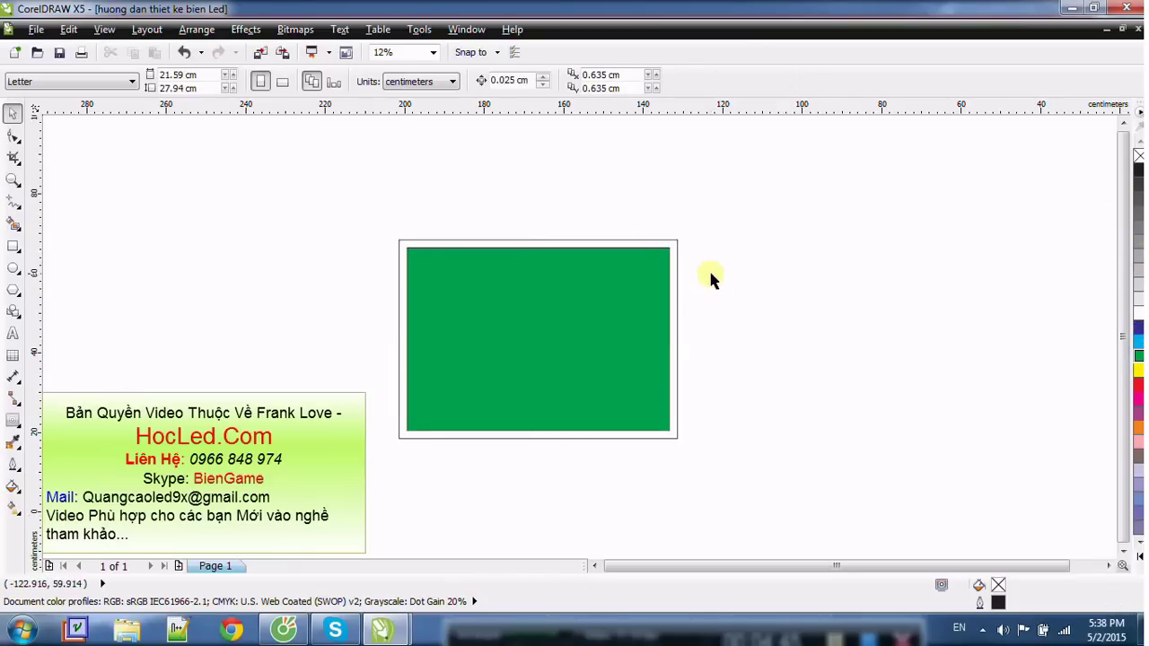
Step: Fill the inner rectangle with black
{"action": "left_click", "coordinate": [659, 295]}
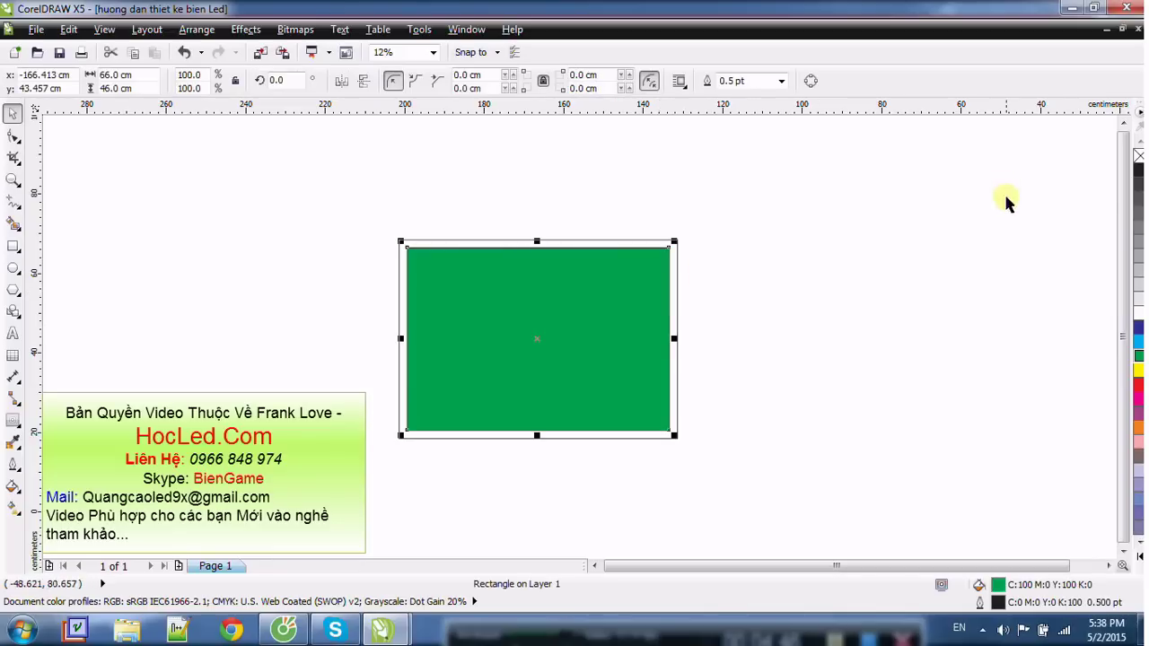
{"action": "left_click", "coordinate": [1138, 169]}
{"action": "left_click", "coordinate": [947, 254]}
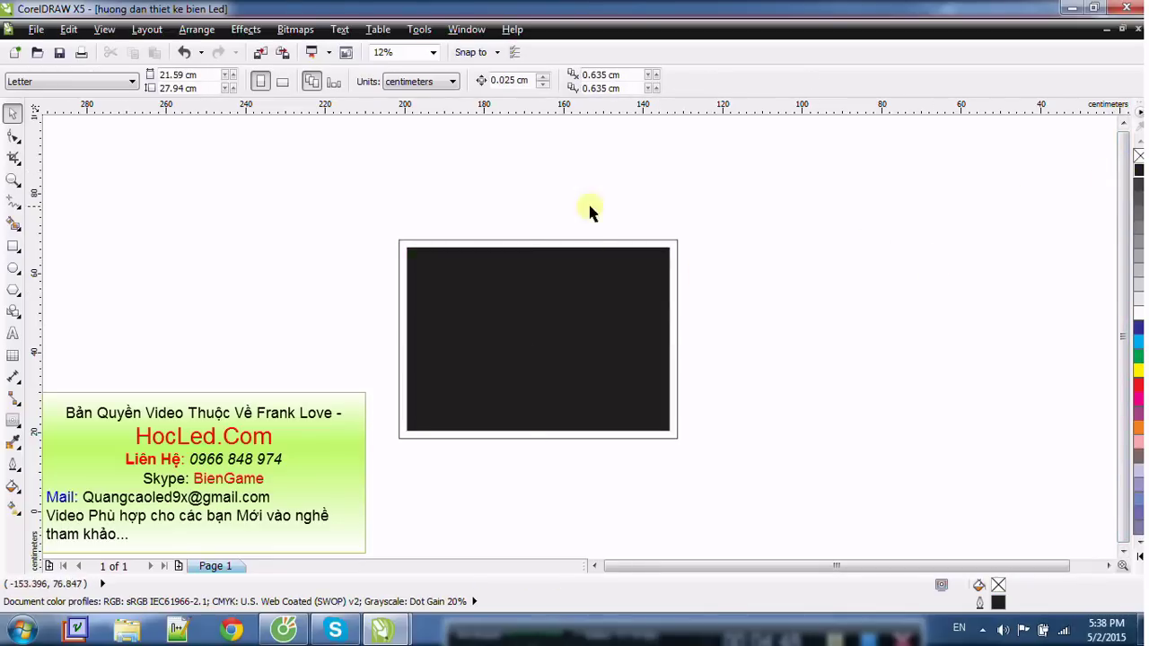
{"action": "left_click", "coordinate": [528, 295]}
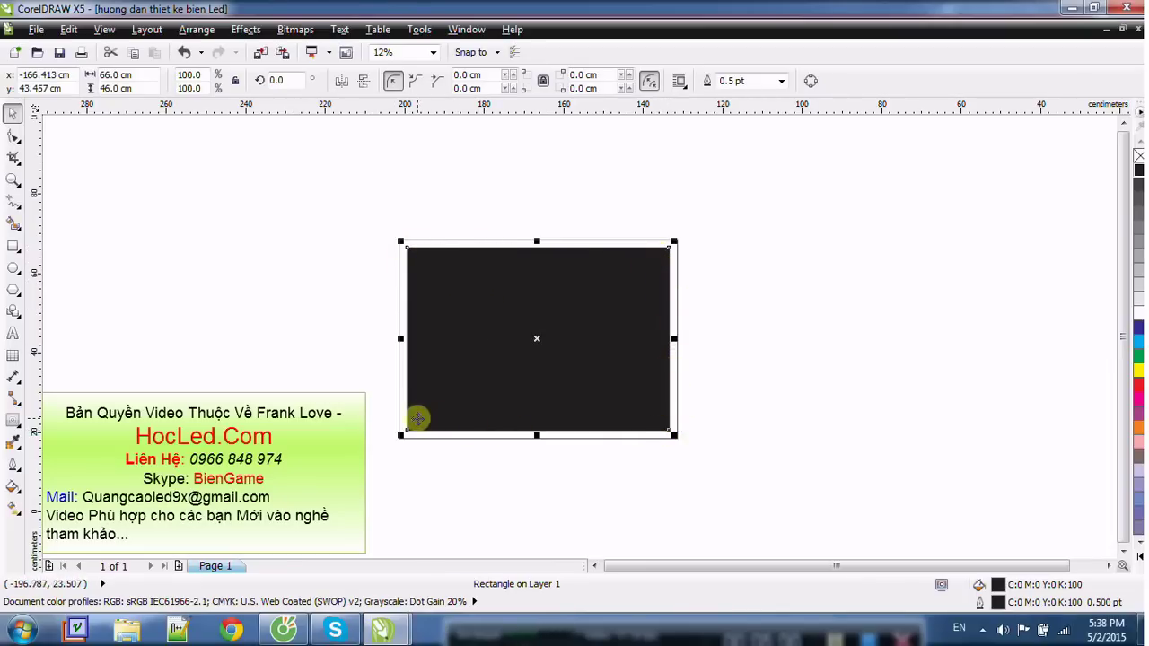
Step: Set the outline colour of the outer 70 by 50 cm rectangle to red
{"action": "left_click", "coordinate": [572, 241]}
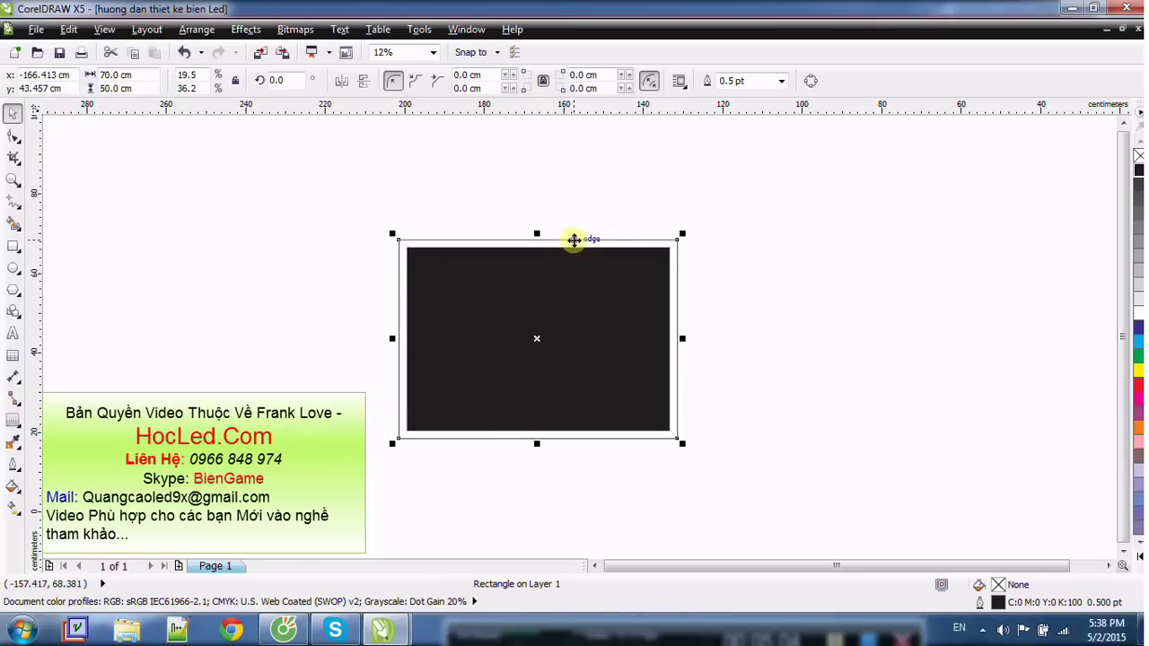
{"action": "key", "text": "F12"}
{"action": "left_click", "coordinate": [503, 182]}
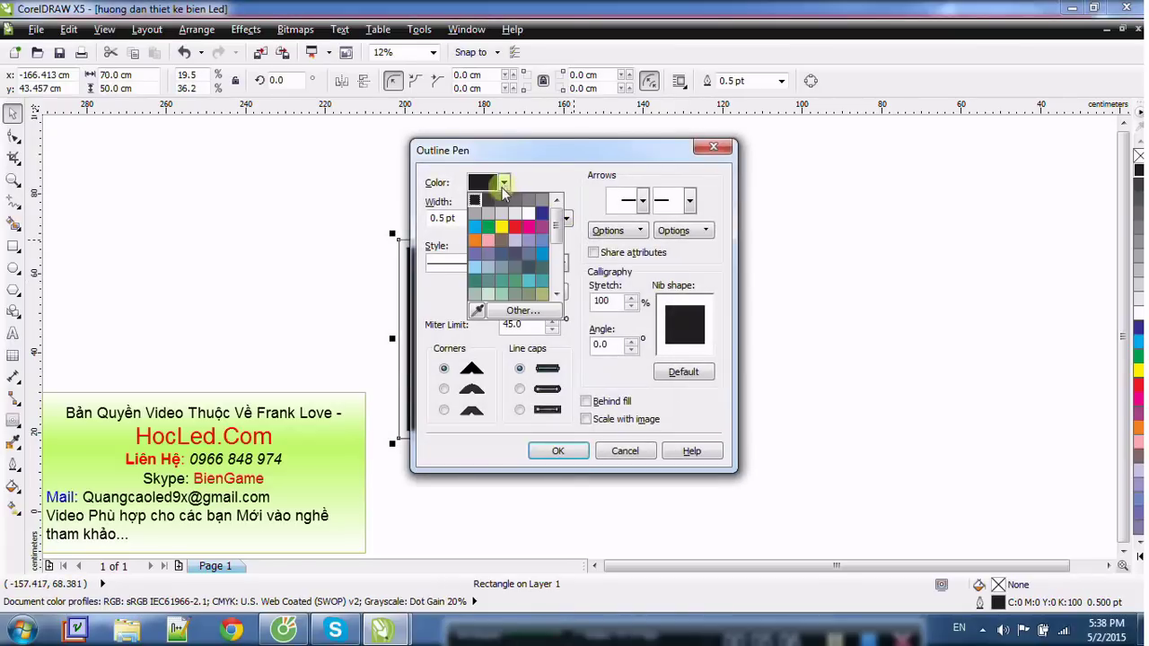
{"action": "left_click", "coordinate": [516, 226]}
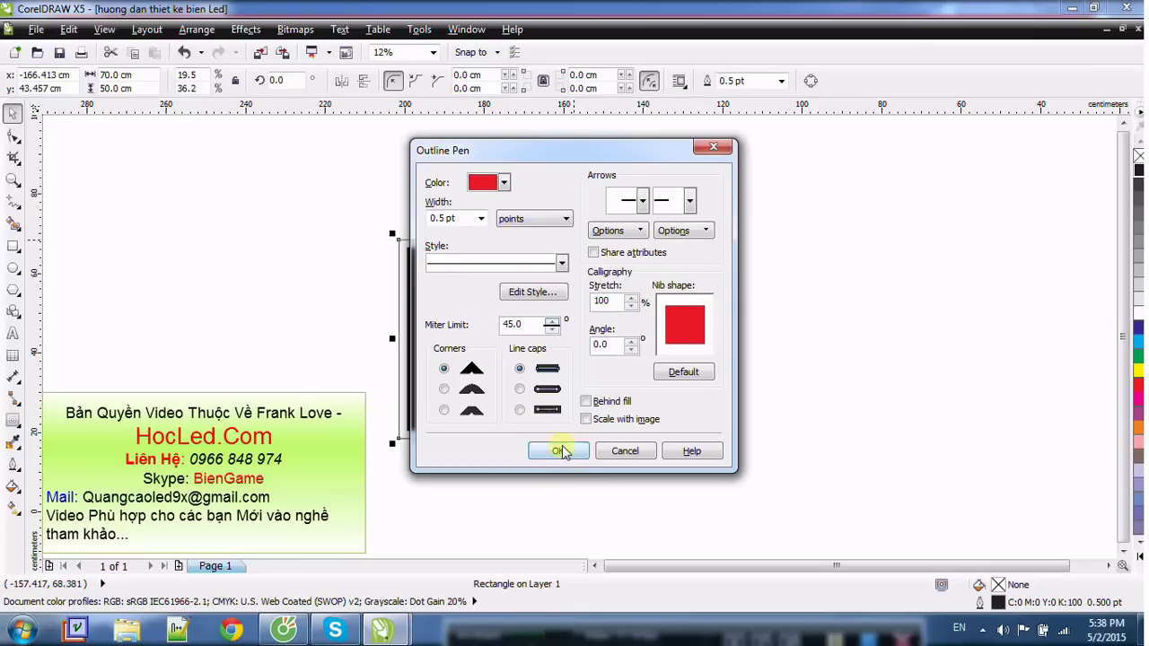
{"action": "left_click", "coordinate": [557, 451]}
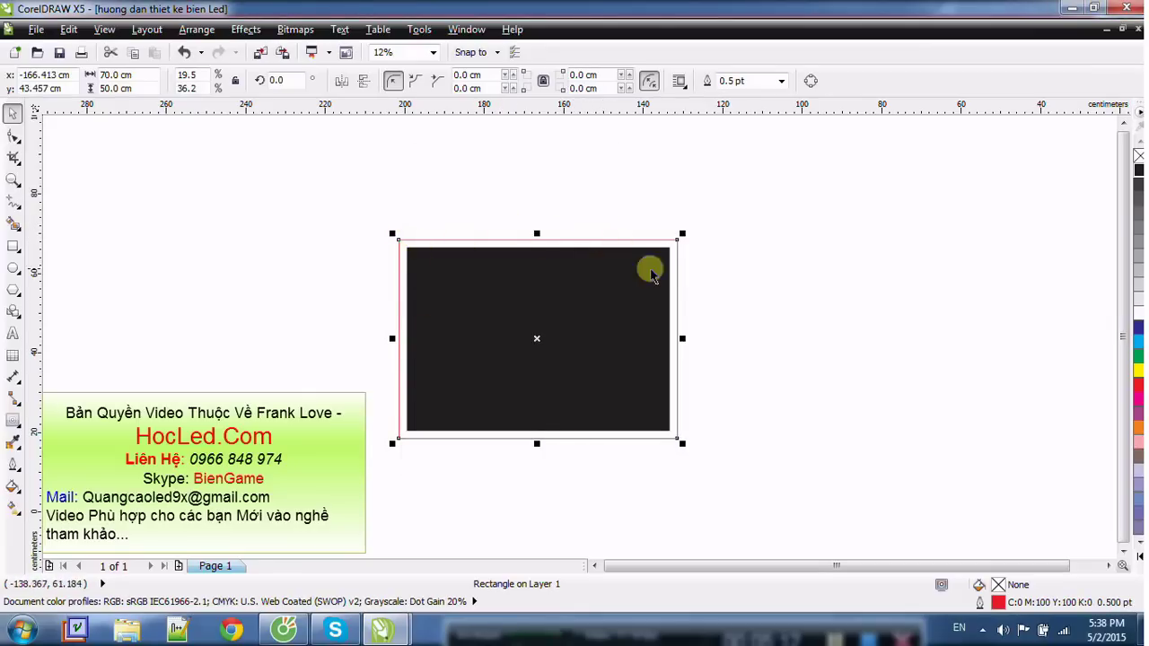
Step: Review the outline pen settings of the outer rectangle, including its colour choices, and keep them as they are
{"action": "key", "text": "F12"}
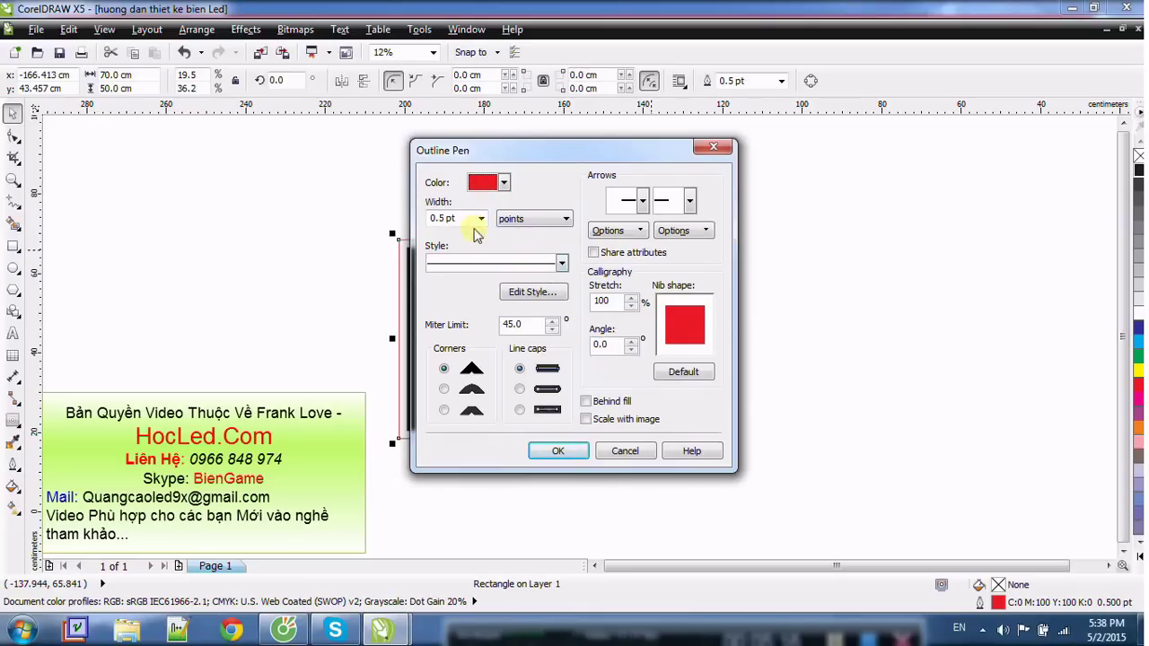
{"action": "left_click_drag", "start_coordinate": [532, 152], "coordinate": [746, 185]}
{"action": "left_click", "coordinate": [913, 186]}
{"action": "key", "text": "F12"}
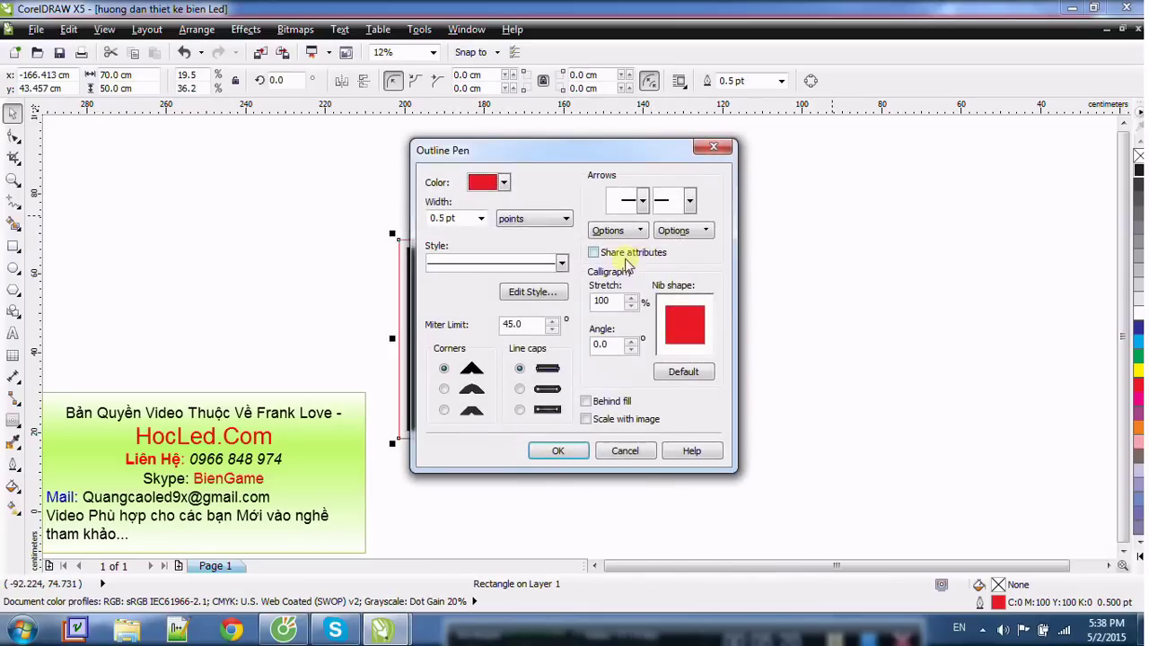
{"action": "left_click", "coordinate": [504, 183]}
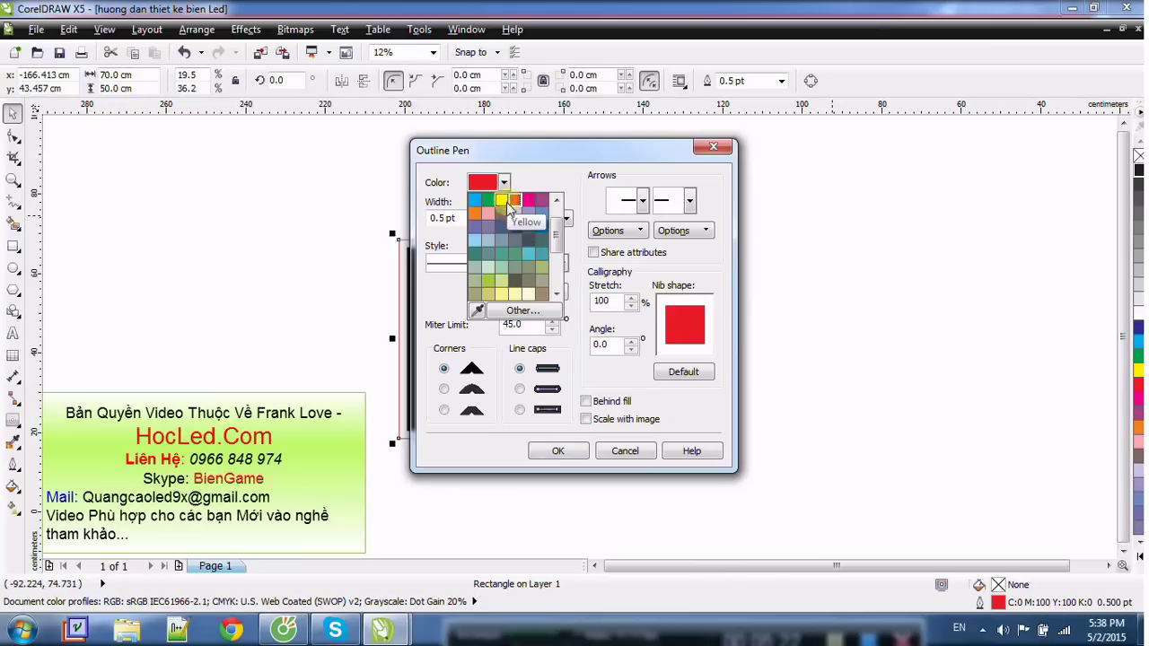
{"action": "left_click", "coordinate": [559, 453]}
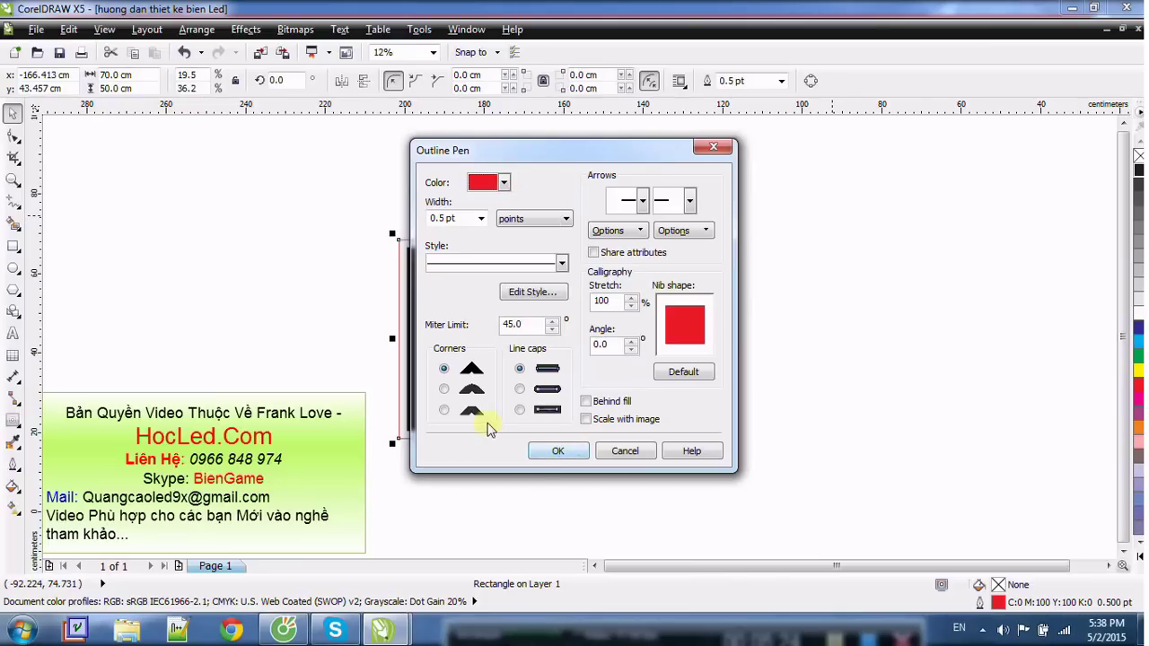
{"action": "left_click", "coordinate": [560, 452]}
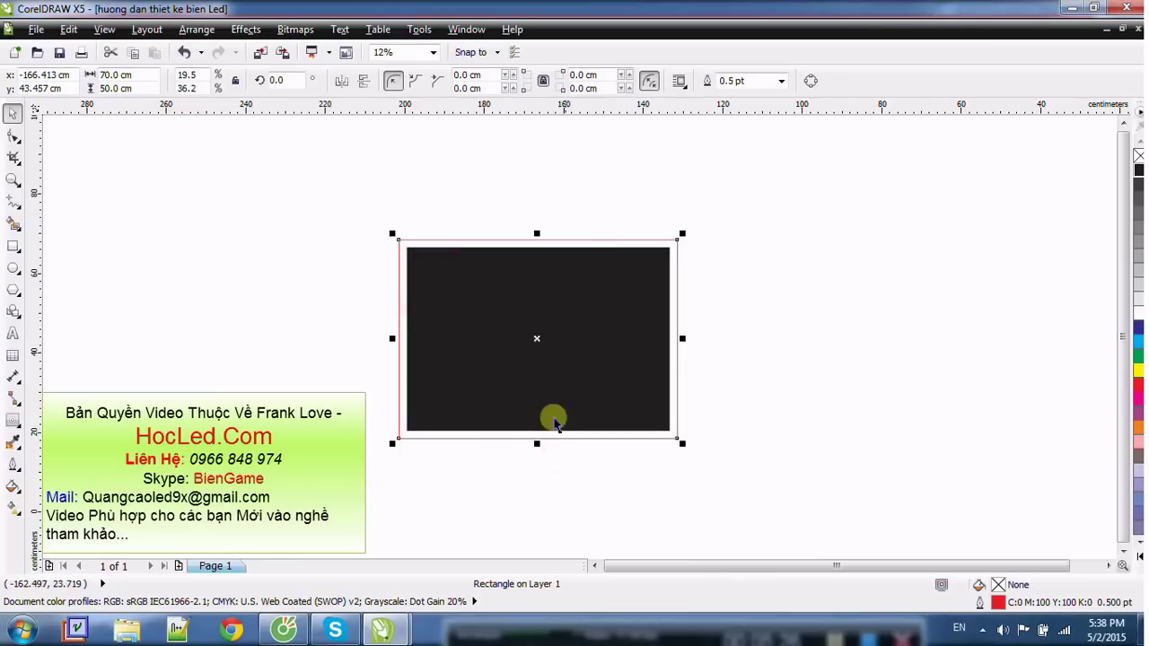
{"action": "key", "text": "Escape"}
Step: Inspect the outer rectangle's red outline up close and check its width and height
{"action": "scroll", "coordinate": [434, 274], "scroll_direction": "up", "scroll_amount": 1}
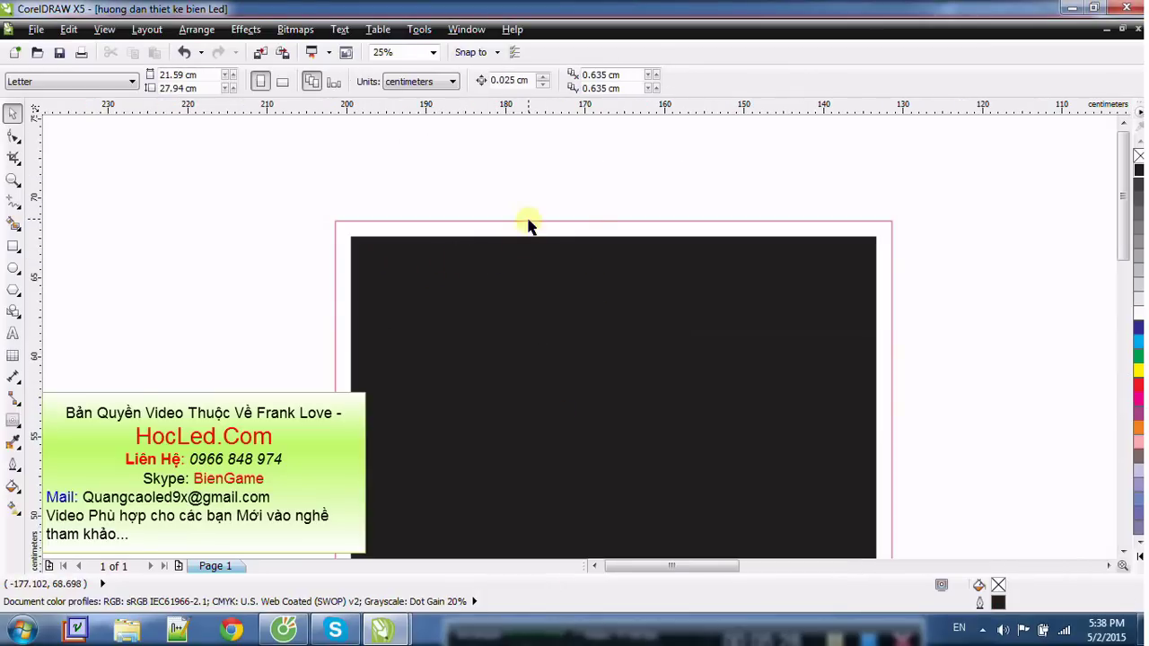
{"action": "scroll", "coordinate": [530, 225], "scroll_direction": "up", "scroll_amount": 1}
{"action": "left_click", "coordinate": [530, 224]}
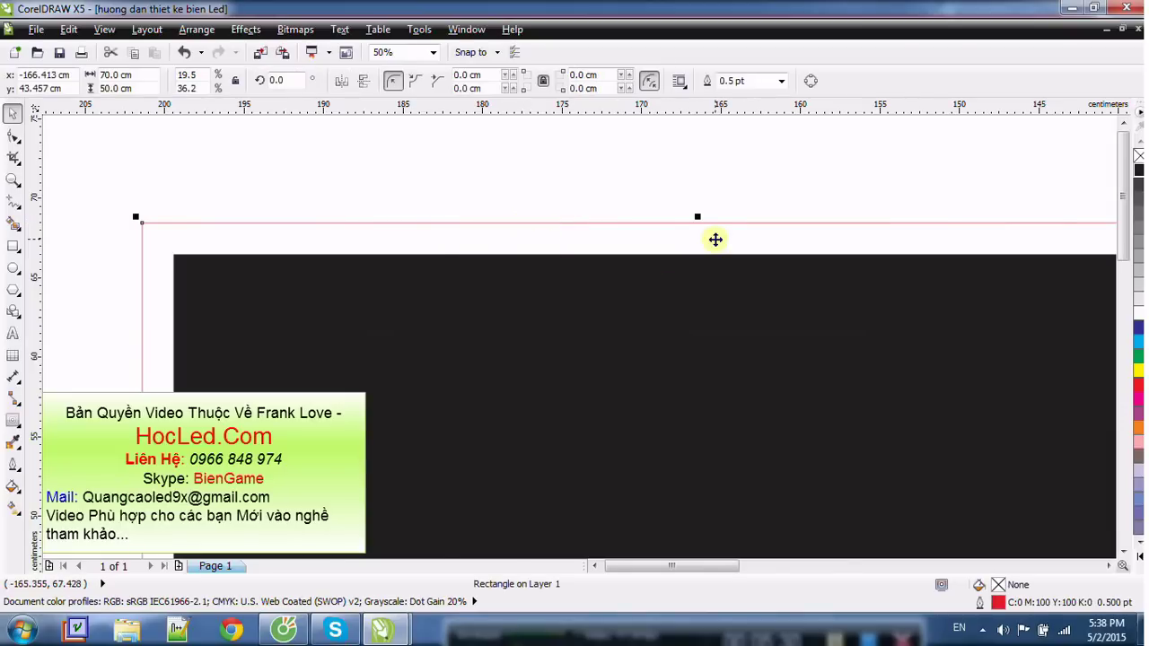
{"action": "scroll", "coordinate": [715, 238], "scroll_direction": "down", "scroll_amount": 1}
{"action": "left_click", "coordinate": [996, 232]}
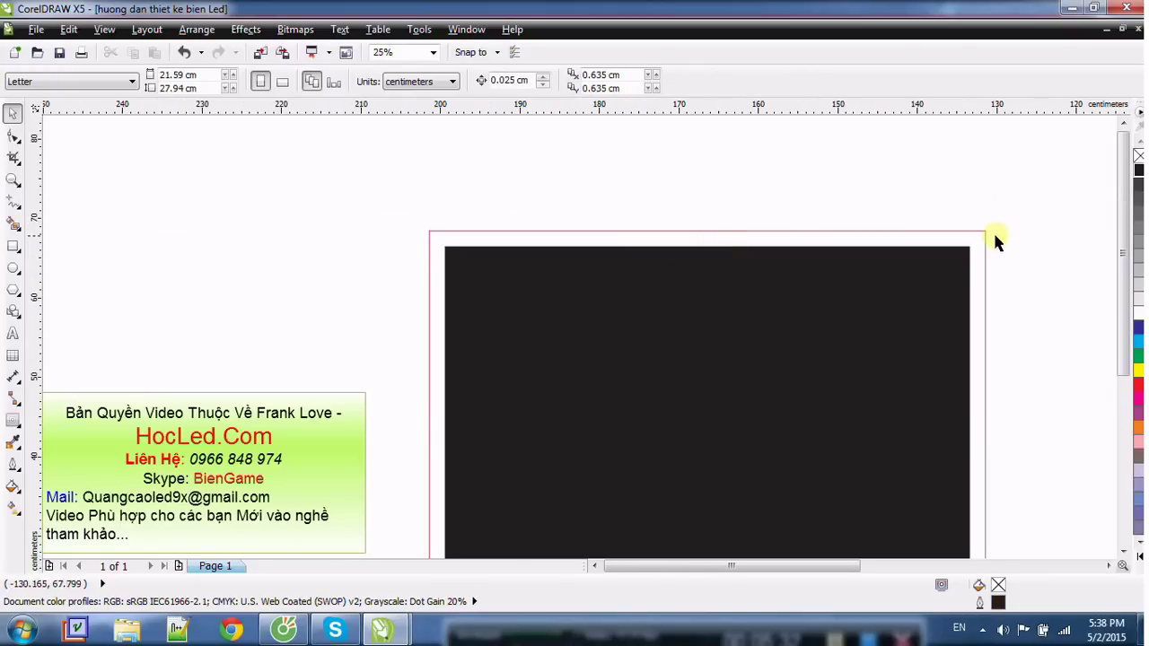
{"action": "left_click", "coordinate": [984, 232]}
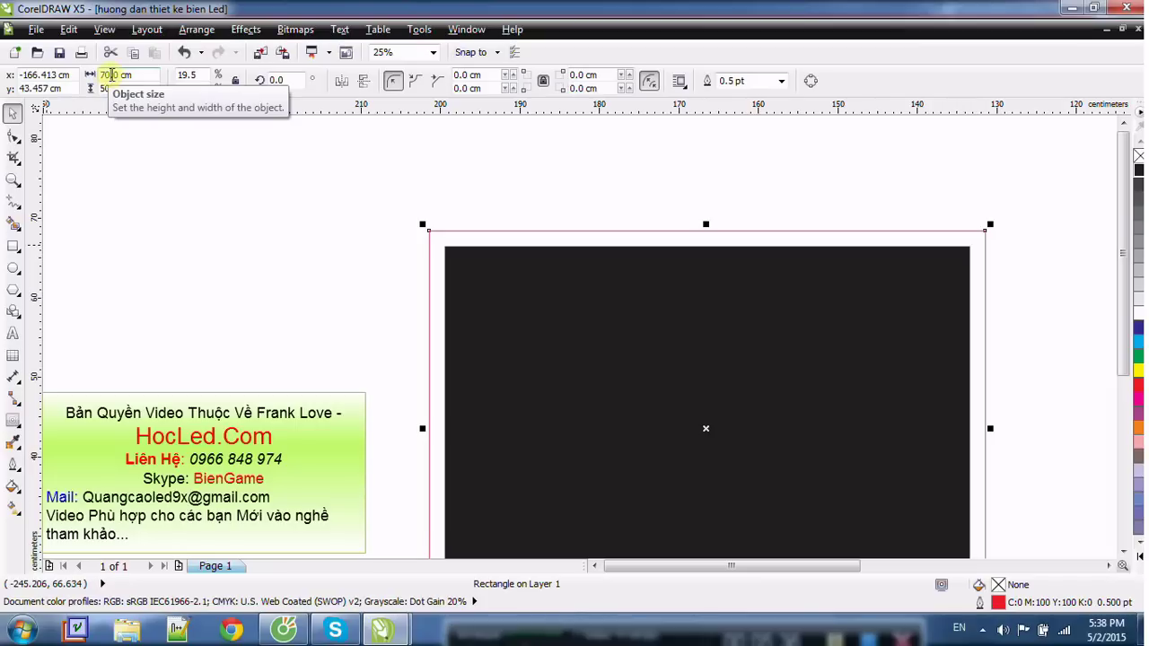
{"action": "left_click", "coordinate": [111, 75]}
{"action": "left_click", "coordinate": [104, 87]}
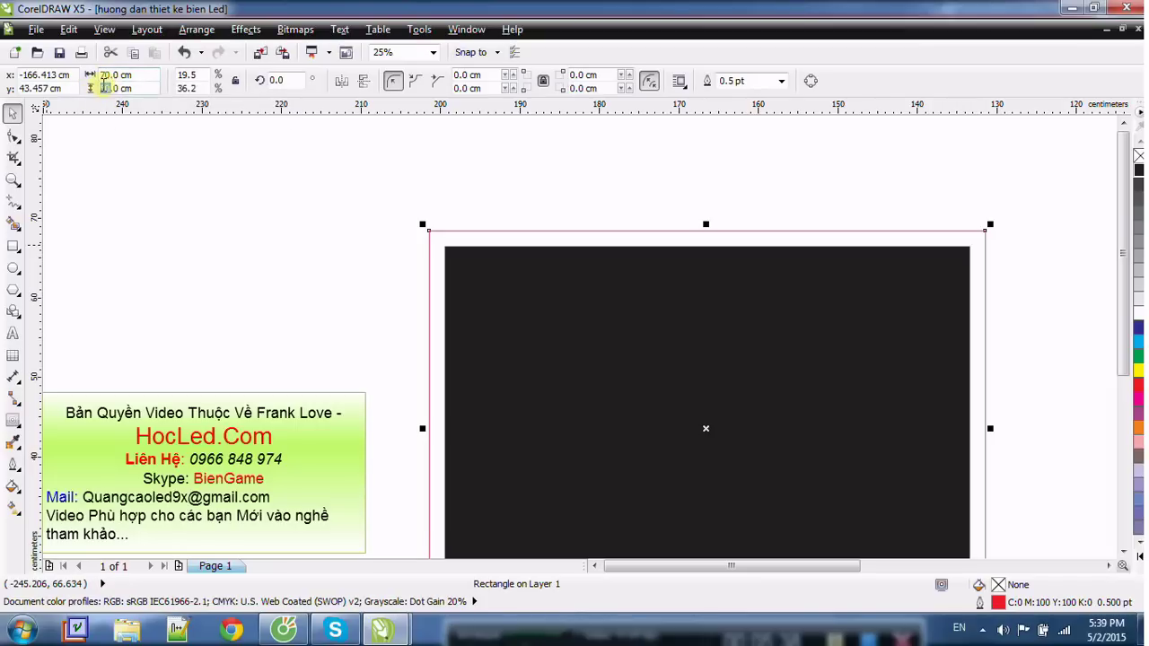
{"action": "left_click", "coordinate": [368, 191]}
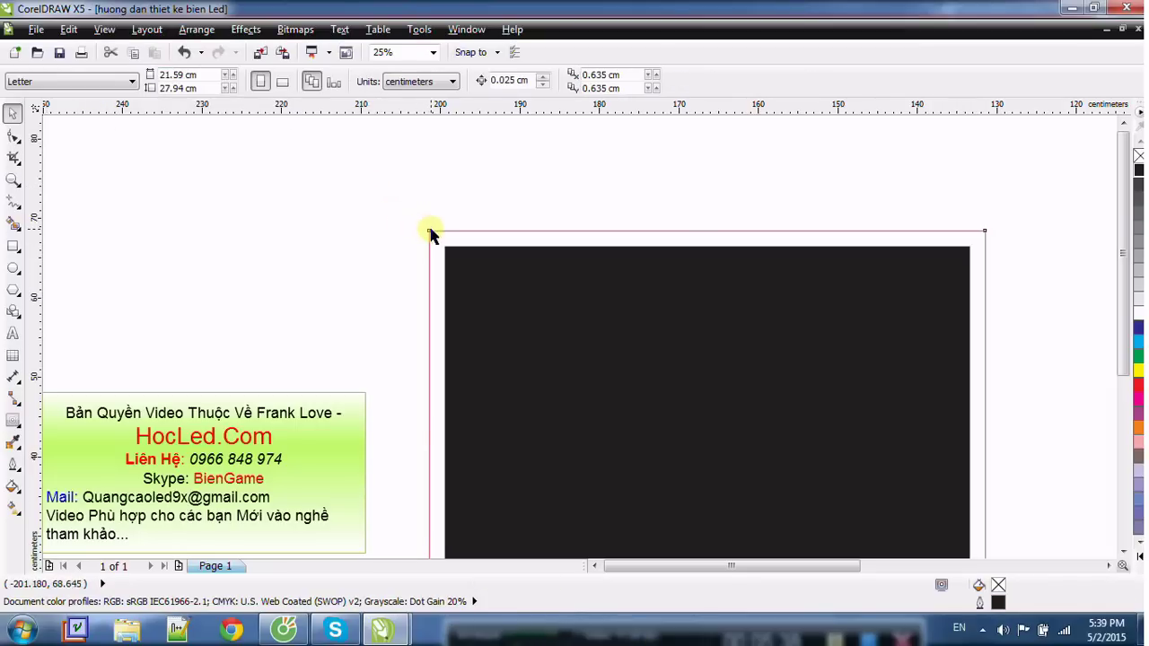
Step: Examine the margin between the black inner rectangle and the outer outline around the upper-left corner
{"action": "left_click", "coordinate": [430, 235]}
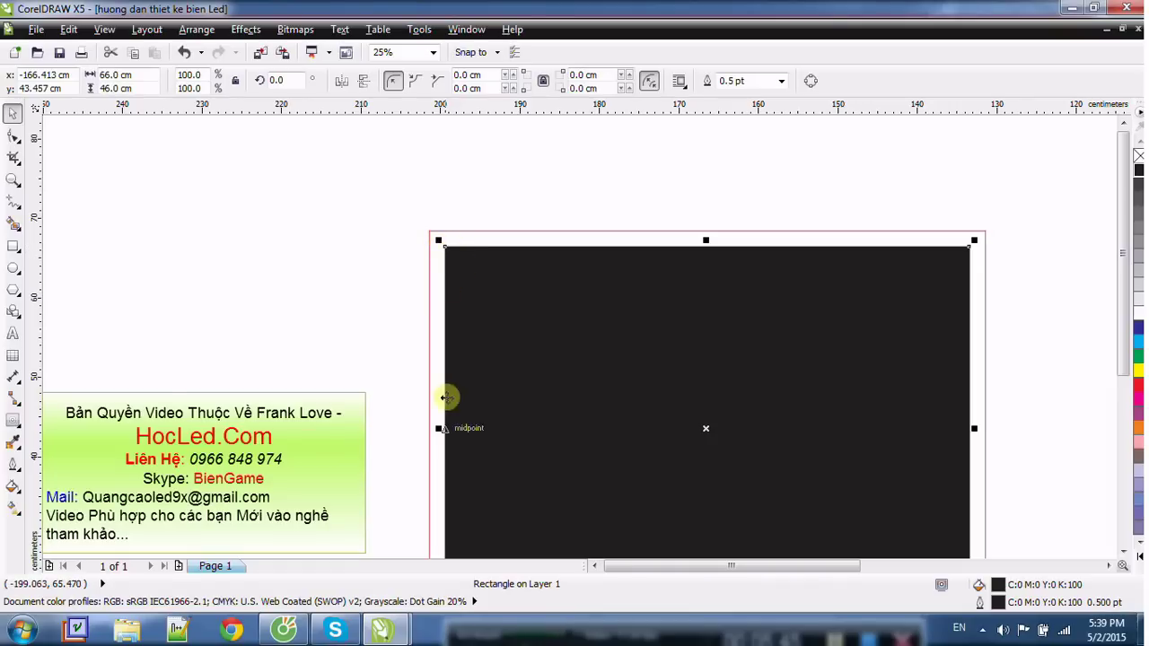
{"action": "scroll", "coordinate": [497, 203], "scroll_direction": "up", "scroll_amount": 3}
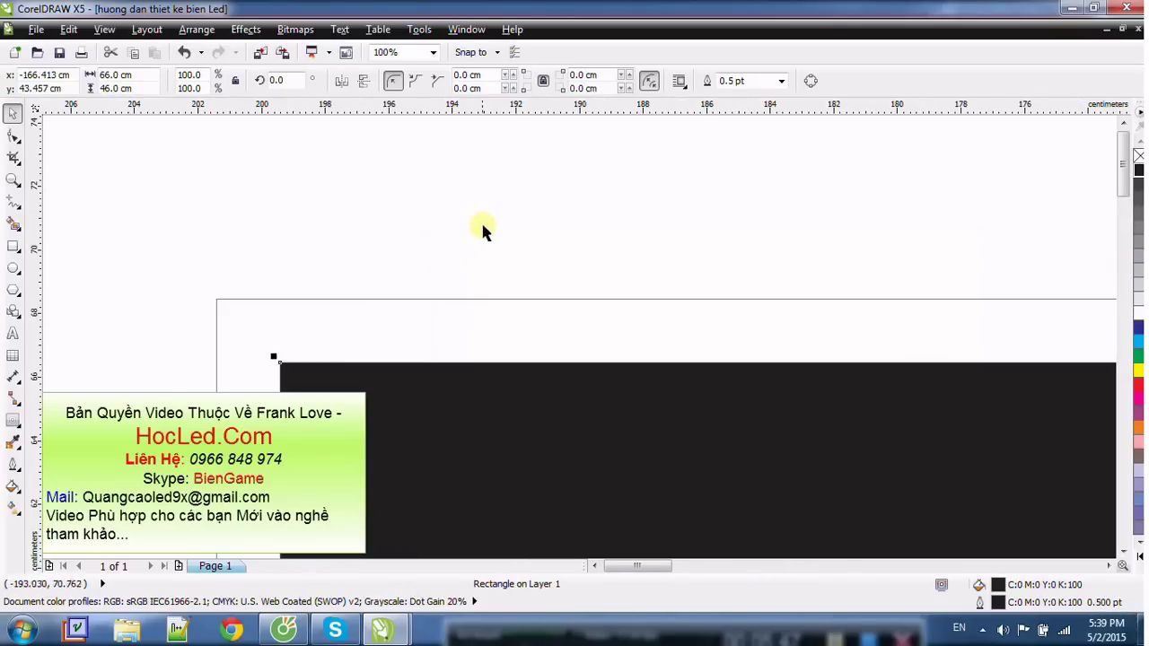
{"action": "left_click", "coordinate": [462, 298]}
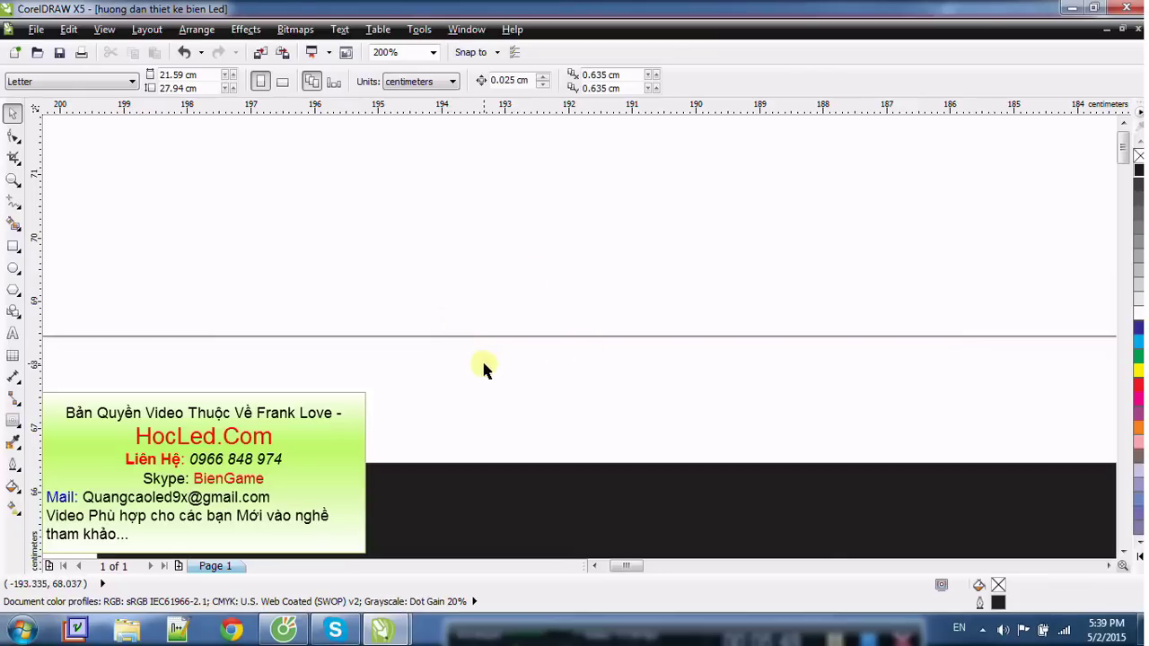
{"action": "scroll", "coordinate": [474, 346], "scroll_direction": "down", "scroll_amount": 1}
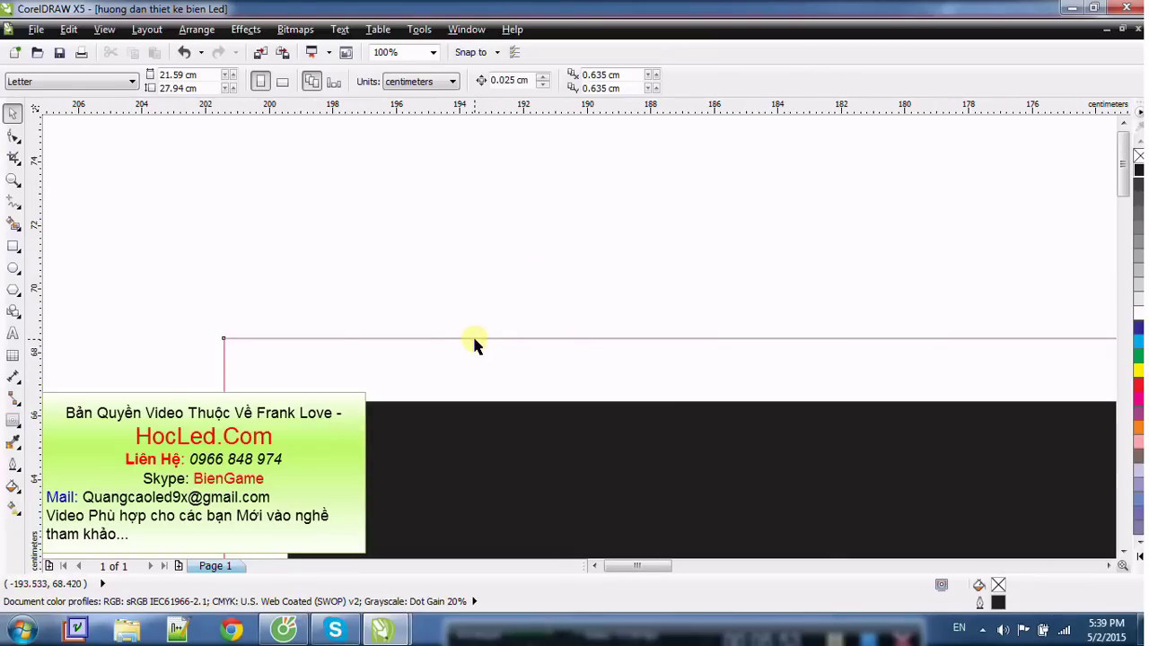
{"action": "left_click", "coordinate": [475, 339]}
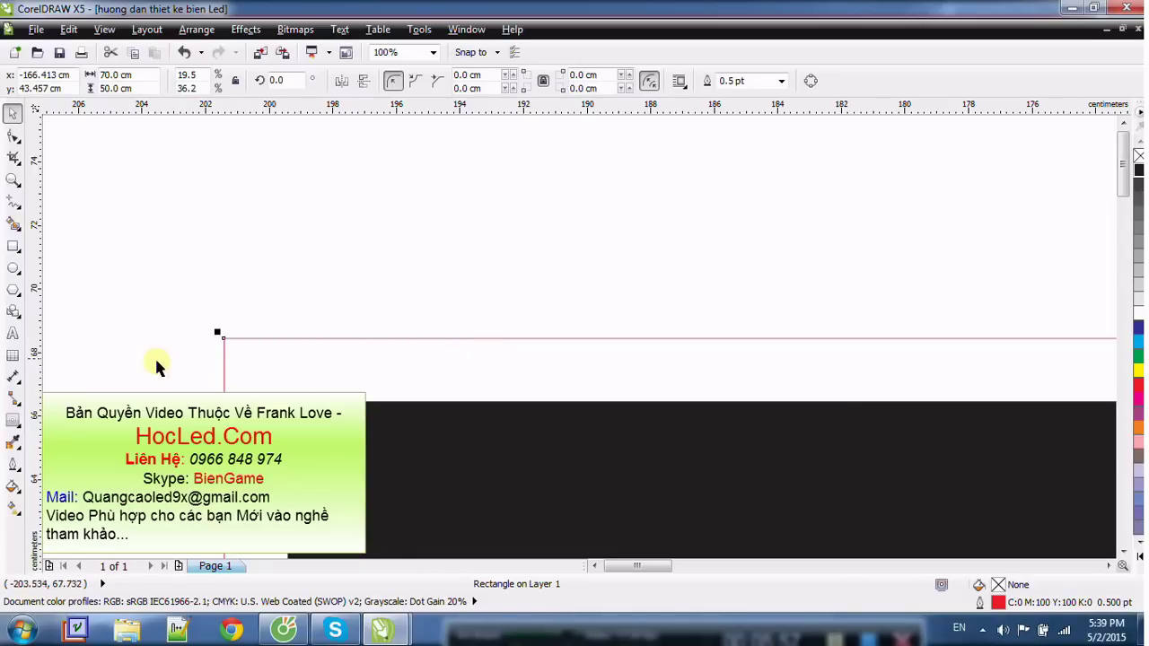
{"action": "left_click_drag", "start_coordinate": [127, 306], "coordinate": [411, 377]}
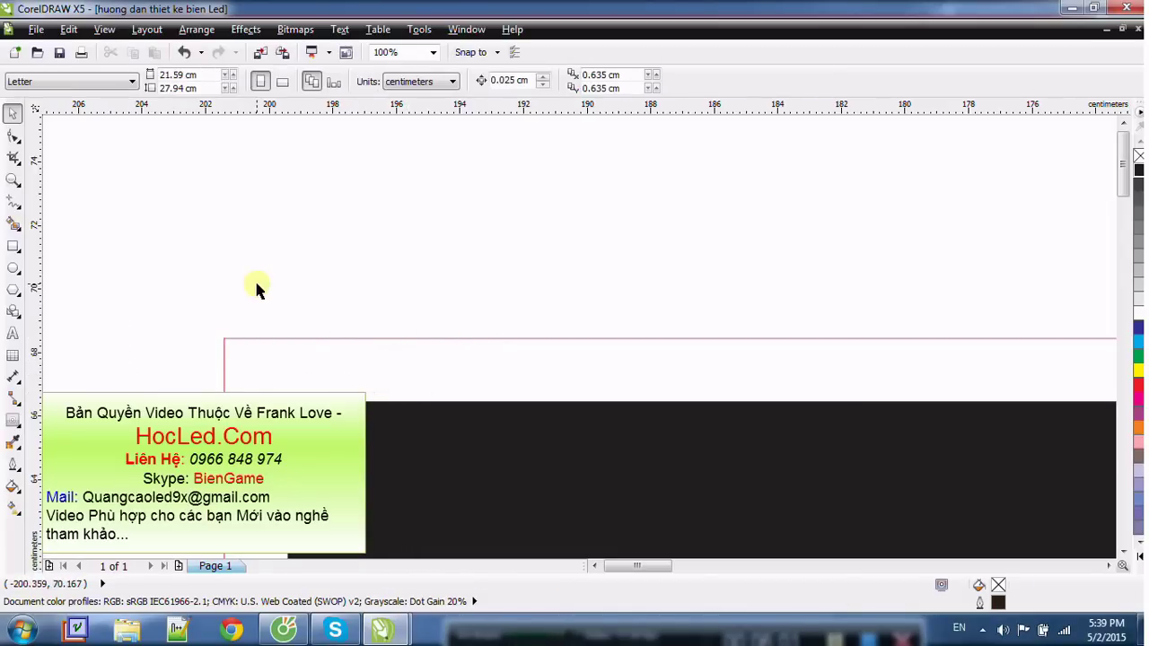
{"action": "left_click_drag", "start_coordinate": [178, 295], "coordinate": [570, 381]}
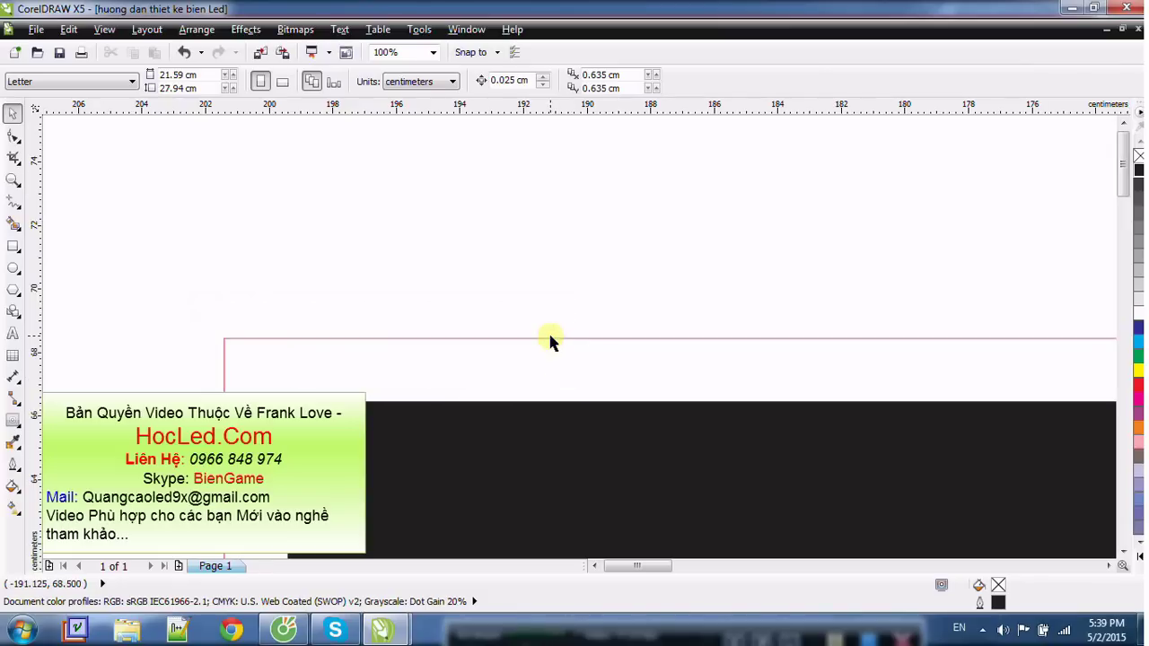
{"action": "left_click", "coordinate": [545, 339]}
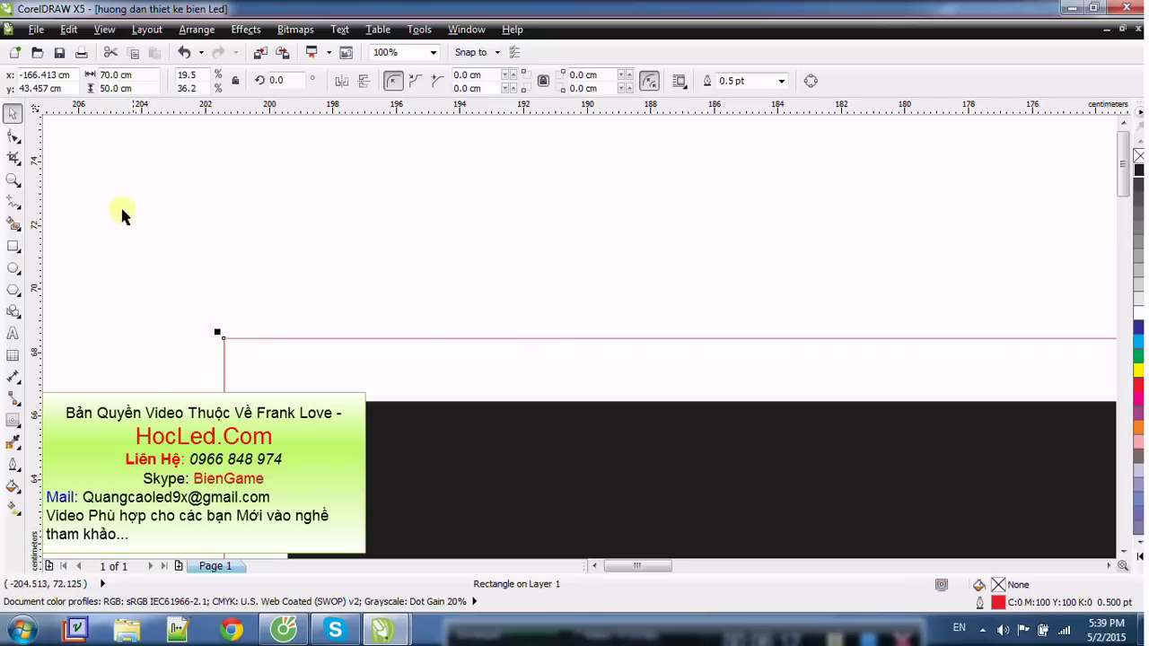
Step: View the whole board and compare the red outer rectangle with the black inner one along their upper edges
{"action": "key", "text": "F4"}
{"action": "left_click_drag", "start_coordinate": [74, 192], "coordinate": [559, 512]}
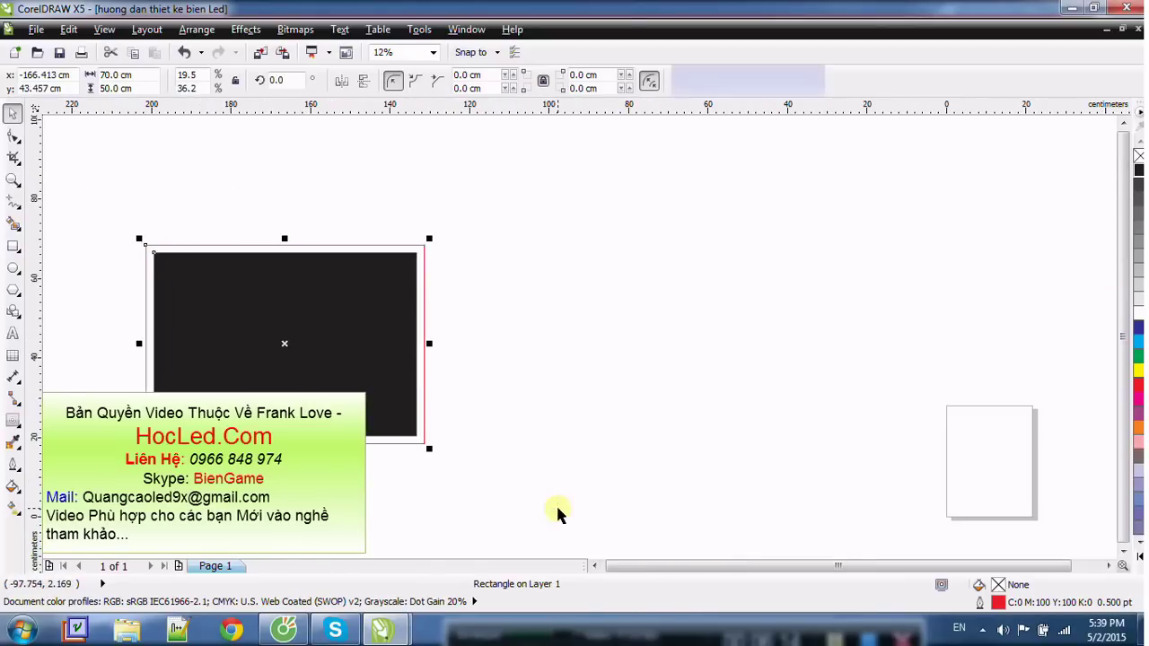
{"action": "left_click", "coordinate": [197, 222]}
{"action": "scroll", "coordinate": [243, 270], "scroll_direction": "up", "scroll_amount": 3}
{"action": "scroll", "coordinate": [295, 247], "scroll_direction": "down", "scroll_amount": 2}
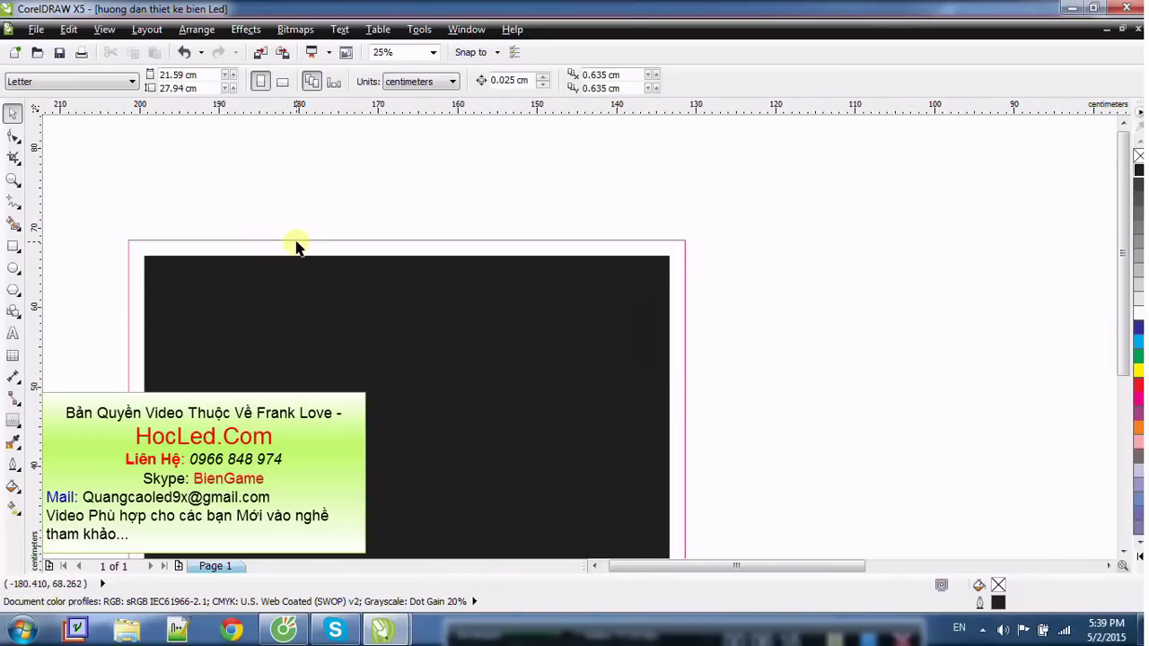
{"action": "left_click", "coordinate": [296, 241]}
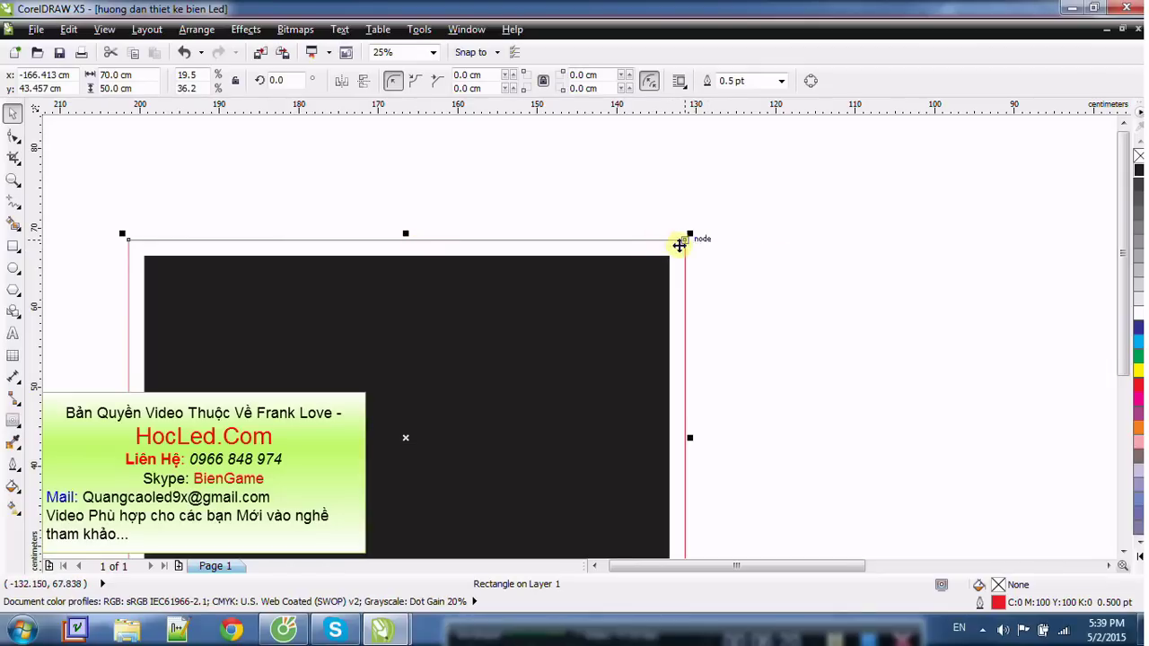
{"action": "left_click", "coordinate": [187, 209]}
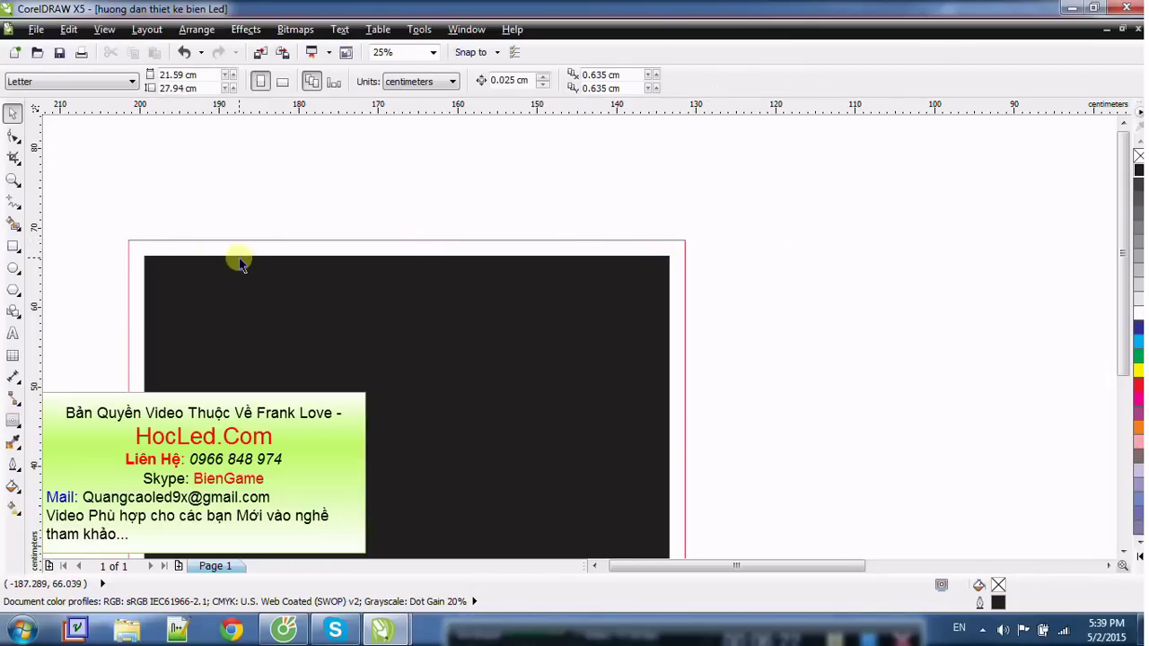
{"action": "left_click_drag", "start_coordinate": [93, 210], "coordinate": [727, 274]}
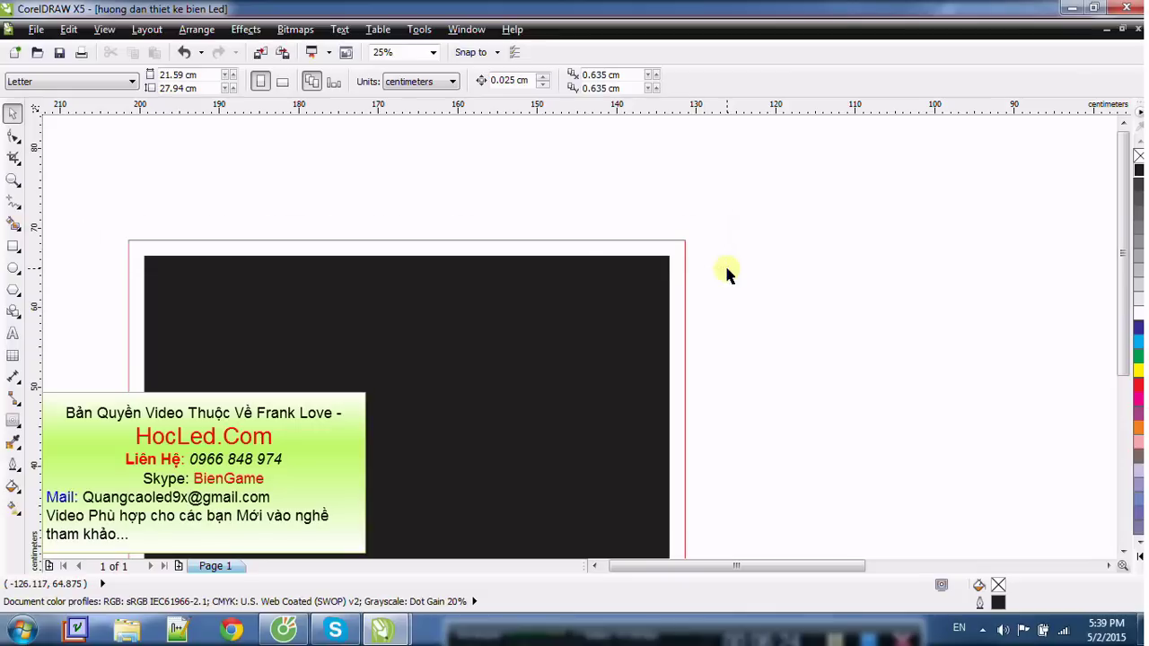
{"action": "left_click", "coordinate": [363, 264]}
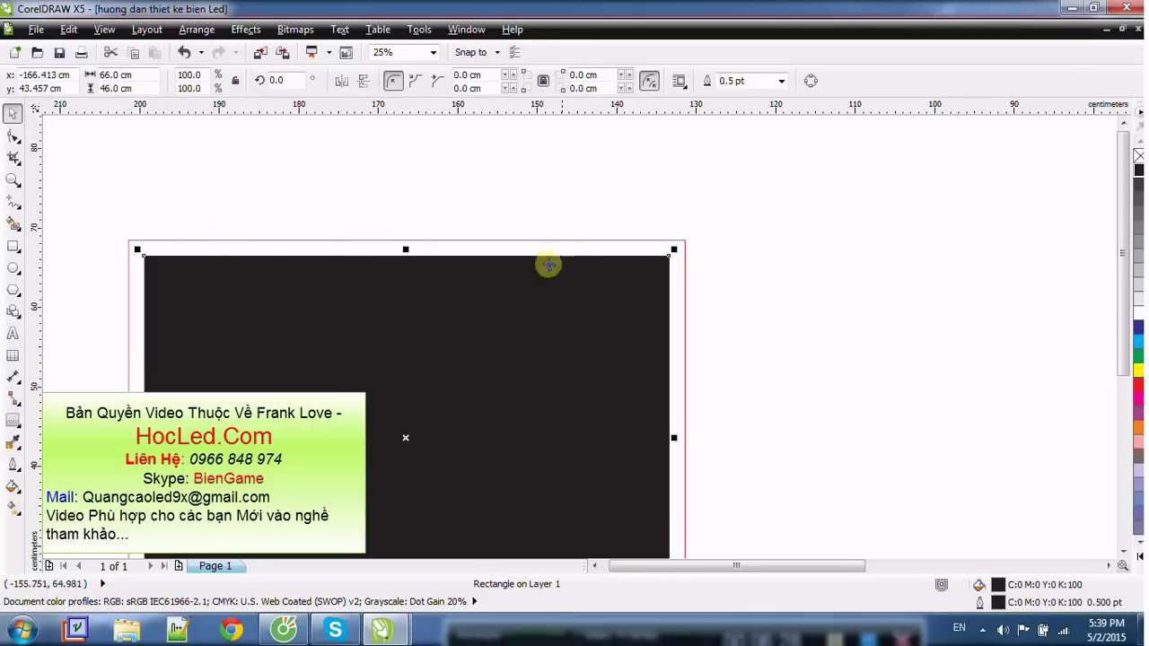
{"action": "left_click", "coordinate": [157, 207]}
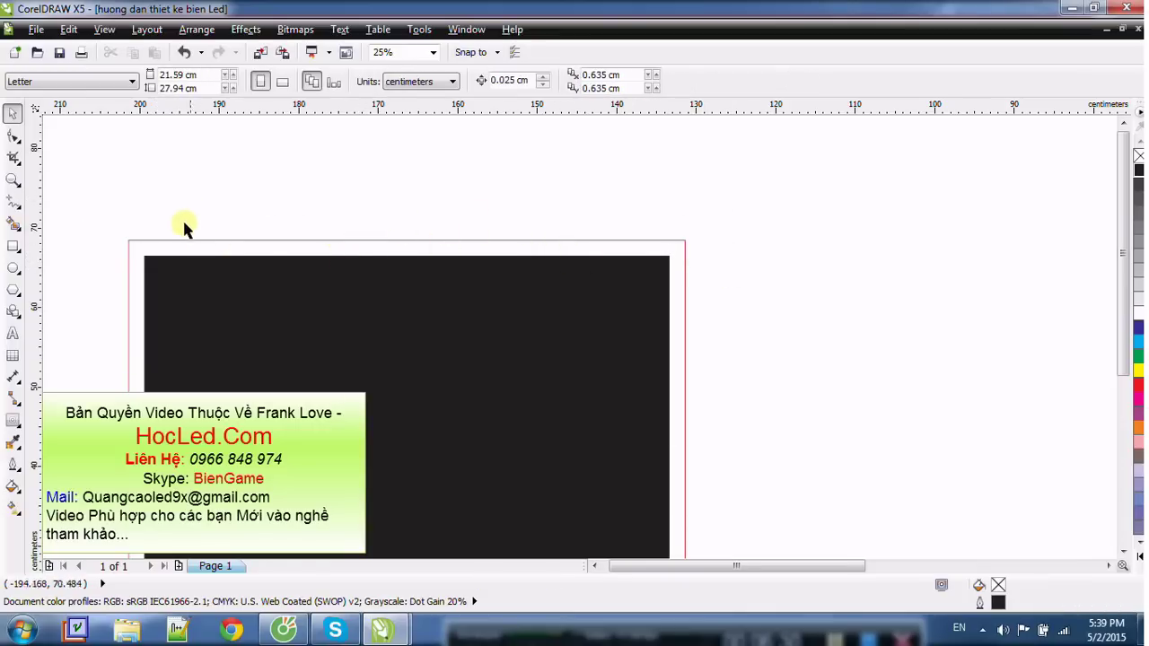
Step: Fill the black inner rectangle with white
{"action": "left_click", "coordinate": [226, 263]}
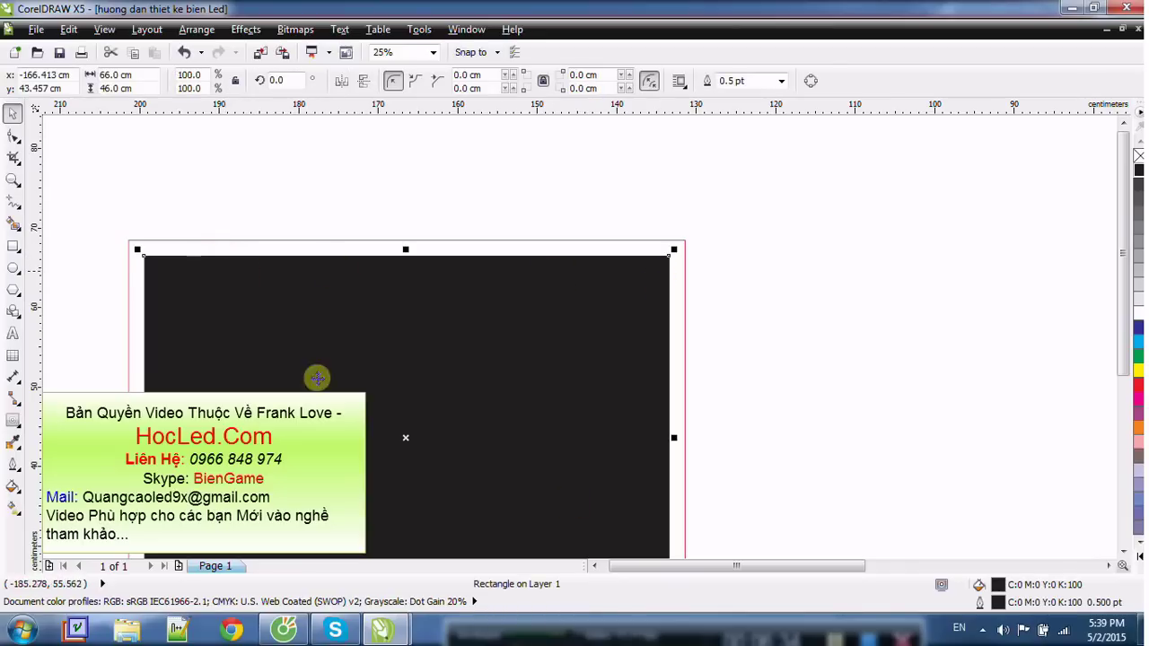
{"action": "scroll", "coordinate": [405, 219], "scroll_direction": "down", "scroll_amount": 1}
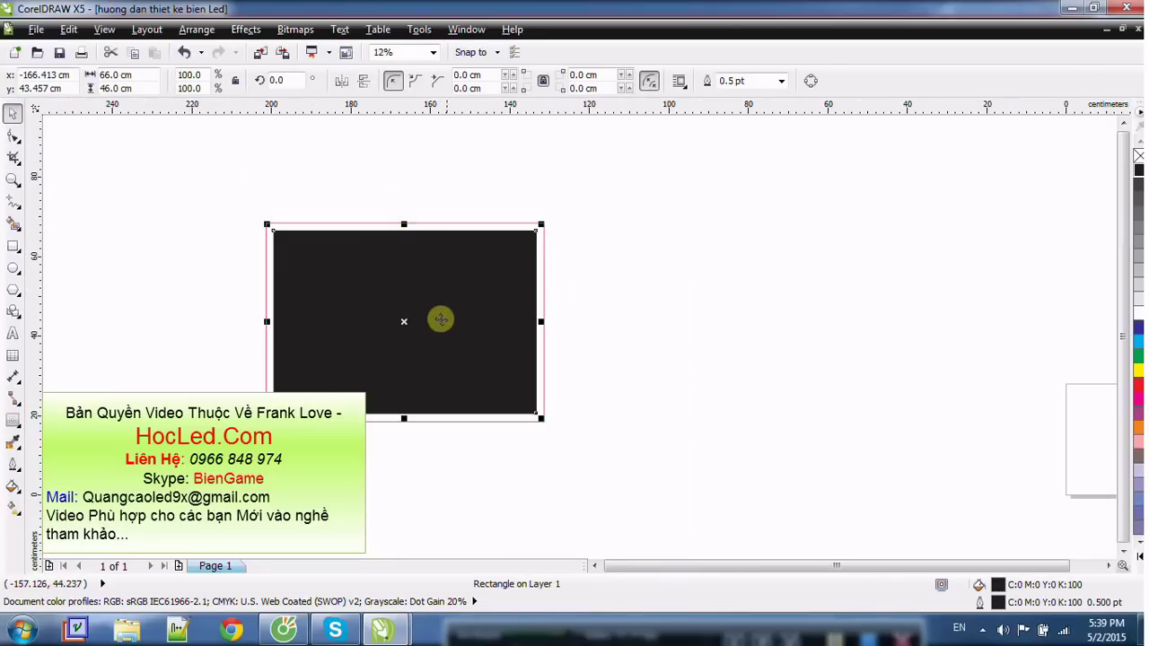
{"action": "left_click", "coordinate": [1136, 312]}
{"action": "left_click", "coordinate": [575, 284]}
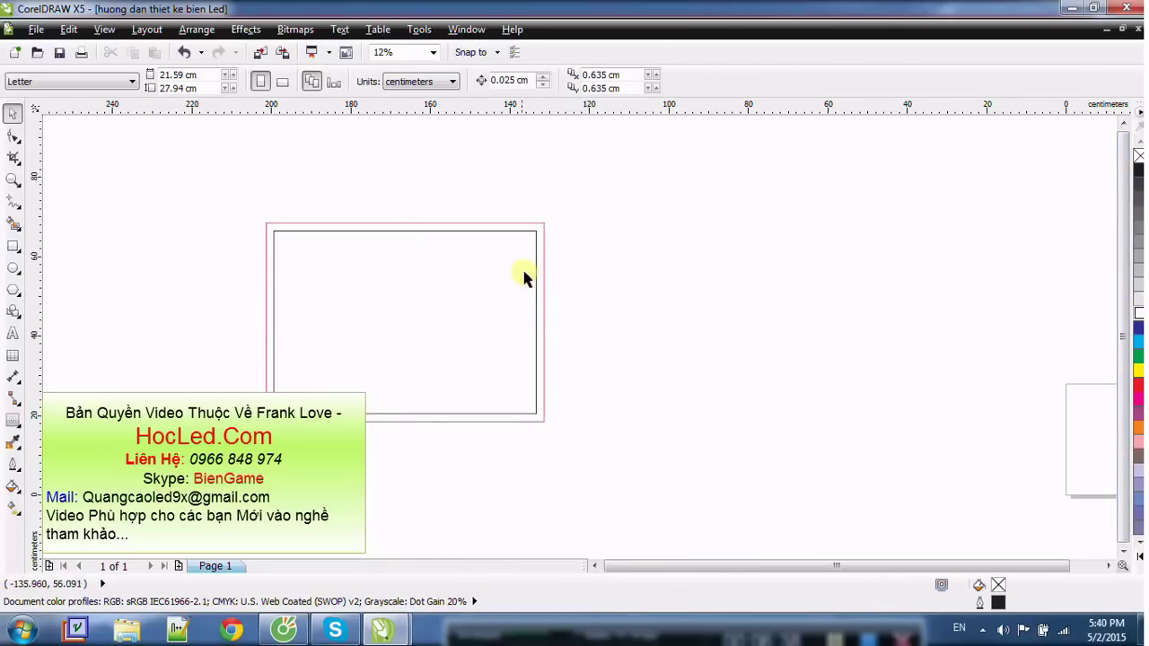
Step: Round all four corners of the inner rectangle with the Shape tool to a radius of about 3.17 cm
{"action": "scroll", "coordinate": [174, 213], "scroll_direction": "up", "scroll_amount": 1}
{"action": "left_click", "coordinate": [402, 253]}
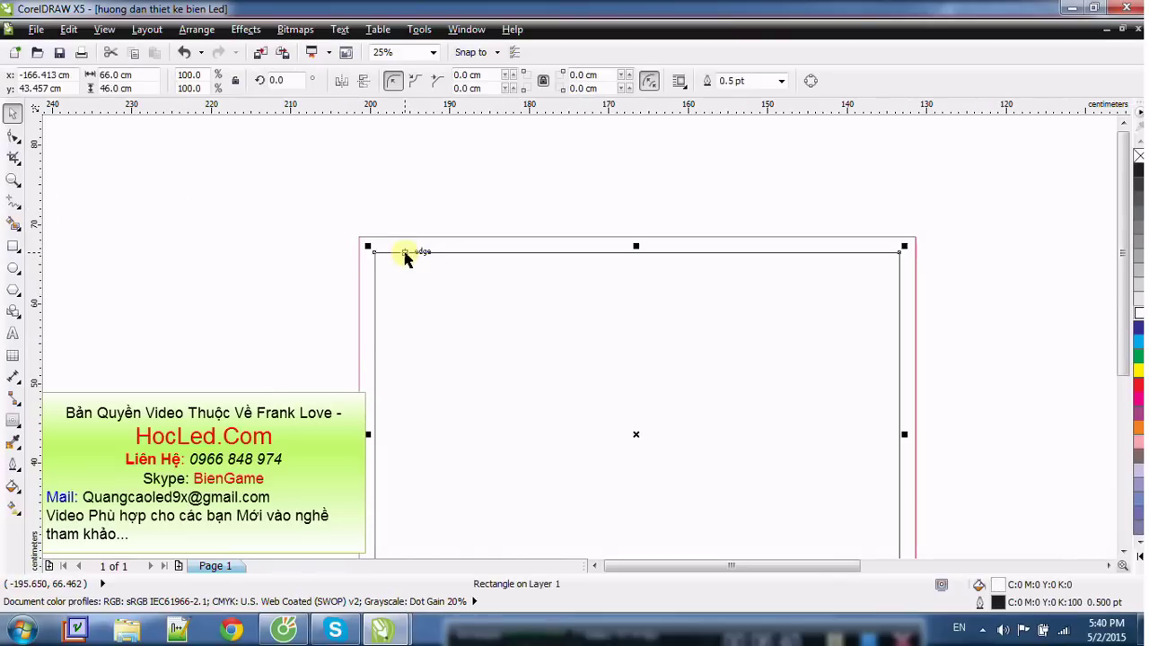
{"action": "left_click", "coordinate": [574, 183]}
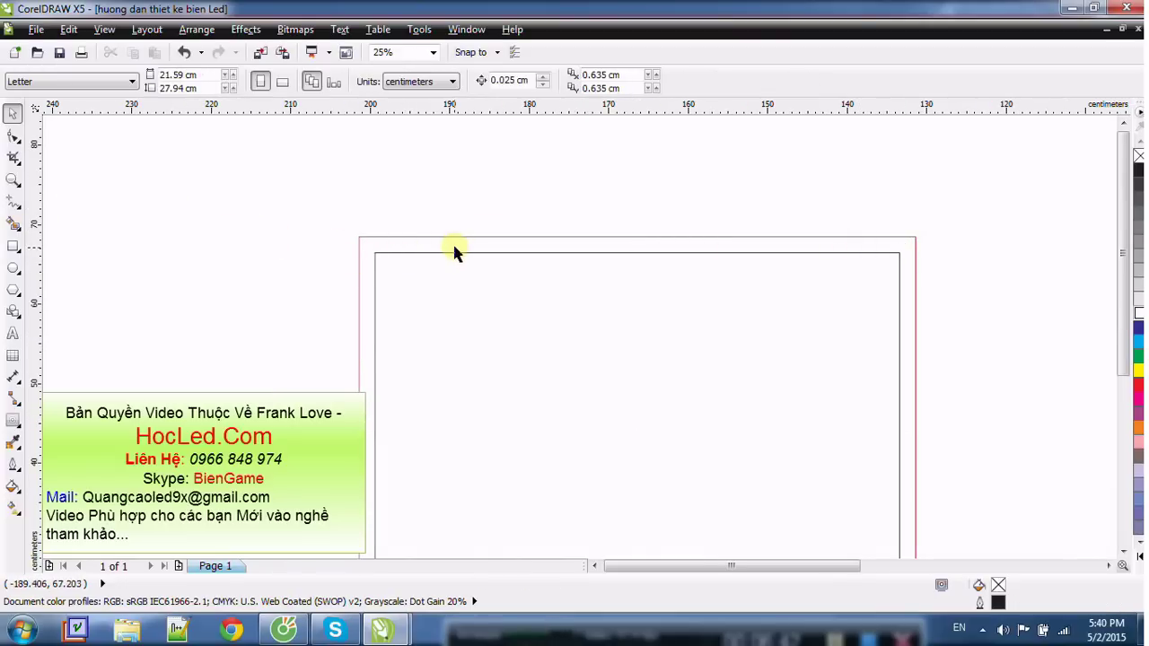
{"action": "left_click", "coordinate": [457, 255]}
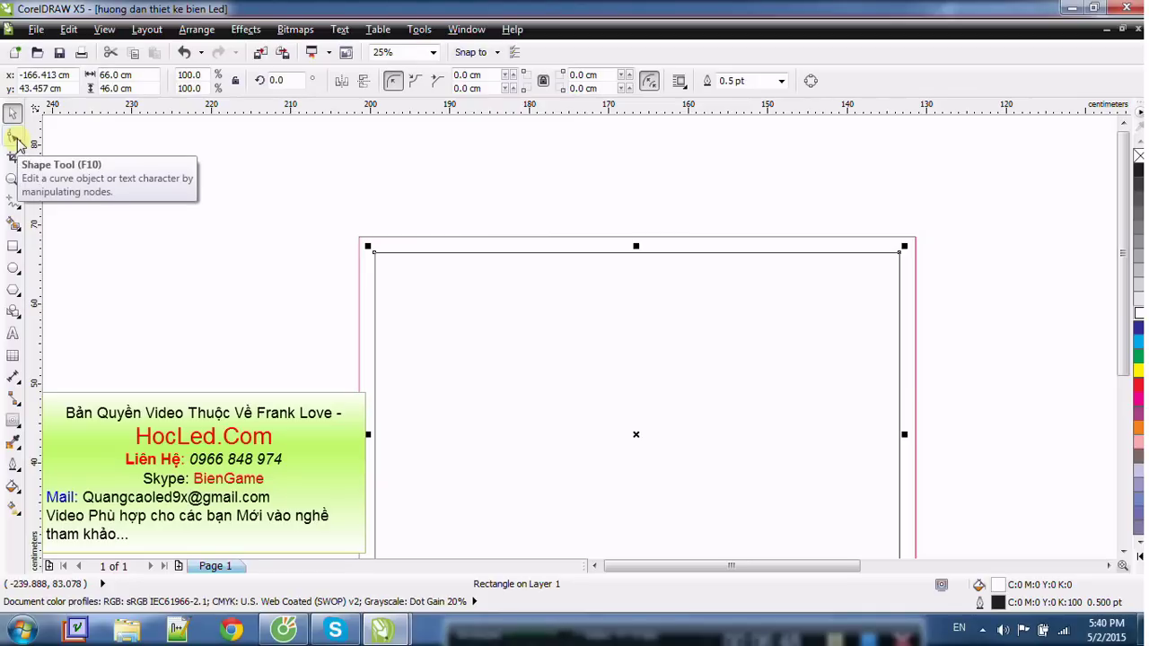
{"action": "left_click", "coordinate": [15, 136]}
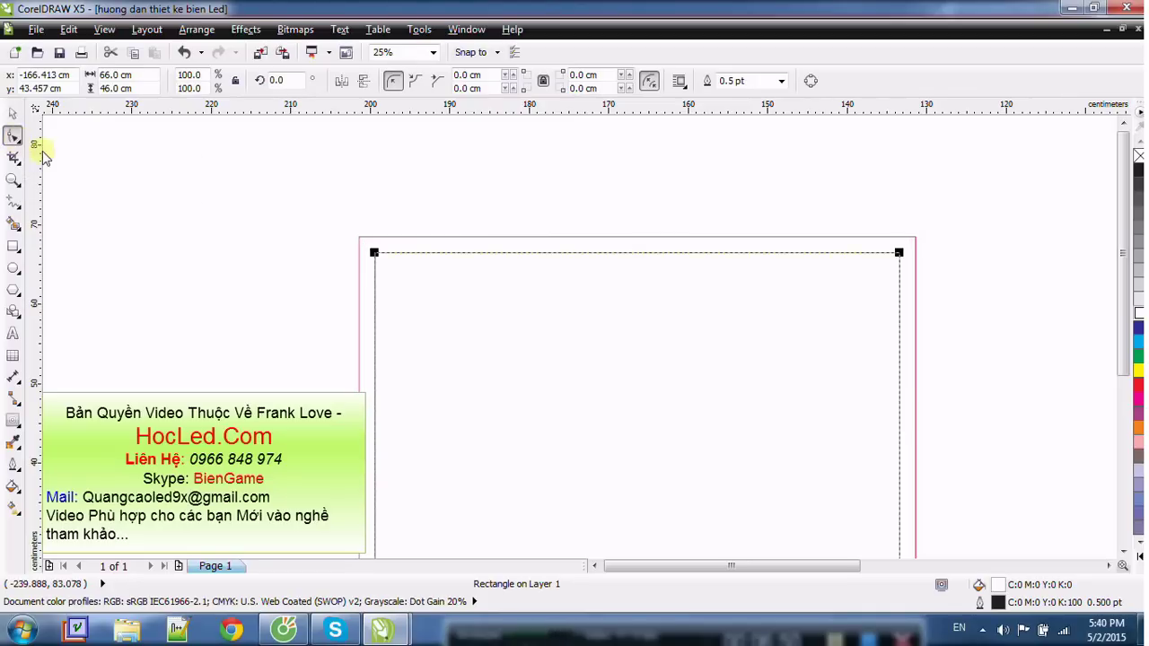
{"action": "left_click_drag", "start_coordinate": [374, 254], "coordinate": [358, 278]}
{"action": "scroll", "coordinate": [261, 211], "scroll_direction": "down", "scroll_amount": 1}
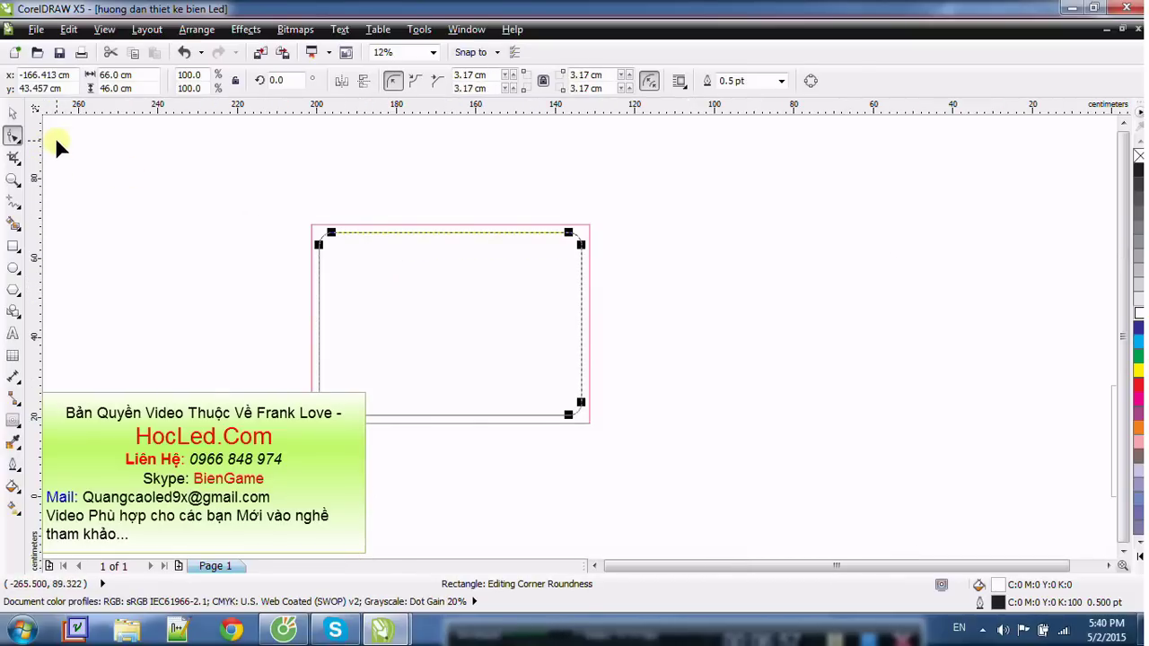
{"action": "left_click", "coordinate": [15, 114]}
{"action": "left_click", "coordinate": [480, 216]}
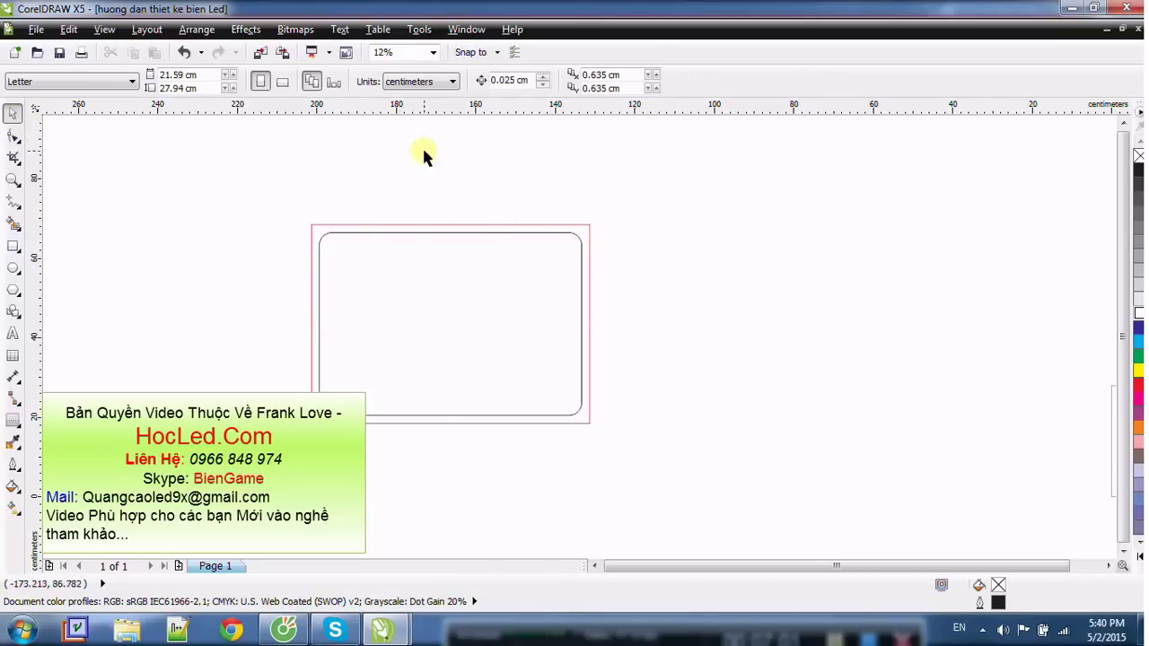
Step: Draw an ellipse about 7.6 by 6.8 cm in the empty space right of the board and fill it with green
{"action": "left_click", "coordinate": [15, 272]}
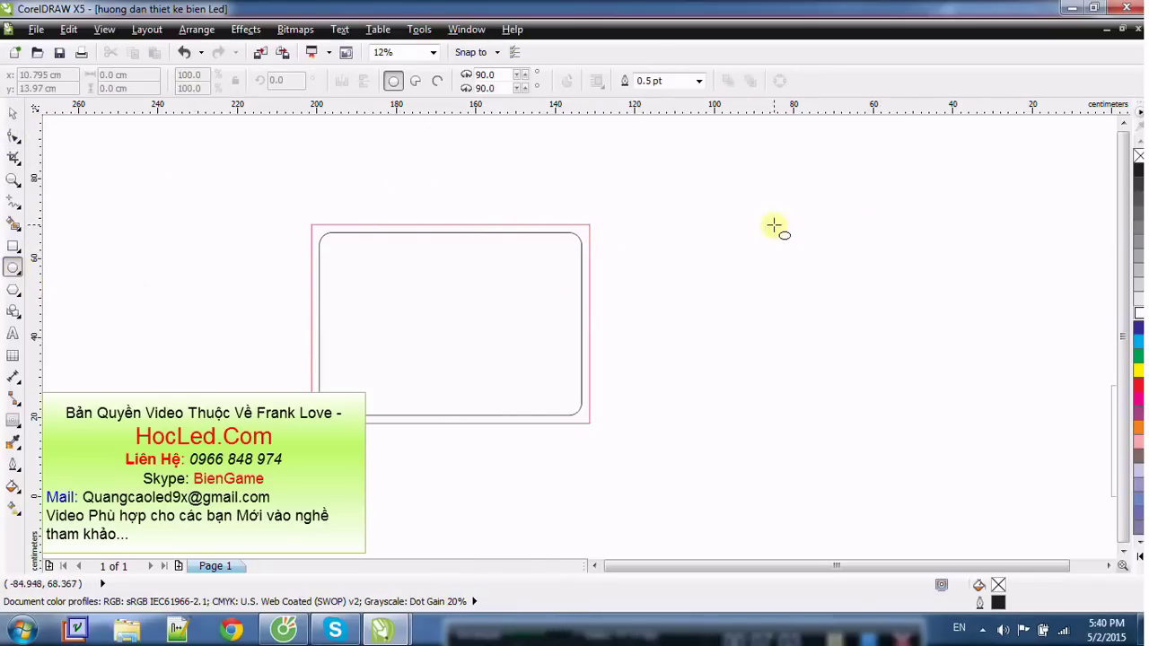
{"action": "left_click_drag", "start_coordinate": [767, 218], "coordinate": [810, 257]}
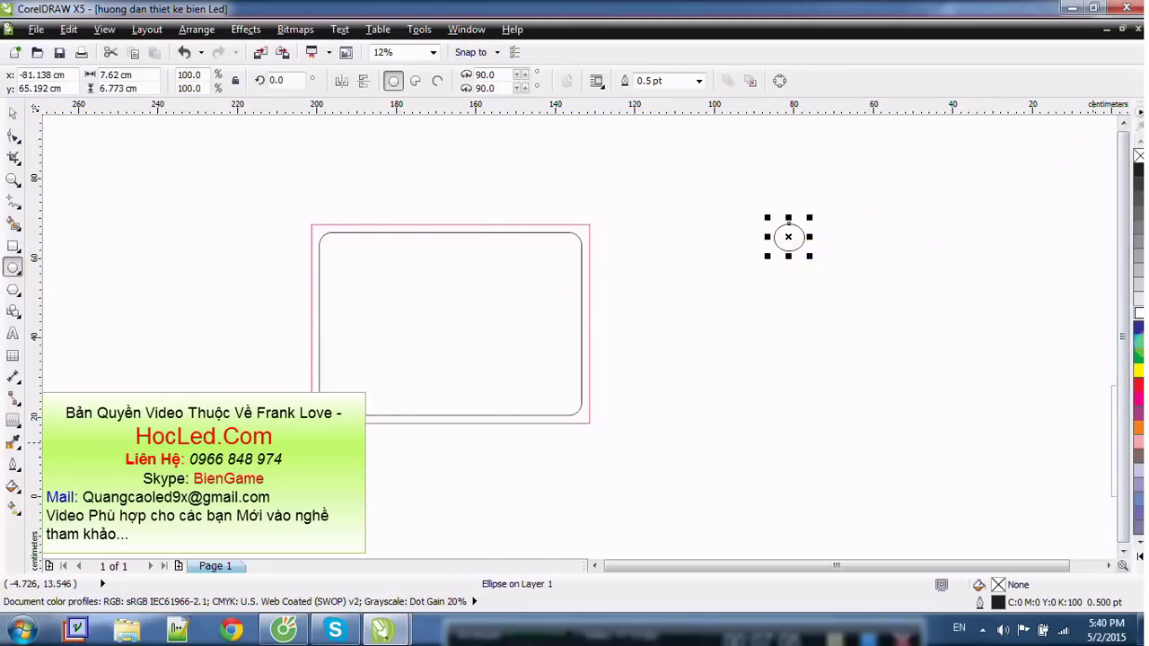
{"action": "left_click", "coordinate": [1138, 359]}
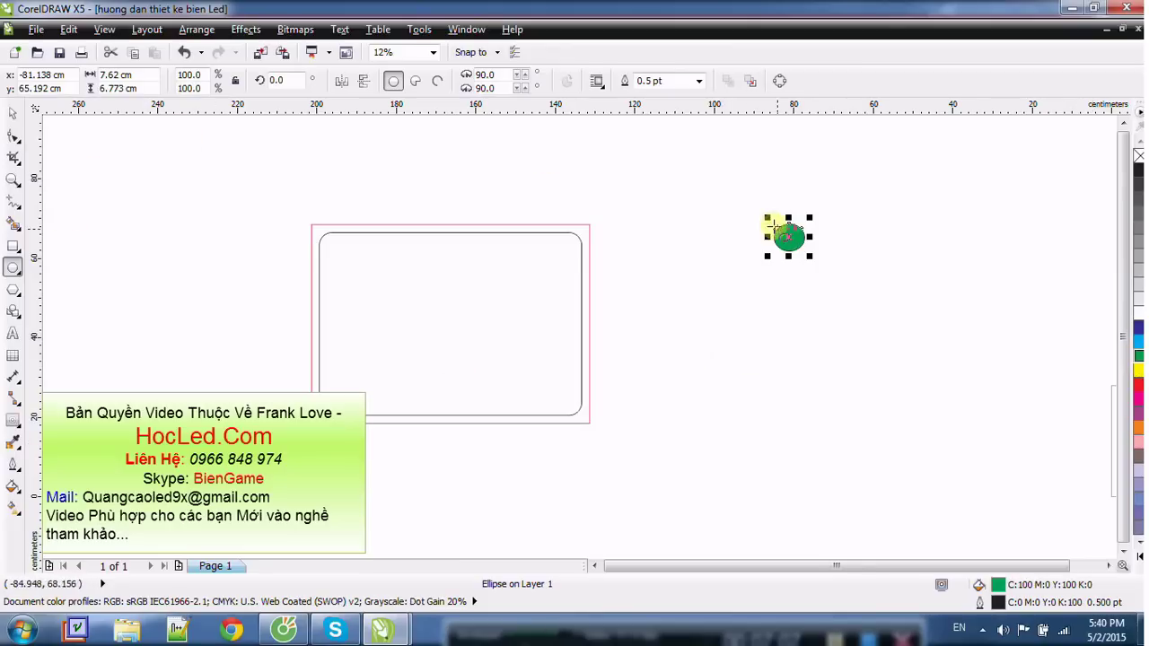
{"action": "left_click", "coordinate": [13, 114]}
{"action": "left_click_drag", "start_coordinate": [723, 190], "coordinate": [842, 311]}
{"action": "key", "text": "ctrl+d"}
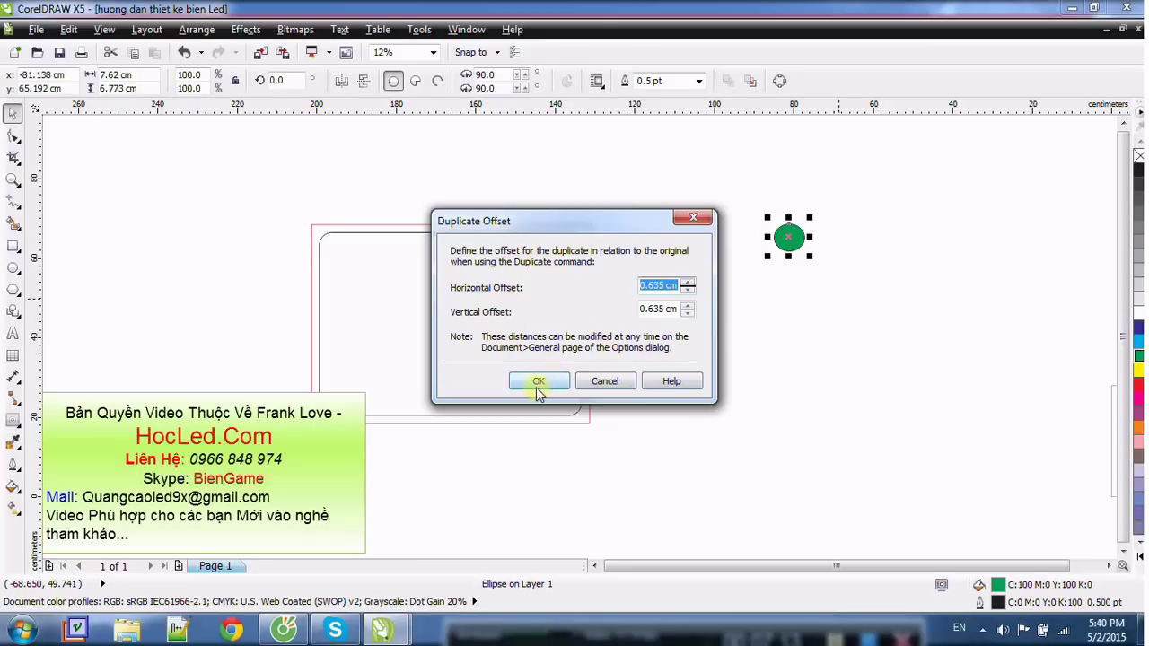
{"action": "left_click", "coordinate": [693, 218]}
{"action": "left_click", "coordinate": [761, 226]}
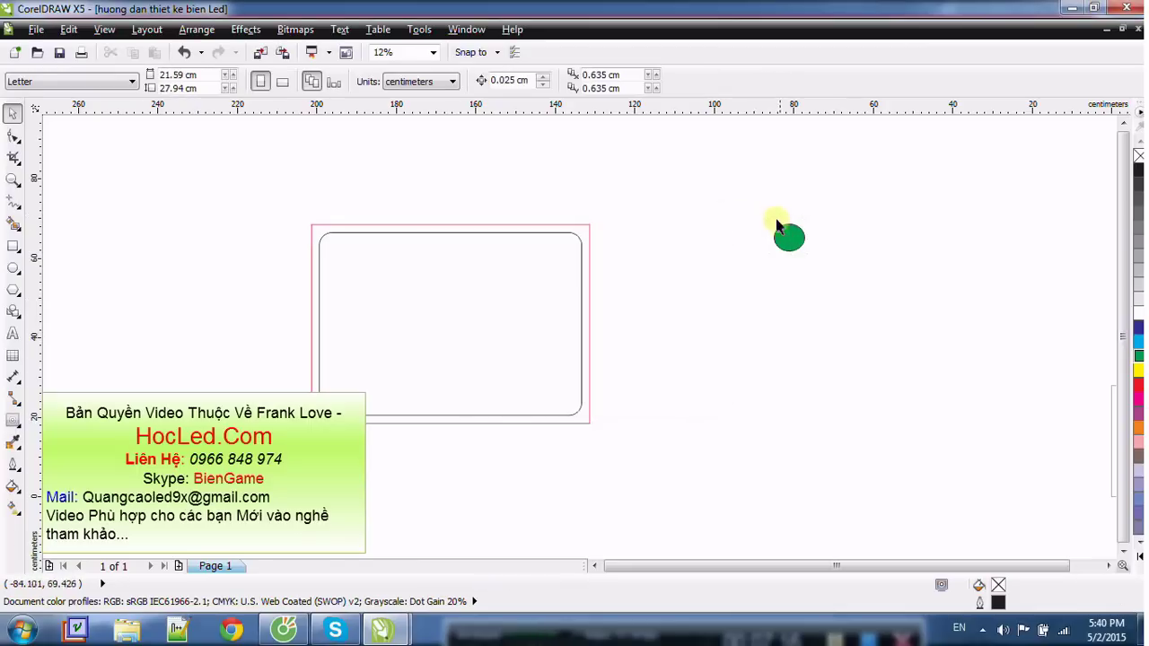
{"action": "left_click", "coordinate": [777, 230]}
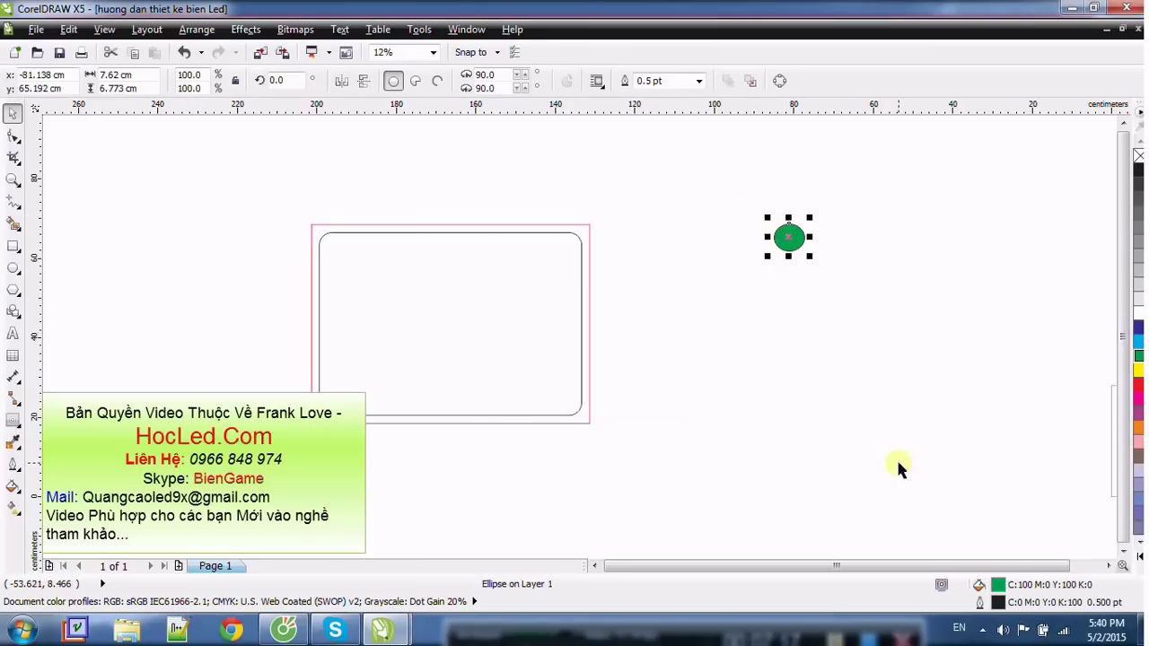
{"action": "left_click", "coordinate": [790, 241]}
{"action": "left_click", "coordinate": [804, 263]}
{"action": "left_click", "coordinate": [795, 251]}
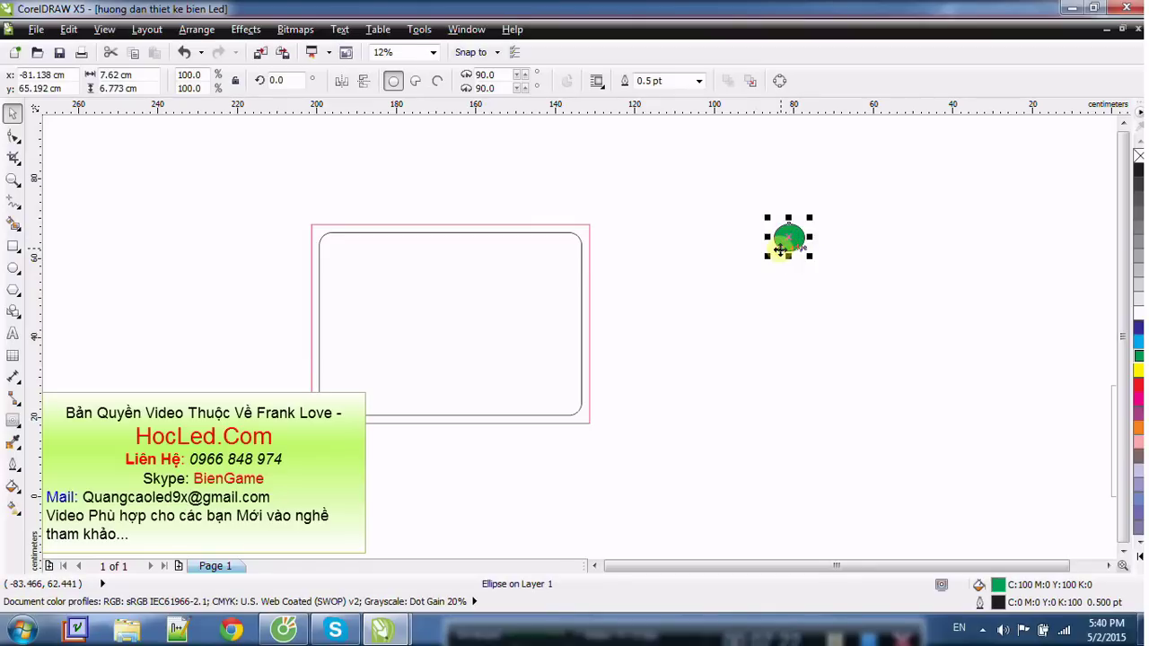
{"action": "left_click", "coordinate": [742, 188]}
{"action": "left_click_drag", "start_coordinate": [742, 184], "coordinate": [819, 291]}
{"action": "left_click", "coordinate": [817, 273]}
{"action": "left_click_drag", "start_coordinate": [759, 192], "coordinate": [856, 367]}
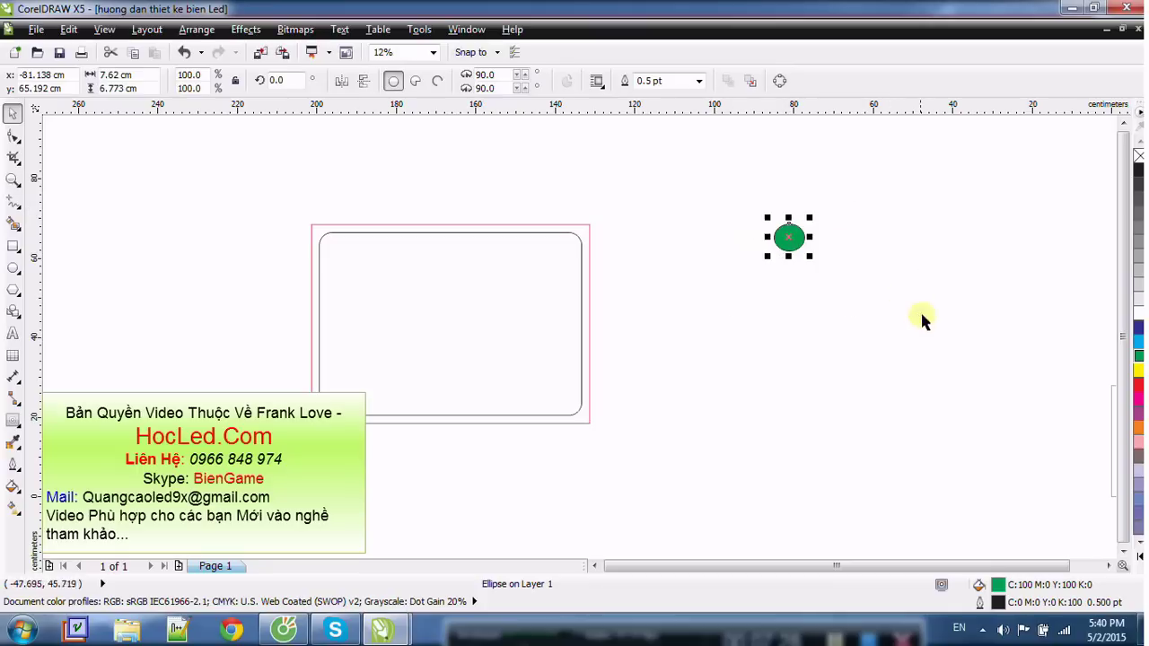
{"action": "left_click", "coordinate": [878, 325]}
{"action": "left_click_drag", "start_coordinate": [769, 193], "coordinate": [841, 330]}
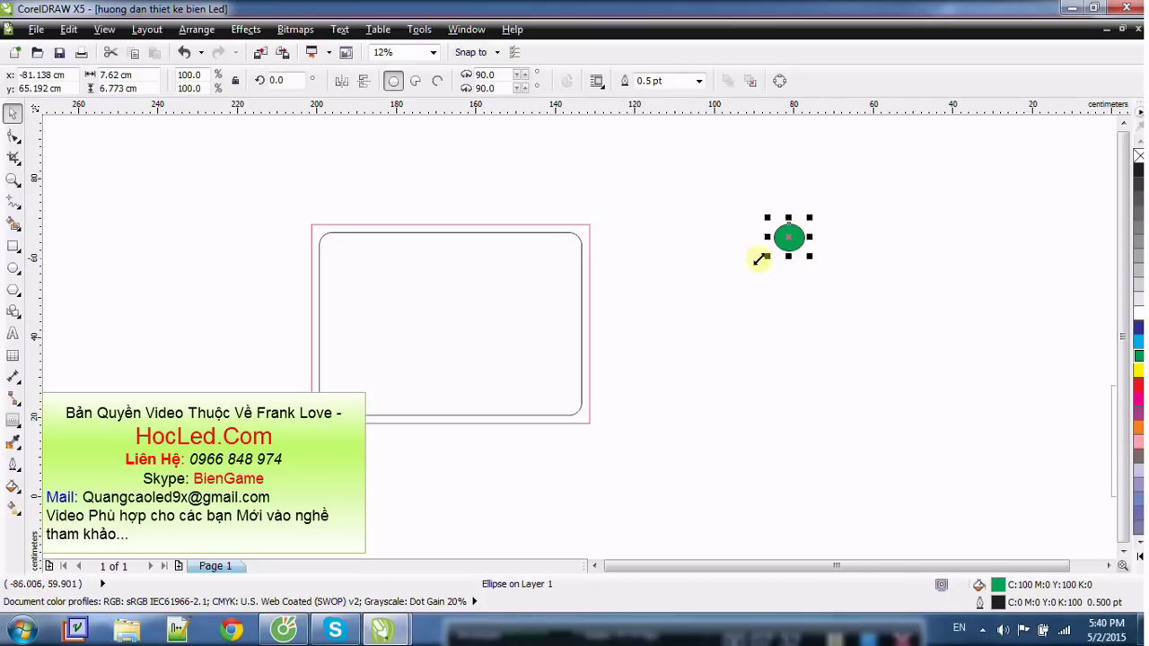
{"action": "left_click_drag", "start_coordinate": [731, 193], "coordinate": [853, 328]}
Step: Shift the green ellipse slightly toward the board and set its width and height to 0.5 cm
{"action": "left_click_drag", "start_coordinate": [805, 241], "coordinate": [790, 256]}
{"action": "left_click_drag", "start_coordinate": [700, 218], "coordinate": [820, 303]}
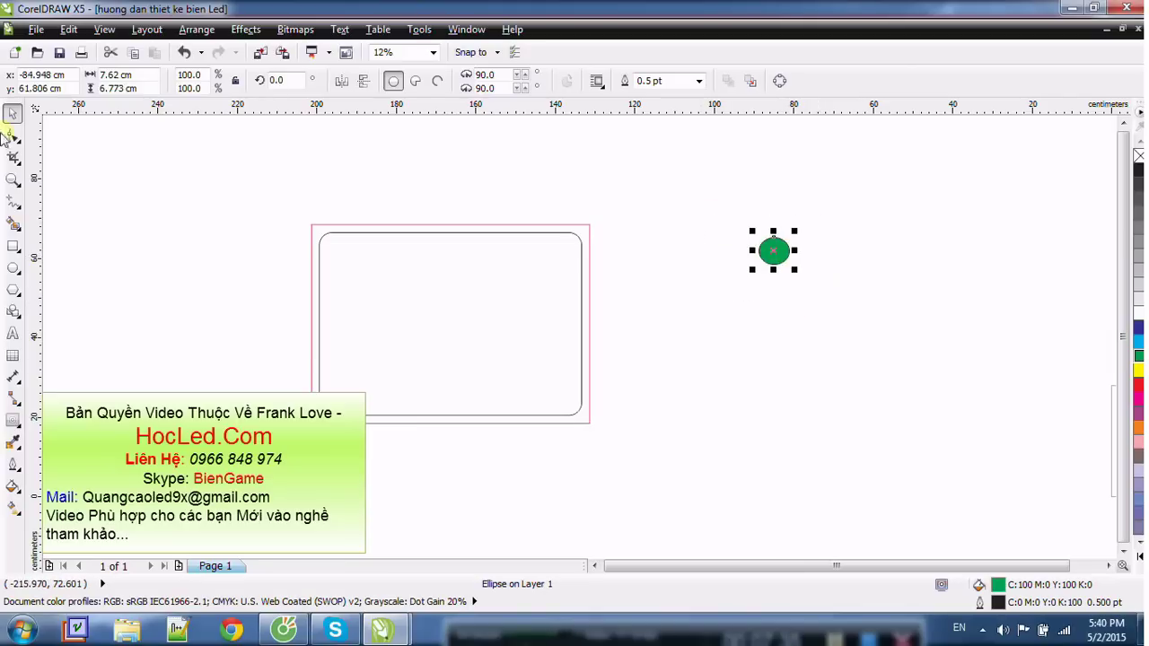
{"action": "left_click", "coordinate": [134, 77]}
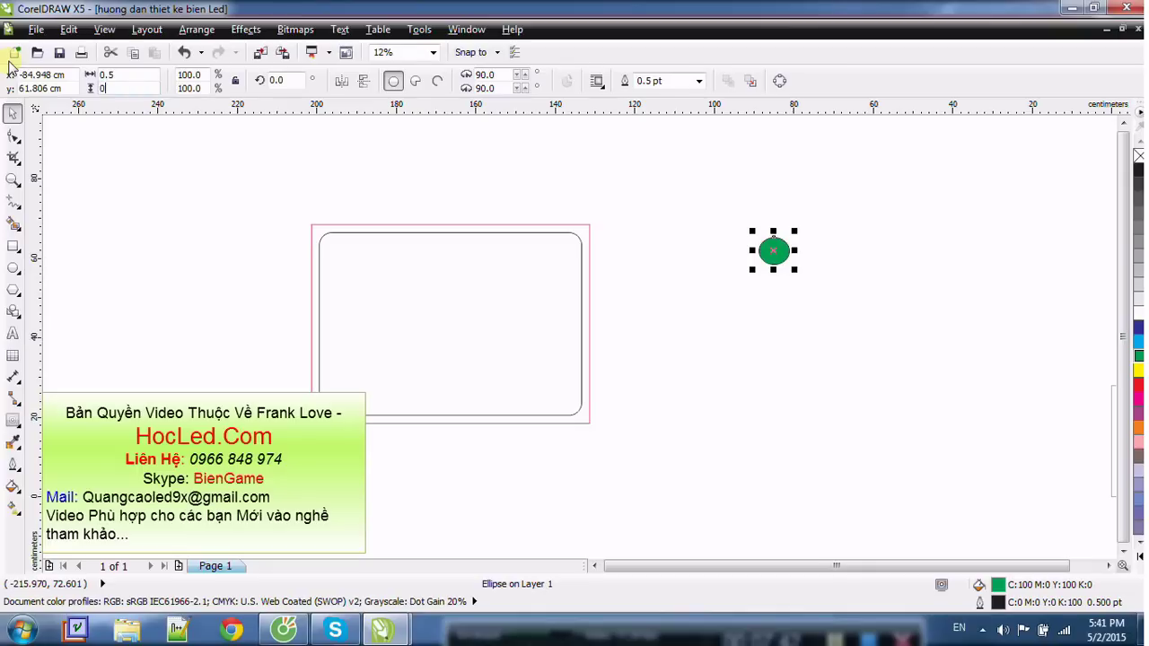
{"action": "key", "text": "Return"}
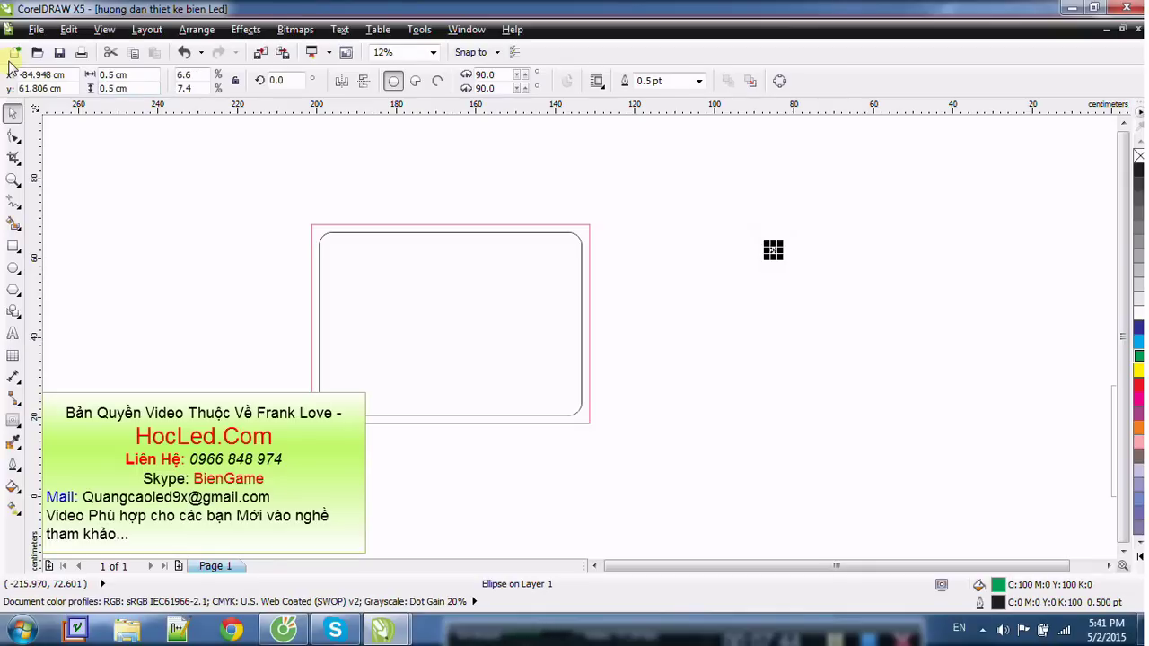
Step: Duplicate the small green circle with a horizontal and vertical offset of 0.635 cm
{"action": "left_click", "coordinate": [772, 264]}
{"action": "scroll", "coordinate": [737, 265], "scroll_direction": "up", "scroll_amount": 1}
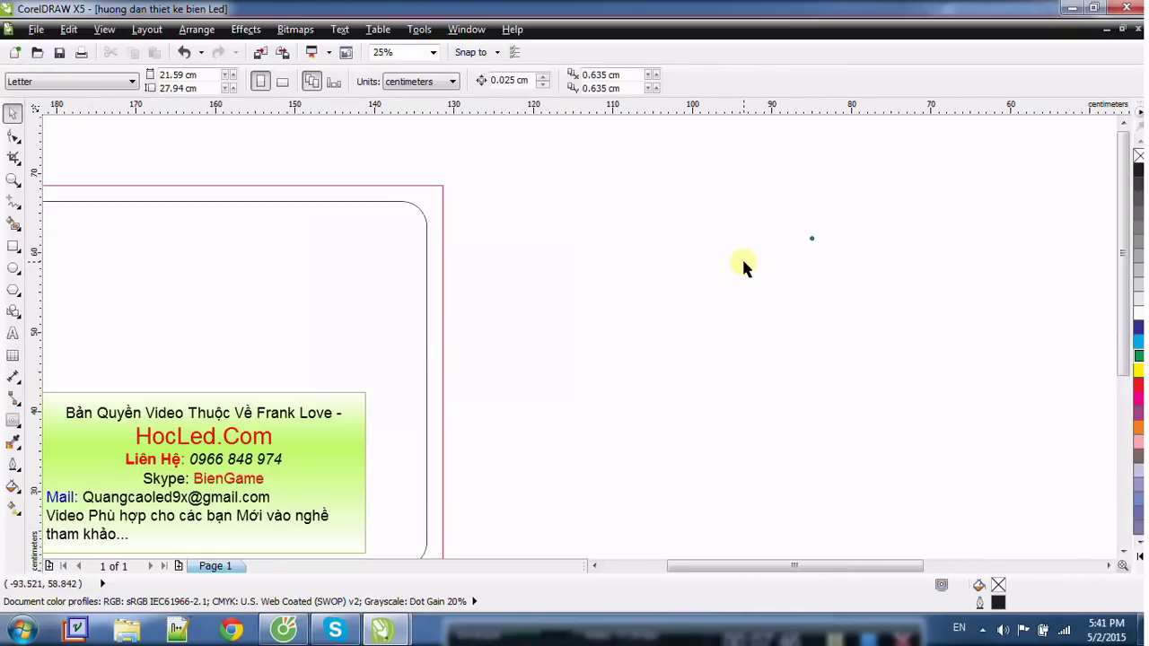
{"action": "scroll", "coordinate": [743, 269], "scroll_direction": "down", "scroll_amount": 2}
{"action": "left_click", "coordinate": [761, 257]}
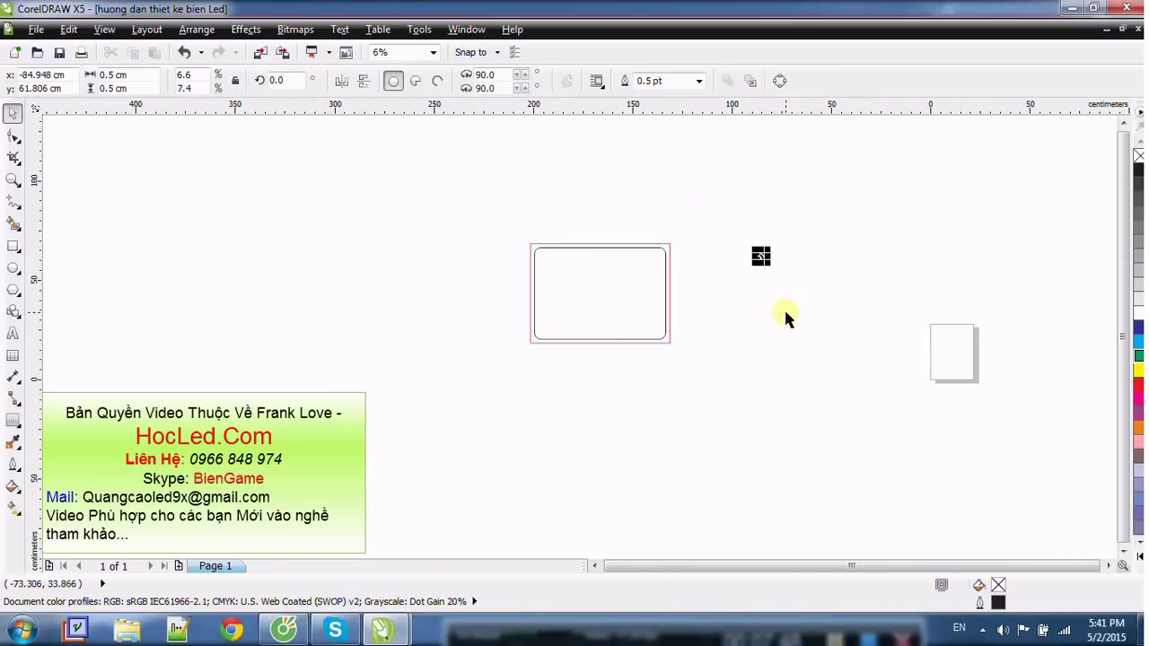
{"action": "scroll", "coordinate": [764, 267], "scroll_direction": "up", "scroll_amount": 1}
{"action": "left_click", "coordinate": [718, 252]}
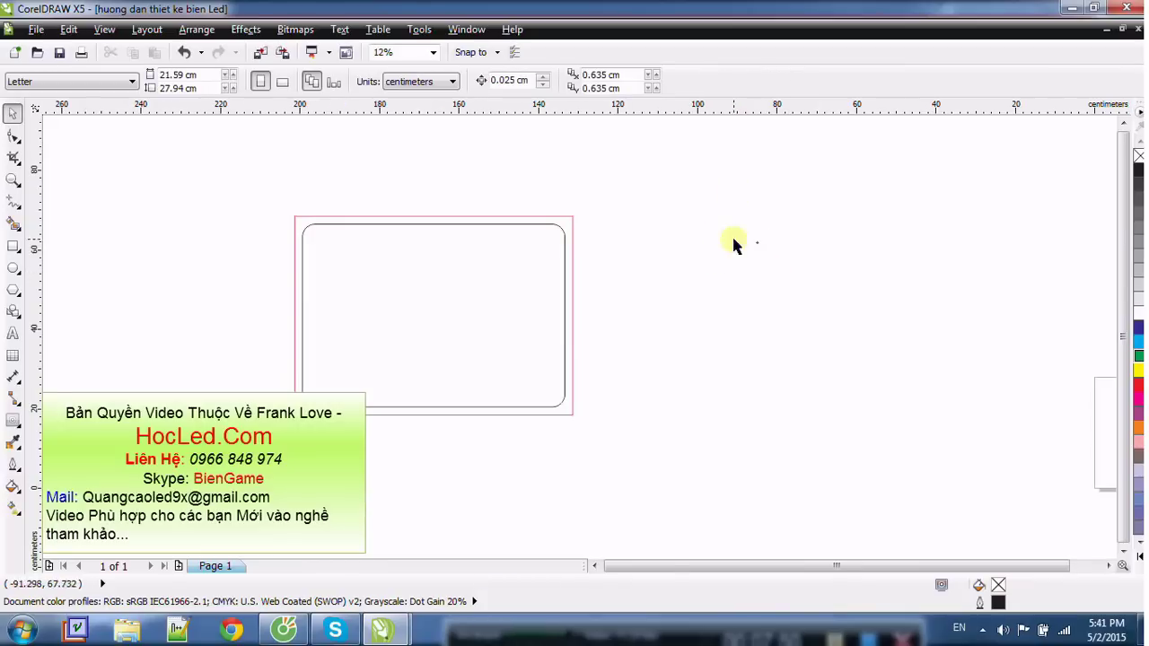
{"action": "scroll", "coordinate": [740, 237], "scroll_direction": "up", "scroll_amount": 3}
{"action": "left_click_drag", "start_coordinate": [750, 265], "coordinate": [935, 432]}
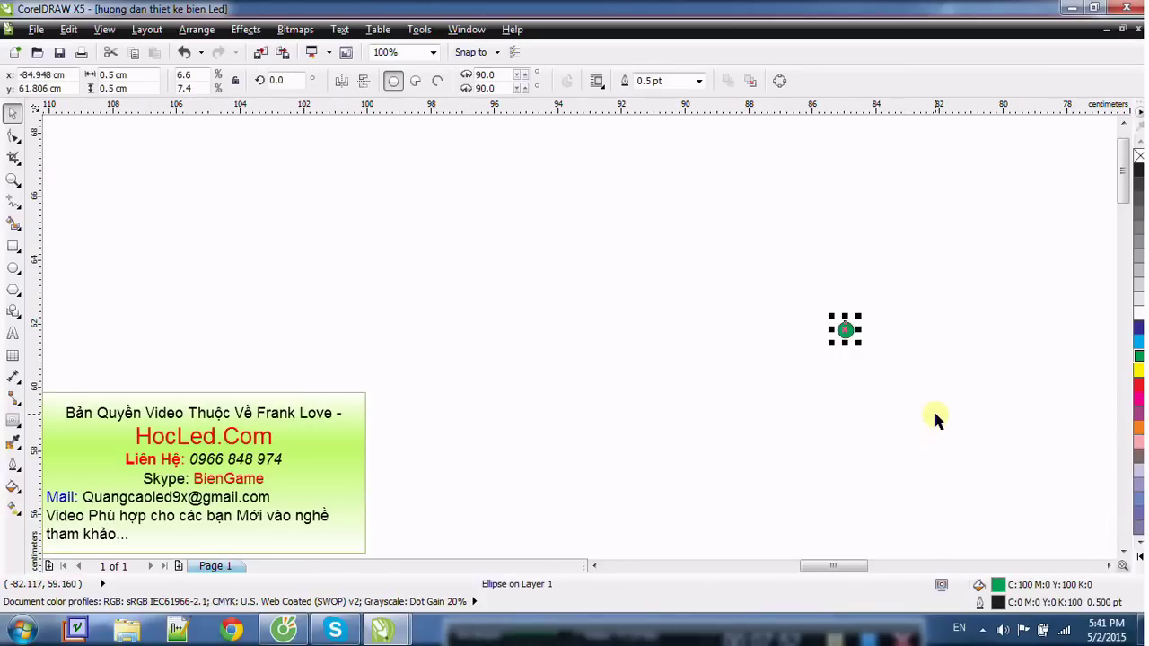
{"action": "key", "text": "ctrl+d"}
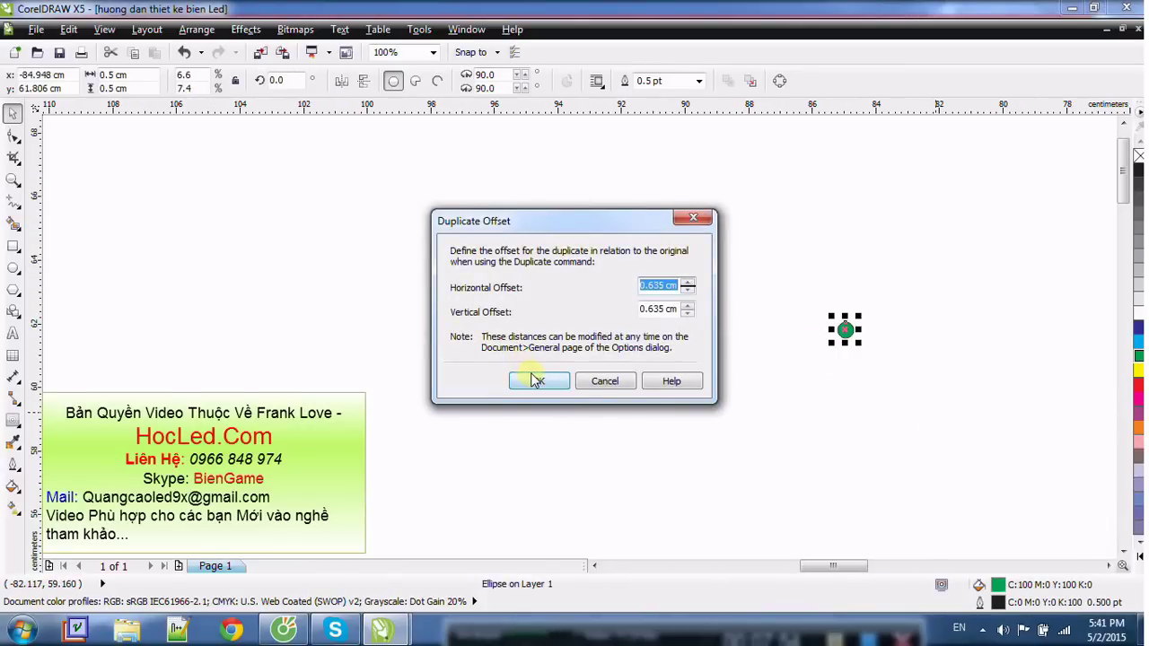
{"action": "left_click", "coordinate": [536, 381]}
{"action": "left_click", "coordinate": [874, 440]}
{"action": "left_click", "coordinate": [865, 312]}
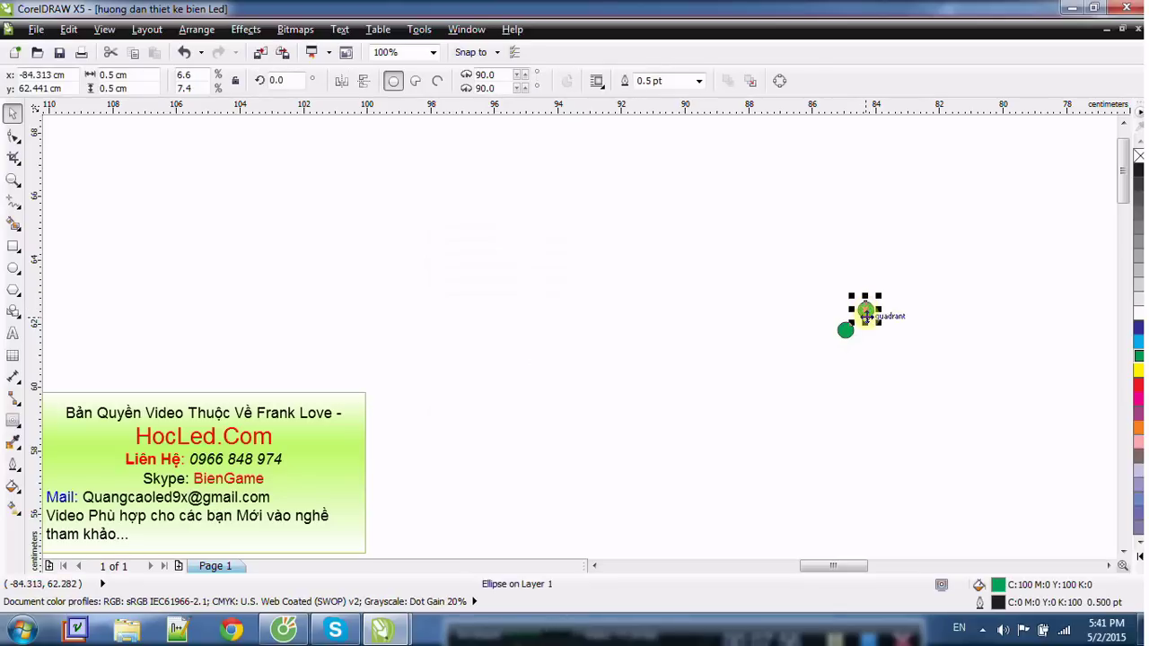
Step: Select both green circles and move them closer to the board, to about x -111 cm, y 50.5 cm
{"action": "left_click", "coordinate": [693, 339]}
{"action": "left_click_drag", "start_coordinate": [764, 275], "coordinate": [1033, 477]}
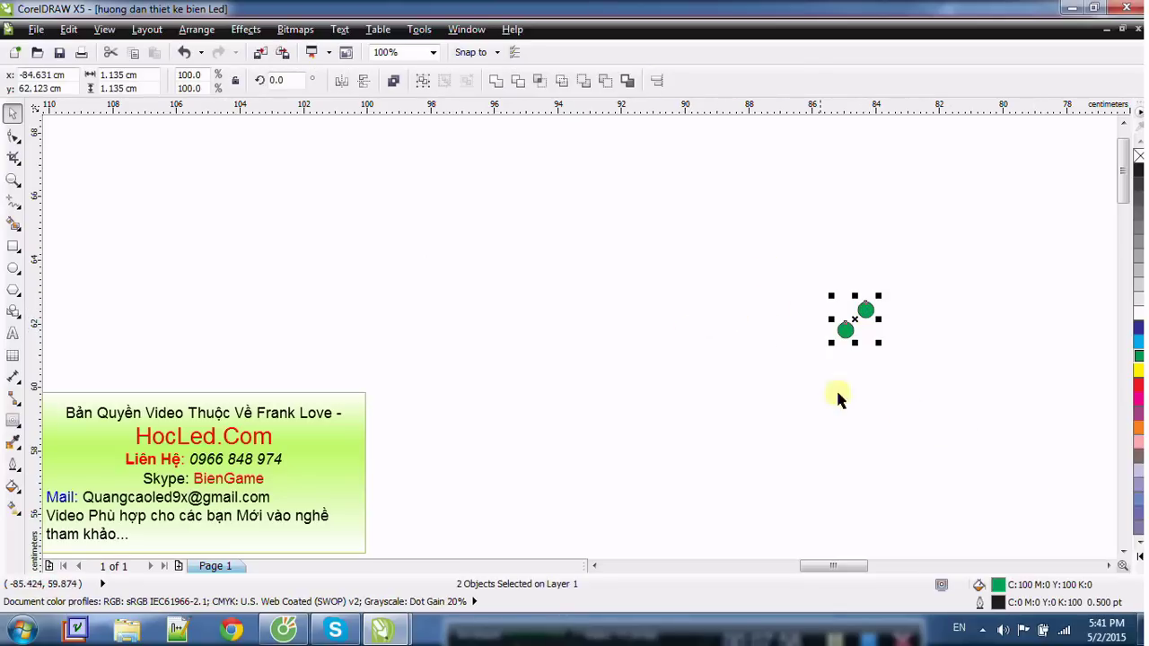
{"action": "left_click", "coordinate": [788, 313]}
{"action": "left_click_drag", "start_coordinate": [761, 270], "coordinate": [938, 429]}
{"action": "scroll", "coordinate": [684, 294], "scroll_direction": "down", "scroll_amount": 1}
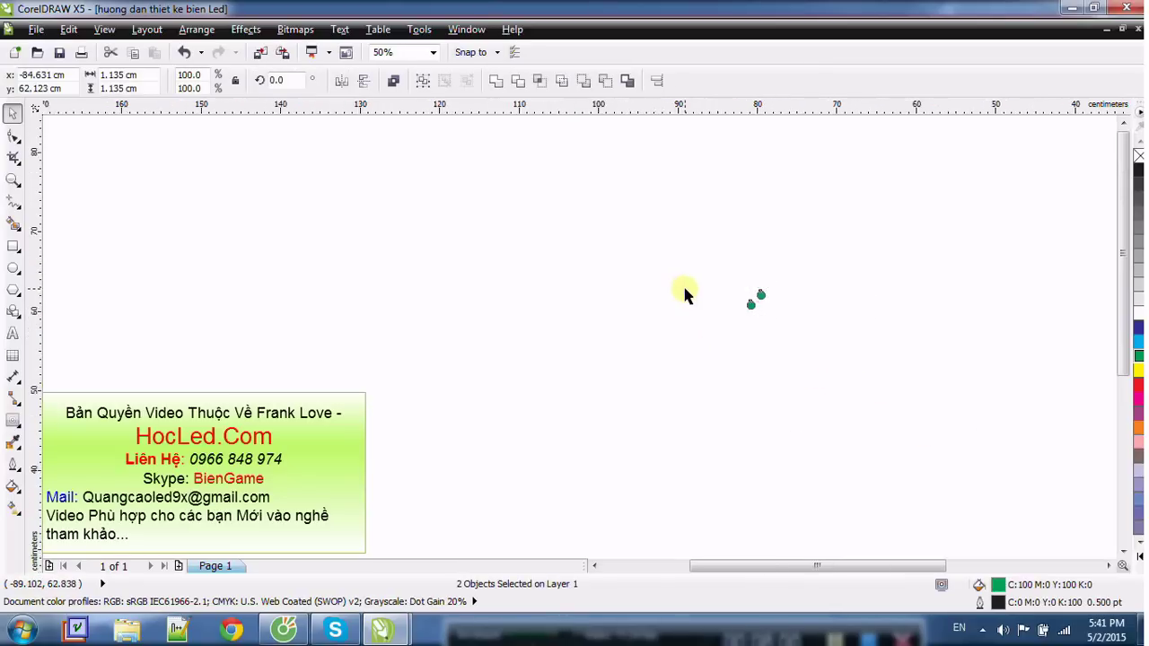
{"action": "scroll", "coordinate": [684, 295], "scroll_direction": "down", "scroll_amount": 2}
{"action": "left_click", "coordinate": [652, 254]}
{"action": "left_click_drag", "start_coordinate": [651, 254], "coordinate": [707, 325]}
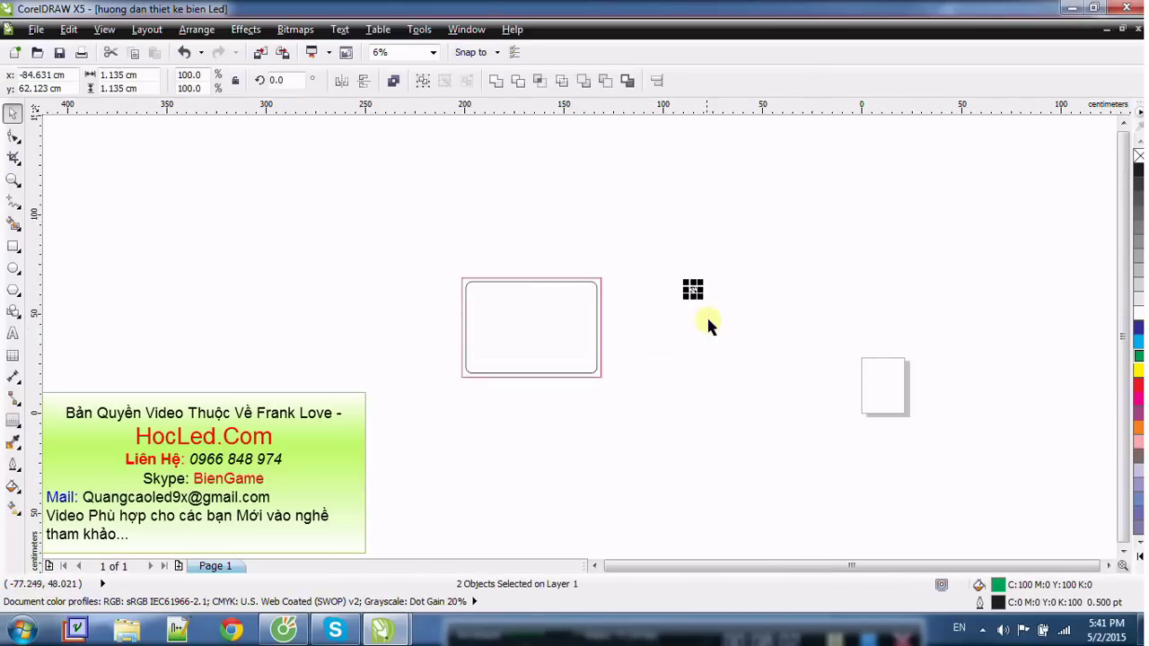
{"action": "scroll", "coordinate": [446, 278], "scroll_direction": "up", "scroll_amount": 2}
{"action": "scroll", "coordinate": [723, 364], "scroll_direction": "down", "scroll_amount": 1}
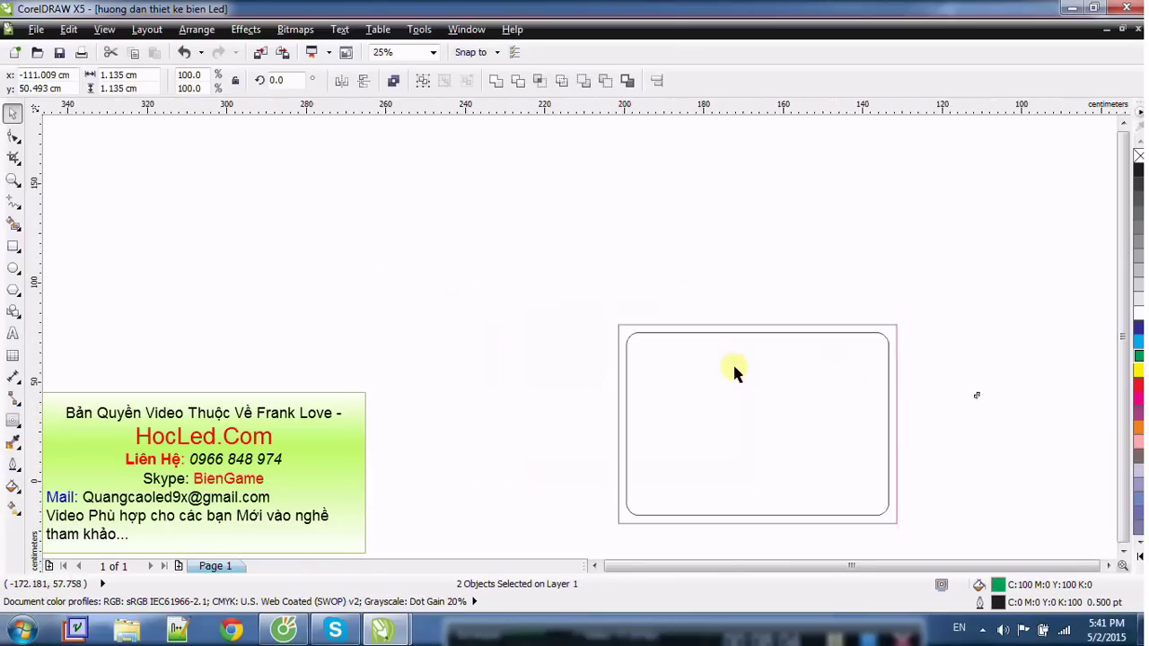
{"action": "scroll", "coordinate": [732, 370], "scroll_direction": "down", "scroll_amount": 1}
{"action": "scroll", "coordinate": [727, 355], "scroll_direction": "up", "scroll_amount": 1}
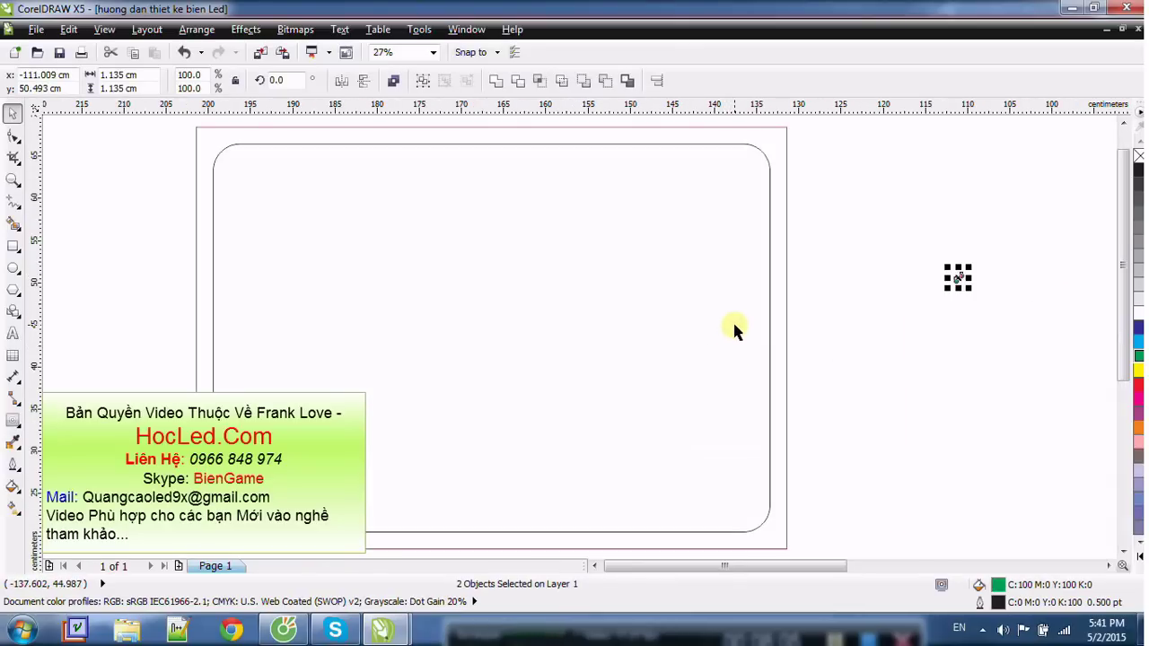
Step: Center both green circles on the page so that they lie exactly on top of each other
{"action": "left_click_drag", "start_coordinate": [919, 243], "coordinate": [1002, 350]}
{"action": "left_click", "coordinate": [880, 289]}
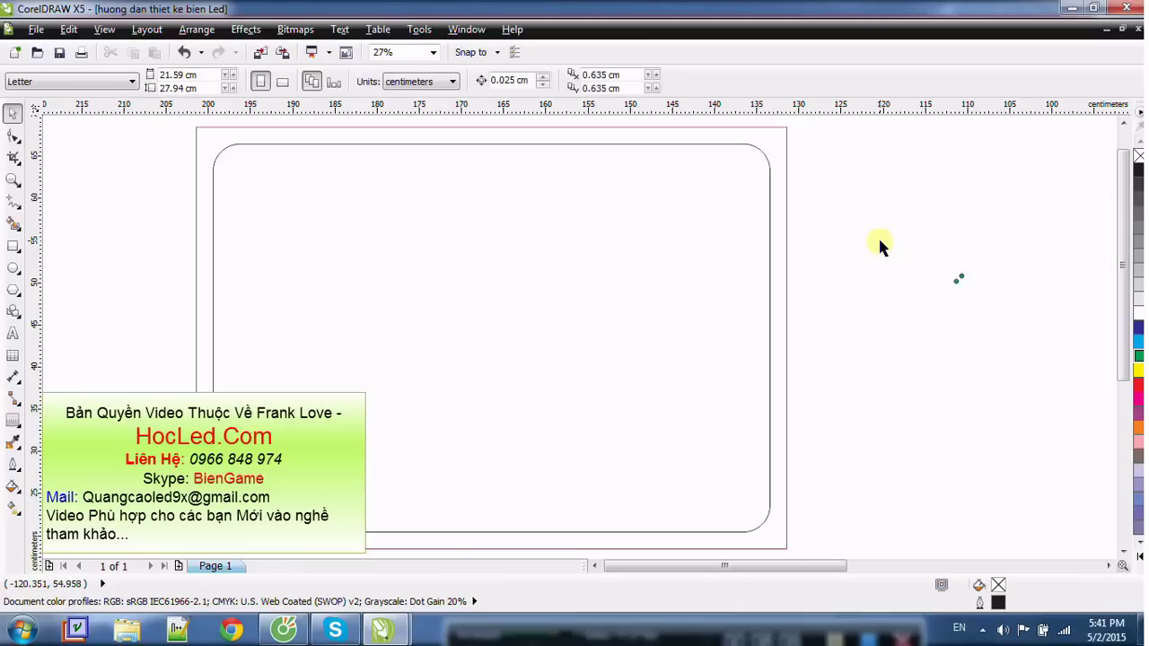
{"action": "left_click_drag", "start_coordinate": [880, 241], "coordinate": [1022, 386]}
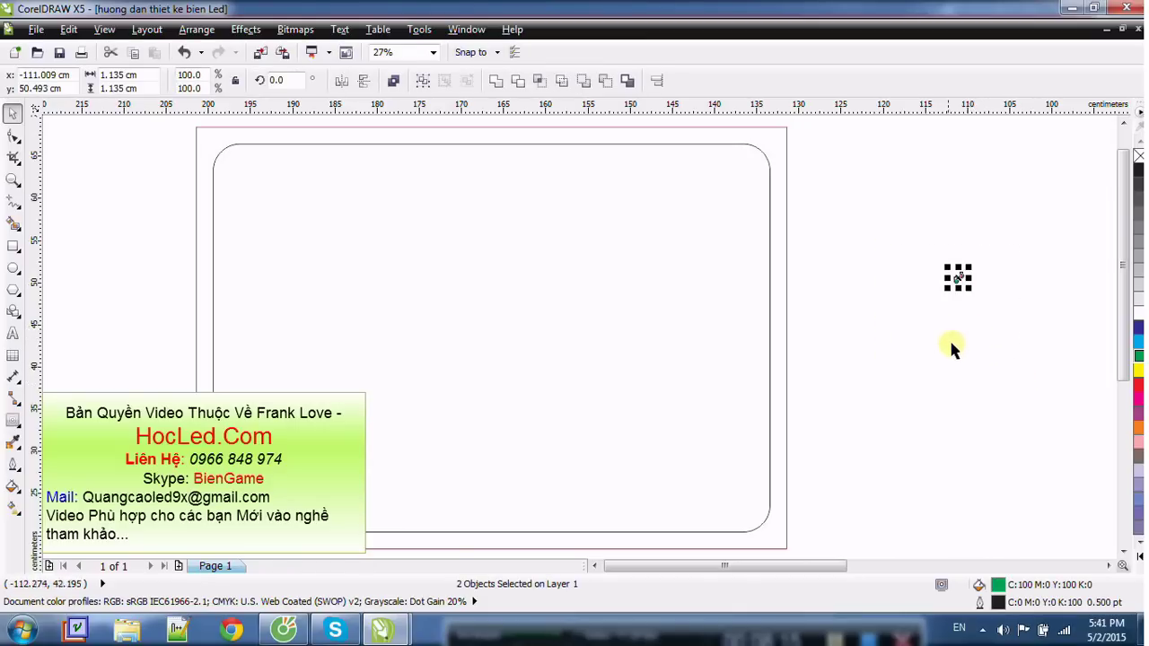
{"action": "key", "text": "ctrl+z"}
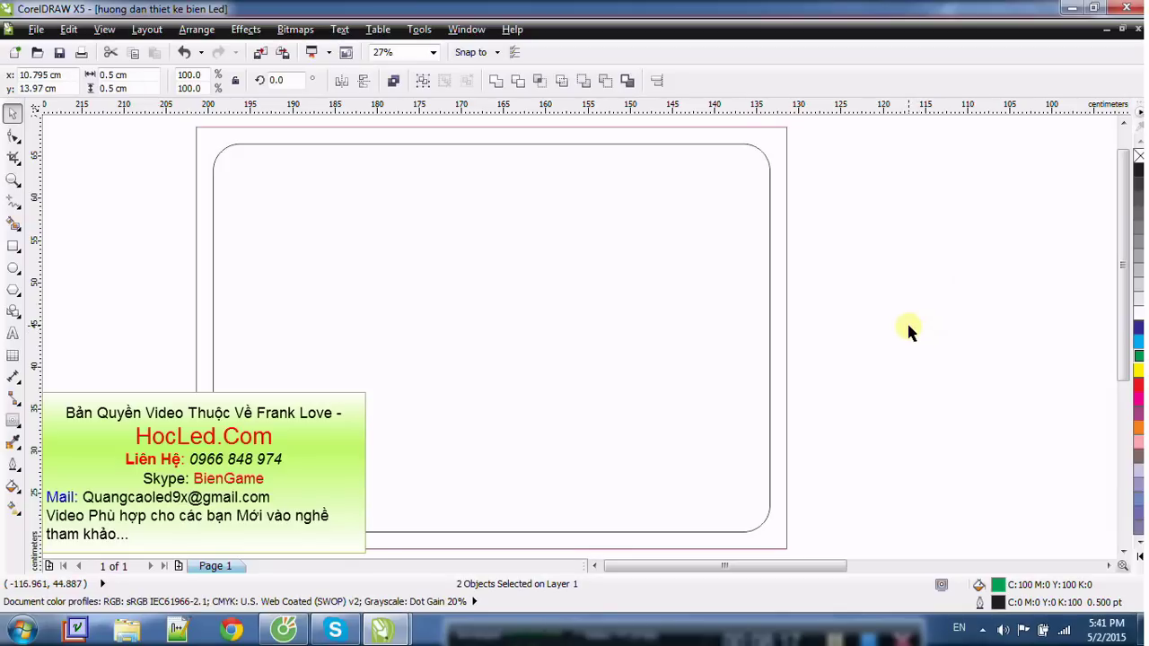
Step: Move the two stacked circles from the page to just right of the board, at about x -123.6 cm, y 47.5 cm
{"action": "scroll", "coordinate": [848, 327], "scroll_direction": "down", "scroll_amount": 5}
{"action": "left_click", "coordinate": [858, 363]}
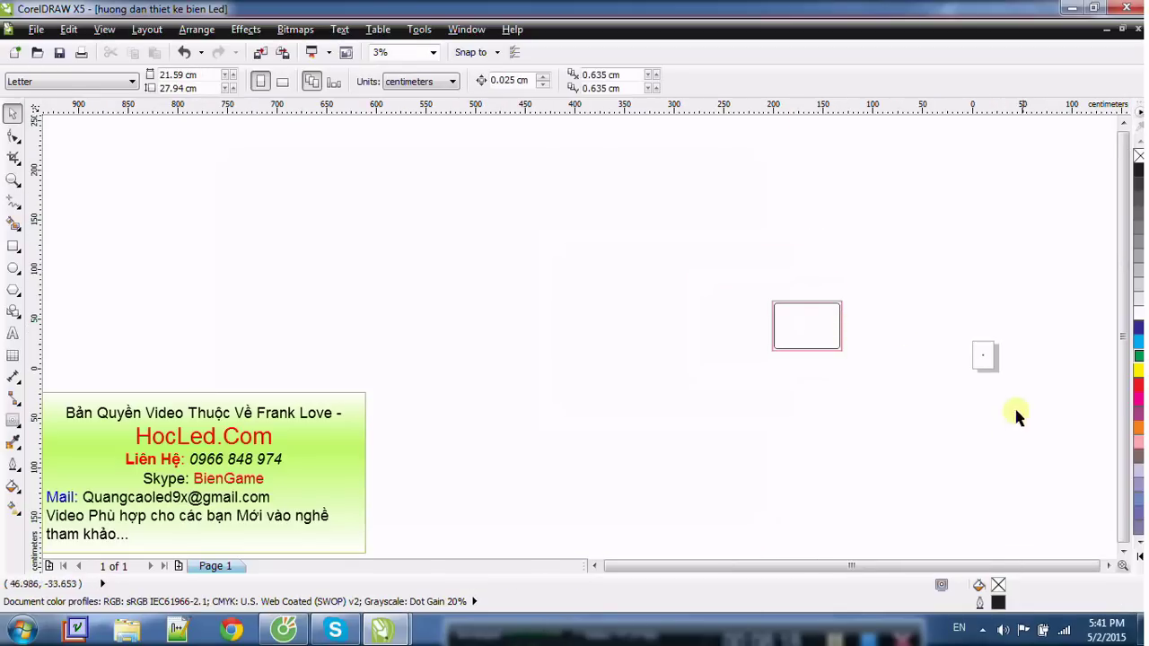
{"action": "left_click_drag", "start_coordinate": [1045, 415], "coordinate": [1046, 415]}
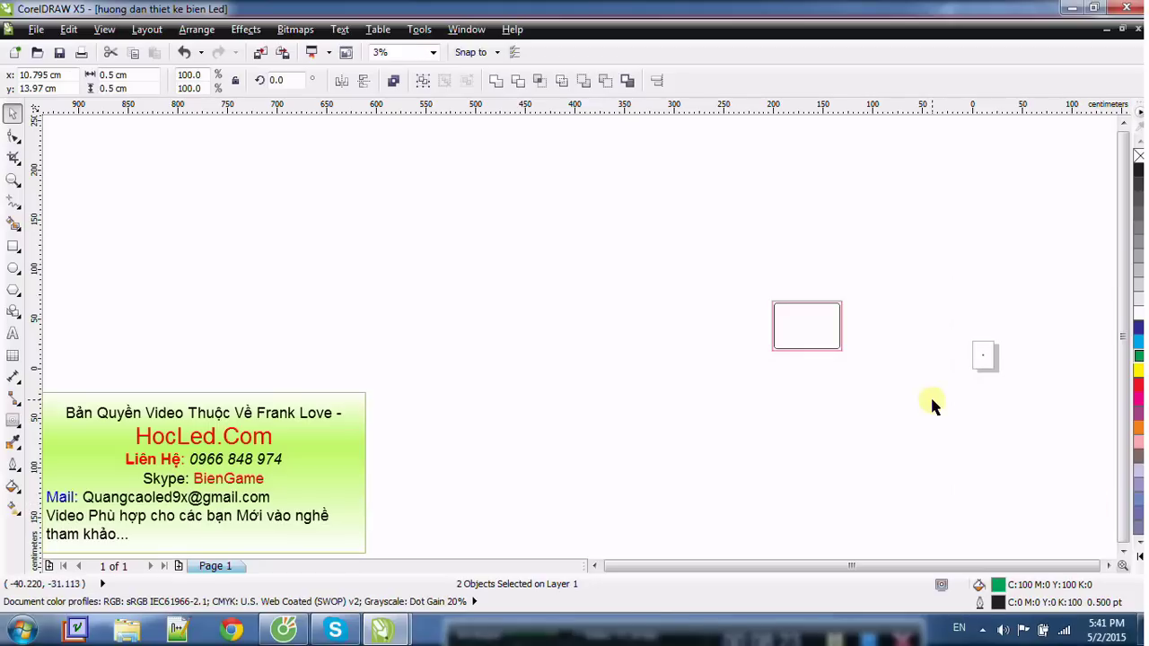
{"action": "key", "text": "Escape"}
{"action": "key", "text": "F4"}
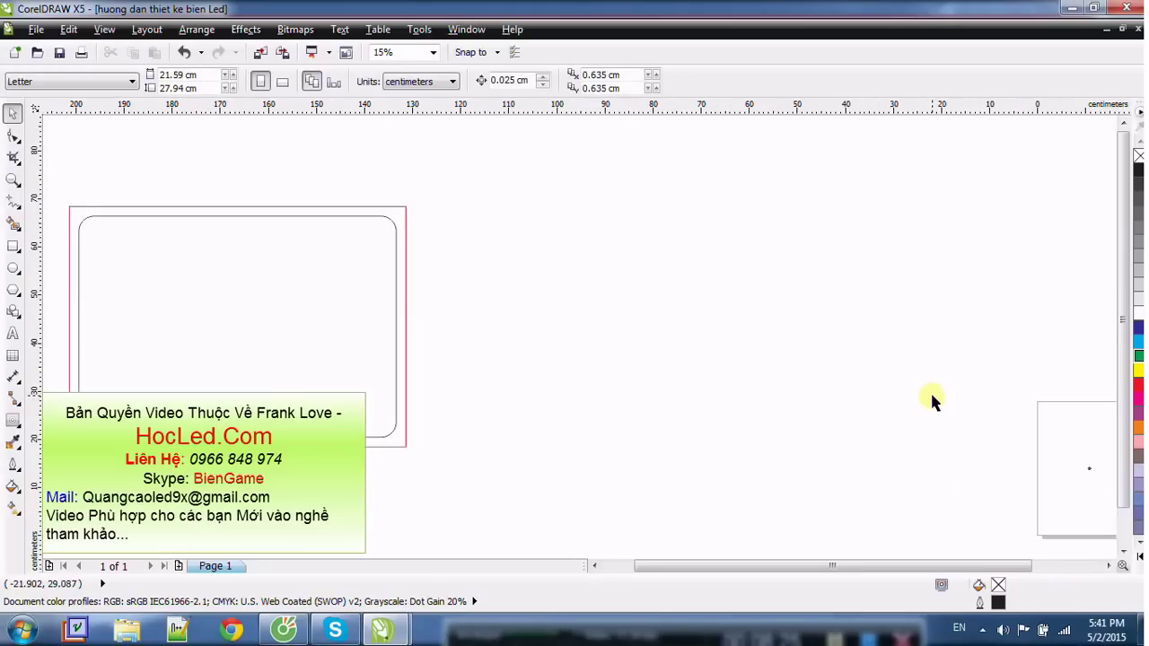
{"action": "left_click_drag", "start_coordinate": [991, 505], "coordinate": [1075, 457]}
{"action": "left_click_drag", "start_coordinate": [1000, 467], "coordinate": [353, 308]}
{"action": "scroll", "coordinate": [123, 389], "scroll_direction": "down", "scroll_amount": 3}
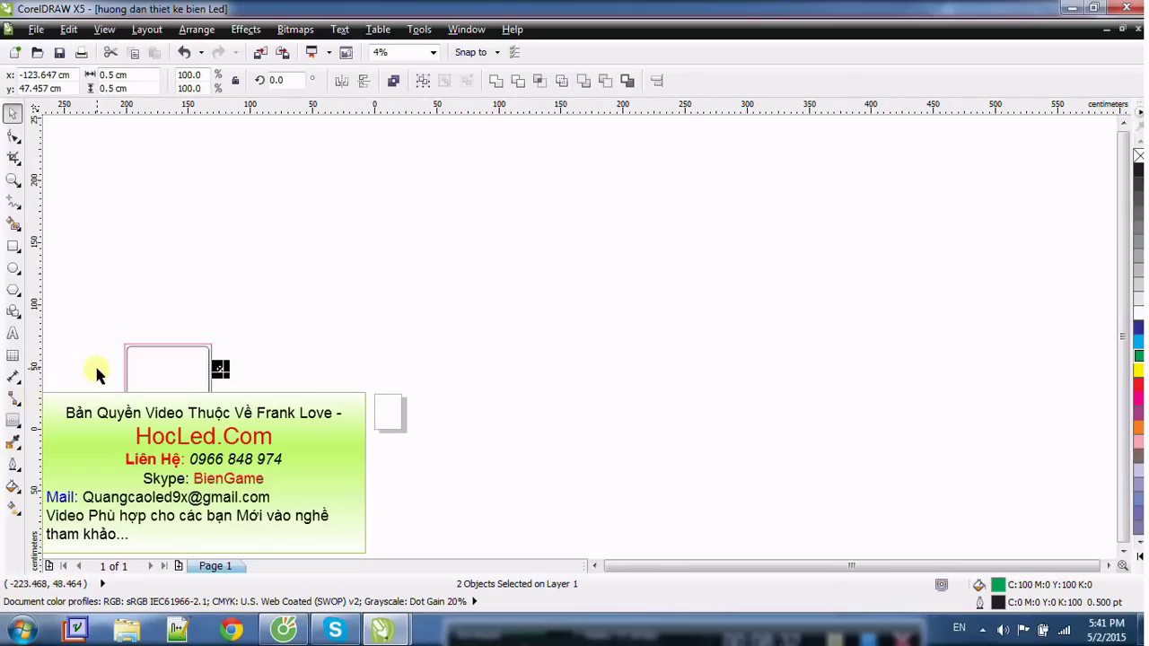
Step: Bring the stacked green circles still closer to the board's right edge
{"action": "key", "text": "h"}
{"action": "scroll", "coordinate": [222, 365], "scroll_direction": "up", "scroll_amount": 2}
{"action": "left_click_drag", "start_coordinate": [223, 365], "coordinate": [603, 310]}
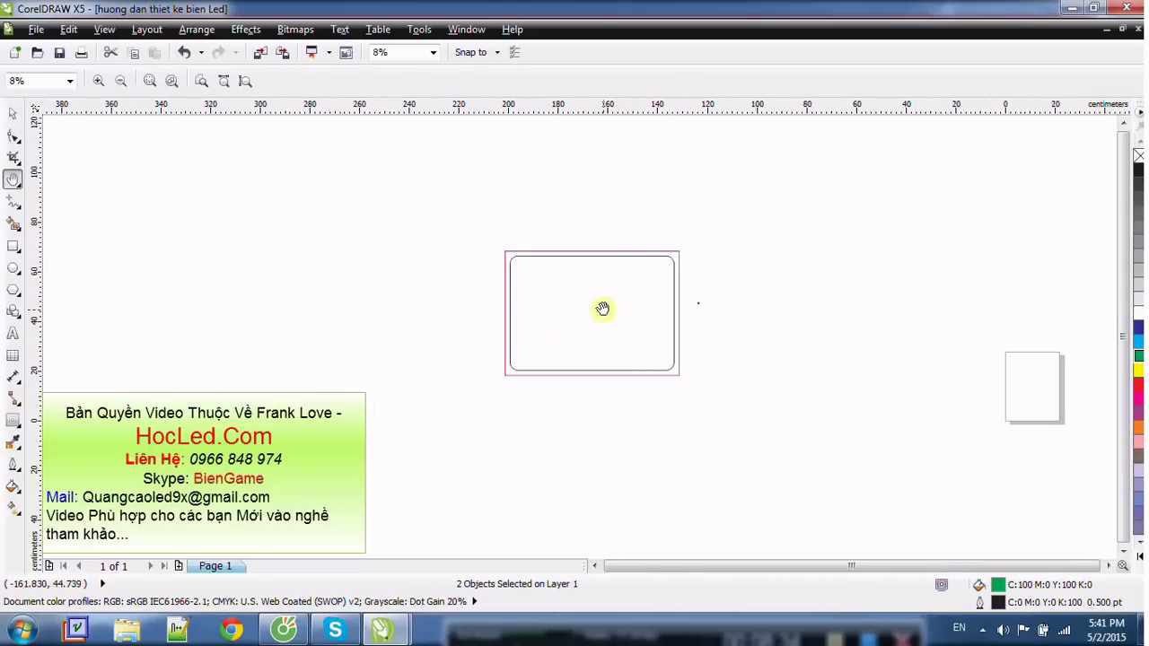
{"action": "scroll", "coordinate": [682, 321], "scroll_direction": "up", "scroll_amount": 4}
{"action": "scroll", "coordinate": [687, 316], "scroll_direction": "down", "scroll_amount": 4}
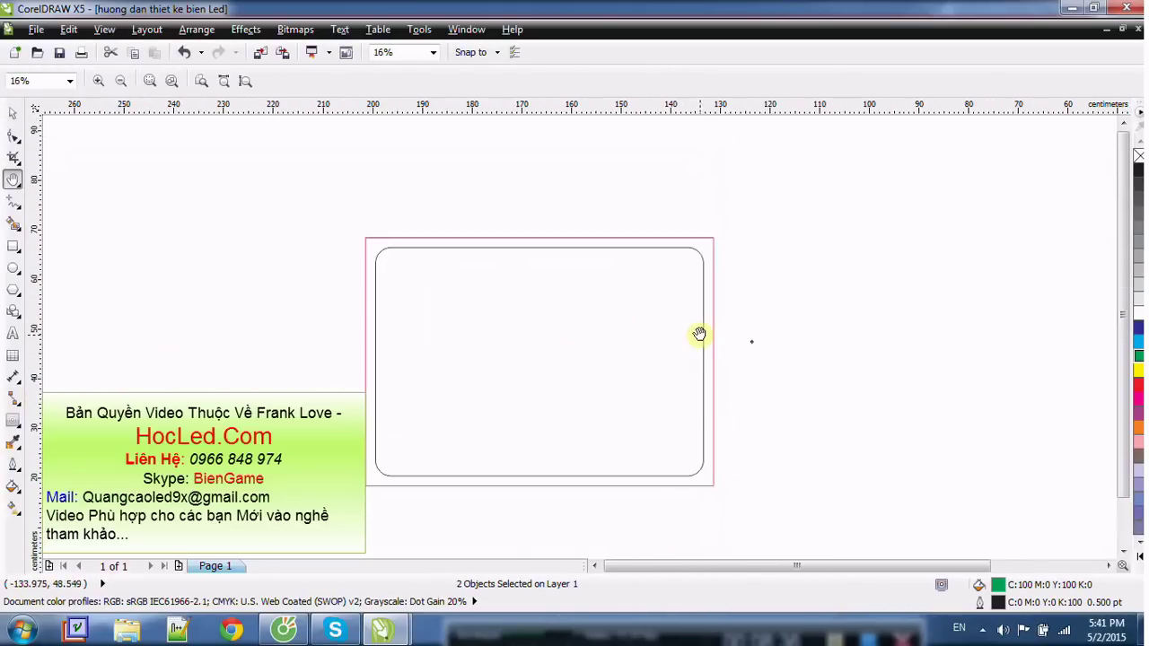
{"action": "scroll", "coordinate": [698, 333], "scroll_direction": "up", "scroll_amount": 4}
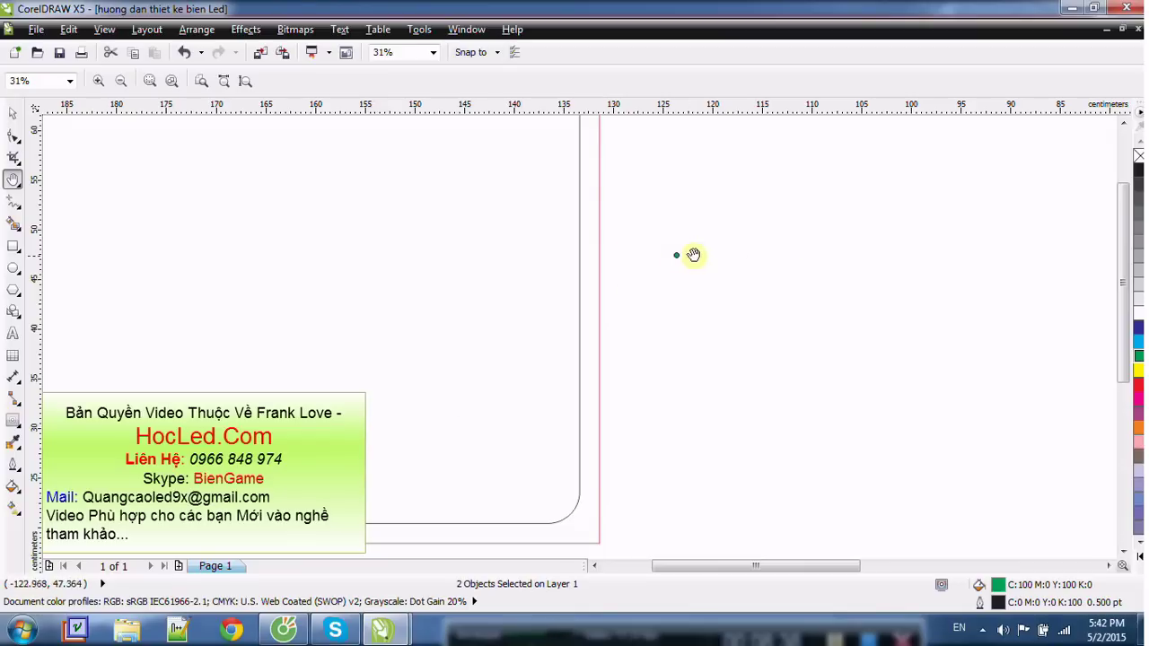
{"action": "scroll", "coordinate": [669, 254], "scroll_direction": "up", "scroll_amount": 4}
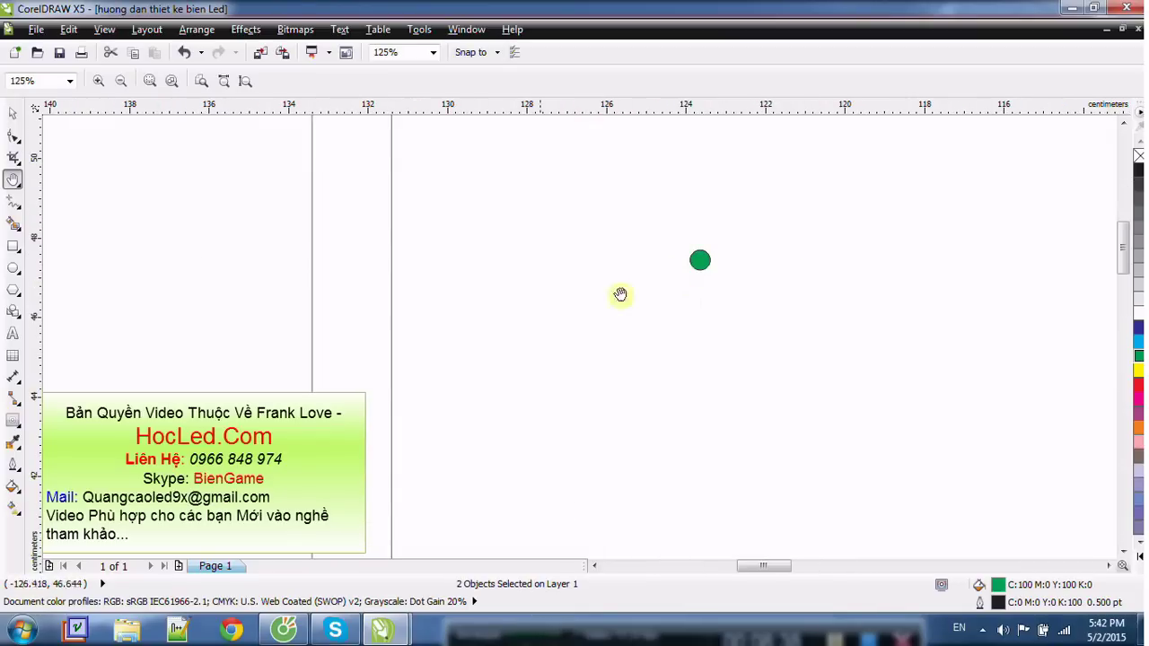
{"action": "left_click", "coordinate": [13, 115]}
{"action": "left_click_drag", "start_coordinate": [699, 260], "coordinate": [557, 272]}
{"action": "left_click", "coordinate": [631, 346]}
{"action": "scroll", "coordinate": [631, 345], "scroll_direction": "down", "scroll_amount": 8}
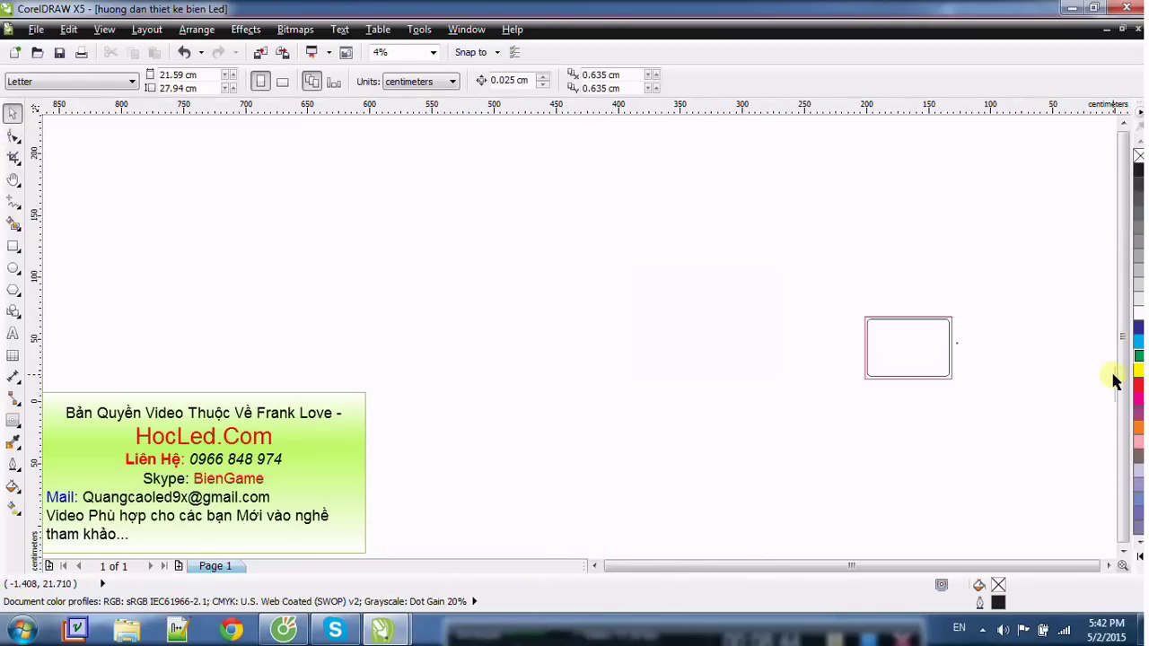
Step: Copy the stacked green circles beside the board to a spot about 6.4 cm higher and slightly right, and select both stacks
{"action": "scroll", "coordinate": [1120, 379], "scroll_direction": "down", "scroll_amount": 2}
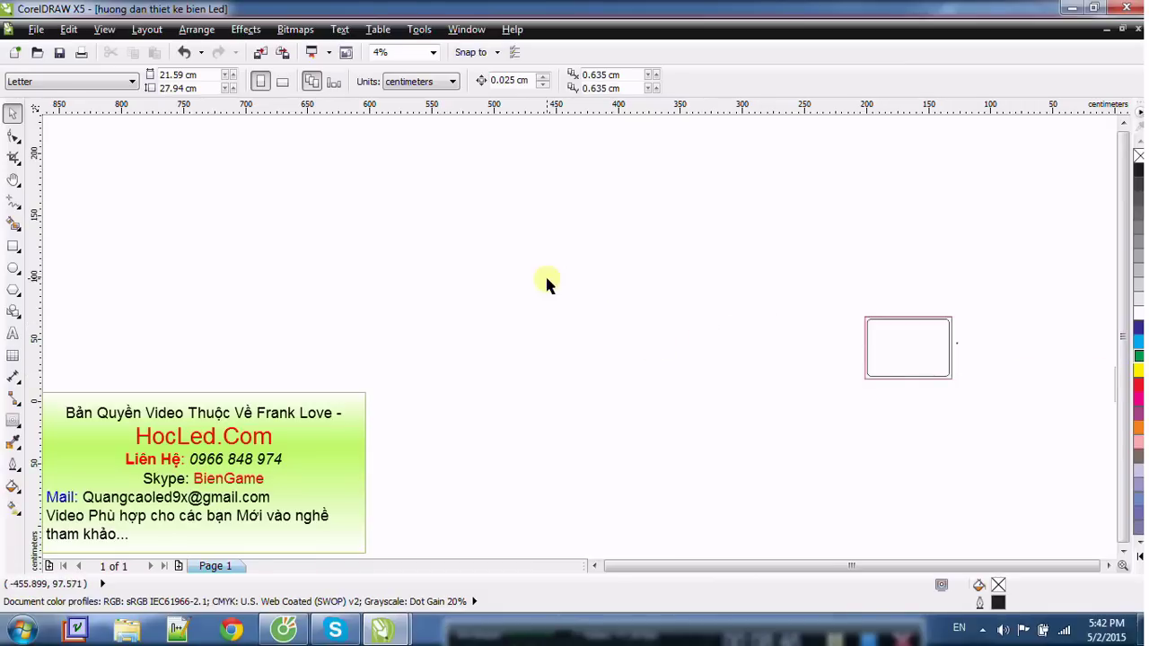
{"action": "key", "text": "F4"}
{"action": "left_click_drag", "start_coordinate": [869, 274], "coordinate": [923, 346]}
{"action": "left_click_drag", "start_coordinate": [891, 306], "coordinate": [960, 446]}
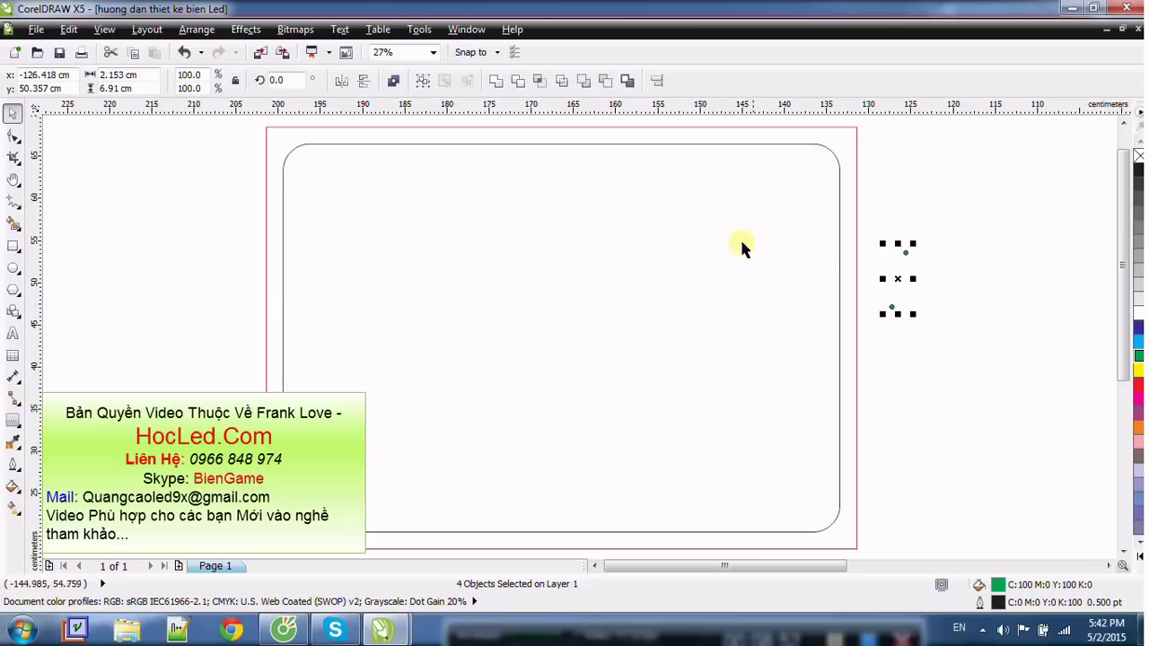
Step: Copy both circle stacks farther from the board, to about x -119 cm, y 59.5 cm, and reselect the original four circles
{"action": "left_click_drag", "start_coordinate": [897, 279], "coordinate": [961, 264]}
{"action": "left_click", "coordinate": [913, 221]}
{"action": "left_click_drag", "start_coordinate": [888, 238], "coordinate": [953, 344]}
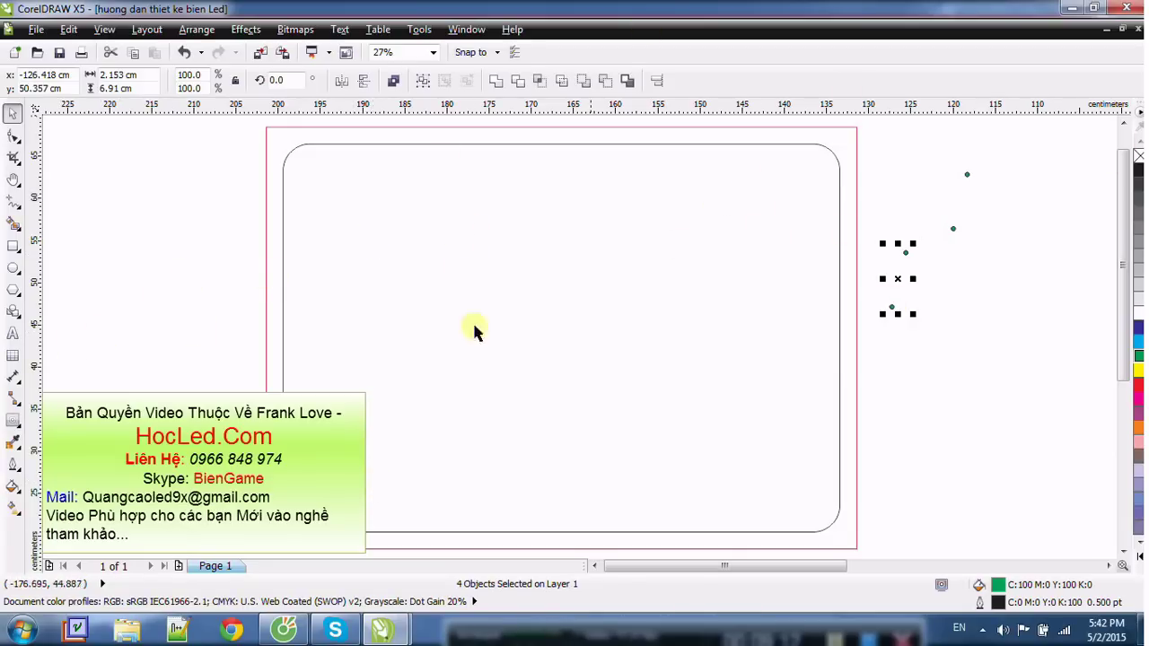
Step: Open the Blend docker
{"action": "left_click", "coordinate": [417, 32]}
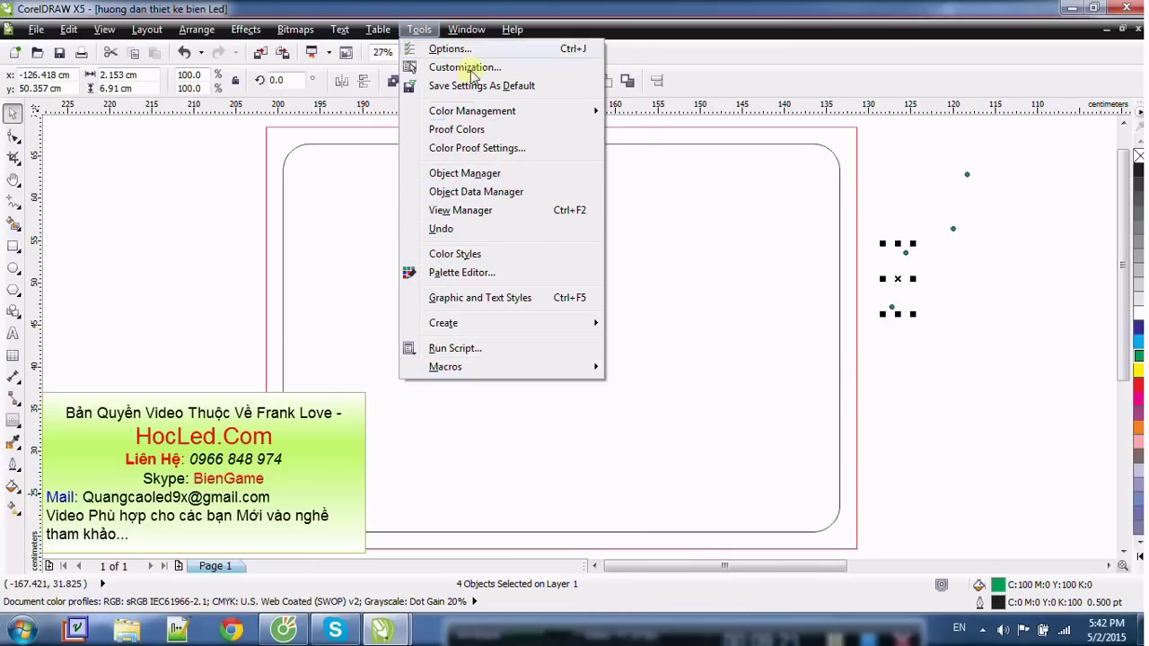
{"action": "mouse_move", "coordinate": [458, 30]}
{"action": "mouse_move", "coordinate": [507, 175]}
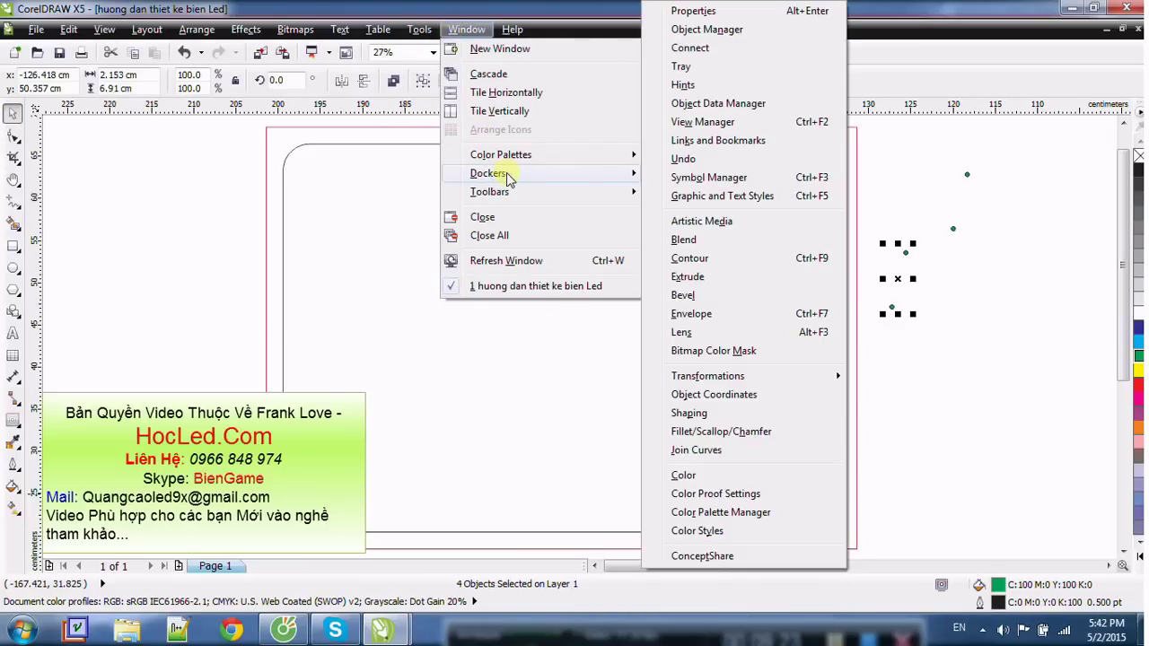
{"action": "left_click", "coordinate": [684, 240]}
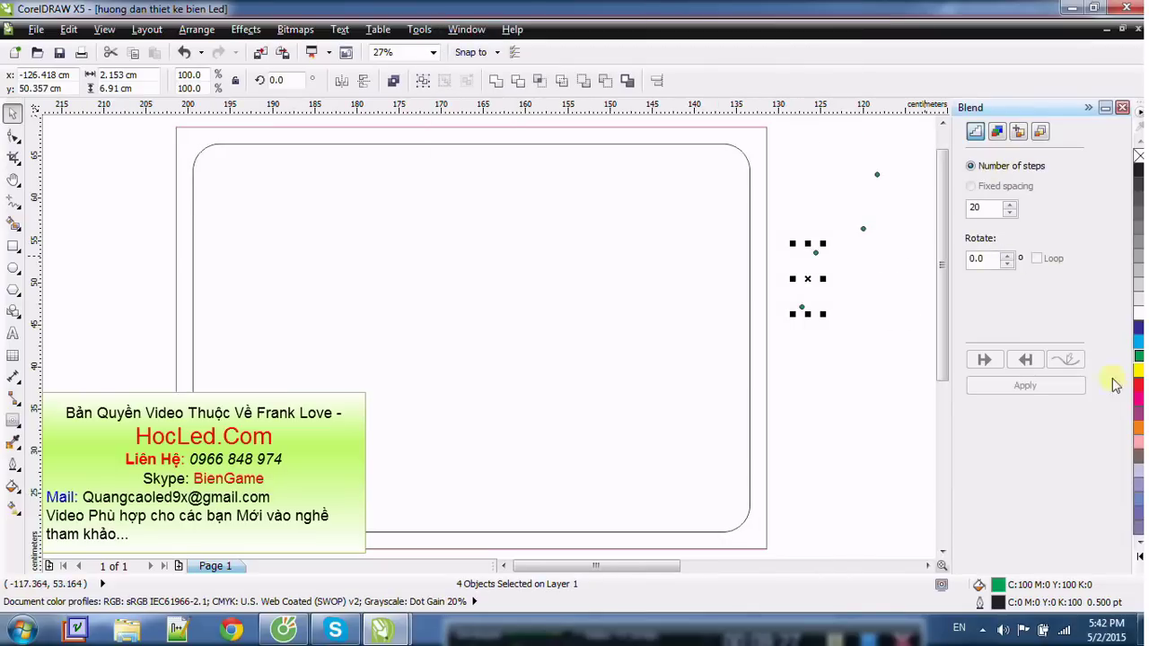
{"action": "left_click_drag", "start_coordinate": [785, 229], "coordinate": [854, 432]}
{"action": "left_click", "coordinate": [761, 368]}
{"action": "left_click_drag", "start_coordinate": [790, 221], "coordinate": [820, 380]}
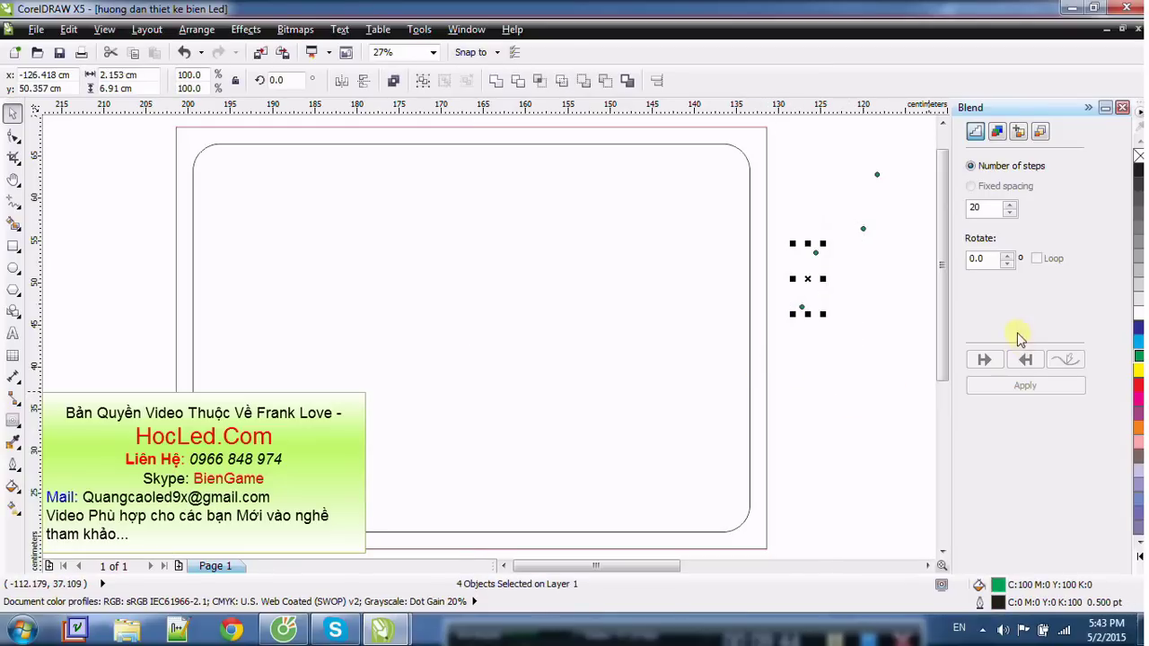
{"action": "left_click", "coordinate": [606, 147]}
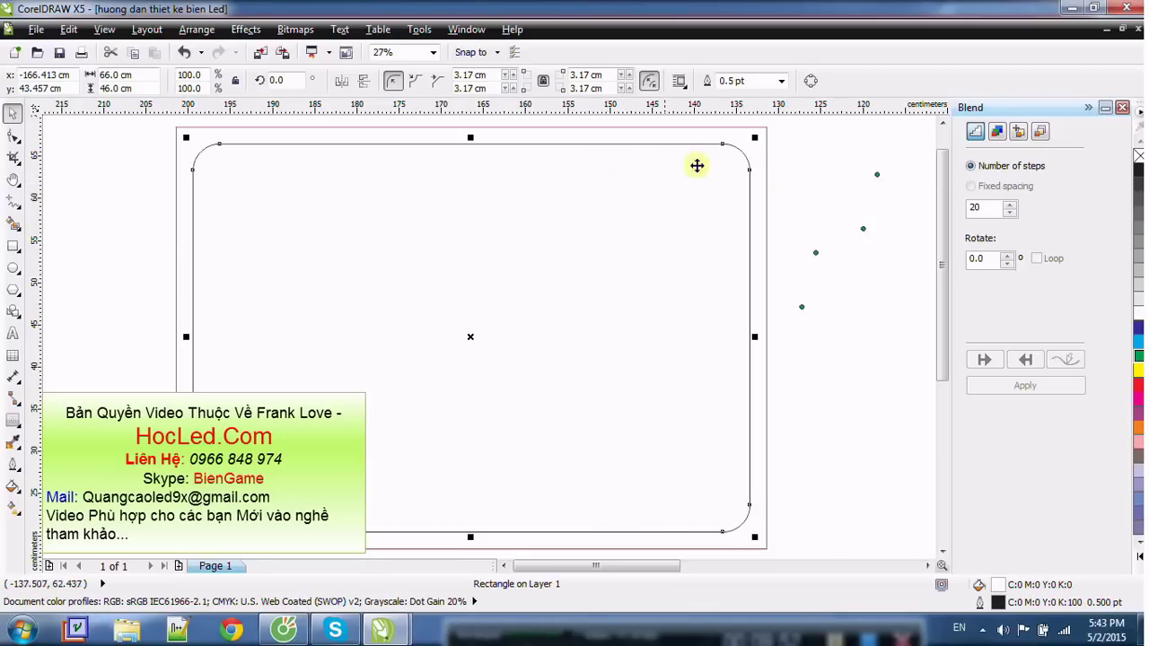
{"action": "left_click", "coordinate": [812, 231]}
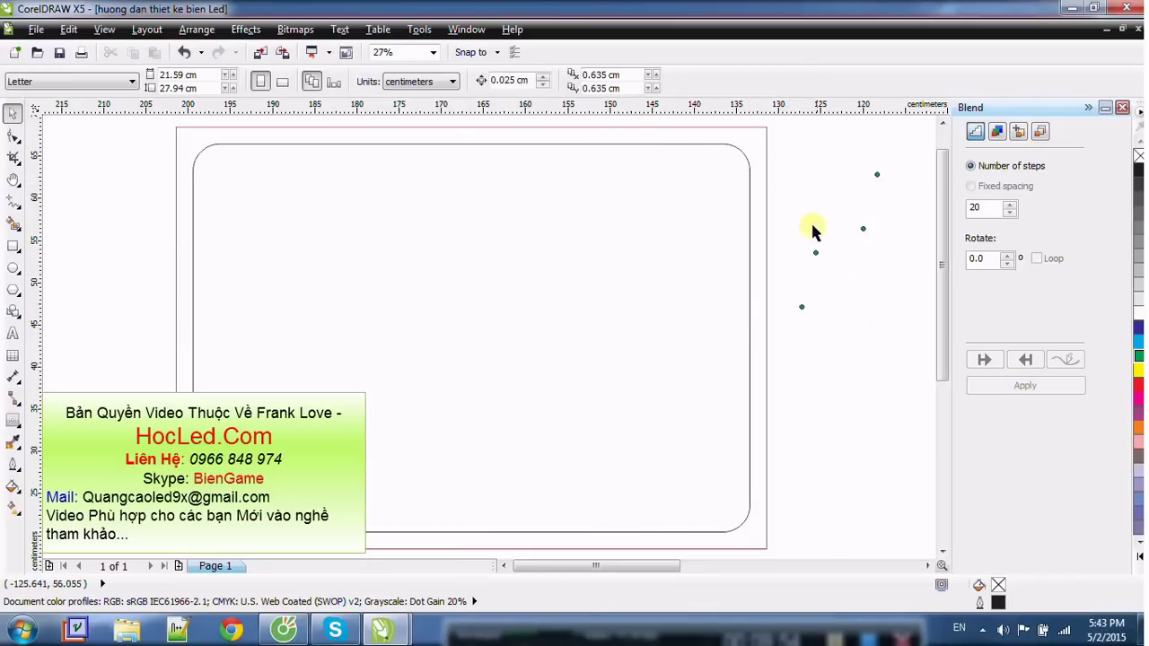
{"action": "left_click_drag", "start_coordinate": [841, 322], "coordinate": [844, 325]}
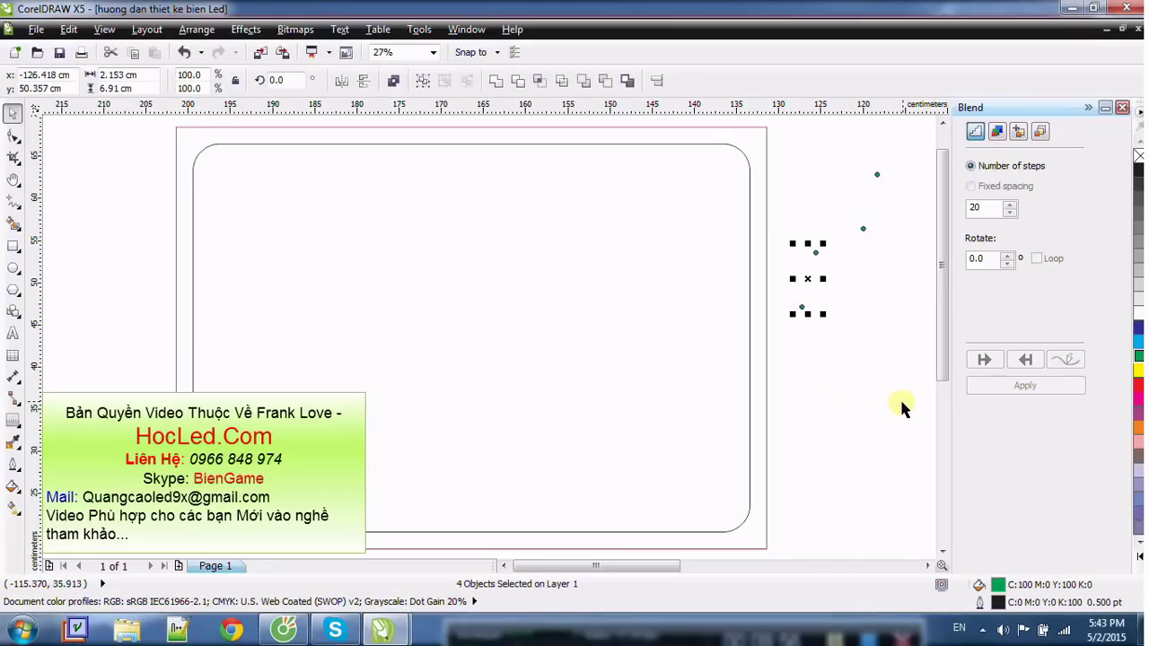
Step: Pull one green circle out of each stack nearest the board, placing the pair around x -121 cm, y 42.5 cm
{"action": "left_click", "coordinate": [816, 294]}
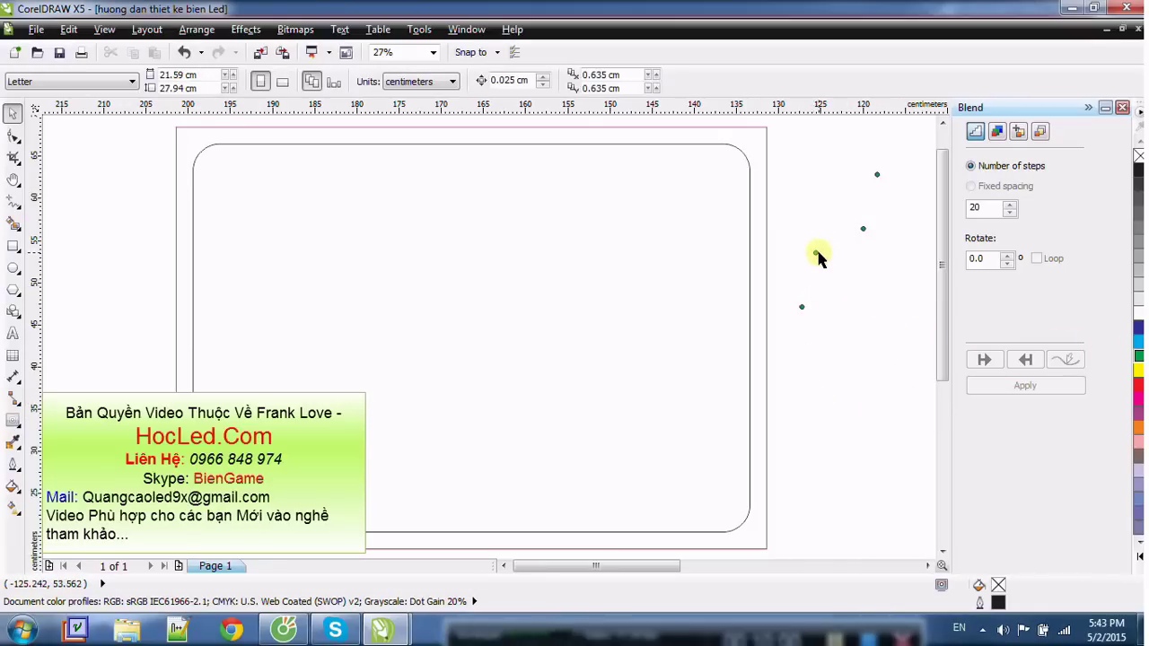
{"action": "left_click", "coordinate": [859, 321]}
{"action": "left_click", "coordinate": [853, 334]}
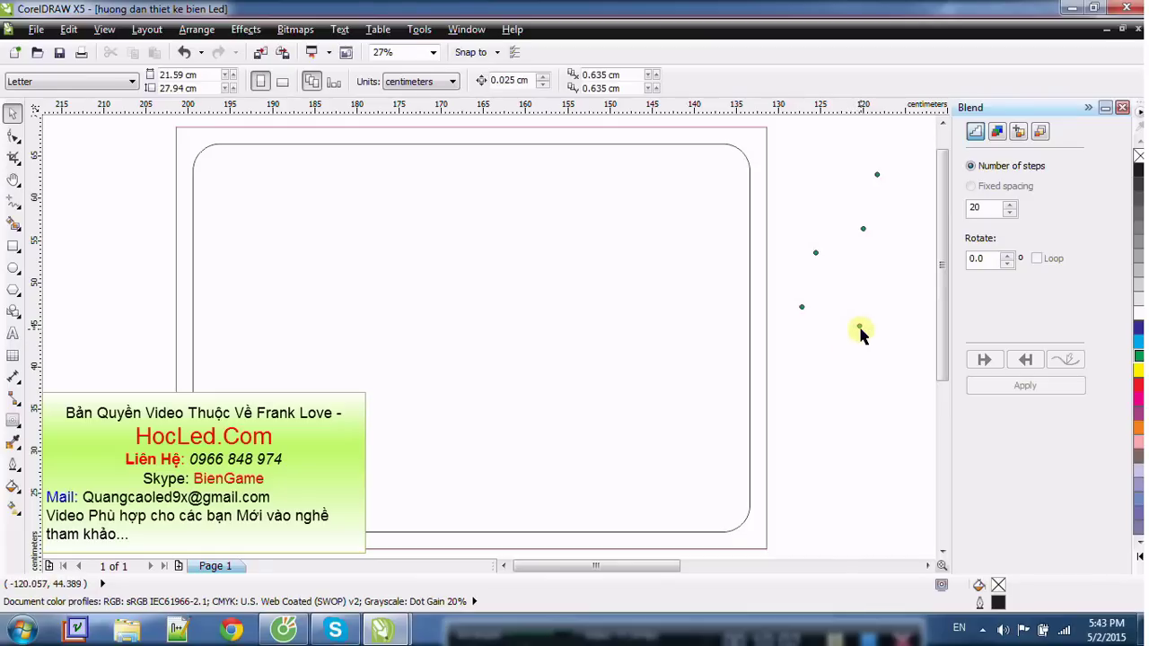
{"action": "left_click", "coordinate": [859, 327]}
{"action": "left_click_drag", "start_coordinate": [851, 371], "coordinate": [851, 370]}
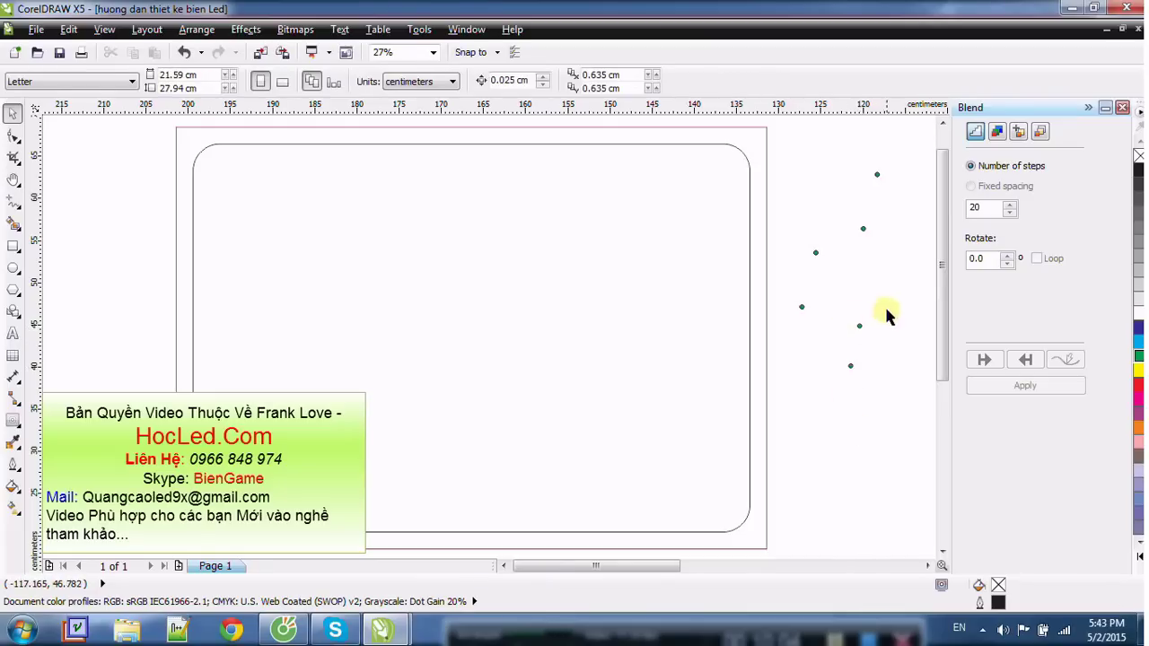
{"action": "left_click_drag", "start_coordinate": [885, 313], "coordinate": [839, 437]}
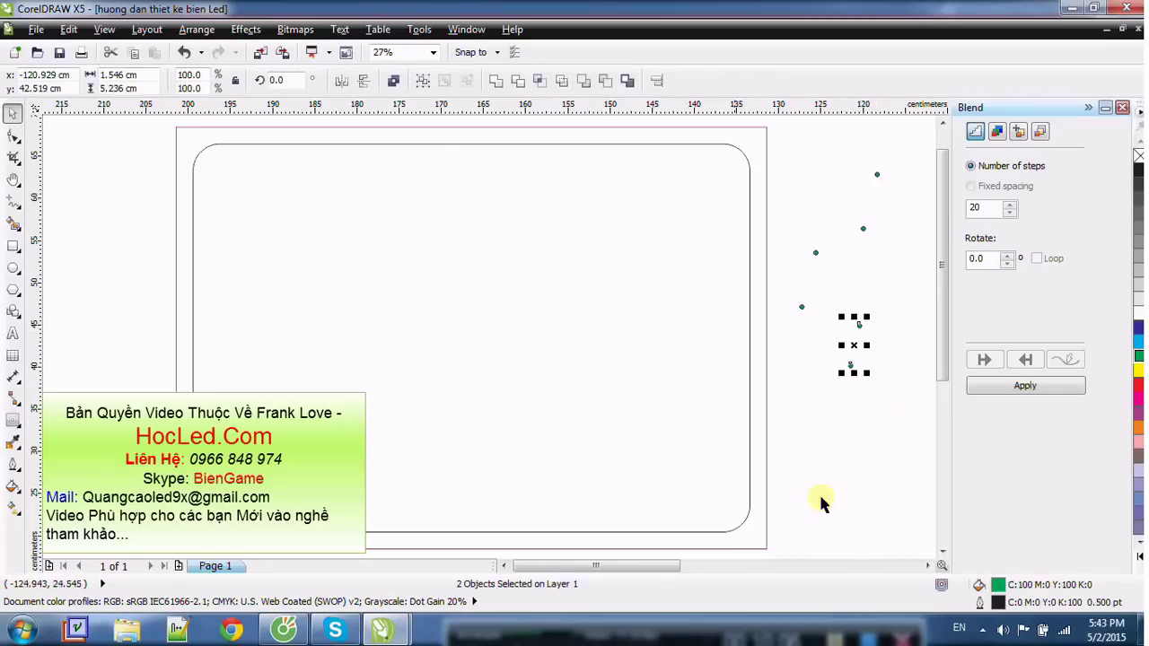
{"action": "left_click", "coordinate": [15, 425]}
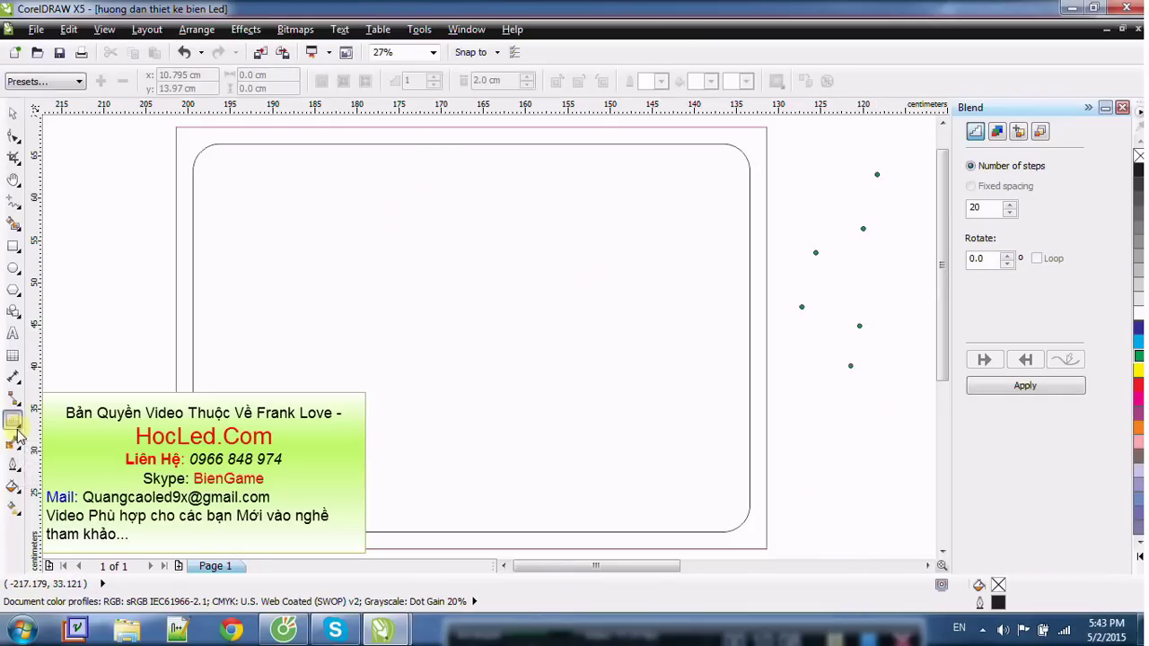
{"action": "left_click", "coordinate": [20, 430]}
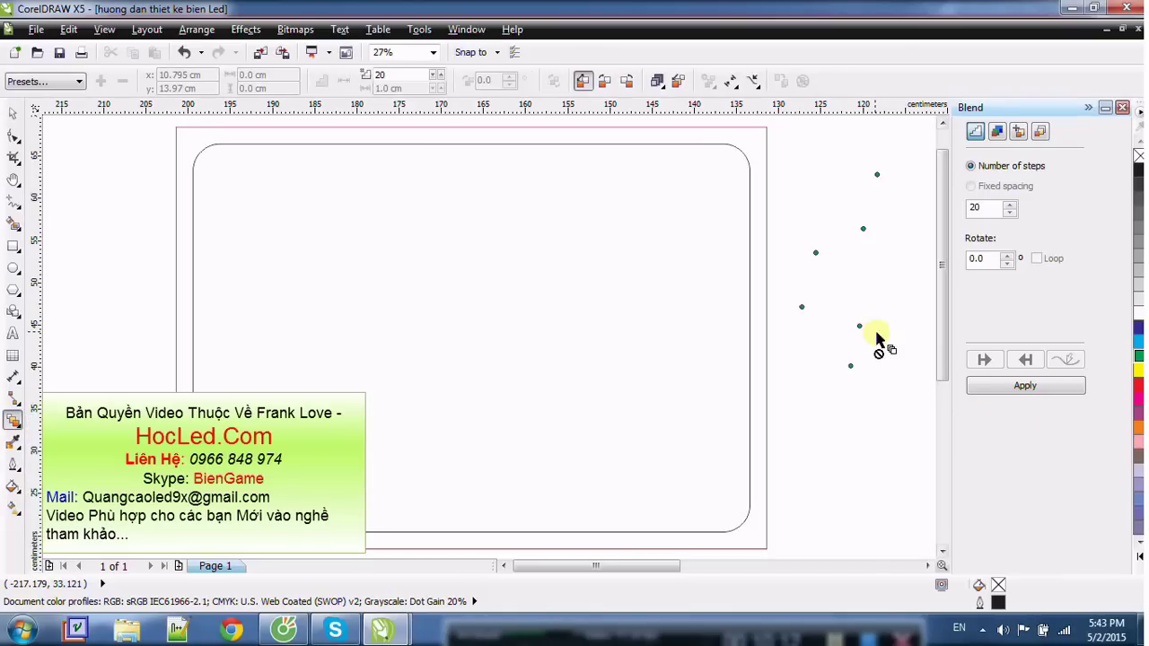
{"action": "left_click", "coordinate": [13, 113]}
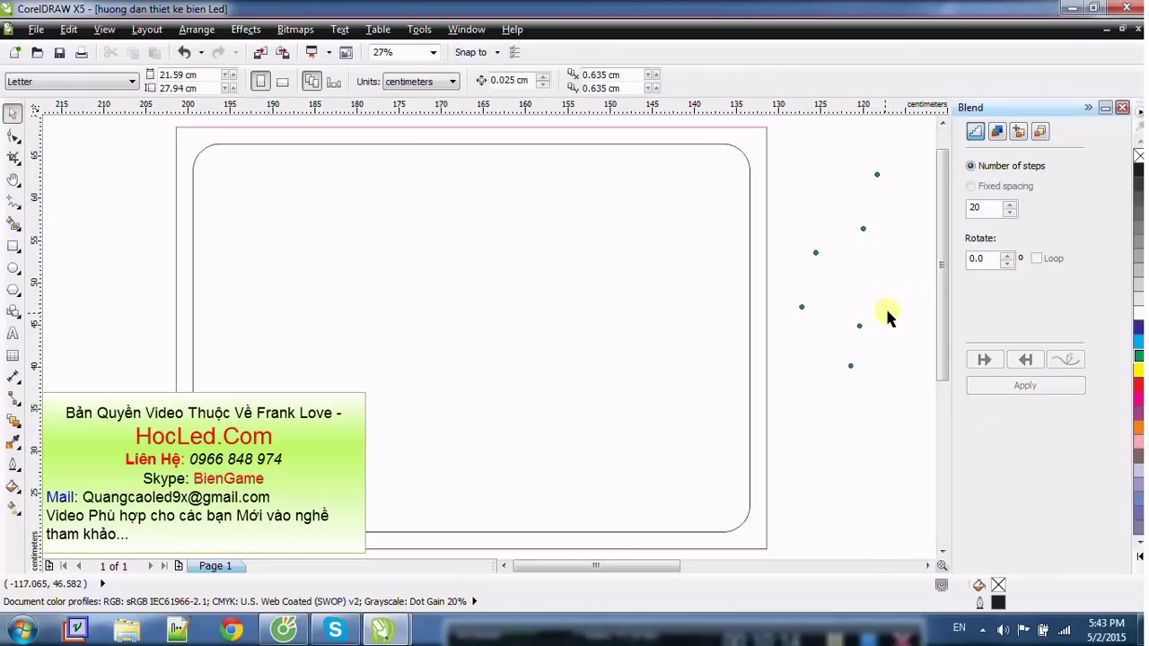
Step: Blend the two separated green circles in 20 steps and assign the rounded inner panel as the new blend path
{"action": "left_click_drag", "start_coordinate": [852, 301], "coordinate": [878, 434]}
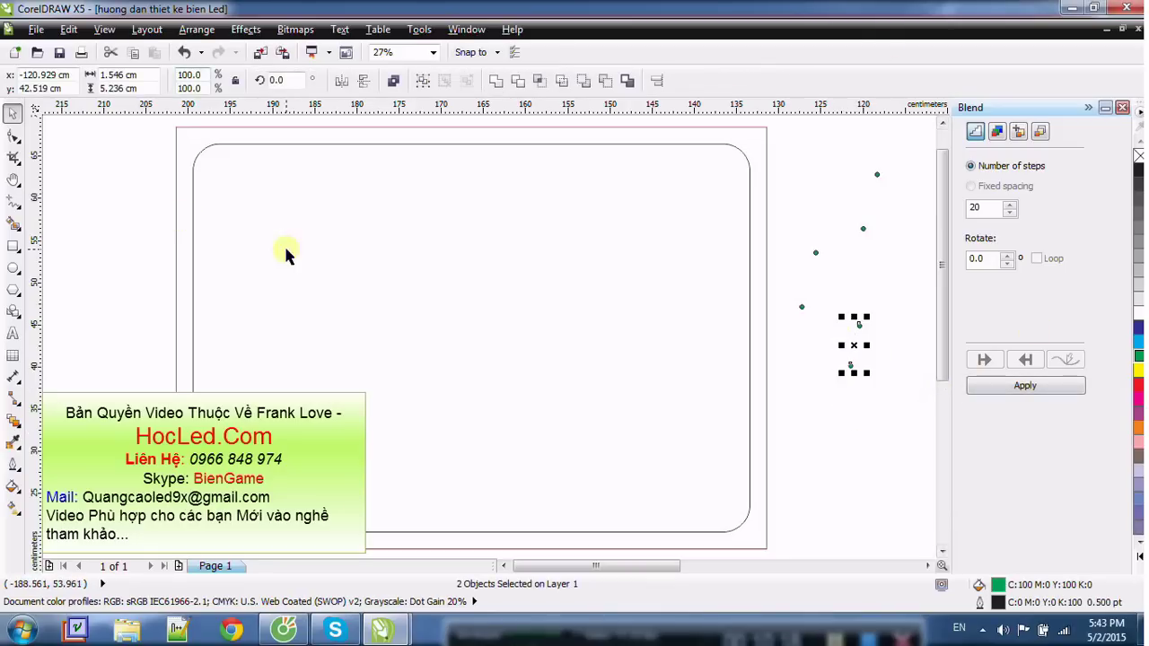
{"action": "left_click", "coordinate": [1024, 386]}
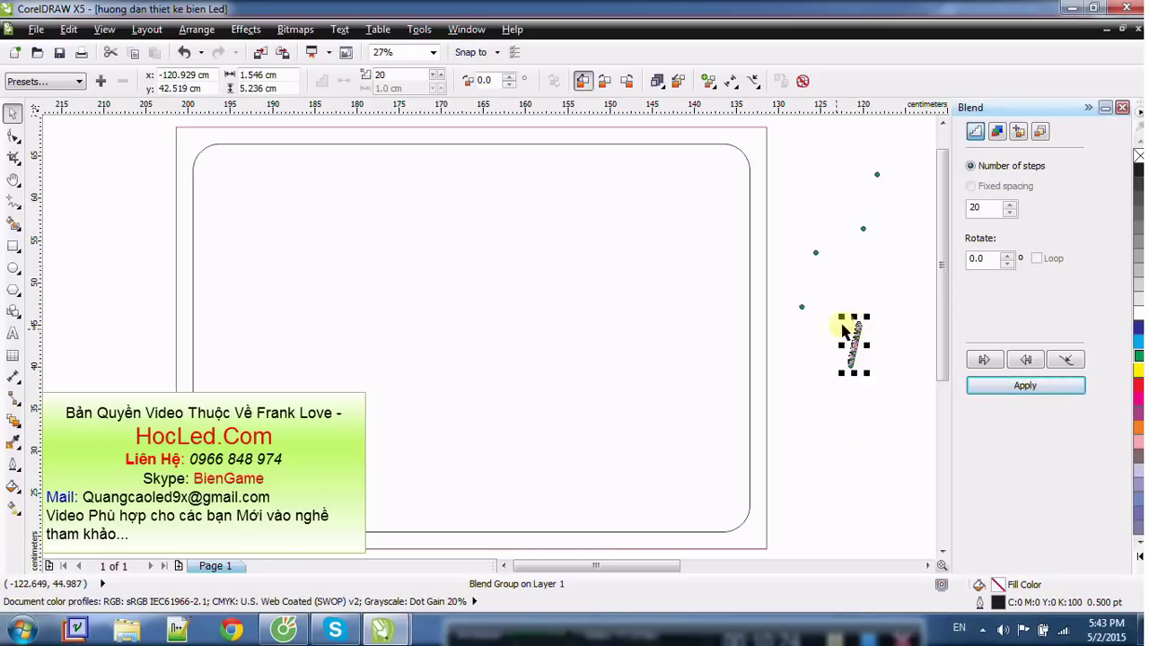
{"action": "left_click", "coordinate": [1070, 360]}
{"action": "left_click", "coordinate": [1017, 380]}
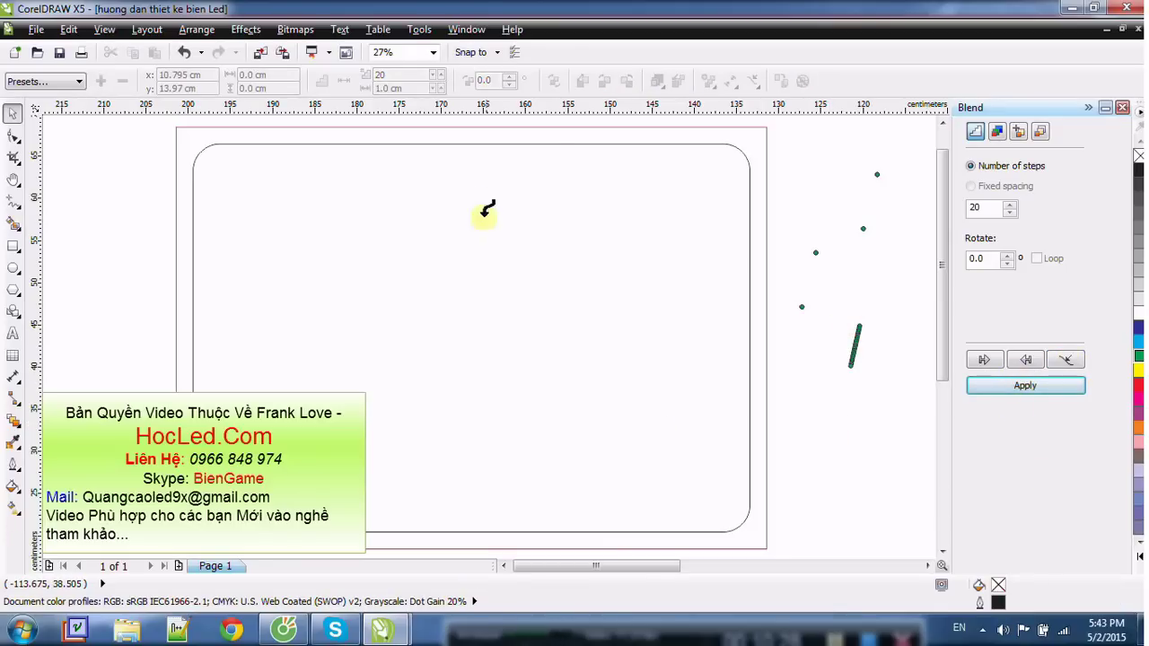
{"action": "left_click", "coordinate": [686, 142]}
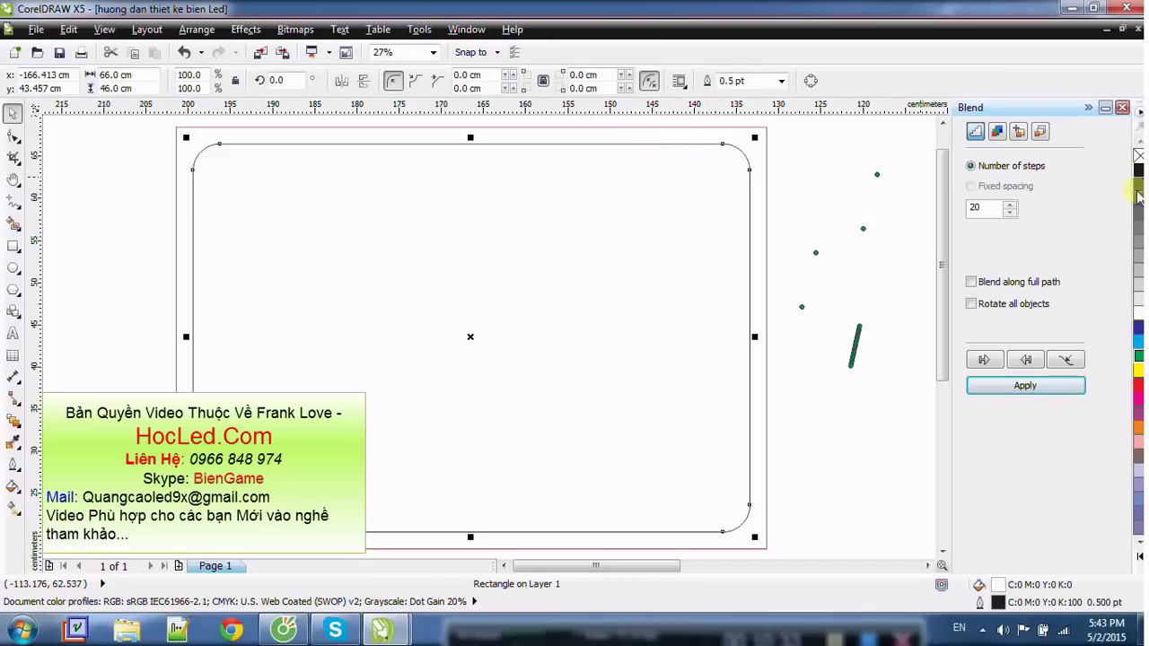
Step: Apply the circle blend along the full path of the rounded panel with 50 steps
{"action": "double_click", "coordinate": [992, 210]}
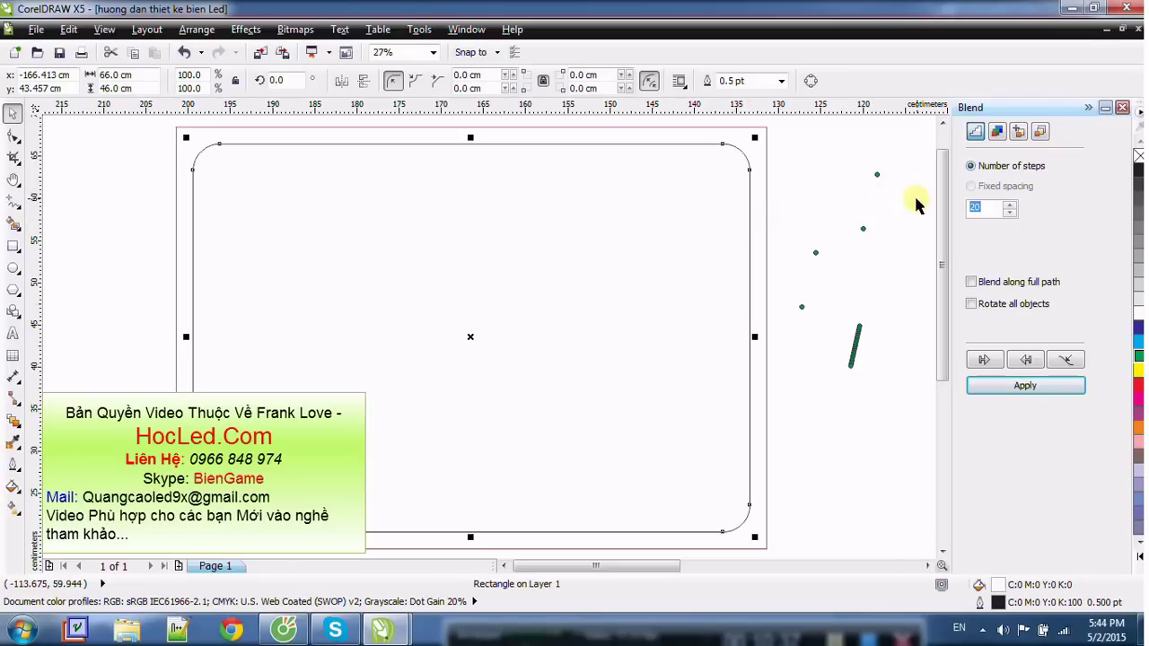
{"action": "type", "text": "5"}
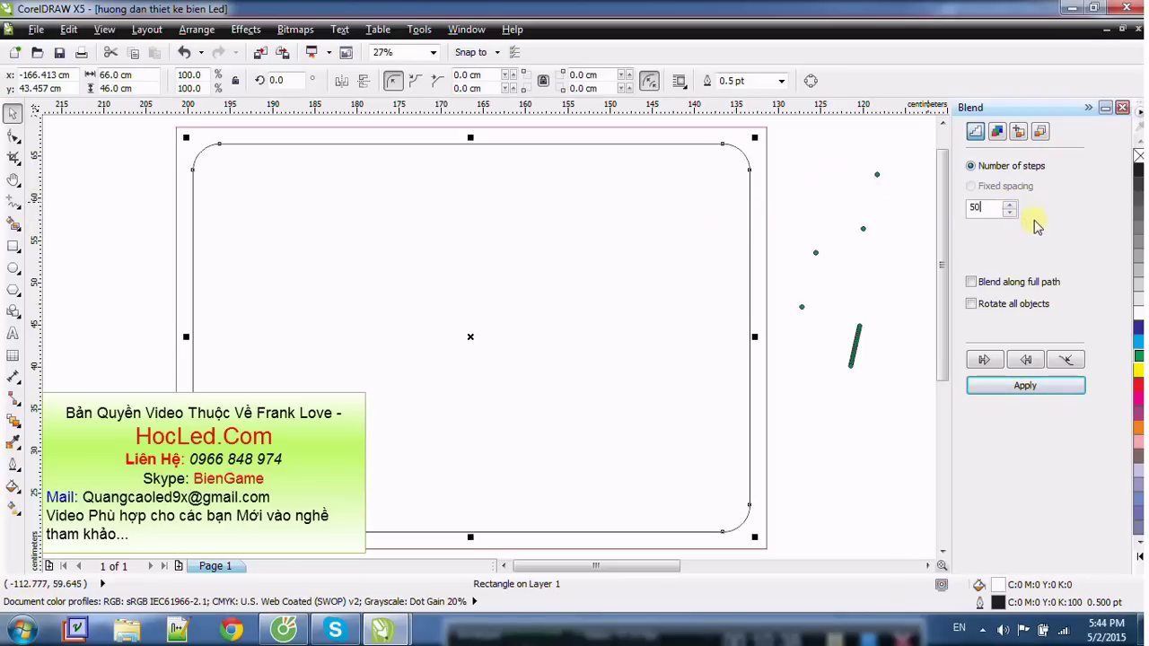
{"action": "left_click", "coordinate": [973, 282]}
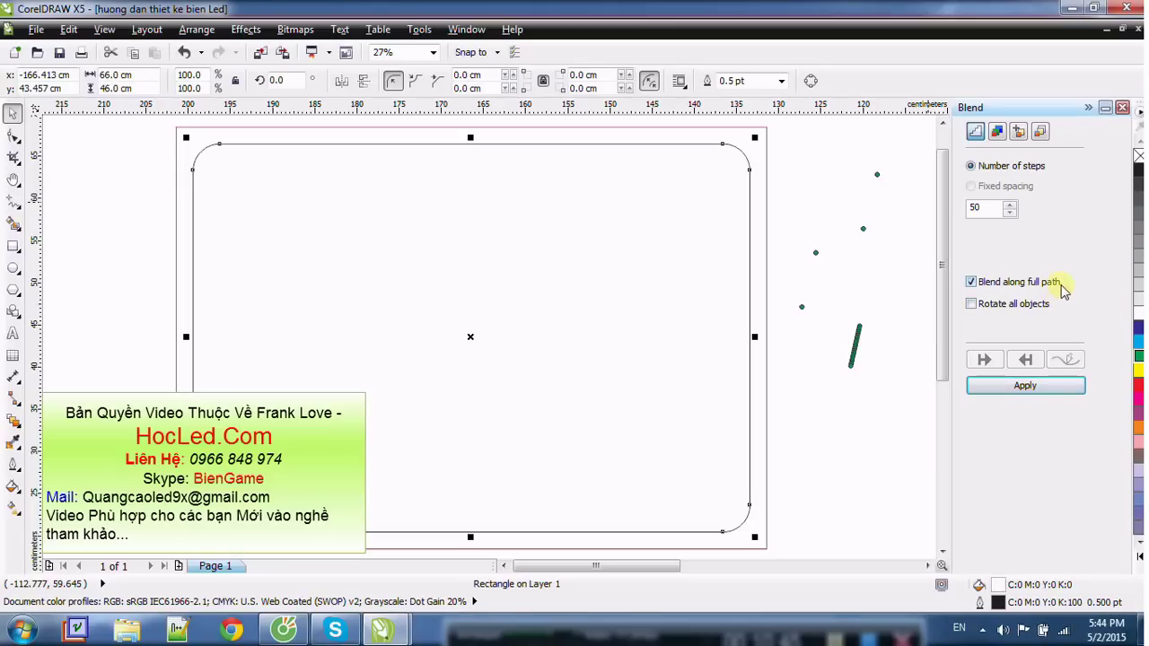
{"action": "left_click", "coordinate": [1014, 388]}
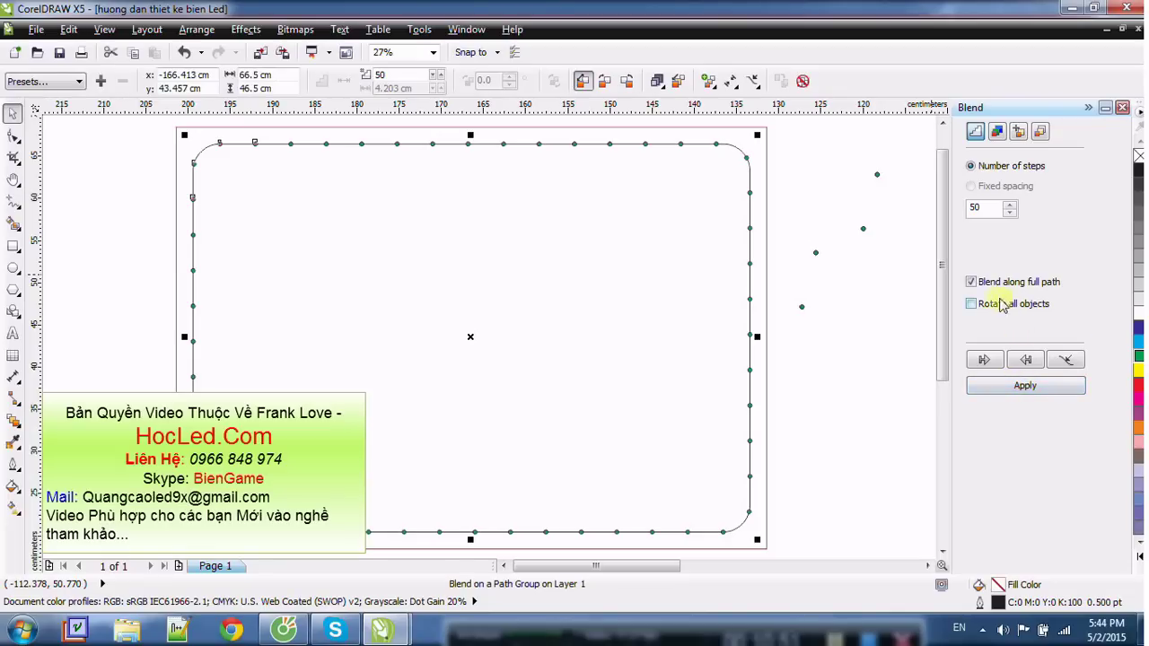
Step: Try denser LED rows around the panel by applying the blend with 70 and 100 steps
{"action": "left_click_drag", "start_coordinate": [985, 212], "coordinate": [854, 200]}
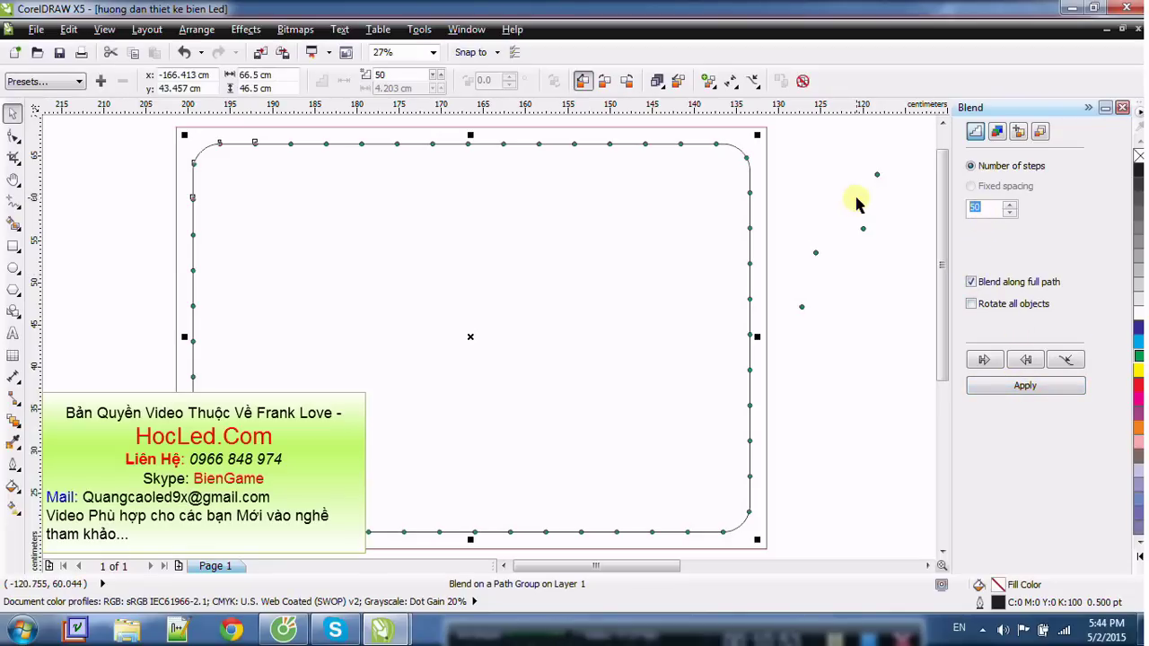
{"action": "type", "text": "70"}
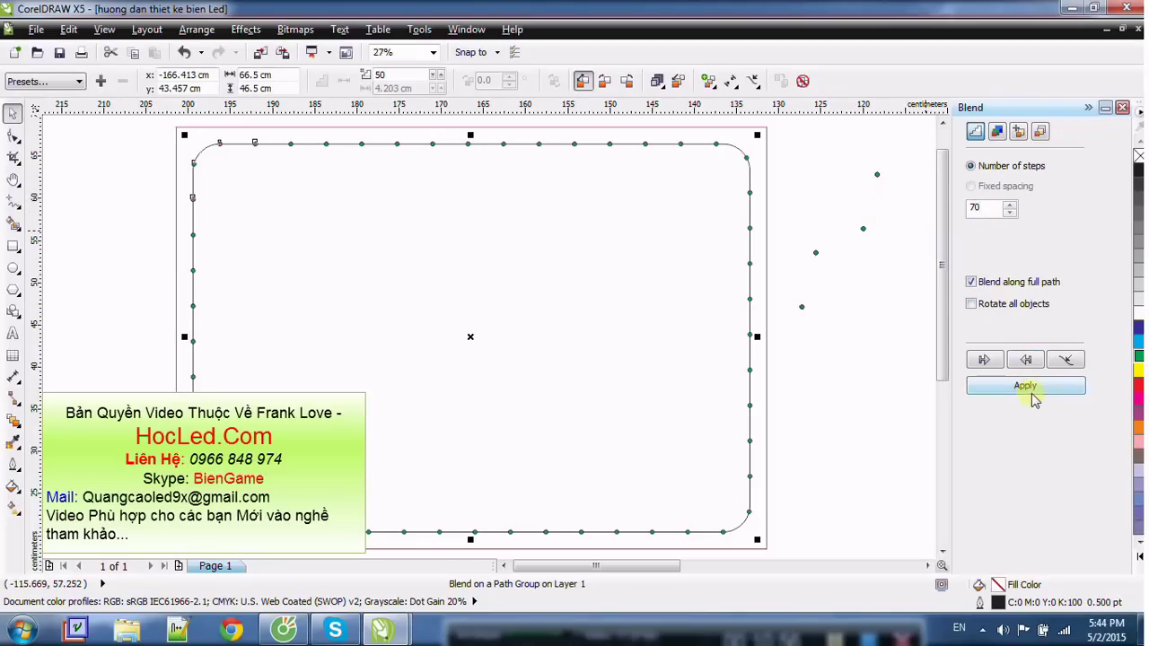
{"action": "left_click", "coordinate": [1032, 398]}
{"action": "left_click_drag", "start_coordinate": [985, 208], "coordinate": [878, 204]}
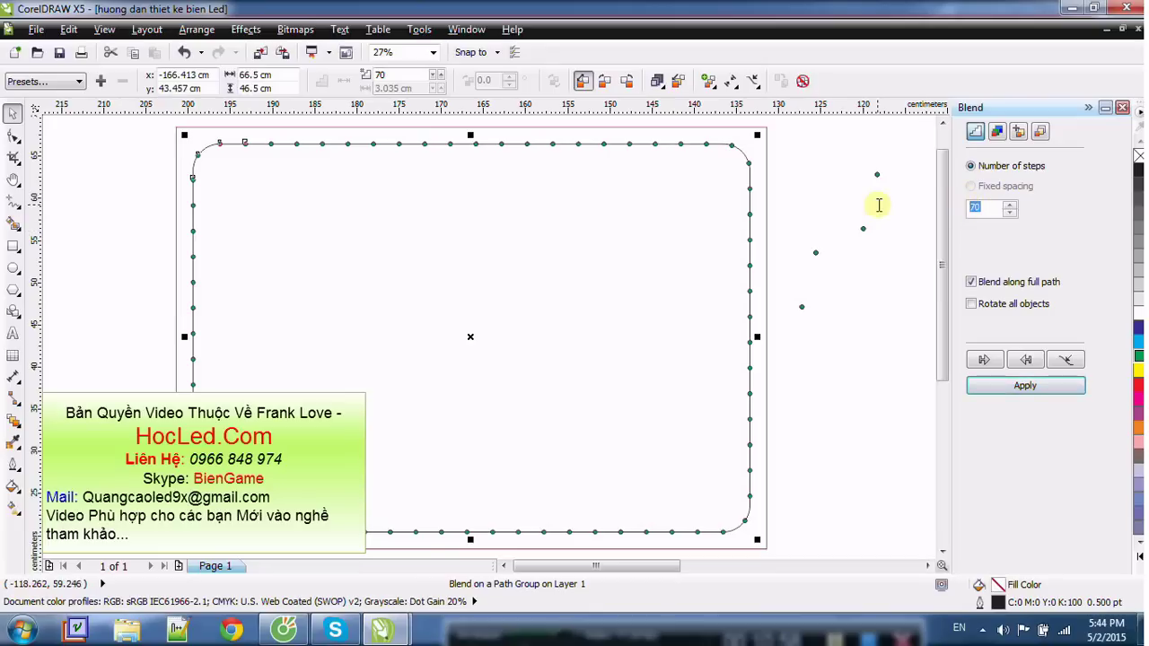
{"action": "left_click", "coordinate": [1023, 386]}
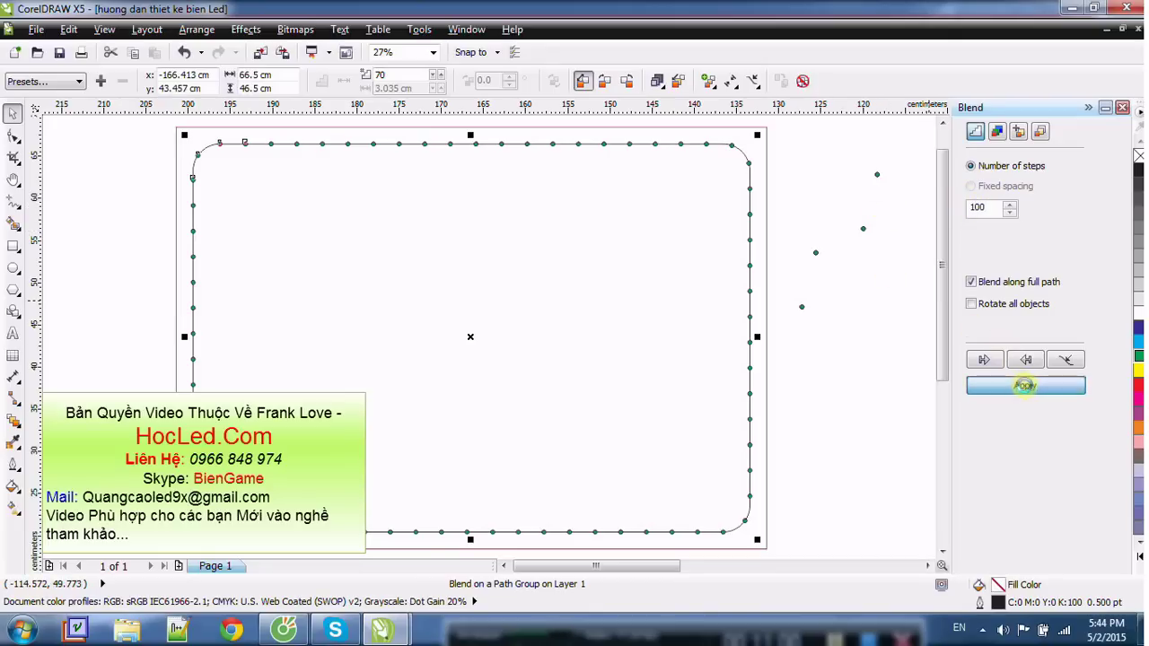
Step: Set the blend around the rounded panel to 160 steps and apply it
{"action": "left_click_drag", "start_coordinate": [987, 208], "coordinate": [934, 203]}
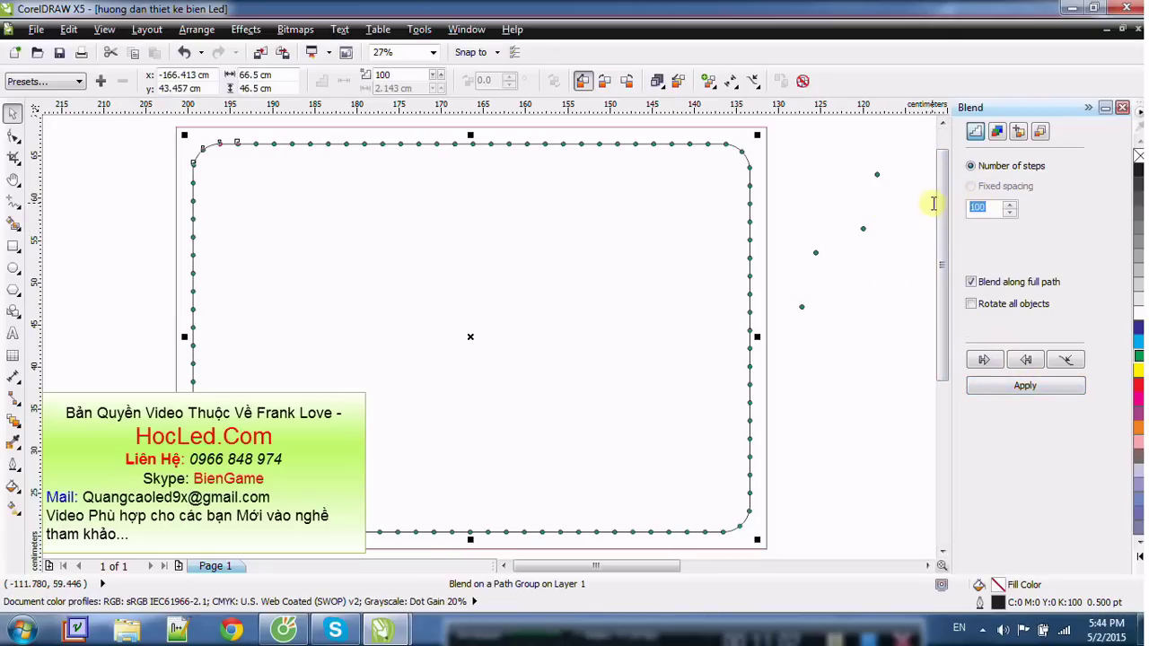
{"action": "type", "text": "160"}
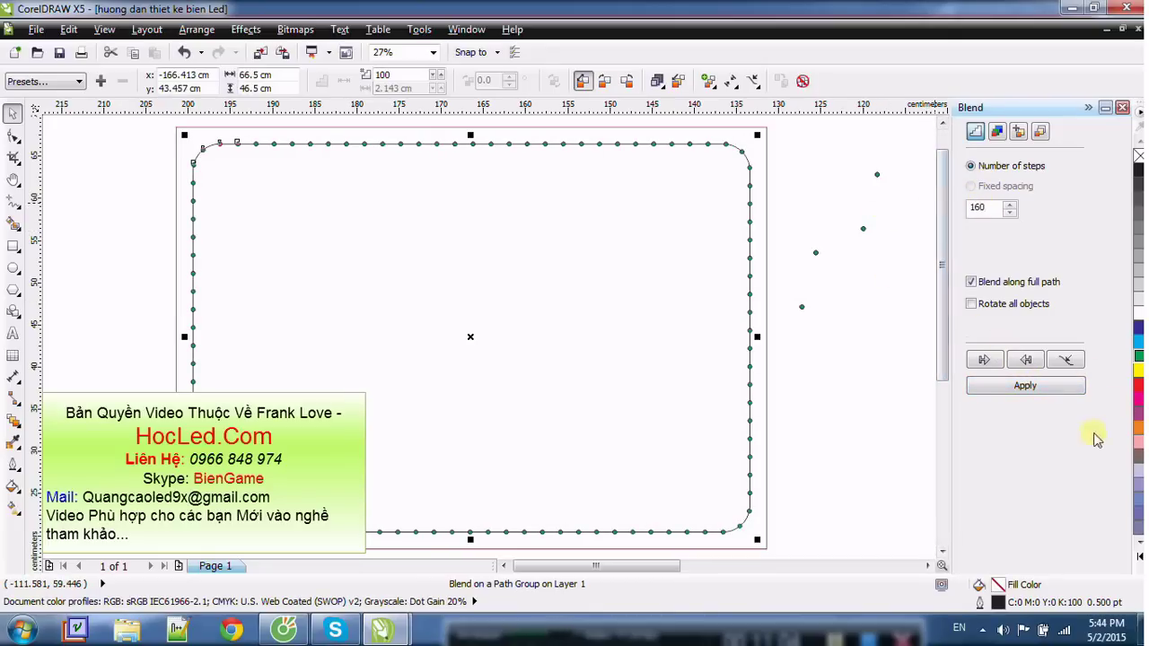
{"action": "left_click", "coordinate": [1054, 393]}
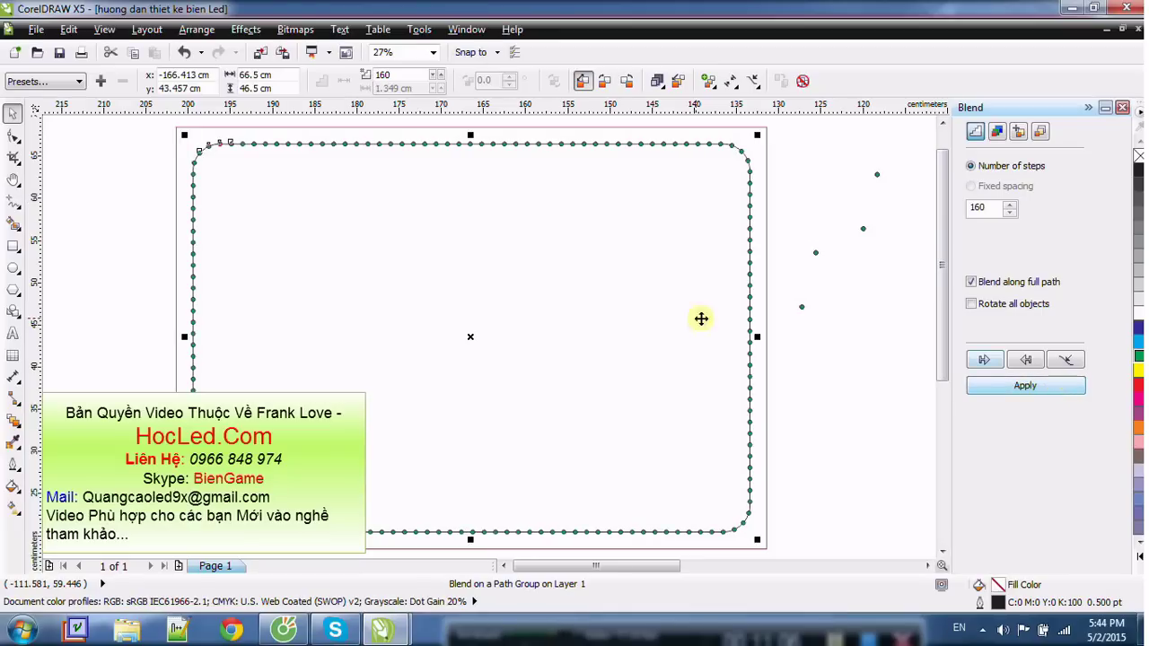
Step: Examine the spacing of the green LED circles along the rounded panel's outline
{"action": "scroll", "coordinate": [596, 160], "scroll_direction": "up", "scroll_amount": 2}
{"action": "scroll", "coordinate": [596, 160], "scroll_direction": "down", "scroll_amount": 2}
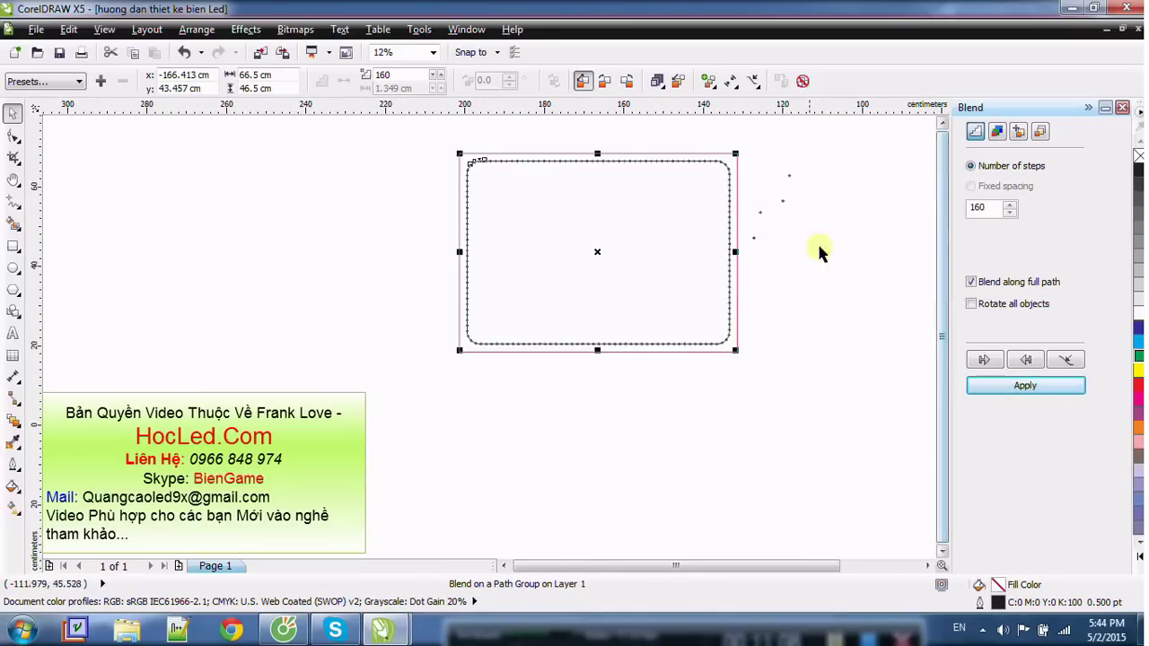
{"action": "scroll", "coordinate": [812, 244], "scroll_direction": "up", "scroll_amount": 1}
{"action": "scroll", "coordinate": [583, 150], "scroll_direction": "down", "scroll_amount": 1}
{"action": "scroll", "coordinate": [561, 138], "scroll_direction": "up", "scroll_amount": 1}
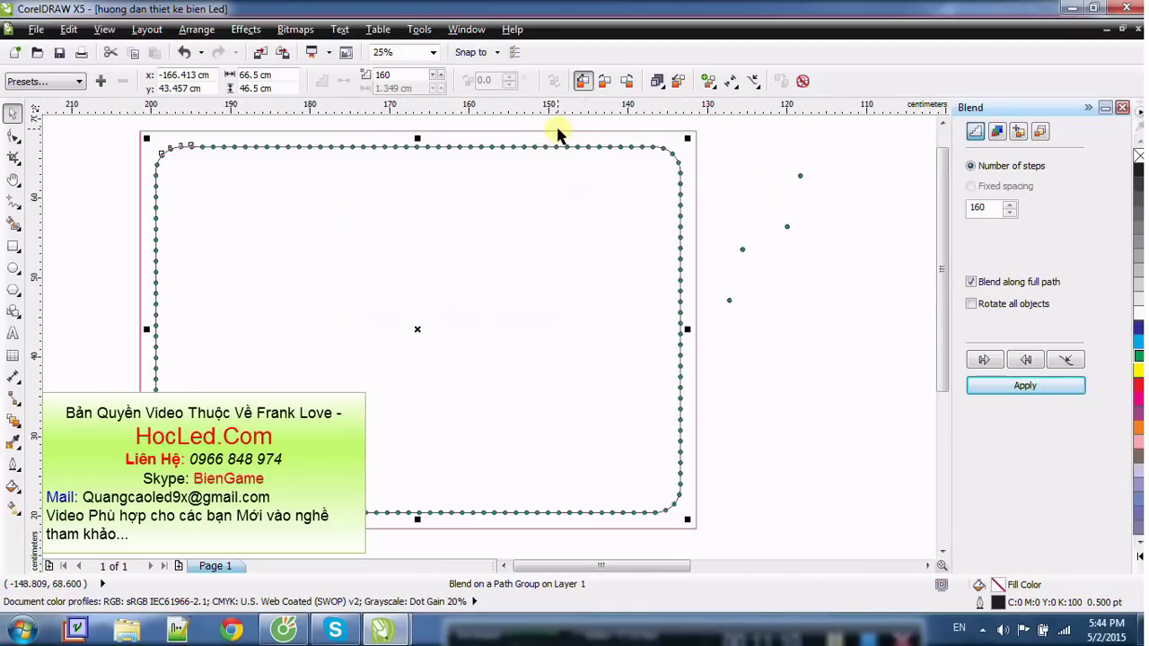
{"action": "scroll", "coordinate": [898, 198], "scroll_direction": "up", "scroll_amount": 2}
{"action": "scroll", "coordinate": [929, 205], "scroll_direction": "down", "scroll_amount": 2}
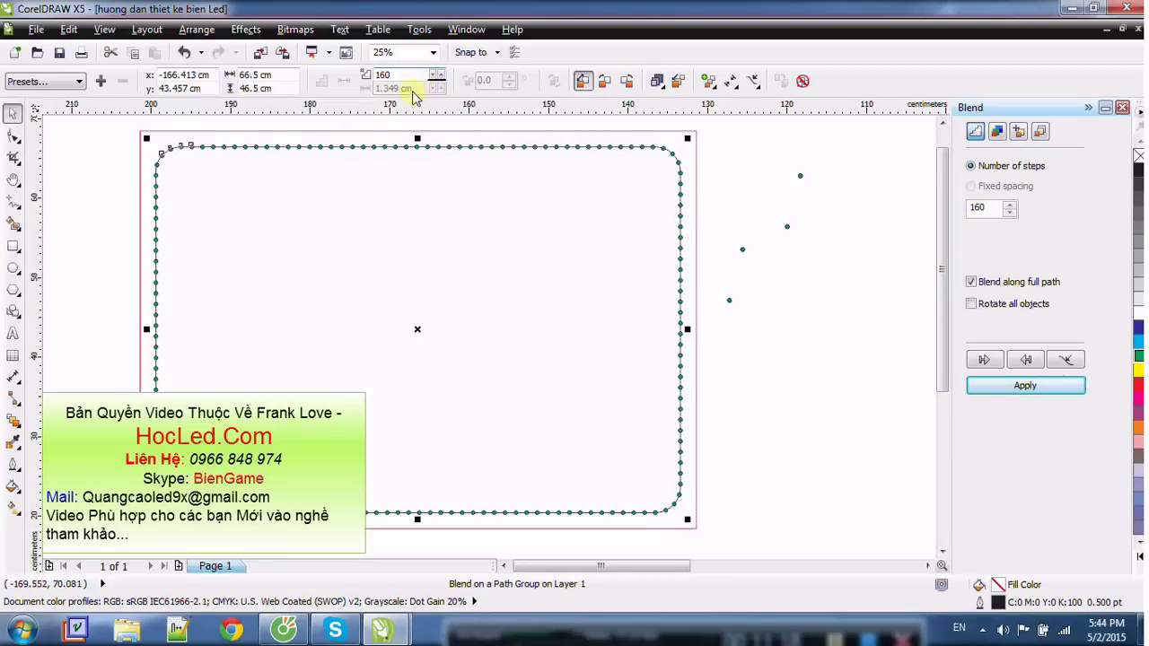
Step: Apply the circle blend with 1.0 cm fixed spacing, all objects rotated, and blending along the full path turned off
{"action": "left_click", "coordinate": [971, 282]}
{"action": "left_click", "coordinate": [972, 305]}
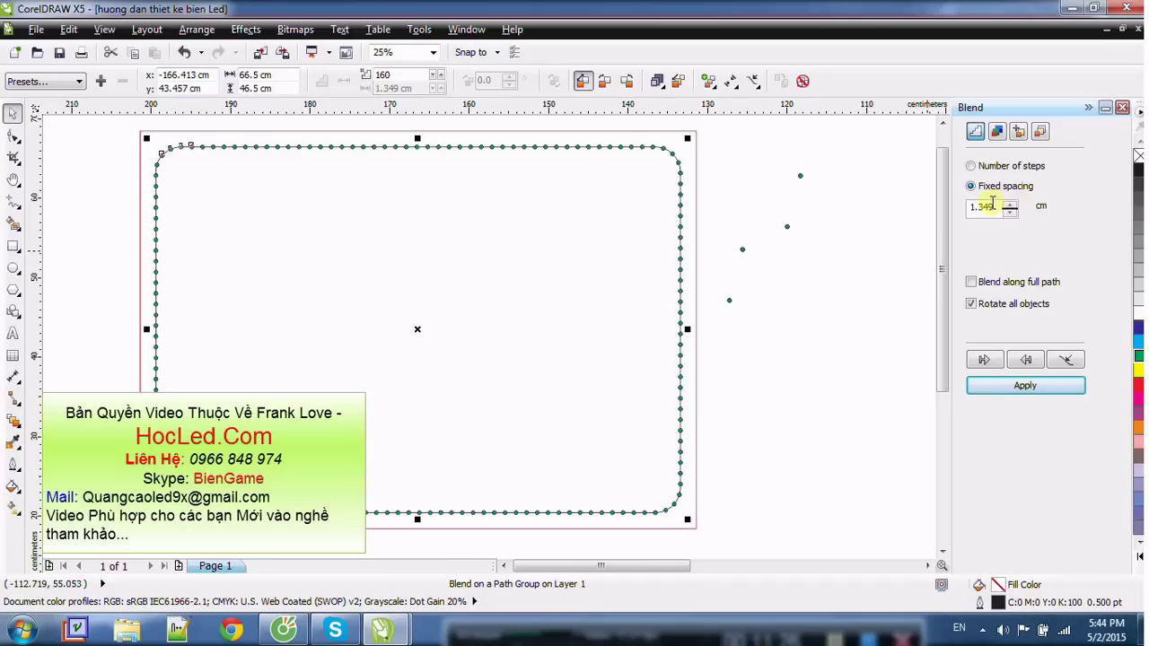
{"action": "left_click_drag", "start_coordinate": [1001, 205], "coordinate": [928, 203]}
{"action": "left_click", "coordinate": [972, 306]}
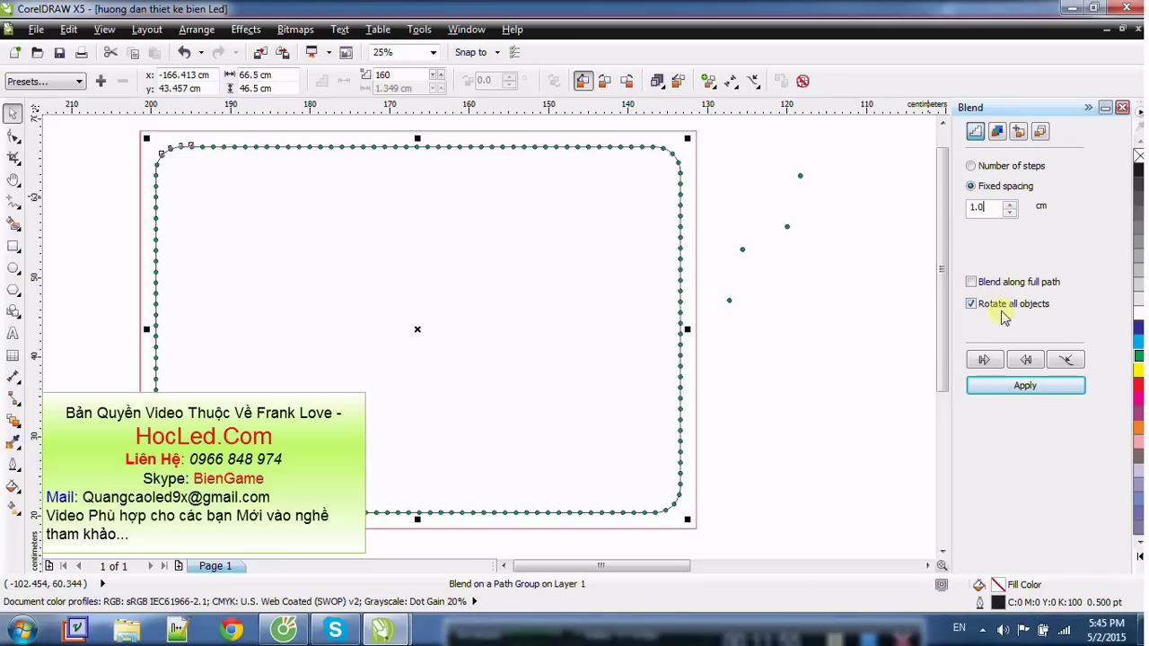
{"action": "left_click", "coordinate": [1012, 388]}
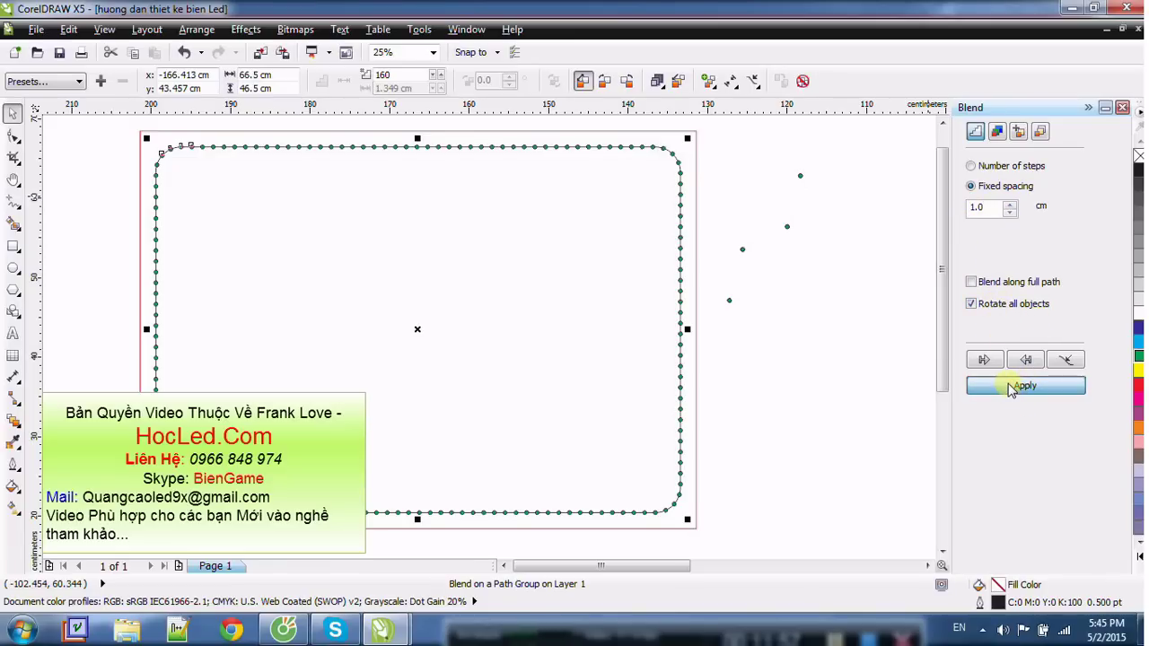
{"action": "left_click", "coordinate": [1009, 386]}
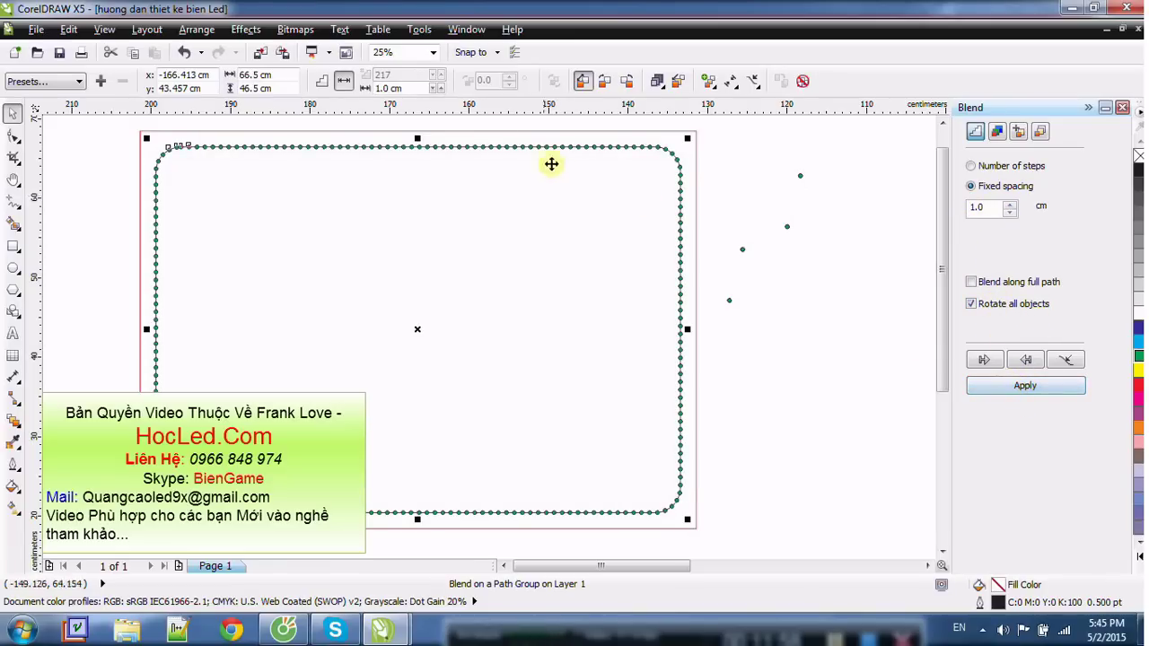
Step: Examine the spacing of the green circles along the panel's edges and rounded corners, including where the row starts and ends
{"action": "left_click_drag", "start_coordinate": [126, 134], "coordinate": [847, 266]}
{"action": "left_click", "coordinate": [844, 264]}
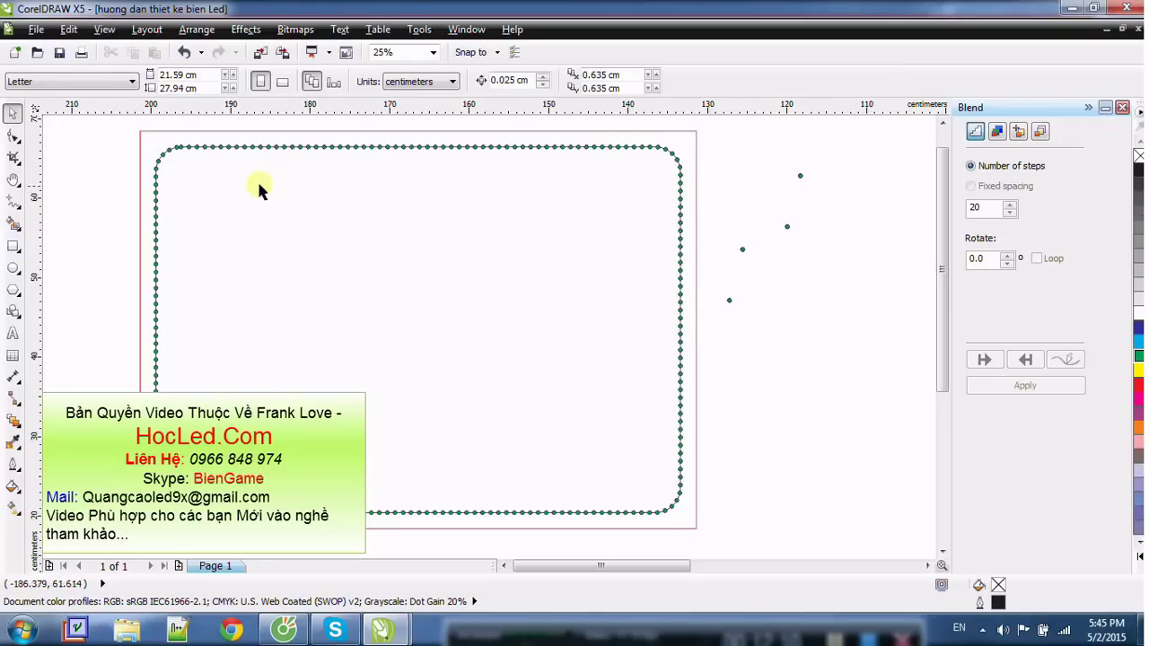
{"action": "scroll", "coordinate": [639, 161], "scroll_direction": "up", "scroll_amount": 1}
{"action": "scroll", "coordinate": [639, 162], "scroll_direction": "up", "scroll_amount": 1}
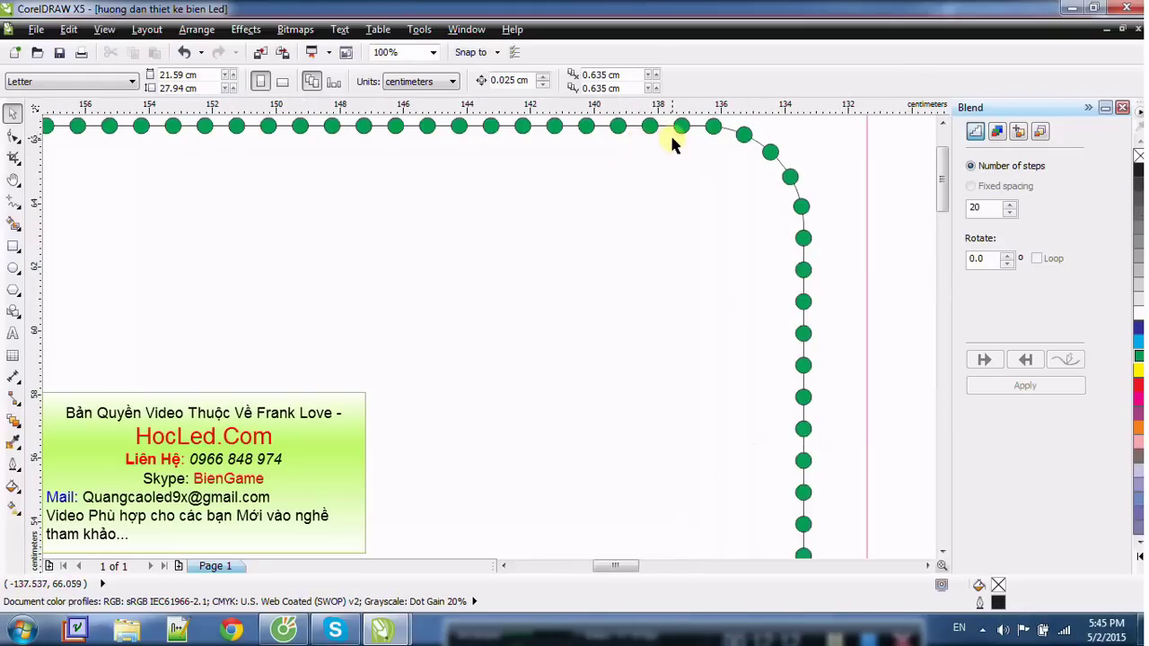
{"action": "scroll", "coordinate": [673, 141], "scroll_direction": "up", "scroll_amount": 1}
{"action": "scroll", "coordinate": [672, 141], "scroll_direction": "down", "scroll_amount": 2}
{"action": "scroll", "coordinate": [577, 167], "scroll_direction": "down", "scroll_amount": 1}
{"action": "scroll", "coordinate": [403, 129], "scroll_direction": "up", "scroll_amount": 2}
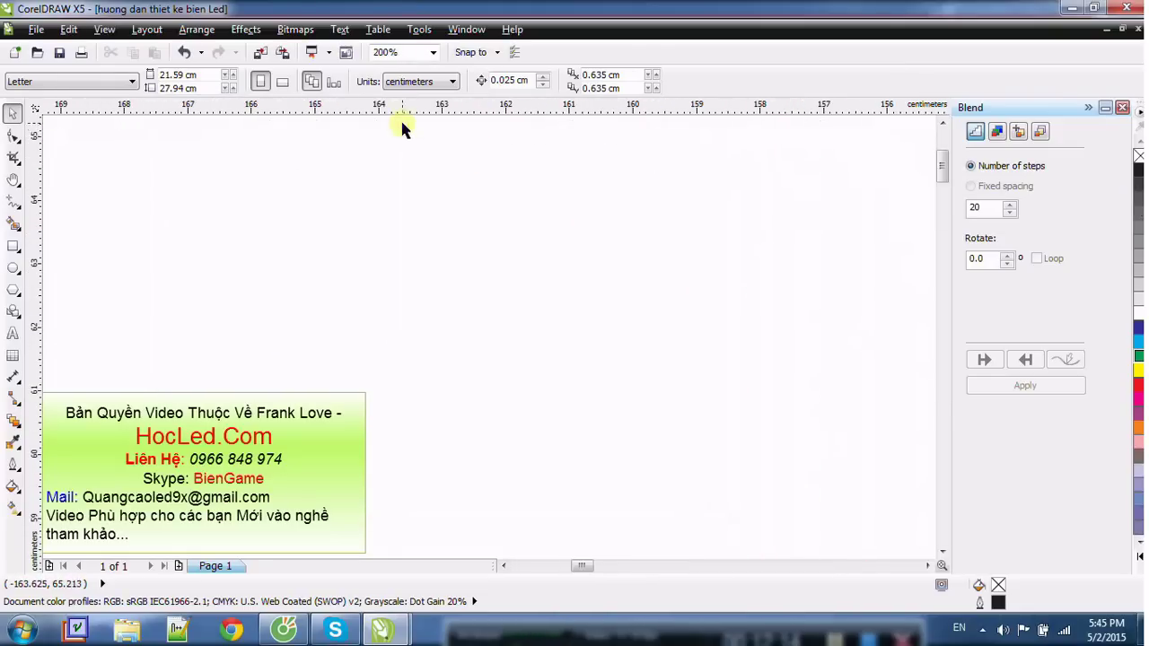
{"action": "scroll", "coordinate": [403, 179], "scroll_direction": "down", "scroll_amount": 2}
{"action": "scroll", "coordinate": [409, 121], "scroll_direction": "up", "scroll_amount": 1}
{"action": "scroll", "coordinate": [407, 120], "scroll_direction": "up", "scroll_amount": 2}
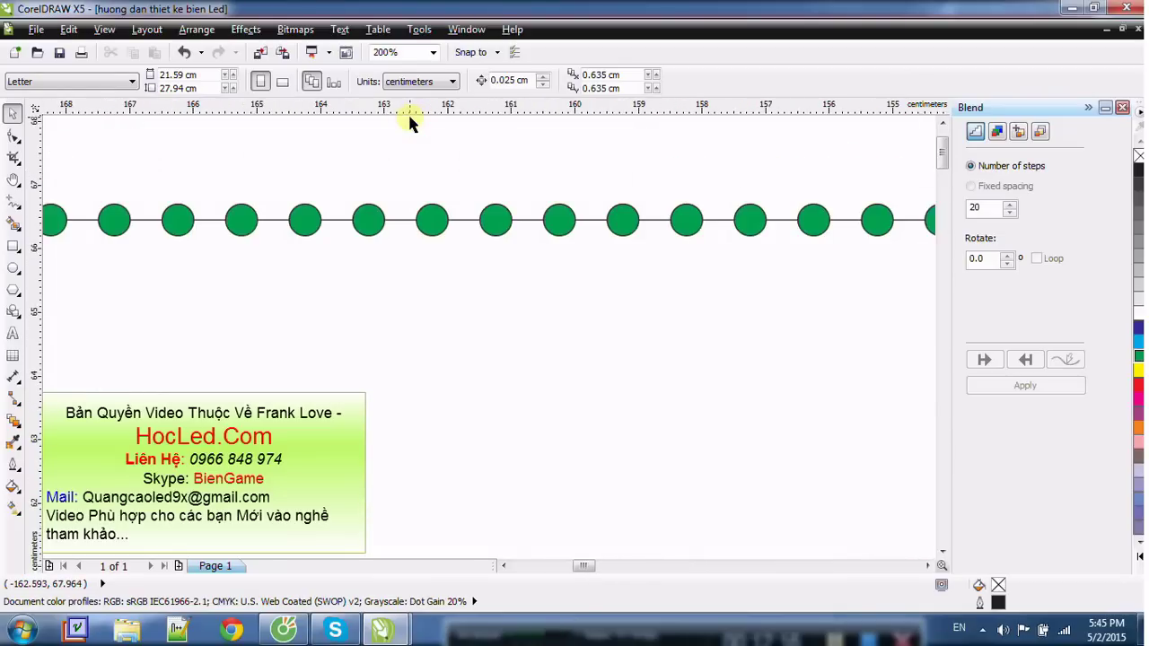
{"action": "scroll", "coordinate": [403, 149], "scroll_direction": "down", "scroll_amount": 5}
{"action": "scroll", "coordinate": [403, 239], "scroll_direction": "up", "scroll_amount": 4}
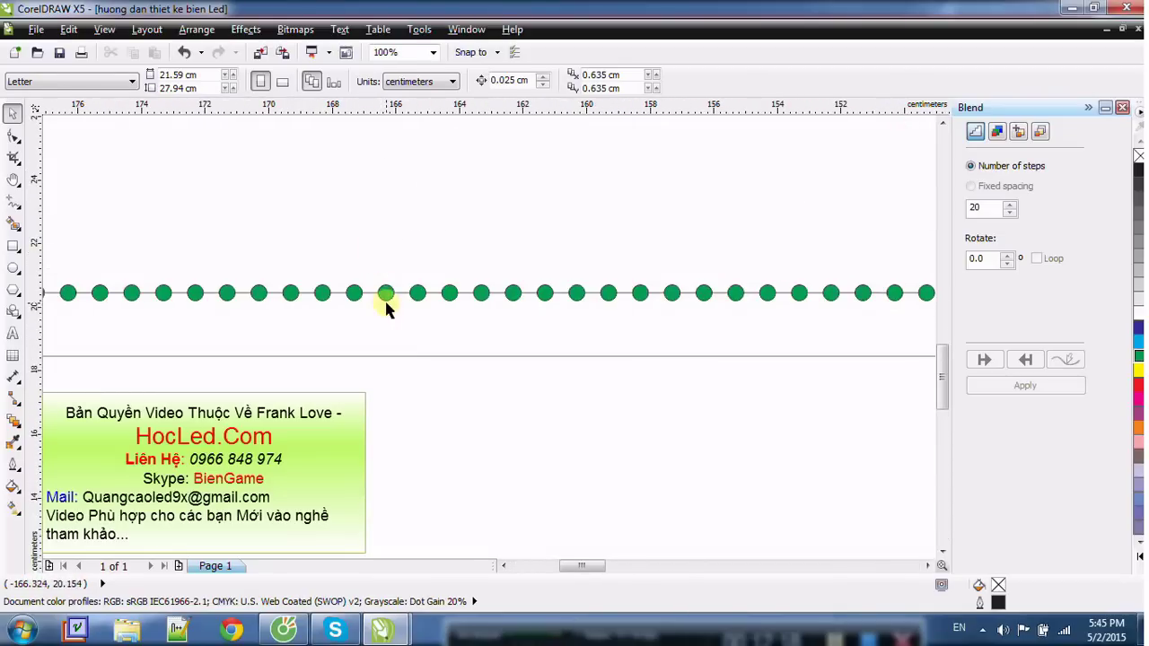
{"action": "scroll", "coordinate": [386, 302], "scroll_direction": "up", "scroll_amount": 2}
{"action": "scroll", "coordinate": [449, 302], "scroll_direction": "down", "scroll_amount": 5}
{"action": "scroll", "coordinate": [519, 216], "scroll_direction": "up", "scroll_amount": 2}
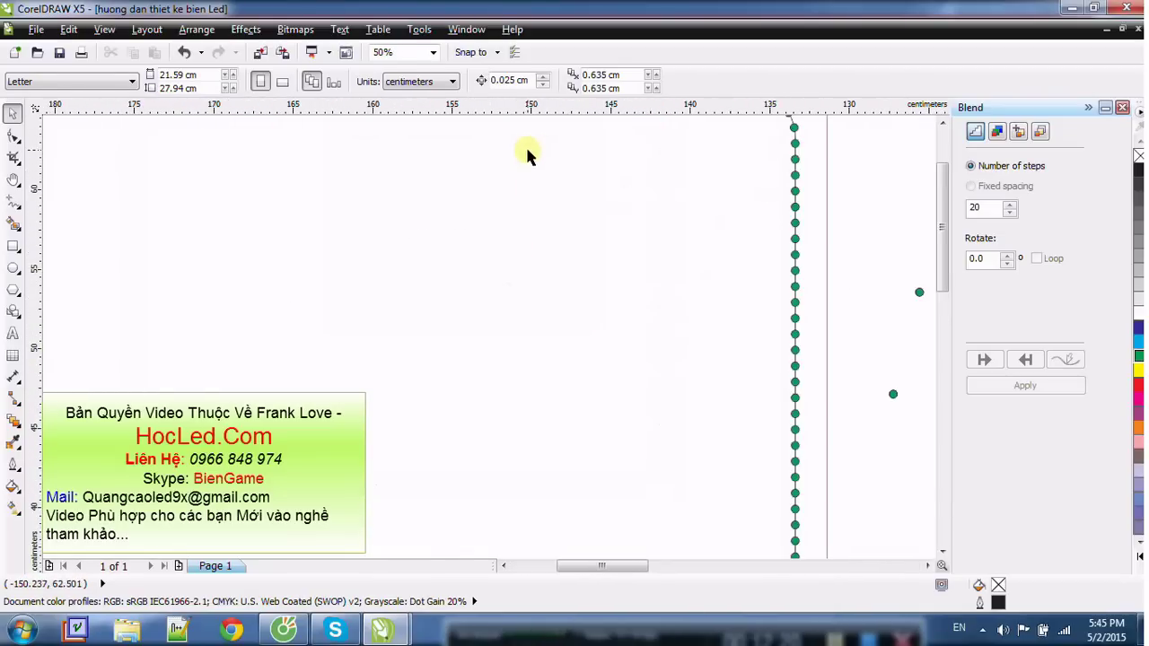
{"action": "scroll", "coordinate": [458, 160], "scroll_direction": "down", "scroll_amount": 3}
{"action": "scroll", "coordinate": [346, 153], "scroll_direction": "up", "scroll_amount": 1}
{"action": "scroll", "coordinate": [341, 142], "scroll_direction": "up", "scroll_amount": 3}
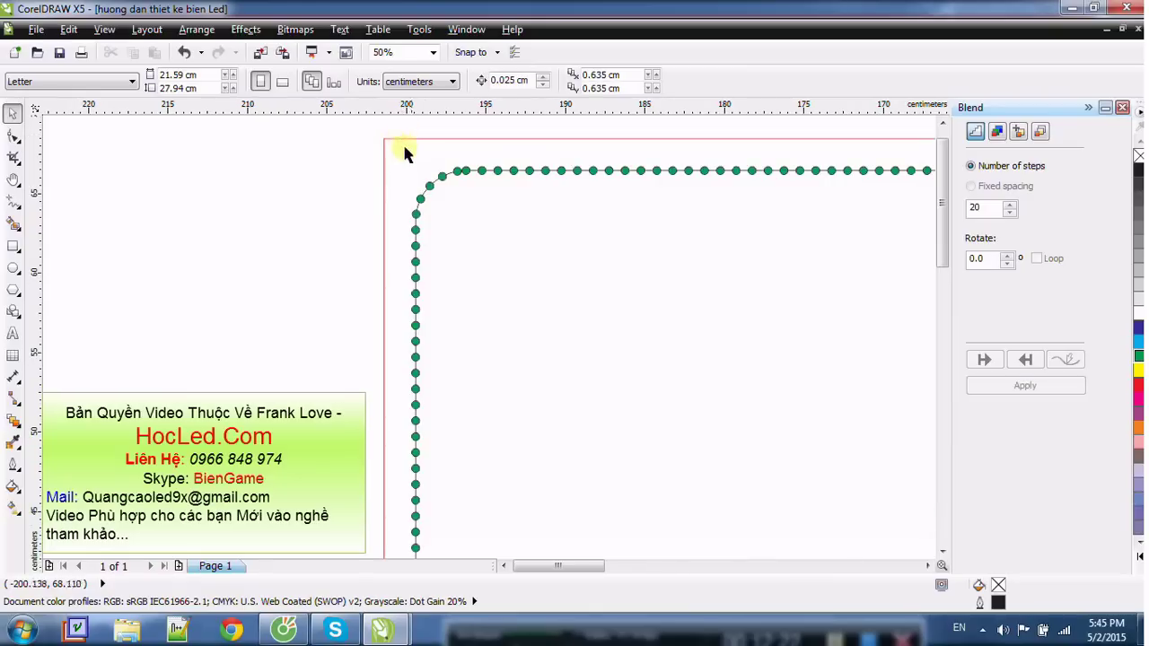
{"action": "scroll", "coordinate": [474, 177], "scroll_direction": "up", "scroll_amount": 2}
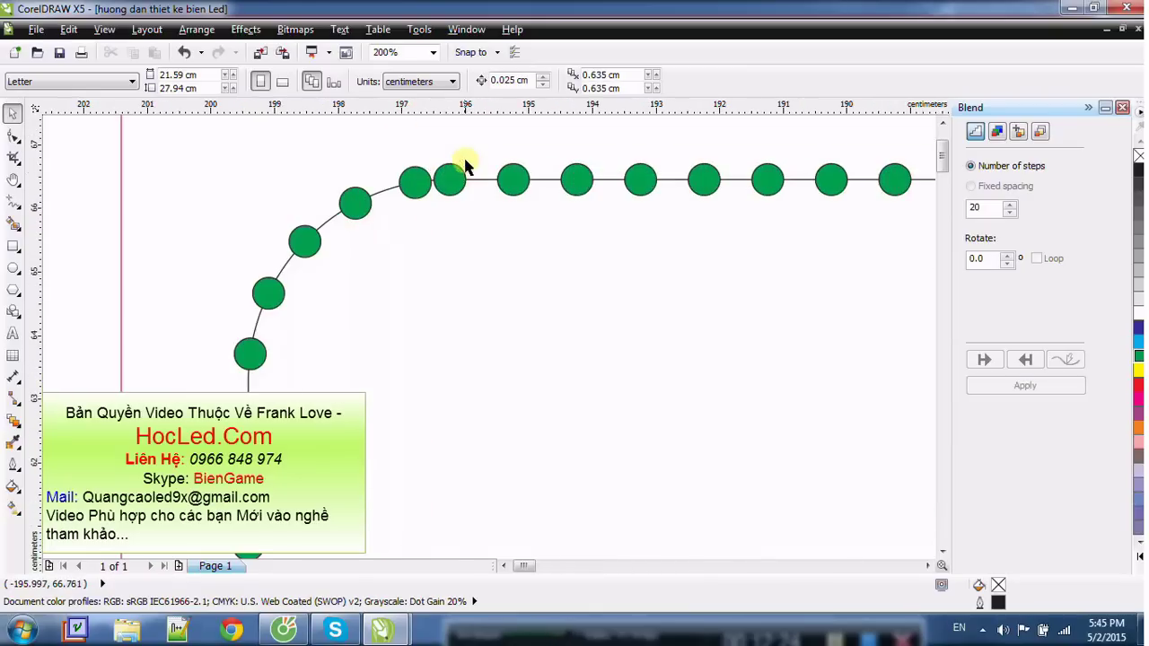
Step: Try to delete one of the two overlapping control circles near the panel's upper-left corner, then undo the deletions
{"action": "left_click", "coordinate": [412, 179]}
{"action": "left_click_drag", "start_coordinate": [430, 179], "coordinate": [400, 199]}
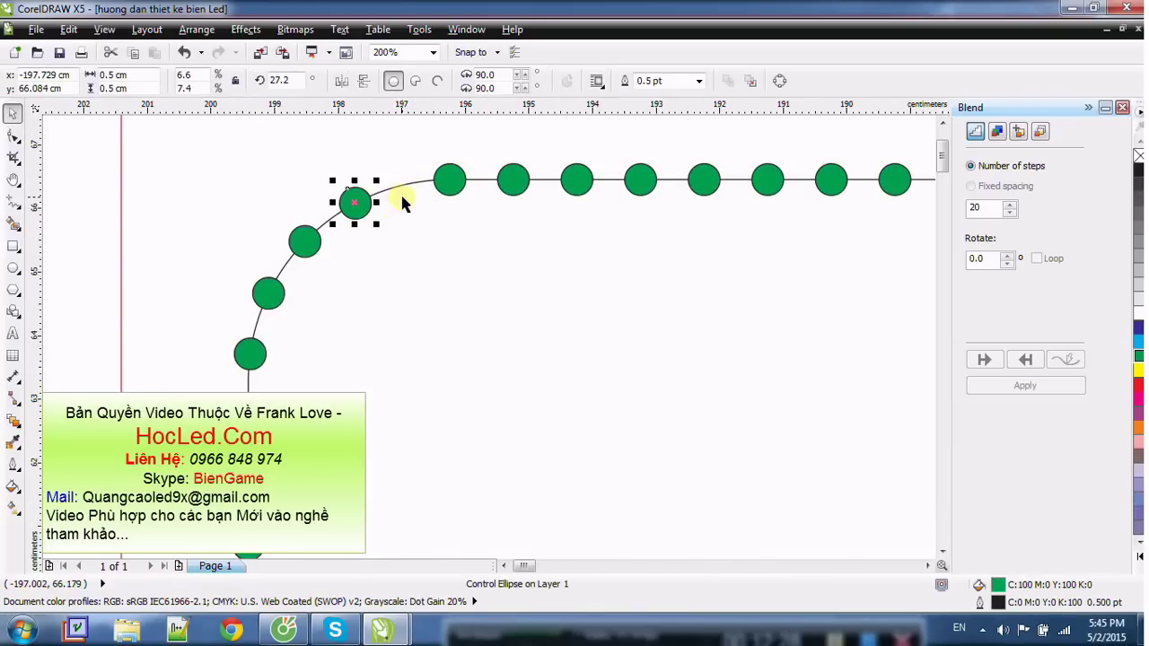
{"action": "key", "text": "Delete"}
{"action": "key", "text": "ctrl+z"}
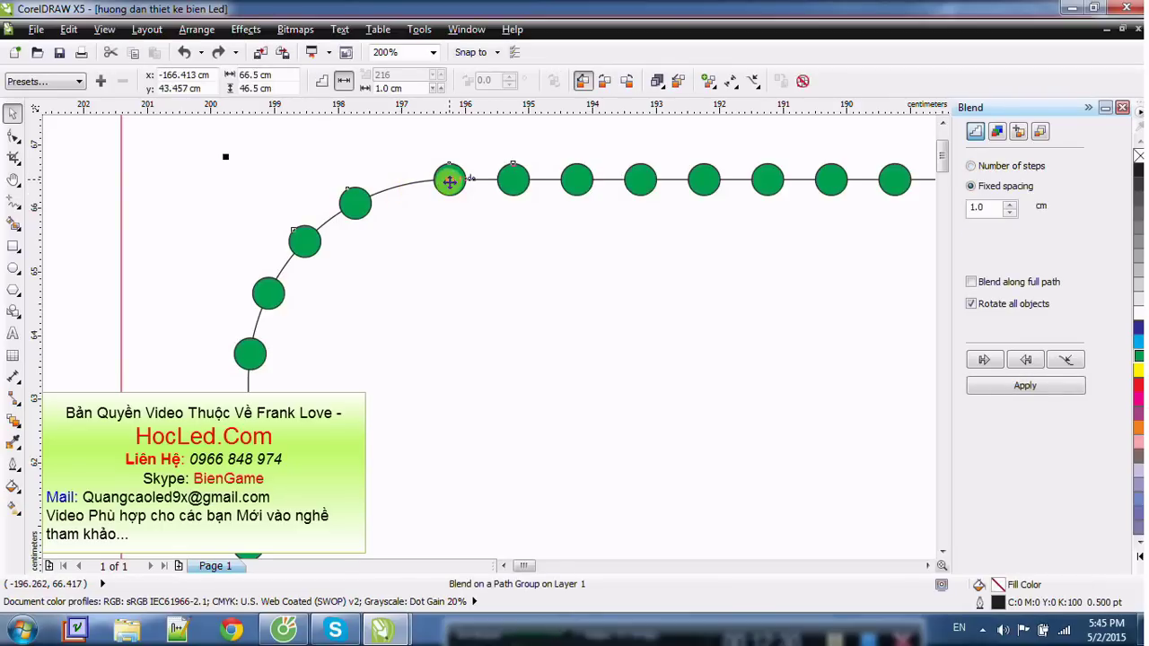
{"action": "key", "text": "ctrl+z"}
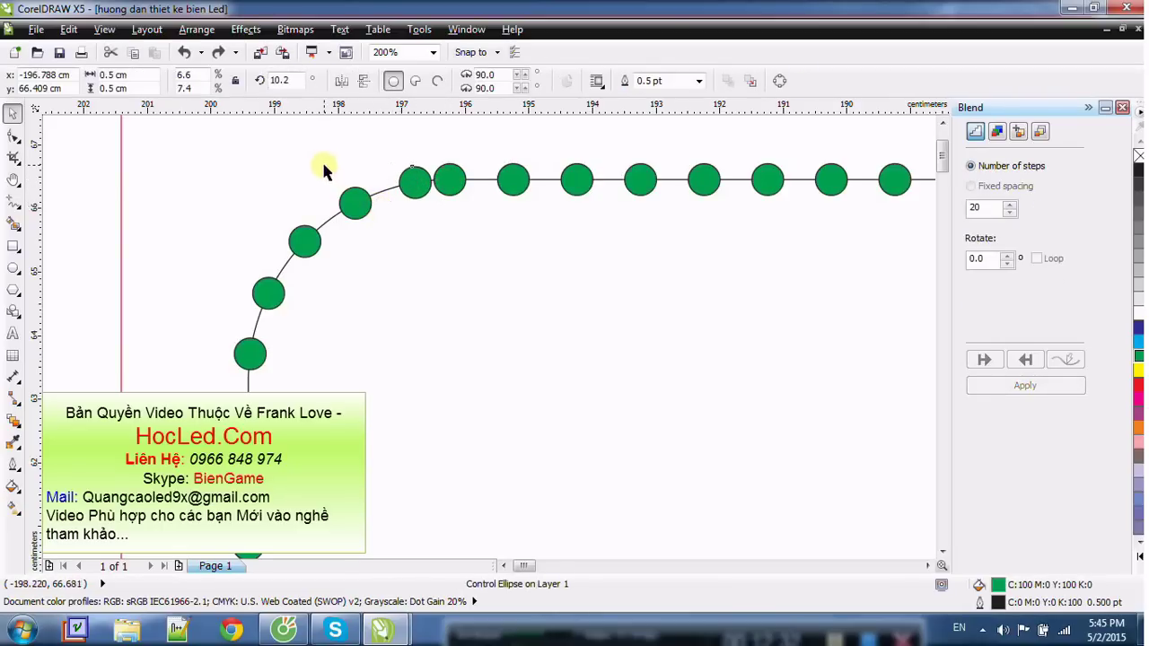
{"action": "left_click", "coordinate": [409, 182]}
{"action": "key", "text": "Delete"}
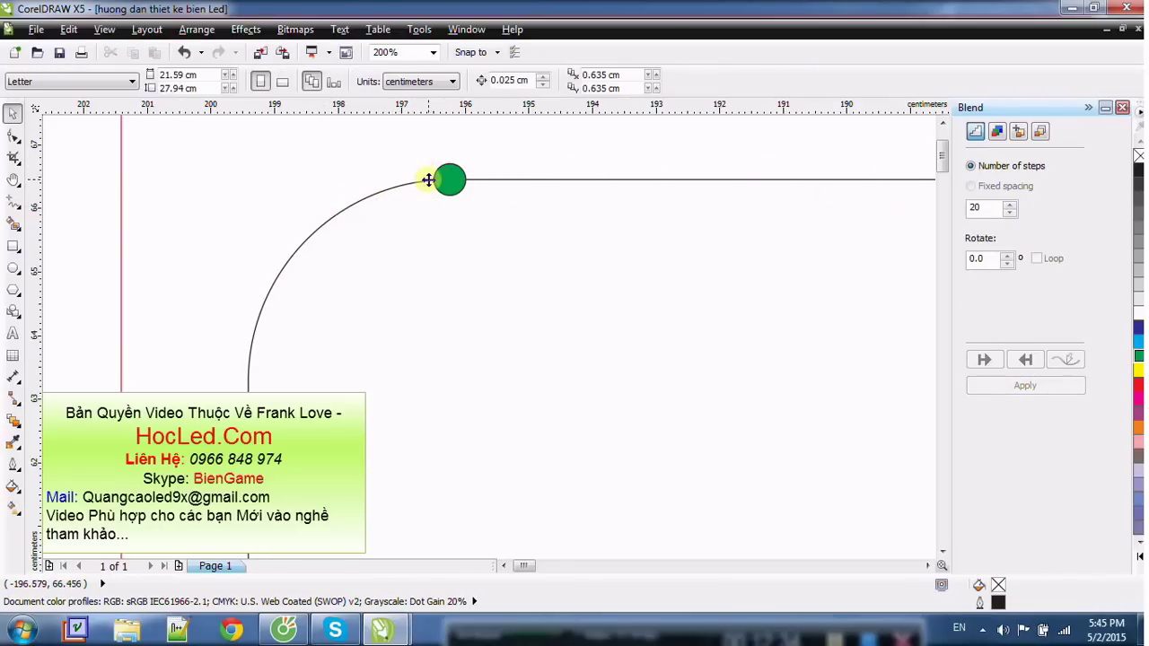
{"action": "key", "text": "ctrl+z"}
{"action": "key", "text": "ctrl+z"}
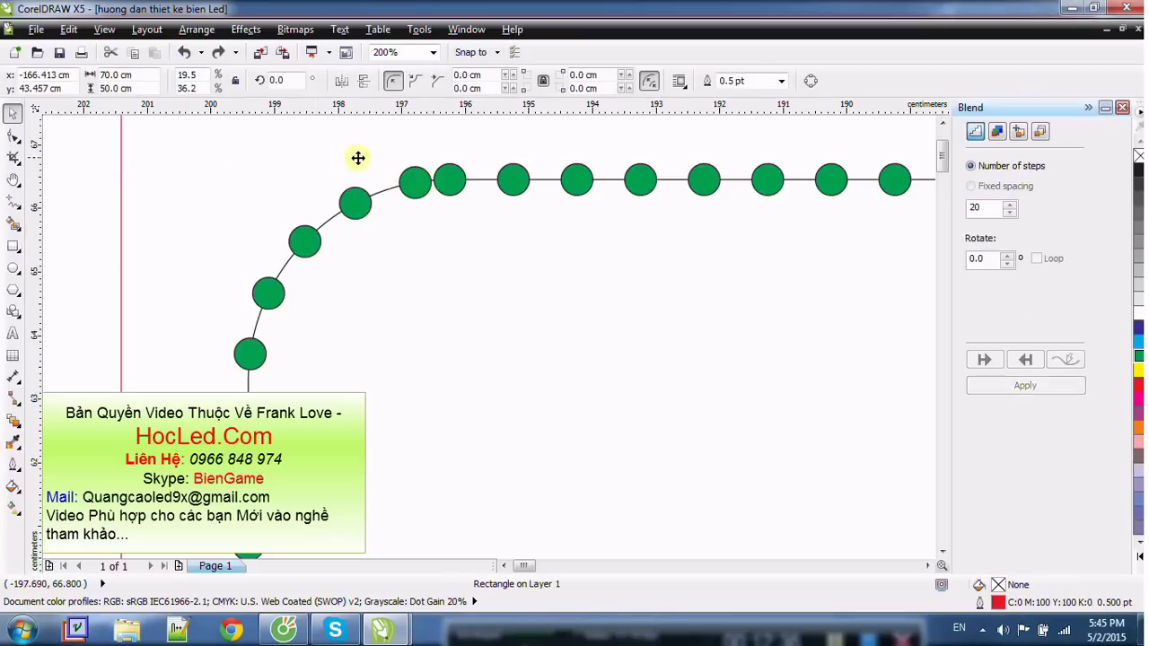
{"action": "key", "text": "Delete"}
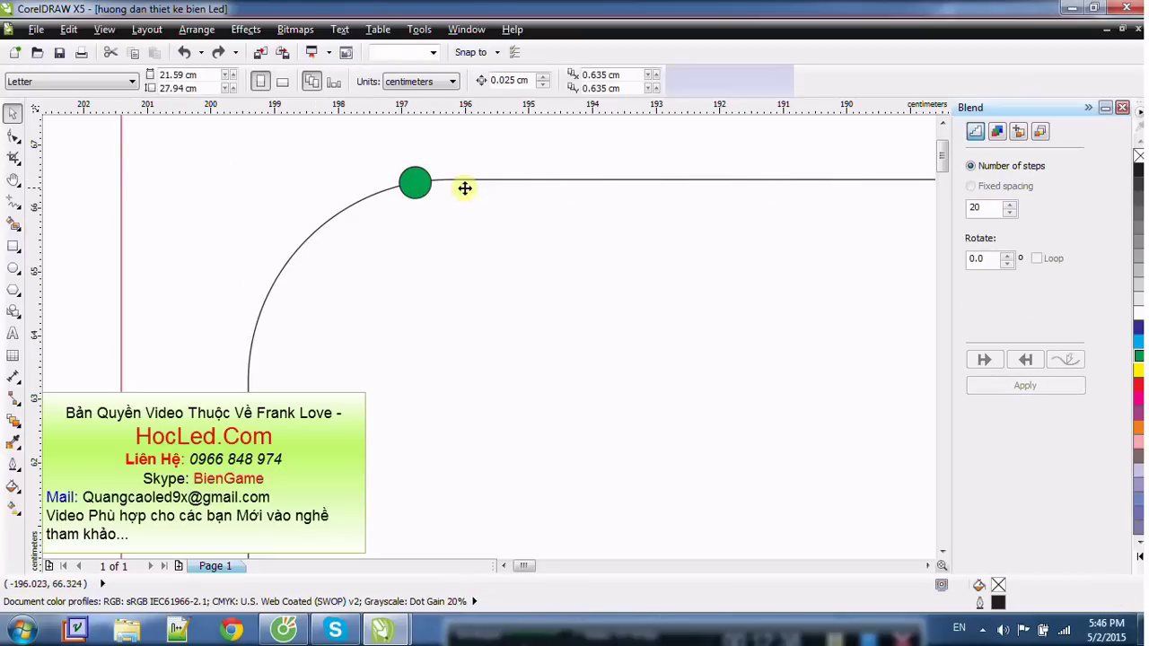
{"action": "key", "text": "ctrl+z"}
{"action": "key", "text": "ctrl+z"}
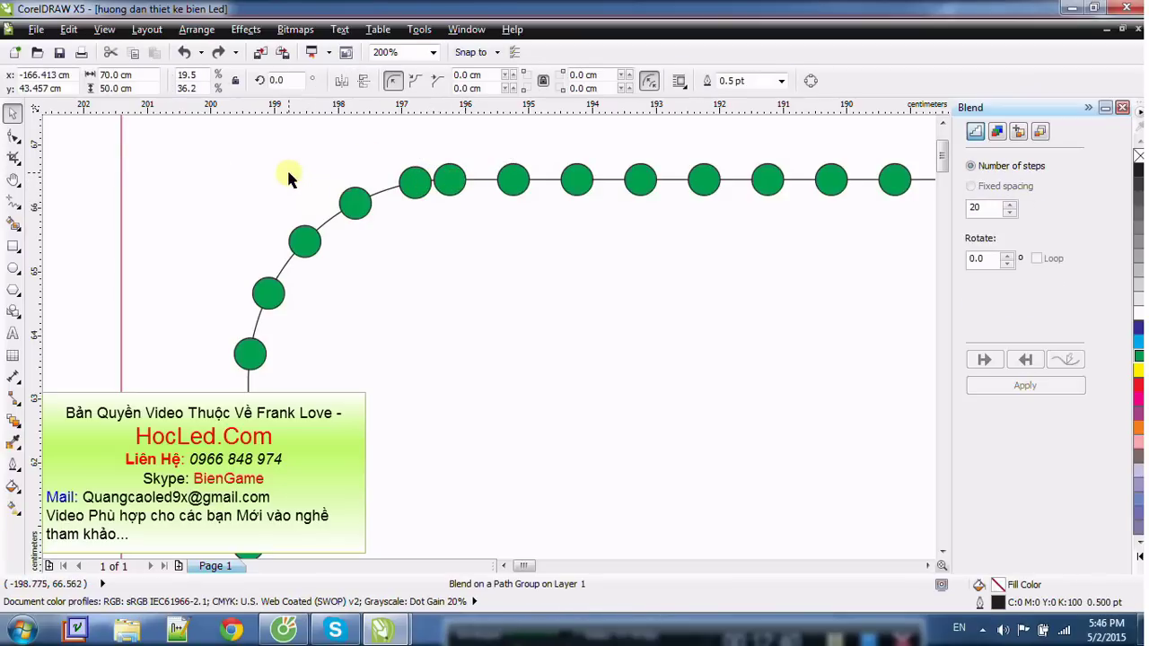
Step: Select the sign artwork and break the circle blend apart from its path
{"action": "scroll", "coordinate": [288, 184], "scroll_direction": "down", "scroll_amount": 7}
{"action": "left_click_drag", "start_coordinate": [189, 167], "coordinate": [577, 379]}
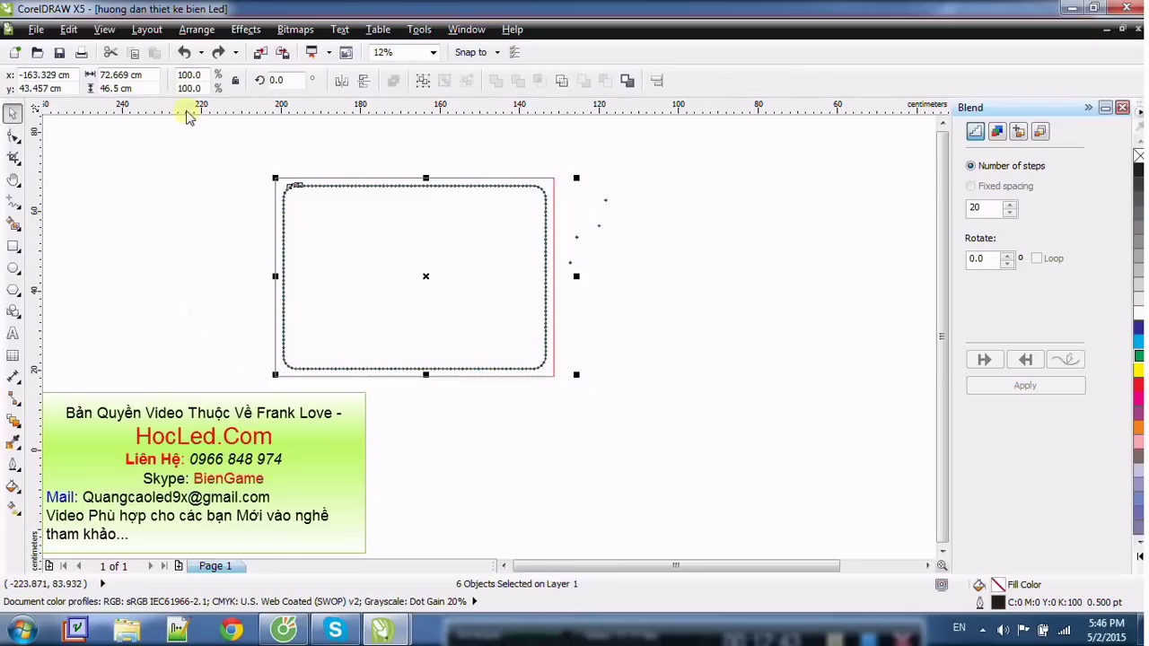
{"action": "left_click", "coordinate": [194, 30]}
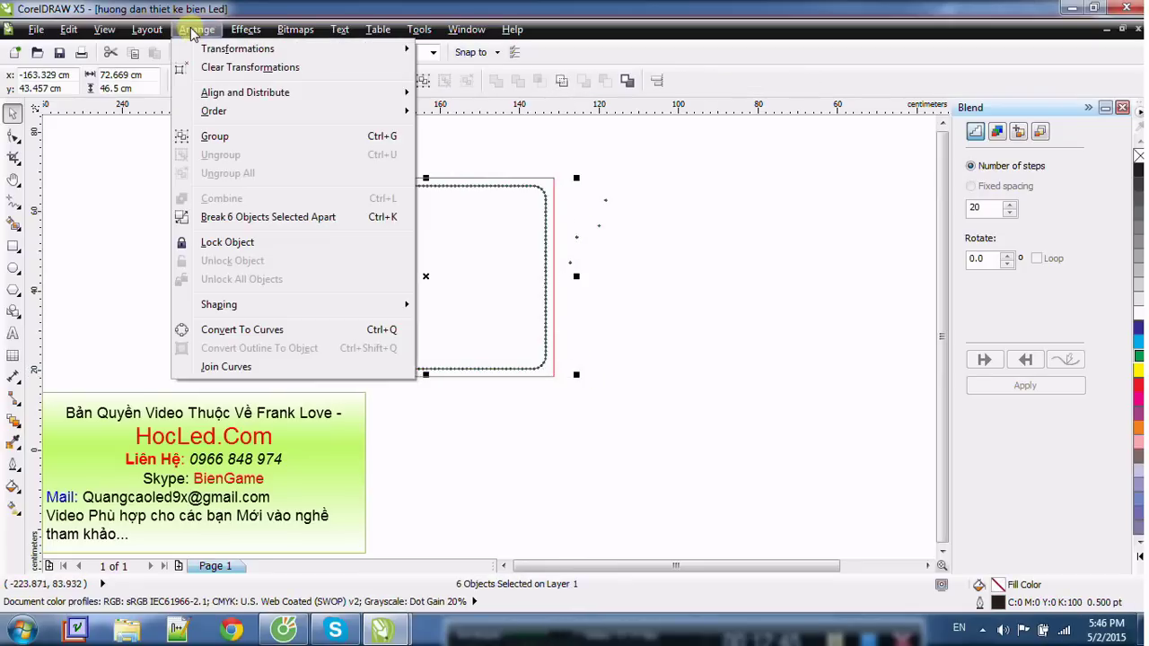
{"action": "left_click", "coordinate": [314, 219]}
{"action": "left_click", "coordinate": [259, 149]}
{"action": "scroll", "coordinate": [372, 192], "scroll_direction": "up", "scroll_amount": 3}
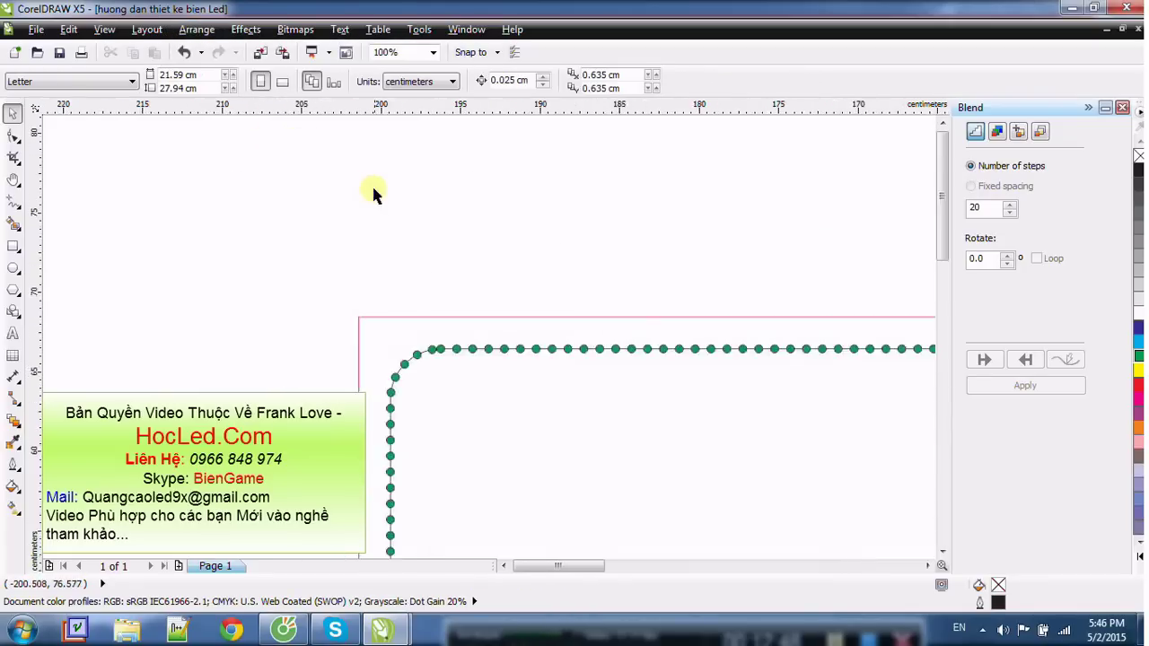
{"action": "scroll", "coordinate": [348, 206], "scroll_direction": "down", "scroll_amount": 5}
{"action": "left_click_drag", "start_coordinate": [303, 171], "coordinate": [566, 320]}
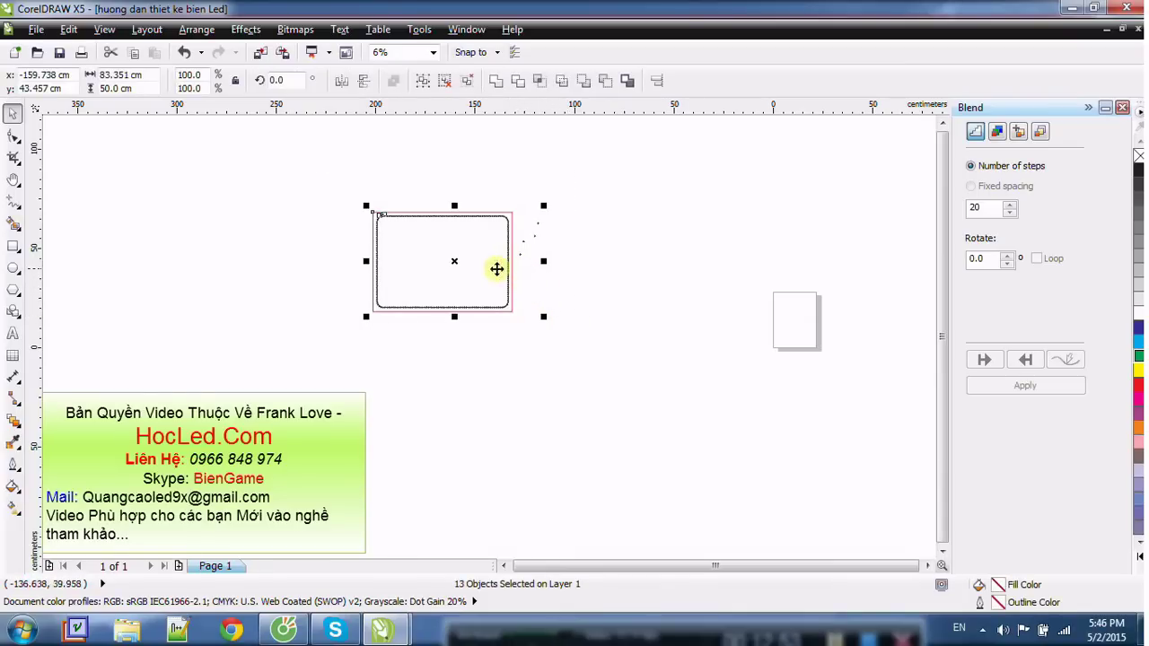
{"action": "left_click", "coordinate": [526, 272]}
{"action": "scroll", "coordinate": [499, 220], "scroll_direction": "up", "scroll_amount": 3}
{"action": "scroll", "coordinate": [499, 220], "scroll_direction": "down", "scroll_amount": 5}
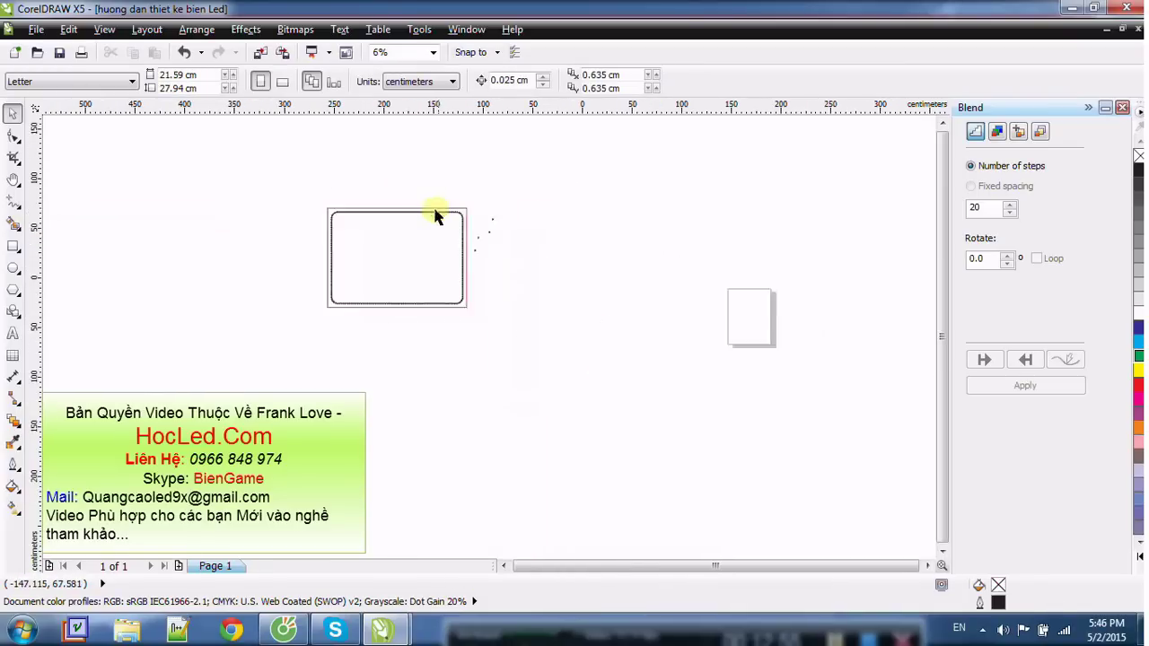
{"action": "left_click_drag", "start_coordinate": [345, 187], "coordinate": [454, 287]}
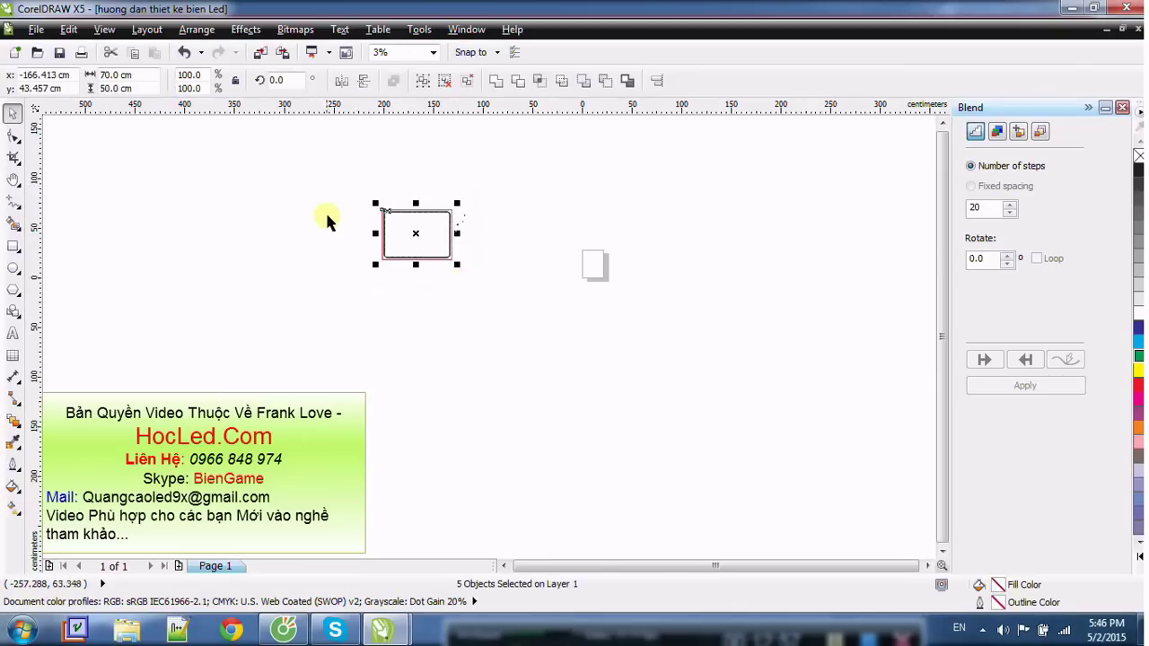
Step: Delete the overlapping circle at the start of the top row beside the panel's upper-left corner
{"action": "scroll", "coordinate": [326, 221], "scroll_direction": "up", "scroll_amount": 6}
{"action": "scroll", "coordinate": [793, 279], "scroll_direction": "down", "scroll_amount": 2}
{"action": "key", "text": "h"}
{"action": "left_click_drag", "start_coordinate": [793, 279], "coordinate": [320, 241]}
{"action": "scroll", "coordinate": [436, 249], "scroll_direction": "up", "scroll_amount": 5}
{"action": "left_click_drag", "start_coordinate": [436, 248], "coordinate": [325, 126]}
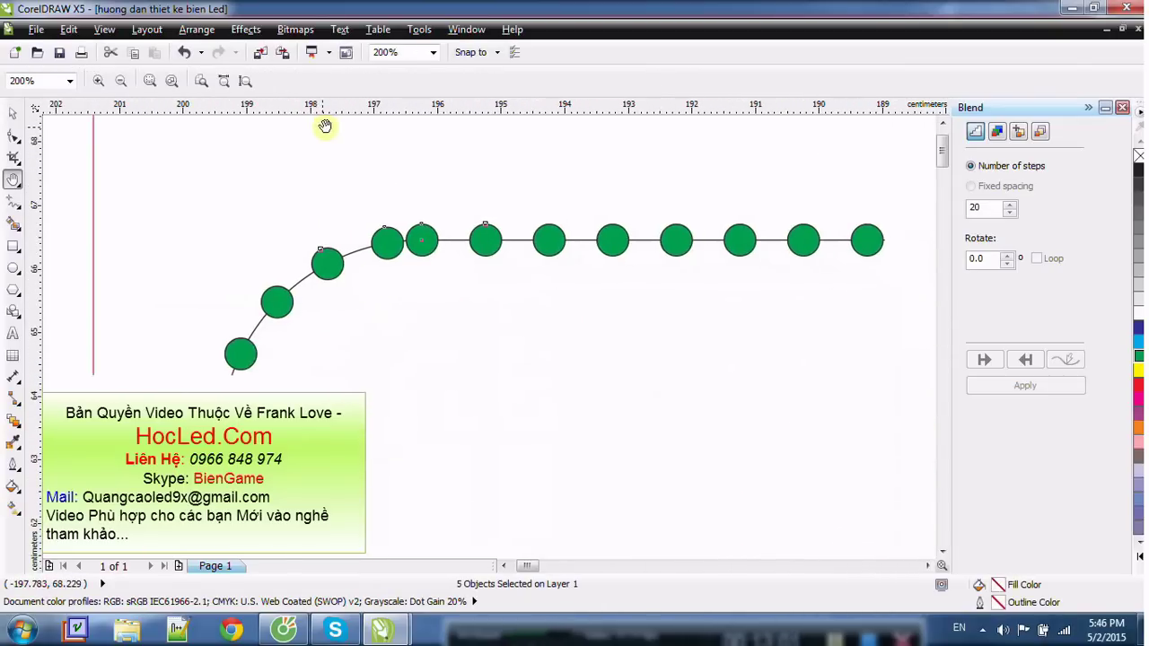
{"action": "left_click", "coordinate": [12, 112]}
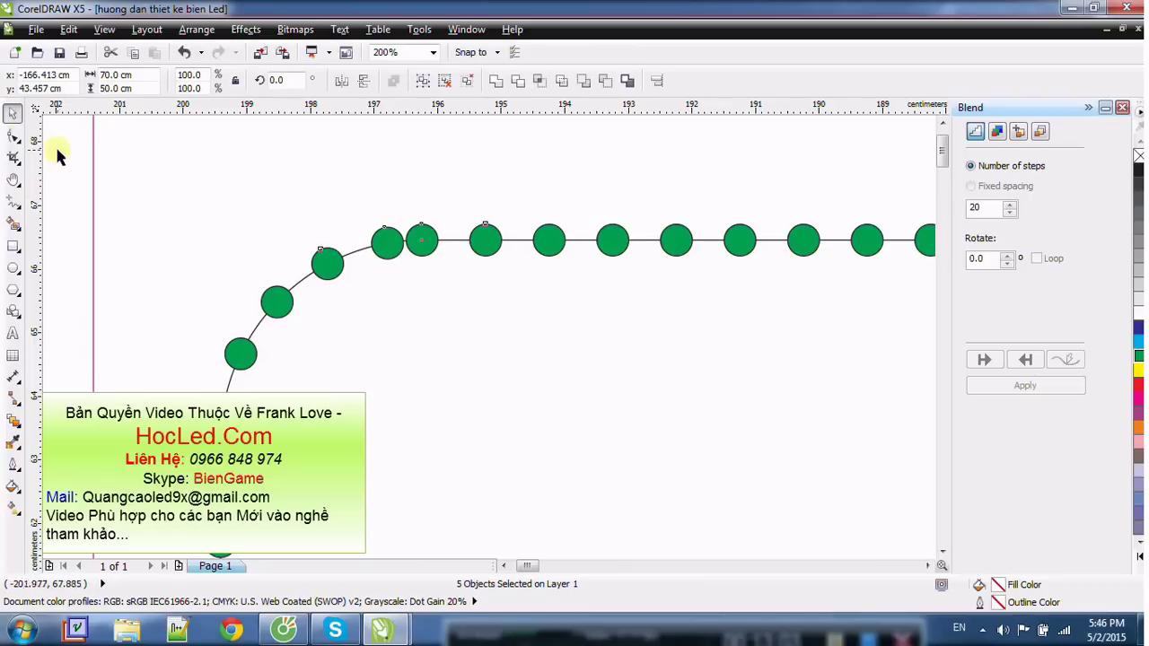
{"action": "left_click", "coordinate": [64, 176]}
{"action": "left_click", "coordinate": [426, 253]}
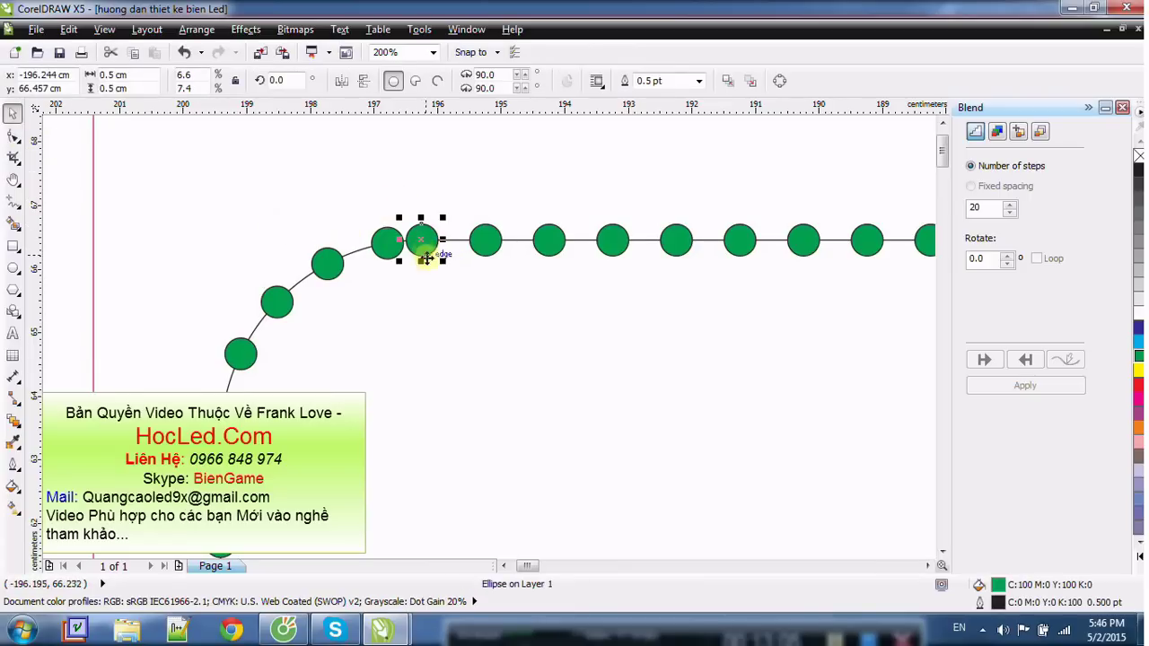
{"action": "key", "text": "Delete"}
{"action": "scroll", "coordinate": [428, 249], "scroll_direction": "down", "scroll_amount": 1}
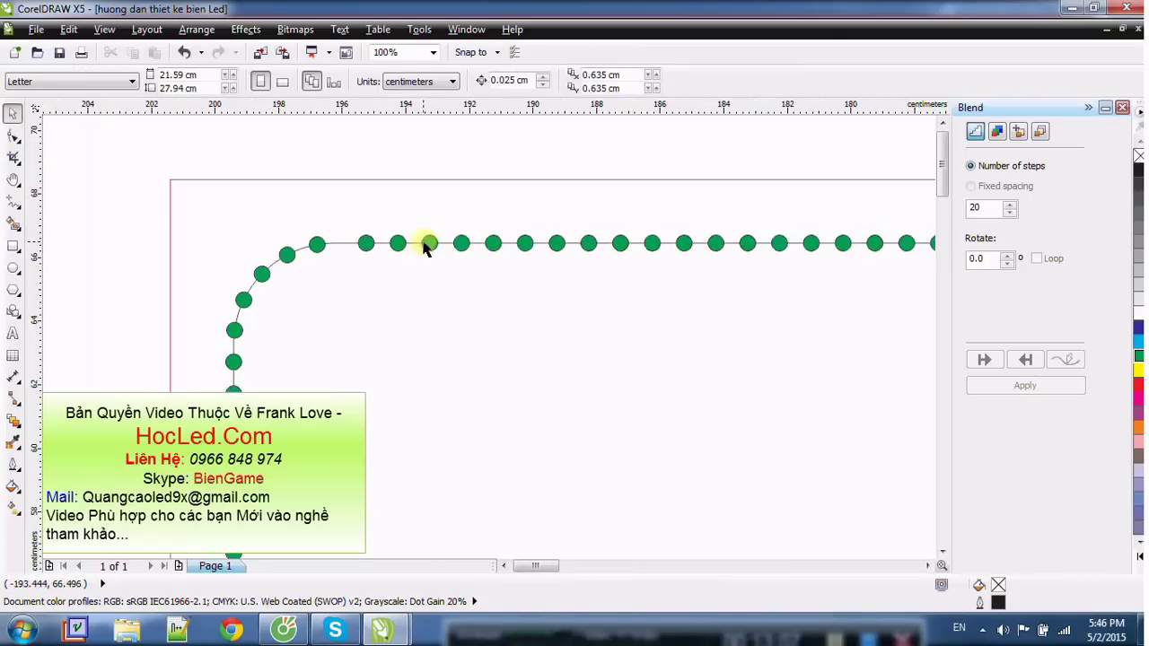
Step: Move the end circle at the upper-left corner toward the gap in the top row and undo the accidental group move
{"action": "scroll", "coordinate": [333, 244], "scroll_direction": "up", "scroll_amount": 2}
{"action": "scroll", "coordinate": [296, 287], "scroll_direction": "down", "scroll_amount": 1}
{"action": "scroll", "coordinate": [285, 303], "scroll_direction": "up", "scroll_amount": 1}
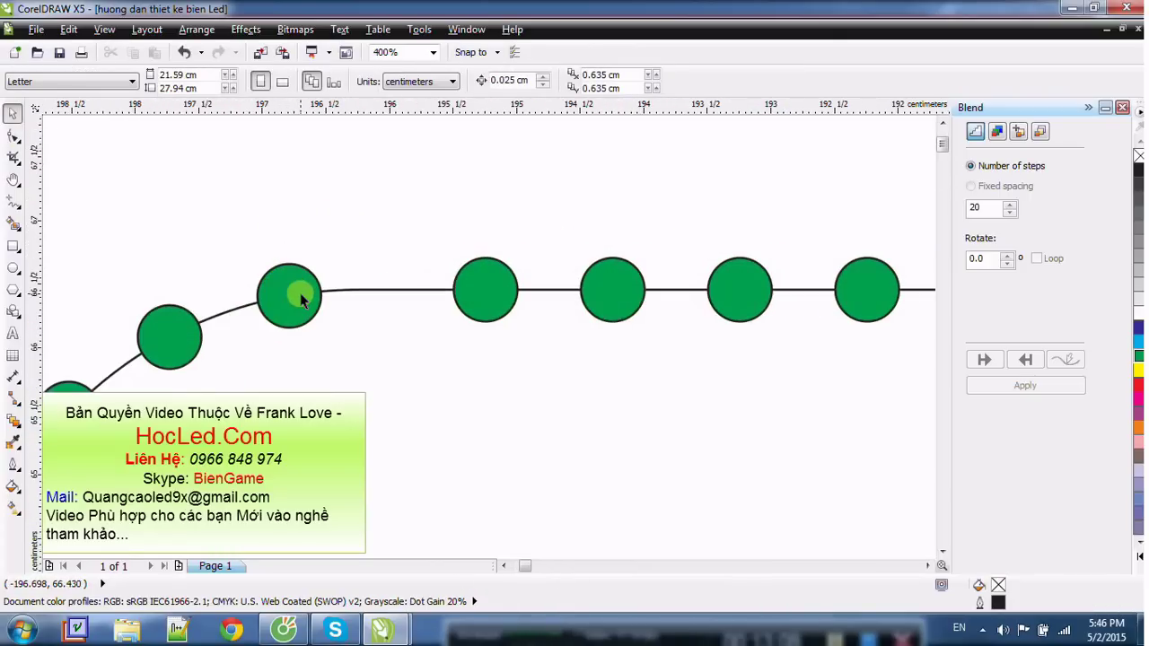
{"action": "left_click", "coordinate": [313, 296]}
{"action": "left_click_drag", "start_coordinate": [447, 297], "coordinate": [440, 244]}
{"action": "key", "text": "ctrl+z"}
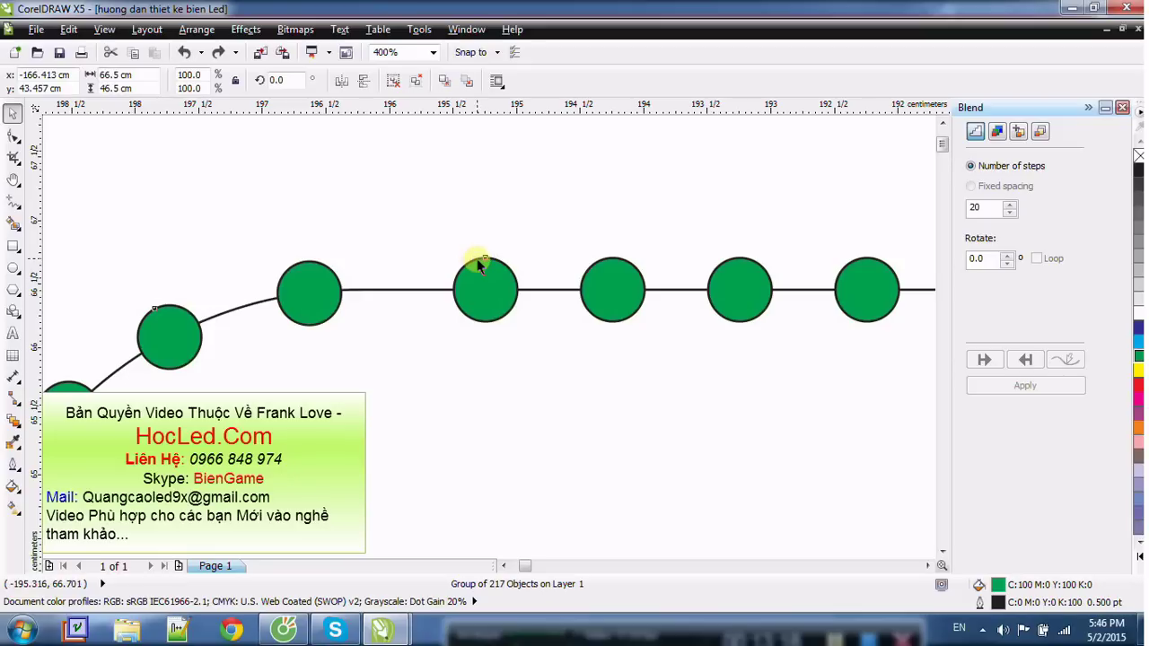
Step: Ungroup the 217 blended circles into individual objects
{"action": "left_click", "coordinate": [196, 28]}
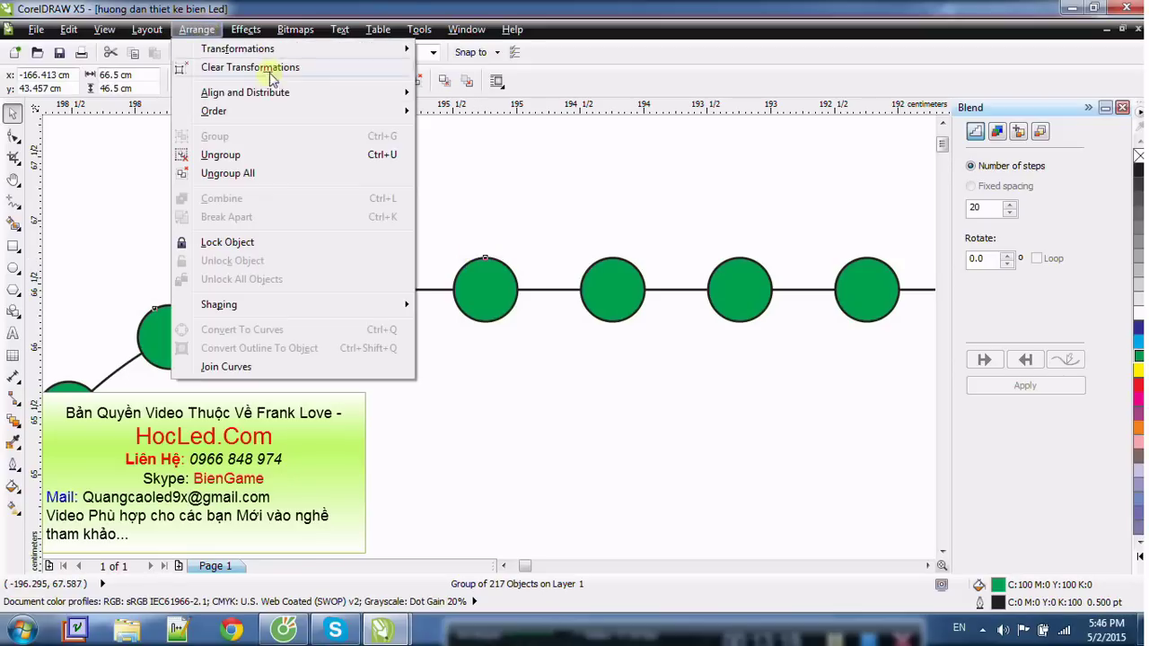
{"action": "left_click", "coordinate": [317, 153]}
{"action": "left_click", "coordinate": [458, 252]}
Step: Move the first two top-row circles toward the upper-left corner to even out the gaps between them
{"action": "left_click", "coordinate": [477, 282]}
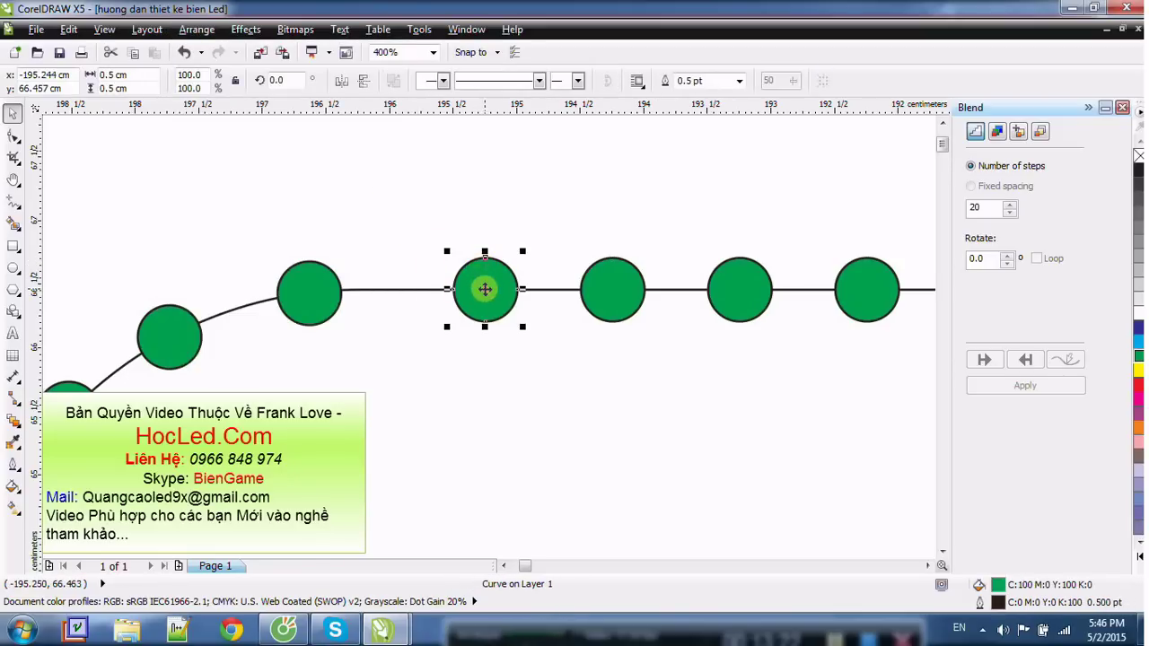
{"action": "left_click_drag", "start_coordinate": [484, 287], "coordinate": [452, 287]}
{"action": "left_click_drag", "start_coordinate": [605, 293], "coordinate": [589, 298]}
{"action": "left_click", "coordinate": [451, 255]}
{"action": "left_click_drag", "start_coordinate": [403, 200], "coordinate": [495, 300]}
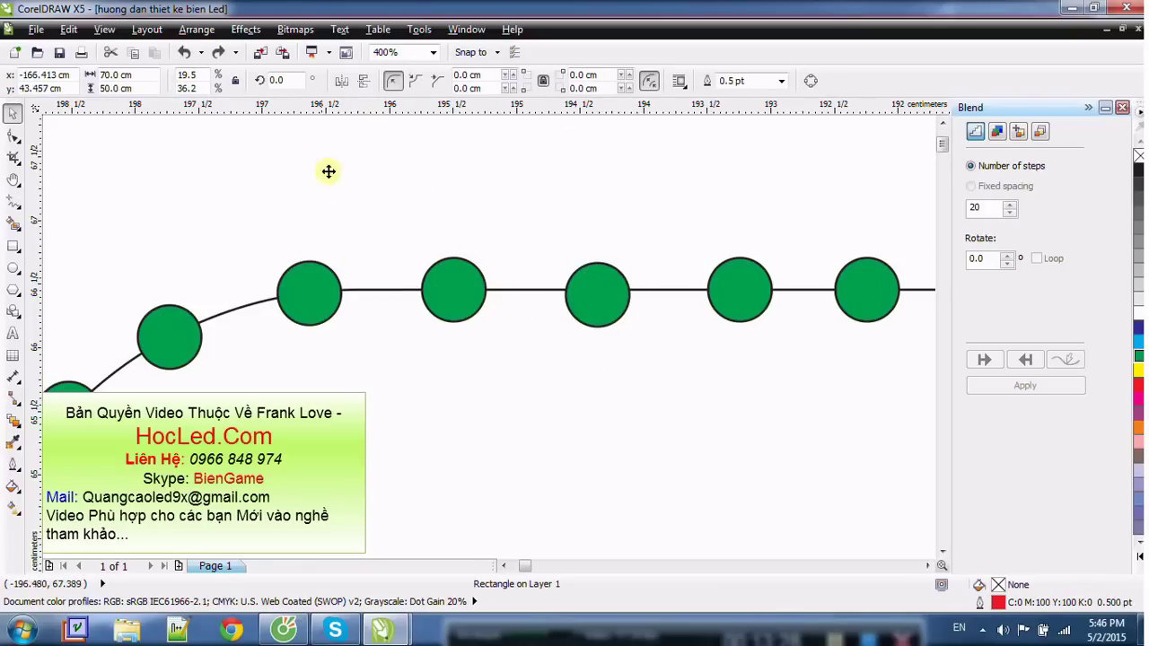
Step: Examine the circle spacing around the panel's upper-left corner and across the whole board
{"action": "scroll", "coordinate": [368, 236], "scroll_direction": "down", "scroll_amount": 3}
{"action": "left_click", "coordinate": [276, 158]}
{"action": "scroll", "coordinate": [134, 200], "scroll_direction": "up", "scroll_amount": 1}
{"action": "left_click_drag", "start_coordinate": [269, 257], "coordinate": [674, 405]}
{"action": "scroll", "coordinate": [612, 267], "scroll_direction": "up", "scroll_amount": 2}
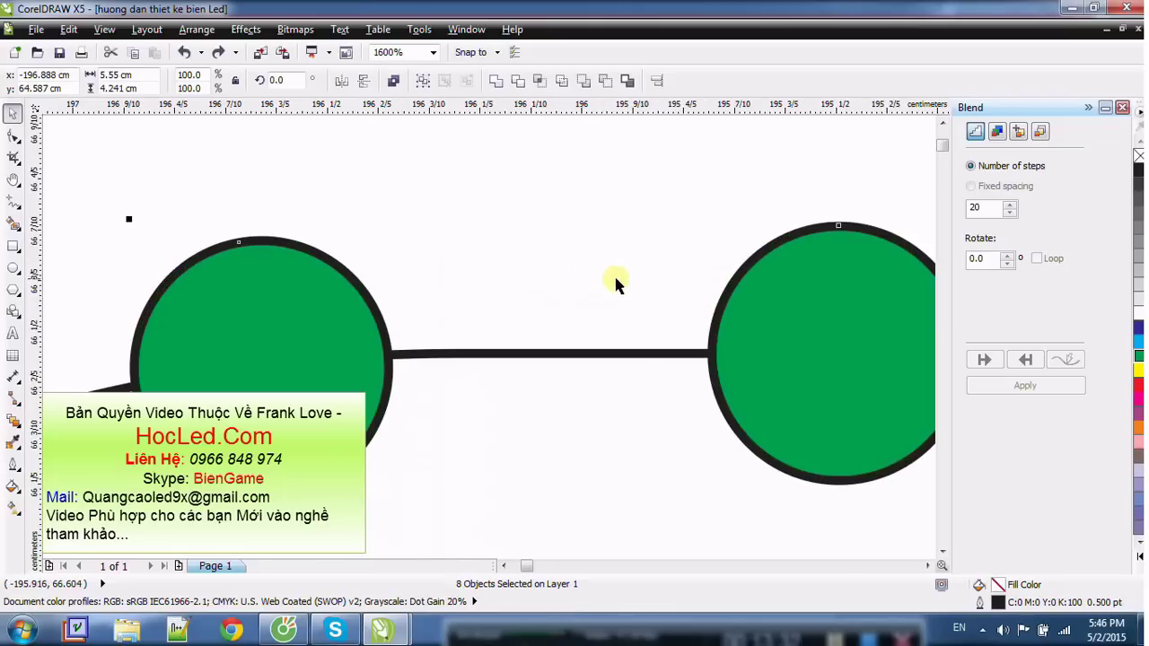
{"action": "scroll", "coordinate": [316, 250], "scroll_direction": "down", "scroll_amount": 1}
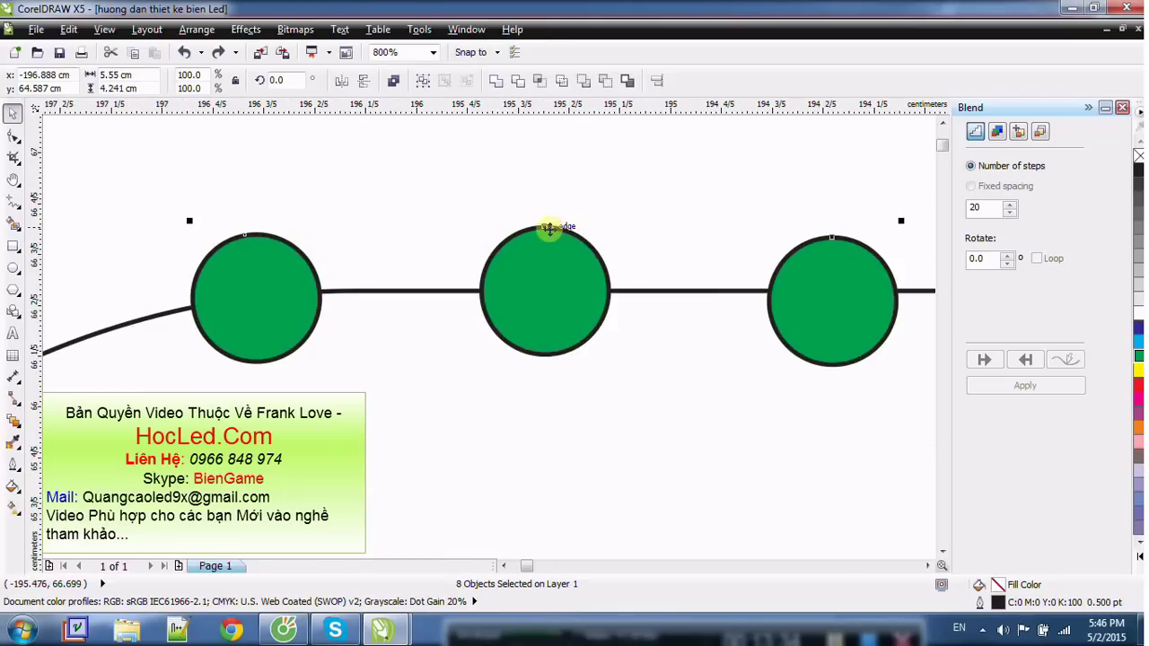
{"action": "scroll", "coordinate": [544, 228], "scroll_direction": "down", "scroll_amount": 2}
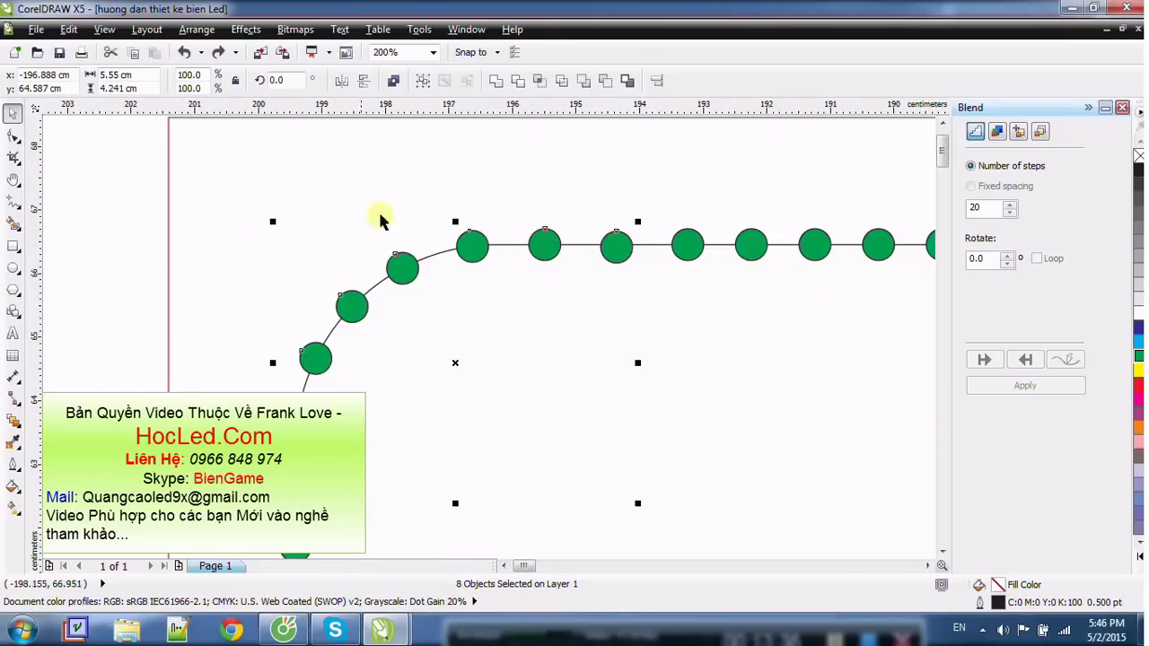
{"action": "left_click", "coordinate": [324, 194]}
{"action": "scroll", "coordinate": [324, 194], "scroll_direction": "down", "scroll_amount": 4}
{"action": "left_click", "coordinate": [730, 464]}
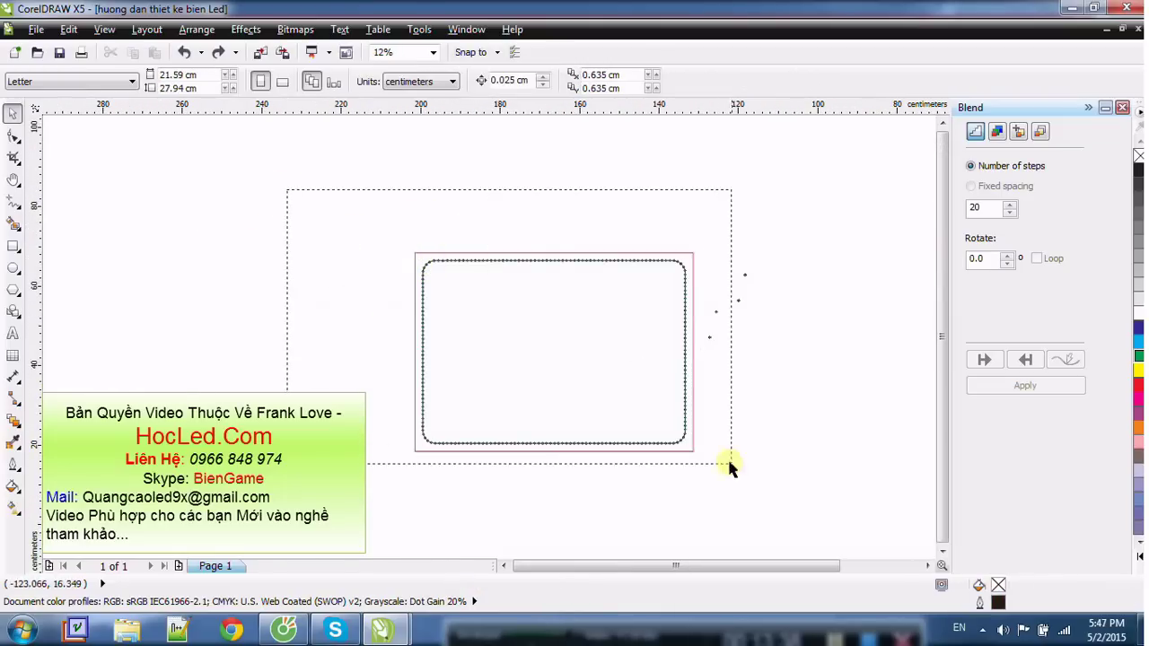
{"action": "left_click", "coordinate": [708, 446]}
{"action": "scroll", "coordinate": [744, 339], "scroll_direction": "up", "scroll_amount": 3}
{"action": "scroll", "coordinate": [428, 333], "scroll_direction": "down", "scroll_amount": 3}
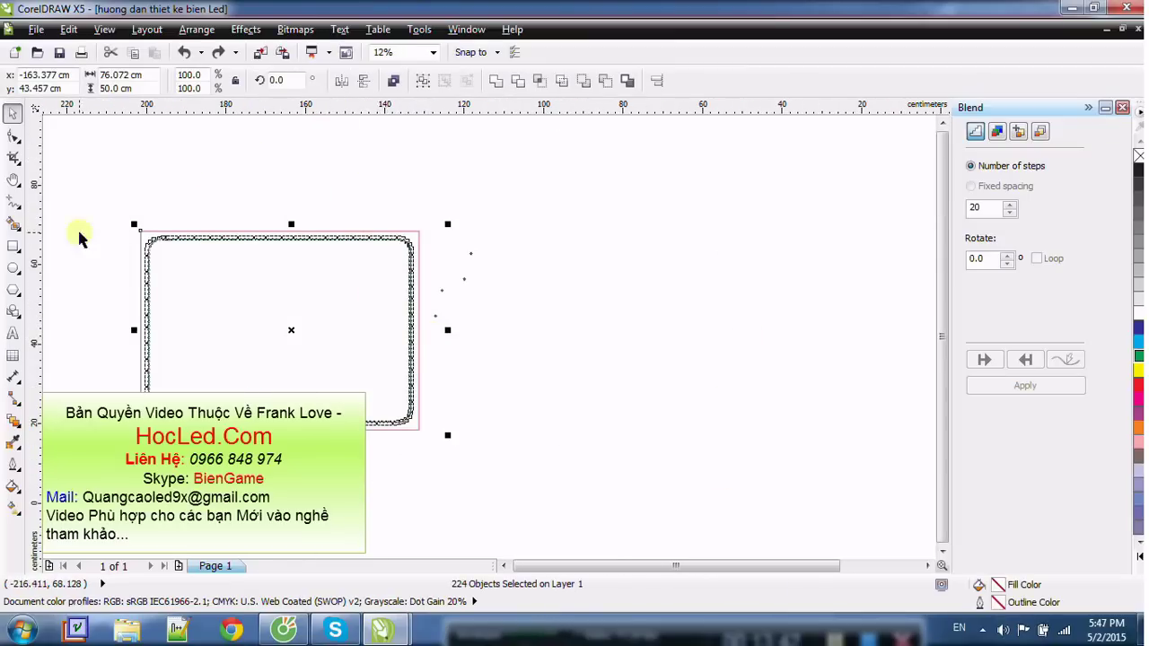
Step: Add the artistic text "Led" in Arial beside the board and enlarge it to about 72 cm wide
{"action": "left_click", "coordinate": [13, 333]}
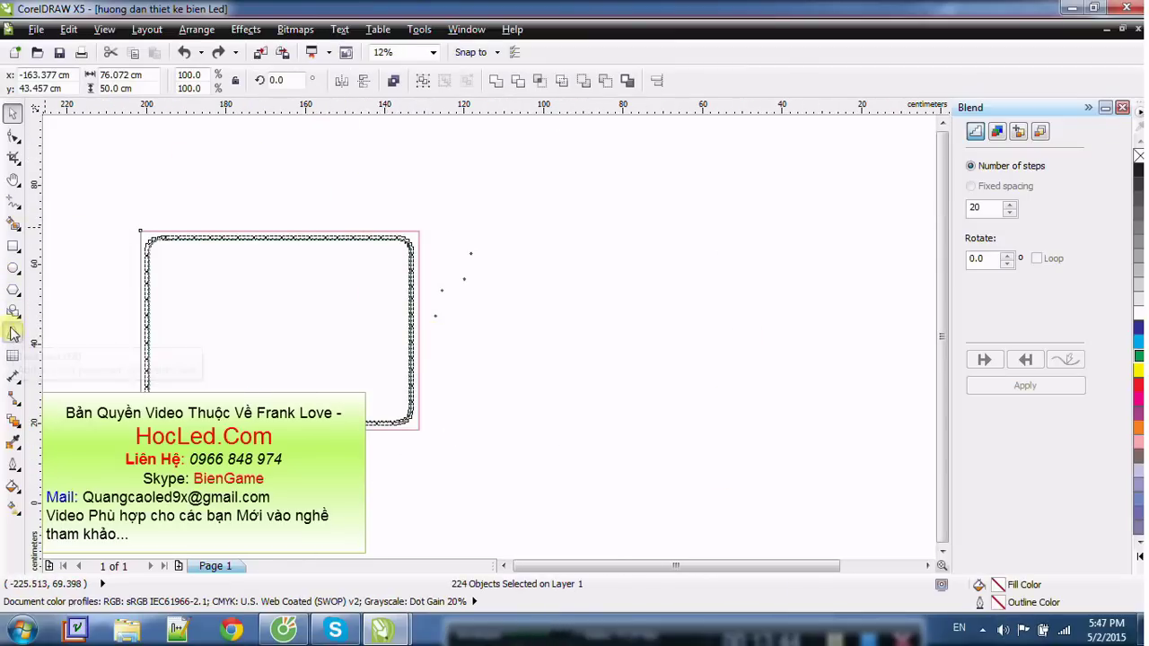
{"action": "left_click", "coordinate": [535, 315]}
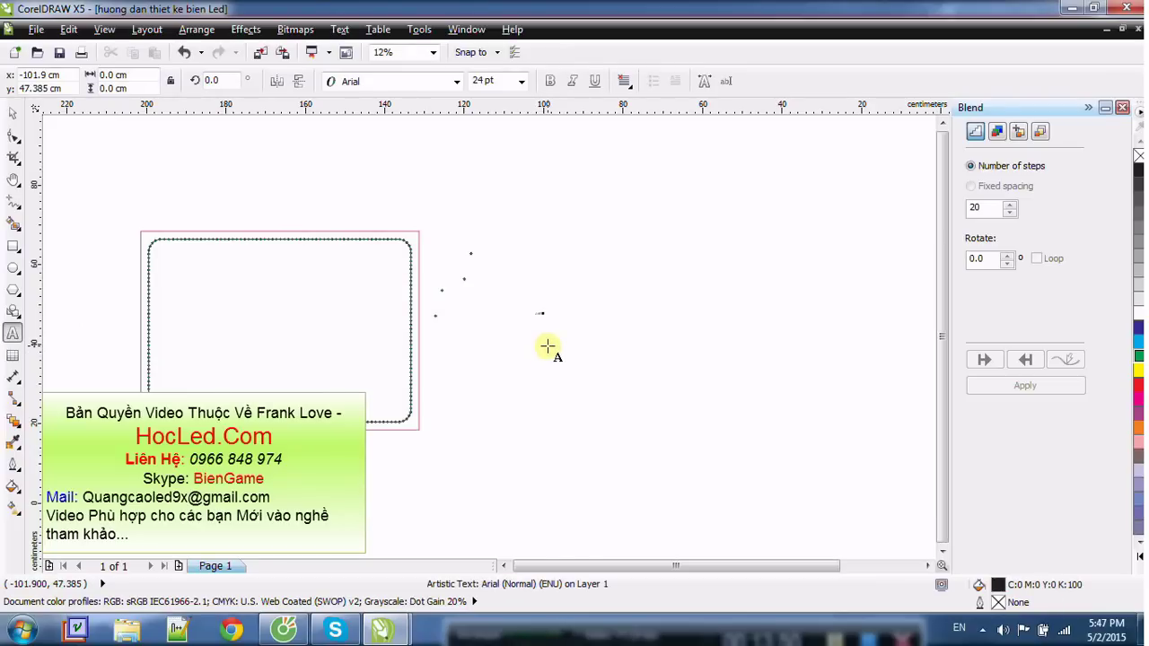
{"action": "key", "text": "ctrl+v"}
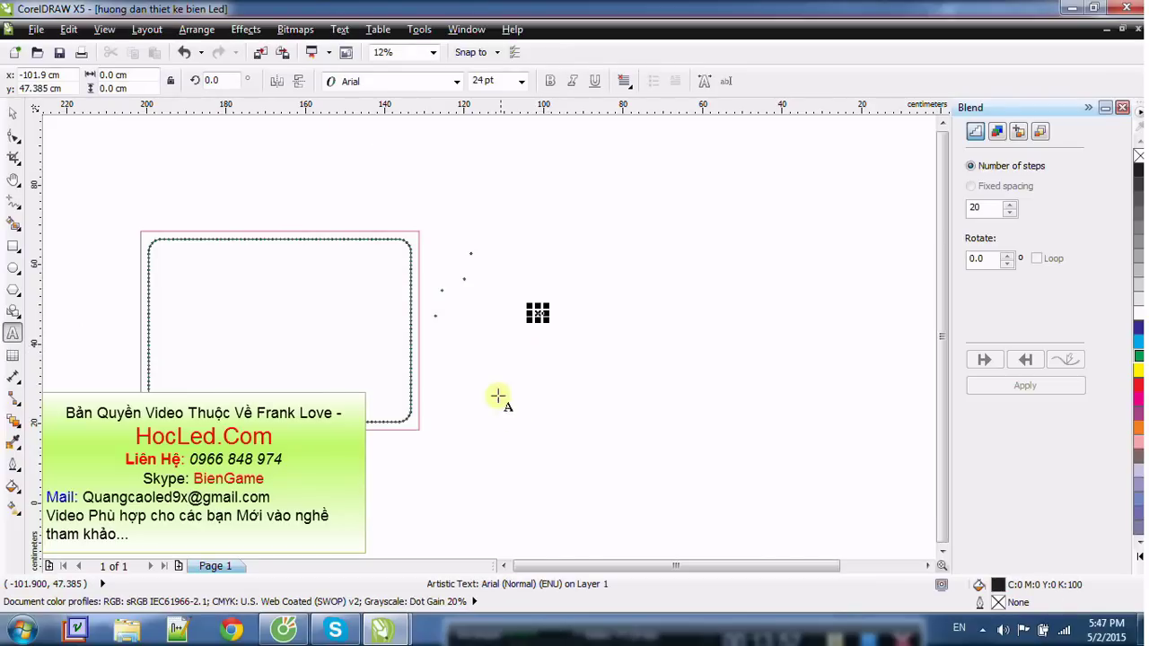
{"action": "left_click_drag", "start_coordinate": [545, 324], "coordinate": [828, 512]}
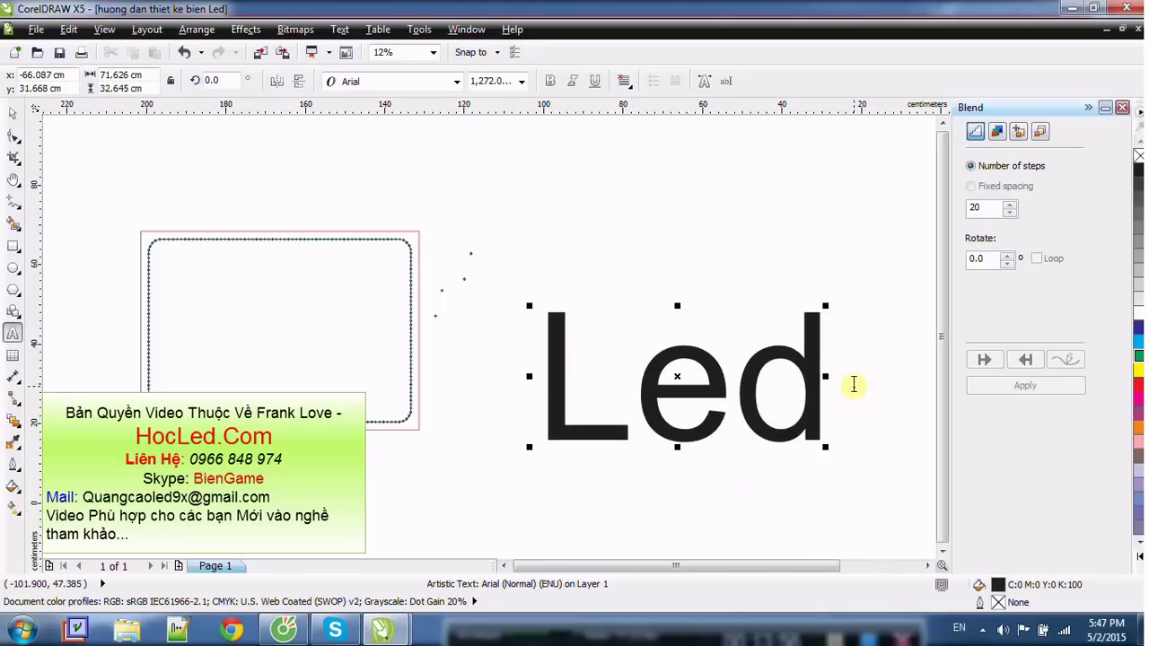
Step: Replace the last two lowercase letters of the text with capitals so that it reads "LED"
{"action": "key", "text": "BackSpace"}
{"action": "key", "text": "BackSpace"}
{"action": "type", "text": "ED"}
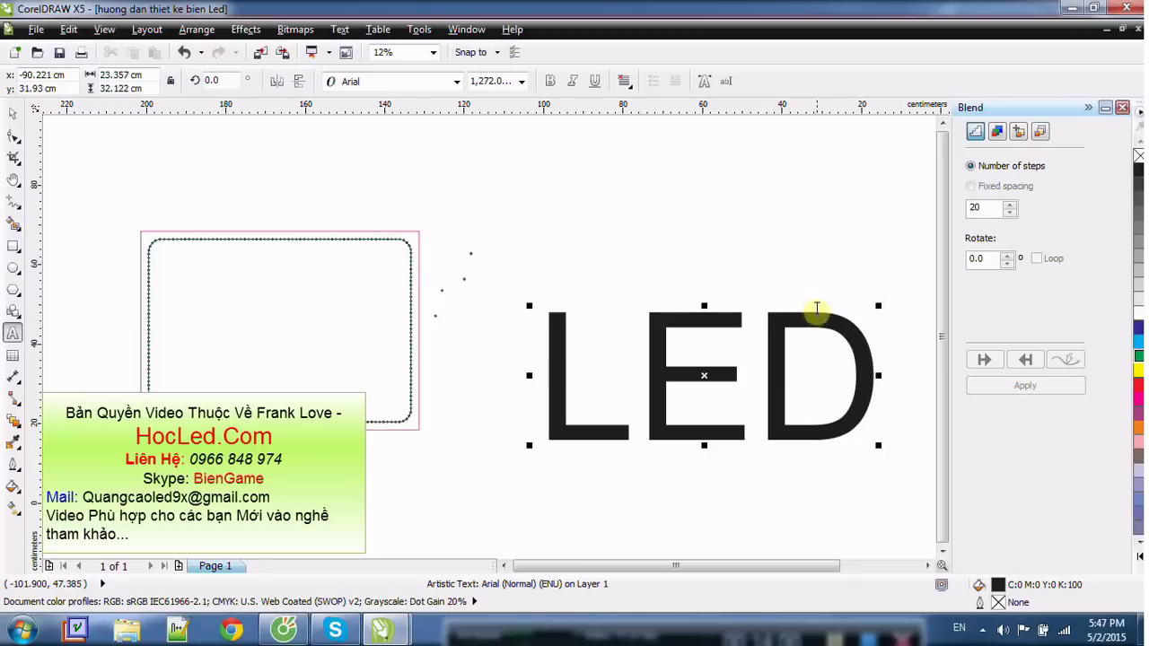
Step: Move the LED text onto the board and shrink it to about 57 by 22 cm inside the inner panel
{"action": "left_click", "coordinate": [13, 113]}
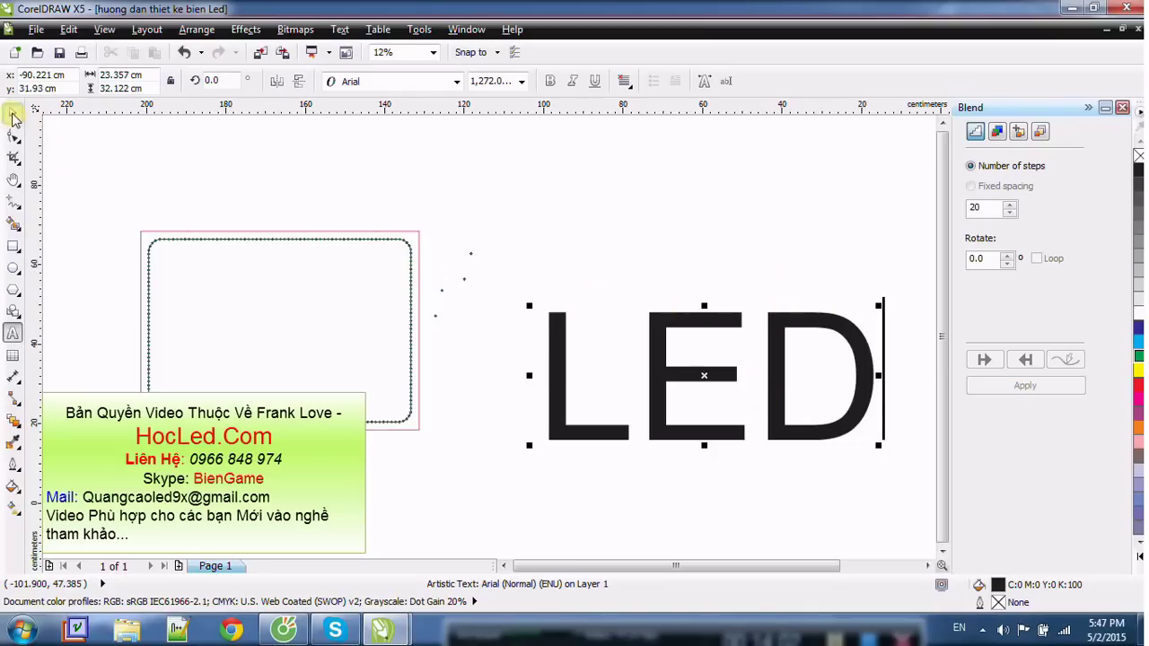
{"action": "left_click_drag", "start_coordinate": [692, 371], "coordinate": [287, 326]}
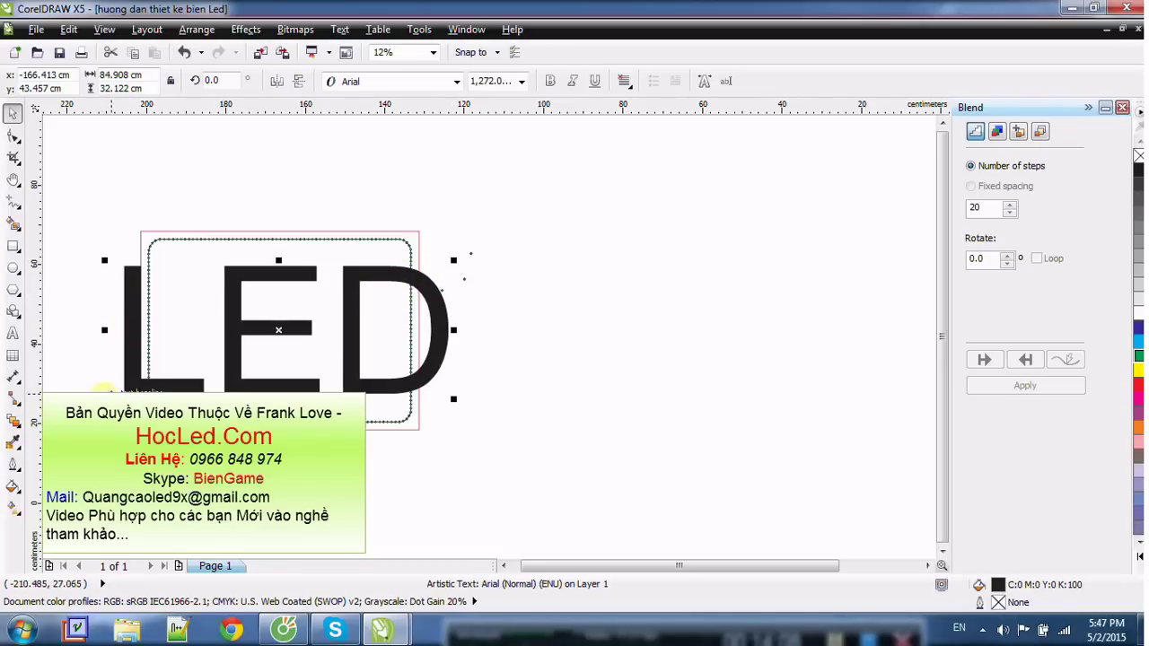
{"action": "left_click_drag", "start_coordinate": [106, 393], "coordinate": [184, 360]}
{"action": "left_click_drag", "start_coordinate": [326, 314], "coordinate": [282, 328]}
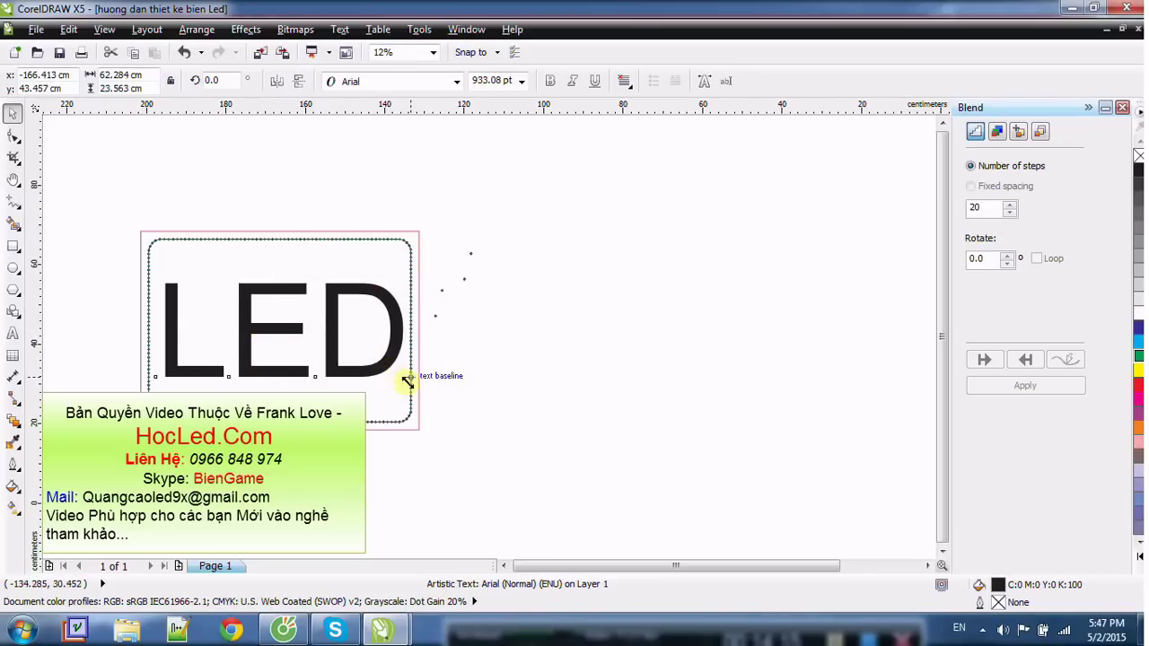
{"action": "left_click", "coordinate": [380, 372]}
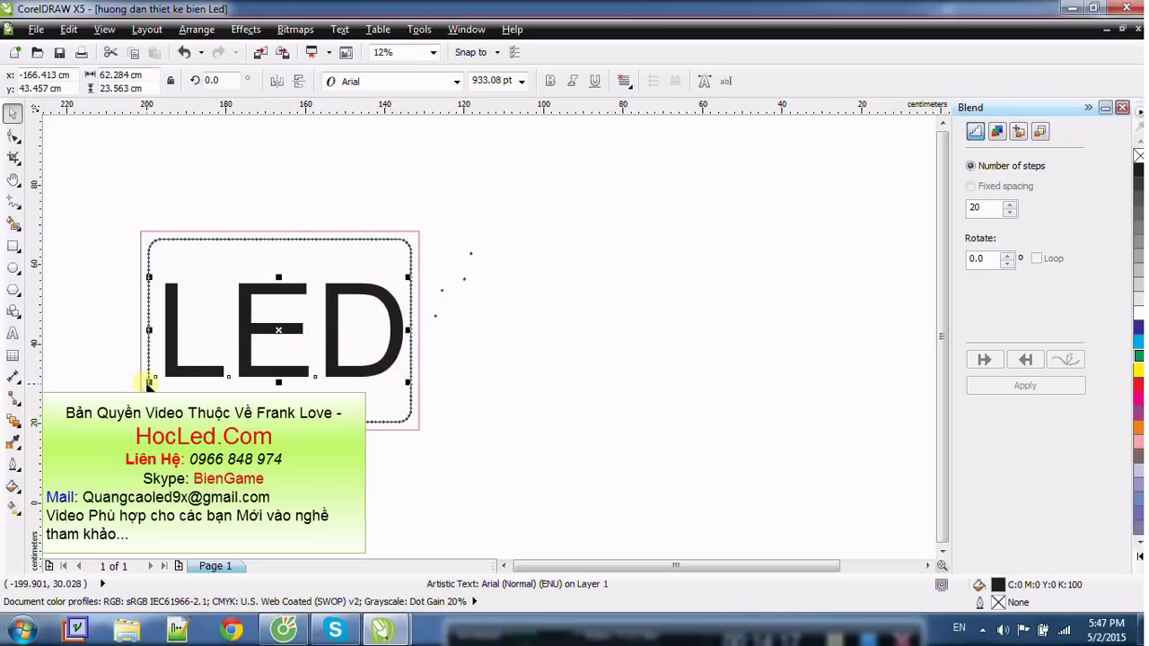
{"action": "scroll", "coordinate": [191, 292], "scroll_direction": "up", "scroll_amount": 2}
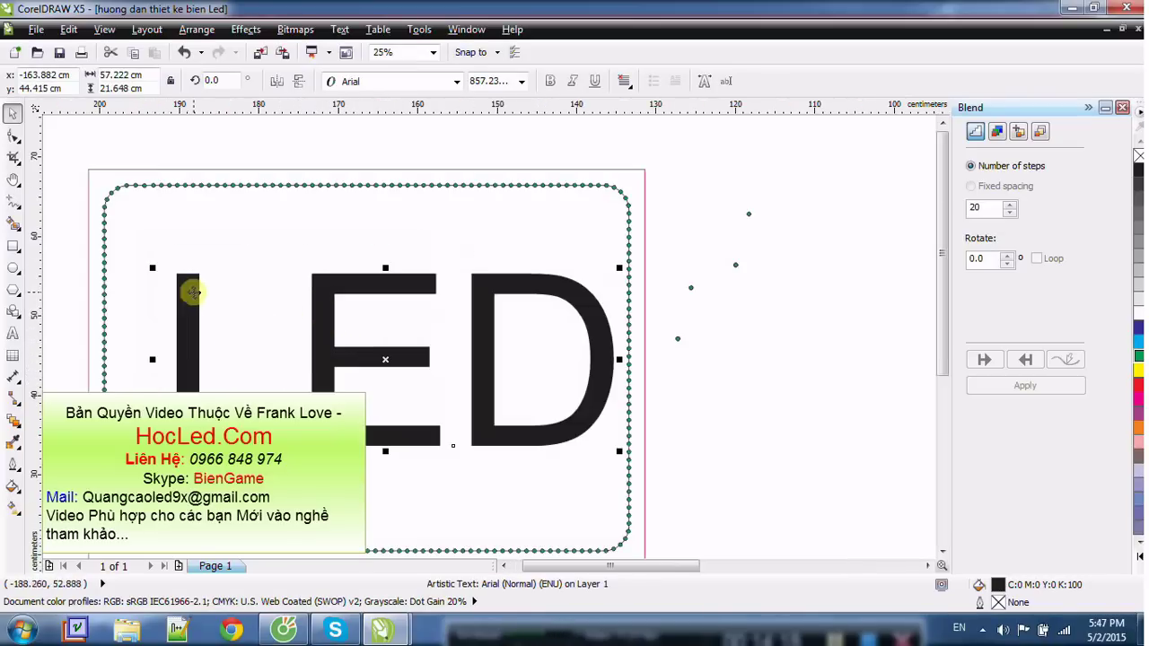
{"action": "left_click_drag", "start_coordinate": [384, 360], "coordinate": [359, 366]}
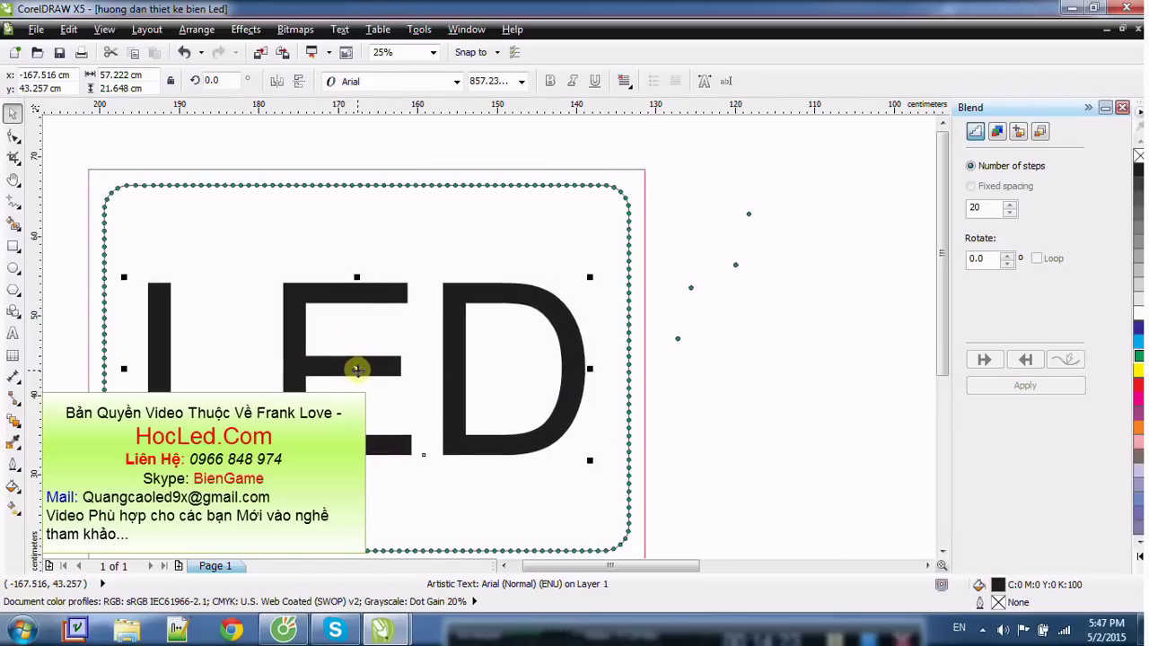
{"action": "scroll", "coordinate": [567, 311], "scroll_direction": "down", "scroll_amount": 2}
{"action": "left_click", "coordinate": [403, 274]}
Step: Move the loose spare circles beside the board farther away from it
{"action": "scroll", "coordinate": [530, 372], "scroll_direction": "up", "scroll_amount": 3}
{"action": "scroll", "coordinate": [736, 385], "scroll_direction": "down", "scroll_amount": 3}
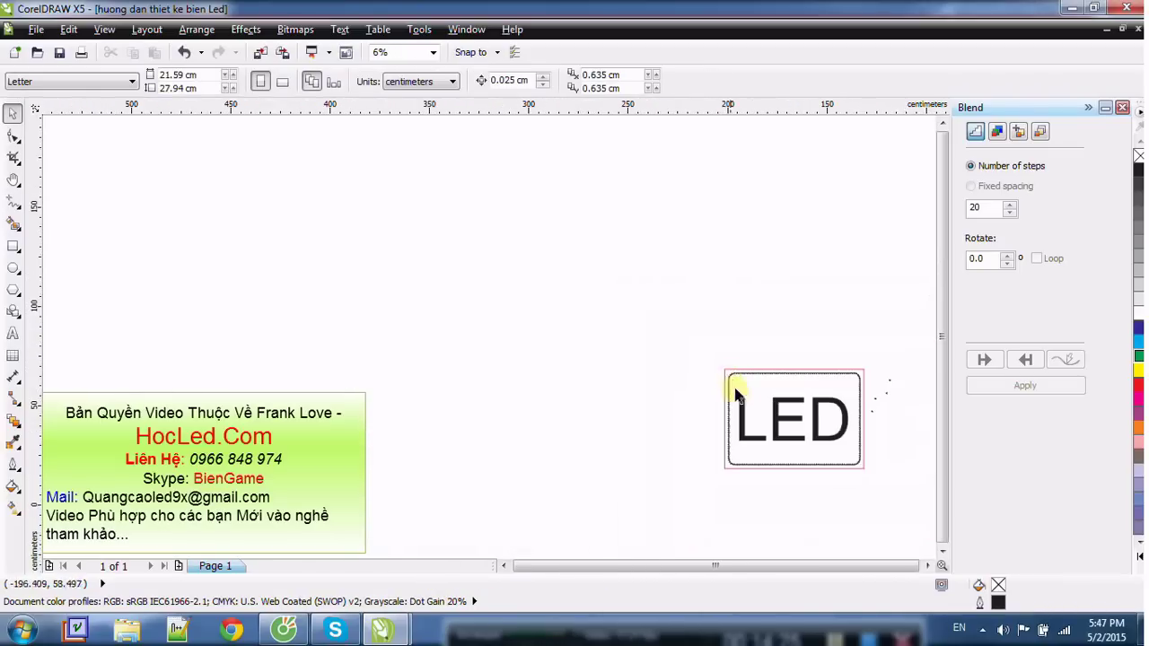
{"action": "key", "text": "h"}
{"action": "left_click_drag", "start_coordinate": [653, 369], "coordinate": [426, 275]}
{"action": "left_click_drag", "start_coordinate": [537, 338], "coordinate": [437, 294]}
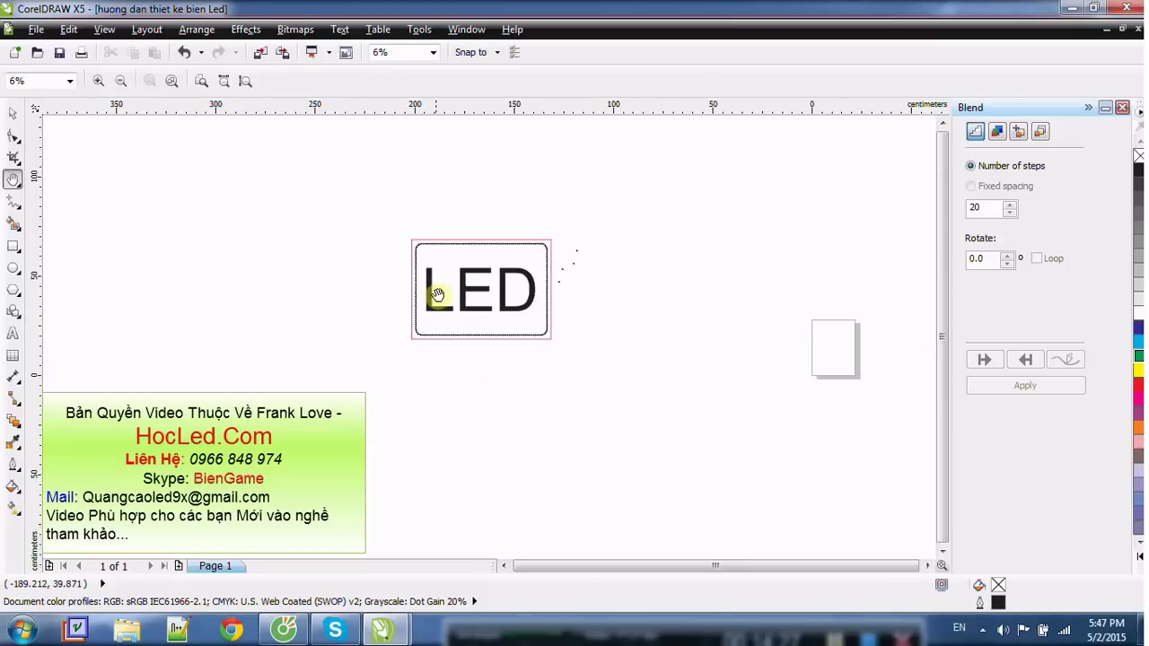
{"action": "left_click", "coordinate": [11, 114]}
{"action": "scroll", "coordinate": [554, 300], "scroll_direction": "up", "scroll_amount": 1}
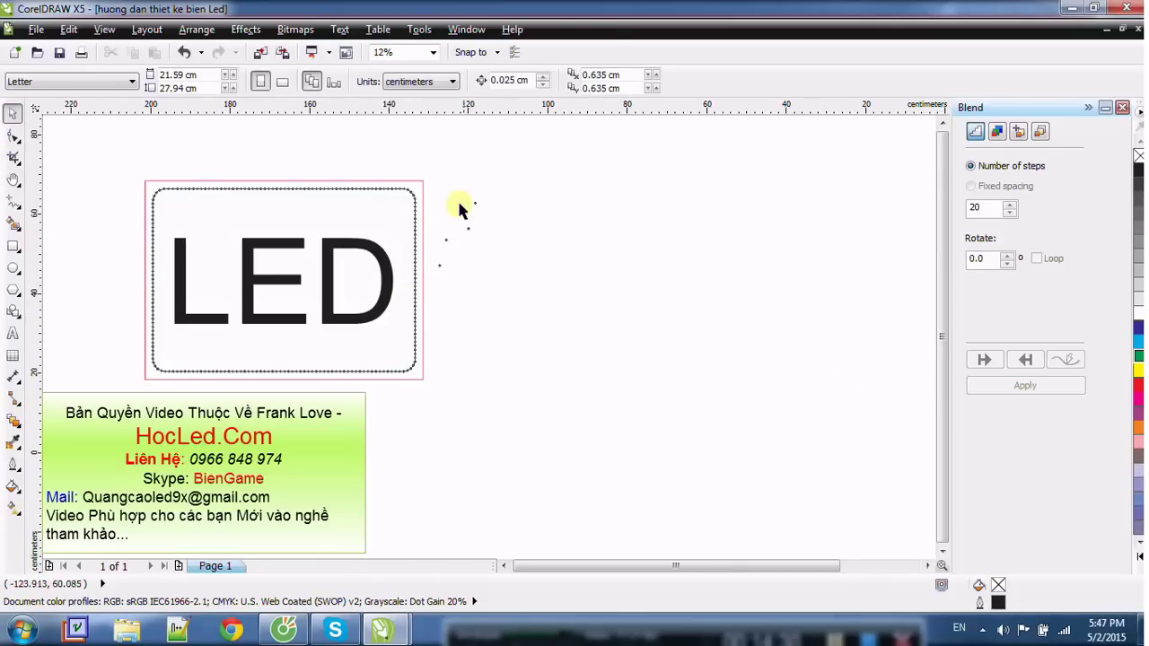
{"action": "left_click_drag", "start_coordinate": [493, 192], "coordinate": [464, 322]}
{"action": "left_click", "coordinate": [494, 262]}
{"action": "left_click_drag", "start_coordinate": [499, 199], "coordinate": [428, 295]}
{"action": "left_click_drag", "start_coordinate": [452, 236], "coordinate": [580, 253]}
{"action": "key", "text": "Escape"}
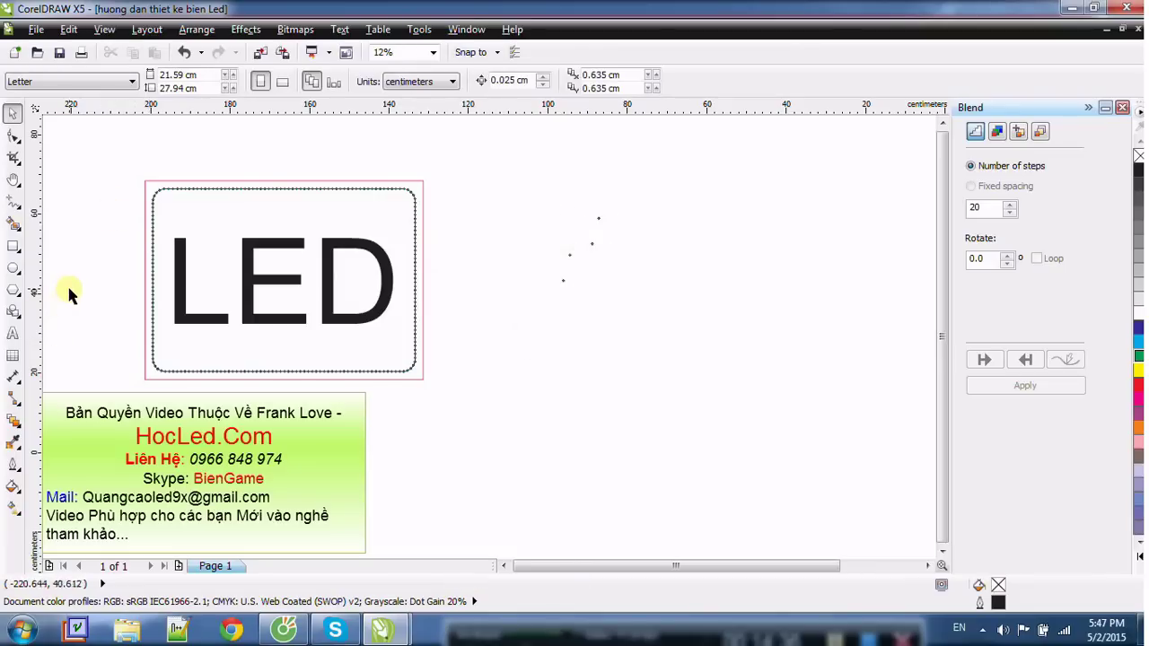
Step: Fill the LED text with white
{"action": "scroll", "coordinate": [60, 190], "scroll_direction": "up", "scroll_amount": 1}
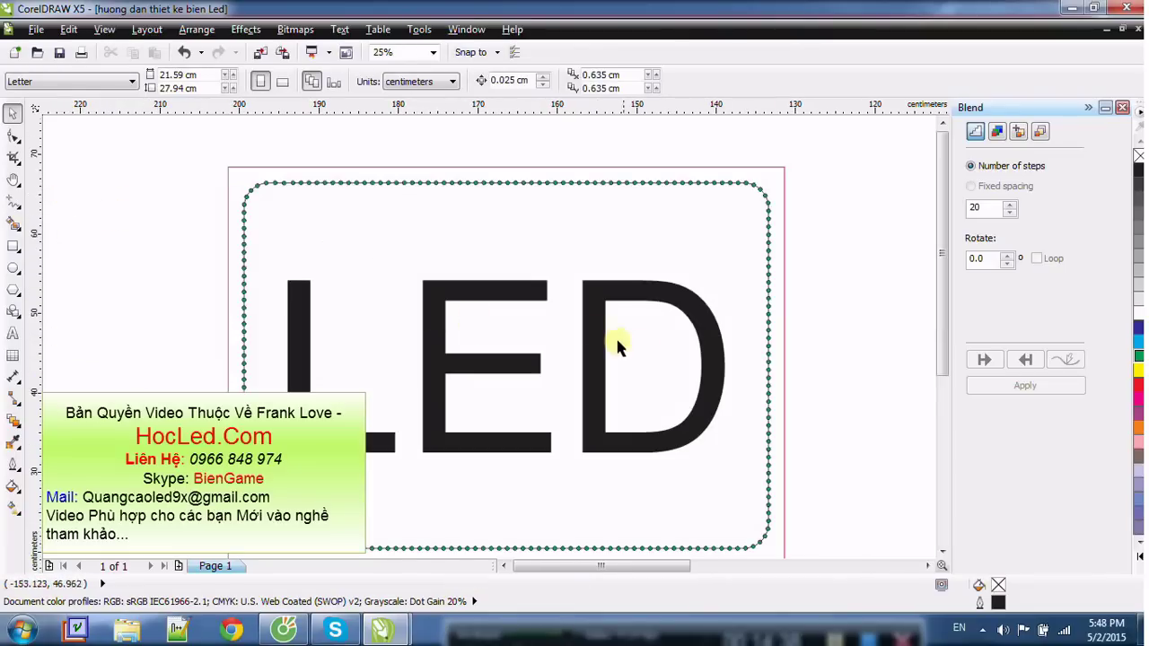
{"action": "left_click", "coordinate": [678, 301]}
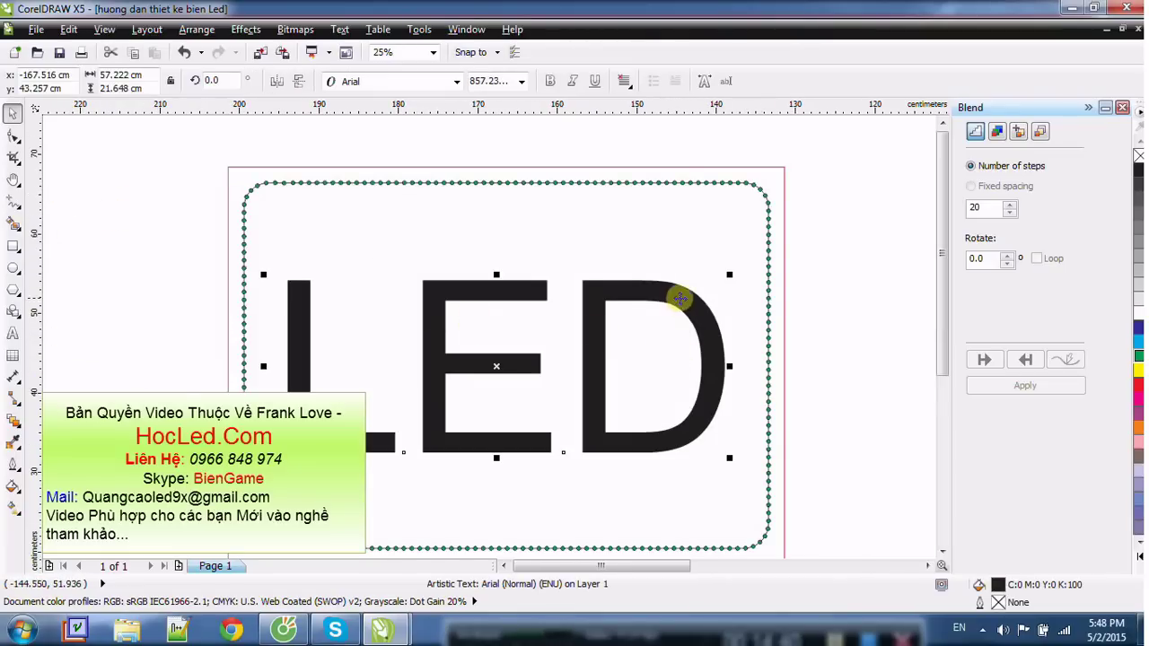
{"action": "left_click", "coordinate": [1137, 309]}
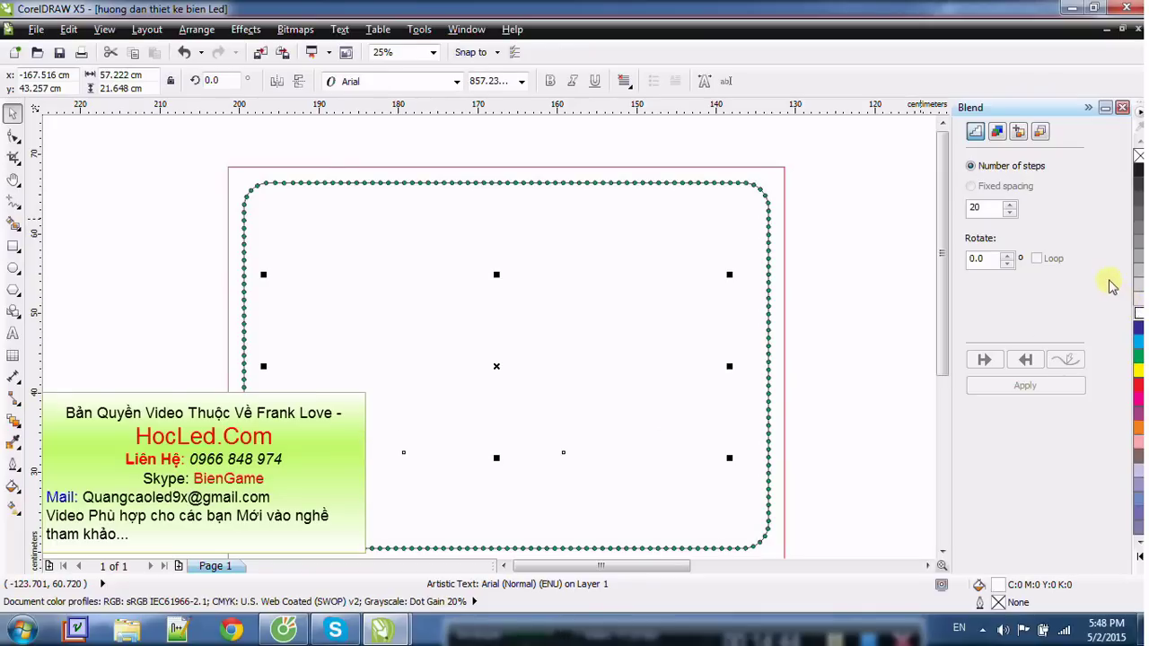
Step: Give the LED text a black outline with Hairline width
{"action": "key", "text": "F12"}
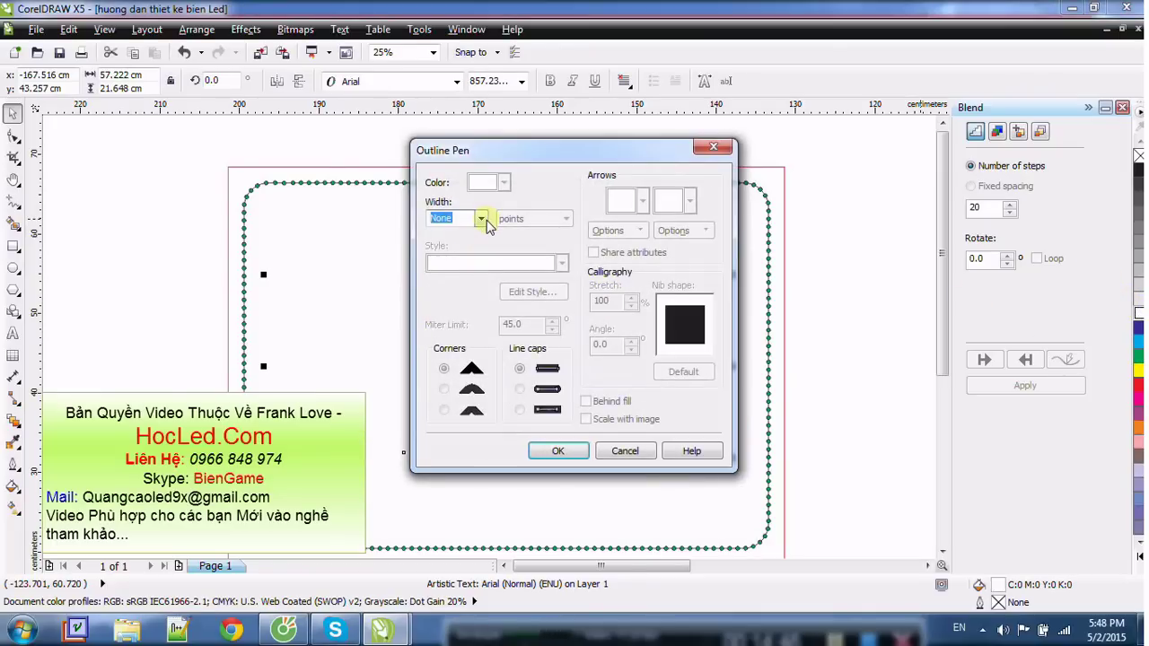
{"action": "left_click", "coordinate": [481, 218]}
{"action": "left_click", "coordinate": [440, 254]}
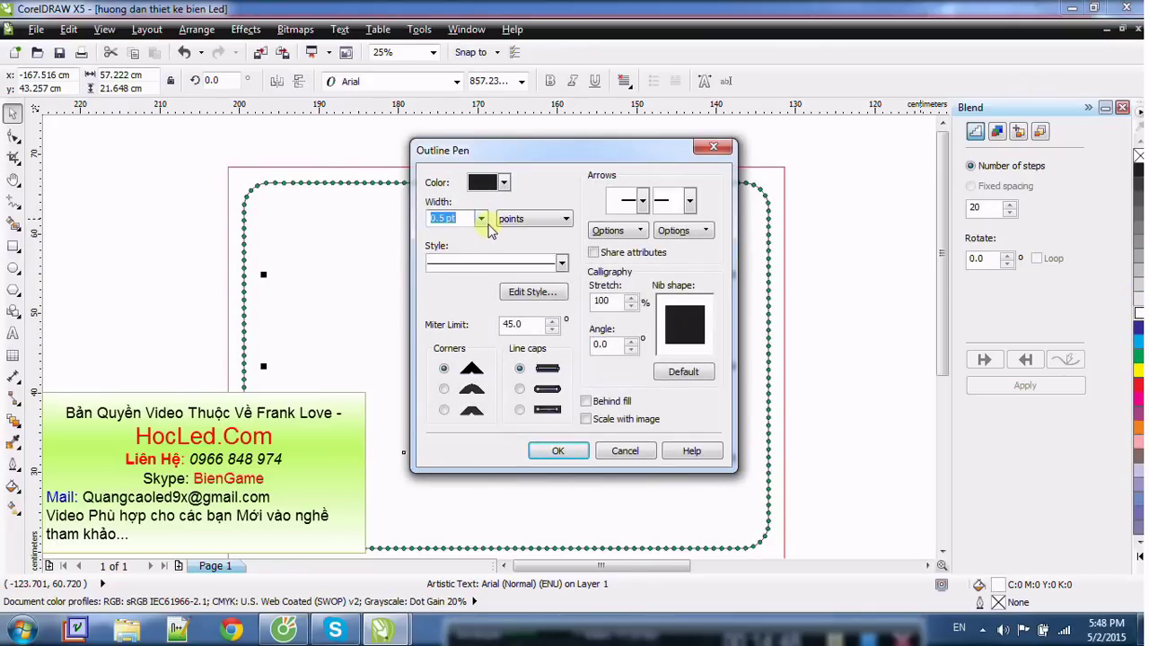
{"action": "left_click", "coordinate": [481, 219]}
{"action": "left_click", "coordinate": [474, 251]}
{"action": "left_click", "coordinate": [556, 452]}
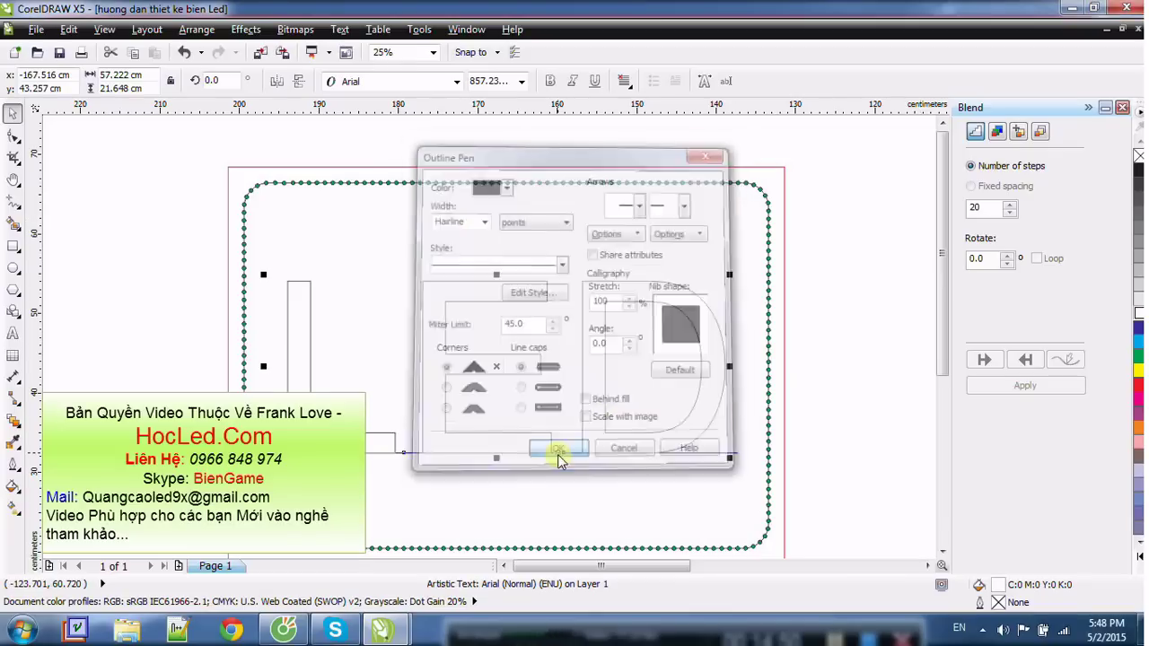
{"action": "left_click", "coordinate": [191, 144]}
{"action": "left_click", "coordinate": [301, 290]}
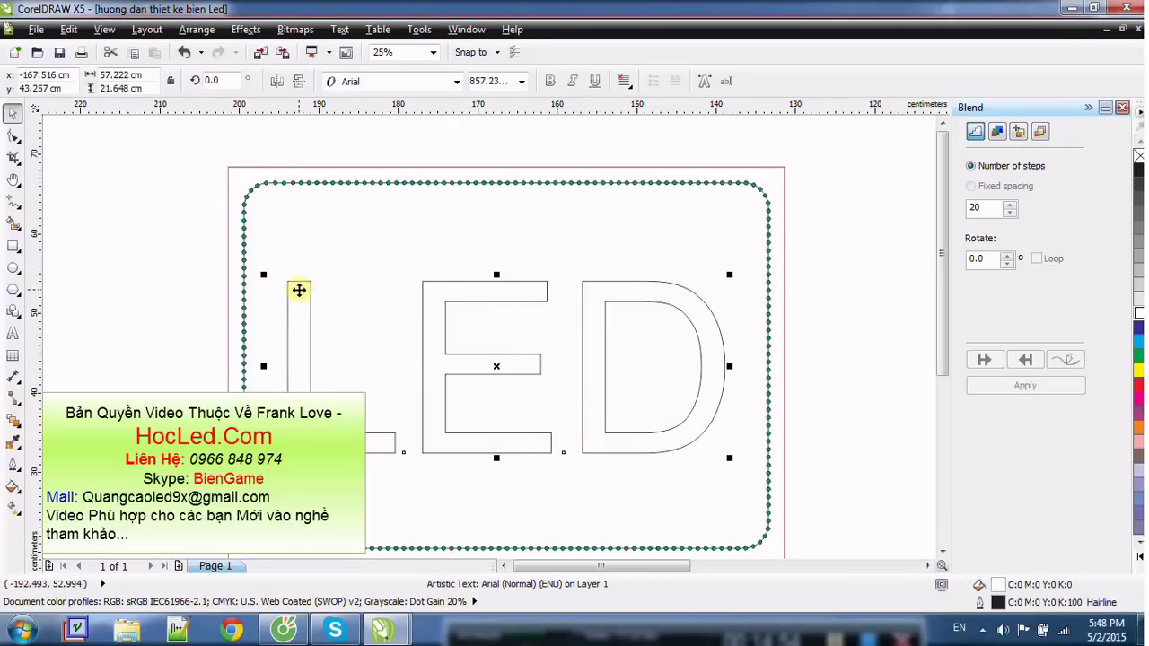
Step: Move the nearer pair of spare circles back toward the board, apart from the other pair
{"action": "scroll", "coordinate": [699, 227], "scroll_direction": "down", "scroll_amount": 1}
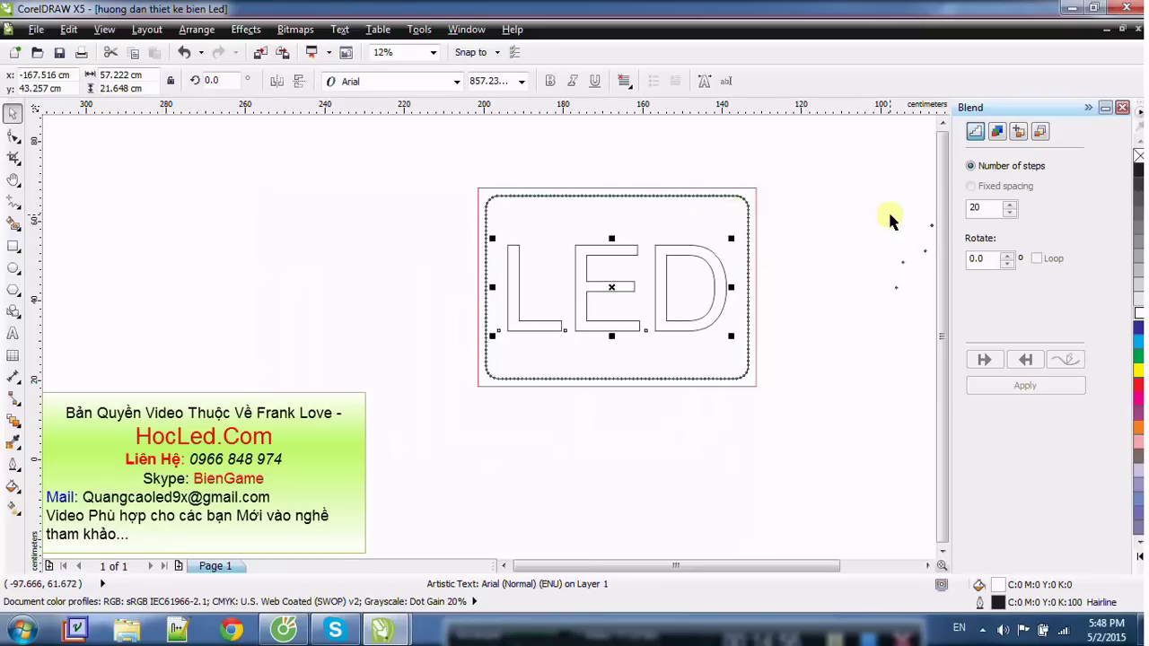
{"action": "left_click_drag", "start_coordinate": [882, 225], "coordinate": [911, 332]}
{"action": "left_click_drag", "start_coordinate": [901, 269], "coordinate": [852, 273]}
{"action": "left_click", "coordinate": [831, 256]}
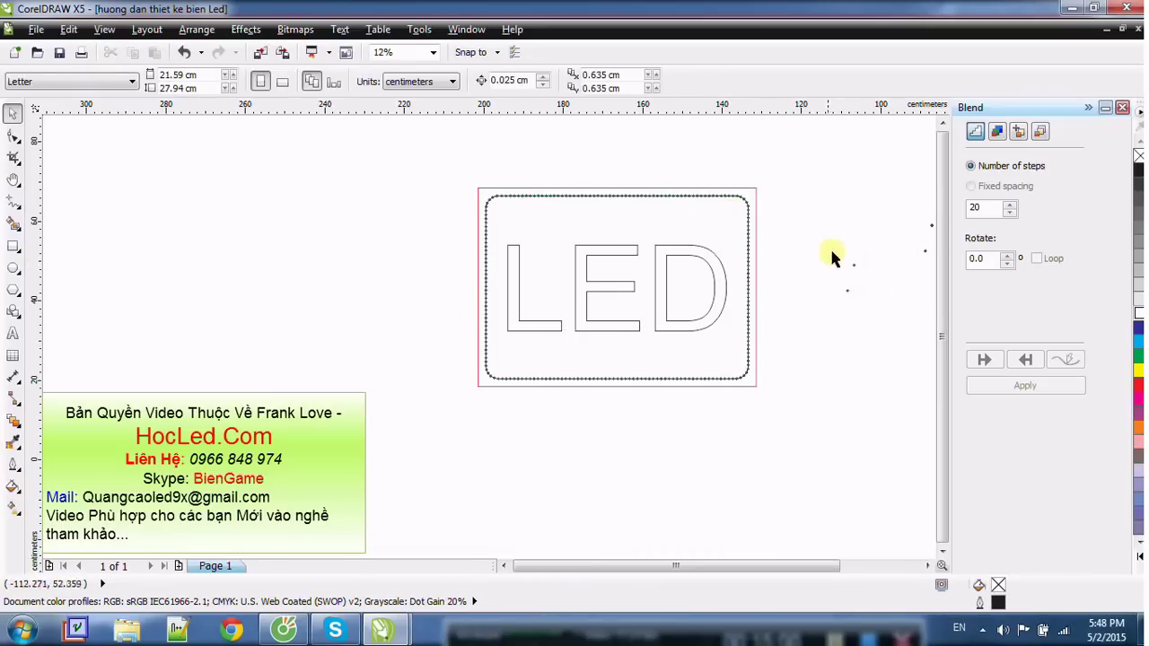
{"action": "left_click_drag", "start_coordinate": [820, 231], "coordinate": [877, 356]}
{"action": "left_click", "coordinate": [854, 357]}
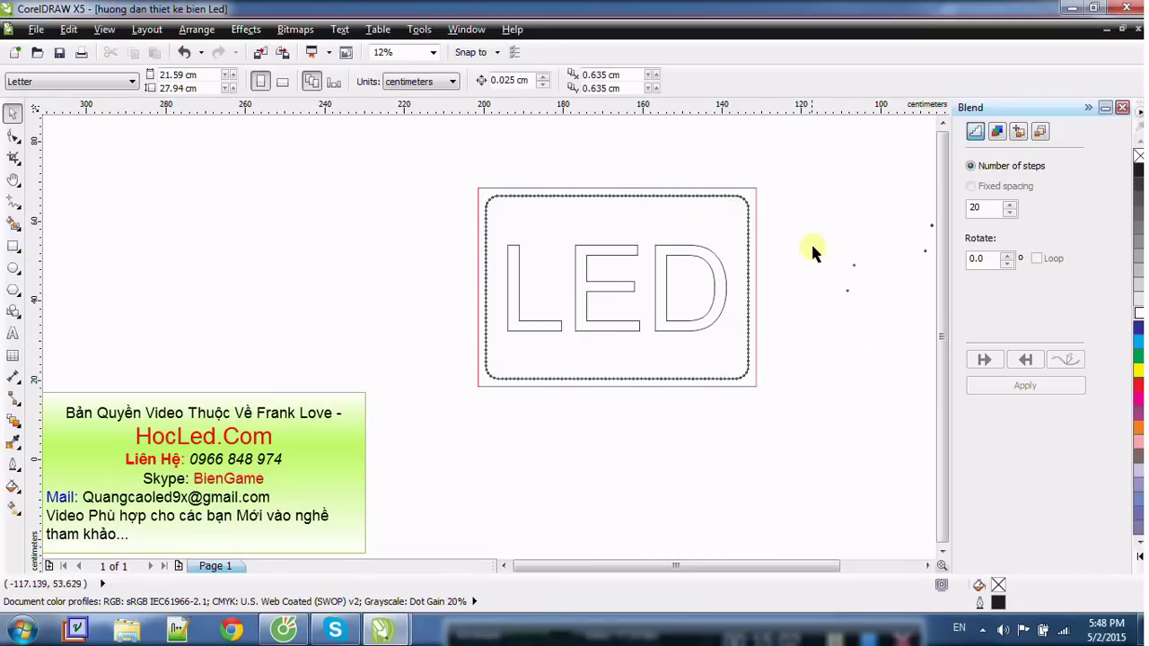
{"action": "left_click_drag", "start_coordinate": [810, 249], "coordinate": [859, 339]}
{"action": "left_click", "coordinate": [725, 278]}
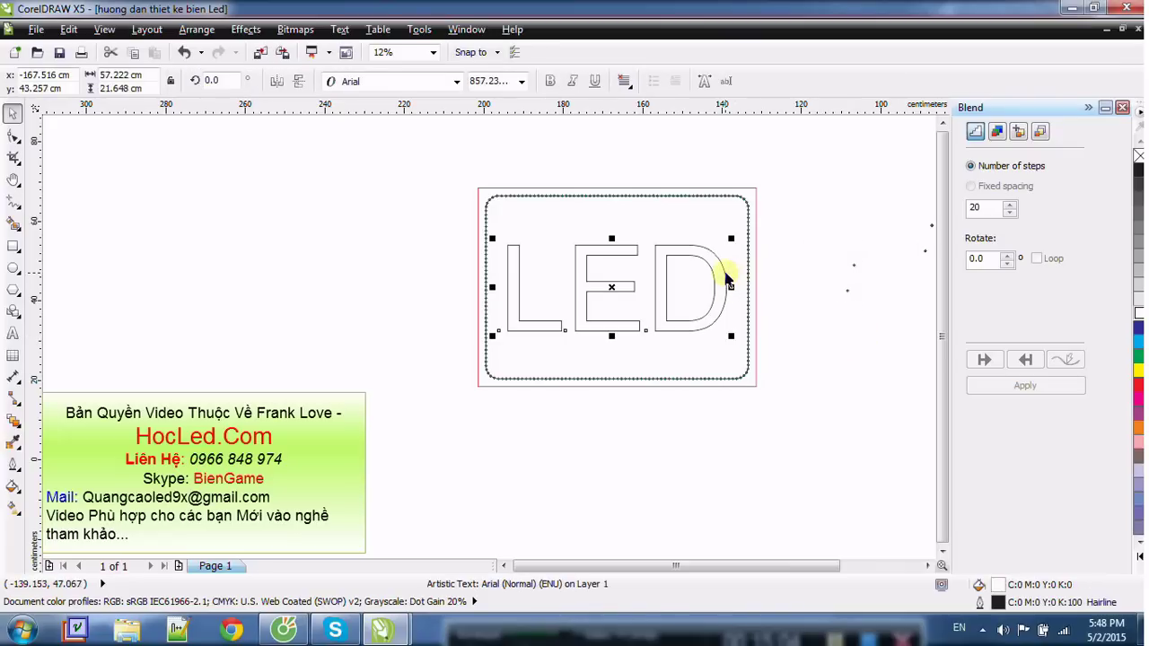
{"action": "left_click_drag", "start_coordinate": [826, 244], "coordinate": [875, 316]}
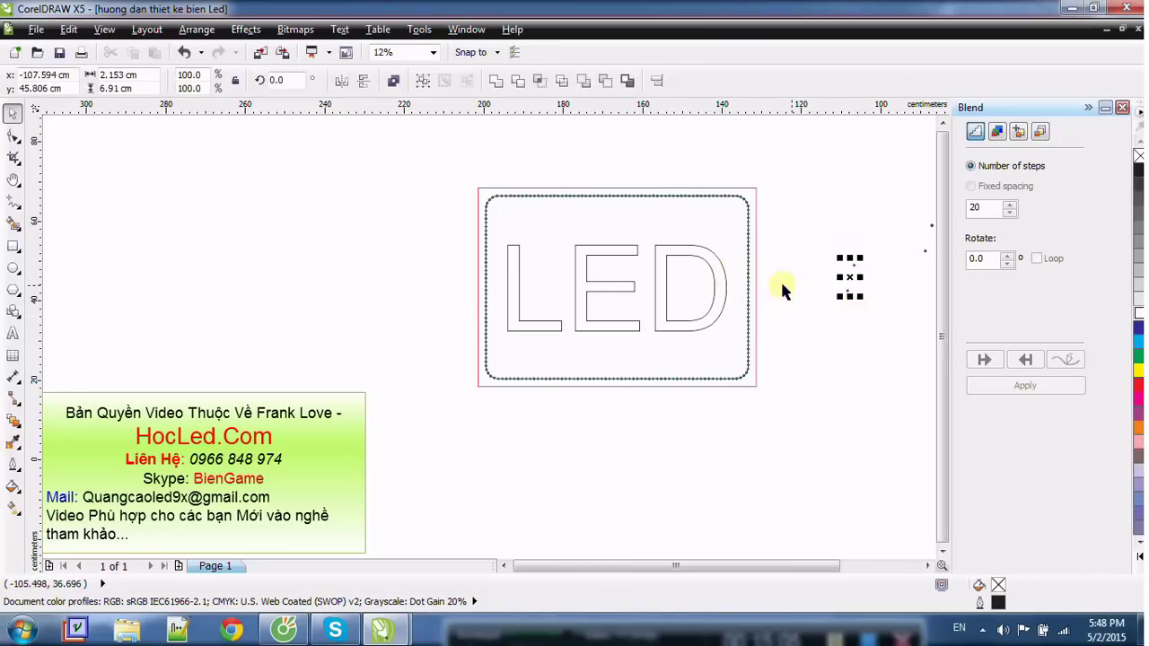
{"action": "left_click", "coordinate": [705, 249]}
{"action": "left_click_drag", "start_coordinate": [839, 249], "coordinate": [869, 331]}
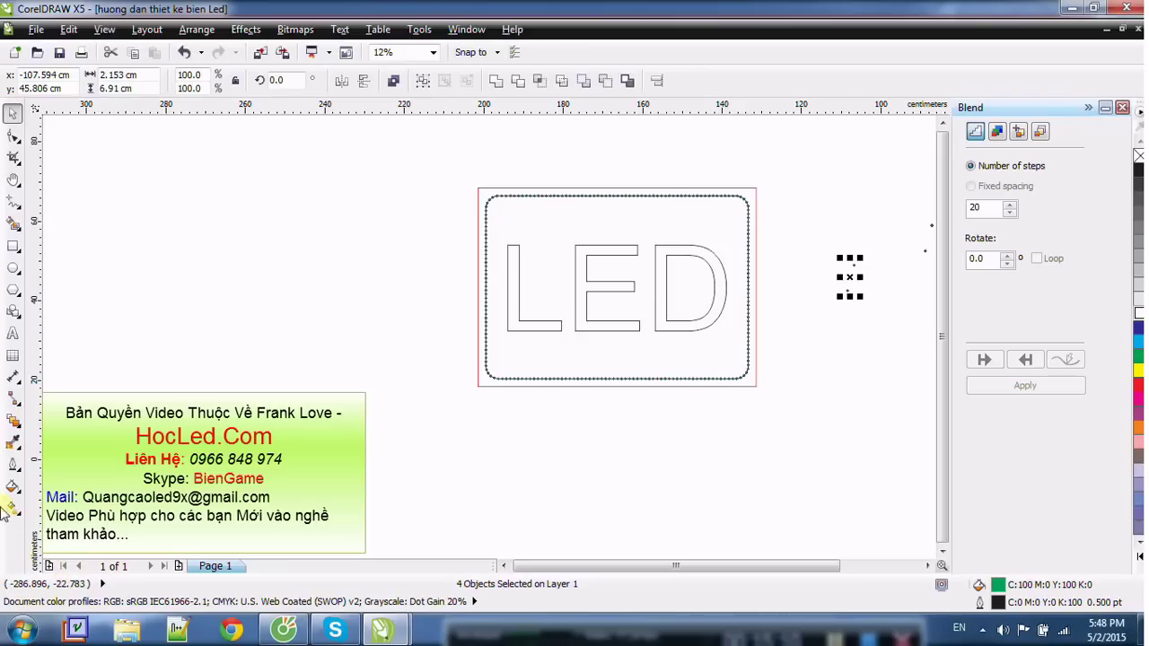
{"action": "left_click", "coordinate": [19, 430]}
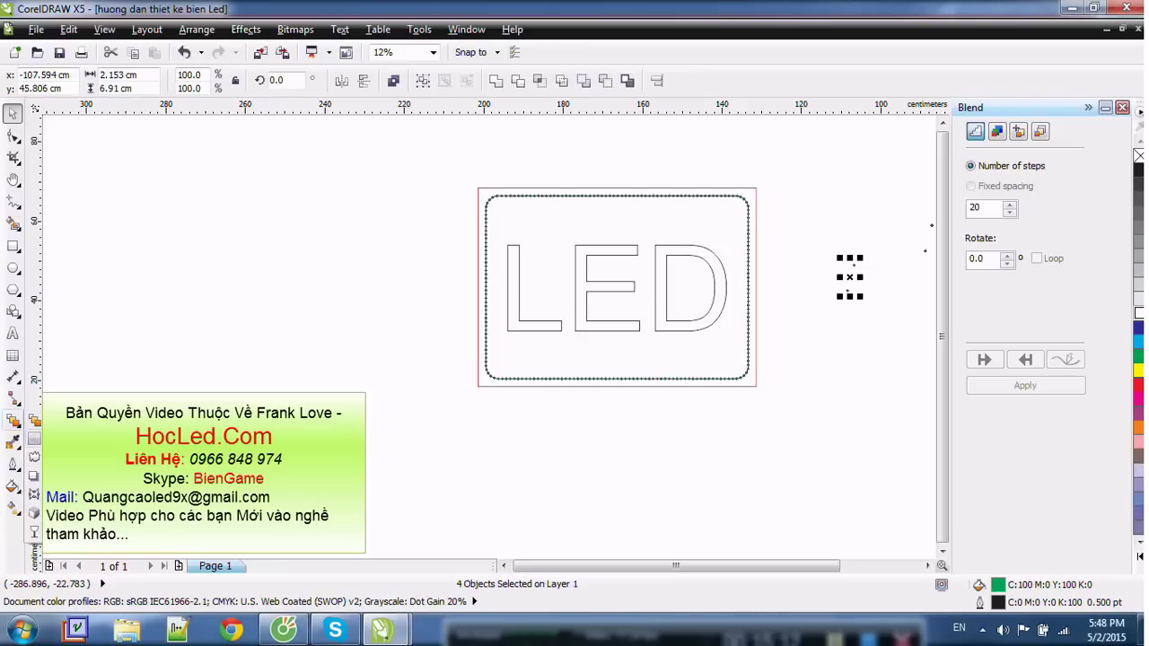
{"action": "left_click", "coordinate": [35, 419]}
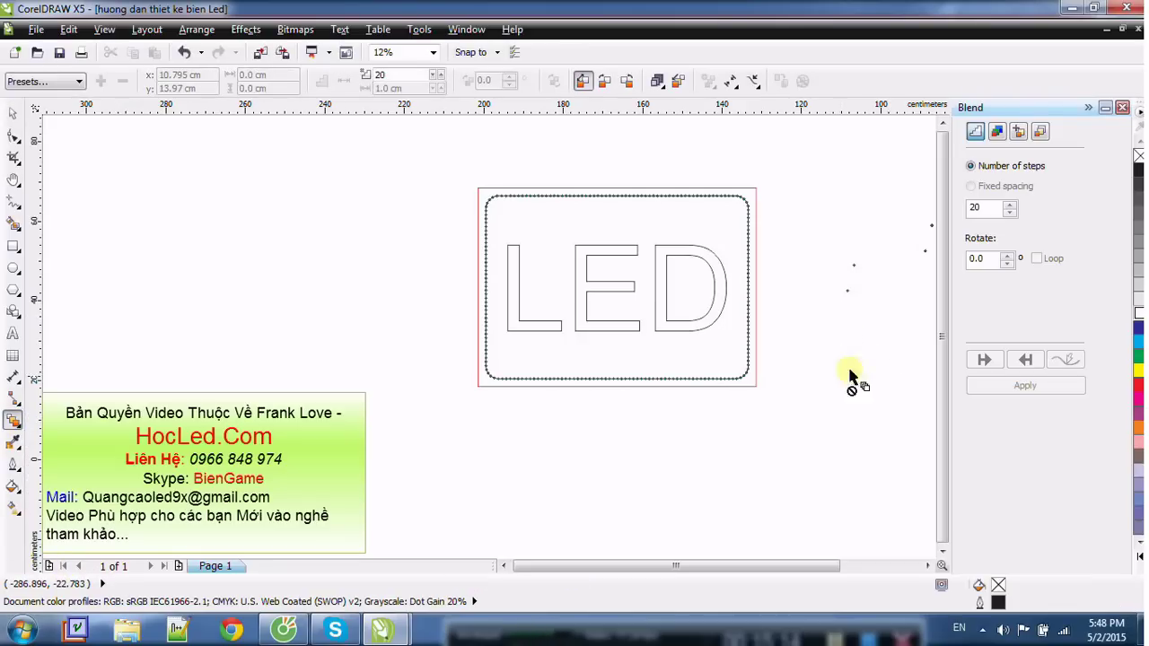
{"action": "left_click", "coordinate": [11, 114]}
{"action": "left_click_drag", "start_coordinate": [827, 225], "coordinate": [883, 377]}
{"action": "scroll", "coordinate": [774, 321], "scroll_direction": "up", "scroll_amount": 1}
{"action": "scroll", "coordinate": [763, 283], "scroll_direction": "down", "scroll_amount": 1}
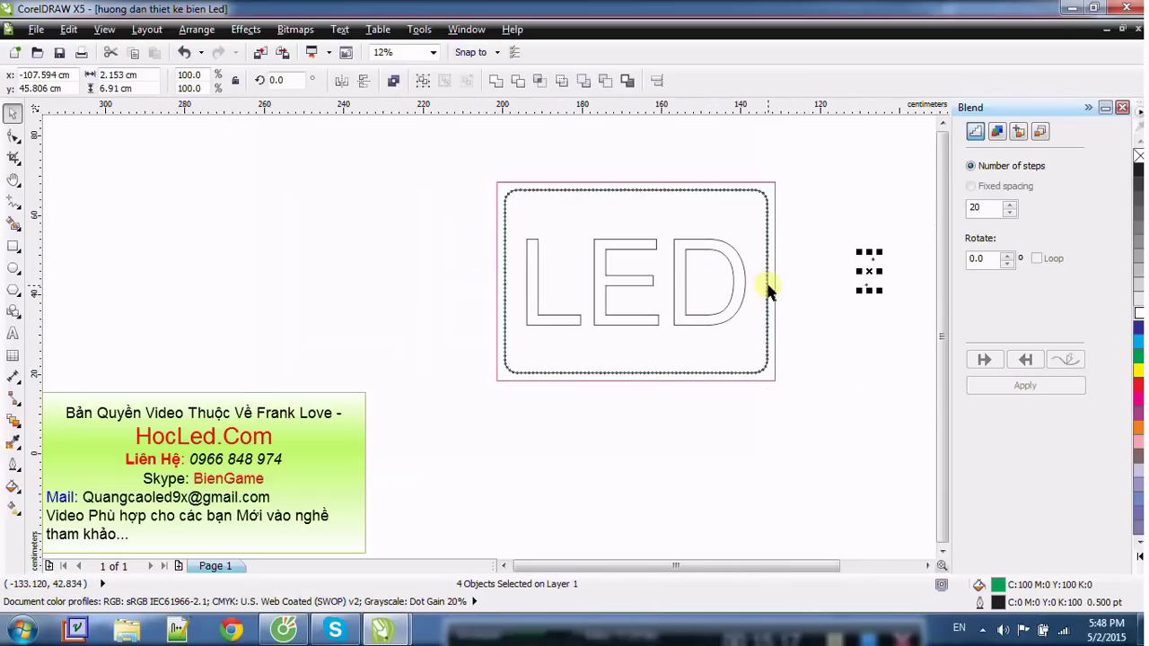
{"action": "key", "text": "h"}
{"action": "left_click_drag", "start_coordinate": [802, 303], "coordinate": [493, 333]}
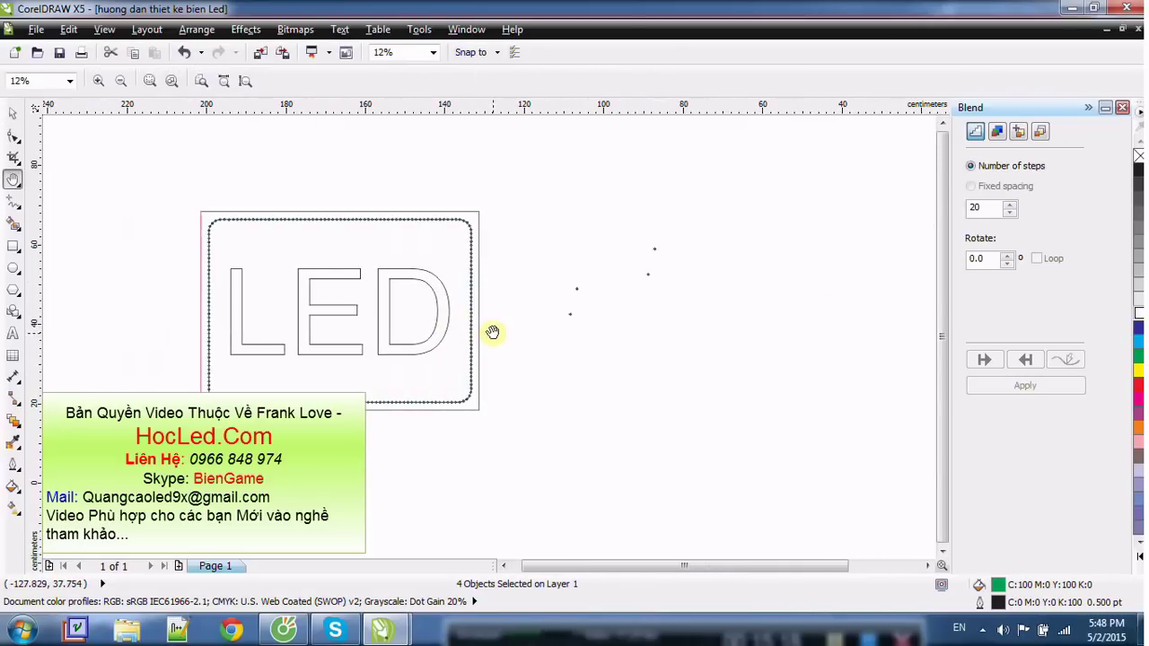
{"action": "left_click", "coordinate": [13, 114]}
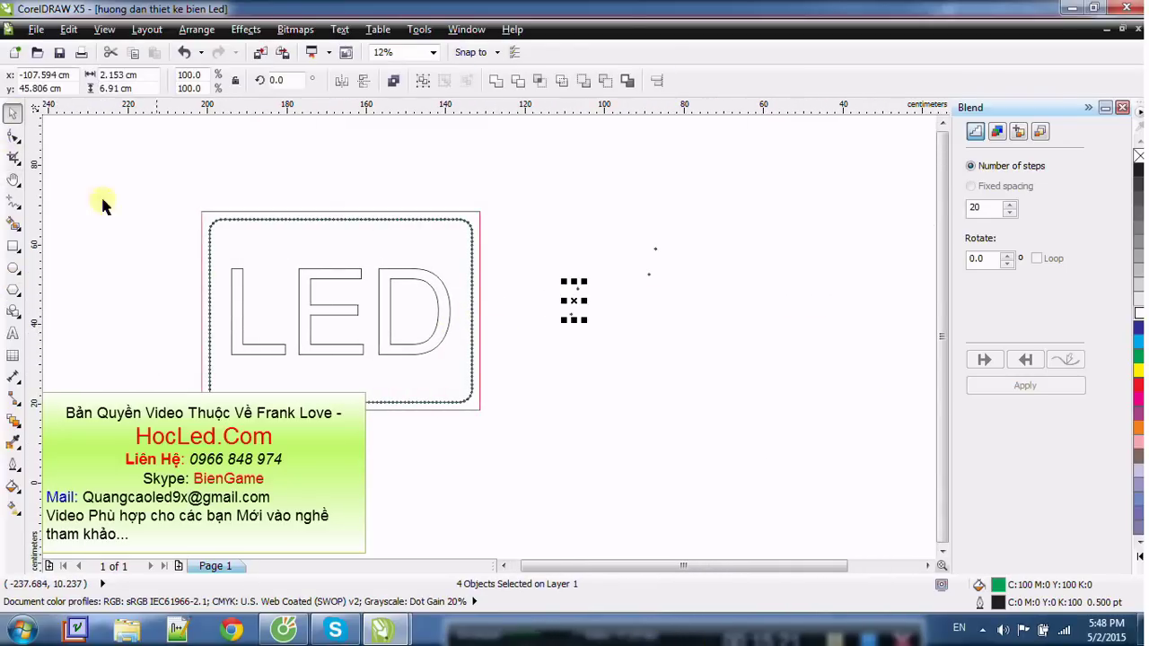
{"action": "left_click", "coordinate": [400, 269]}
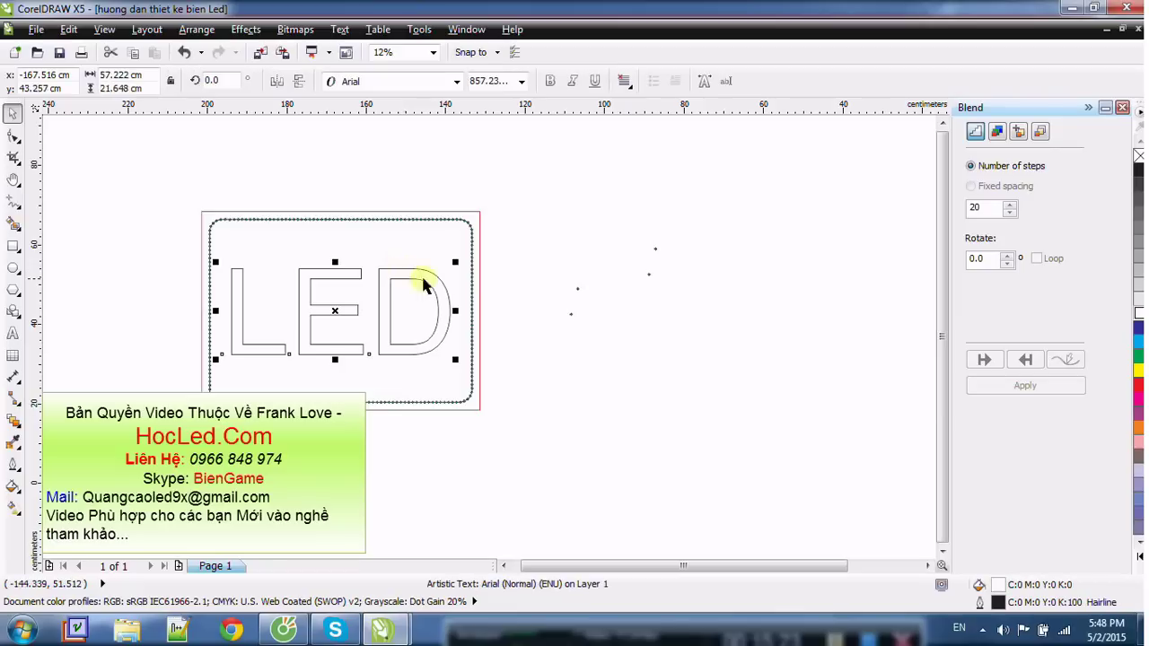
{"action": "left_click_drag", "start_coordinate": [564, 241], "coordinate": [570, 339]}
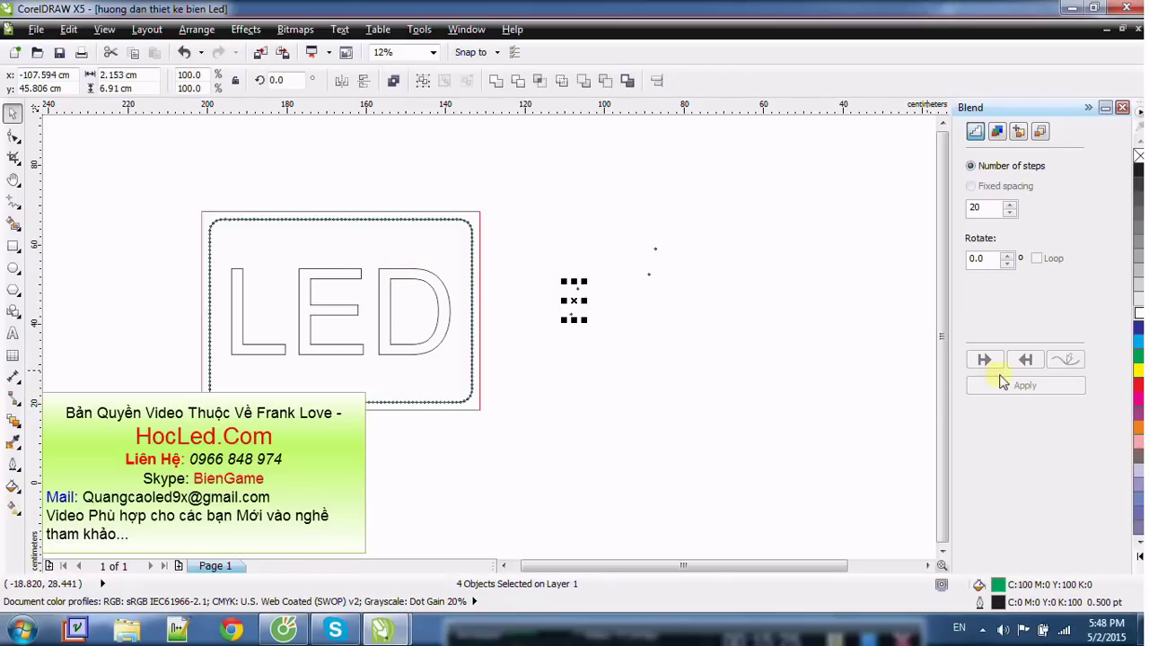
{"action": "left_click", "coordinate": [999, 132]}
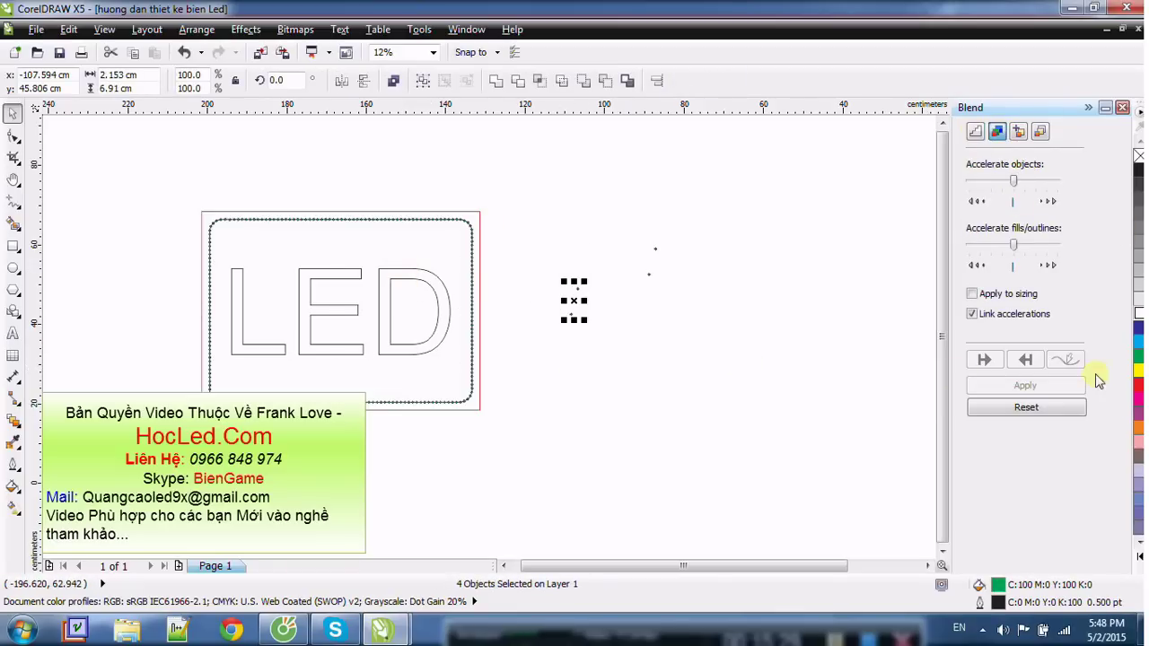
{"action": "left_click", "coordinate": [976, 132]}
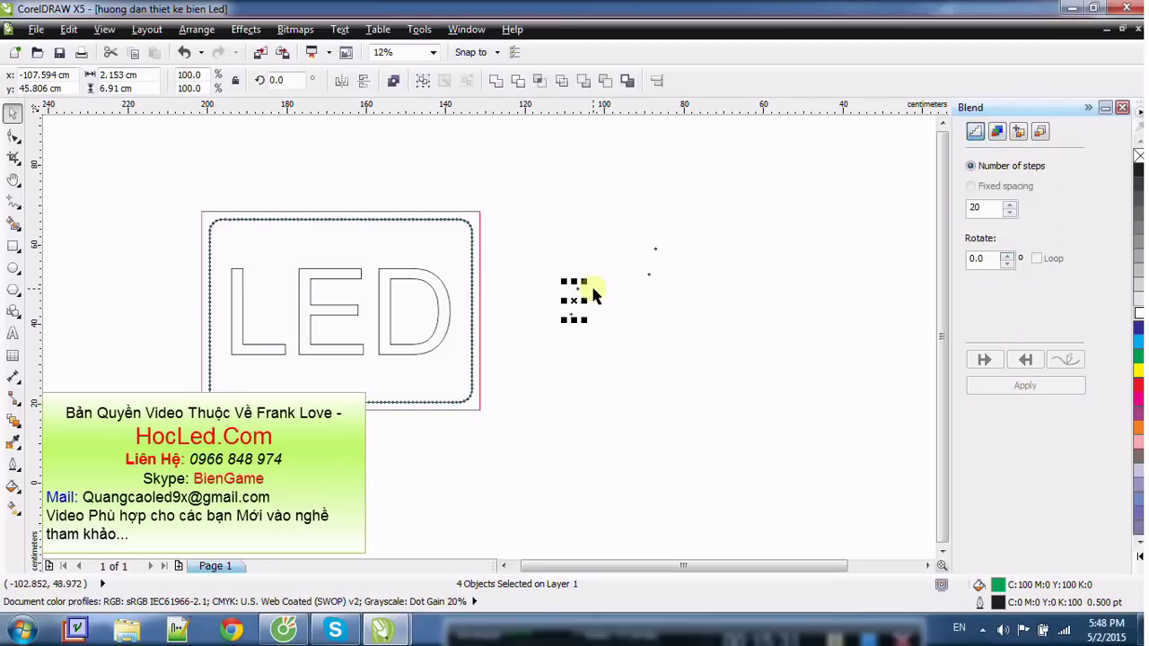
Step: Place three copies of the 0.5 cm circle above the nearer spare pair, two stacked together and one apart
{"action": "left_click", "coordinate": [584, 282]}
{"action": "left_click_drag", "start_coordinate": [595, 313], "coordinate": [568, 279]}
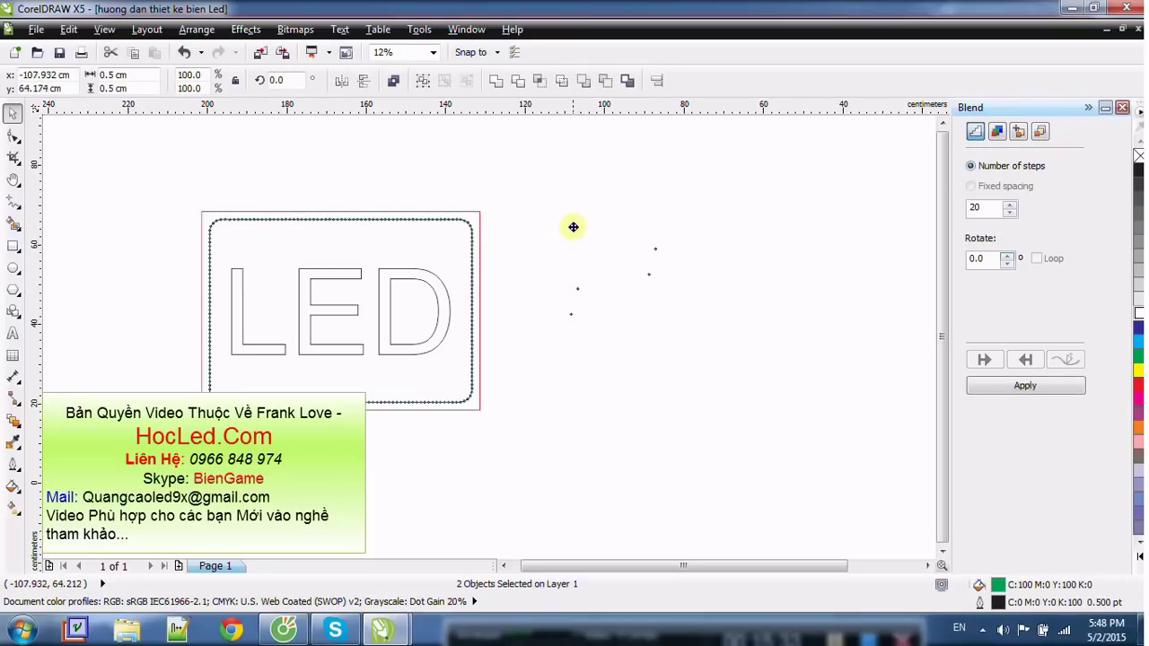
{"action": "left_click", "coordinate": [605, 218]}
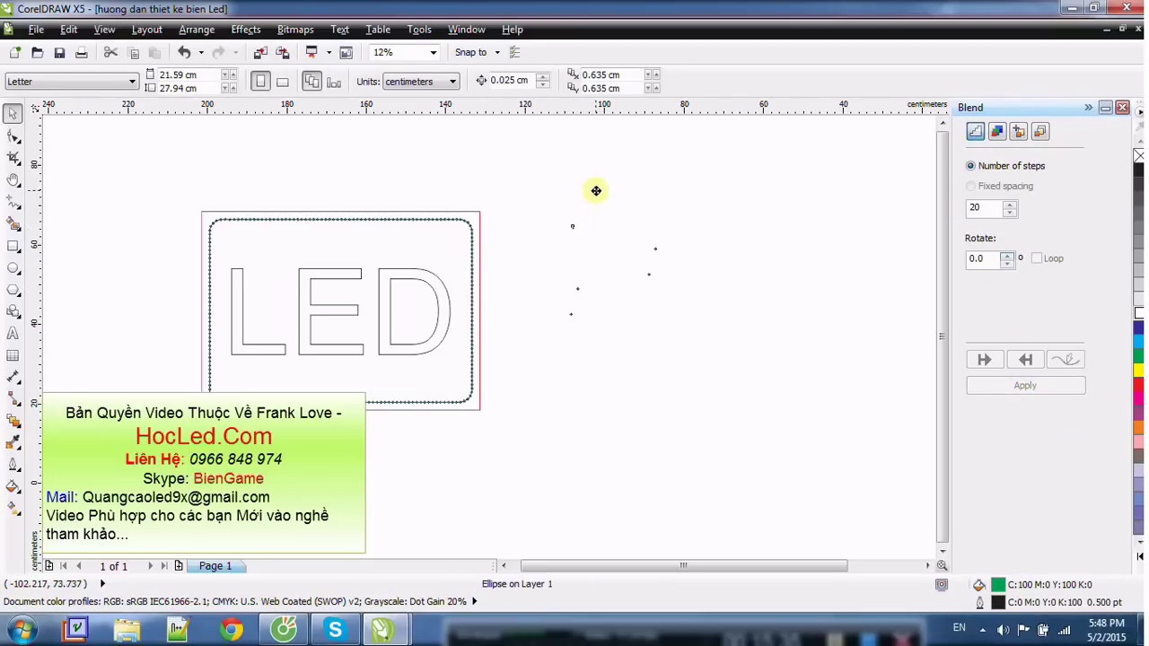
Step: Fill the three new circles above the nearer spare pair with red
{"action": "left_click_drag", "start_coordinate": [544, 150], "coordinate": [620, 258]}
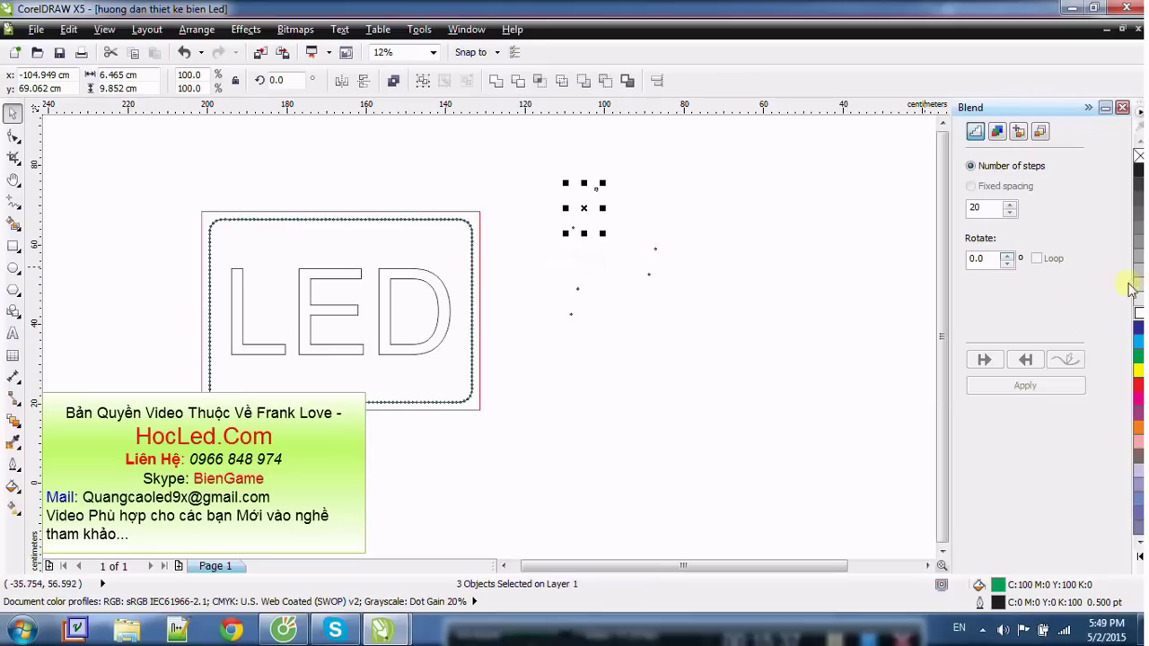
{"action": "left_click", "coordinate": [585, 293]}
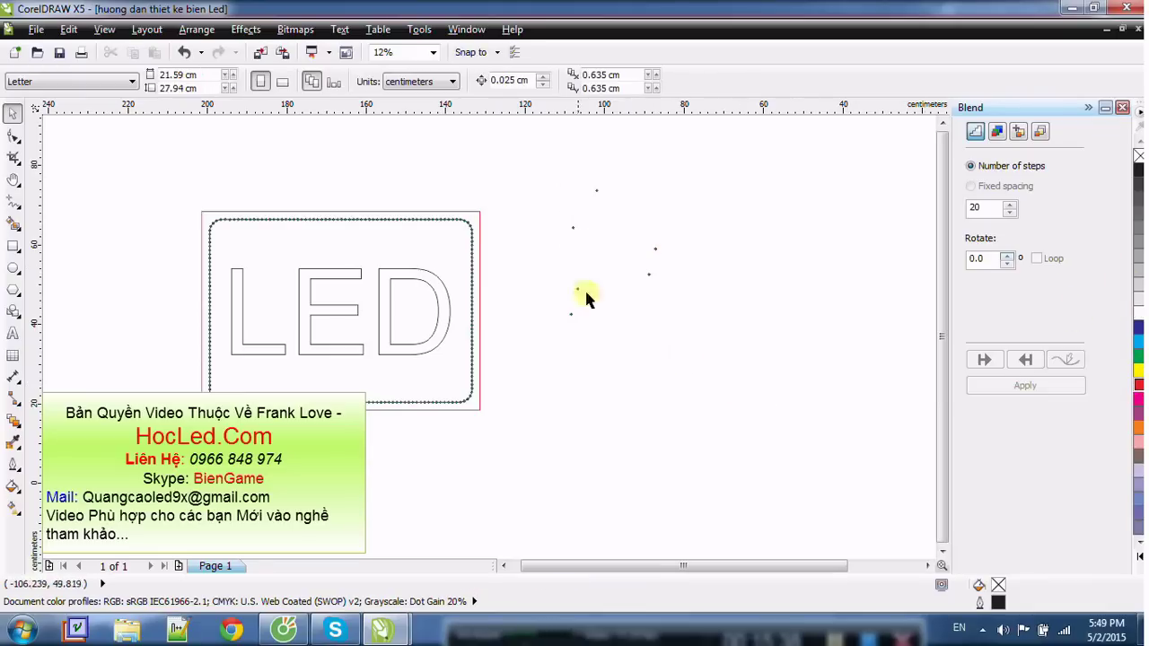
{"action": "left_click_drag", "start_coordinate": [545, 161], "coordinate": [619, 262]}
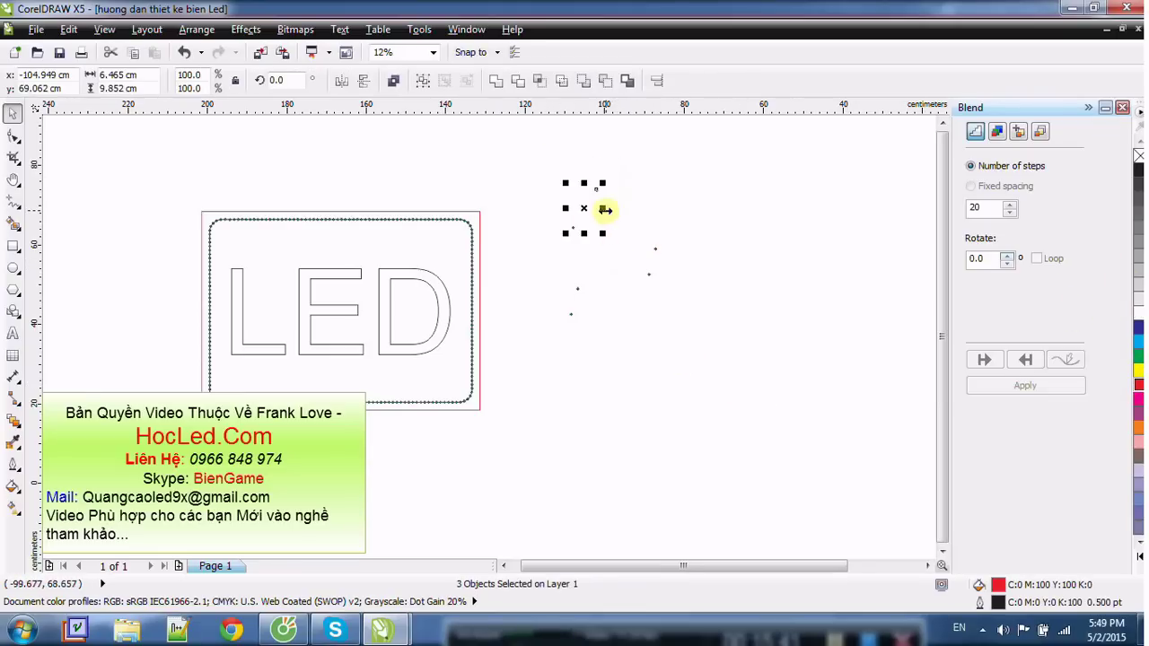
Step: Move the red circles down and spread them out, separating the stacked two and setting the third farther from the board
{"action": "scroll", "coordinate": [605, 209], "scroll_direction": "up", "scroll_amount": 5}
{"action": "scroll", "coordinate": [470, 230], "scroll_direction": "down", "scroll_amount": 3}
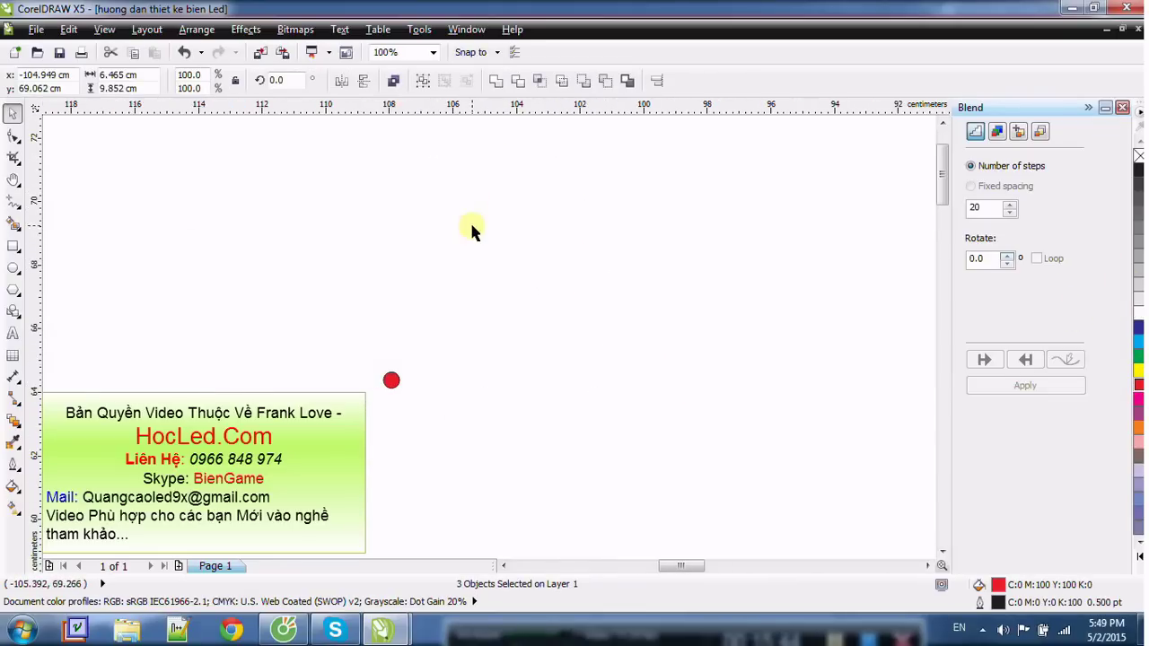
{"action": "left_click_drag", "start_coordinate": [485, 254], "coordinate": [436, 362]}
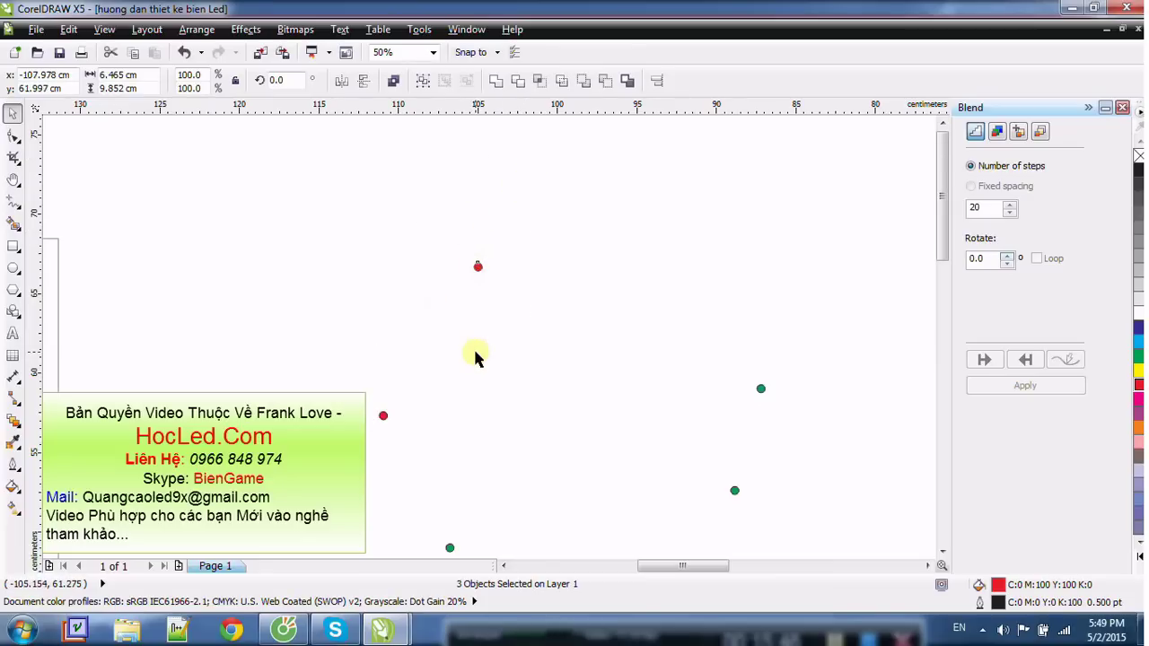
{"action": "left_click", "coordinate": [473, 351]}
{"action": "left_click", "coordinate": [380, 415]}
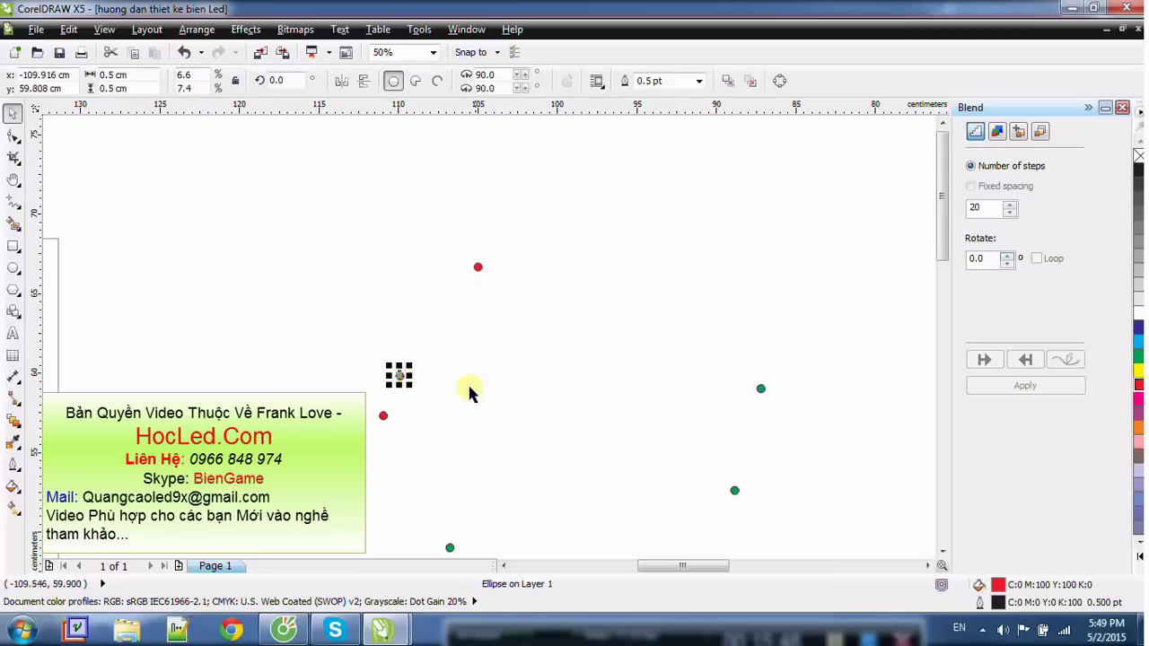
{"action": "left_click", "coordinate": [492, 265]}
{"action": "left_click_drag", "start_coordinate": [481, 272], "coordinate": [532, 271]}
Step: Select only the two close-together red circles beside the board
{"action": "left_click", "coordinate": [377, 333]}
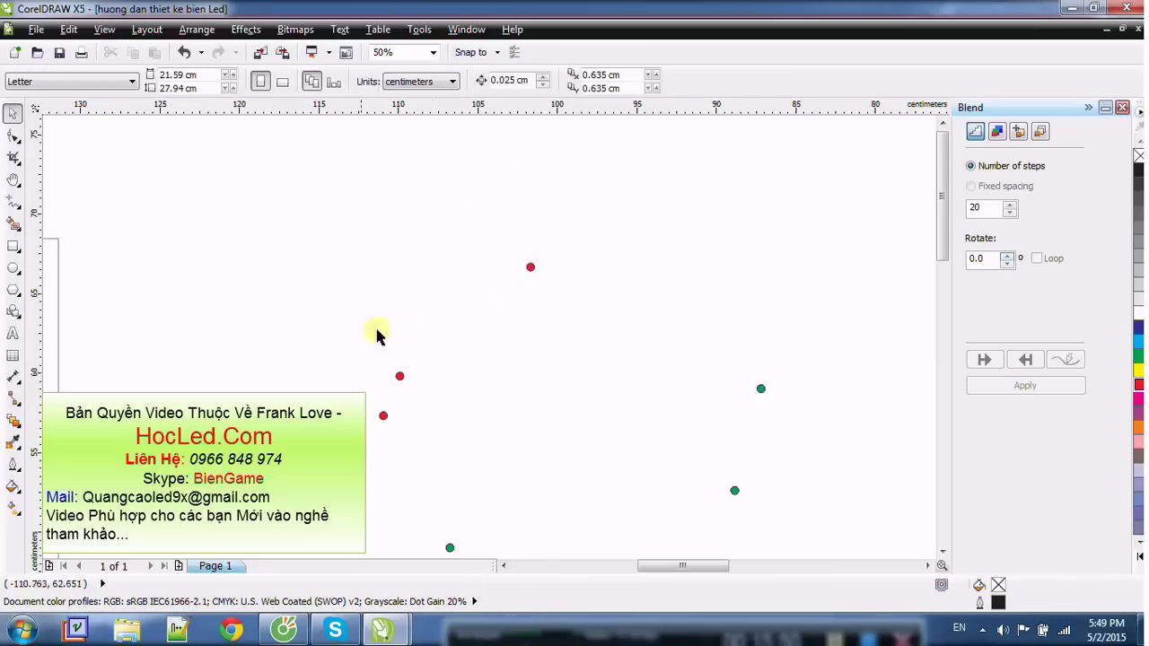
{"action": "left_click_drag", "start_coordinate": [318, 328], "coordinate": [442, 476]}
{"action": "scroll", "coordinate": [552, 267], "scroll_direction": "down", "scroll_amount": 1}
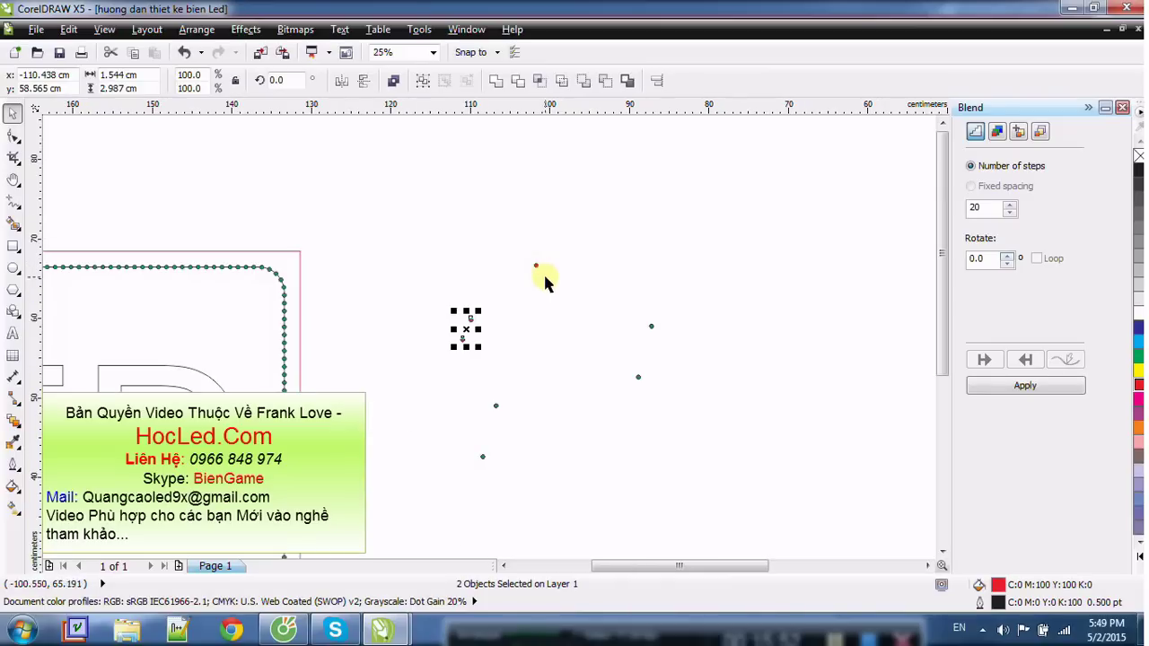
{"action": "left_click_drag", "start_coordinate": [409, 284], "coordinate": [504, 376]}
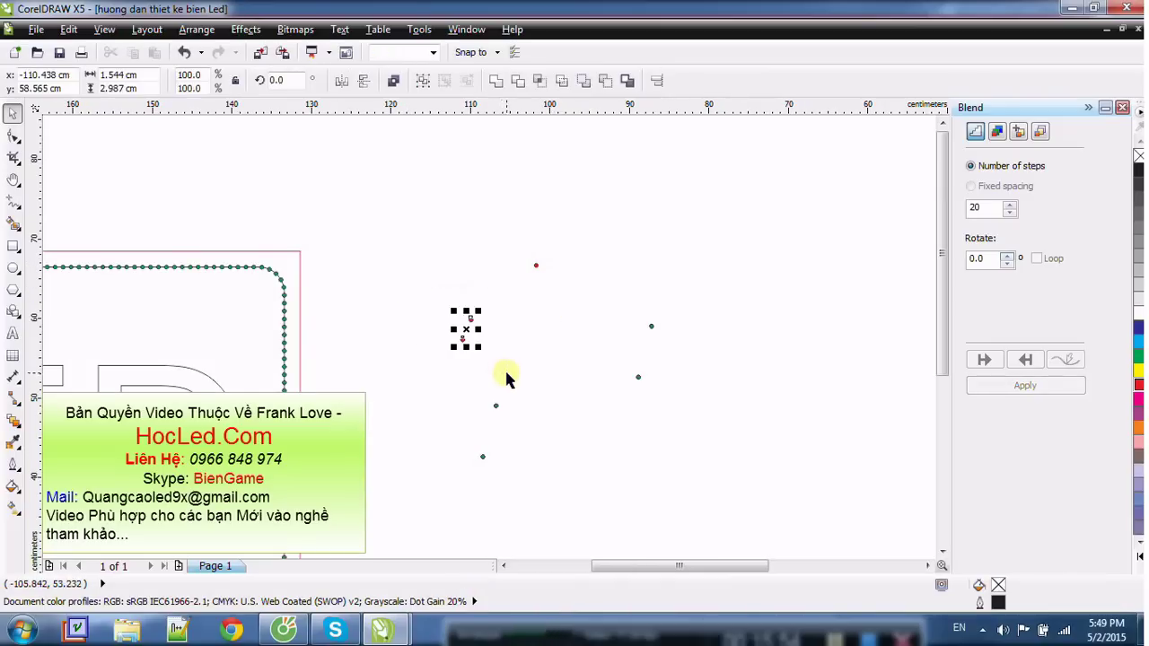
{"action": "scroll", "coordinate": [249, 377], "scroll_direction": "down", "scroll_amount": 2}
{"action": "left_click", "coordinate": [231, 377]}
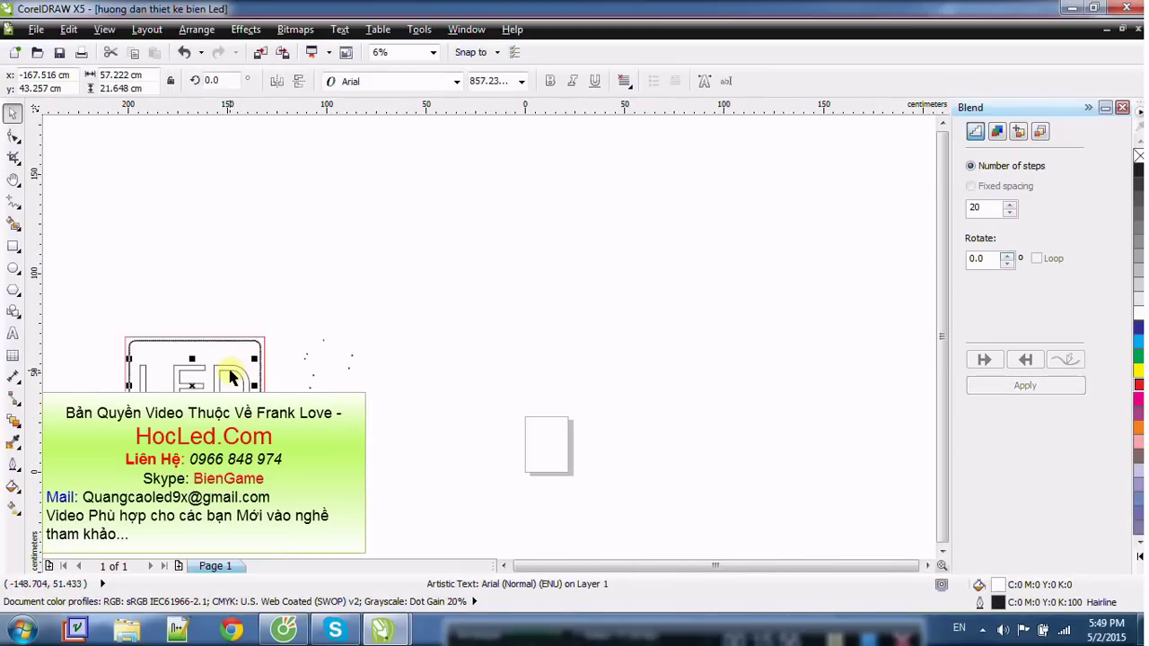
{"action": "scroll", "coordinate": [285, 364], "scroll_direction": "up", "scroll_amount": 2}
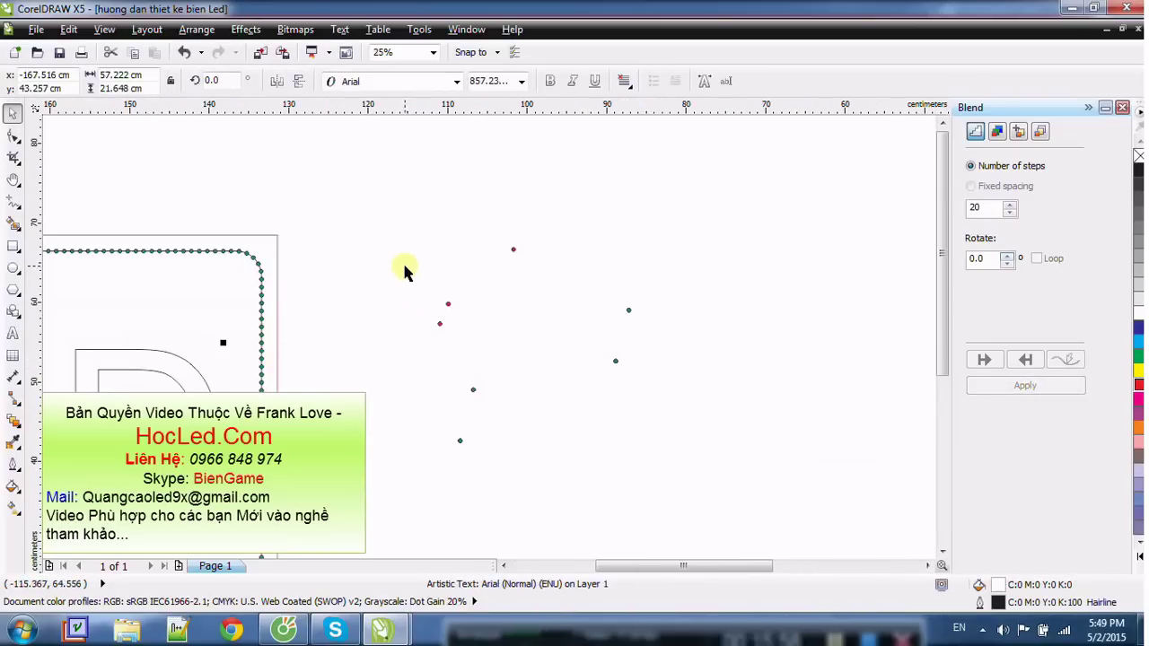
{"action": "left_click_drag", "start_coordinate": [405, 267], "coordinate": [474, 358]}
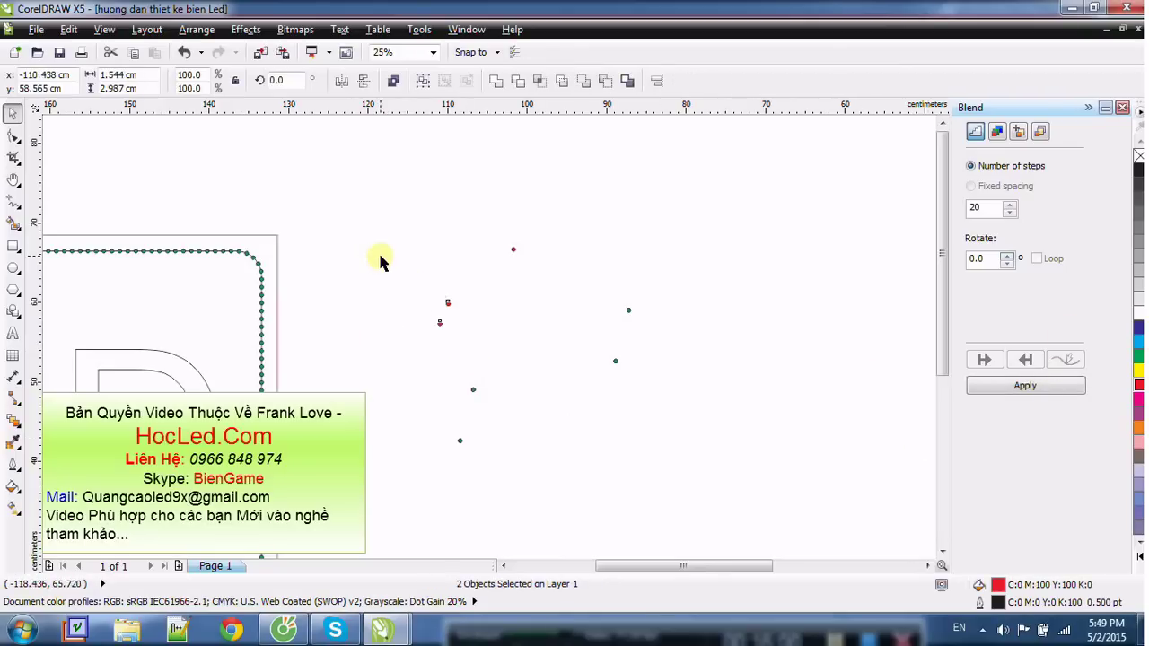
{"action": "left_click_drag", "start_coordinate": [385, 249], "coordinate": [490, 372]}
{"action": "left_click", "coordinate": [413, 263]}
{"action": "left_click_drag", "start_coordinate": [413, 263], "coordinate": [469, 351]}
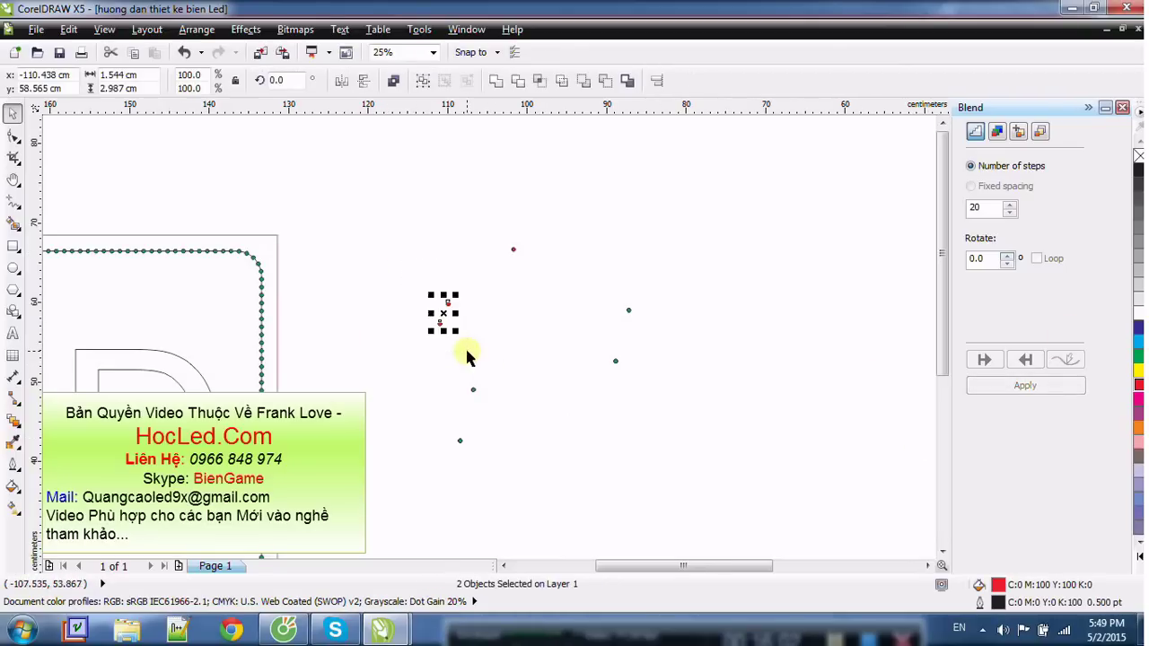
Step: Blend the two small red circles beside the sign together with 20 steps
{"action": "left_click", "coordinate": [14, 426]}
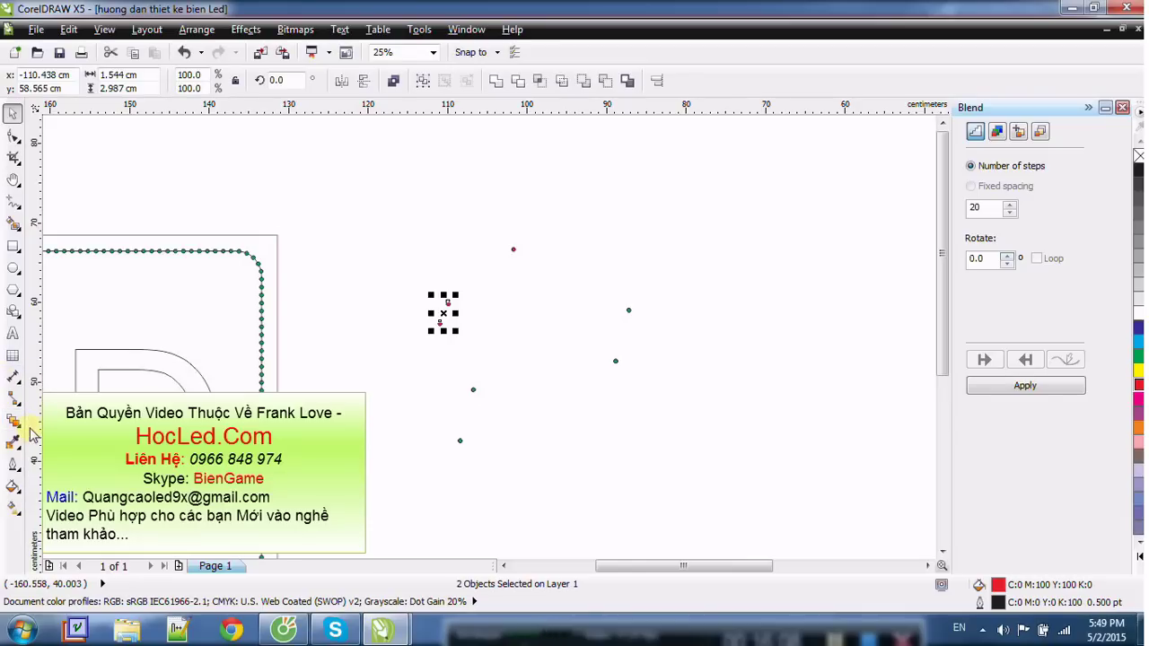
{"action": "left_click", "coordinate": [15, 425]}
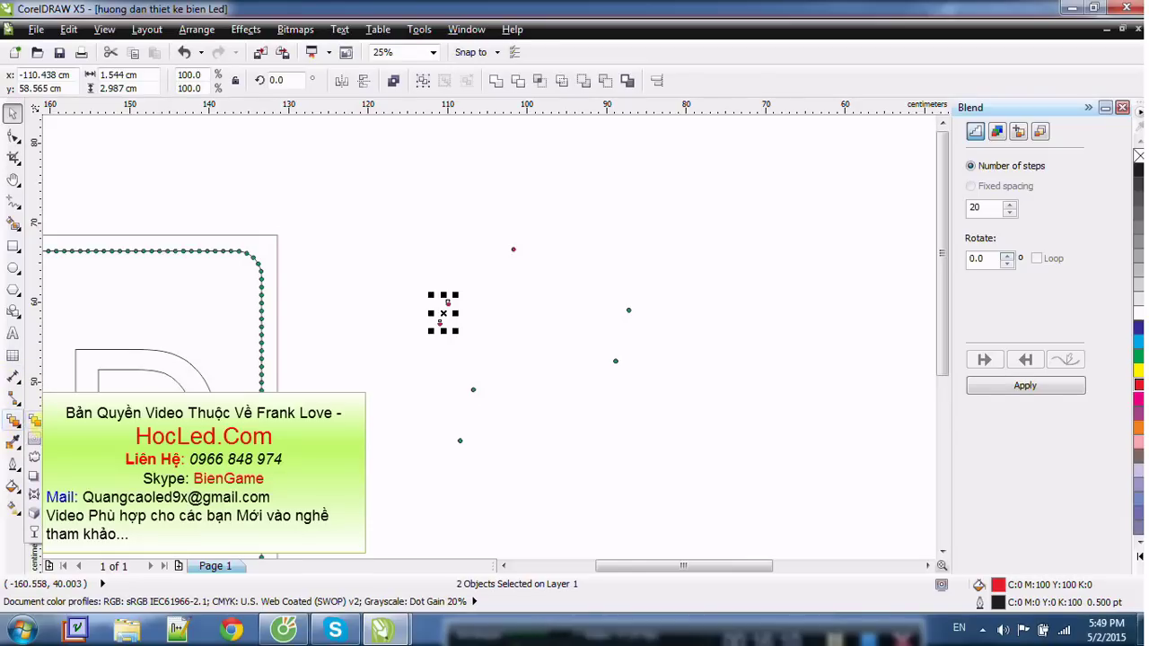
{"action": "left_click", "coordinate": [34, 419]}
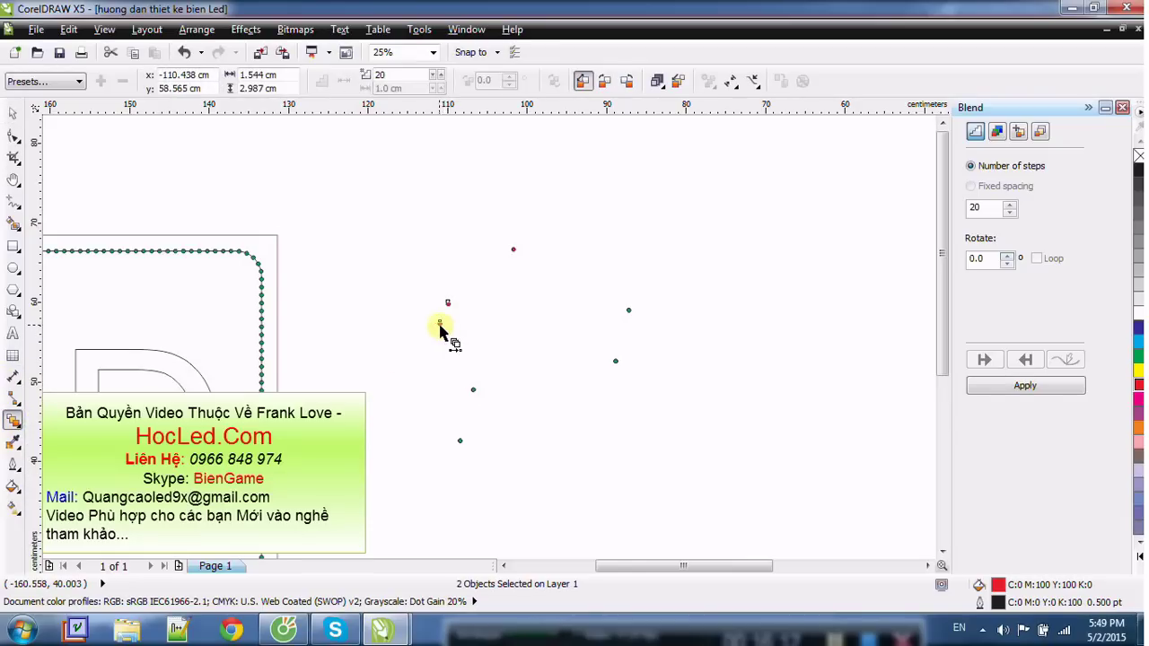
{"action": "left_click_drag", "start_coordinate": [440, 323], "coordinate": [447, 303]}
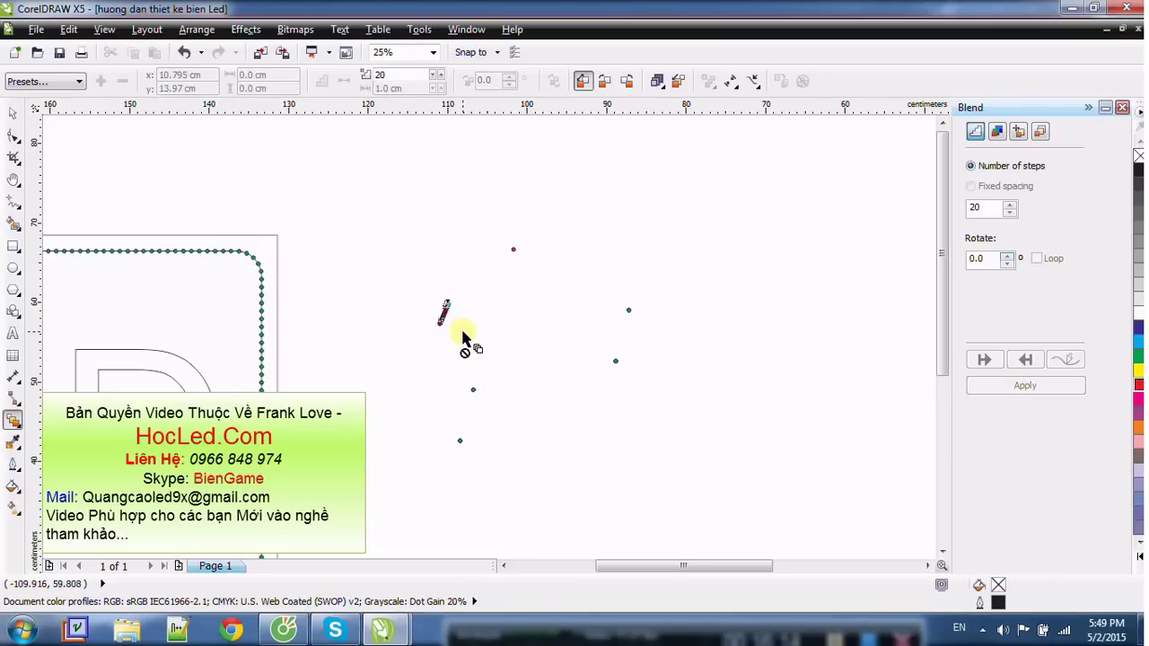
Step: Select the red blend group and assign the LED text outline as its new path
{"action": "left_click", "coordinate": [11, 114]}
{"action": "left_click_drag", "start_coordinate": [351, 249], "coordinate": [469, 368]}
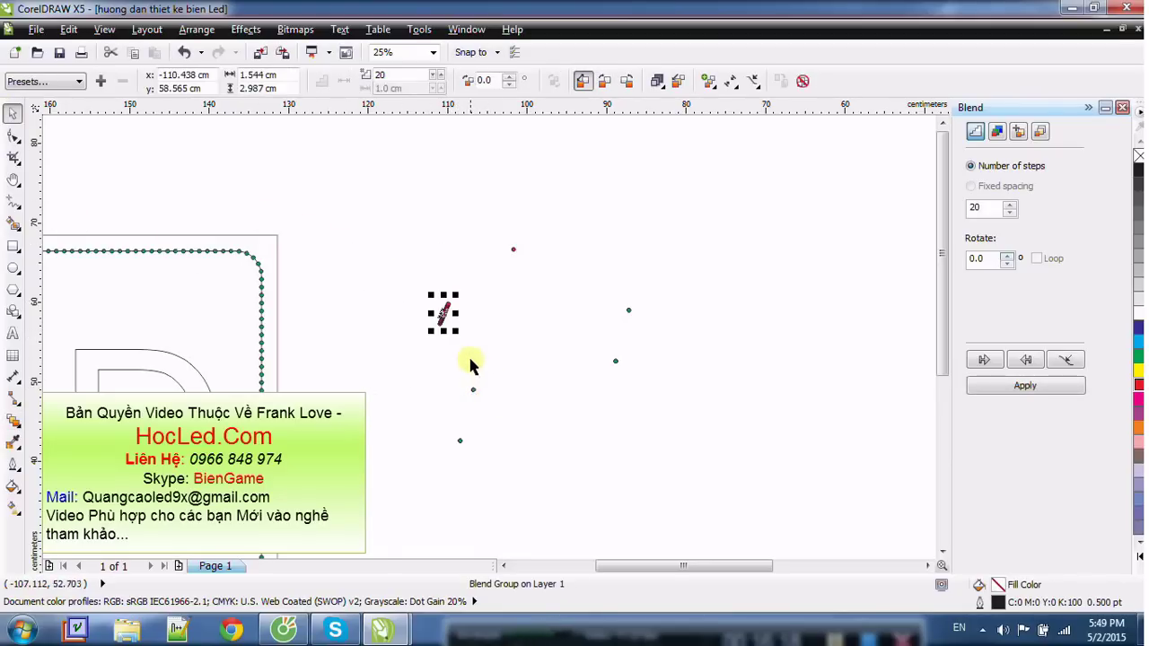
{"action": "left_click", "coordinate": [1066, 360]}
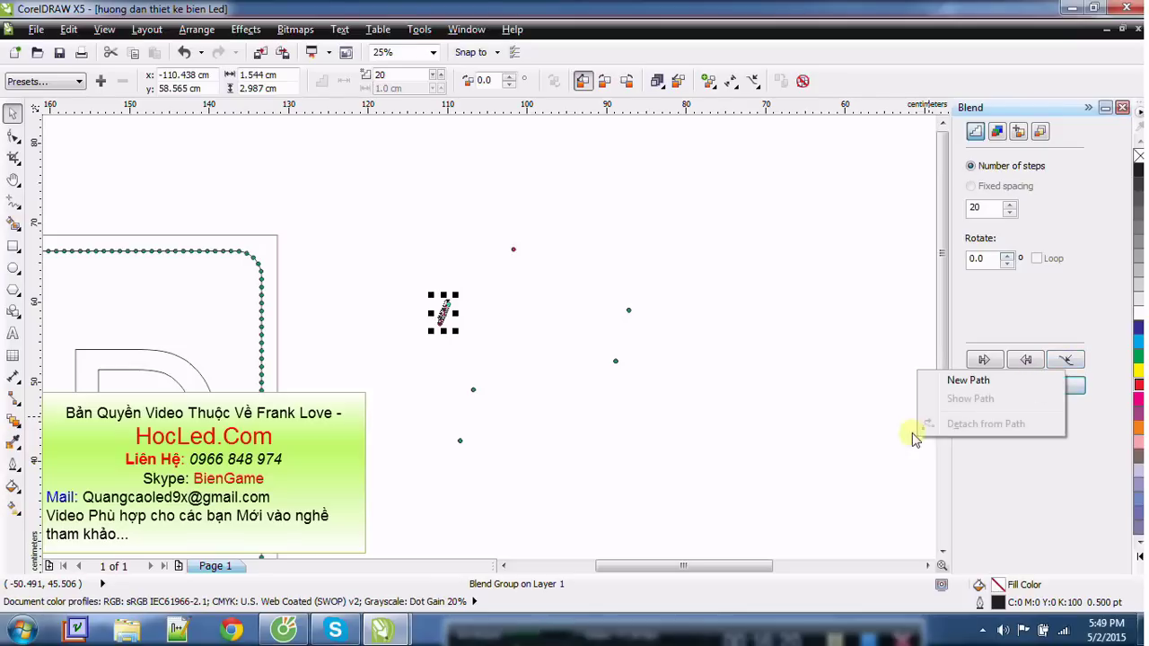
{"action": "left_click", "coordinate": [967, 381]}
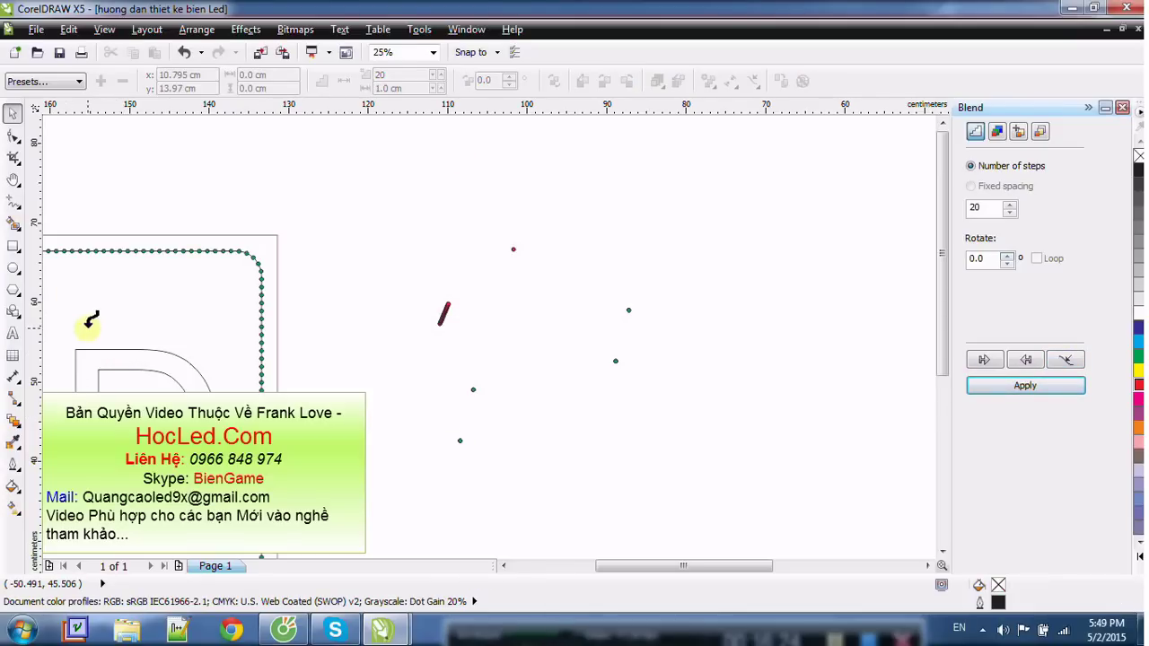
{"action": "left_click", "coordinate": [136, 345]}
Step: Set the blend to 100 steps along the full path and apply it to the LED text
{"action": "scroll", "coordinate": [411, 328], "scroll_direction": "down", "scroll_amount": 4}
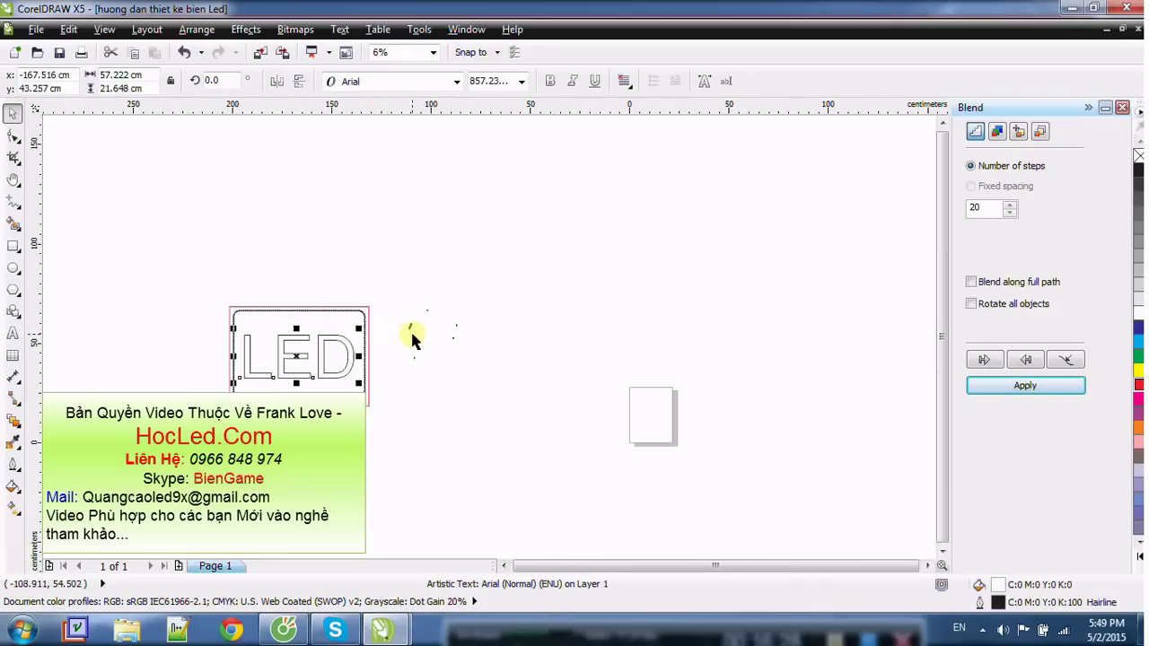
{"action": "scroll", "coordinate": [301, 364], "scroll_direction": "up", "scroll_amount": 4}
{"action": "scroll", "coordinate": [200, 363], "scroll_direction": "down", "scroll_amount": 2}
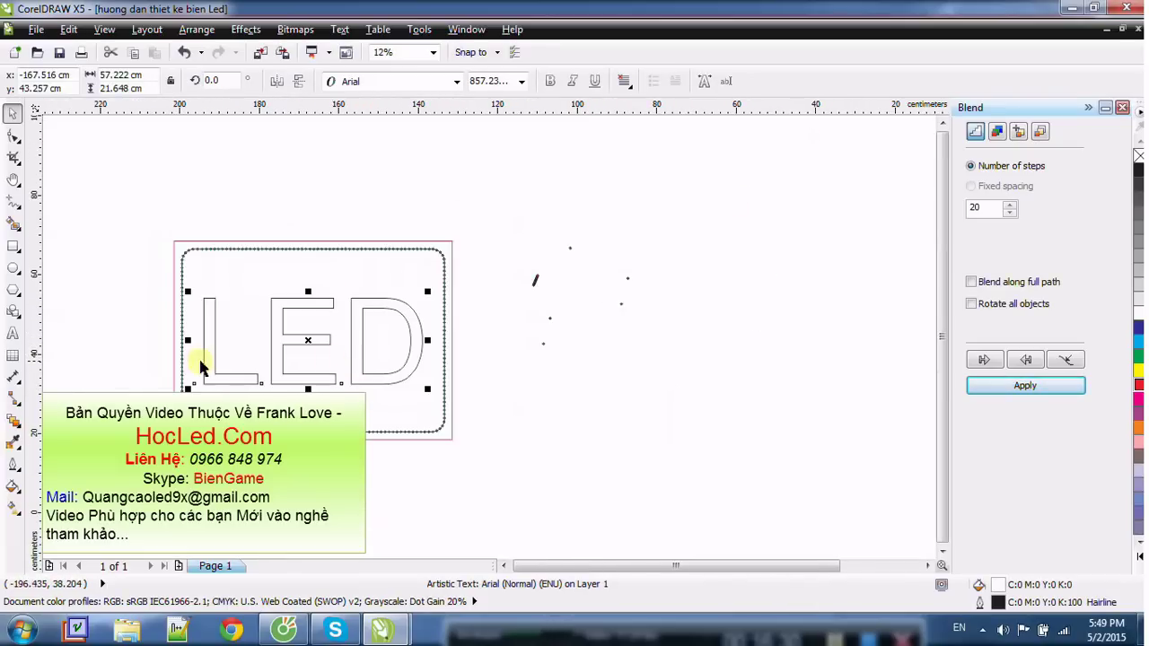
{"action": "scroll", "coordinate": [166, 348], "scroll_direction": "up", "scroll_amount": 4}
{"action": "scroll", "coordinate": [725, 332], "scroll_direction": "down", "scroll_amount": 2}
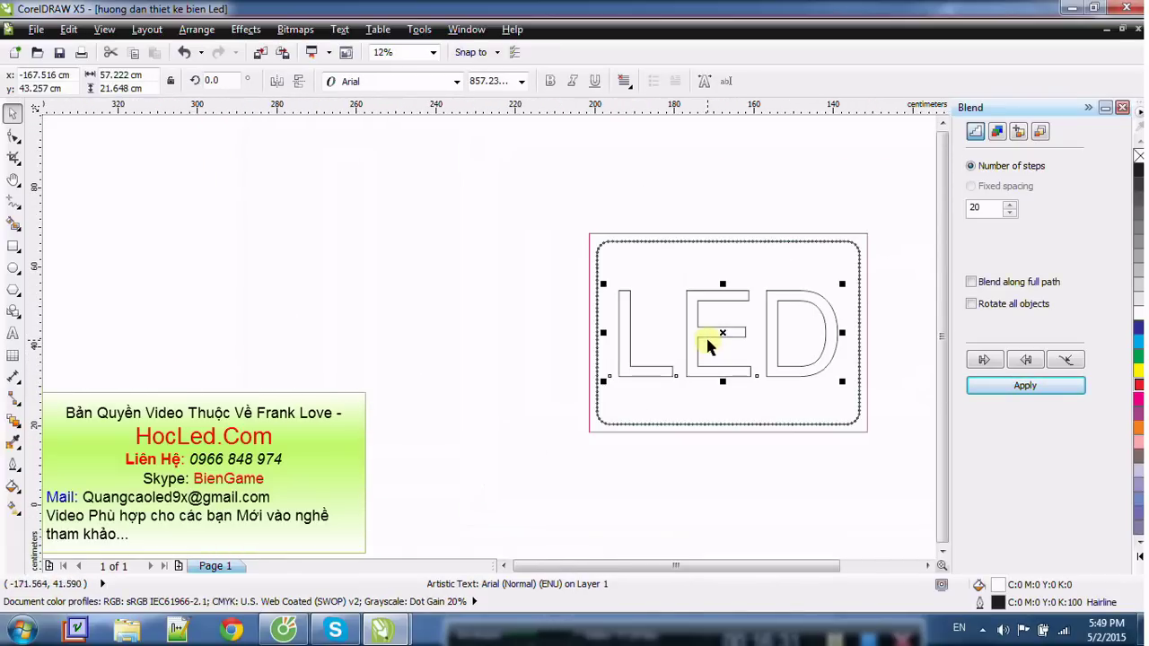
{"action": "scroll", "coordinate": [880, 300], "scroll_direction": "up", "scroll_amount": 1}
{"action": "scroll", "coordinate": [832, 302], "scroll_direction": "down", "scroll_amount": 1}
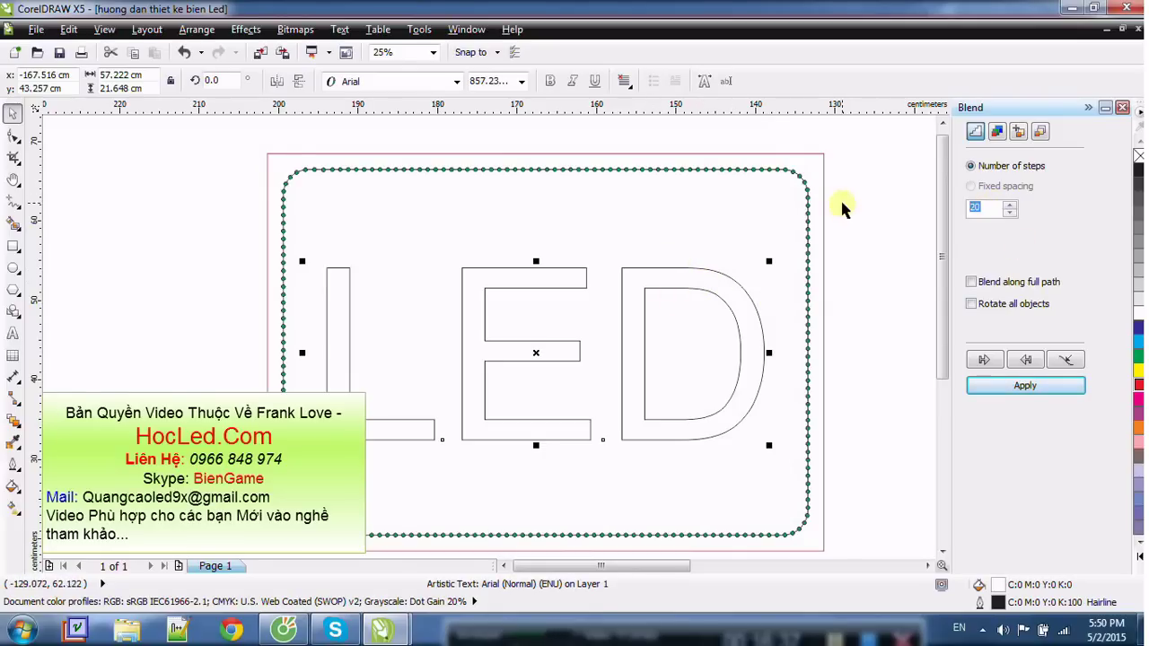
{"action": "type", "text": "1"}
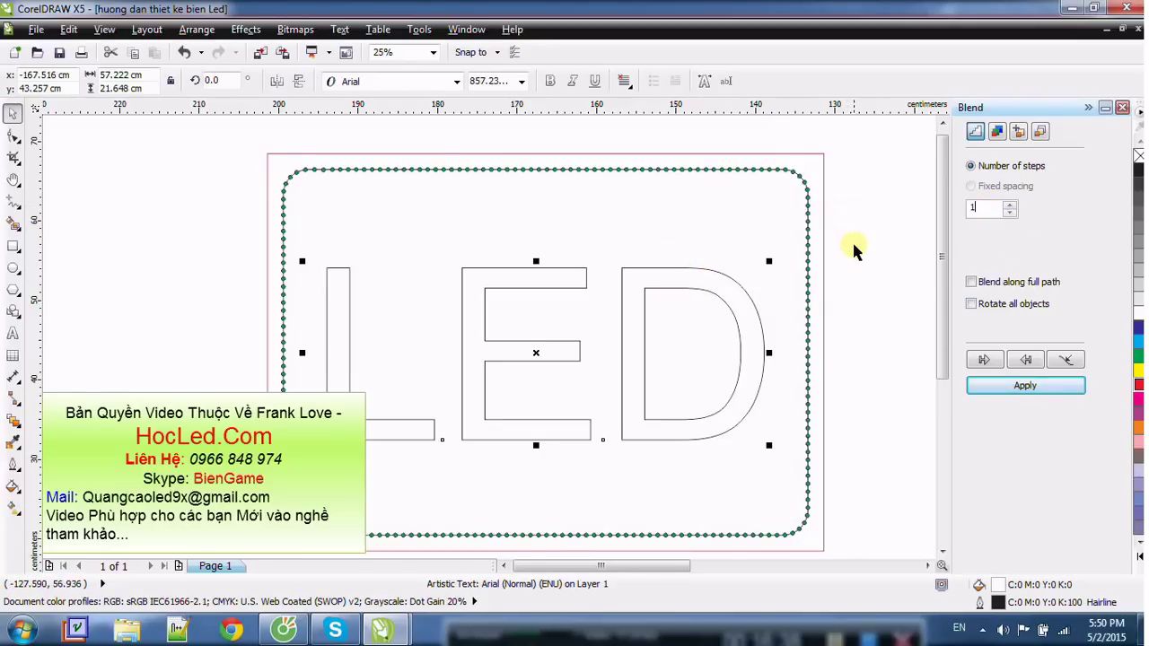
{"action": "type", "text": "000"}
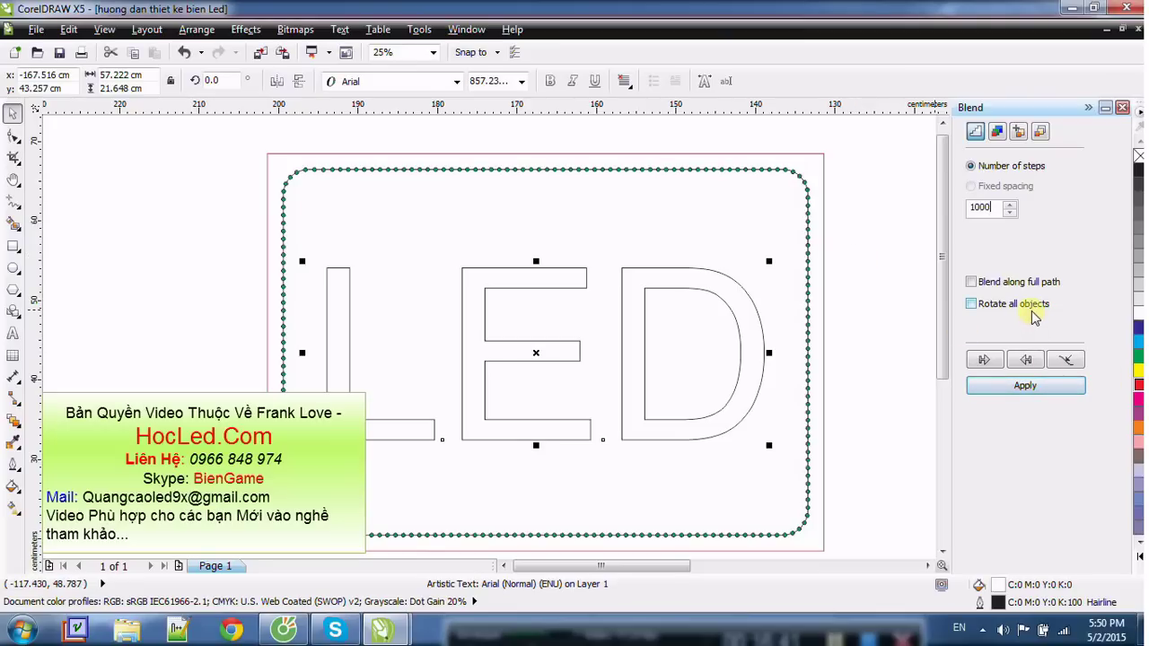
{"action": "left_click", "coordinate": [1007, 281]}
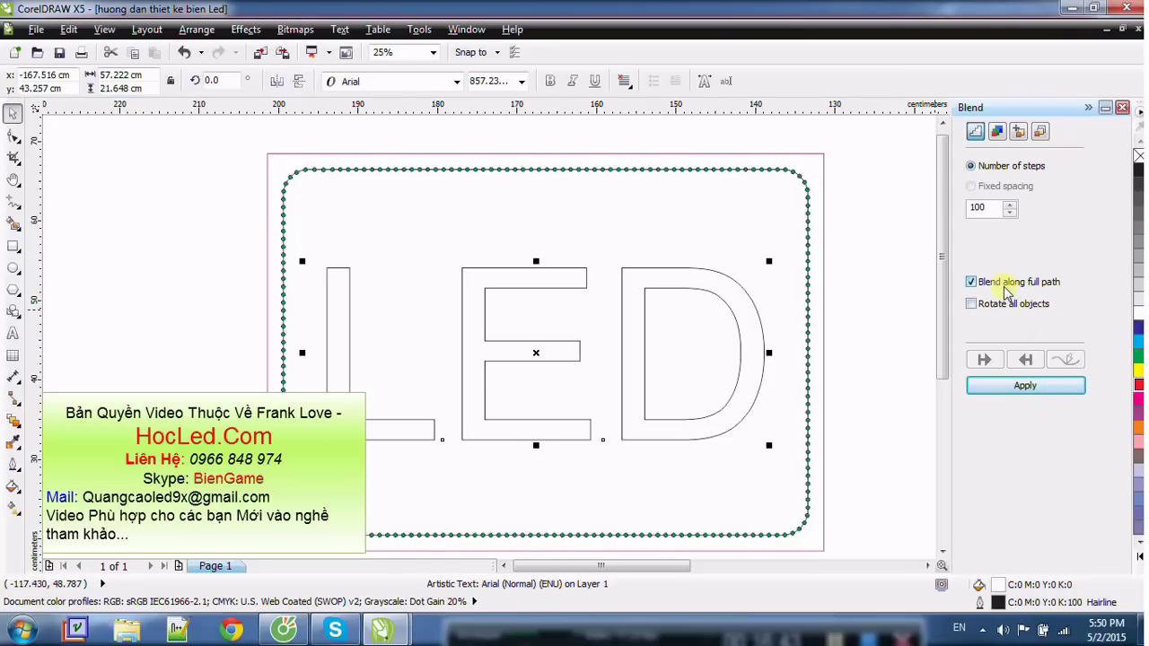
{"action": "left_click", "coordinate": [1026, 385]}
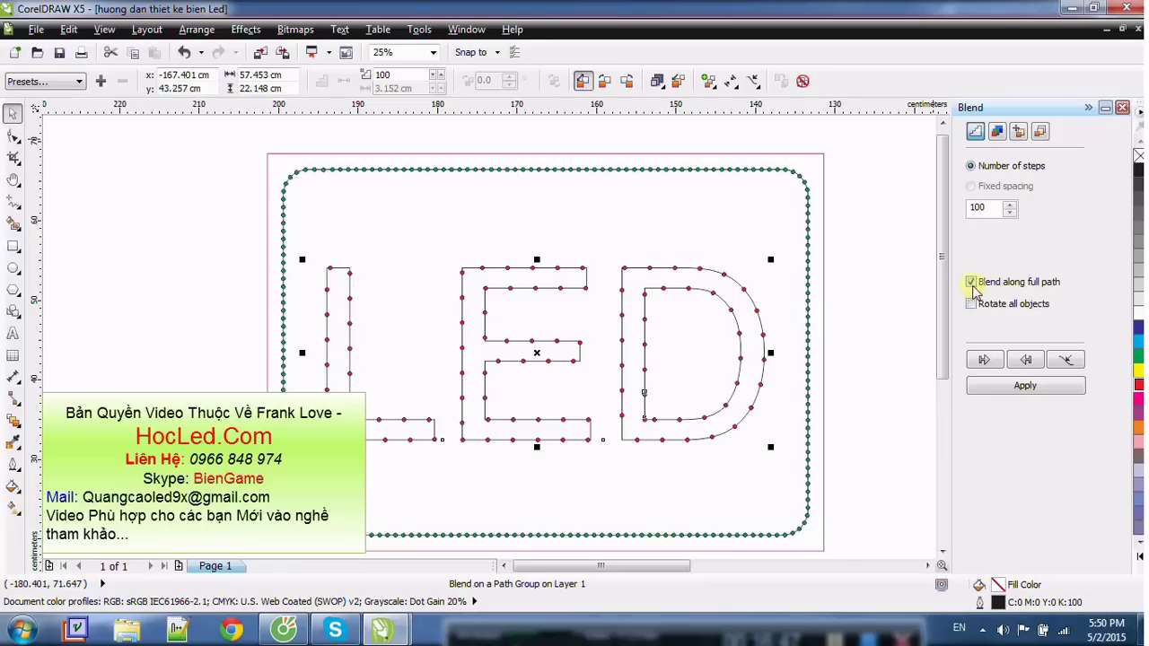
Step: Try 200 steps for the LED text blend and replace that with a fixed spacing of 1.0 cm, rotating all objects
{"action": "double_click", "coordinate": [995, 208]}
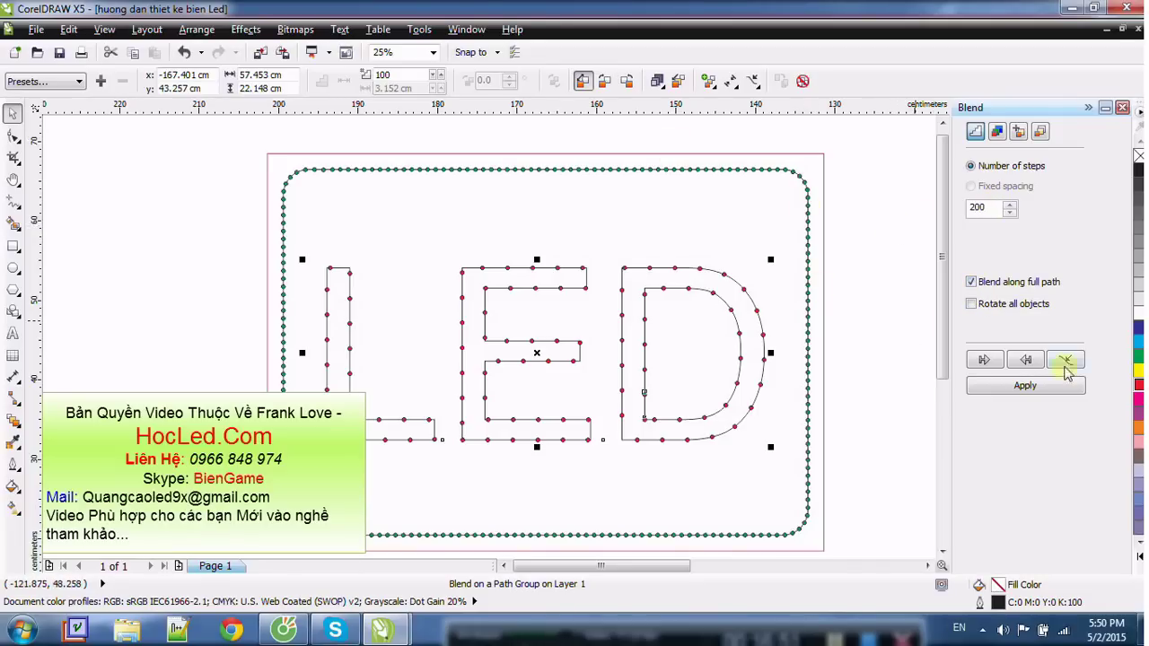
{"action": "left_click", "coordinate": [1073, 393]}
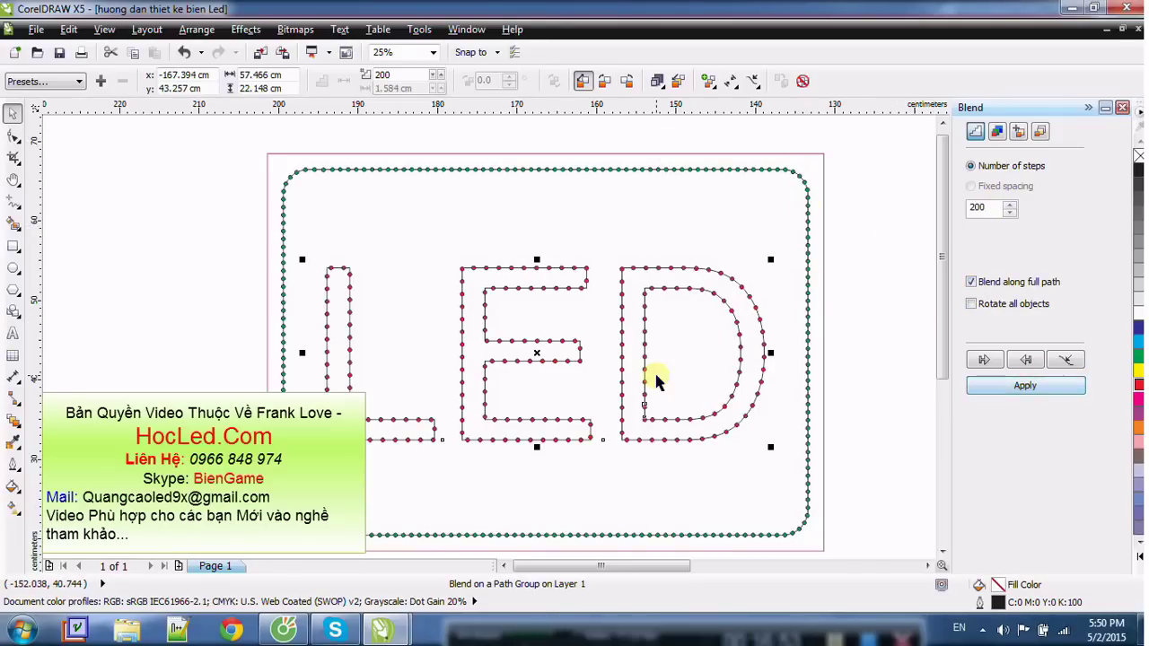
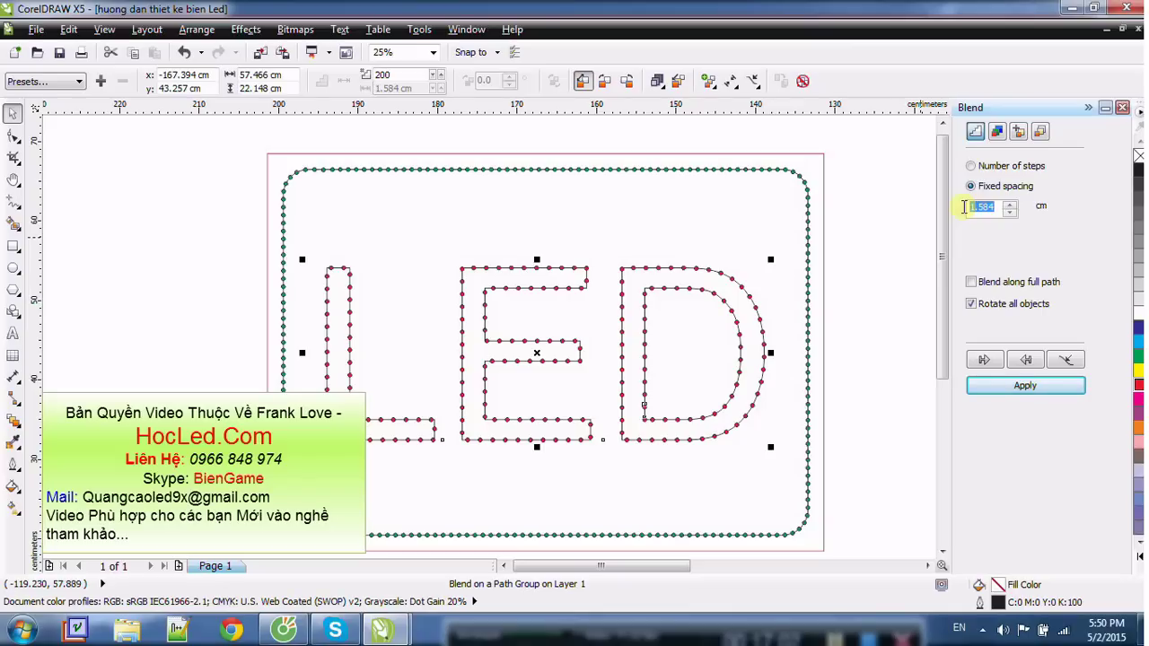
{"action": "left_click", "coordinate": [1010, 385]}
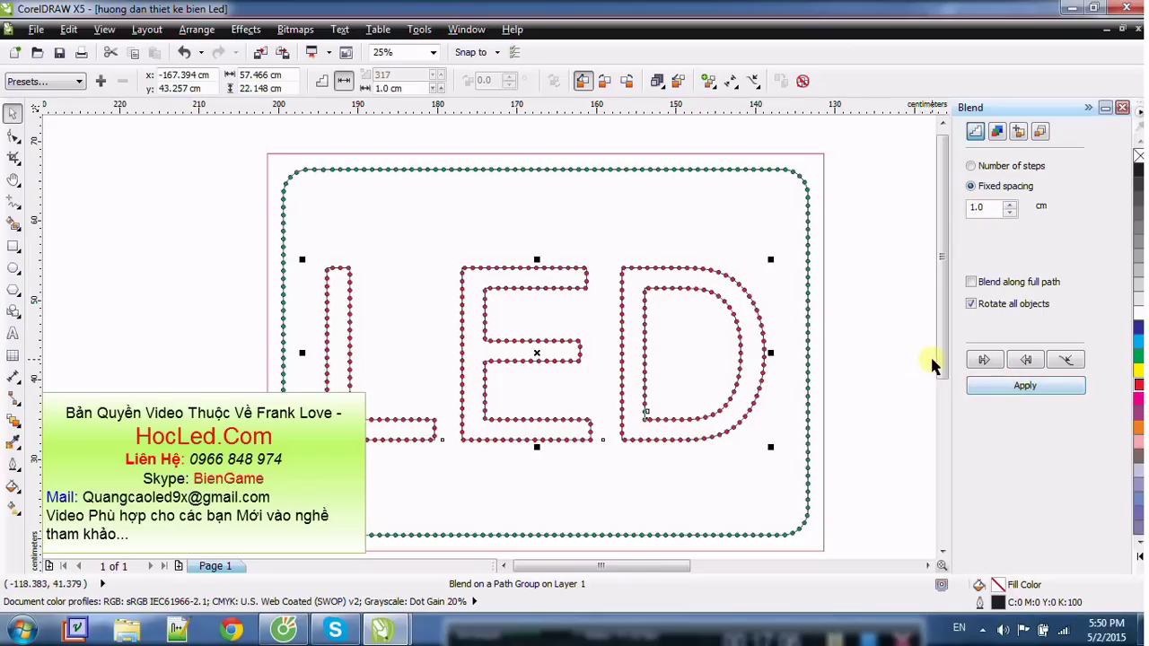
Step: Examine the spacing of the red circles along the outlines of the LED letters and compare it with the green border
{"action": "scroll", "coordinate": [702, 370], "scroll_direction": "up", "scroll_amount": 2}
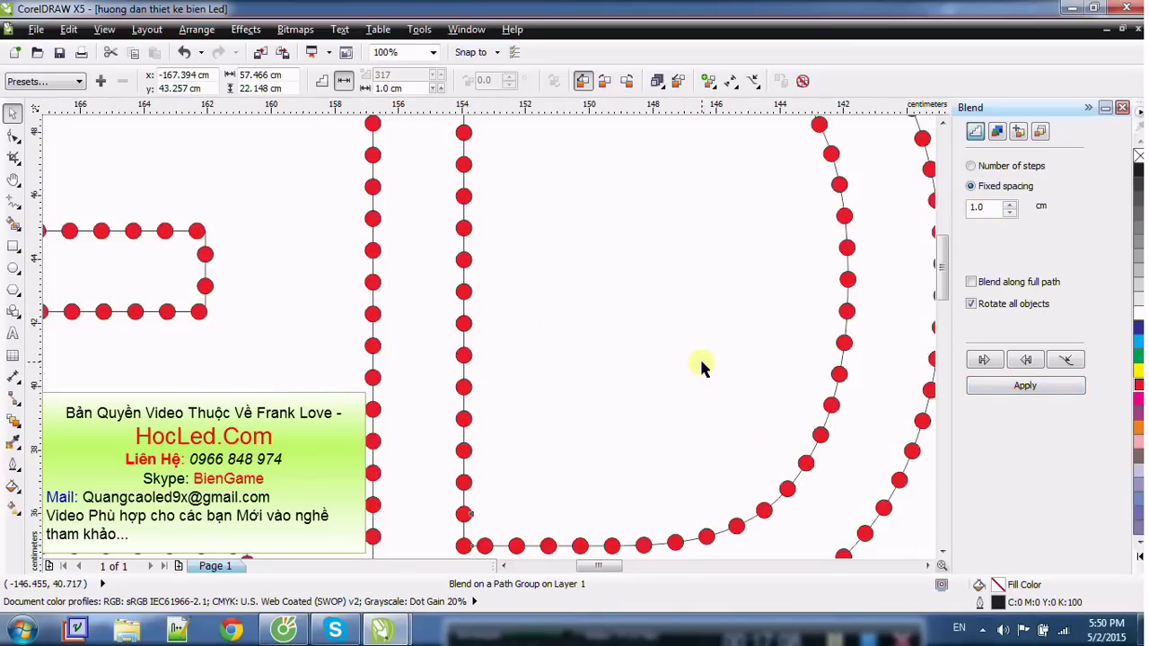
{"action": "scroll", "coordinate": [695, 370], "scroll_direction": "down", "scroll_amount": 2}
{"action": "scroll", "coordinate": [367, 300], "scroll_direction": "up", "scroll_amount": 1}
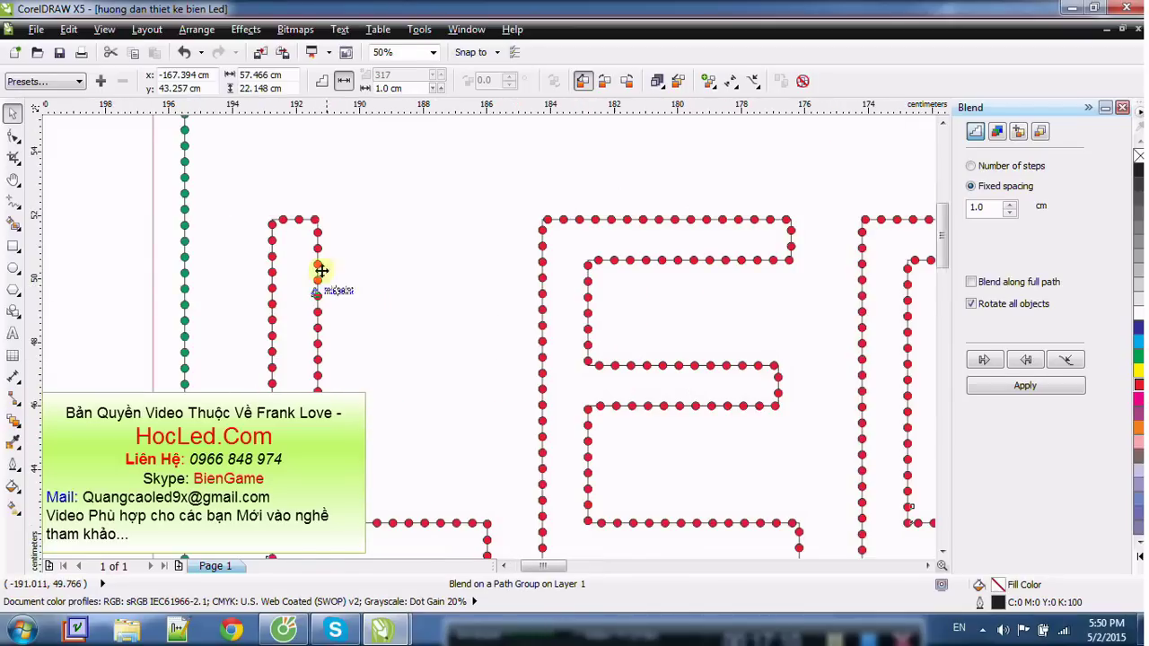
{"action": "scroll", "coordinate": [321, 270], "scroll_direction": "up", "scroll_amount": 3}
{"action": "scroll", "coordinate": [308, 249], "scroll_direction": "down", "scroll_amount": 3}
{"action": "scroll", "coordinate": [290, 227], "scroll_direction": "up", "scroll_amount": 2}
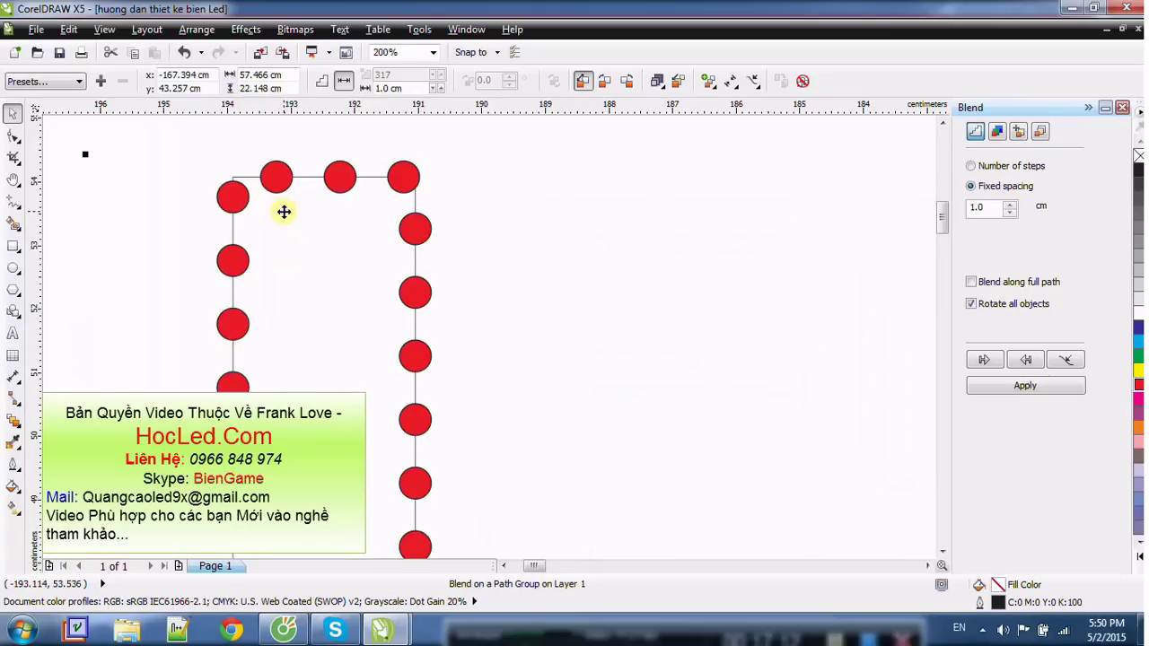
{"action": "scroll", "coordinate": [283, 211], "scroll_direction": "down", "scroll_amount": 3}
{"action": "left_click", "coordinate": [756, 333]}
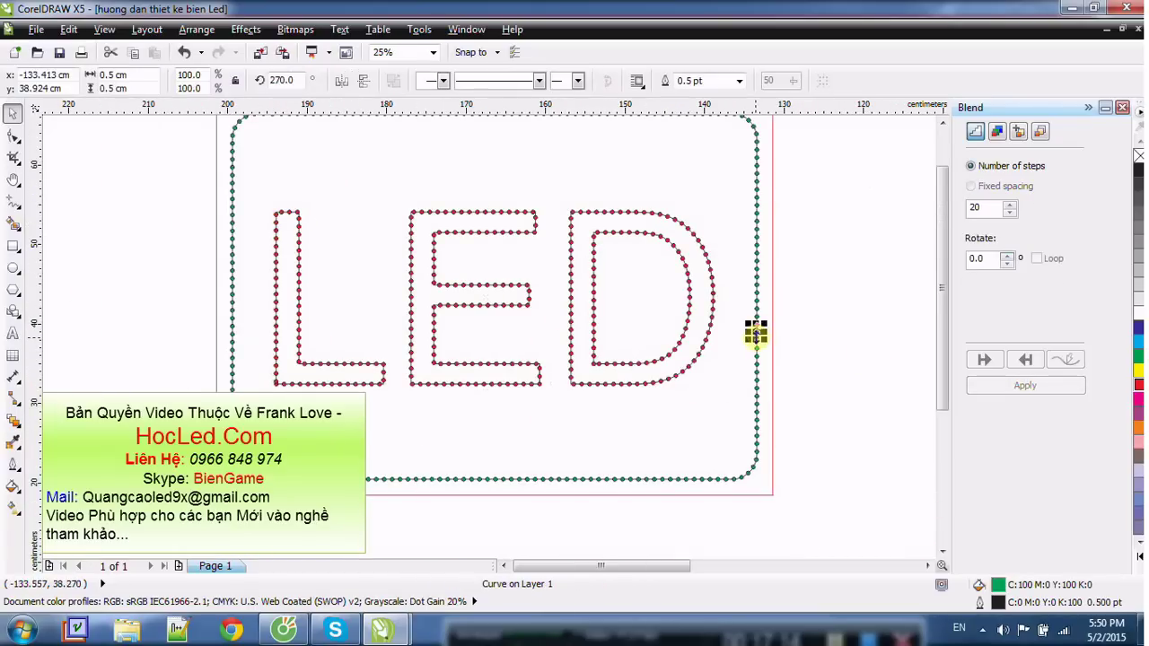
{"action": "key", "text": "Escape"}
{"action": "scroll", "coordinate": [454, 258], "scroll_direction": "down", "scroll_amount": 1}
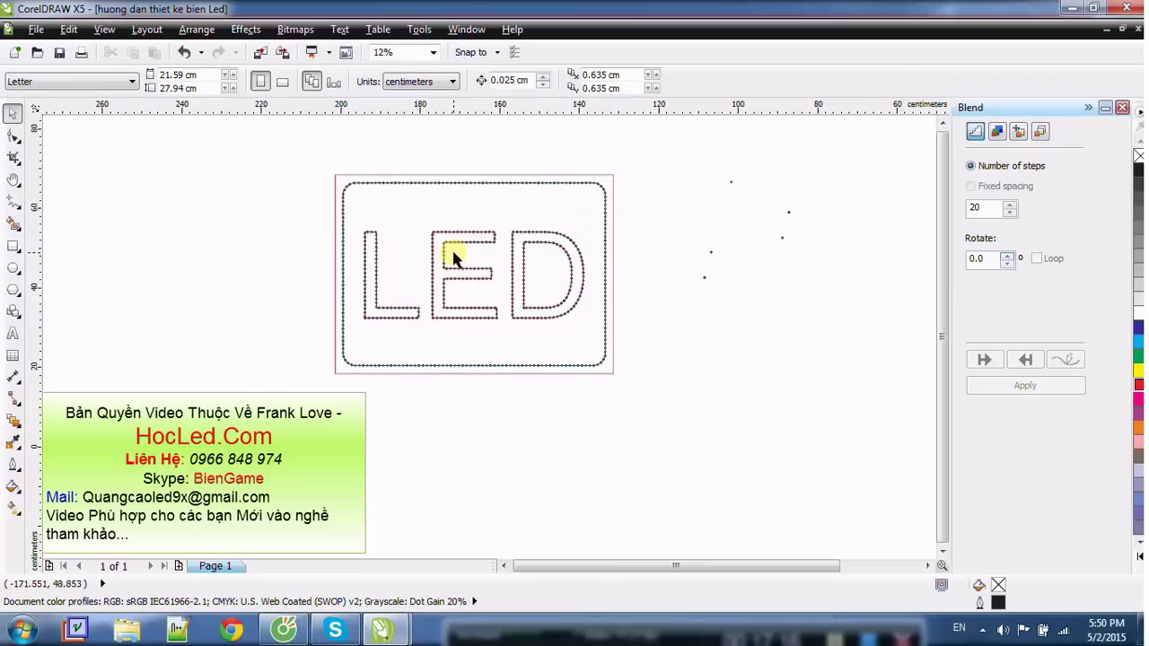
{"action": "scroll", "coordinate": [474, 239], "scroll_direction": "up", "scroll_amount": 1}
{"action": "left_click", "coordinate": [474, 238]}
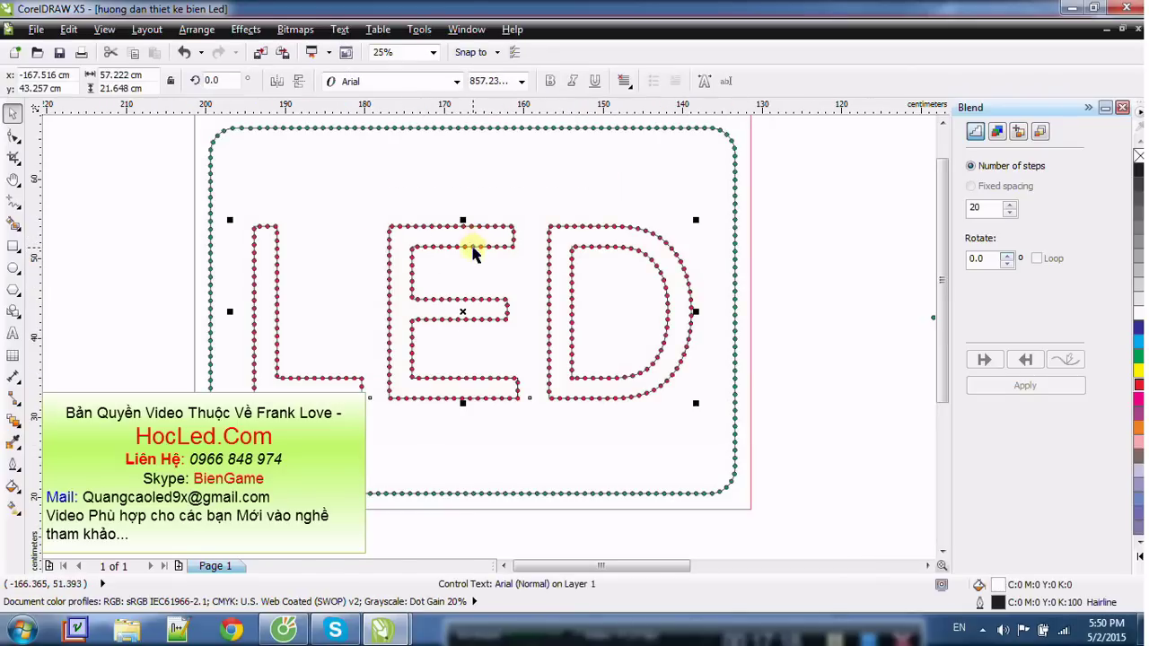
{"action": "left_click", "coordinate": [196, 29]}
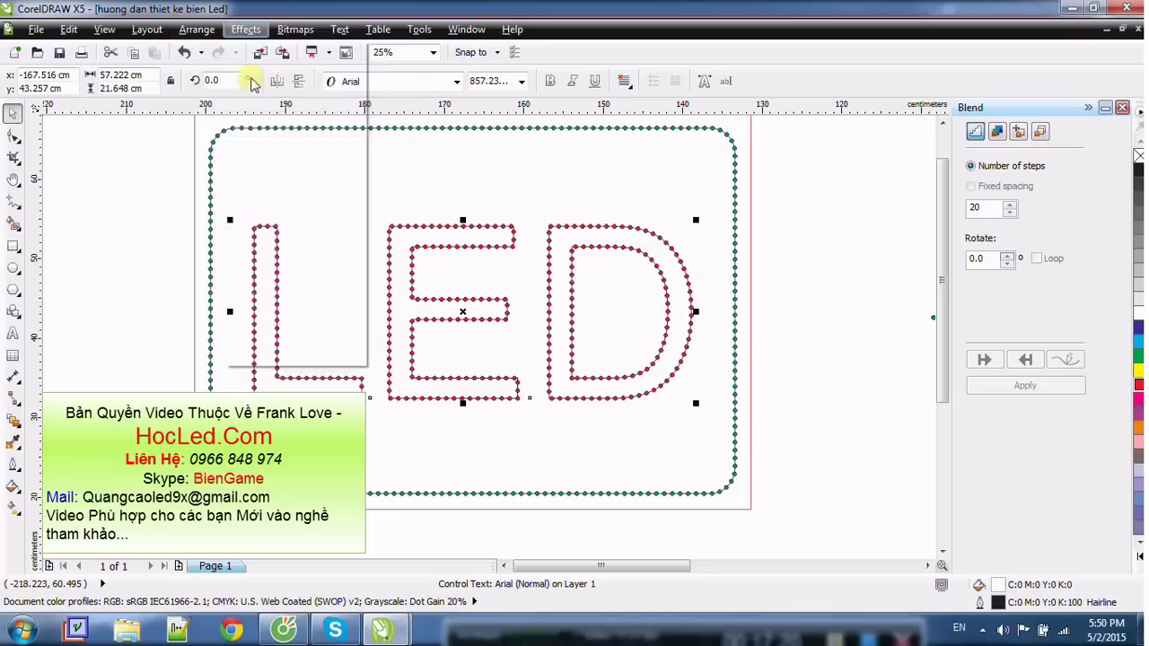
{"action": "left_click", "coordinate": [620, 186]}
{"action": "key", "text": "Escape"}
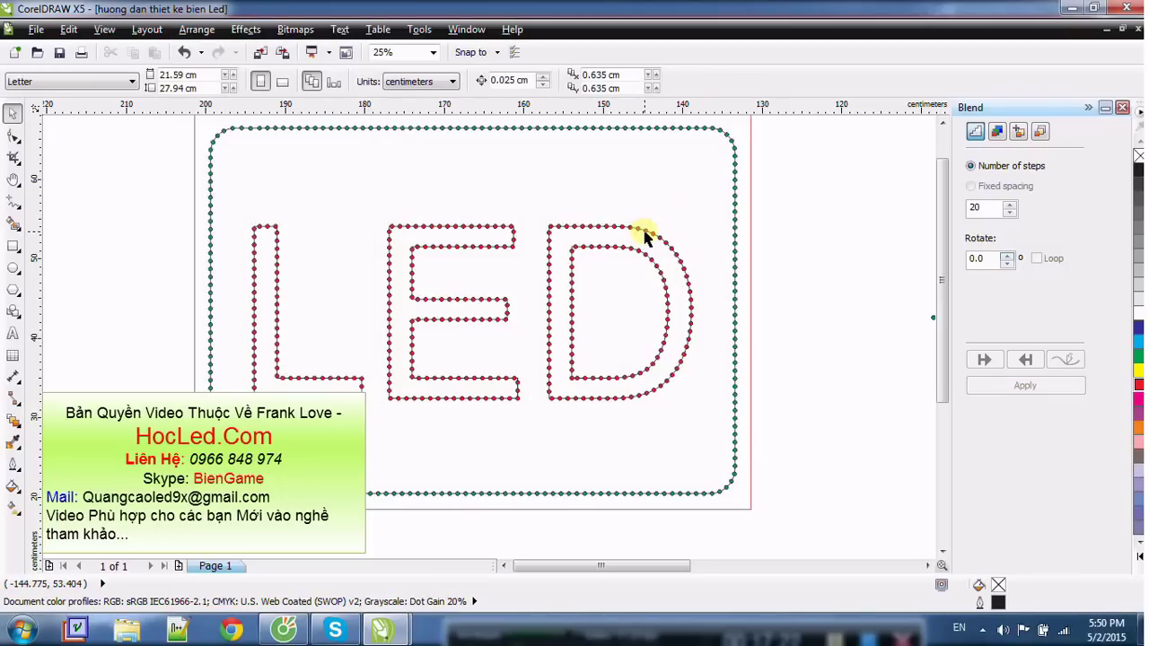
Step: Break apart the red circle blend on the LED text and ungroup all of its circles
{"action": "left_click", "coordinate": [644, 235]}
{"action": "left_click", "coordinate": [193, 34]}
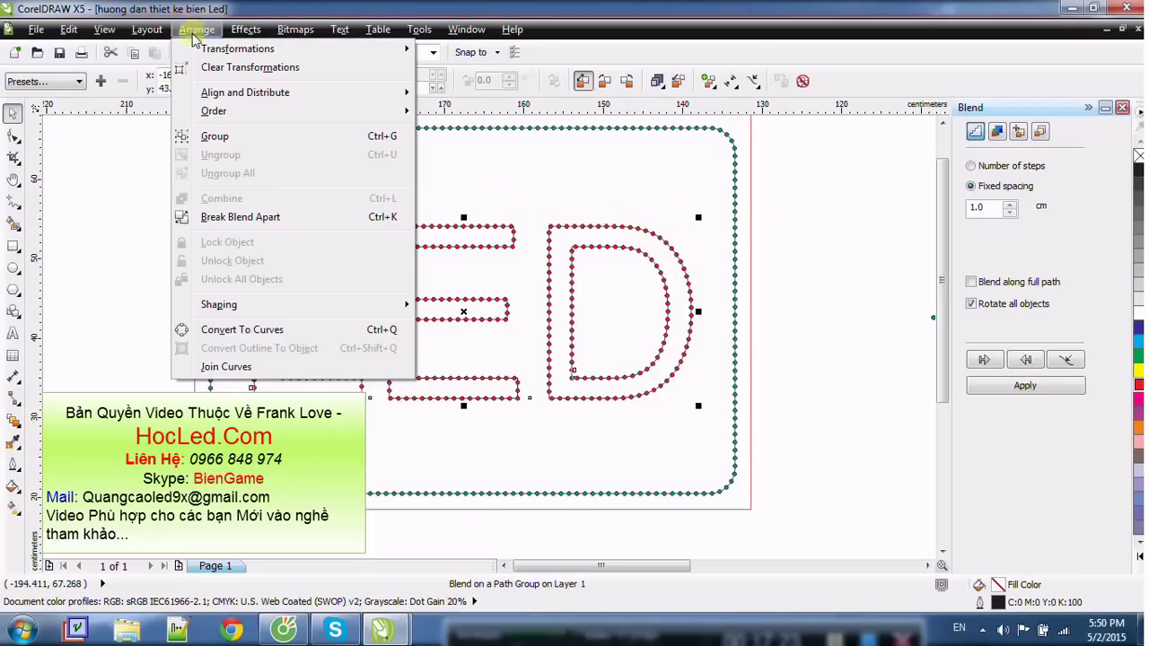
{"action": "left_click", "coordinate": [240, 217]}
{"action": "left_click", "coordinate": [196, 29]}
{"action": "left_click", "coordinate": [286, 154]}
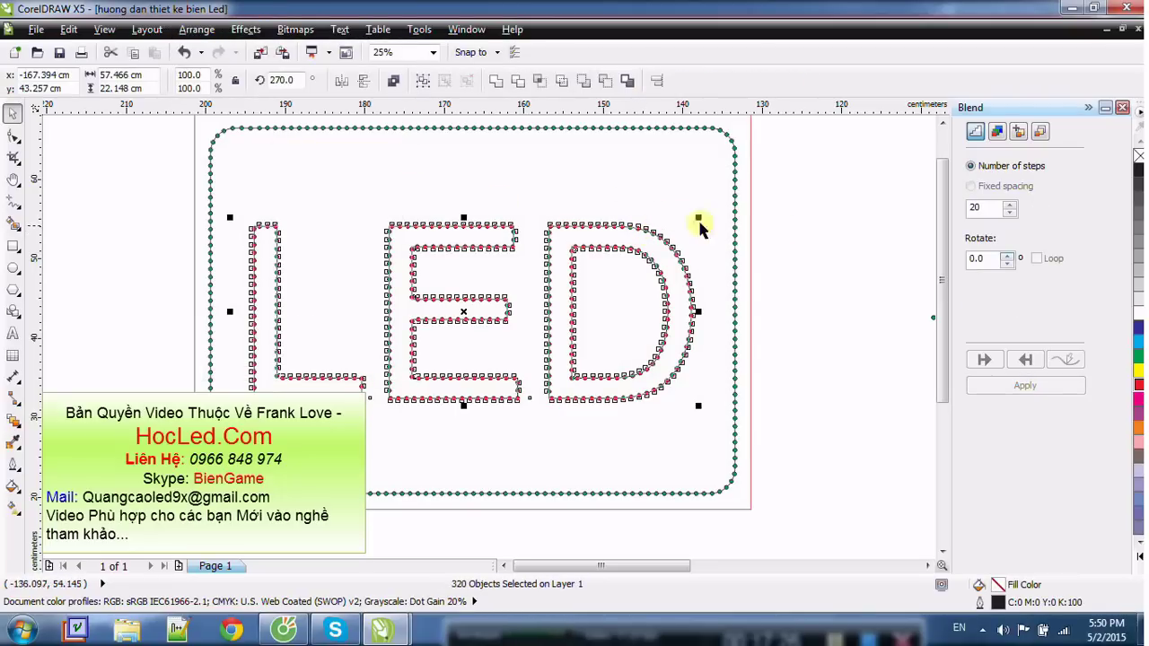
Step: Marquee-select different areas of the LED letters to check that the circles are separate objects, clearing each selection
{"action": "left_click_drag", "start_coordinate": [133, 204], "coordinate": [687, 433]}
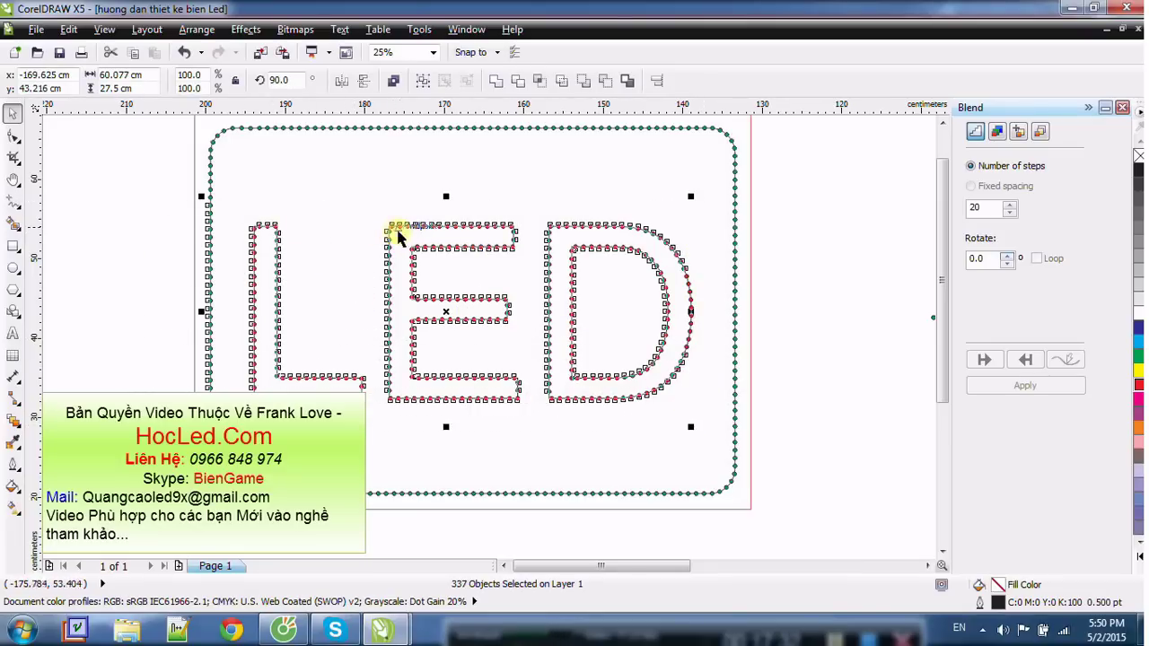
{"action": "left_click", "coordinate": [86, 223]}
{"action": "scroll", "coordinate": [246, 231], "scroll_direction": "up", "scroll_amount": 3}
{"action": "scroll", "coordinate": [247, 232], "scroll_direction": "down", "scroll_amount": 1}
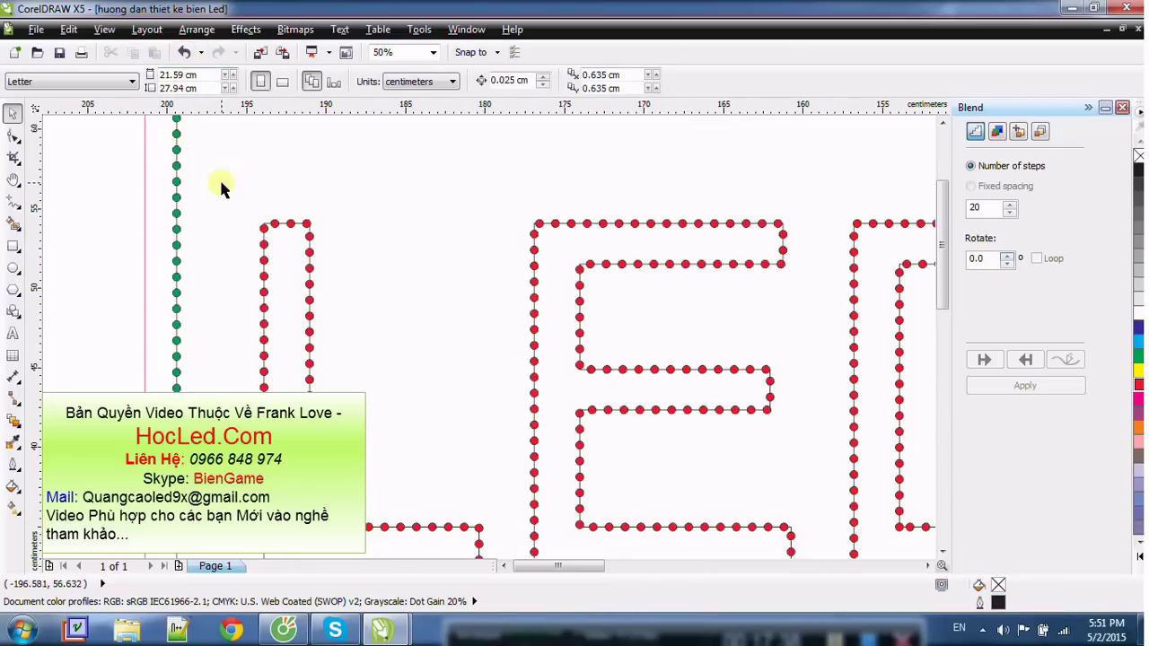
{"action": "scroll", "coordinate": [222, 187], "scroll_direction": "down", "scroll_amount": 1}
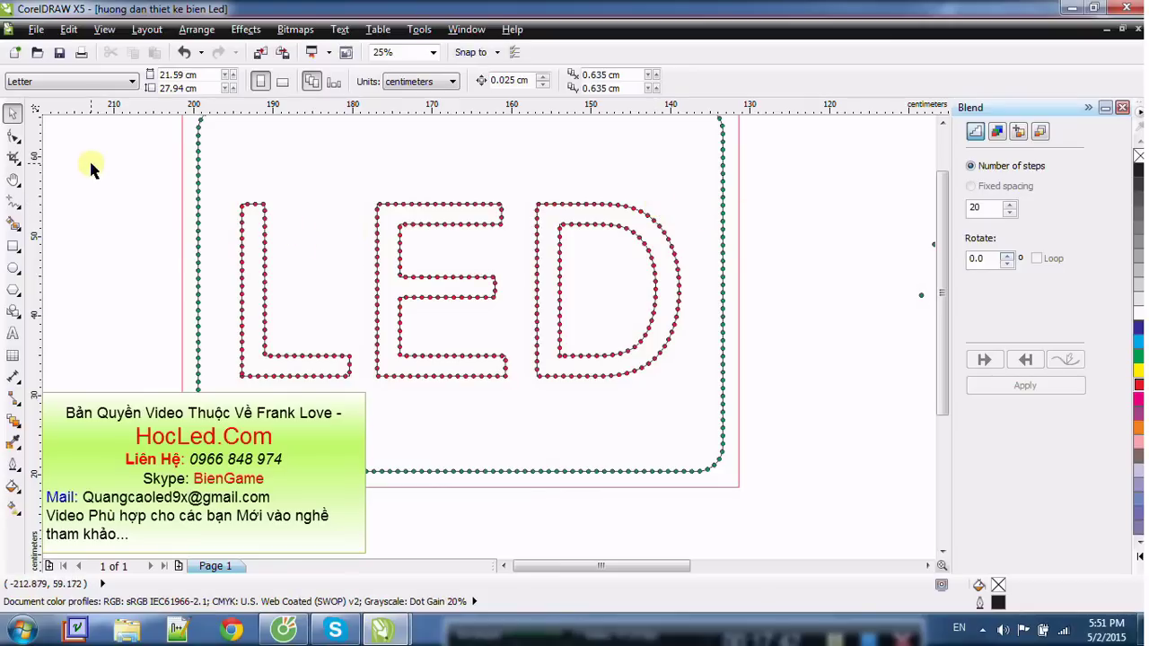
{"action": "left_click_drag", "start_coordinate": [100, 168], "coordinate": [682, 297]}
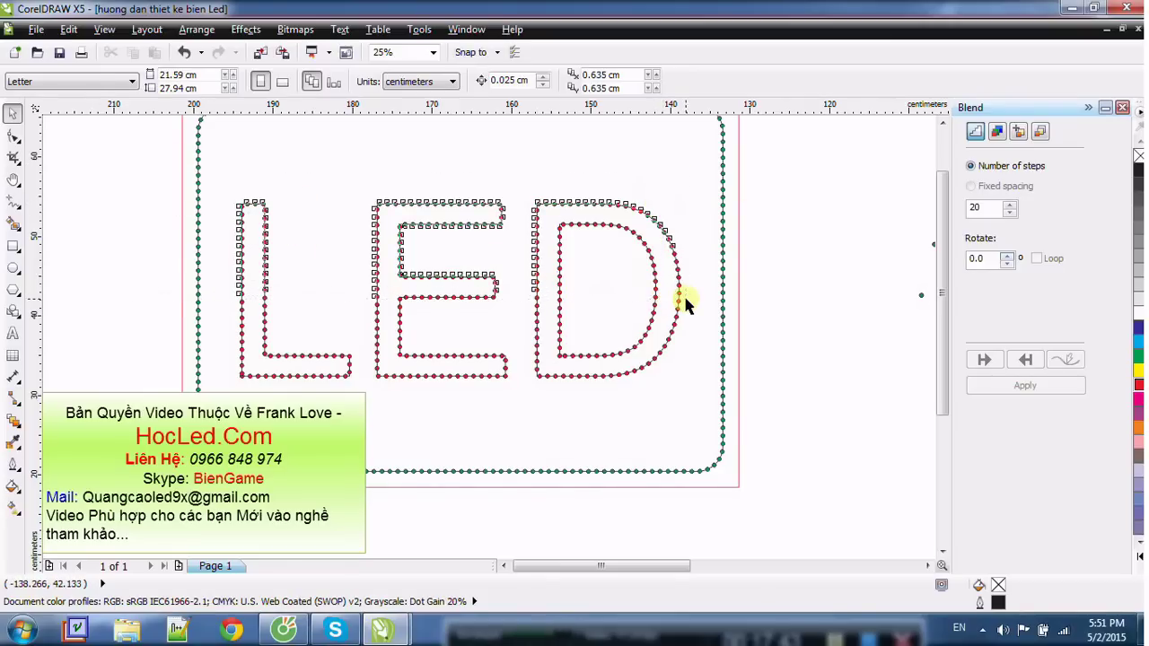
{"action": "key", "text": "Escape"}
{"action": "left_click_drag", "start_coordinate": [36, 408], "coordinate": [689, 236]}
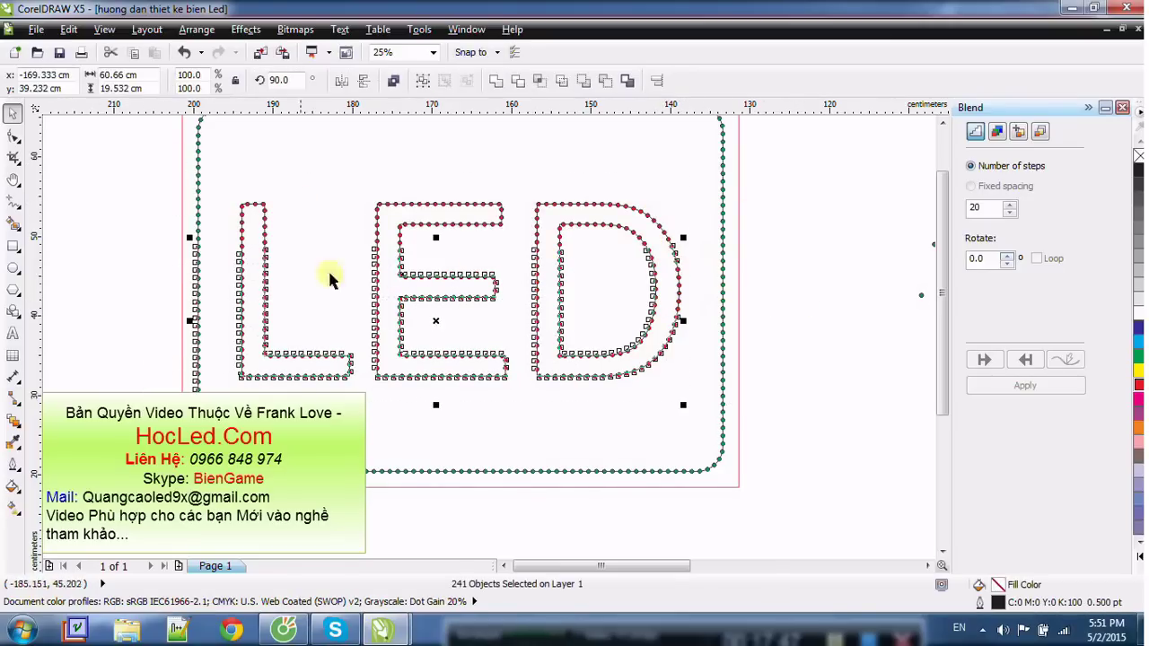
{"action": "left_click", "coordinate": [51, 270]}
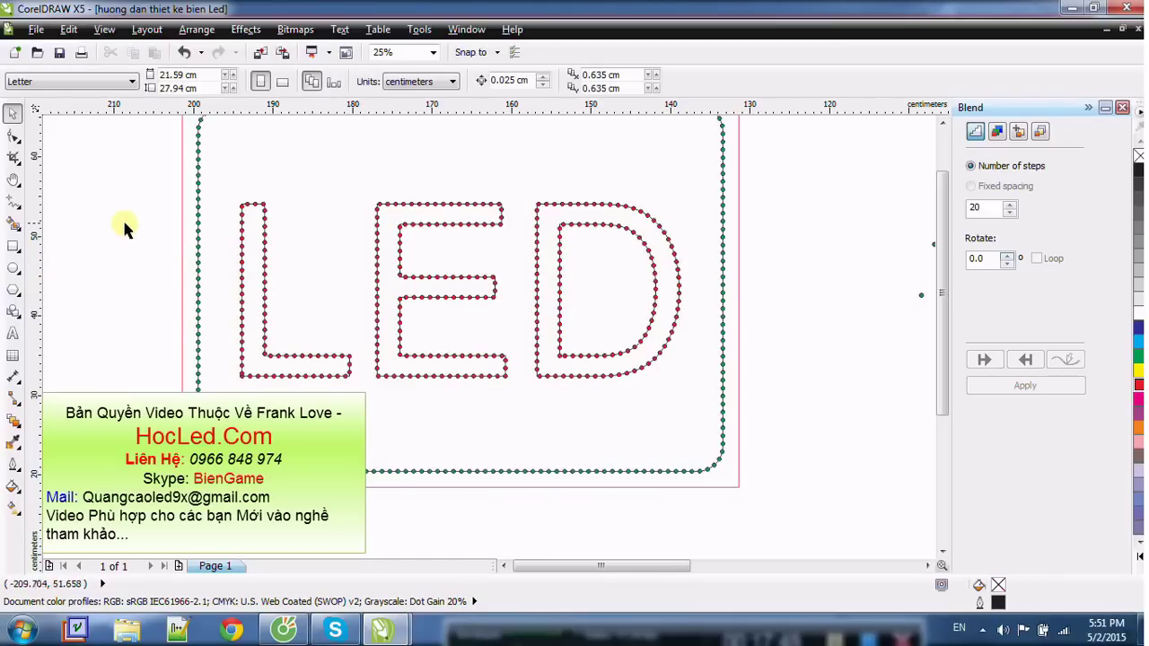
Step: Marquee-select the lower and upper parts of the LED lettering to confirm its circles select individually, clearing each selection
{"action": "left_click_drag", "start_coordinate": [124, 228], "coordinate": [688, 431]}
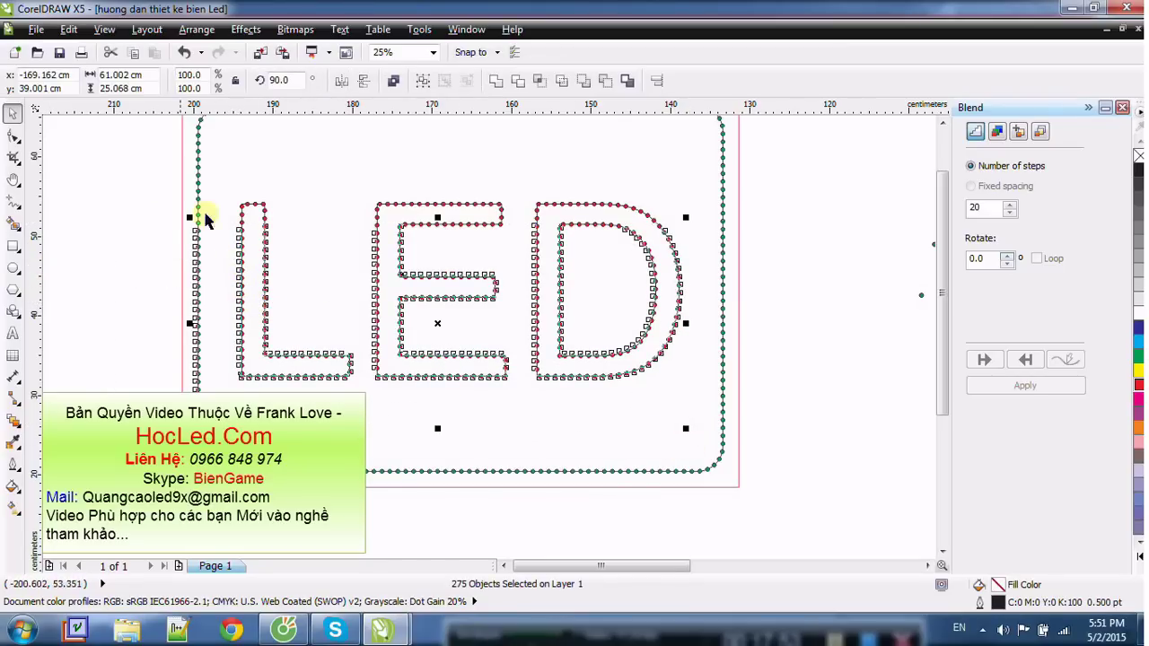
{"action": "left_click", "coordinate": [159, 205]}
{"action": "left_click_drag", "start_coordinate": [128, 193], "coordinate": [693, 323]}
{"action": "left_click", "coordinate": [433, 287]}
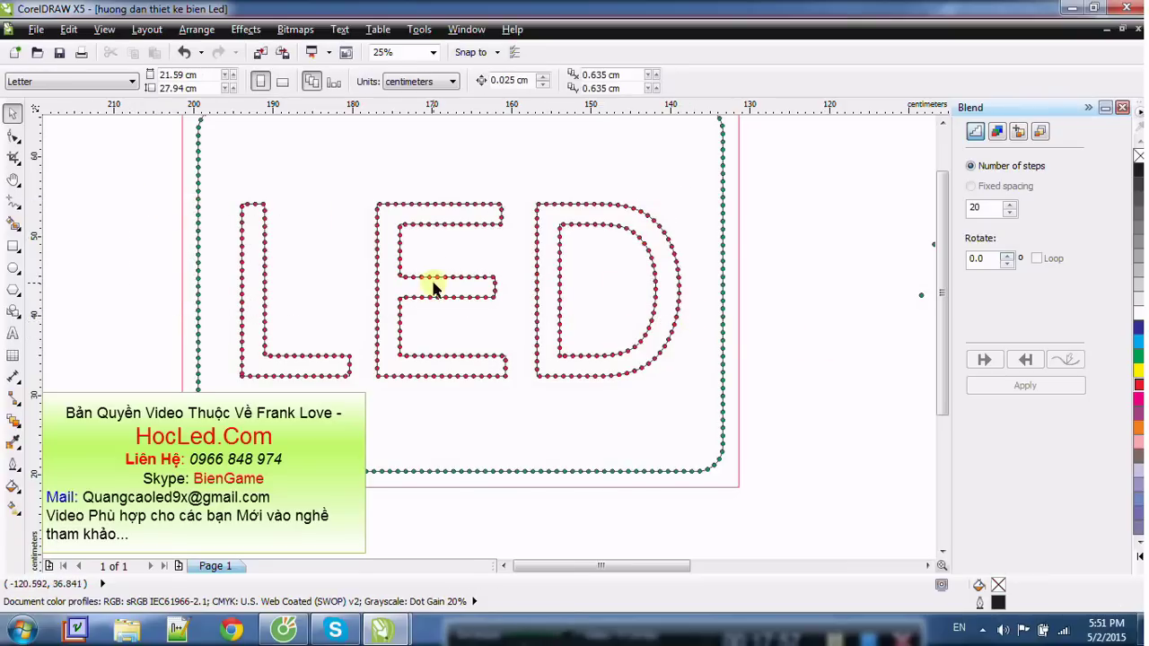
Step: Move the circle nearest the L's upper-left corner onto the corner and shift the next circle along the top edge
{"action": "scroll", "coordinate": [210, 239], "scroll_direction": "up", "scroll_amount": 3}
{"action": "scroll", "coordinate": [282, 139], "scroll_direction": "up", "scroll_amount": 2}
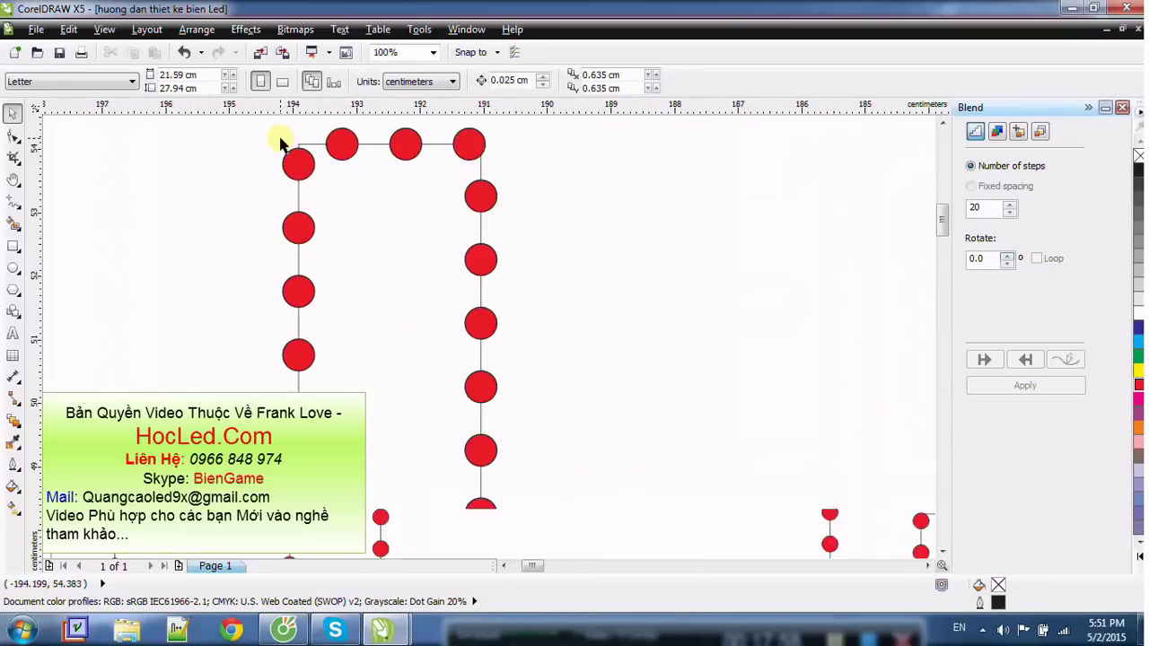
{"action": "scroll", "coordinate": [383, 127], "scroll_direction": "up", "scroll_amount": 1}
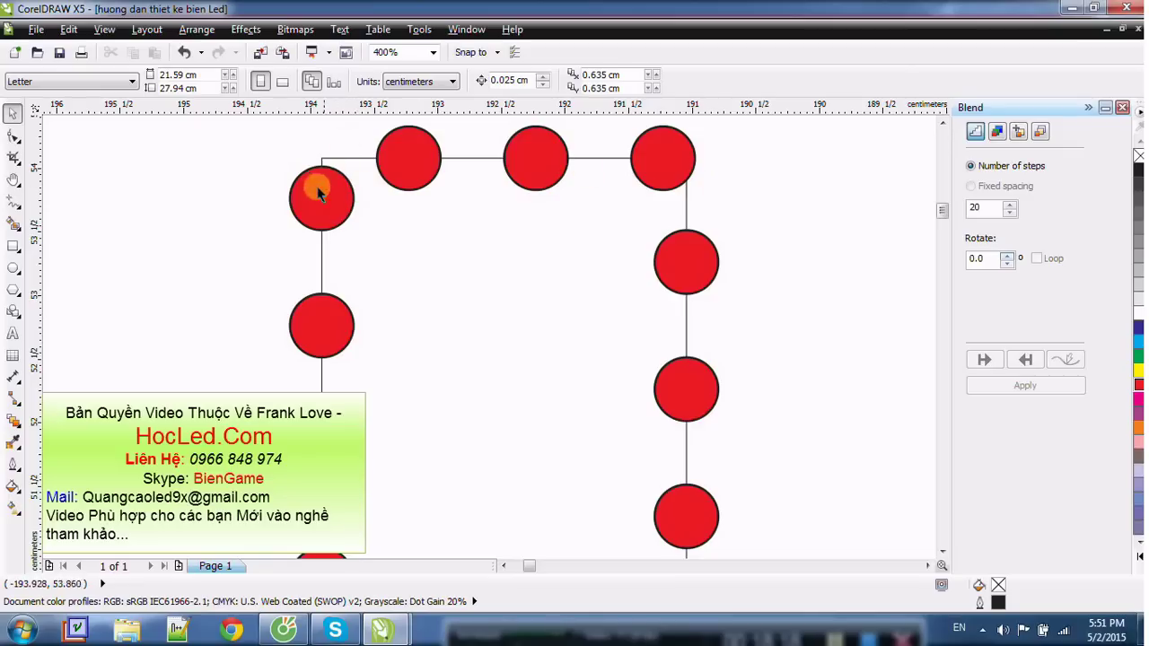
{"action": "left_click_drag", "start_coordinate": [338, 182], "coordinate": [422, 155]}
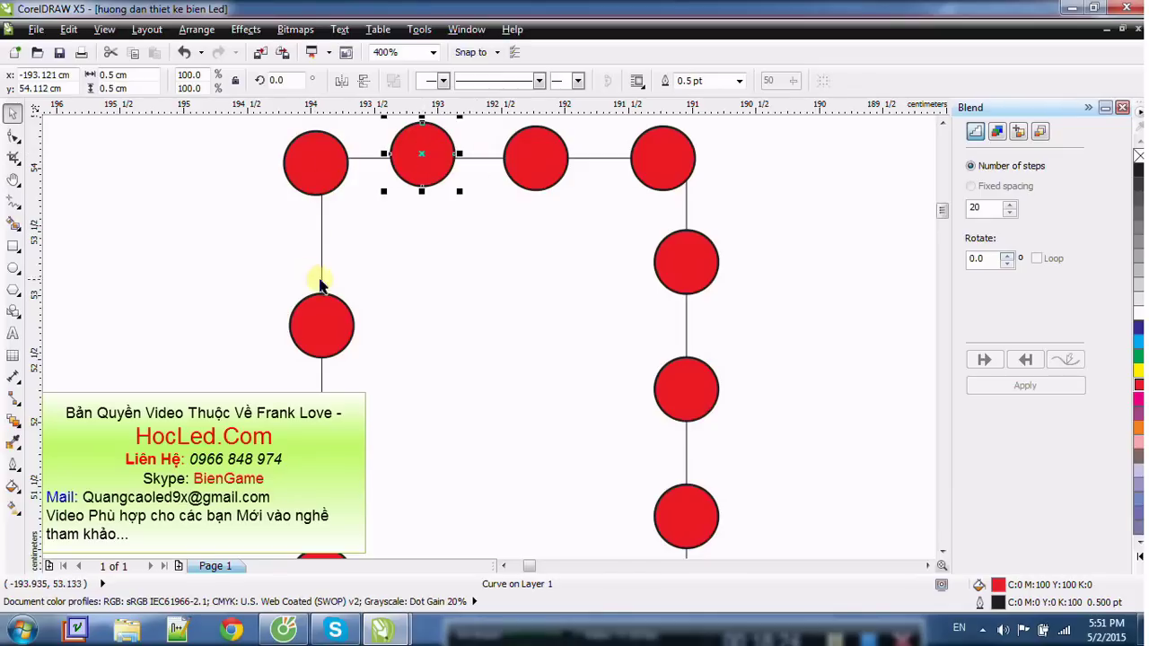
{"action": "scroll", "coordinate": [322, 284], "scroll_direction": "down", "scroll_amount": 1}
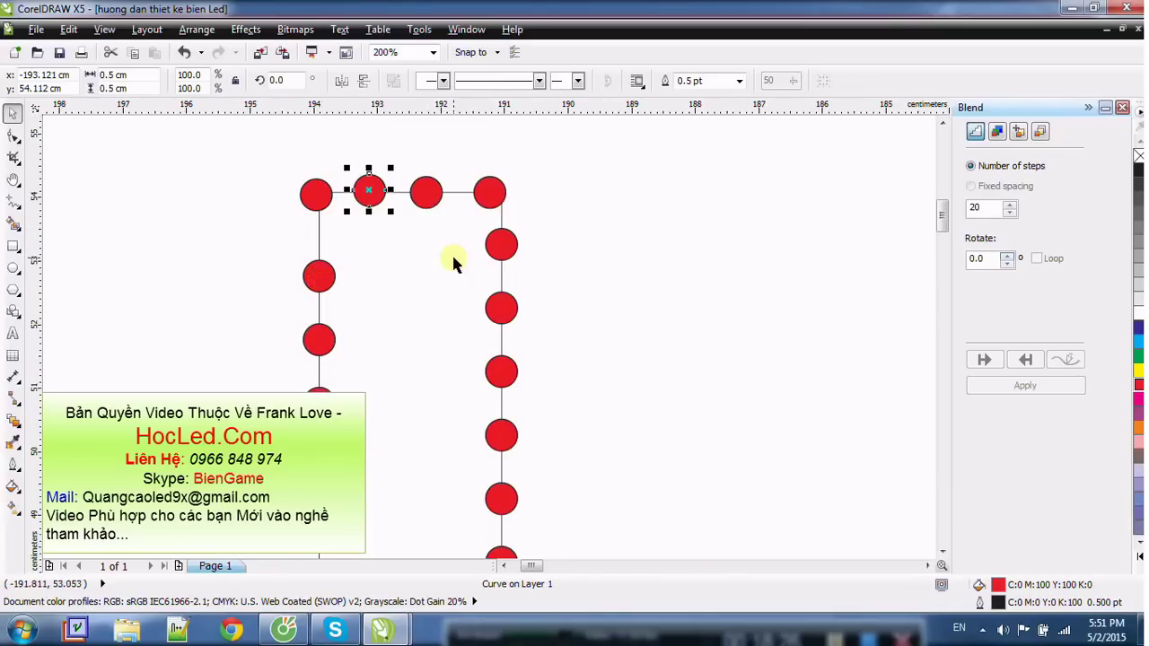
Step: Move the L's last top-edge circle toward the upper-right corner and even out the two circles between the corners
{"action": "scroll", "coordinate": [453, 256], "scroll_direction": "down", "scroll_amount": 1}
{"action": "scroll", "coordinate": [475, 224], "scroll_direction": "up", "scroll_amount": 2}
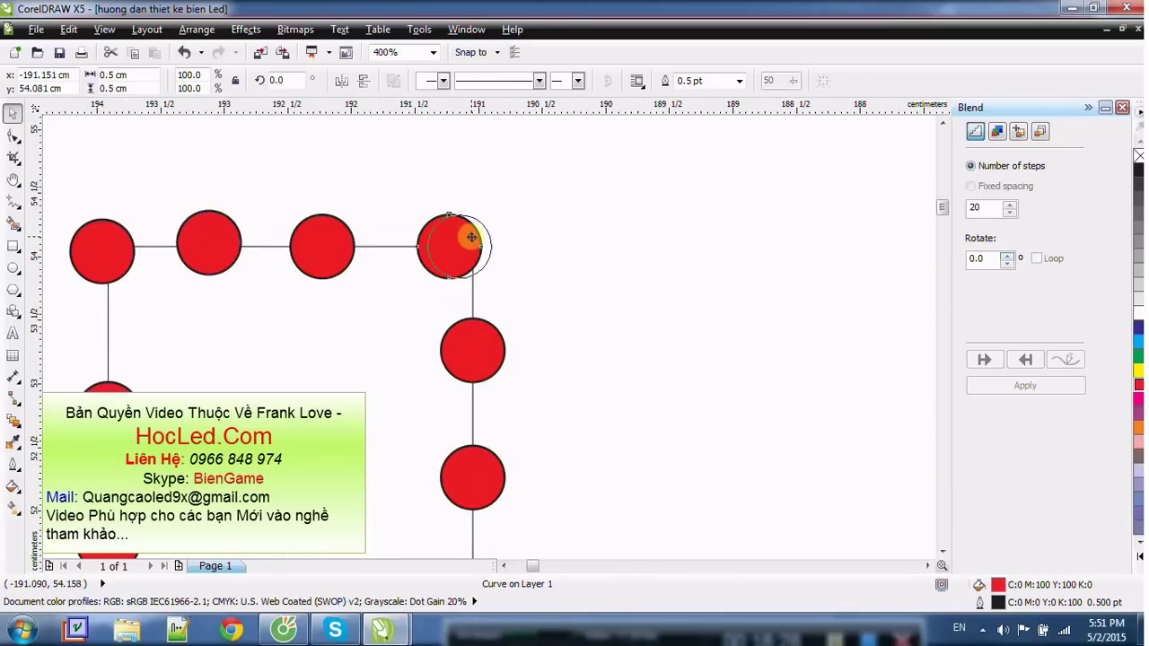
{"action": "left_click_drag", "start_coordinate": [471, 236], "coordinate": [480, 235]}
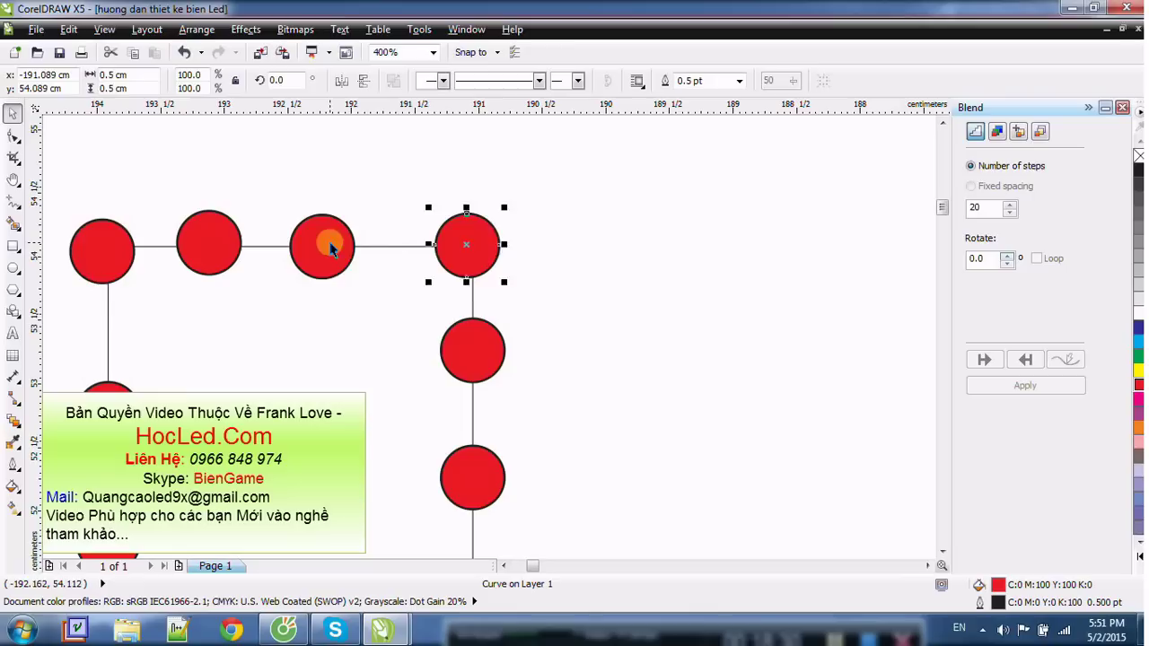
{"action": "left_click_drag", "start_coordinate": [329, 242], "coordinate": [339, 240]}
{"action": "scroll", "coordinate": [308, 238], "scroll_direction": "down", "scroll_amount": 1}
{"action": "scroll", "coordinate": [265, 241], "scroll_direction": "up", "scroll_amount": 1}
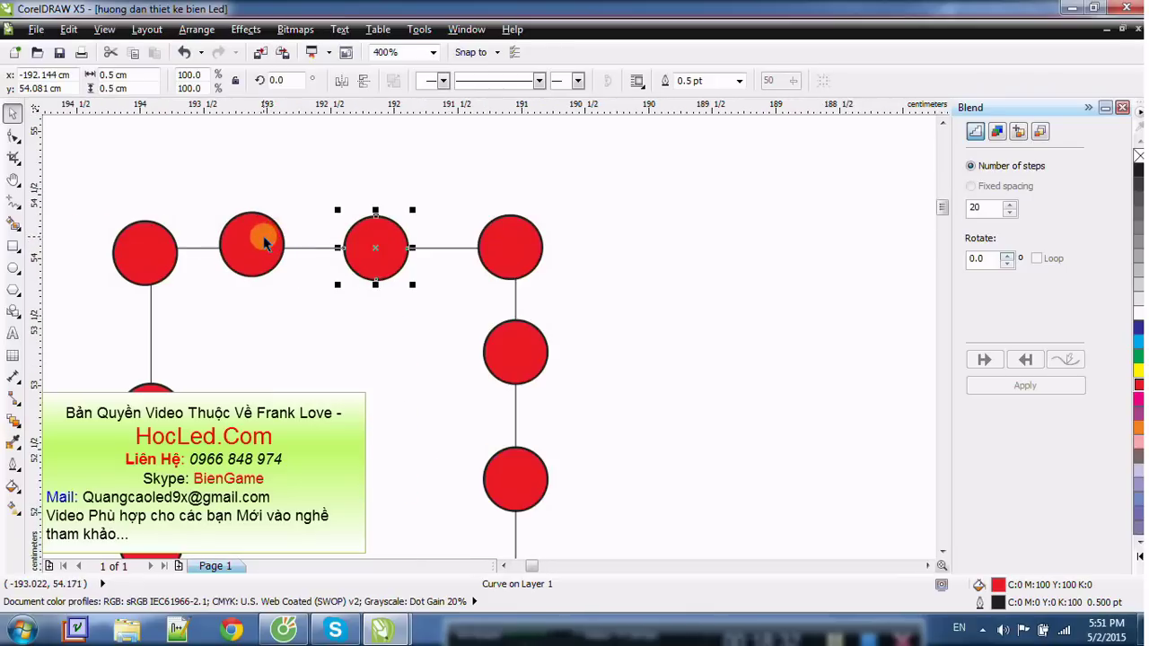
{"action": "left_click_drag", "start_coordinate": [267, 240], "coordinate": [266, 240]}
{"action": "left_click", "coordinate": [290, 189]}
{"action": "scroll", "coordinate": [283, 220], "scroll_direction": "down", "scroll_amount": 2}
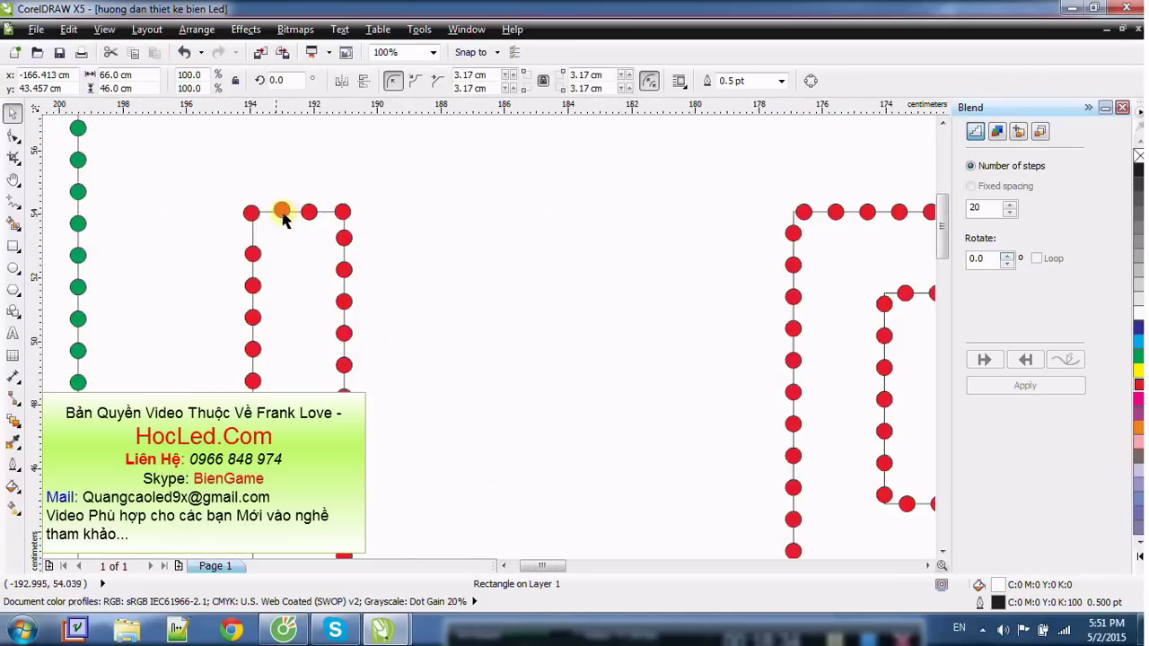
Step: Move the circles just below the upper-left corner of the L upward along its outer edge to even out their spacing
{"action": "scroll", "coordinate": [228, 293], "scroll_direction": "up", "scroll_amount": 1}
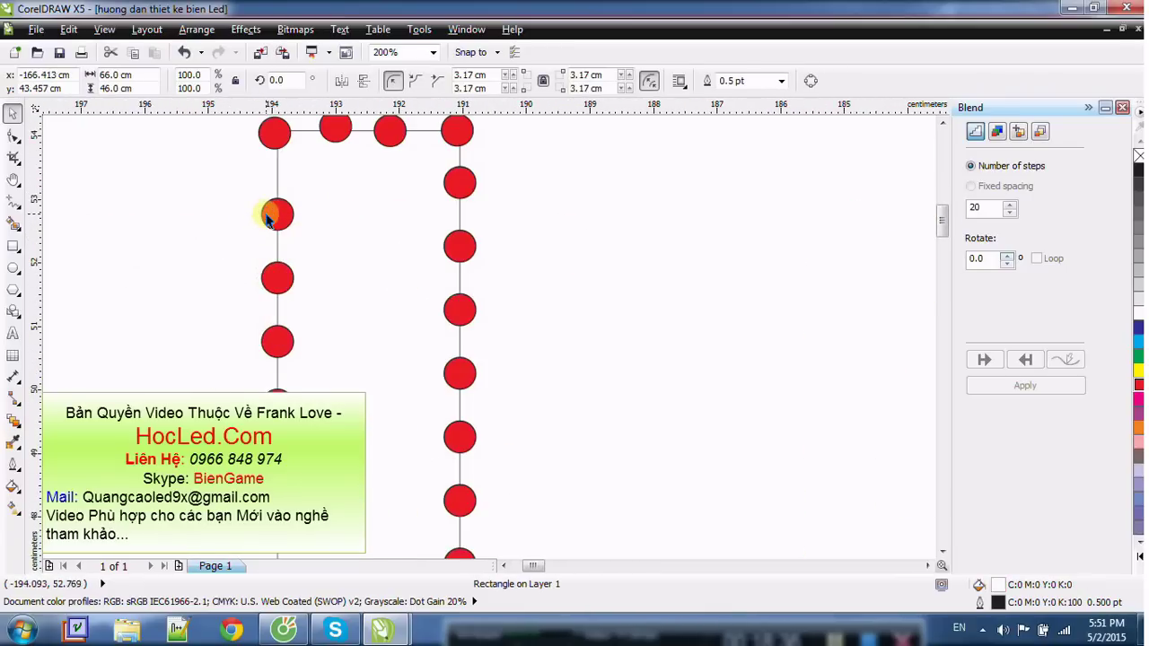
{"action": "left_click_drag", "start_coordinate": [267, 219], "coordinate": [269, 197]}
{"action": "scroll", "coordinate": [269, 198], "scroll_direction": "up", "scroll_amount": 2}
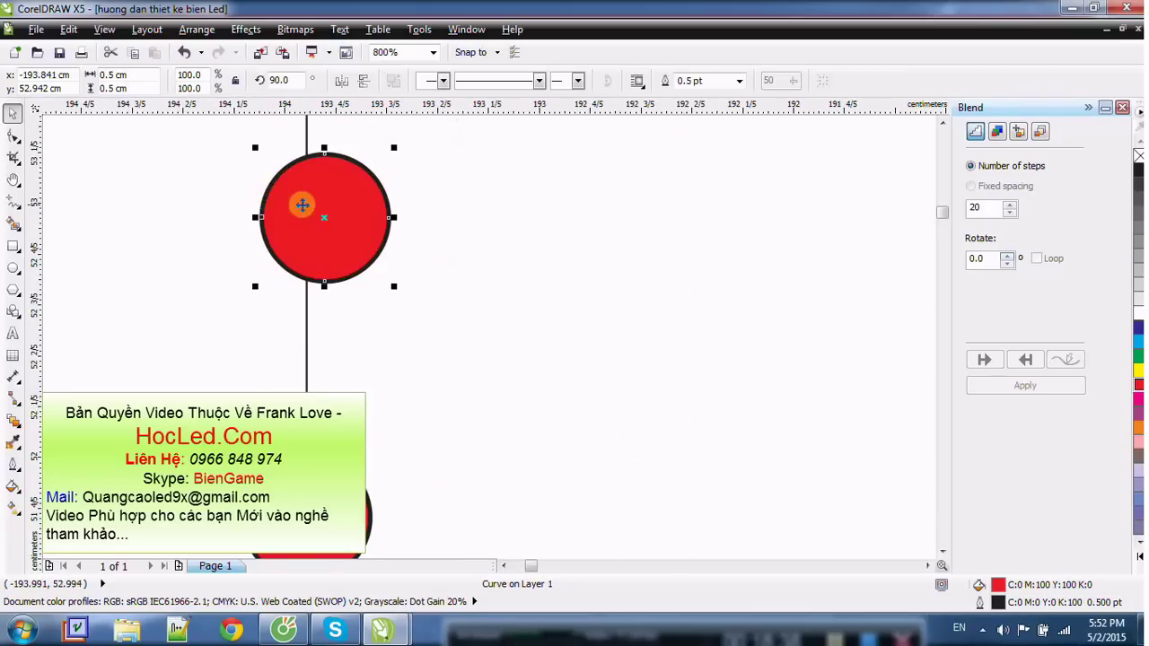
{"action": "scroll", "coordinate": [300, 202], "scroll_direction": "down", "scroll_amount": 2}
{"action": "left_click", "coordinate": [300, 276]}
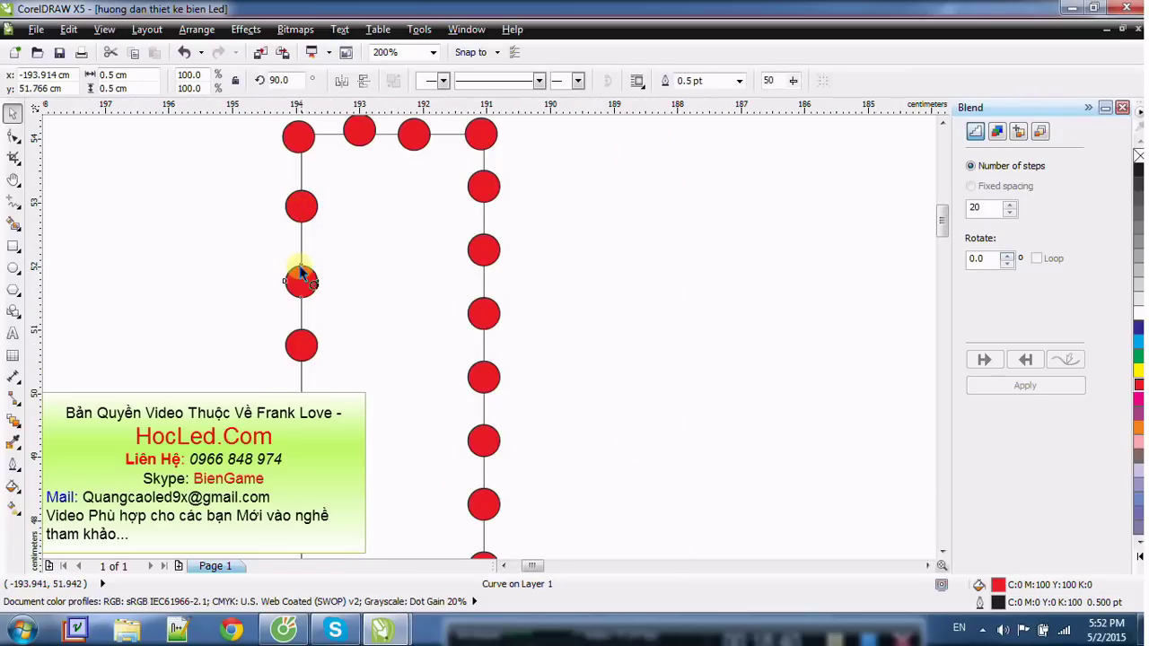
{"action": "scroll", "coordinate": [287, 264], "scroll_direction": "up", "scroll_amount": 1}
{"action": "left_click_drag", "start_coordinate": [308, 302], "coordinate": [308, 290]}
{"action": "scroll", "coordinate": [310, 289], "scroll_direction": "down", "scroll_amount": 1}
{"action": "mouse_move", "coordinate": [316, 341]}
{"action": "left_mouse_down"}
{"action": "mouse_move", "coordinate": [303, 349]}
{"action": "mouse_move", "coordinate": [326, 329]}
{"action": "left_mouse_up"}
{"action": "scroll", "coordinate": [310, 348], "scroll_direction": "up", "scroll_amount": 3}
{"action": "scroll", "coordinate": [325, 329], "scroll_direction": "down", "scroll_amount": 4}
{"action": "left_click", "coordinate": [357, 375]}
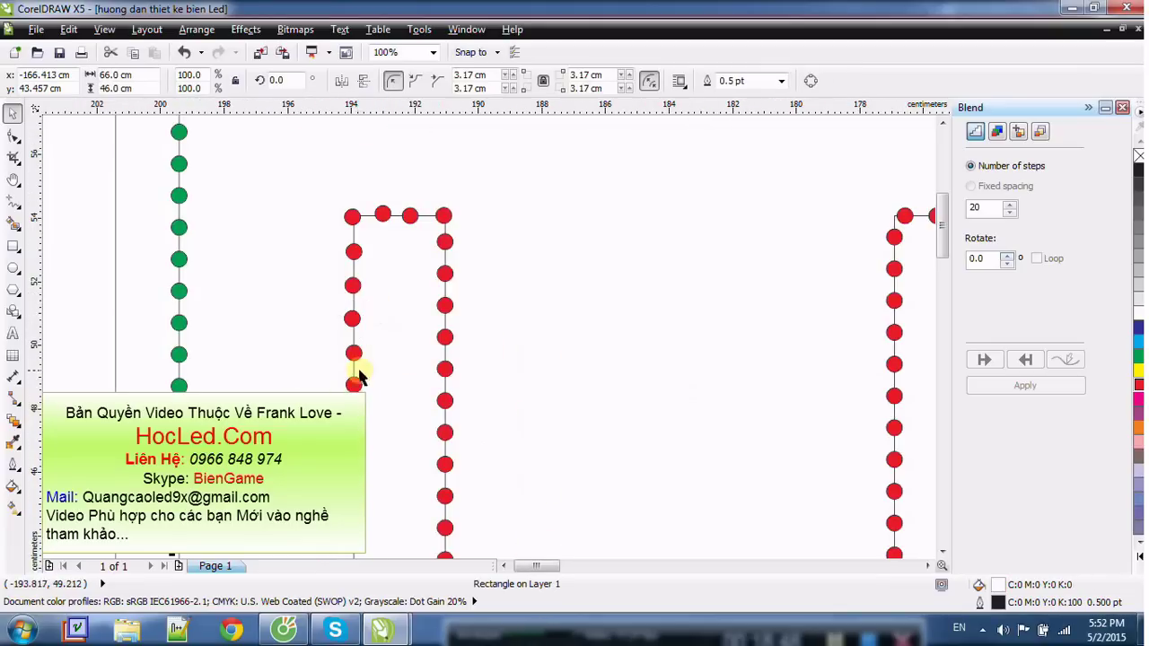
Step: Examine the circle placement along the L's stem and around the bottoms of the letters for uneven corners
{"action": "scroll", "coordinate": [352, 359], "scroll_direction": "up", "scroll_amount": 1}
{"action": "scroll", "coordinate": [537, 281], "scroll_direction": "down", "scroll_amount": 1}
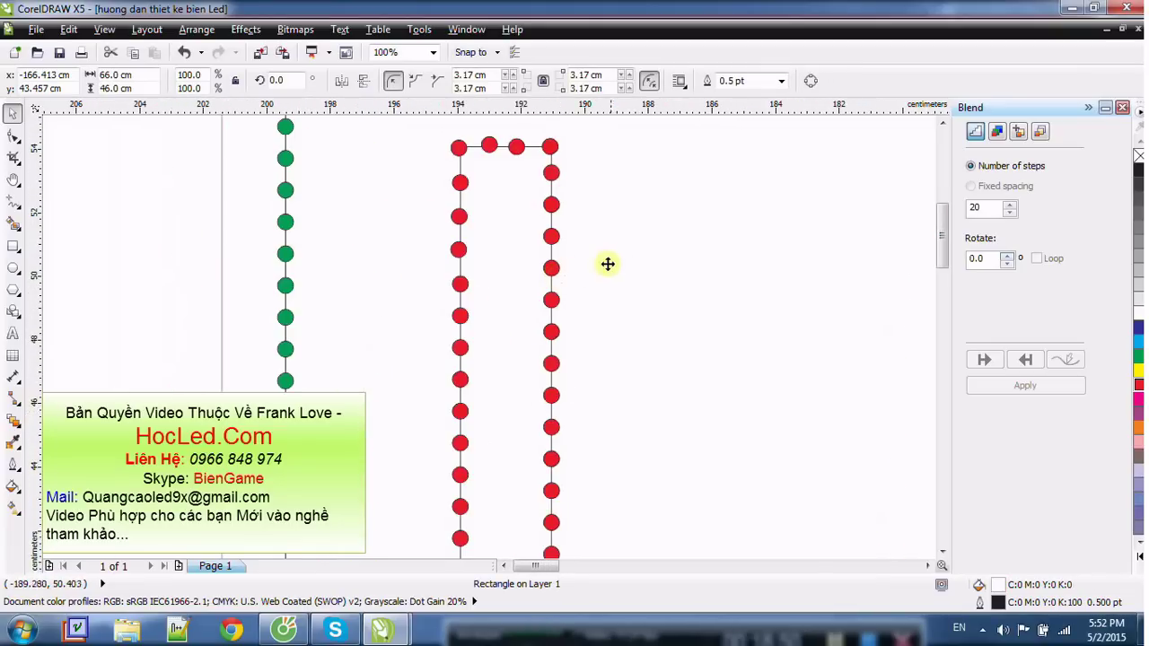
{"action": "scroll", "coordinate": [607, 218], "scroll_direction": "down", "scroll_amount": 2}
{"action": "scroll", "coordinate": [634, 318], "scroll_direction": "down", "scroll_amount": 1}
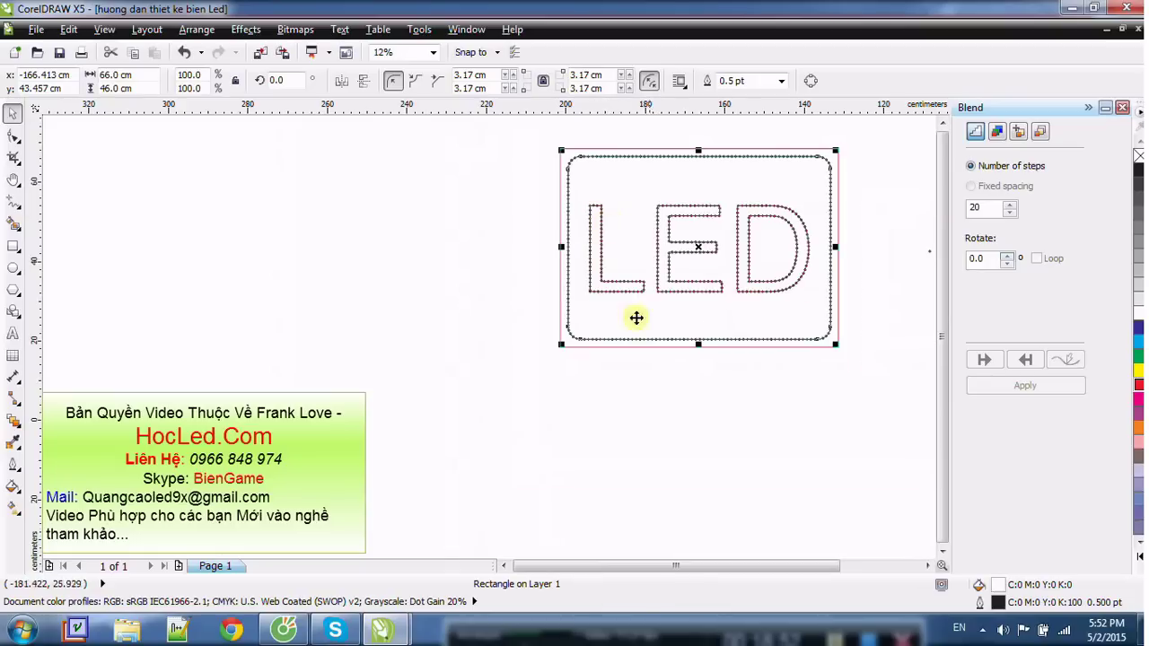
{"action": "scroll", "coordinate": [661, 334], "scroll_direction": "up", "scroll_amount": 2}
{"action": "scroll", "coordinate": [410, 320], "scroll_direction": "up", "scroll_amount": 1}
{"action": "scroll", "coordinate": [389, 321], "scroll_direction": "down", "scroll_amount": 1}
{"action": "scroll", "coordinate": [403, 321], "scroll_direction": "down", "scroll_amount": 1}
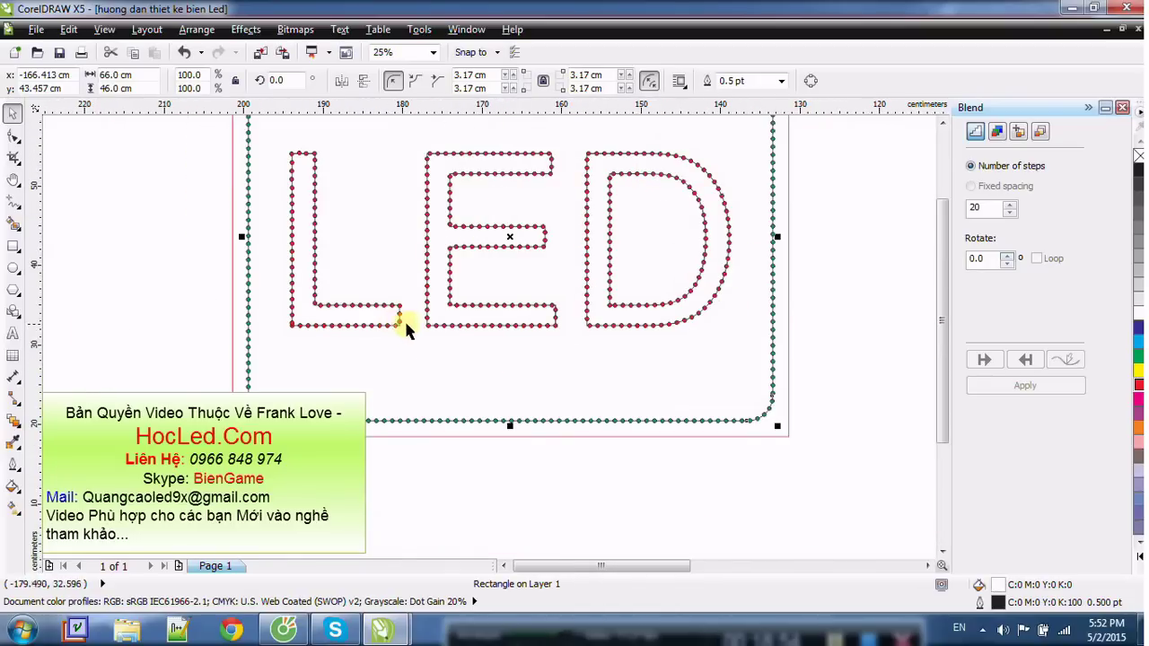
{"action": "scroll", "coordinate": [350, 329], "scroll_direction": "up", "scroll_amount": 2}
{"action": "scroll", "coordinate": [165, 368], "scroll_direction": "up", "scroll_amount": 2}
{"action": "scroll", "coordinate": [257, 377], "scroll_direction": "down", "scroll_amount": 5}
Step: Delete the overlapping circle just above the L's lower-left corner
{"action": "scroll", "coordinate": [230, 385], "scroll_direction": "up", "scroll_amount": 1}
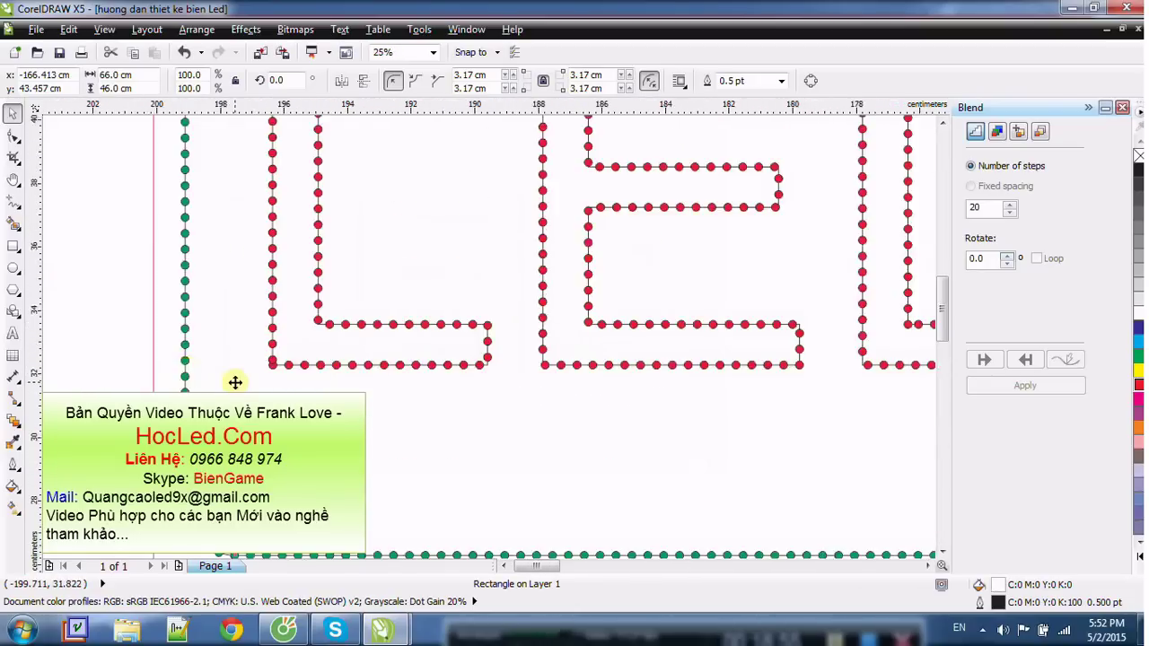
{"action": "scroll", "coordinate": [263, 350], "scroll_direction": "up", "scroll_amount": 4}
{"action": "scroll", "coordinate": [264, 350], "scroll_direction": "down", "scroll_amount": 2}
{"action": "left_click", "coordinate": [90, 296]}
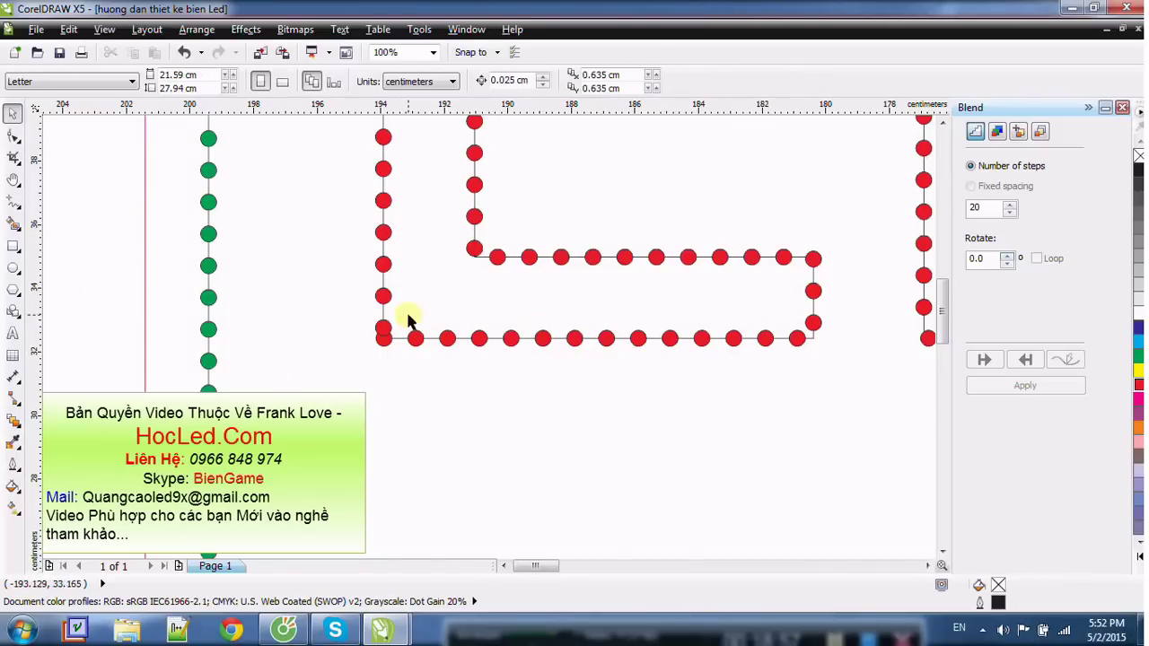
{"action": "left_click", "coordinate": [384, 332]}
{"action": "left_click", "coordinate": [439, 202]}
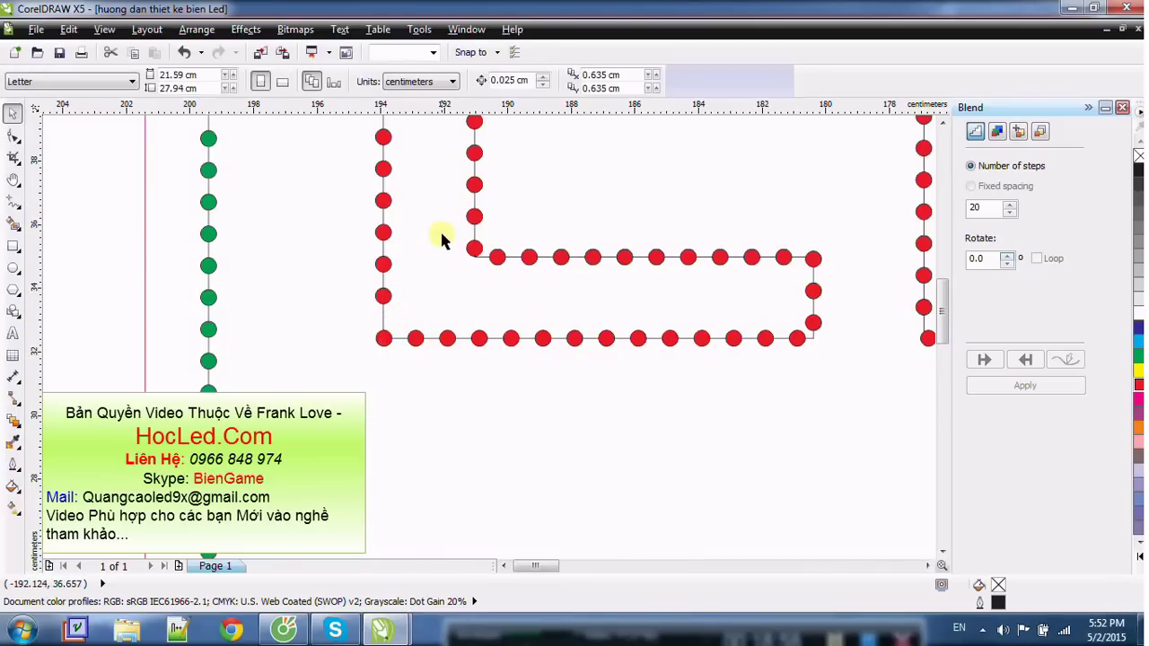
Step: Try moving the two circles beside the L's lower-right corner away from it, one upward and one to the left
{"action": "scroll", "coordinate": [817, 354], "scroll_direction": "up", "scroll_amount": 2}
{"action": "scroll", "coordinate": [769, 256], "scroll_direction": "up", "scroll_amount": 1}
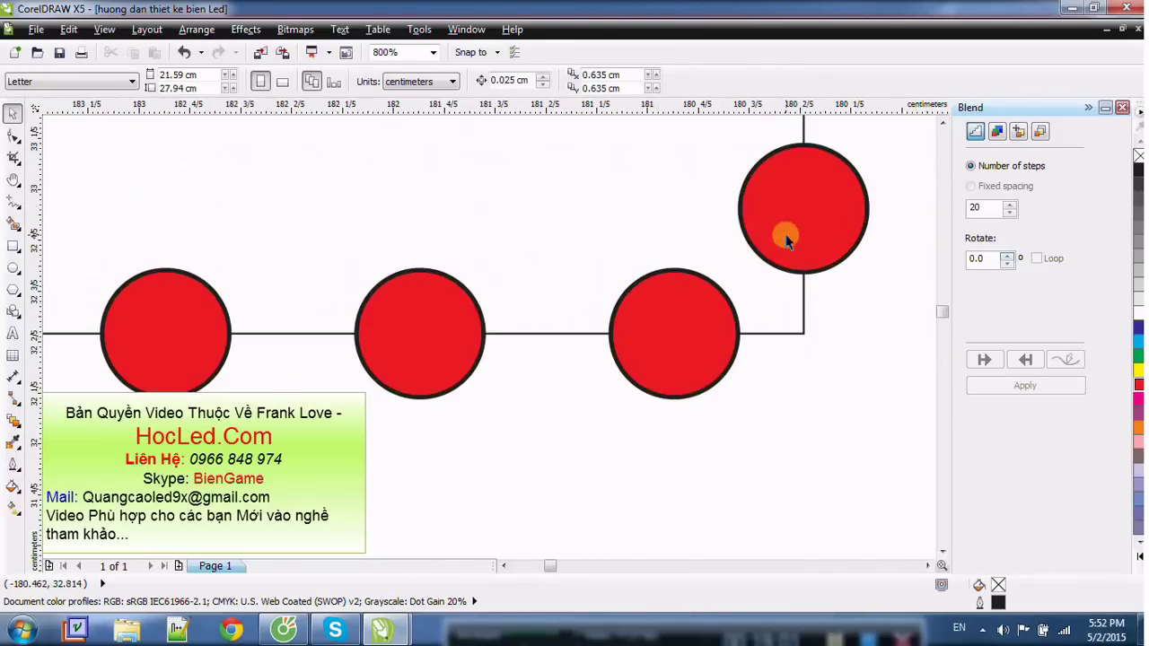
{"action": "left_click", "coordinate": [803, 206]}
{"action": "left_click_drag", "start_coordinate": [731, 320], "coordinate": [662, 336]}
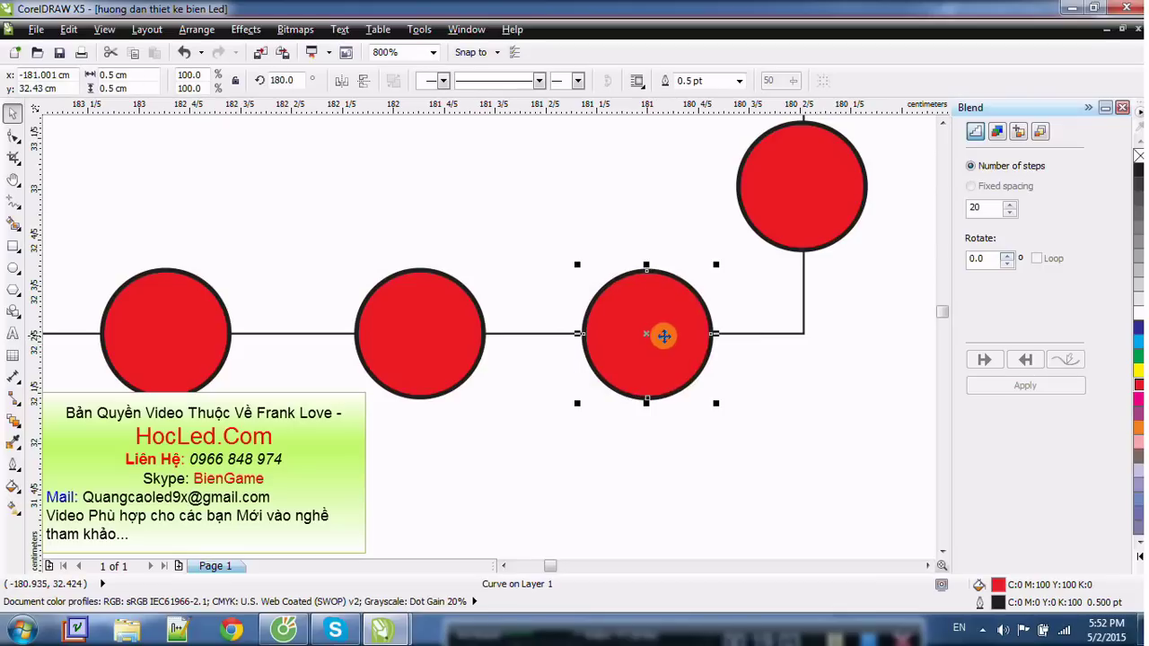
{"action": "scroll", "coordinate": [817, 211], "scroll_direction": "down", "scroll_amount": 4}
{"action": "scroll", "coordinate": [844, 121], "scroll_direction": "up", "scroll_amount": 1}
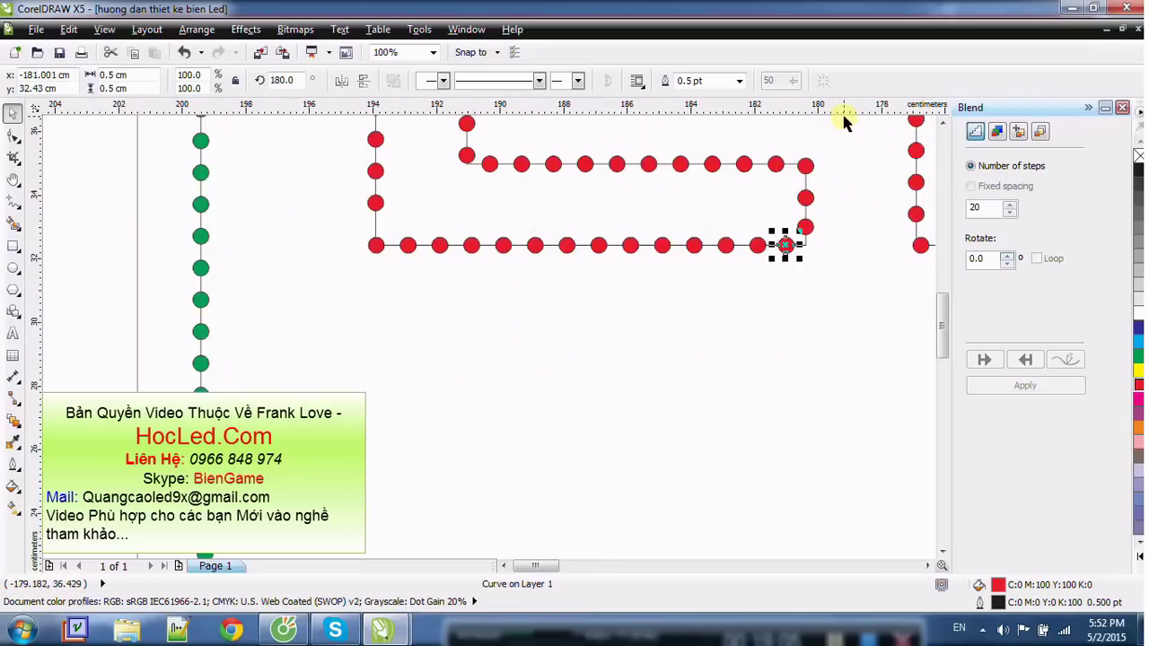
Step: Move the lowest circle of the L's short right edge onto the lower-right corner and shift the two neighbouring bottom-edge circles left
{"action": "scroll", "coordinate": [808, 211], "scroll_direction": "up", "scroll_amount": 2}
{"action": "scroll", "coordinate": [825, 256], "scroll_direction": "down", "scroll_amount": 1}
{"action": "left_click", "coordinate": [827, 269]}
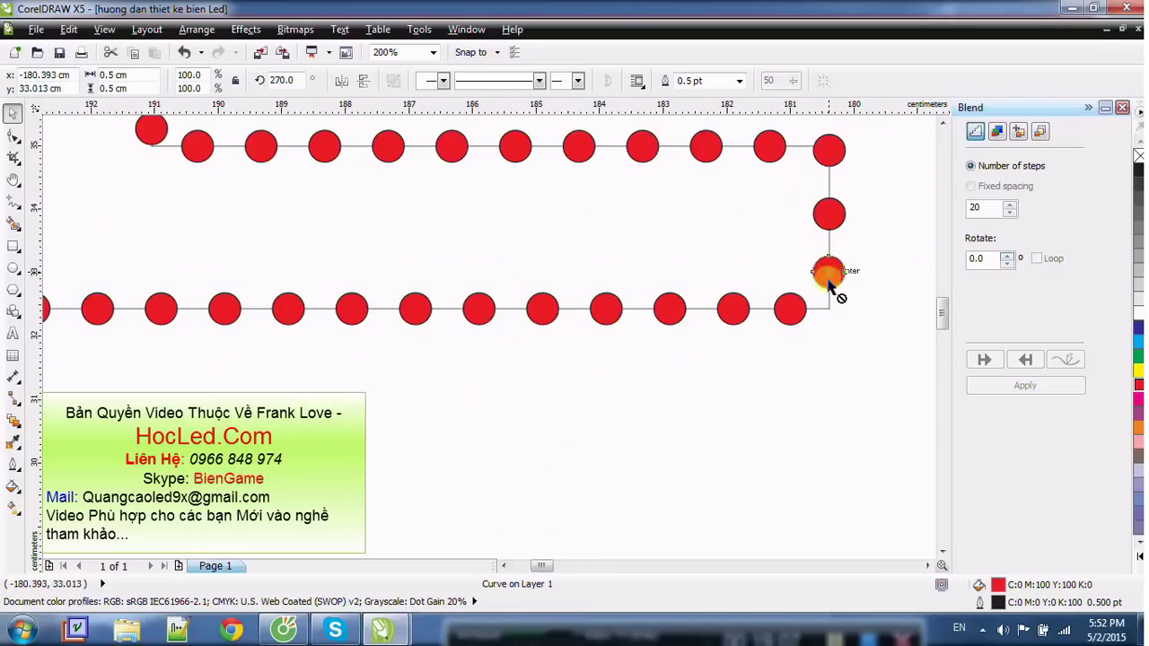
{"action": "scroll", "coordinate": [829, 267], "scroll_direction": "up", "scroll_amount": 1}
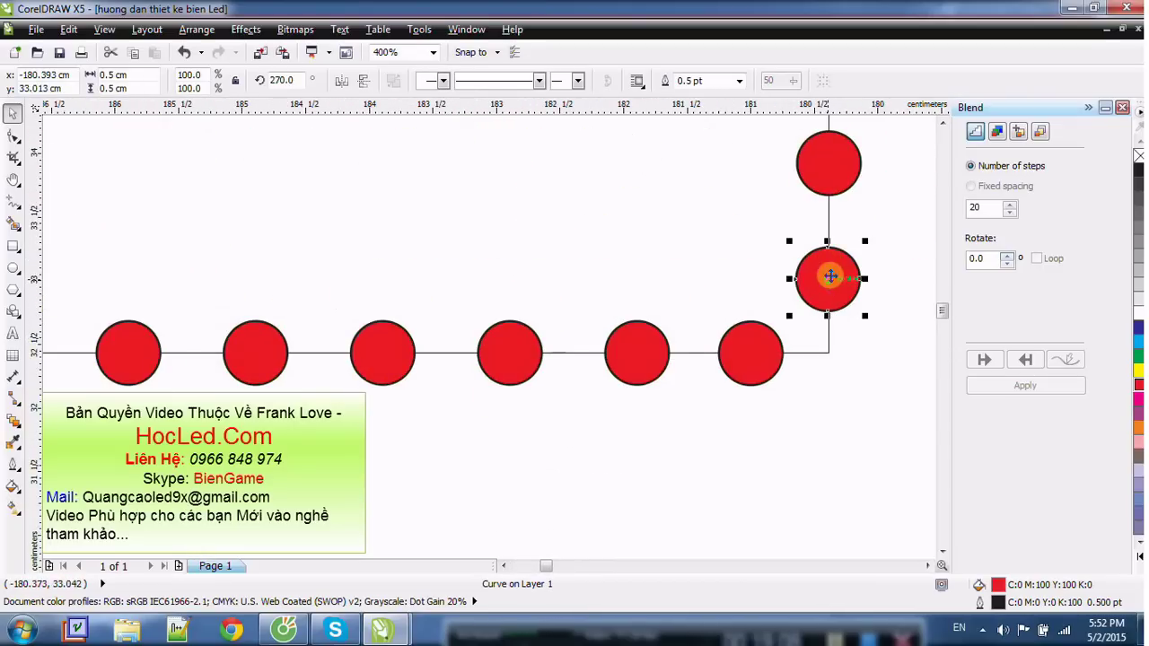
{"action": "left_click_drag", "start_coordinate": [828, 275], "coordinate": [833, 340]}
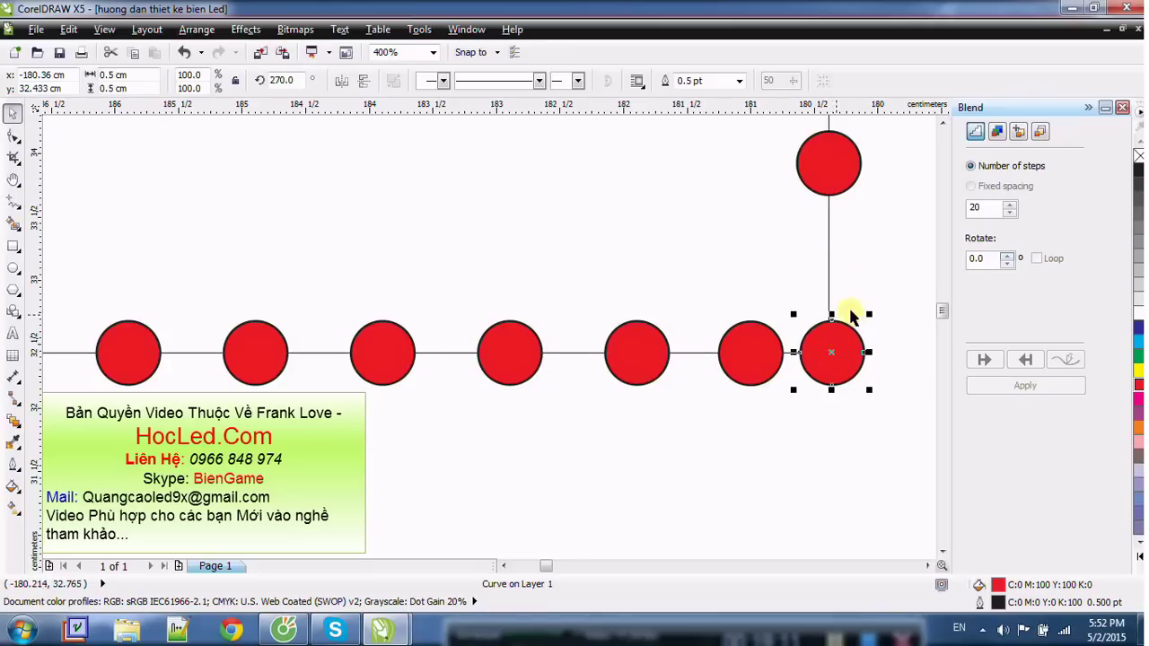
{"action": "left_click_drag", "start_coordinate": [749, 344], "coordinate": [731, 347]}
{"action": "mouse_move", "coordinate": [653, 348]}
{"action": "left_mouse_down"}
{"action": "mouse_move", "coordinate": [630, 336]}
{"action": "mouse_move", "coordinate": [635, 350]}
{"action": "left_mouse_up"}
Step: Reposition the two circles on the L's short right edge to even out the spacing between its corners
{"action": "left_click_drag", "start_coordinate": [826, 167], "coordinate": [826, 249]}
{"action": "scroll", "coordinate": [876, 216], "scroll_direction": "down", "scroll_amount": 1}
{"action": "scroll", "coordinate": [873, 167], "scroll_direction": "up", "scroll_amount": 1}
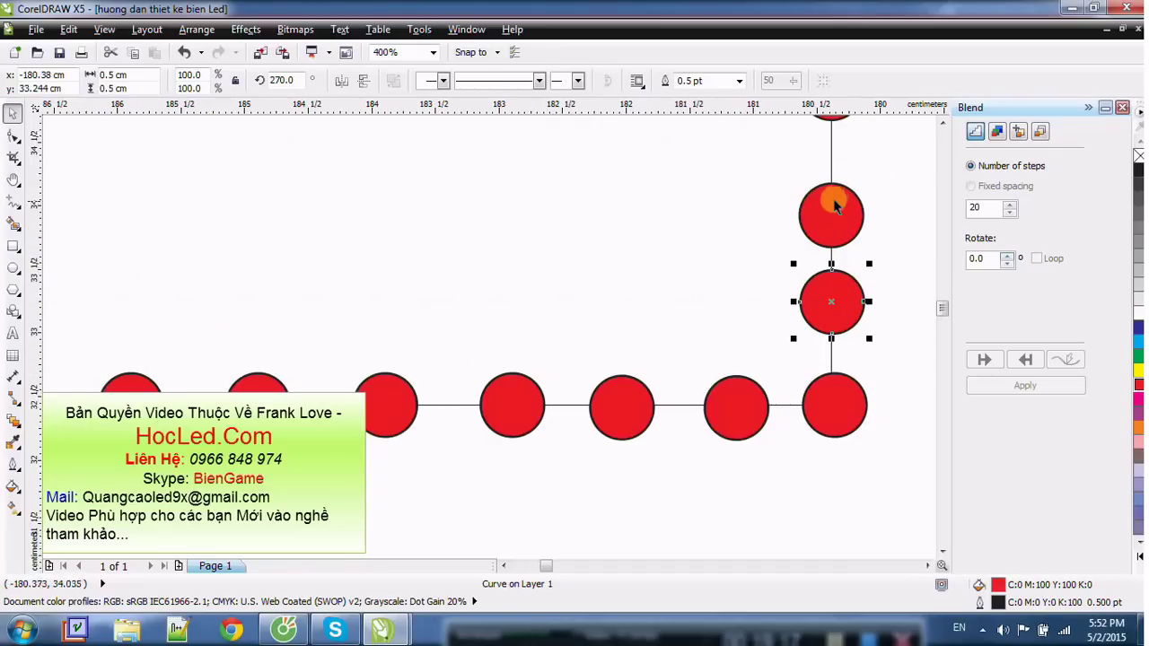
{"action": "left_click_drag", "start_coordinate": [833, 198], "coordinate": [830, 175]}
{"action": "scroll", "coordinate": [868, 236], "scroll_direction": "down", "scroll_amount": 2}
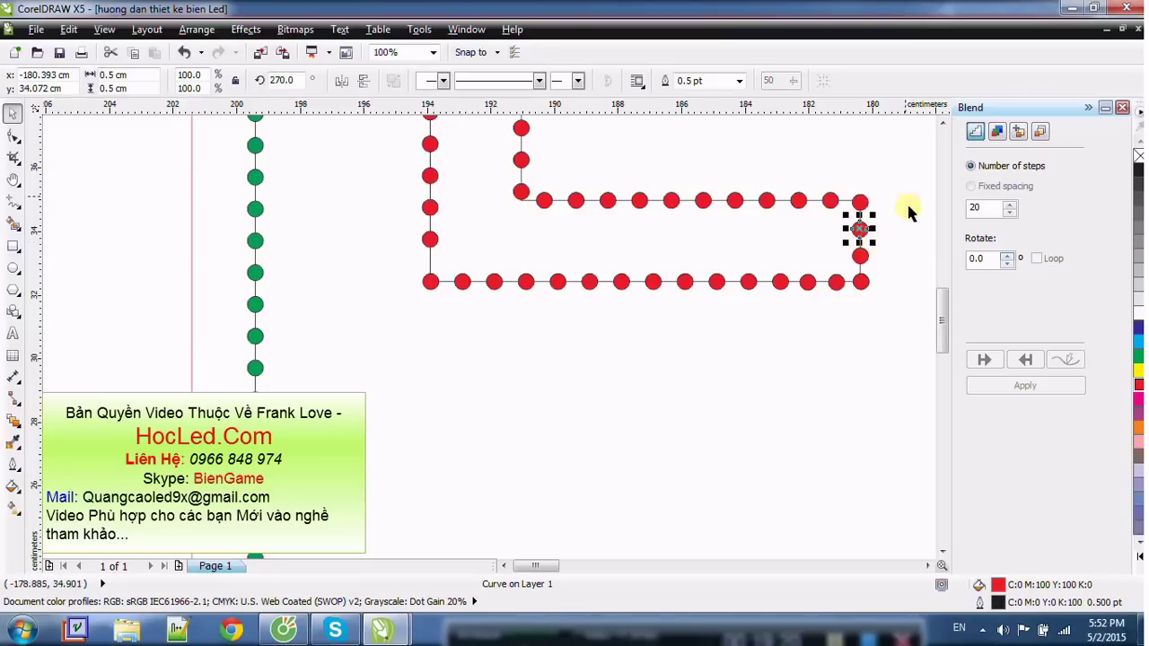
{"action": "left_click", "coordinate": [903, 183]}
Step: Move the first circle of the E's top edge onto its outer upper-left corner and shift the circle below the corner down
{"action": "scroll", "coordinate": [907, 174], "scroll_direction": "up", "scroll_amount": 1}
{"action": "scroll", "coordinate": [898, 187], "scroll_direction": "down", "scroll_amount": 2}
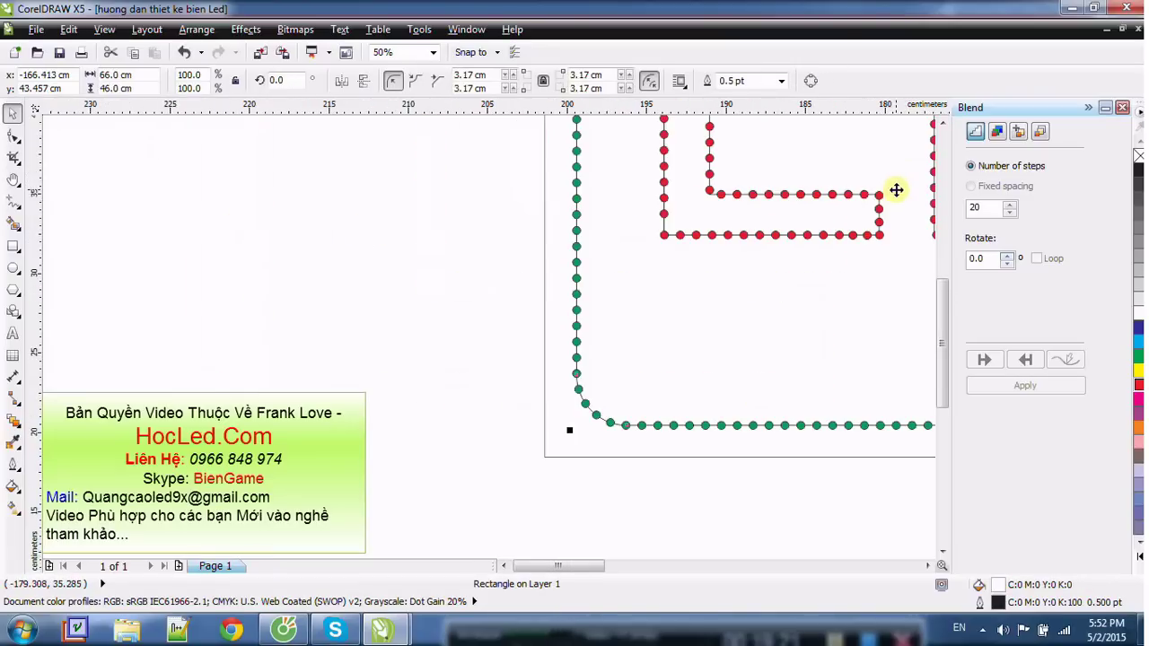
{"action": "scroll", "coordinate": [763, 179], "scroll_direction": "up", "scroll_amount": 1}
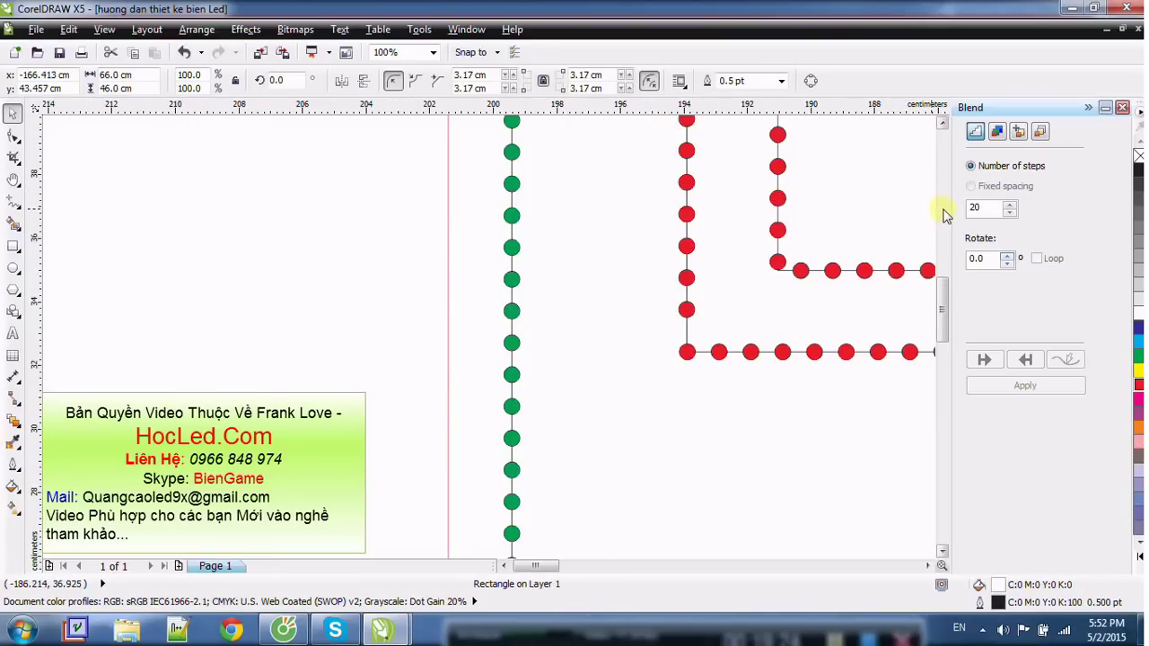
{"action": "scroll", "coordinate": [844, 211], "scroll_direction": "up", "scroll_amount": 1}
{"action": "key", "text": "h"}
{"action": "left_click_drag", "start_coordinate": [846, 195], "coordinate": [512, 238]}
{"action": "scroll", "coordinate": [464, 254], "scroll_direction": "down", "scroll_amount": 3}
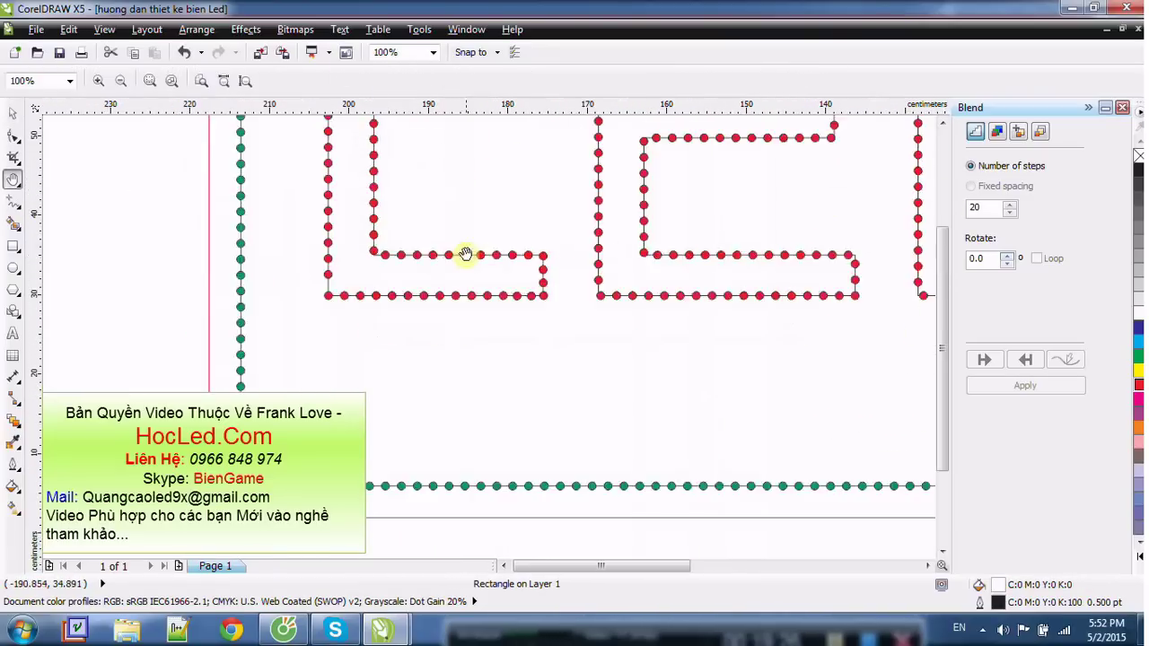
{"action": "scroll", "coordinate": [449, 197], "scroll_direction": "up", "scroll_amount": 3}
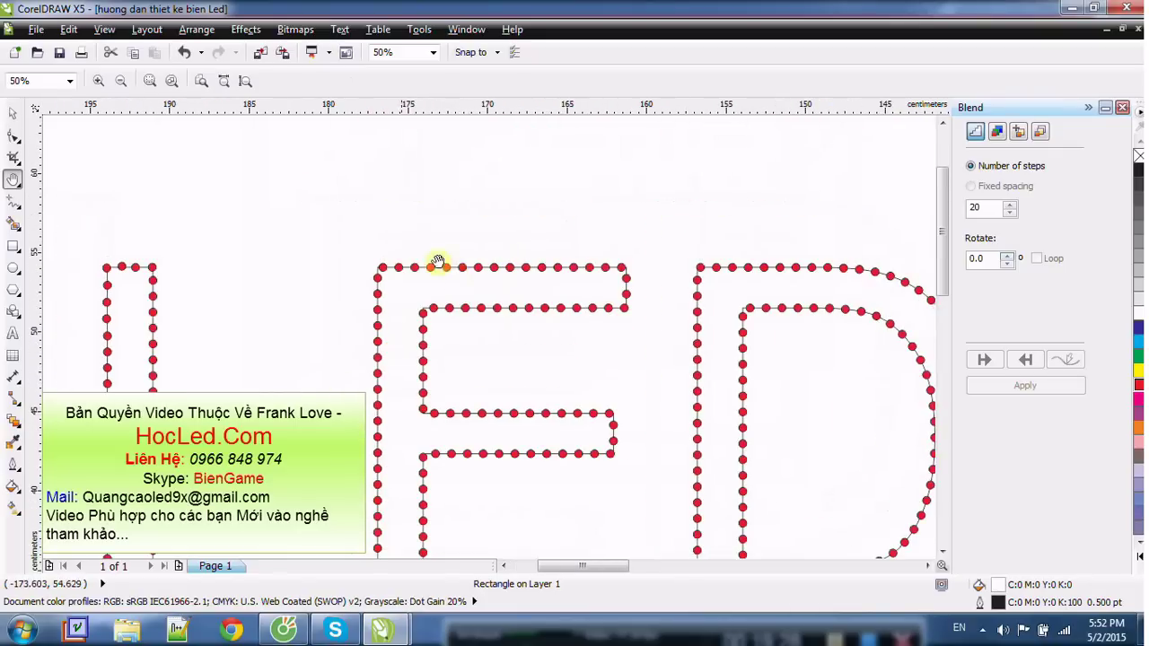
{"action": "key", "text": "space"}
{"action": "scroll", "coordinate": [344, 320], "scroll_direction": "up", "scroll_amount": 2}
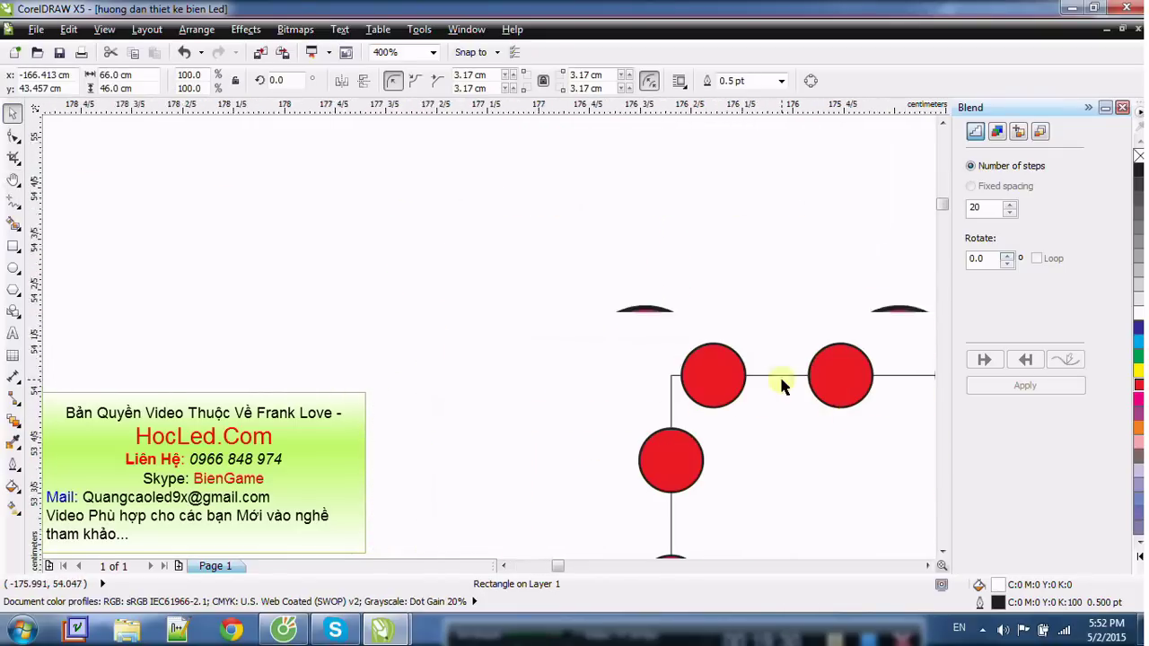
{"action": "scroll", "coordinate": [778, 377], "scroll_direction": "up", "scroll_amount": 2}
{"action": "scroll", "coordinate": [442, 305], "scroll_direction": "down", "scroll_amount": 2}
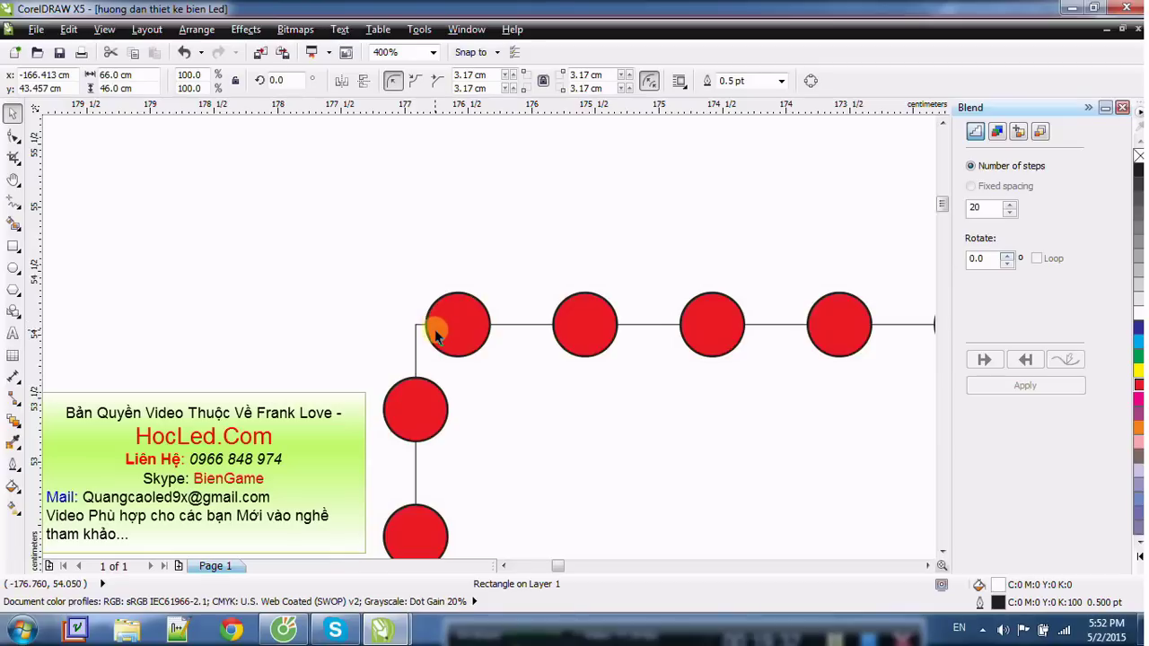
{"action": "scroll", "coordinate": [437, 327], "scroll_direction": "up", "scroll_amount": 1}
{"action": "left_click", "coordinate": [492, 321]}
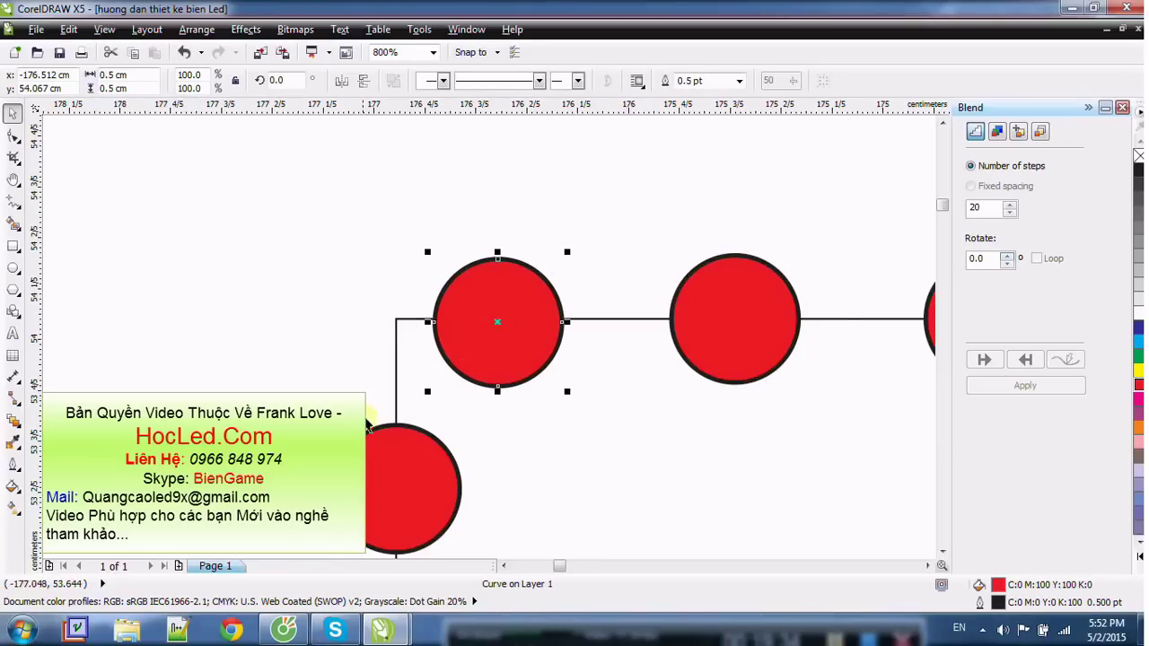
{"action": "left_click_drag", "start_coordinate": [388, 488], "coordinate": [388, 519]}
{"action": "left_click_drag", "start_coordinate": [515, 308], "coordinate": [412, 308]}
{"action": "scroll", "coordinate": [412, 309], "scroll_direction": "down", "scroll_amount": 2}
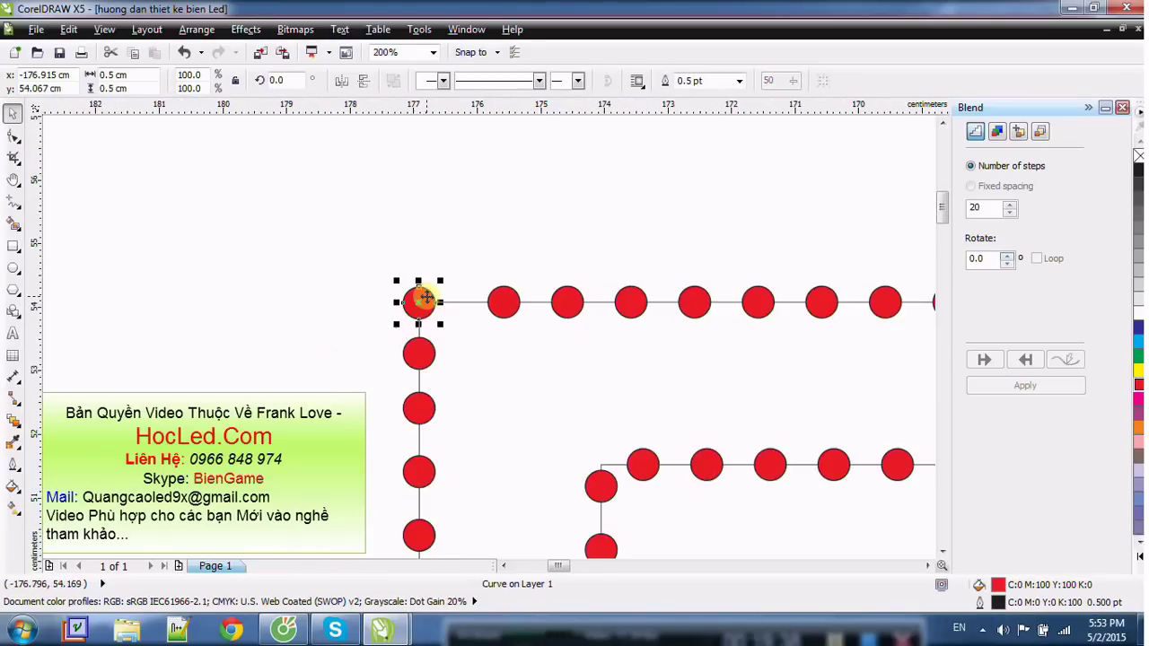
Step: Shift the three top-edge circles nearest the E's upper-left corner circle left to close the gap
{"action": "left_click_drag", "start_coordinate": [500, 302], "coordinate": [486, 301]}
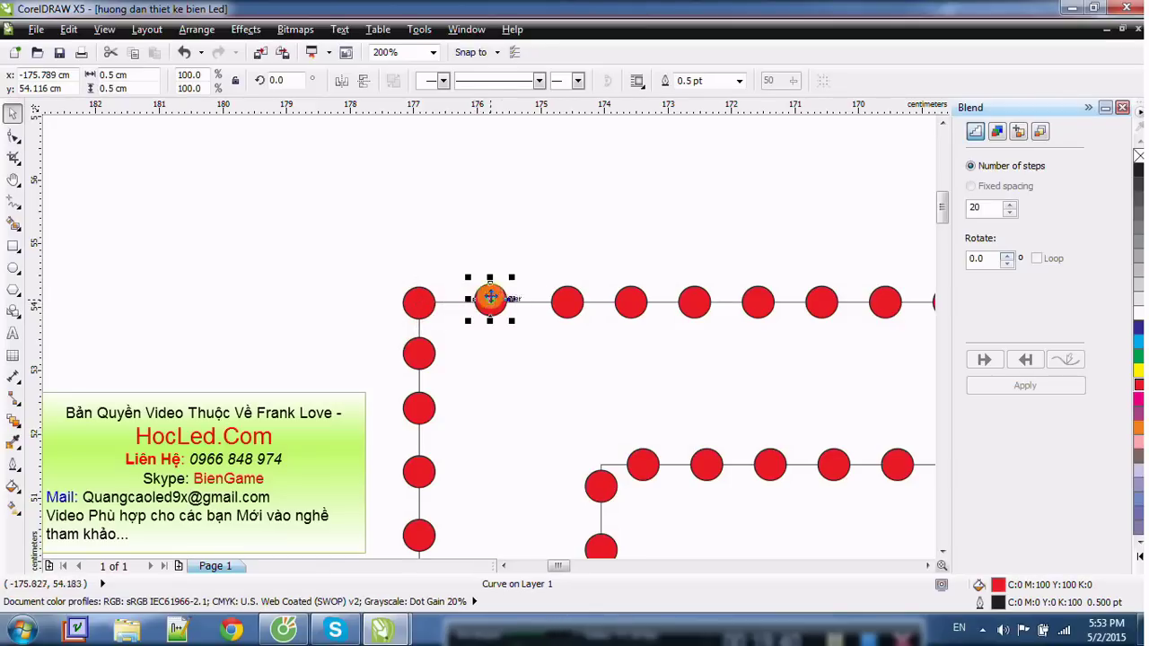
{"action": "left_click_drag", "start_coordinate": [569, 302], "coordinate": [549, 299]}
{"action": "left_click_drag", "start_coordinate": [628, 303], "coordinate": [615, 302]}
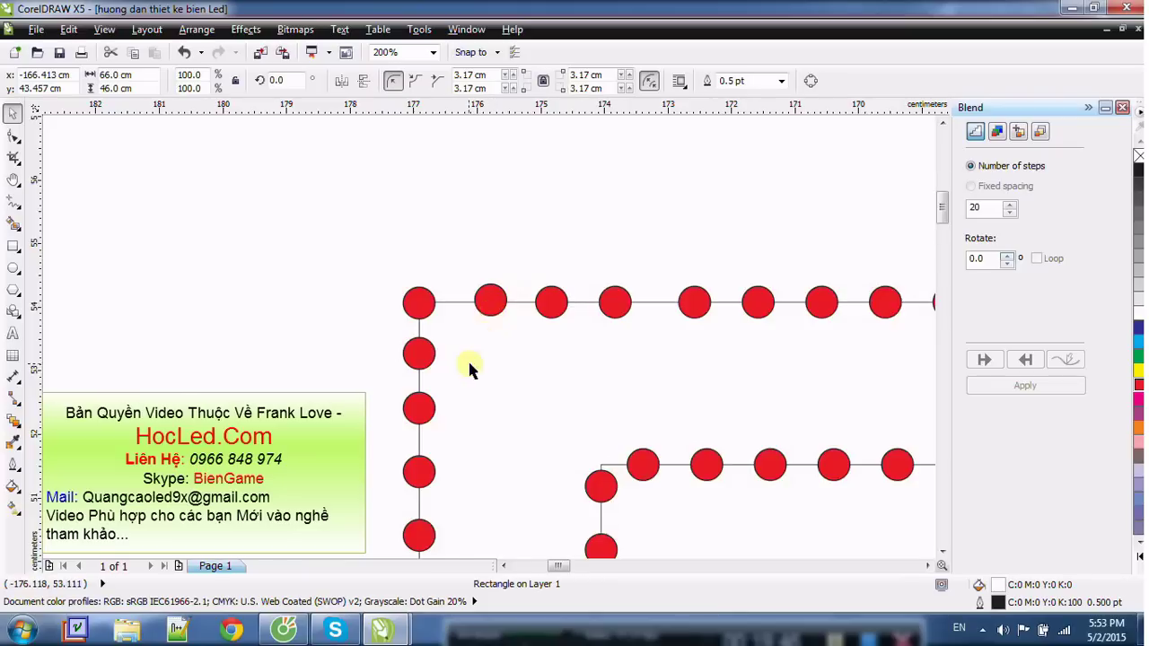
Step: Move the last circle of the E's top edge to the upper-right corner, shifting its left neighbour right and the circle below down
{"action": "scroll", "coordinate": [472, 368], "scroll_direction": "down", "scroll_amount": 2}
{"action": "scroll", "coordinate": [728, 369], "scroll_direction": "up", "scroll_amount": 3}
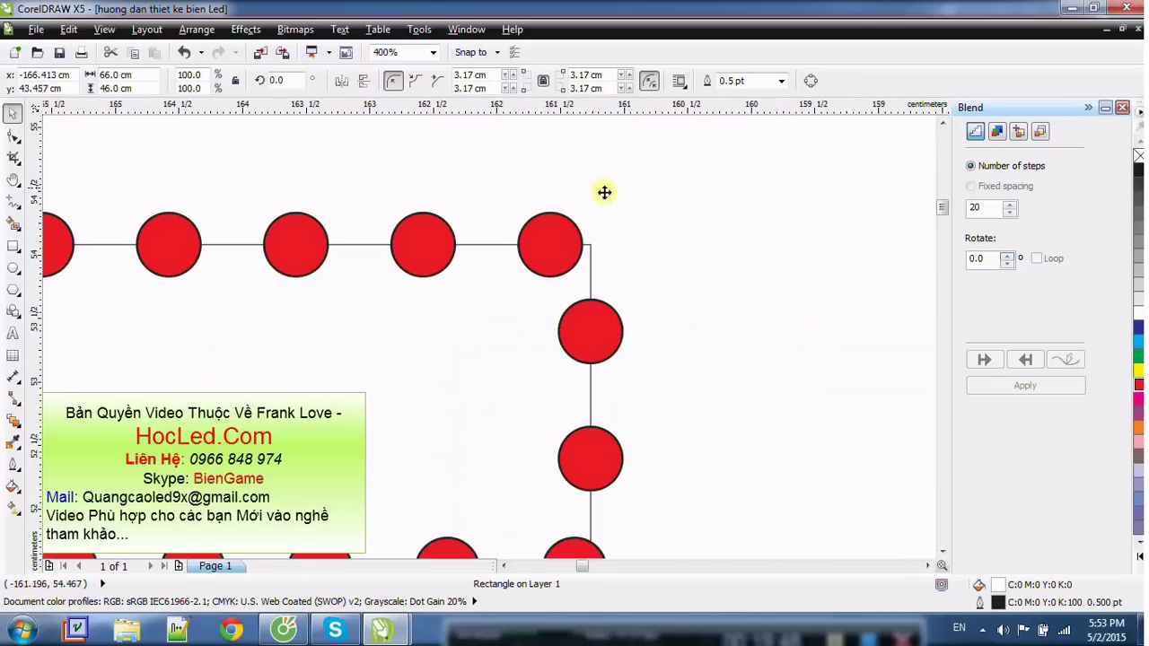
{"action": "left_click_drag", "start_coordinate": [563, 238], "coordinate": [588, 237]}
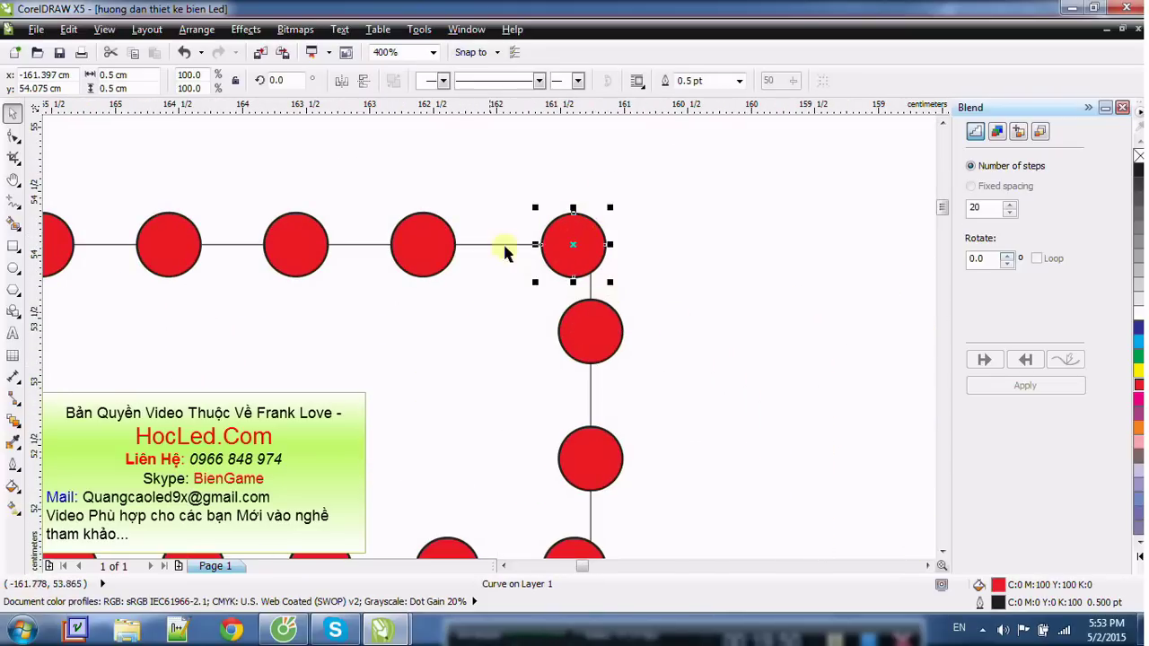
{"action": "left_click_drag", "start_coordinate": [425, 238], "coordinate": [434, 239]}
{"action": "left_click", "coordinate": [613, 310]}
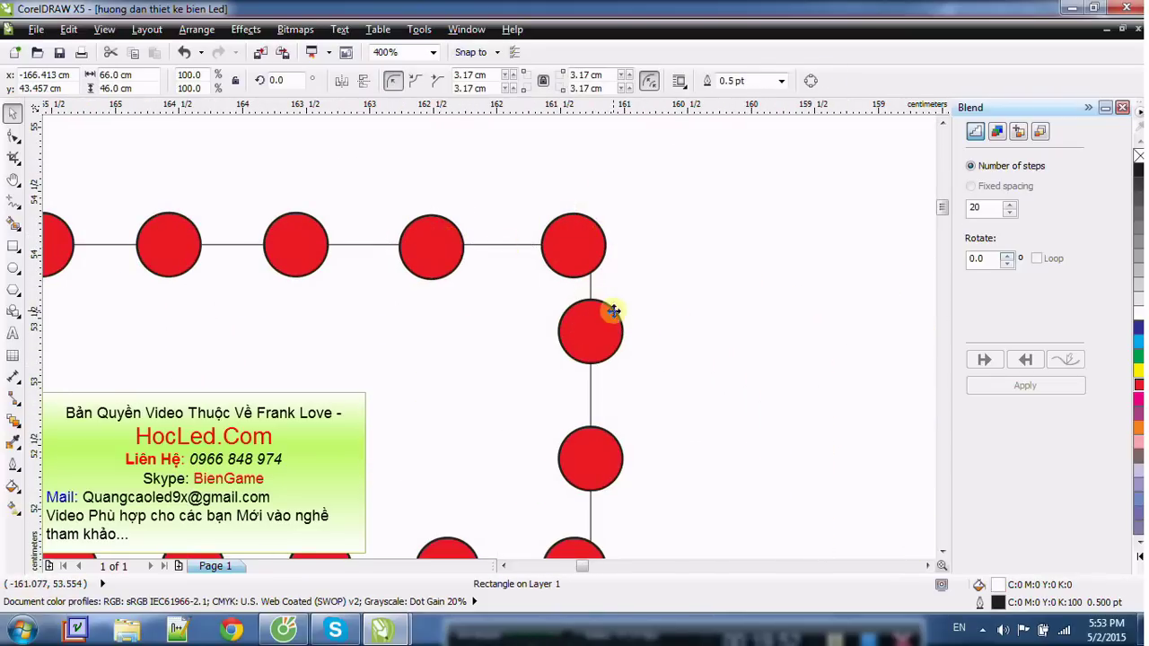
{"action": "left_click_drag", "start_coordinate": [584, 238], "coordinate": [598, 239]}
{"action": "left_click", "coordinate": [440, 247]}
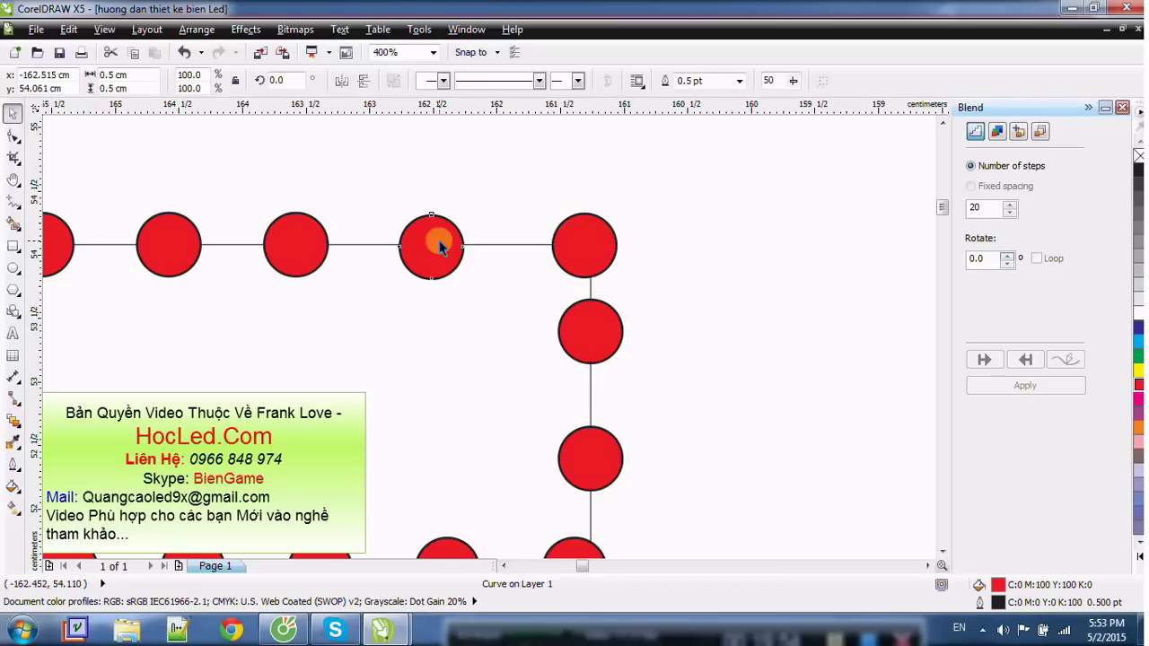
{"action": "left_click_drag", "start_coordinate": [443, 248], "coordinate": [456, 241]}
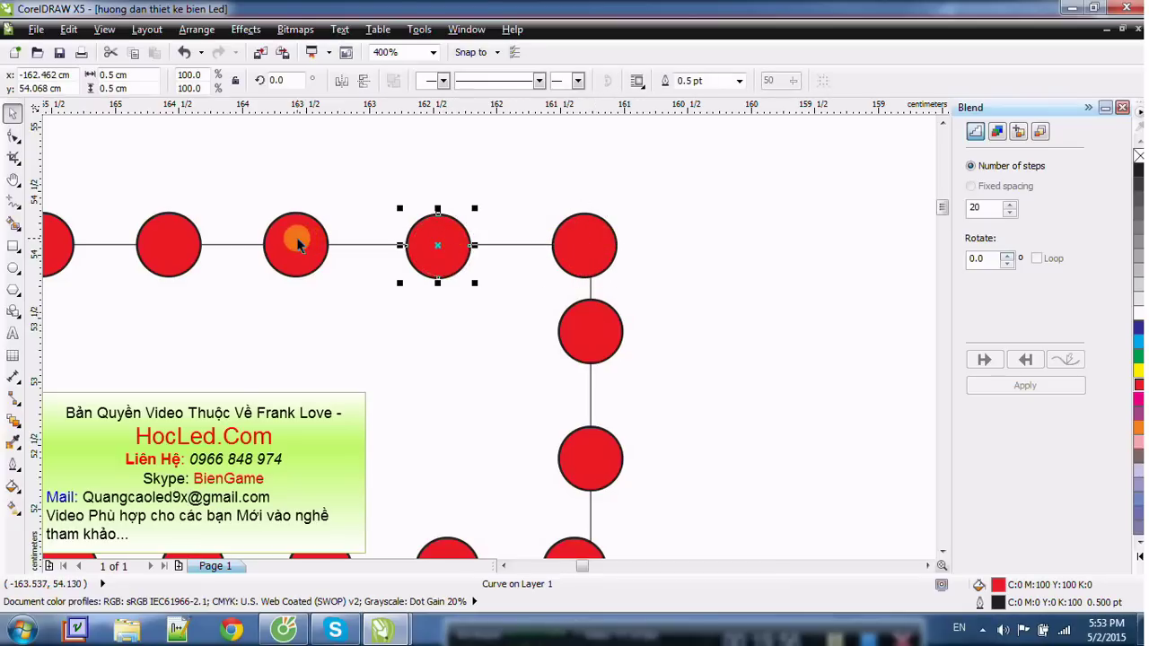
{"action": "left_click_drag", "start_coordinate": [605, 333], "coordinate": [590, 351]}
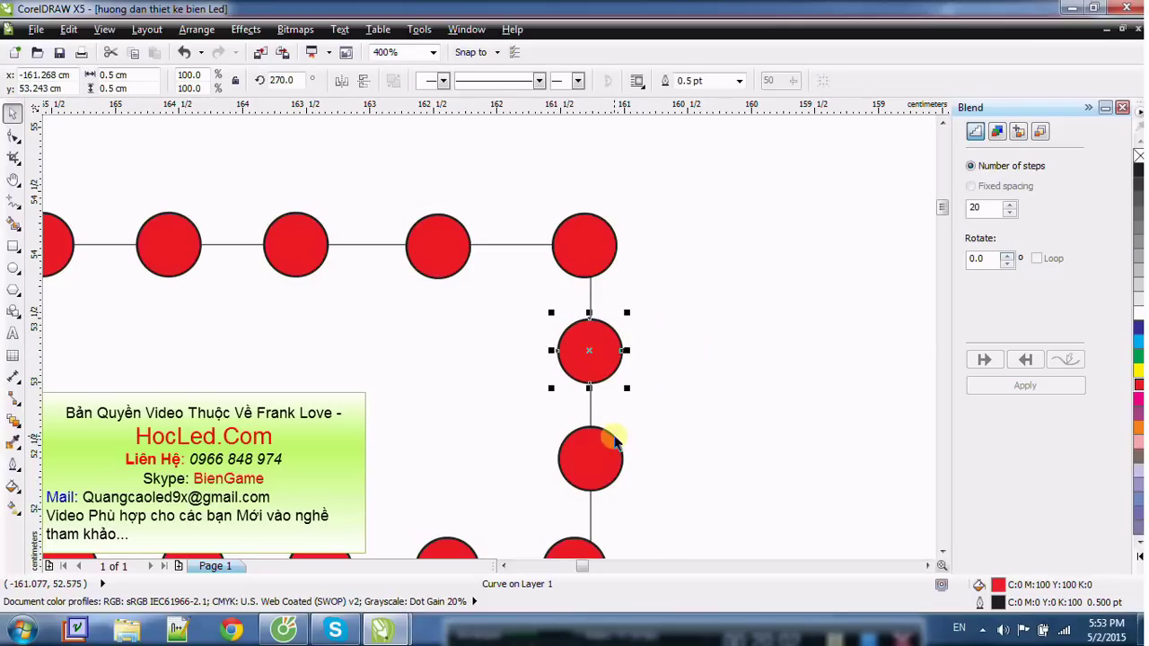
Step: Move the last circle on the underside of the E's top arm onto the arm's lower-right corner
{"action": "scroll", "coordinate": [614, 443], "scroll_direction": "down", "scroll_amount": 2}
{"action": "scroll", "coordinate": [655, 440], "scroll_direction": "up", "scroll_amount": 2}
{"action": "left_click_drag", "start_coordinate": [547, 533], "coordinate": [561, 530]}
{"action": "left_click", "coordinate": [638, 456]}
{"action": "scroll", "coordinate": [641, 480], "scroll_direction": "down", "scroll_amount": 8}
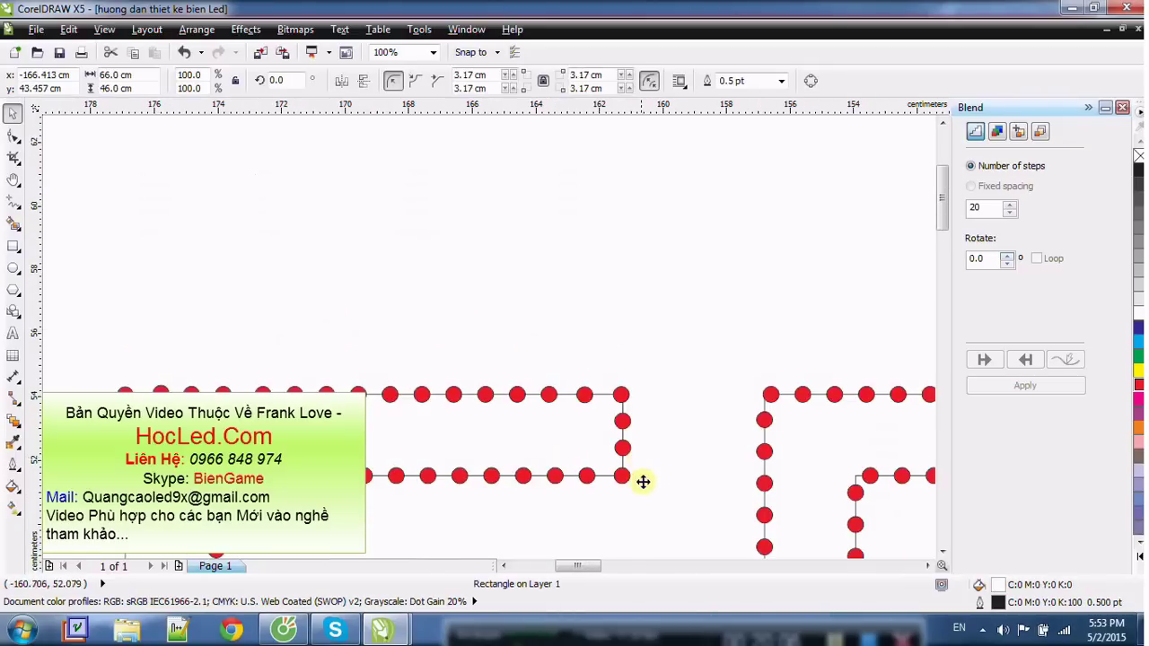
Step: Move the top circle of the E's upper inner vertical edge onto the inner corner and shift the adjacent top-arm circle right
{"action": "key", "text": "h"}
{"action": "left_click_drag", "start_coordinate": [489, 438], "coordinate": [421, 187]}
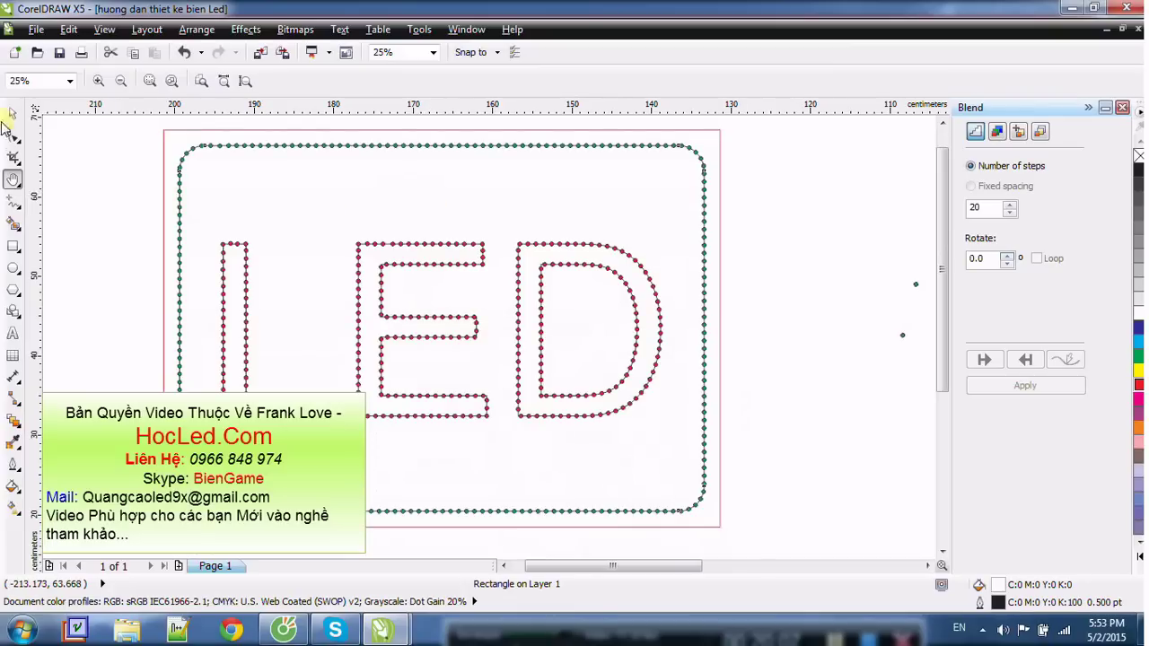
{"action": "left_click", "coordinate": [16, 114]}
{"action": "scroll", "coordinate": [364, 305], "scroll_direction": "up", "scroll_amount": 4}
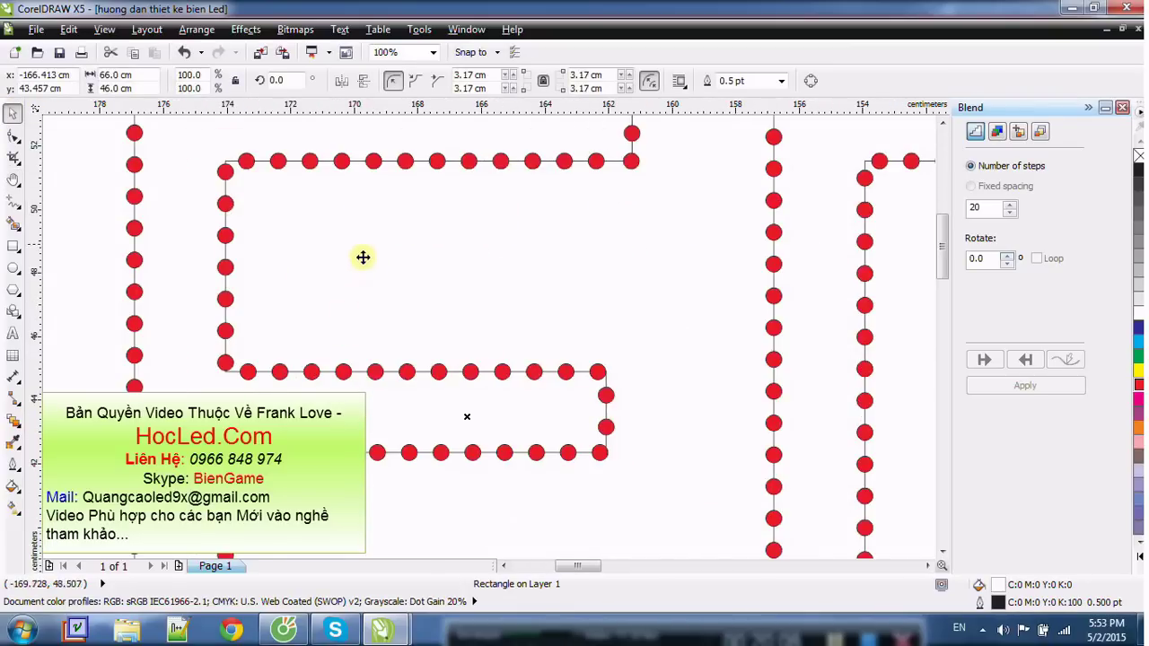
{"action": "scroll", "coordinate": [225, 176], "scroll_direction": "up", "scroll_amount": 2}
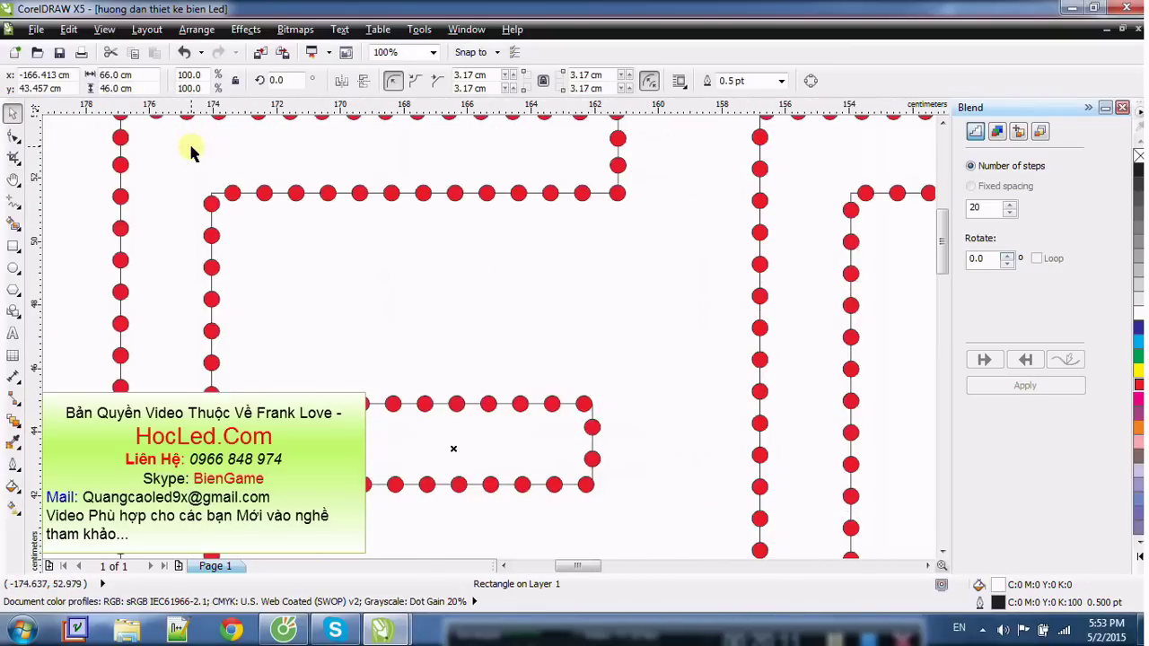
{"action": "scroll", "coordinate": [193, 152], "scroll_direction": "up", "scroll_amount": 2}
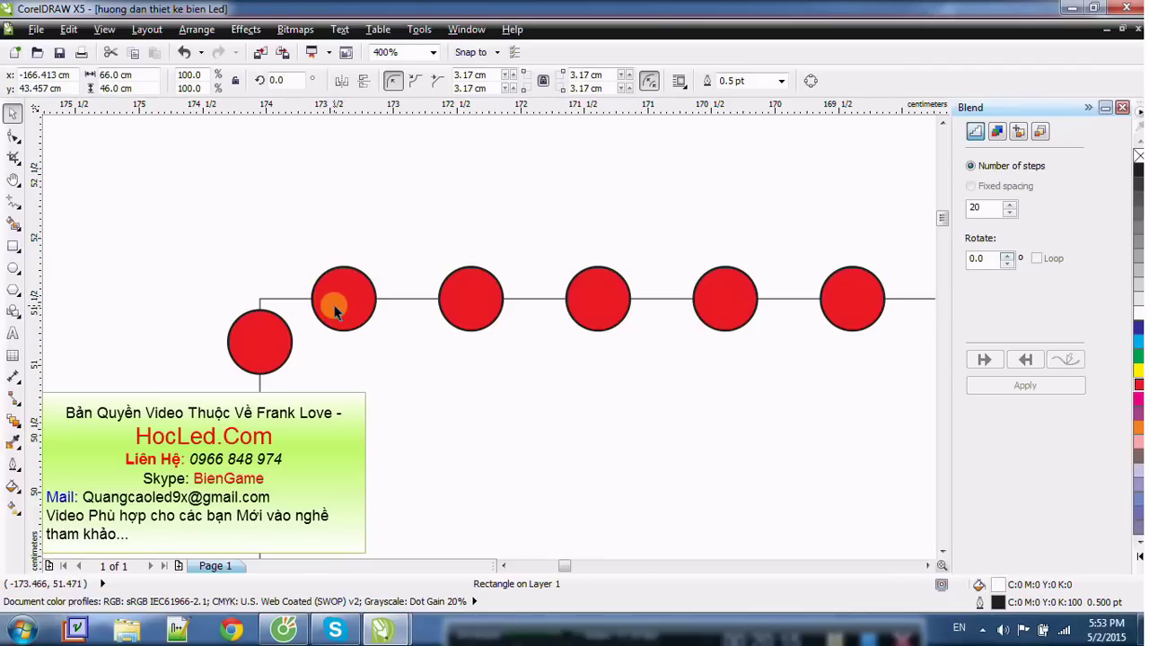
{"action": "left_click_drag", "start_coordinate": [335, 310], "coordinate": [346, 310]}
{"action": "left_click_drag", "start_coordinate": [246, 326], "coordinate": [248, 299]}
{"action": "left_click_drag", "start_coordinate": [333, 323], "coordinate": [350, 314]}
Step: Shift the circles below the E's upper inner corner upward along the vertical edge to even out their spacing
{"action": "scroll", "coordinate": [346, 323], "scroll_direction": "down", "scroll_amount": 1}
{"action": "mouse_move", "coordinate": [310, 386]}
{"action": "left_mouse_down"}
{"action": "mouse_move", "coordinate": [301, 350]}
{"action": "mouse_move", "coordinate": [306, 380]}
{"action": "left_mouse_up"}
{"action": "scroll", "coordinate": [305, 350], "scroll_direction": "up", "scroll_amount": 1}
{"action": "scroll", "coordinate": [306, 350], "scroll_direction": "down", "scroll_amount": 1}
{"action": "scroll", "coordinate": [306, 350], "scroll_direction": "up", "scroll_amount": 1}
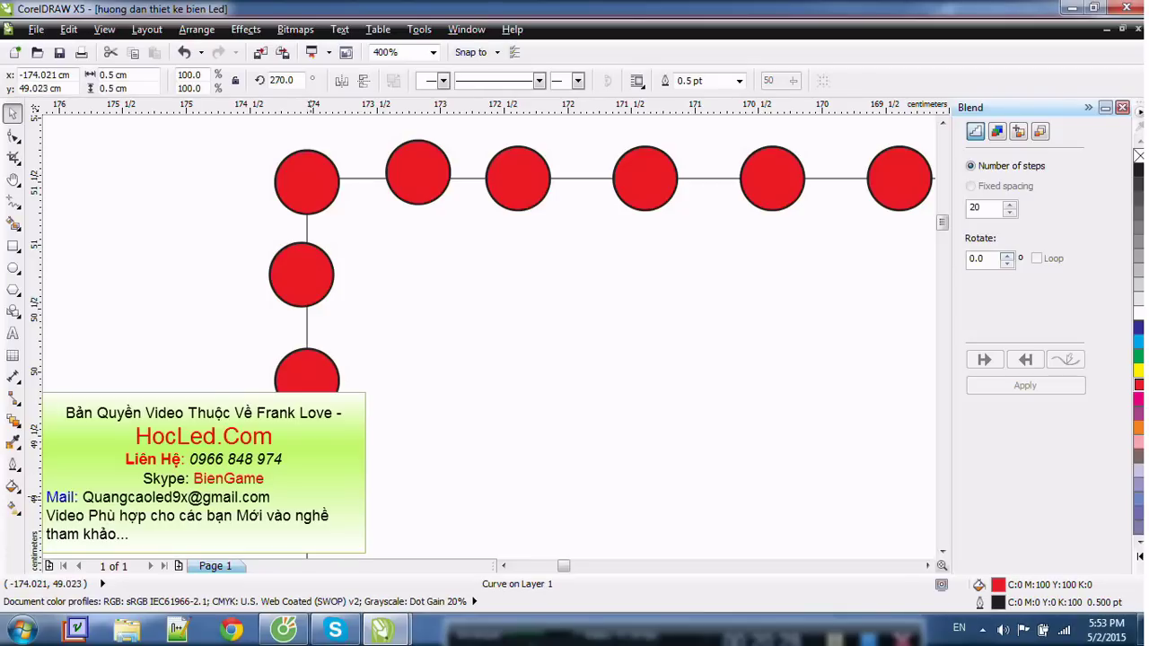
{"action": "scroll", "coordinate": [359, 459], "scroll_direction": "down", "scroll_amount": 1}
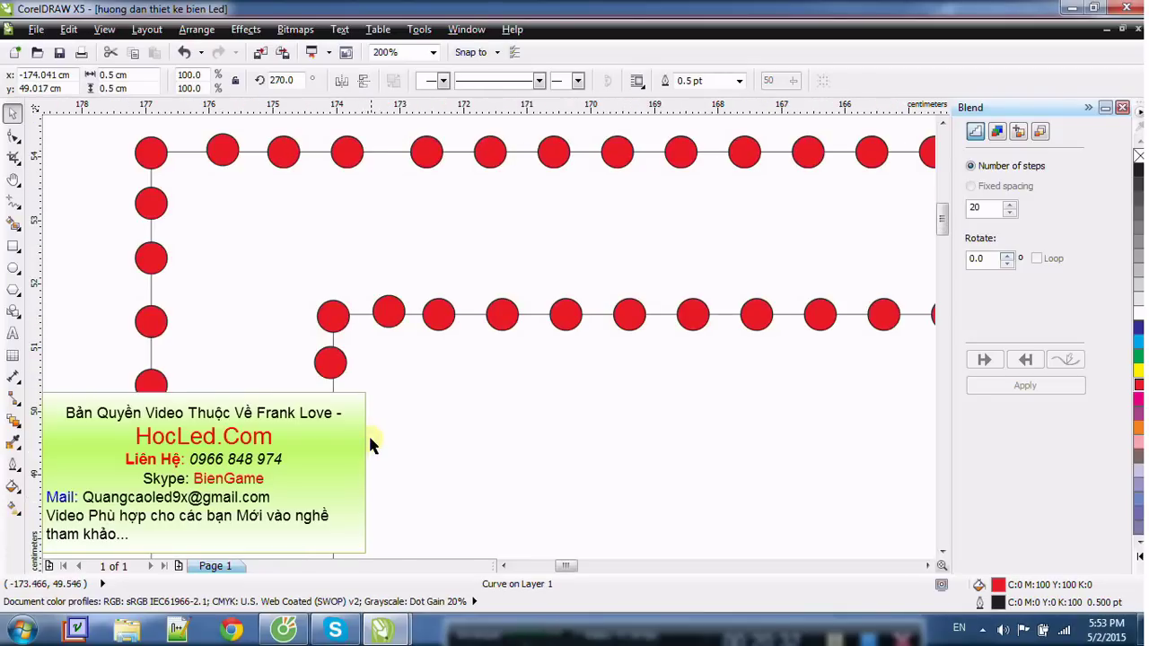
Step: Move the lowest circle of the E's upper inner vertical edge onto the middle arm's corner and reposition the neighbouring circles
{"action": "scroll", "coordinate": [605, 352], "scroll_direction": "down", "scroll_amount": 3}
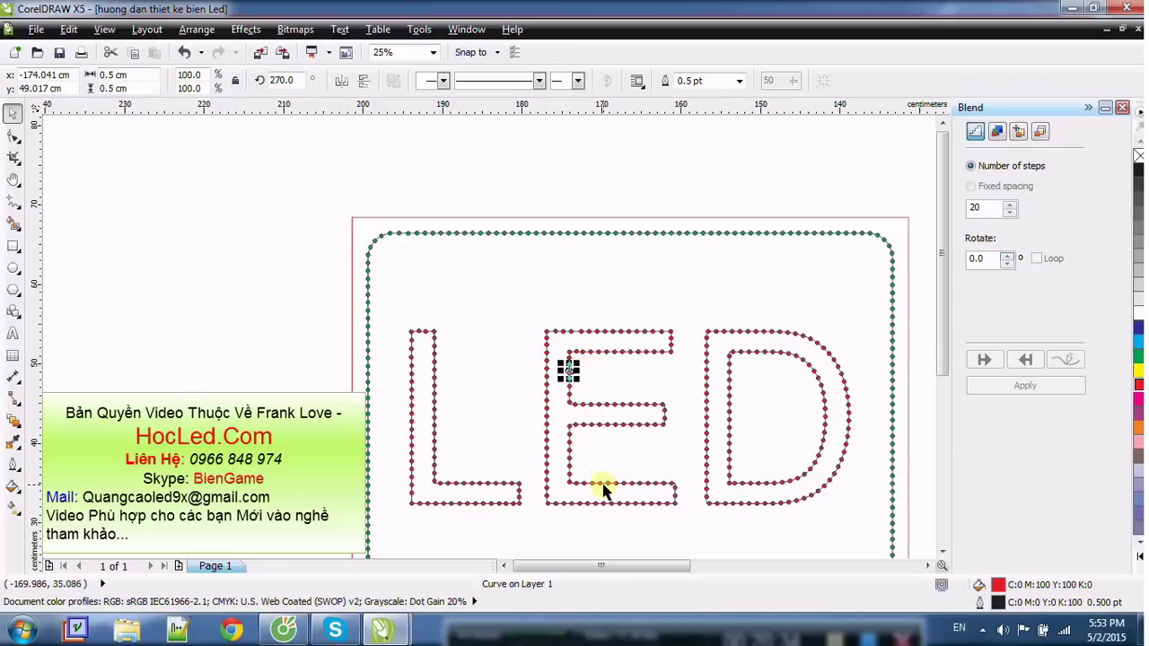
{"action": "scroll", "coordinate": [583, 424], "scroll_direction": "up", "scroll_amount": 1}
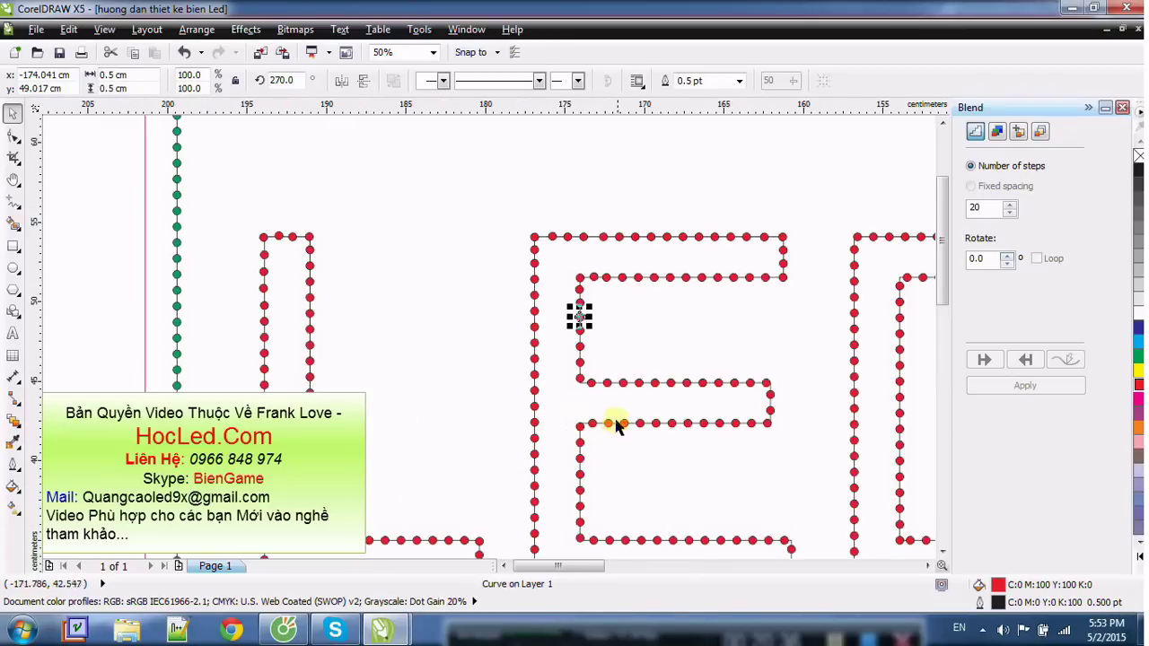
{"action": "scroll", "coordinate": [604, 385], "scroll_direction": "up", "scroll_amount": 4}
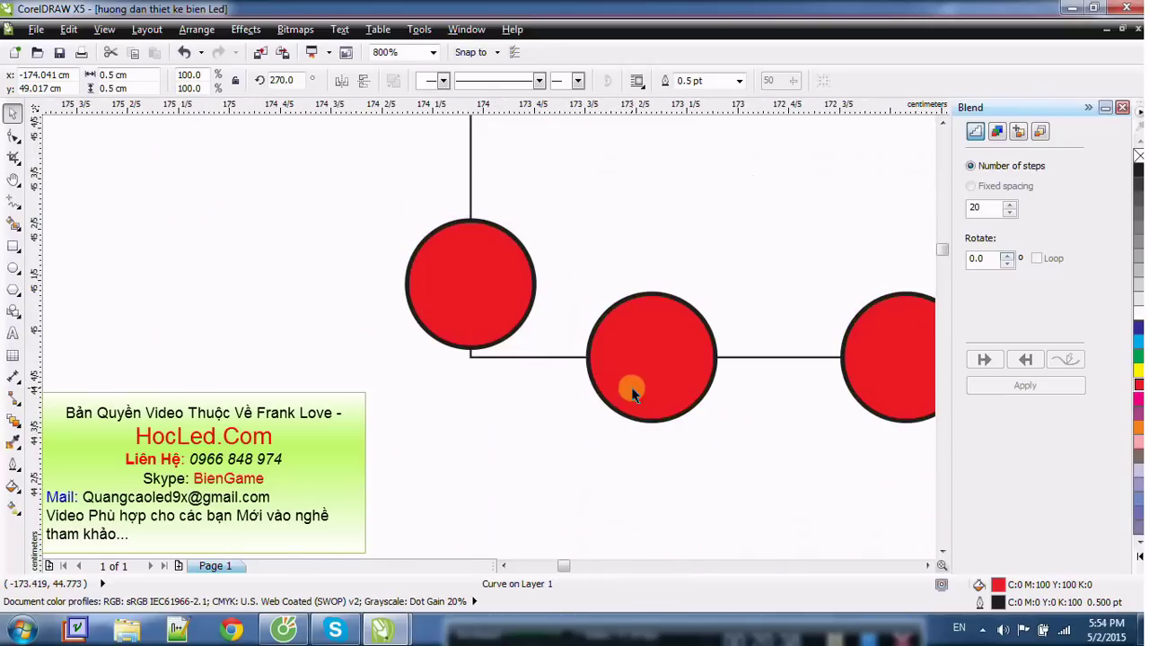
{"action": "left_click_drag", "start_coordinate": [473, 277], "coordinate": [464, 350]}
{"action": "mouse_move", "coordinate": [690, 353]}
{"action": "left_mouse_down"}
{"action": "mouse_move", "coordinate": [706, 352]}
{"action": "mouse_move", "coordinate": [675, 334]}
{"action": "left_mouse_up"}
{"action": "scroll", "coordinate": [706, 352], "scroll_direction": "down", "scroll_amount": 2}
{"action": "left_click_drag", "start_coordinate": [631, 267], "coordinate": [625, 269]}
{"action": "scroll", "coordinate": [677, 237], "scroll_direction": "down", "scroll_amount": 3}
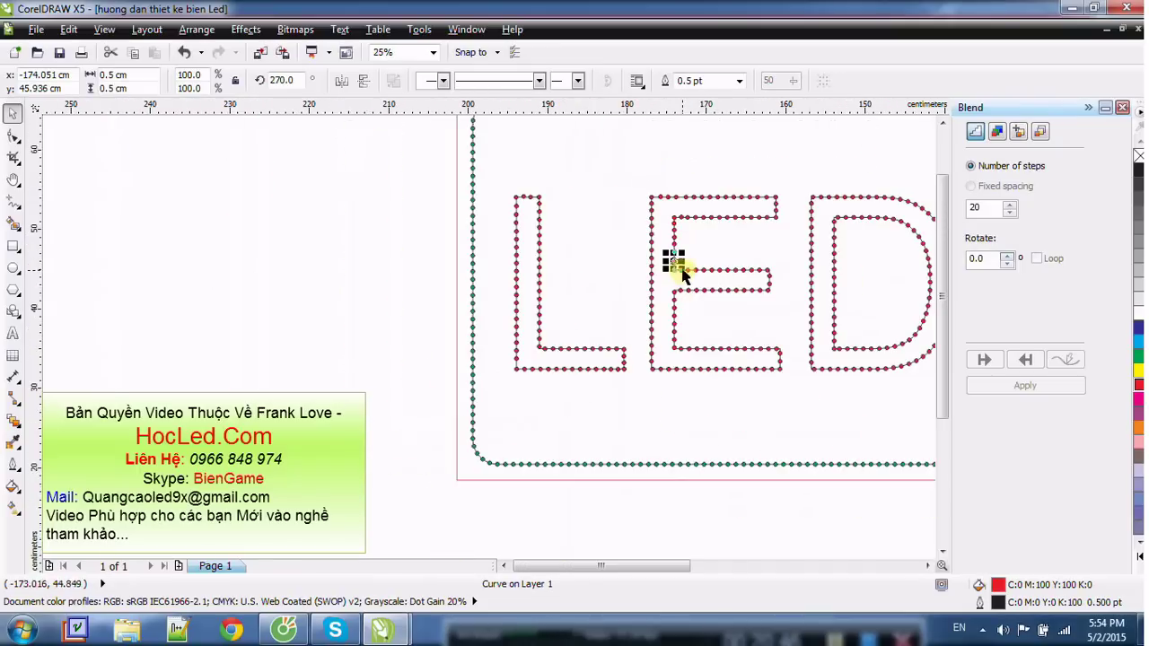
Step: Move the last circle on the upper edge of the E's bottom arm onto the arm's upper-right corner
{"action": "key", "text": "h"}
{"action": "left_click_drag", "start_coordinate": [679, 303], "coordinate": [544, 282]}
{"action": "scroll", "coordinate": [621, 226], "scroll_direction": "up", "scroll_amount": 1}
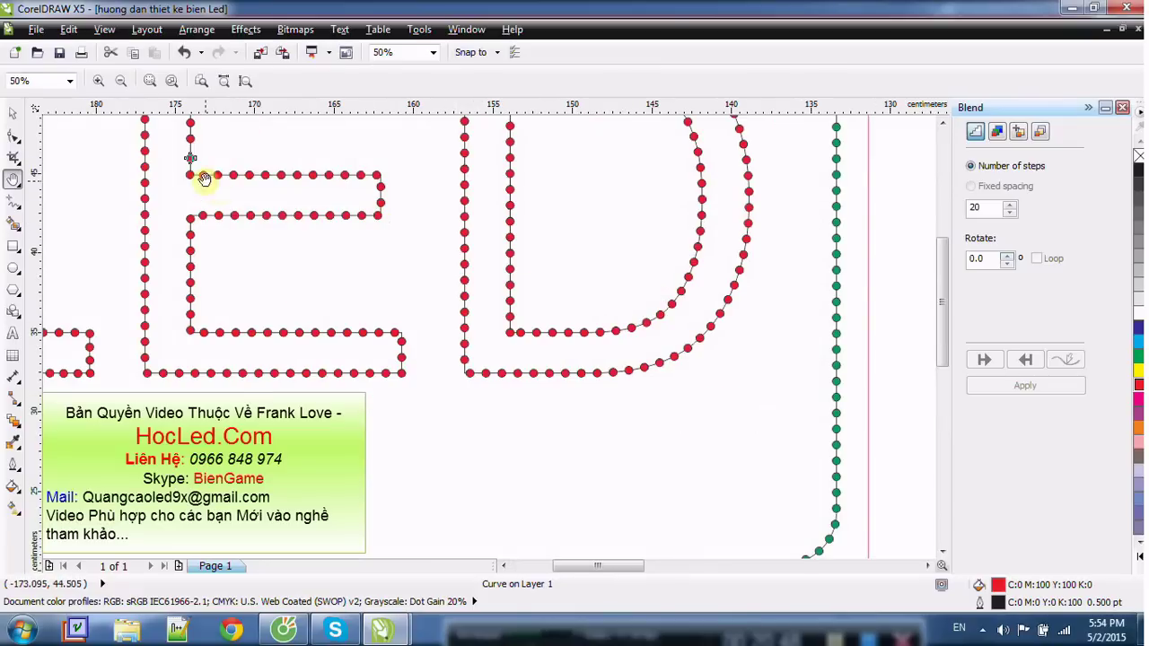
{"action": "left_click", "coordinate": [16, 112]}
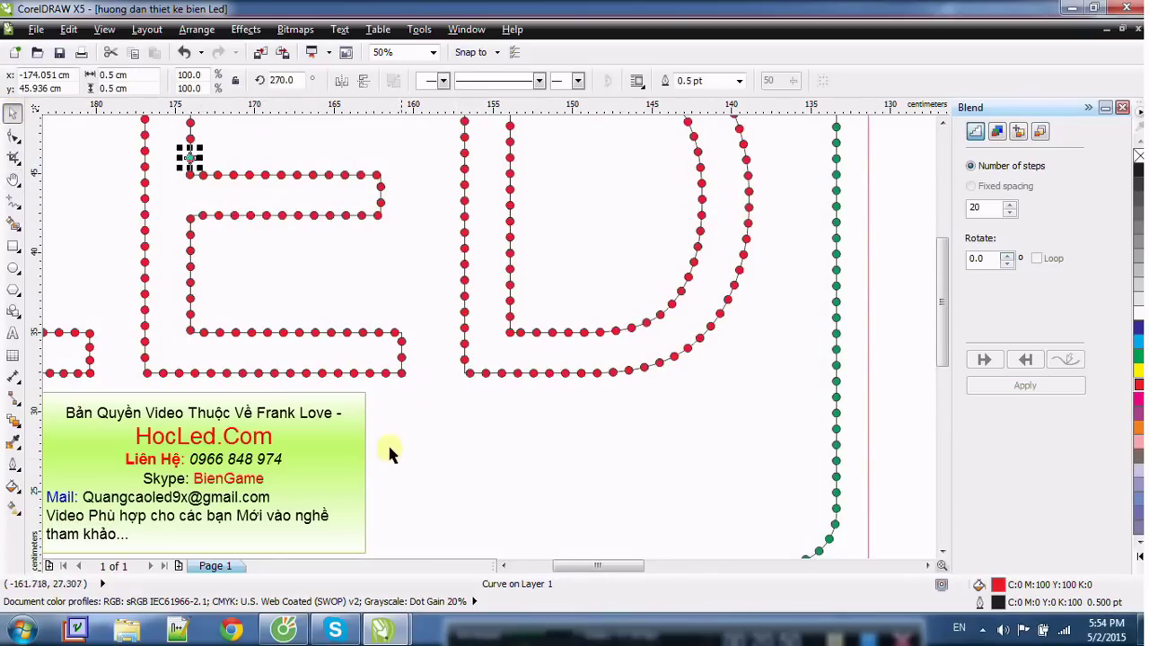
{"action": "scroll", "coordinate": [409, 334], "scroll_direction": "up", "scroll_amount": 2}
{"action": "scroll", "coordinate": [328, 320], "scroll_direction": "up", "scroll_amount": 2}
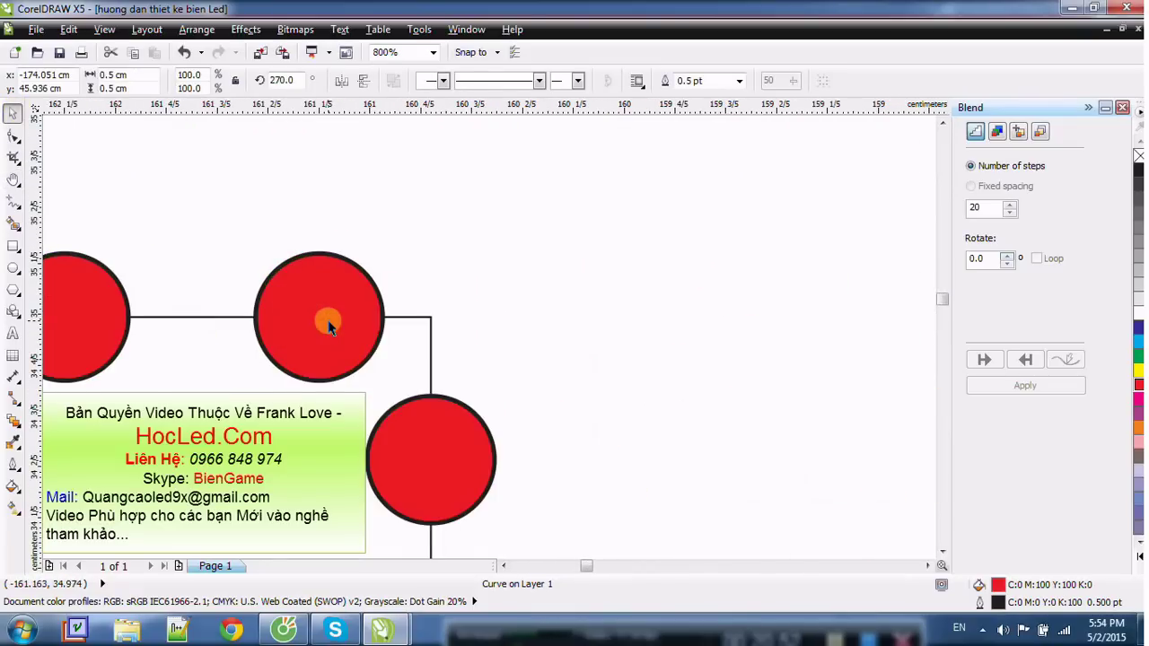
{"action": "left_click", "coordinate": [305, 320]}
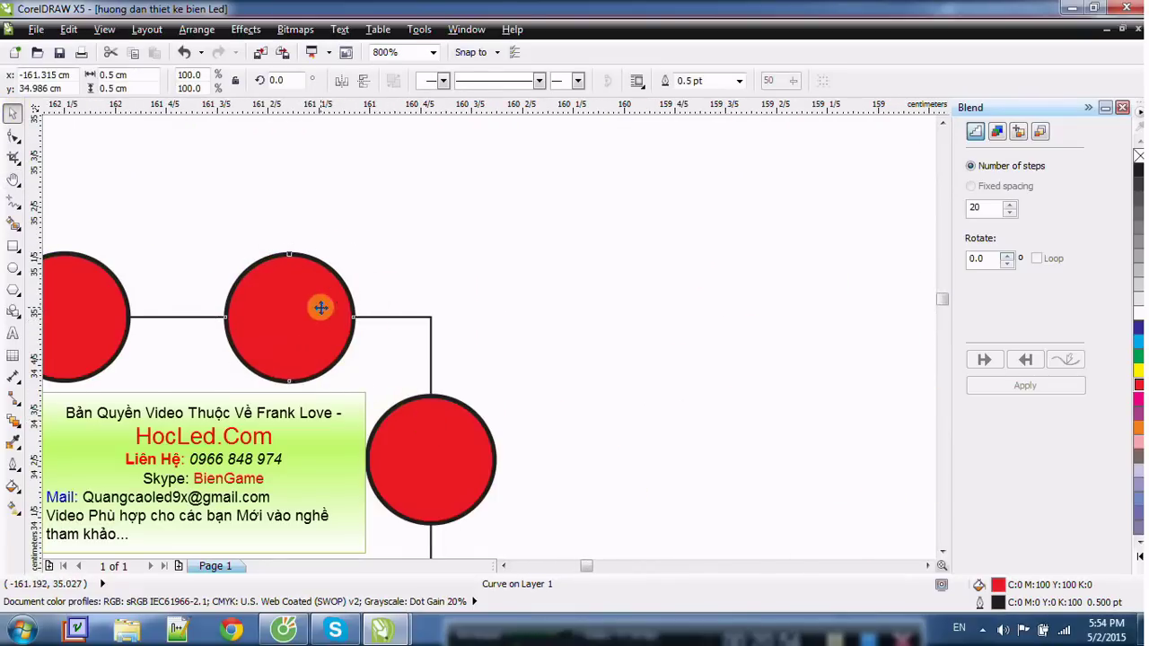
{"action": "left_click_drag", "start_coordinate": [317, 303], "coordinate": [428, 321]}
Step: Shift the two circles preceding the bottom arm's upper-right corner circle right to even out their spacing
{"action": "scroll", "coordinate": [33, 309], "scroll_direction": "down", "scroll_amount": 2}
{"action": "scroll", "coordinate": [310, 364], "scroll_direction": "up", "scroll_amount": 1}
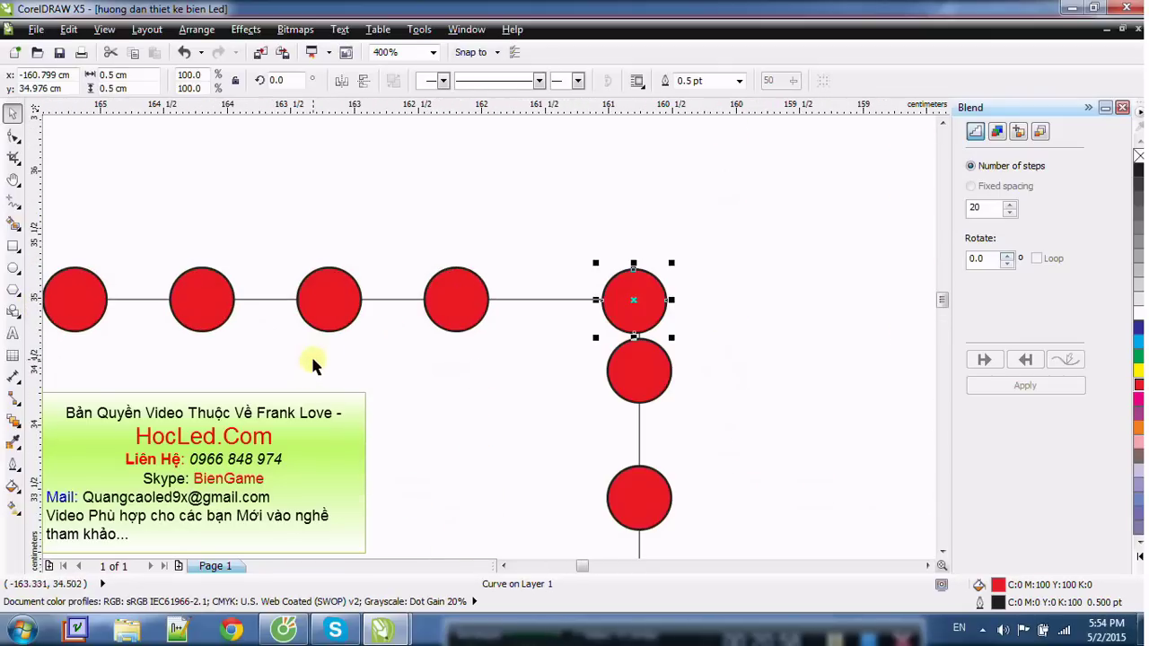
{"action": "left_click_drag", "start_coordinate": [465, 306], "coordinate": [490, 301]}
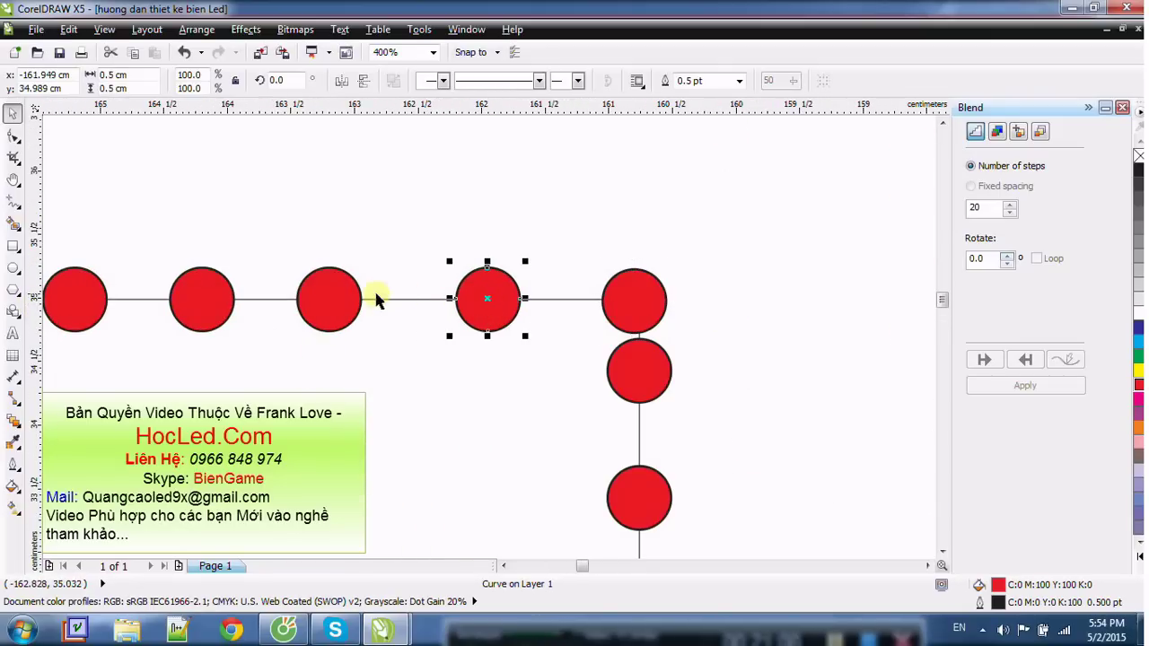
{"action": "left_click_drag", "start_coordinate": [339, 298], "coordinate": [368, 294]}
{"action": "left_click_drag", "start_coordinate": [493, 303], "coordinate": [501, 302]}
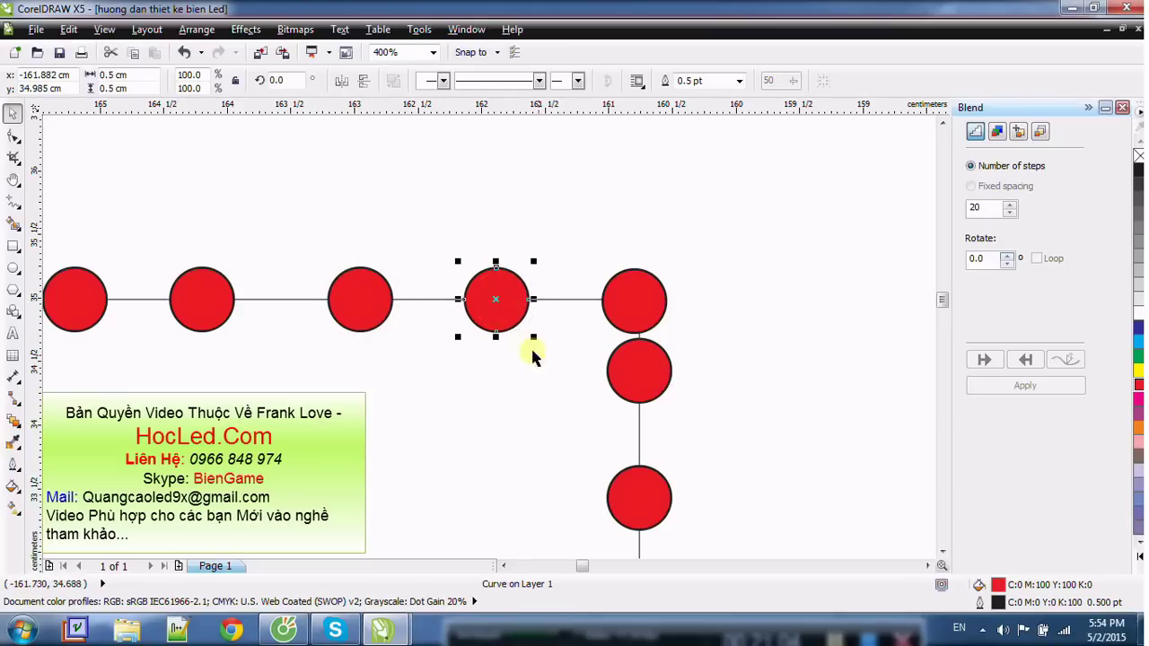
{"action": "scroll", "coordinate": [681, 392], "scroll_direction": "down", "scroll_amount": 1}
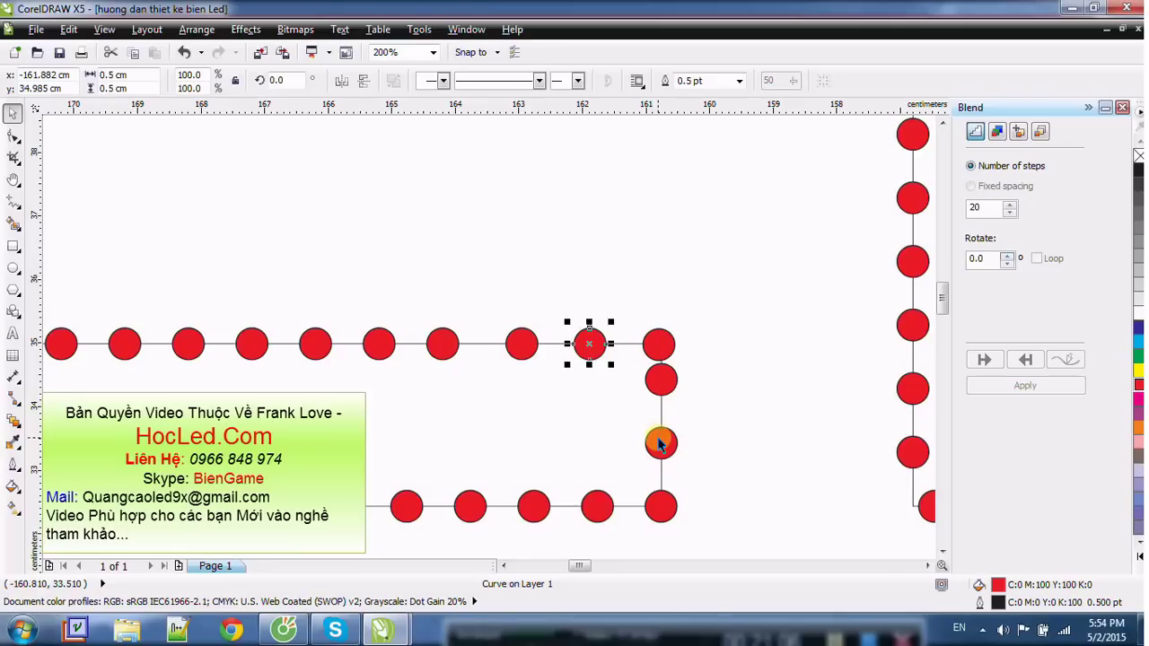
Step: Shift the two intermediate circles on the right edge of the E's bottom arm to even out their spacing between the corner circles
{"action": "left_click_drag", "start_coordinate": [658, 443], "coordinate": [656, 419]}
{"action": "scroll", "coordinate": [662, 380], "scroll_direction": "up", "scroll_amount": 1}
{"action": "scroll", "coordinate": [665, 510], "scroll_direction": "down", "scroll_amount": 2}
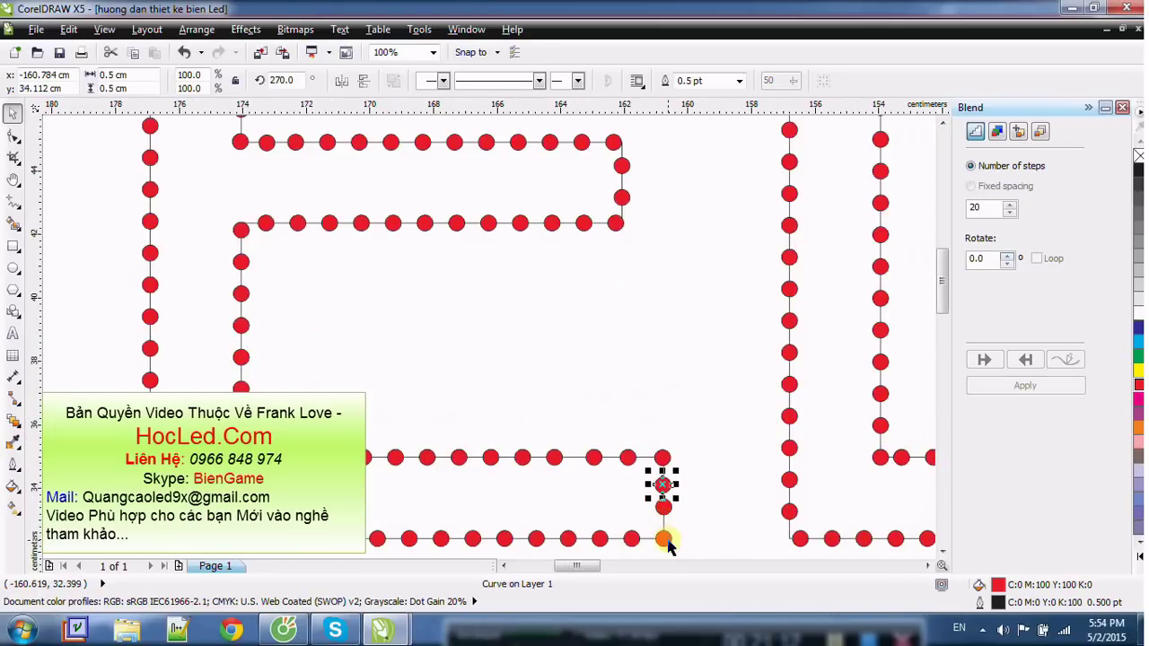
{"action": "key", "text": "h"}
{"action": "left_click_drag", "start_coordinate": [668, 546], "coordinate": [529, 363]}
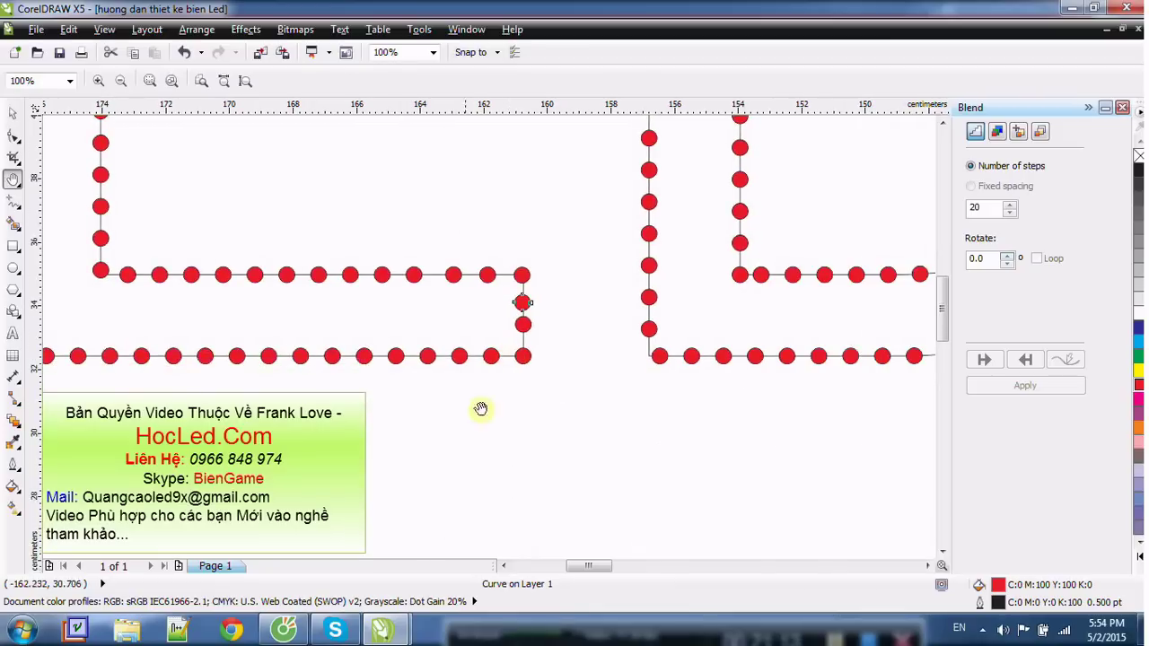
{"action": "left_click", "coordinate": [12, 115]}
{"action": "scroll", "coordinate": [508, 341], "scroll_direction": "up", "scroll_amount": 1}
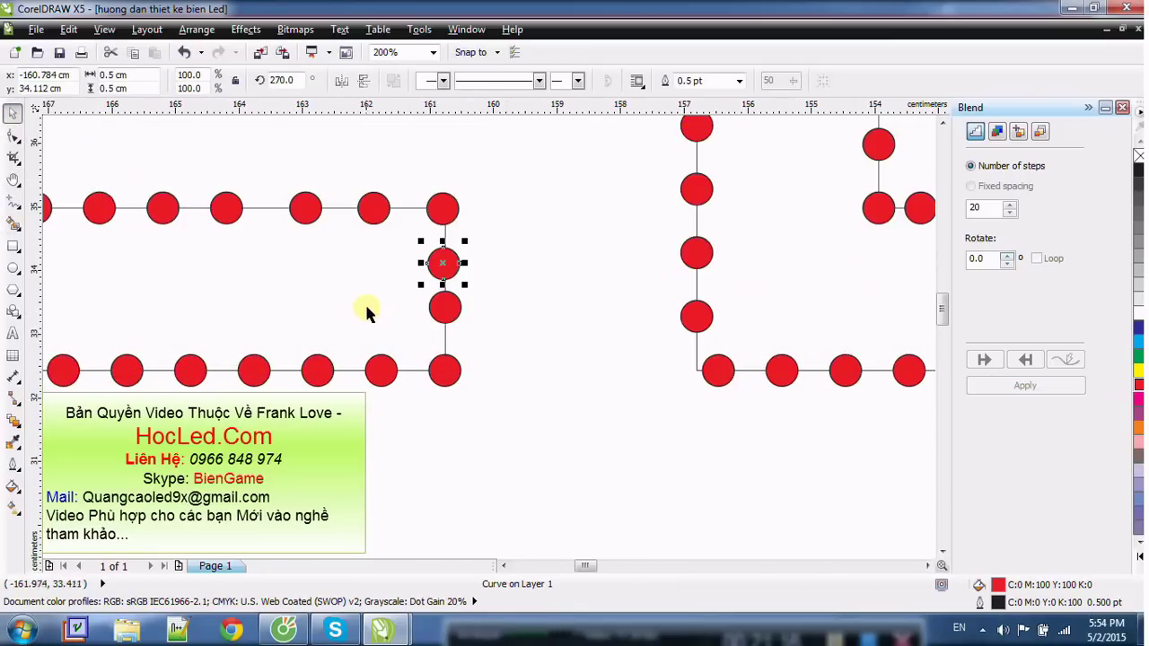
{"action": "scroll", "coordinate": [366, 309], "scroll_direction": "up", "scroll_amount": 1}
{"action": "left_click_drag", "start_coordinate": [536, 315], "coordinate": [534, 331]}
{"action": "scroll", "coordinate": [545, 366], "scroll_direction": "down", "scroll_amount": 2}
{"action": "left_click", "coordinate": [559, 415]}
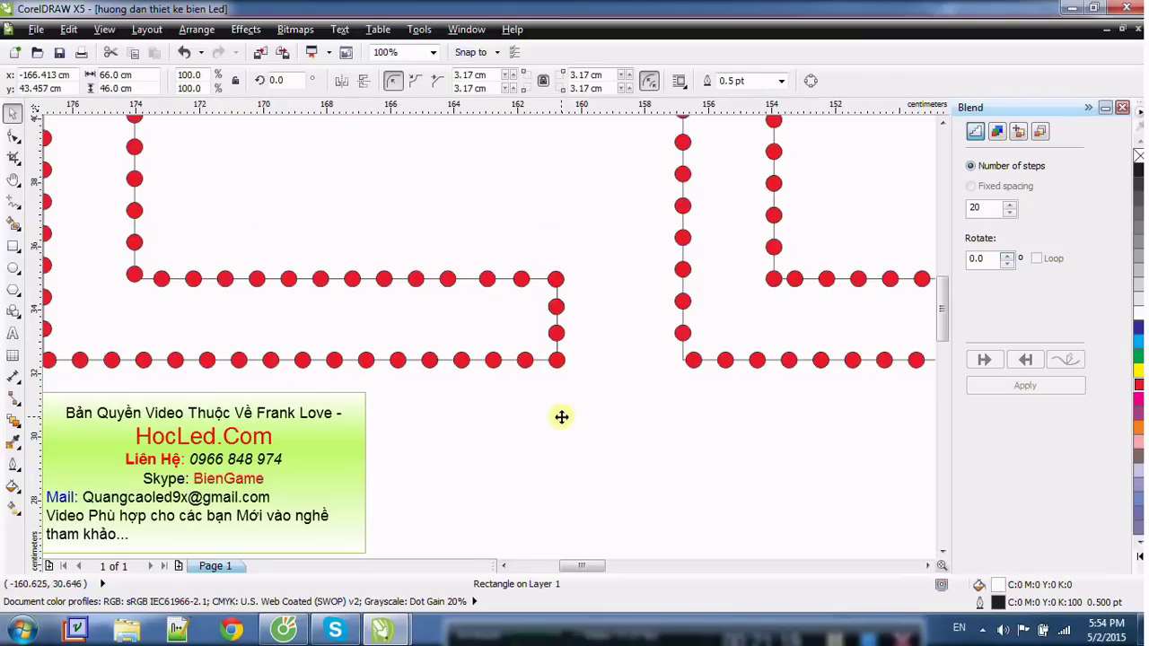
Step: Switch to the desktop and move the Bien led image icon to the upper middle, above the wallpaper's dotted lettering
{"action": "left_click", "coordinate": [1072, 8]}
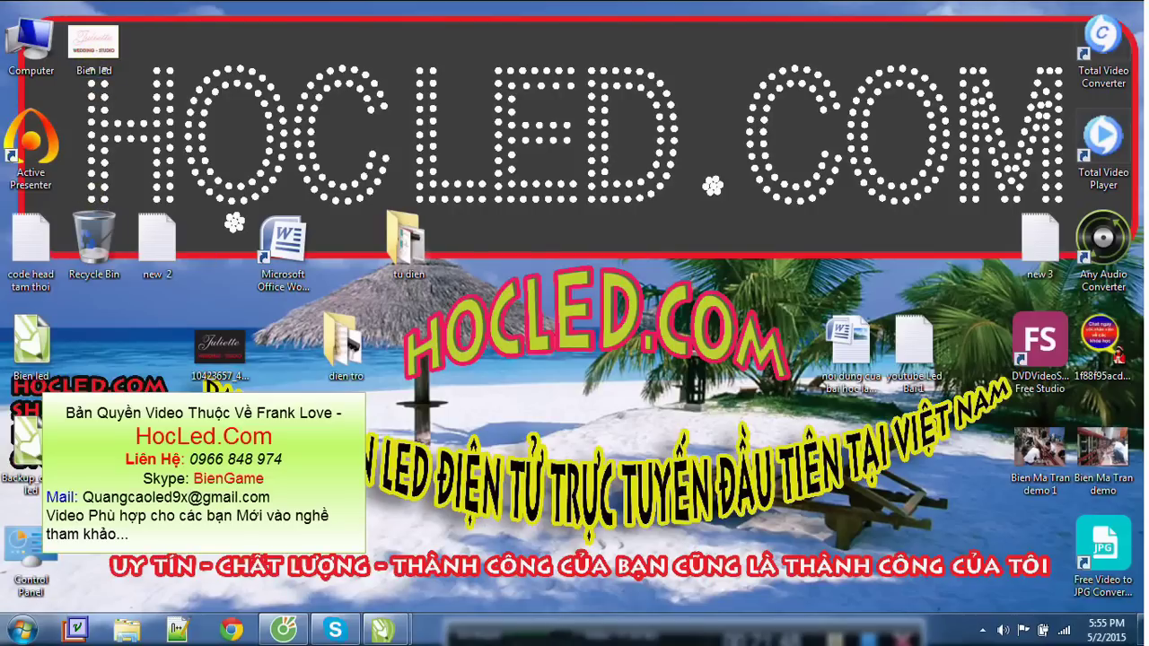
{"action": "left_click_drag", "start_coordinate": [94, 45], "coordinate": [725, 40]}
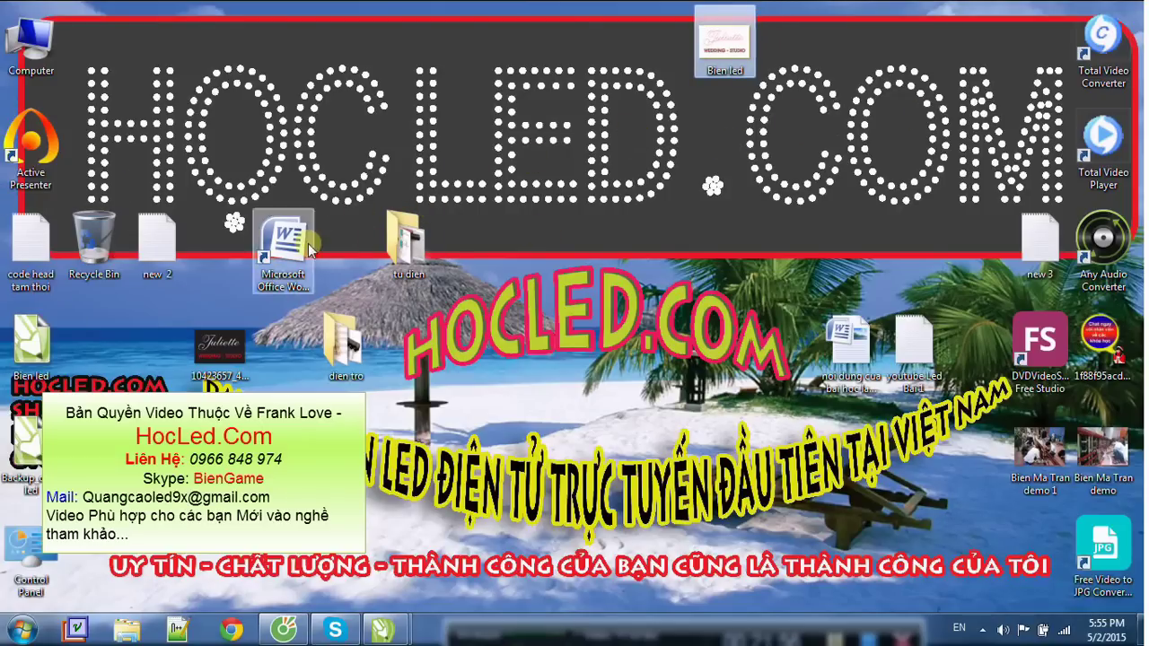
Step: Switch to the Cốc Cốc browser and examine the Tụ Điện article and site header on HocLed.Com
{"action": "left_click", "coordinate": [284, 629]}
{"action": "left_click", "coordinate": [372, 18]}
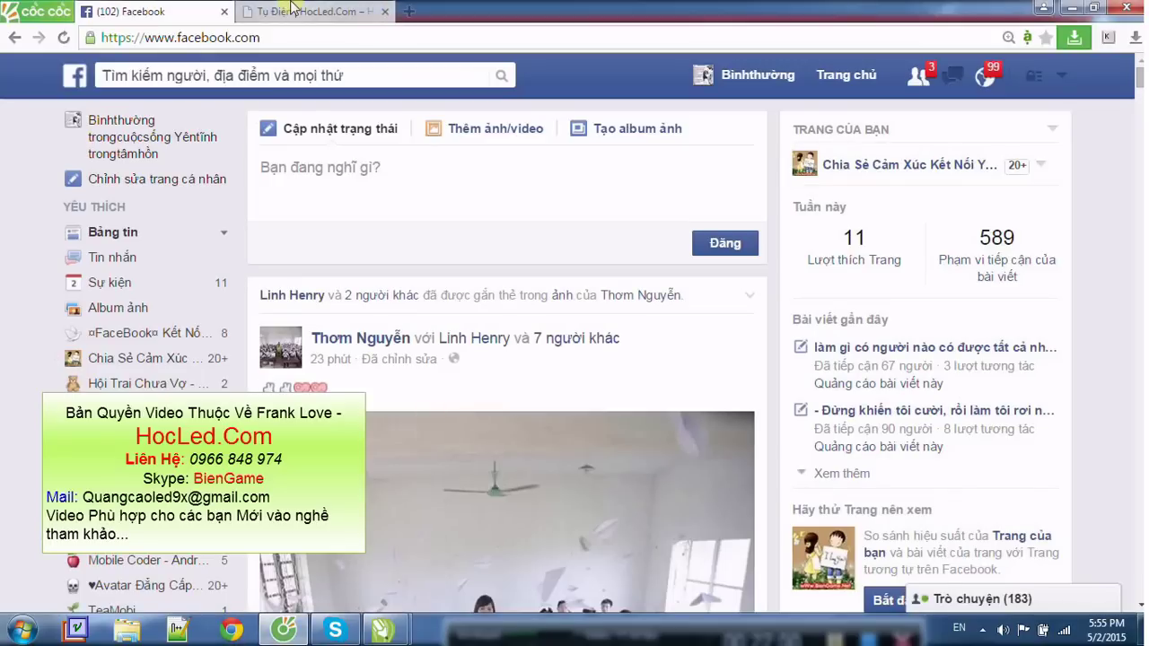
{"action": "scroll", "coordinate": [645, 210], "scroll_direction": "down", "scroll_amount": 5}
{"action": "scroll", "coordinate": [649, 217], "scroll_direction": "down", "scroll_amount": 10}
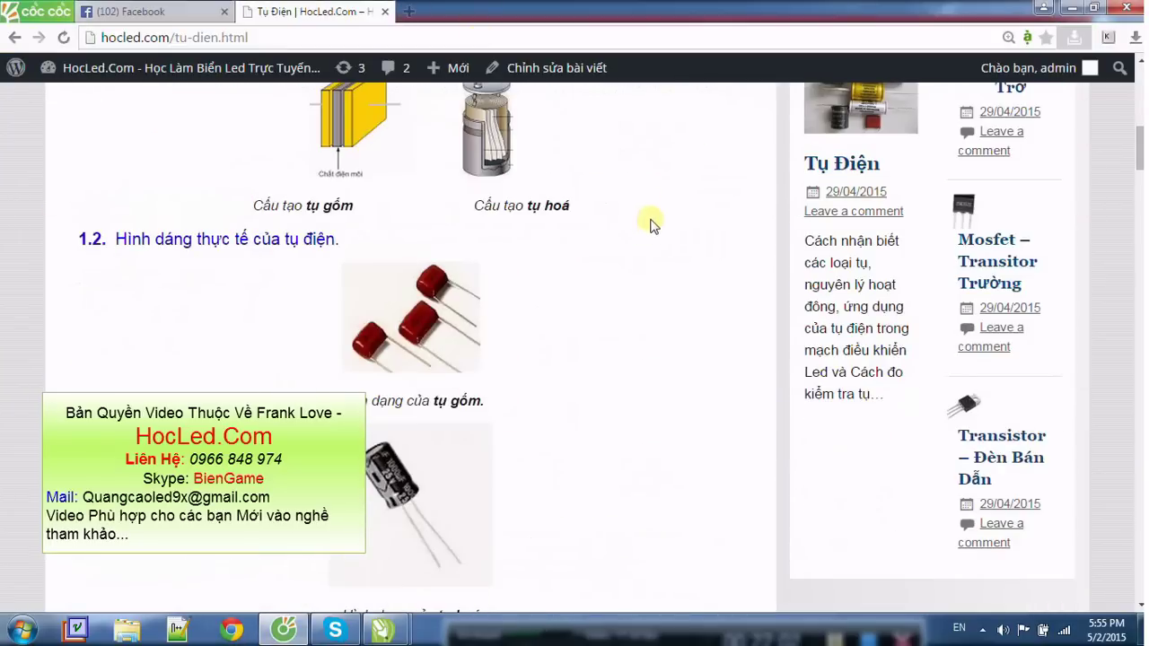
{"action": "scroll", "coordinate": [868, 313], "scroll_direction": "up", "scroll_amount": 9}
{"action": "scroll", "coordinate": [867, 313], "scroll_direction": "up", "scroll_amount": 8}
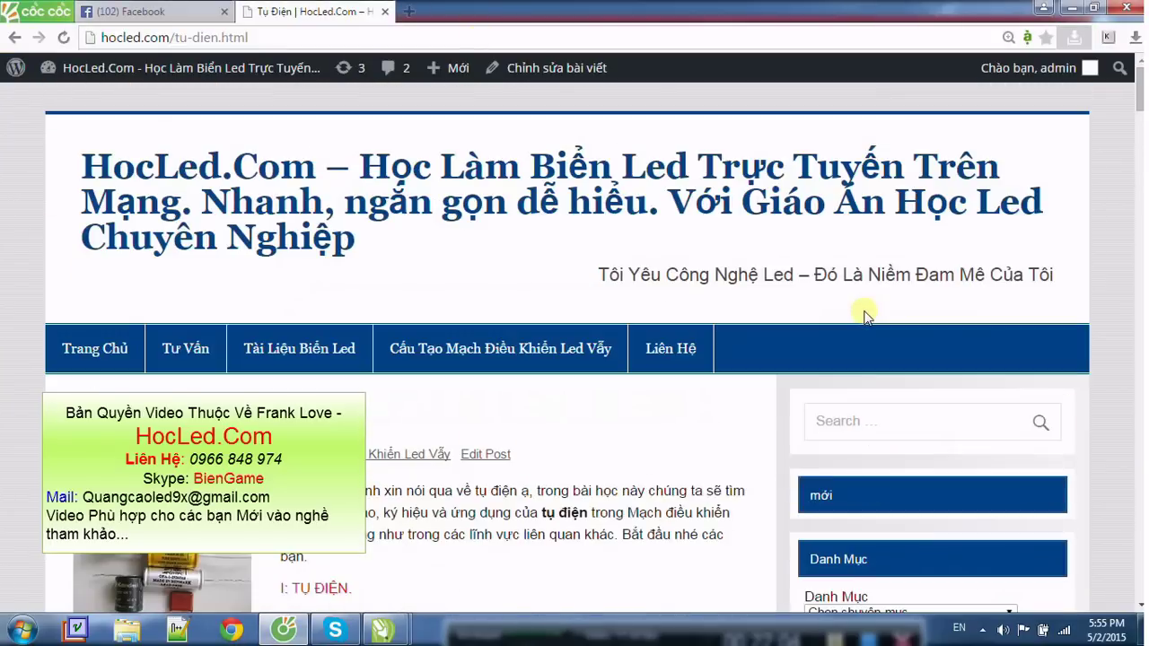
{"action": "scroll", "coordinate": [215, 259], "scroll_direction": "down", "scroll_amount": 10}
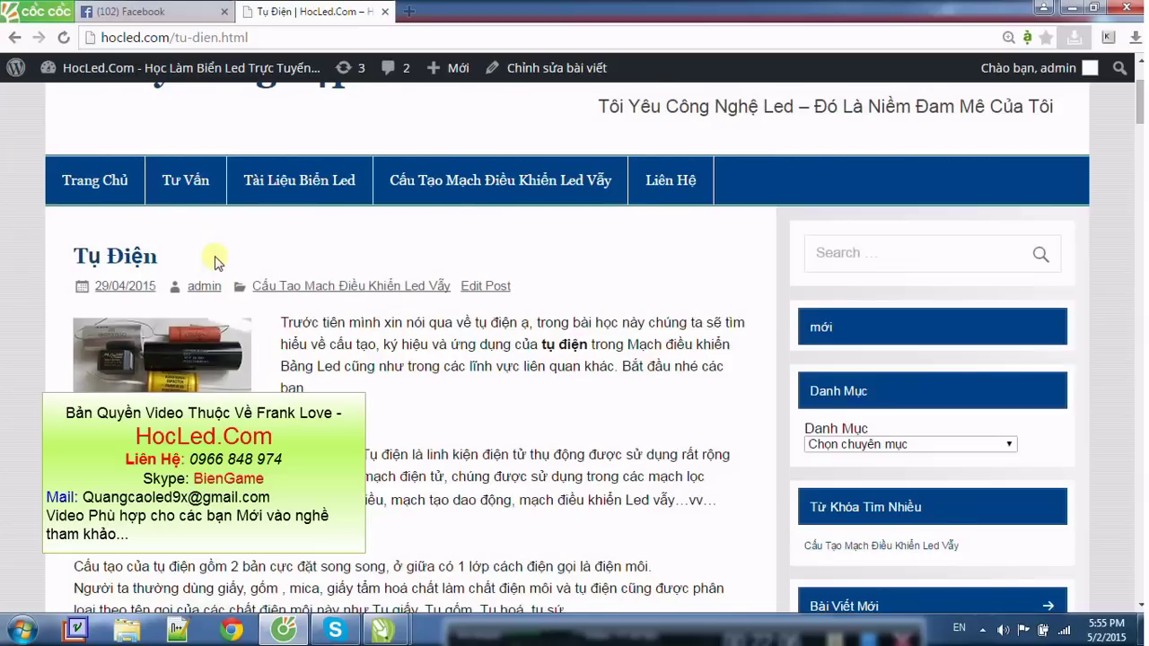
{"action": "left_click_drag", "start_coordinate": [1140, 235], "coordinate": [944, 180]}
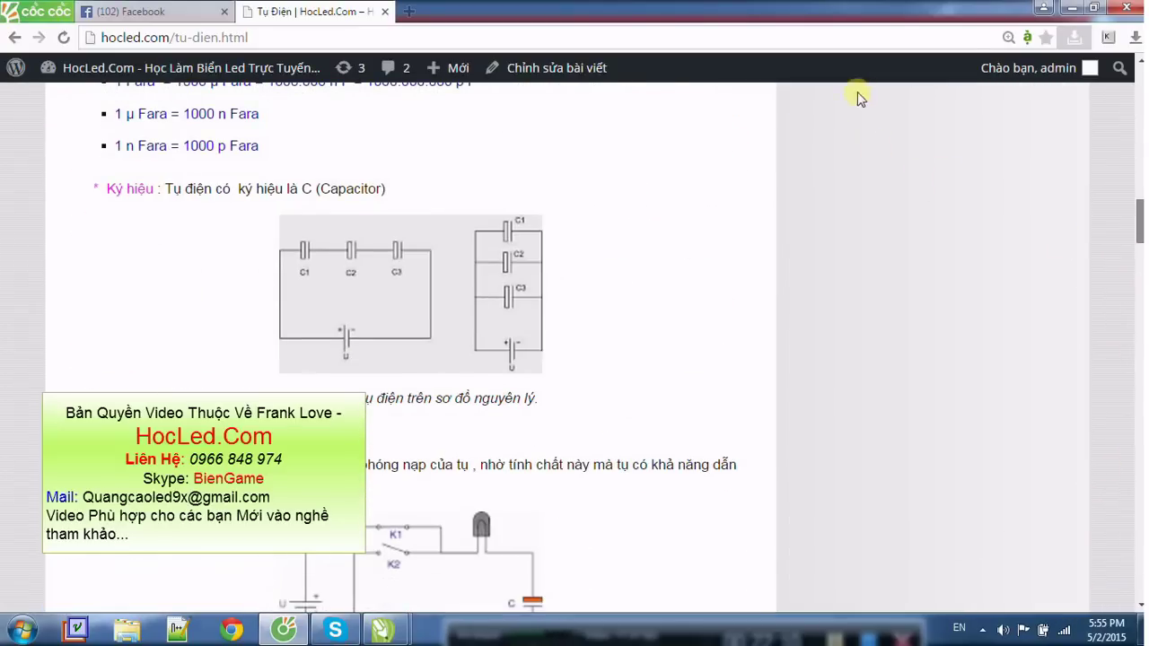
{"action": "scroll", "coordinate": [1042, 117], "scroll_direction": "up", "scroll_amount": 10}
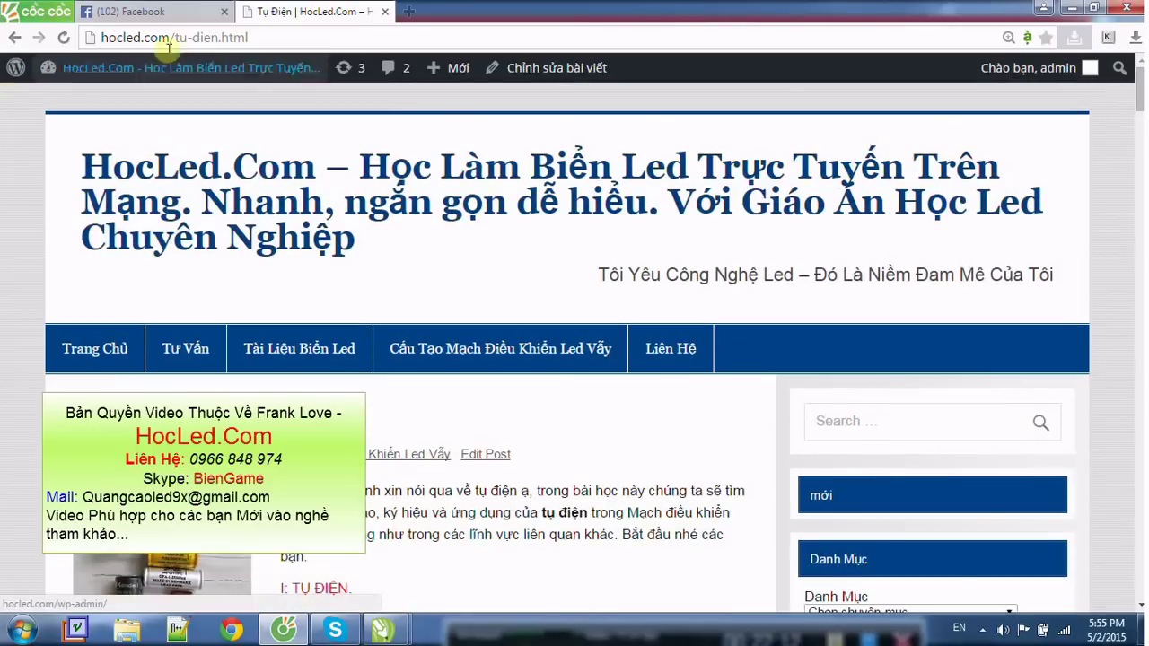
{"action": "left_click", "coordinate": [1067, 8]}
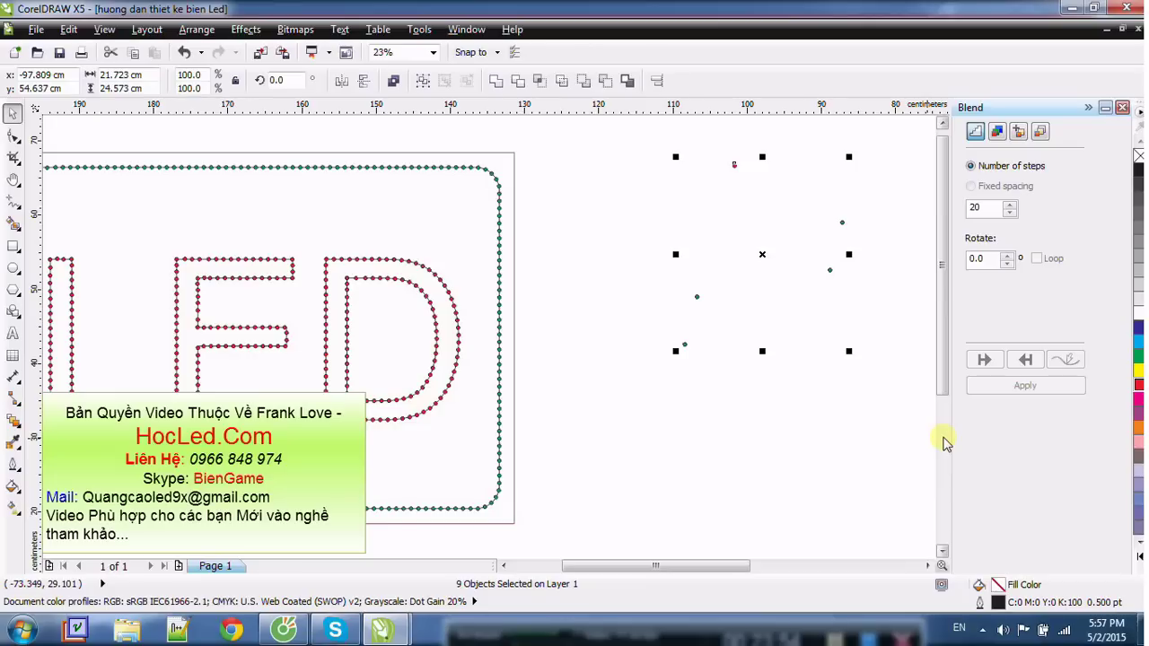
Step: Fill the outer 70 x 50 cm sign rectangle with black
{"action": "key", "text": "F3"}
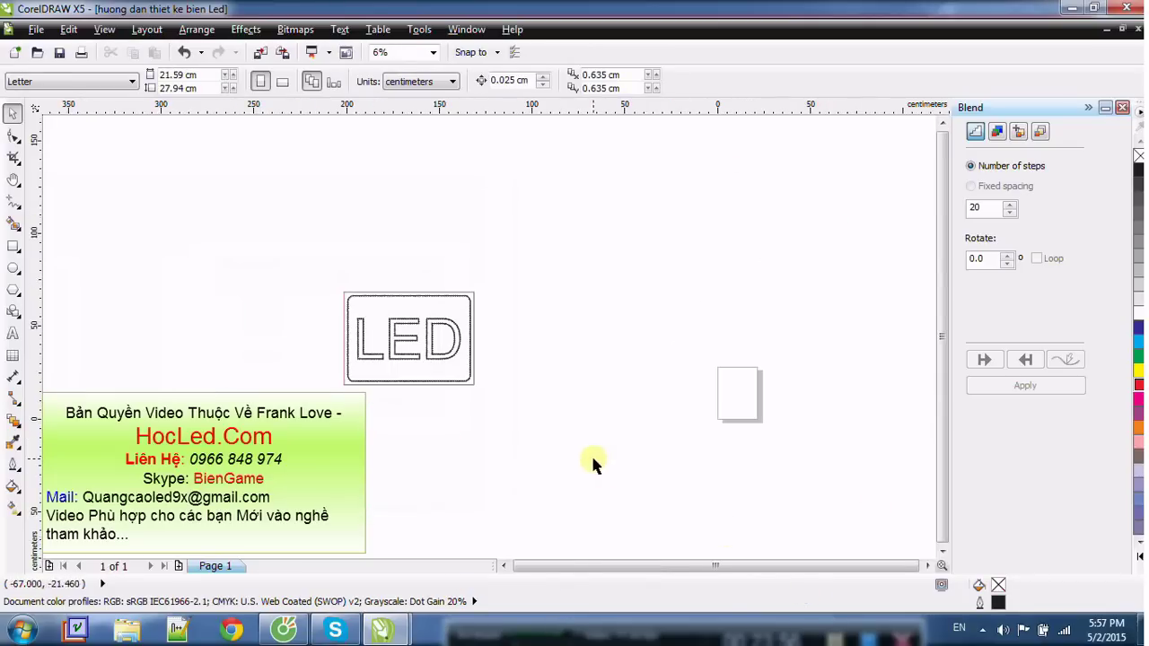
{"action": "scroll", "coordinate": [443, 373], "scroll_direction": "up", "scroll_amount": 5}
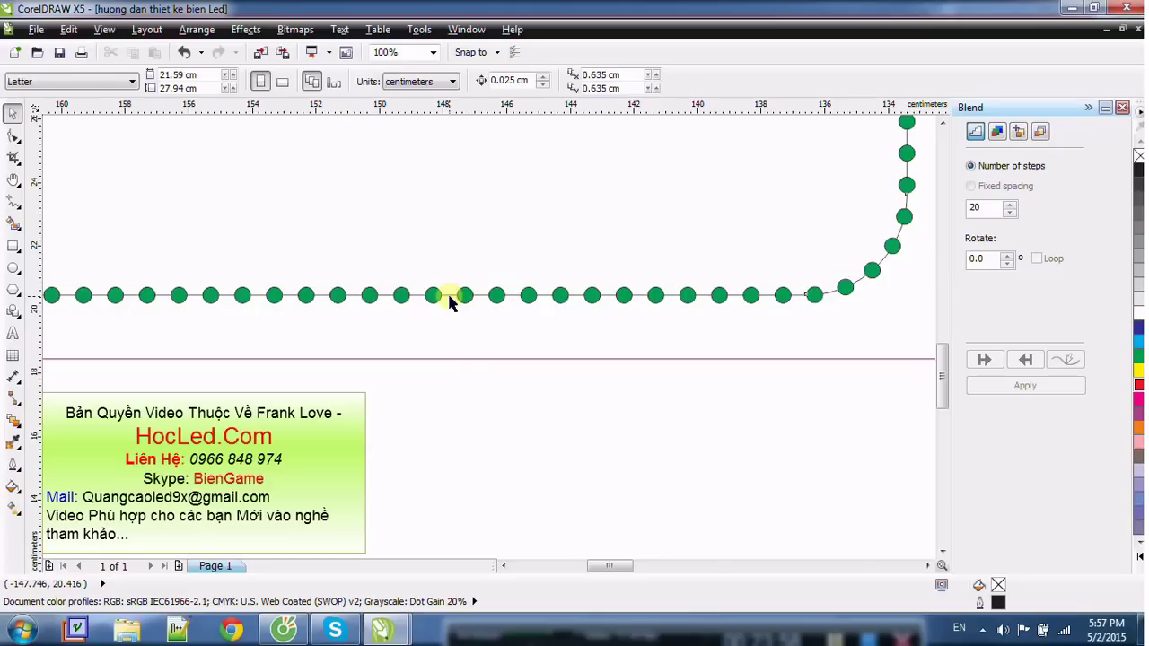
{"action": "left_click", "coordinate": [449, 296]}
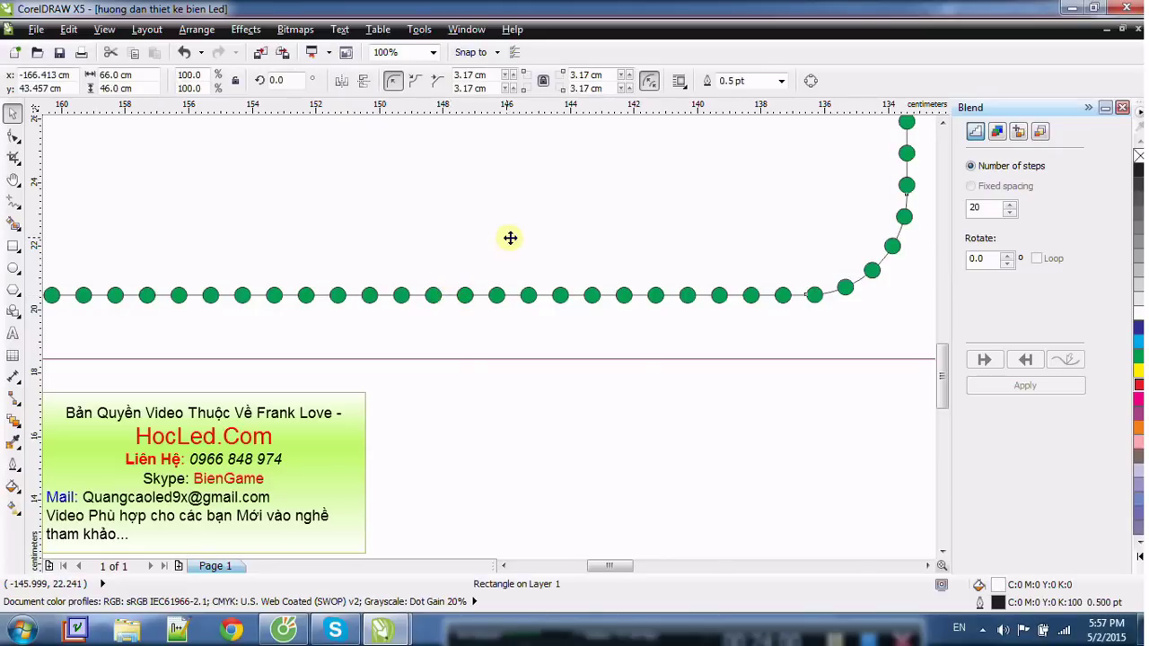
{"action": "left_click", "coordinate": [743, 418]}
{"action": "left_click", "coordinate": [770, 359]}
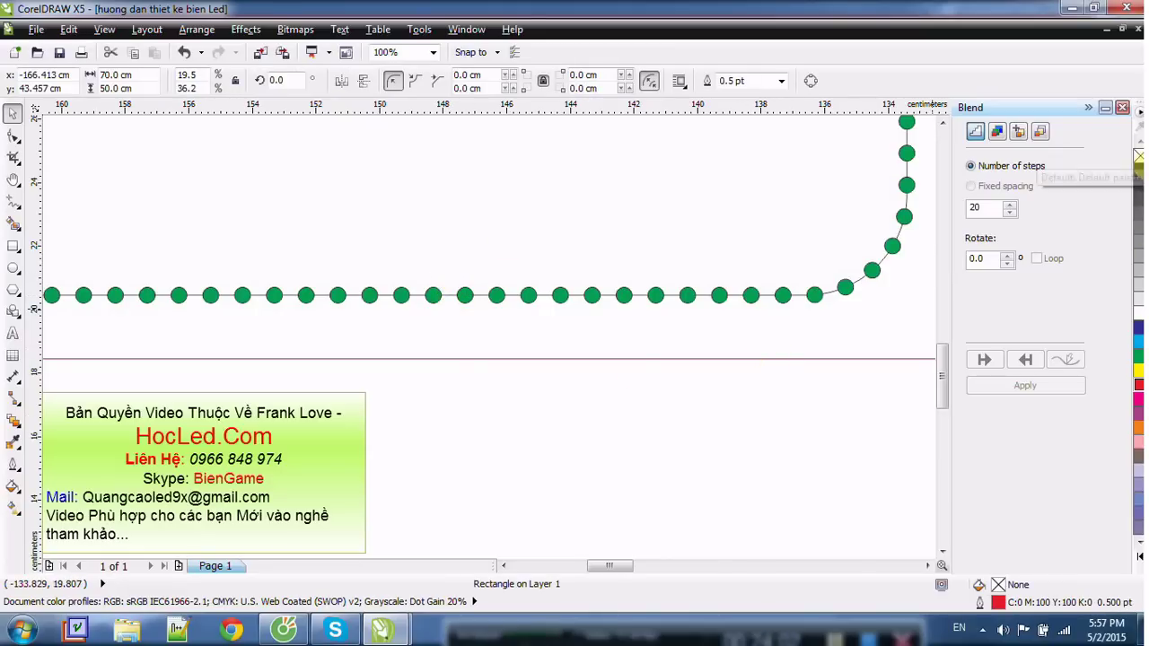
{"action": "left_click", "coordinate": [1136, 179]}
{"action": "key", "text": "F4"}
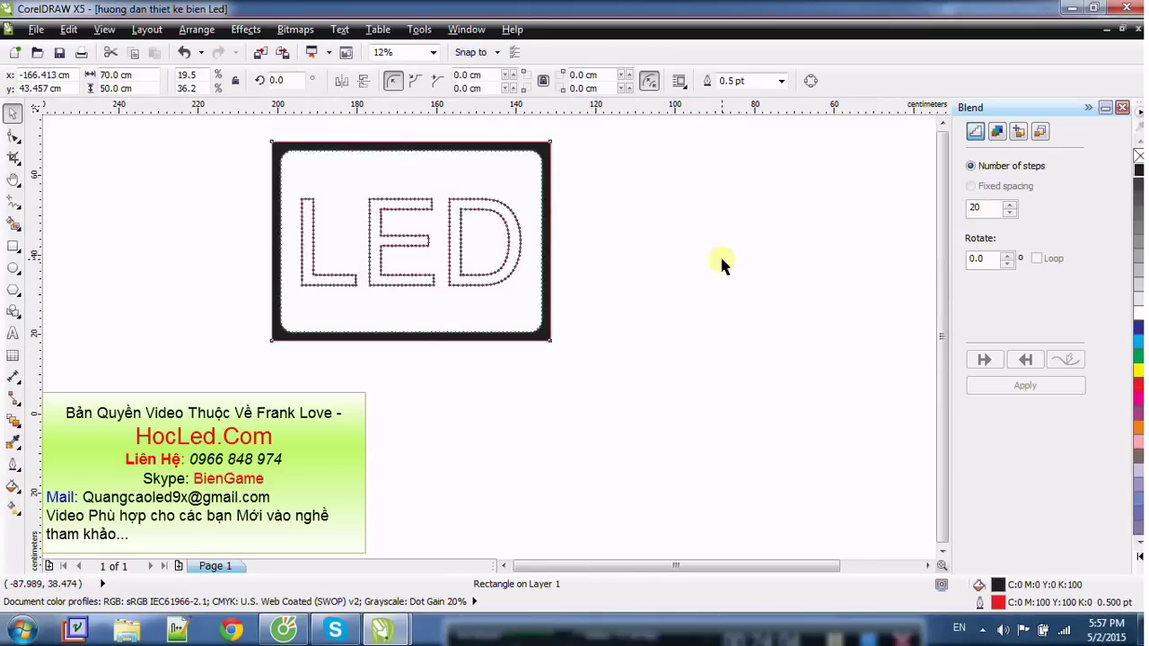
Step: Fill the inner rounded 66 x 46 cm rectangle behind the lettering with black
{"action": "left_click", "coordinate": [724, 262]}
{"action": "left_click", "coordinate": [364, 175]}
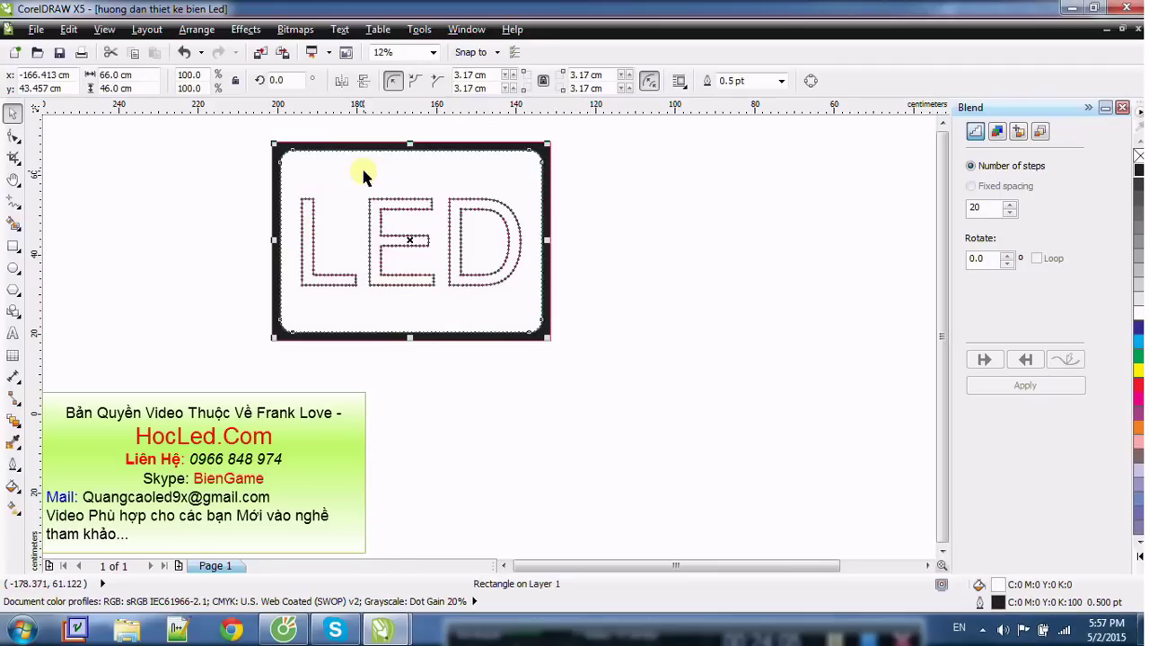
{"action": "left_click", "coordinate": [1137, 168]}
{"action": "left_click", "coordinate": [639, 243]}
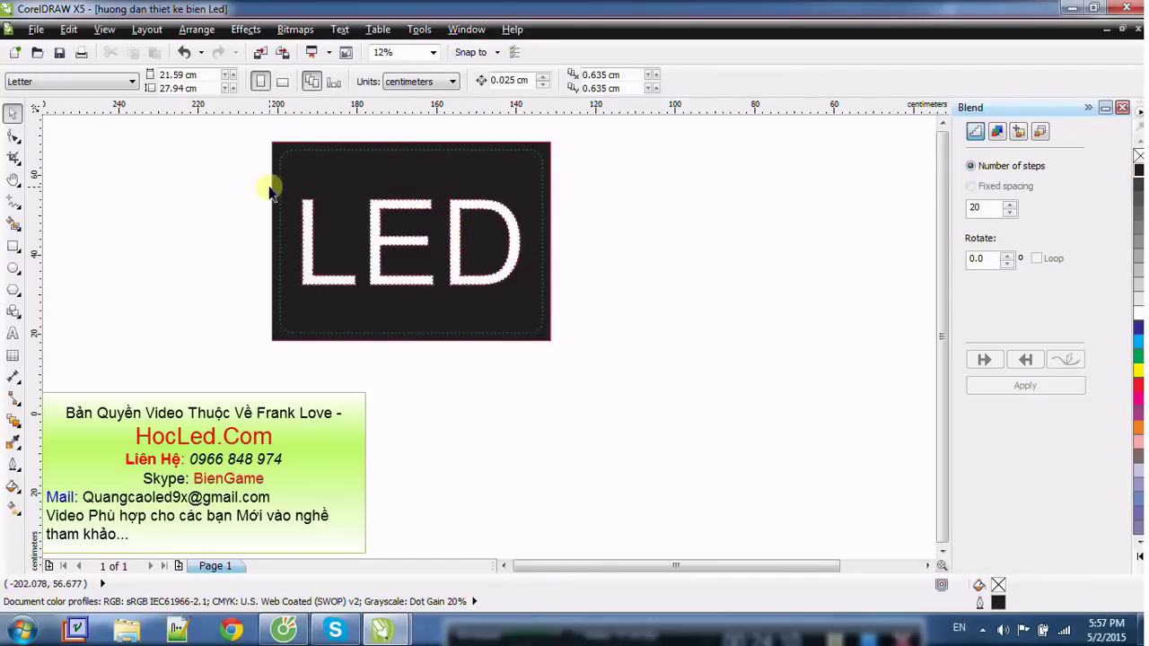
Step: Draw an upright ellipse about 0.46 x 1.31 cm just inside the panel's left edge and fill it white
{"action": "scroll", "coordinate": [271, 184], "scroll_direction": "up", "scroll_amount": 3}
{"action": "scroll", "coordinate": [270, 188], "scroll_direction": "up", "scroll_amount": 5}
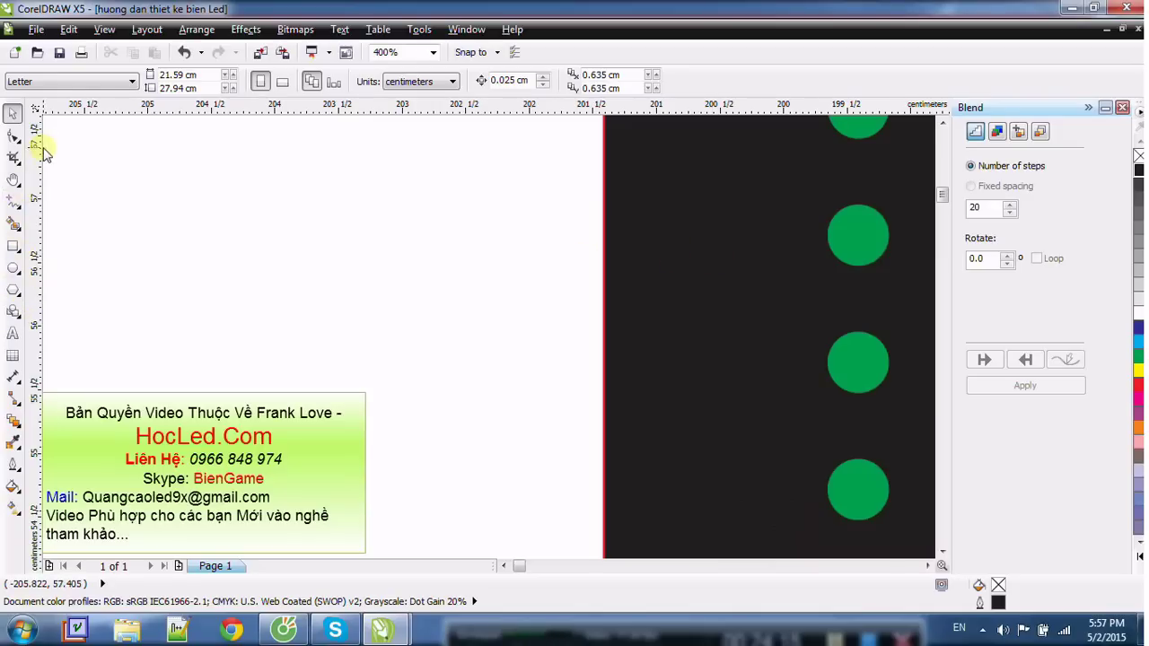
{"action": "left_click", "coordinate": [605, 221]}
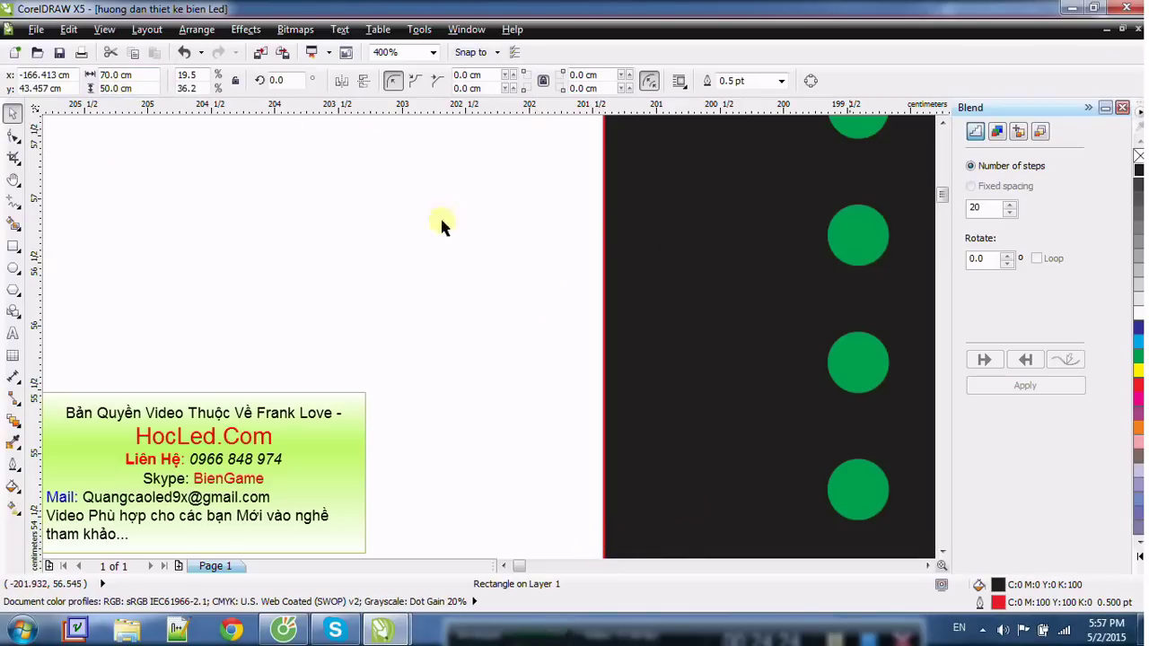
{"action": "key", "text": "F3"}
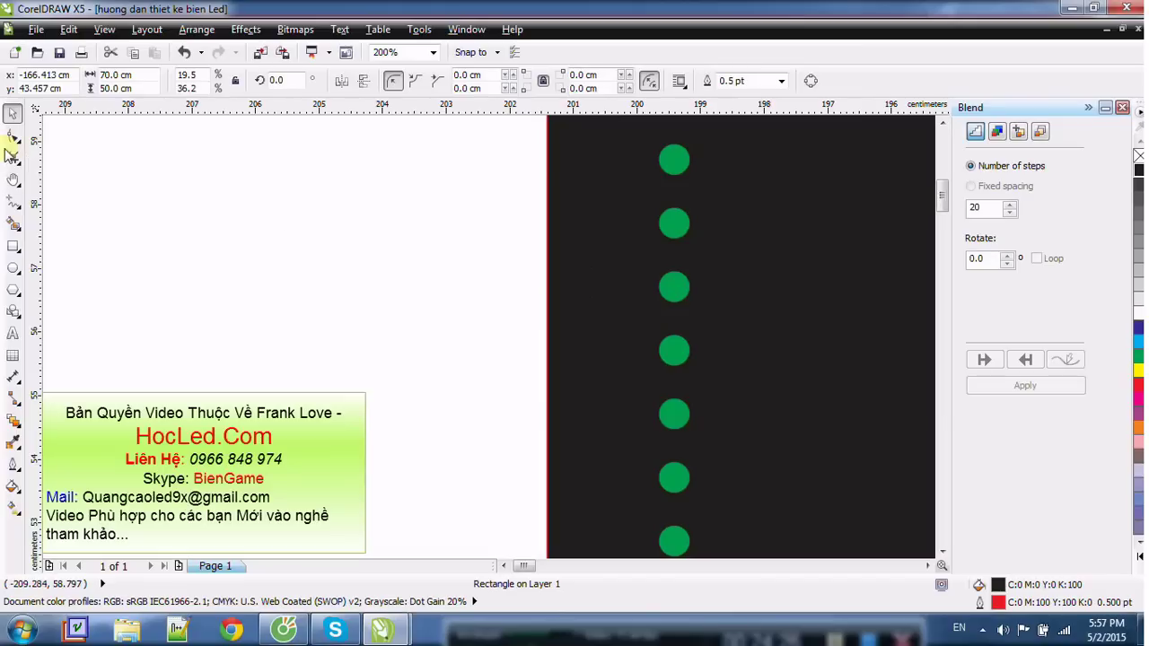
{"action": "left_click", "coordinate": [12, 268]}
{"action": "left_click_drag", "start_coordinate": [546, 250], "coordinate": [588, 345]}
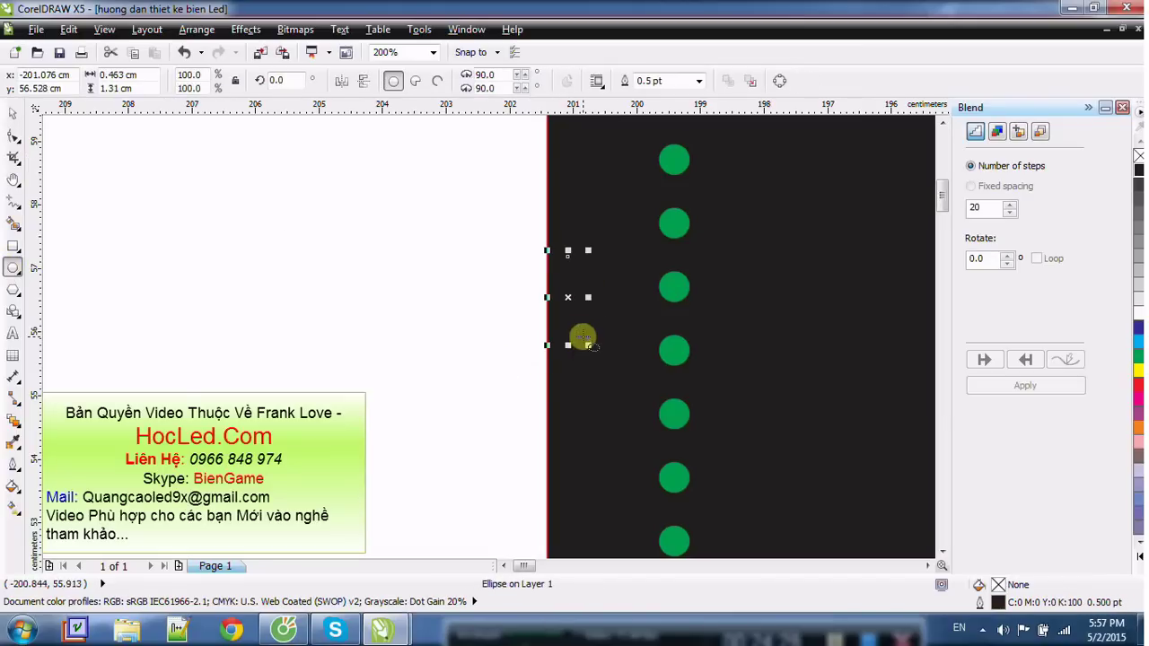
{"action": "left_click", "coordinate": [1134, 316]}
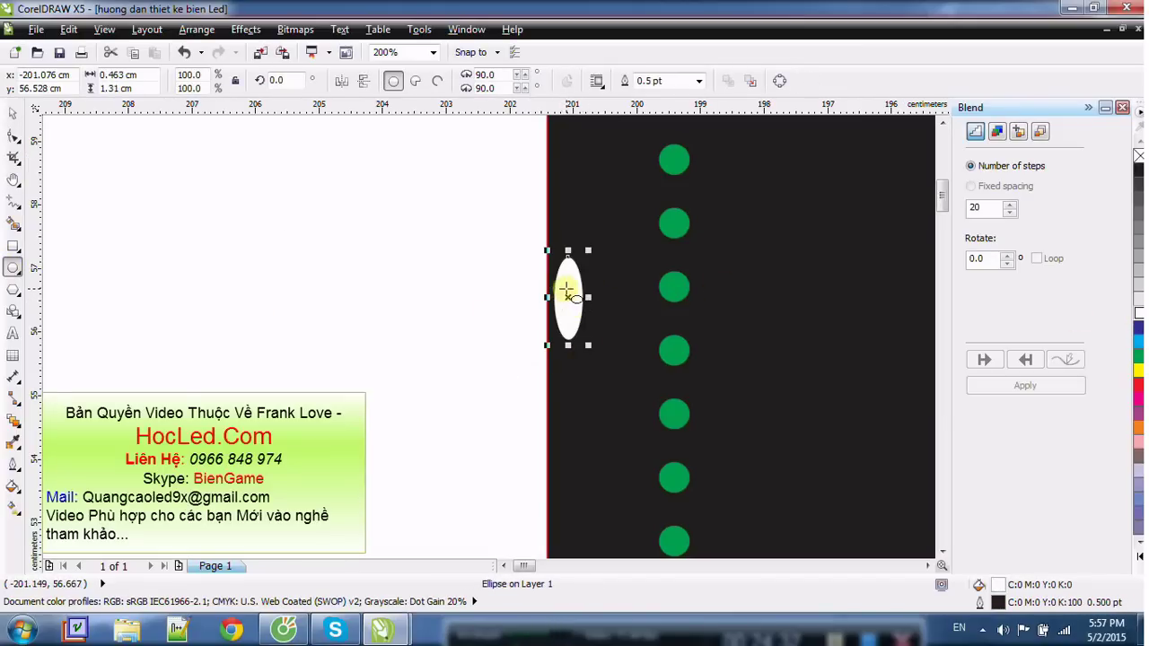
Step: Move the white ellipse into the margin between the panel's left edge and the green LED column
{"action": "left_click", "coordinate": [11, 115]}
{"action": "left_click_drag", "start_coordinate": [567, 298], "coordinate": [598, 385]}
{"action": "scroll", "coordinate": [619, 273], "scroll_direction": "down", "scroll_amount": 4}
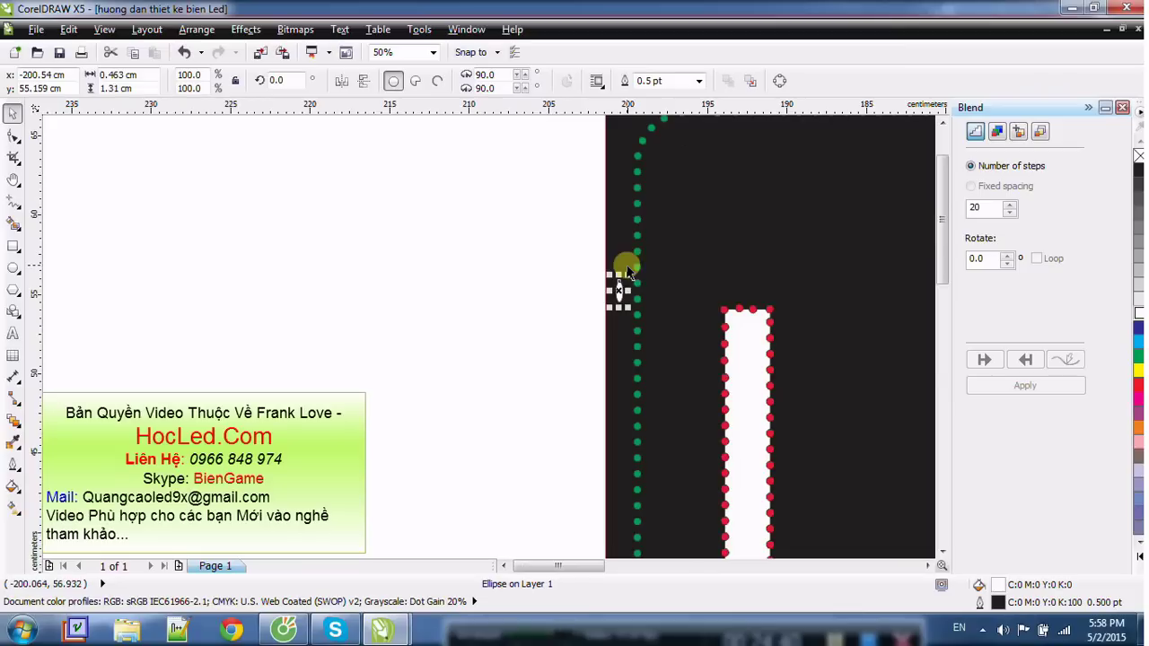
{"action": "left_click", "coordinate": [474, 295]}
{"action": "scroll", "coordinate": [669, 273], "scroll_direction": "up", "scroll_amount": 1}
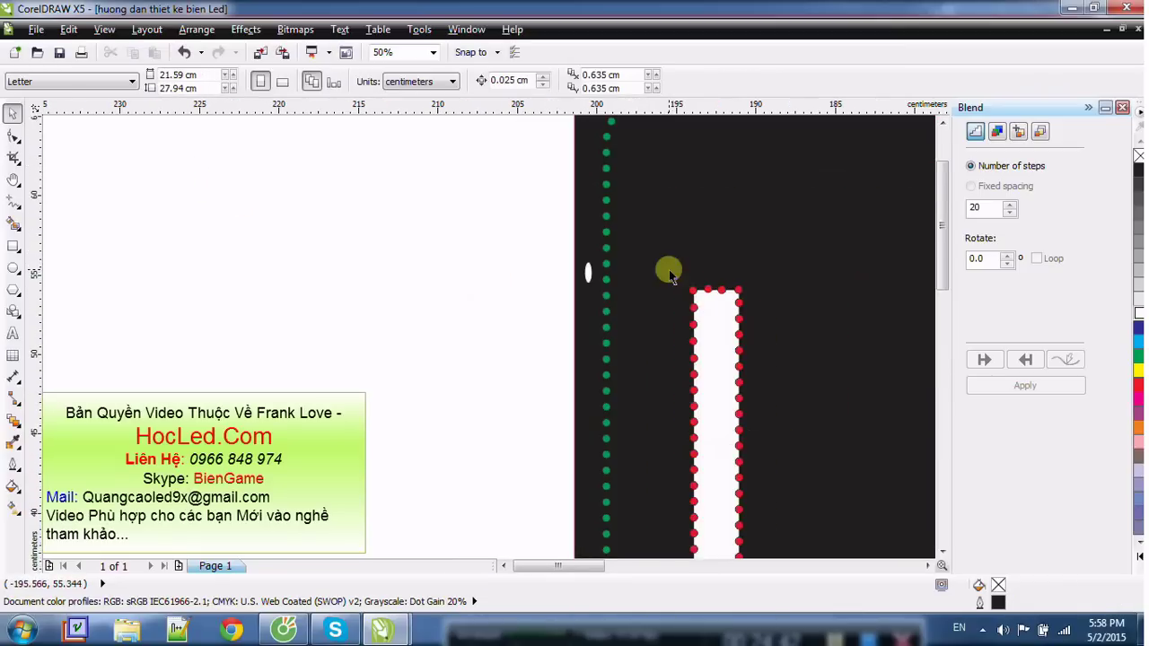
{"action": "scroll", "coordinate": [597, 225], "scroll_direction": "down", "scroll_amount": 2}
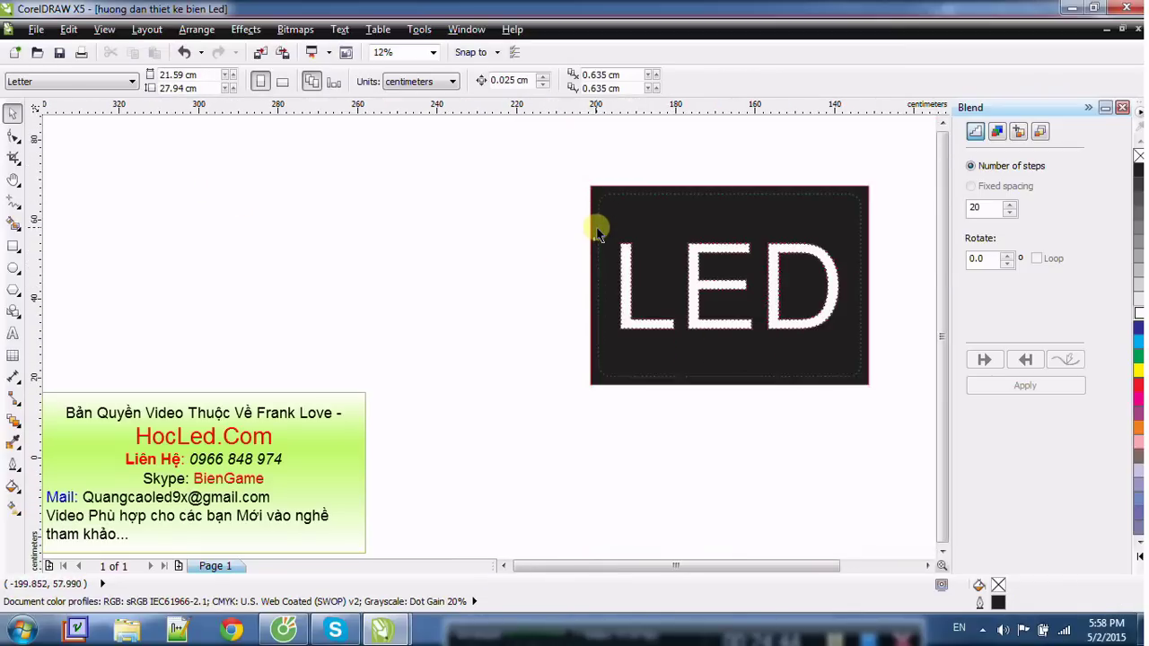
{"action": "scroll", "coordinate": [599, 232], "scroll_direction": "up", "scroll_amount": 1}
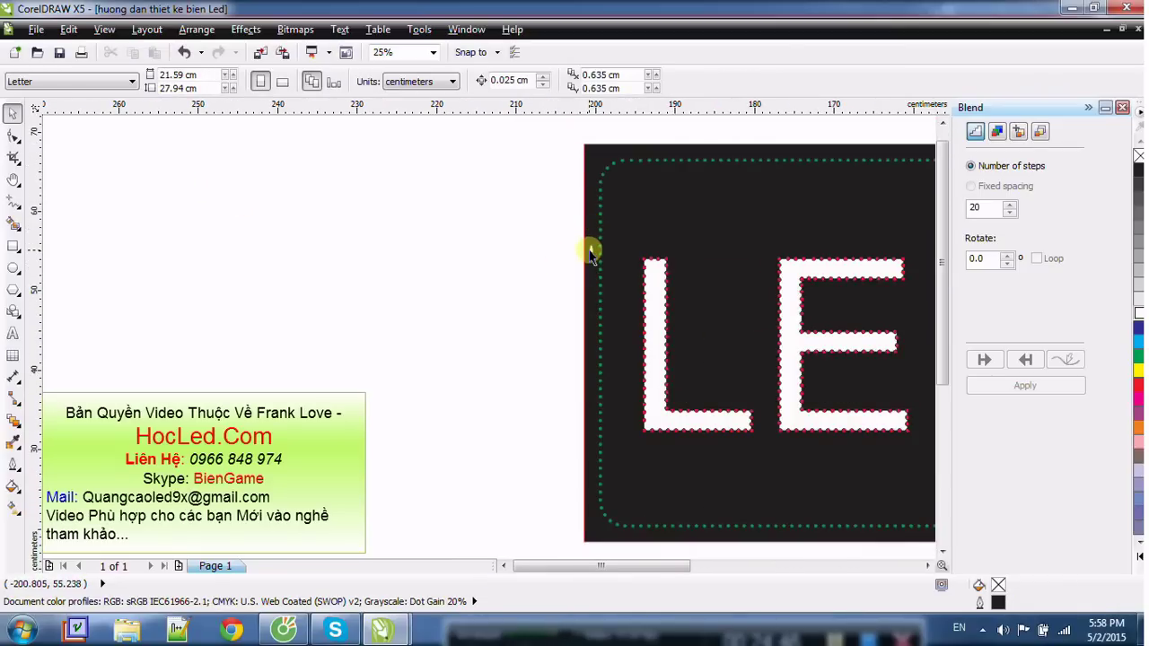
Step: Move the white ellipse up near the panel's upper-left corner and place a copy lower down, centred in the left margin
{"action": "left_click_drag", "start_coordinate": [590, 216], "coordinate": [595, 286]}
{"action": "left_click", "coordinate": [559, 336]}
{"action": "scroll", "coordinate": [607, 296], "scroll_direction": "up", "scroll_amount": 1}
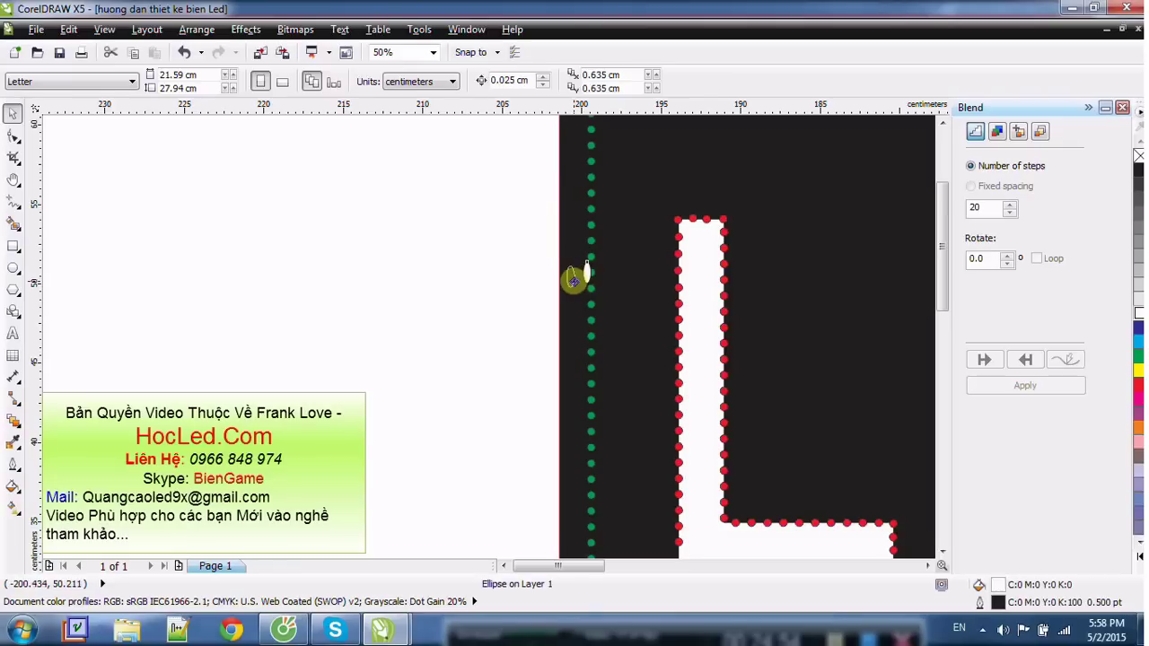
{"action": "left_click", "coordinate": [585, 278]}
{"action": "scroll", "coordinate": [579, 280], "scroll_direction": "down", "scroll_amount": 2}
{"action": "left_click", "coordinate": [530, 342]}
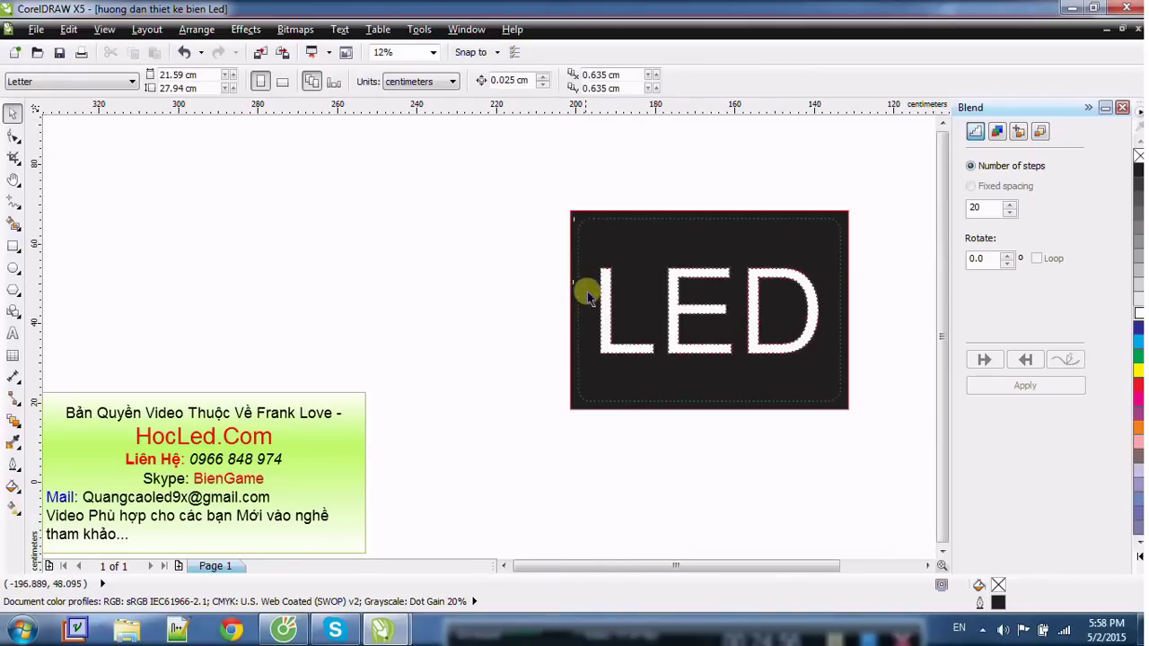
Step: Move the lower white ellipse further down the left margin to a vertical position of about 39 cm
{"action": "scroll", "coordinate": [574, 284], "scroll_direction": "up", "scroll_amount": 2}
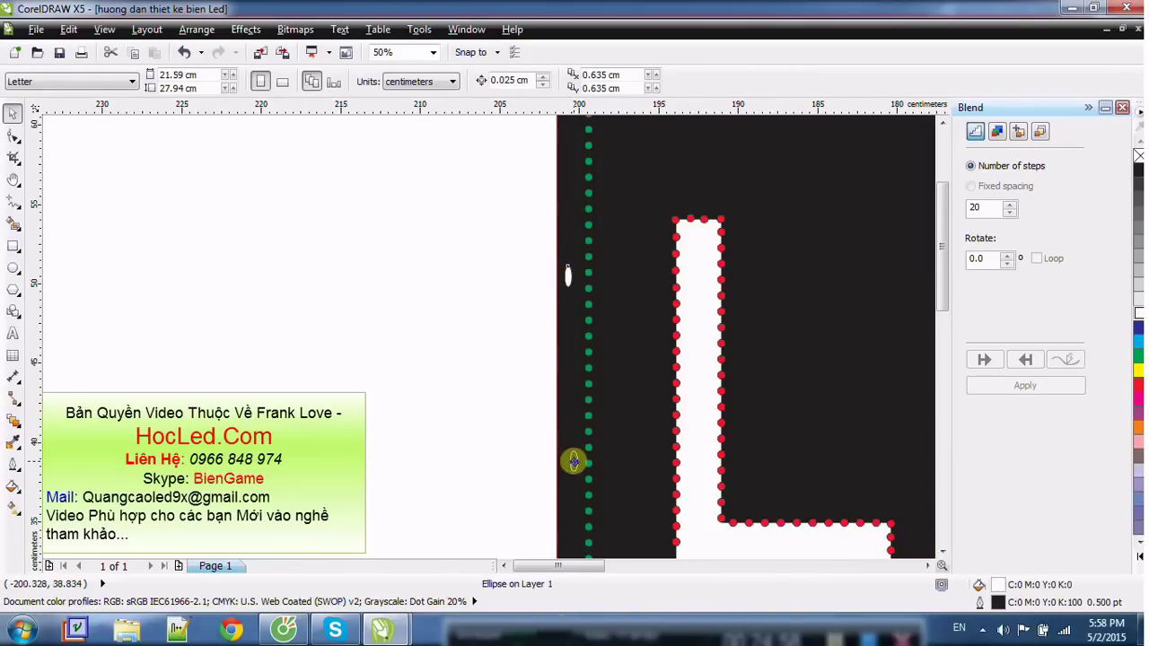
{"action": "left_click", "coordinate": [573, 458]}
{"action": "scroll", "coordinate": [571, 451], "scroll_direction": "down", "scroll_amount": 2}
{"action": "left_click", "coordinate": [582, 341]}
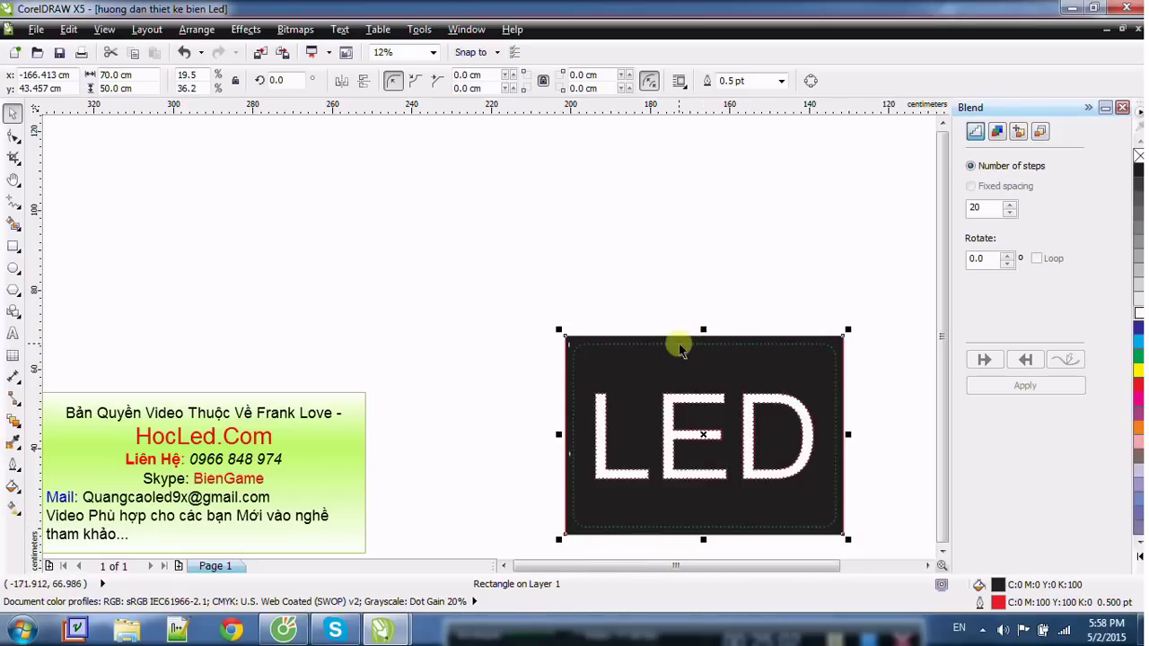
{"action": "left_click", "coordinate": [493, 299]}
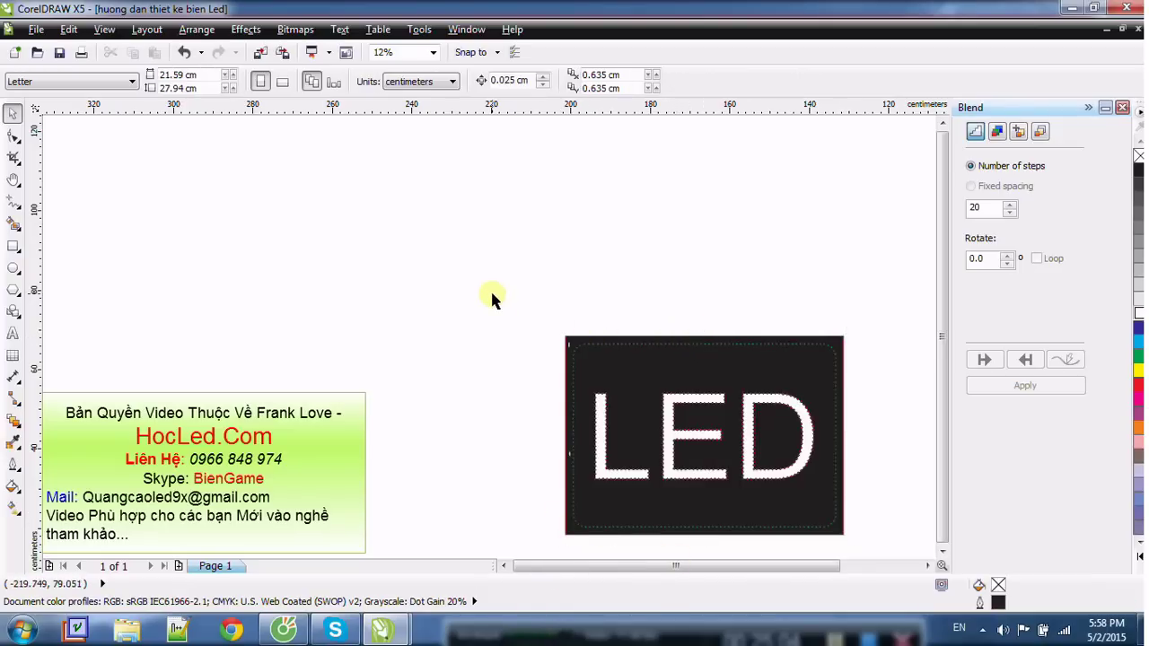
{"action": "left_click_drag", "start_coordinate": [939, 352], "coordinate": [805, 344]}
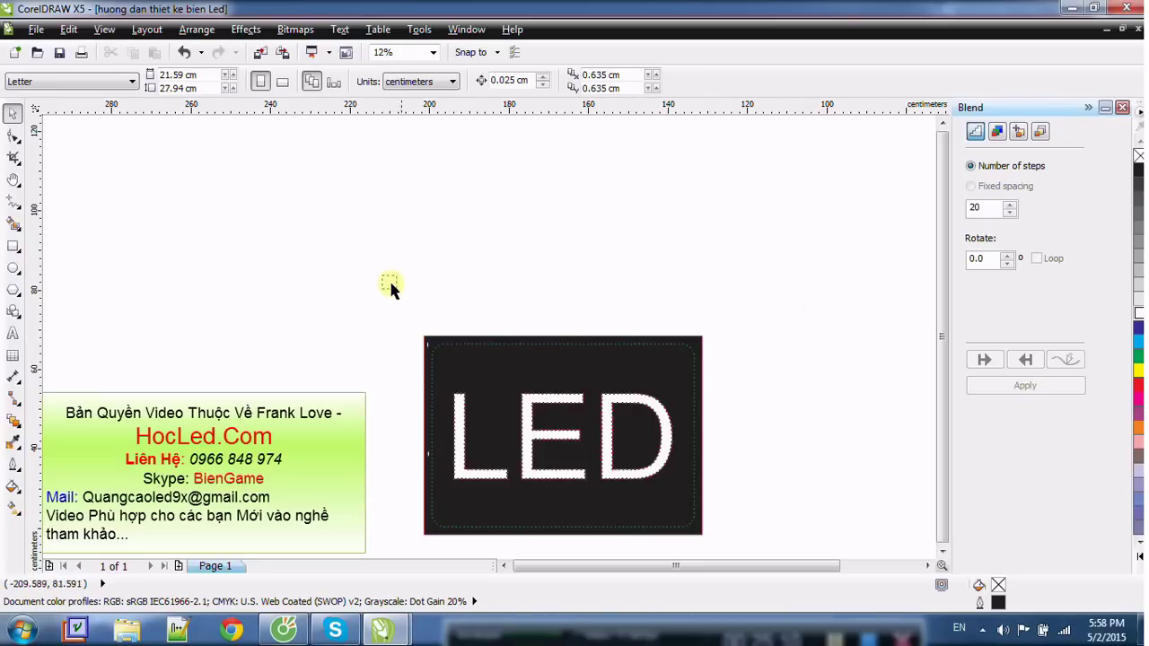
{"action": "left_click_drag", "start_coordinate": [382, 276], "coordinate": [723, 343]}
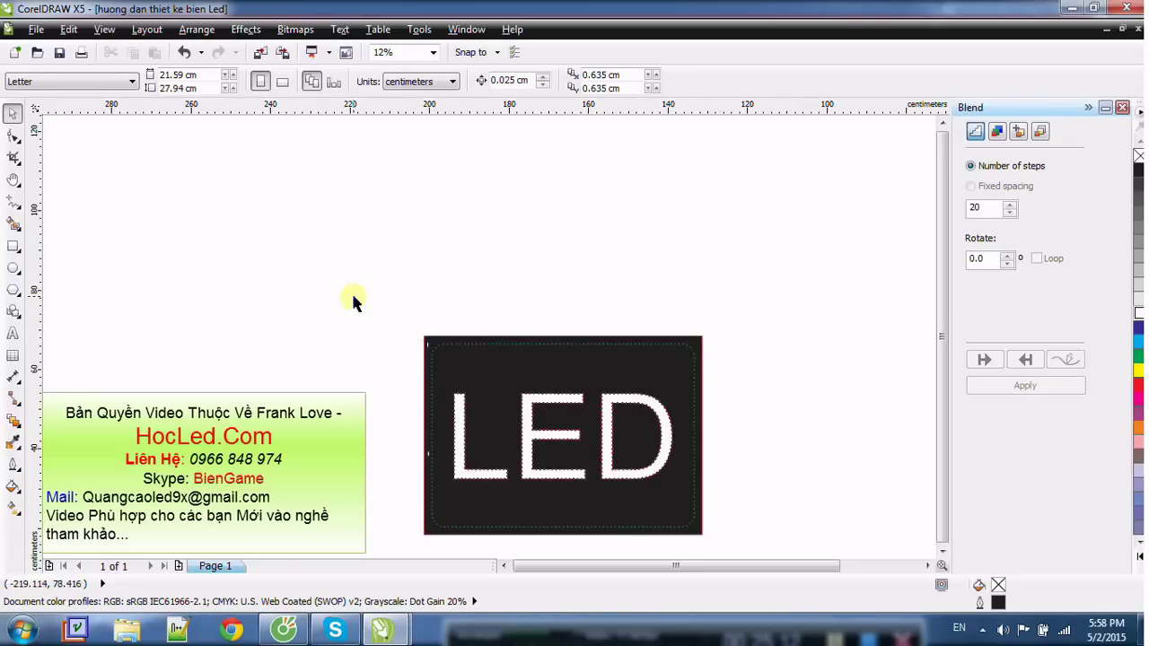
{"action": "left_click_drag", "start_coordinate": [354, 297], "coordinate": [718, 339]}
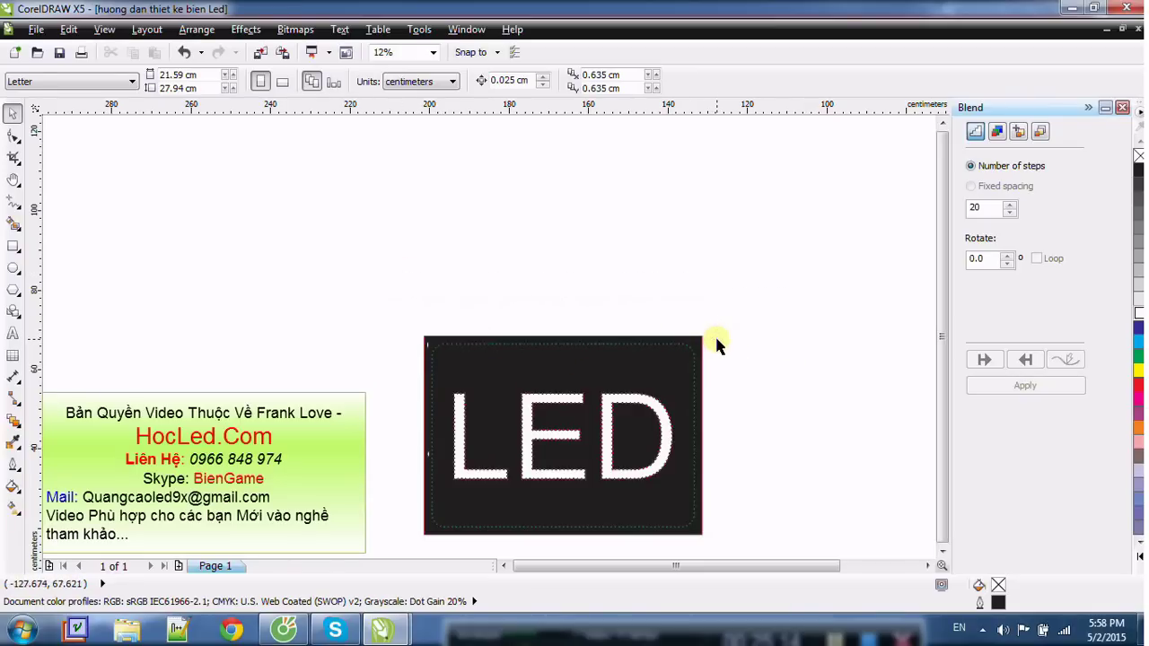
{"action": "left_click_drag", "start_coordinate": [374, 286], "coordinate": [428, 518]}
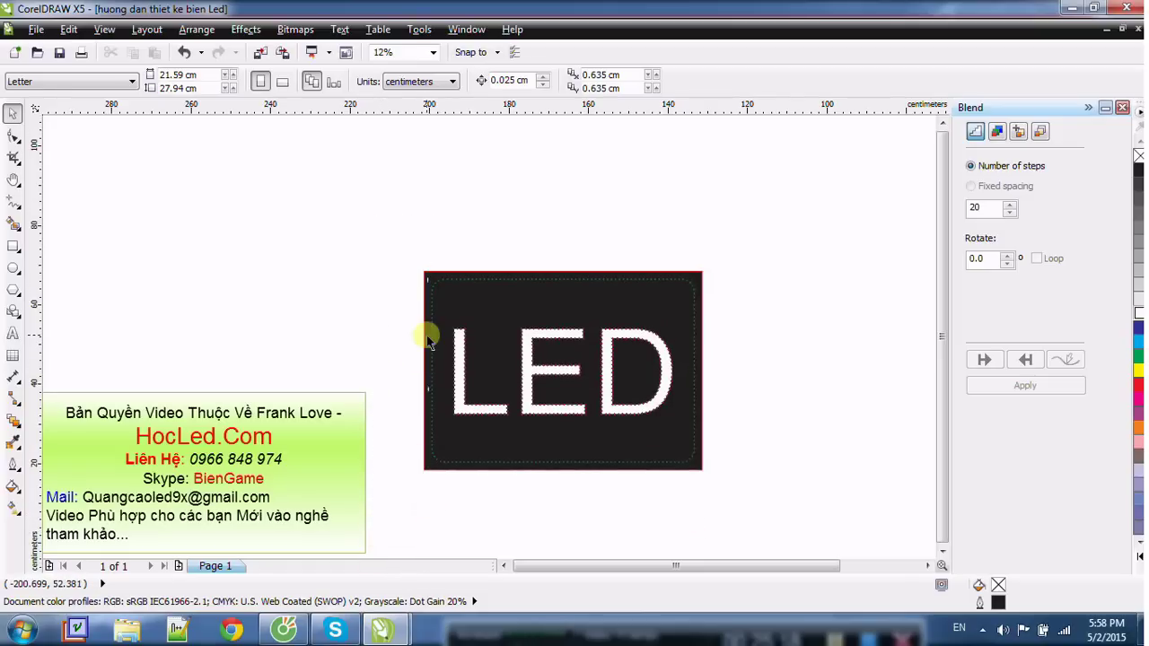
Step: Delete the lower and upper white ellipses from the margin along the panel's left edge
{"action": "left_click", "coordinate": [428, 389]}
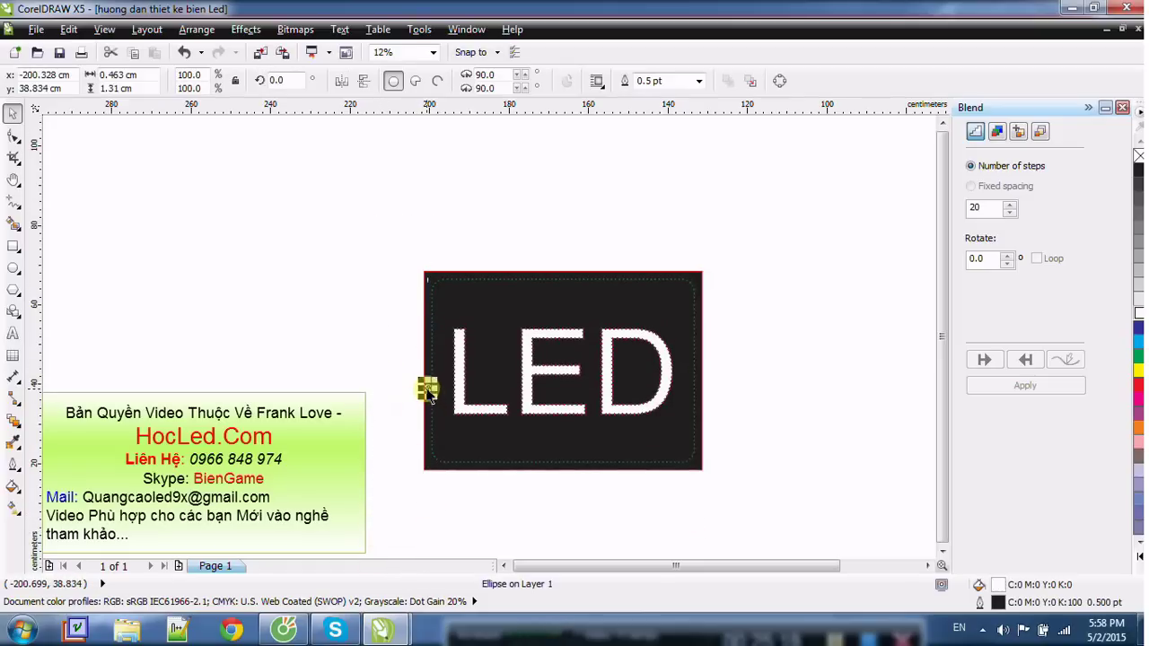
{"action": "left_click", "coordinate": [425, 262]}
{"action": "left_click_drag", "start_coordinate": [393, 245], "coordinate": [425, 278]}
{"action": "key", "text": "Escape"}
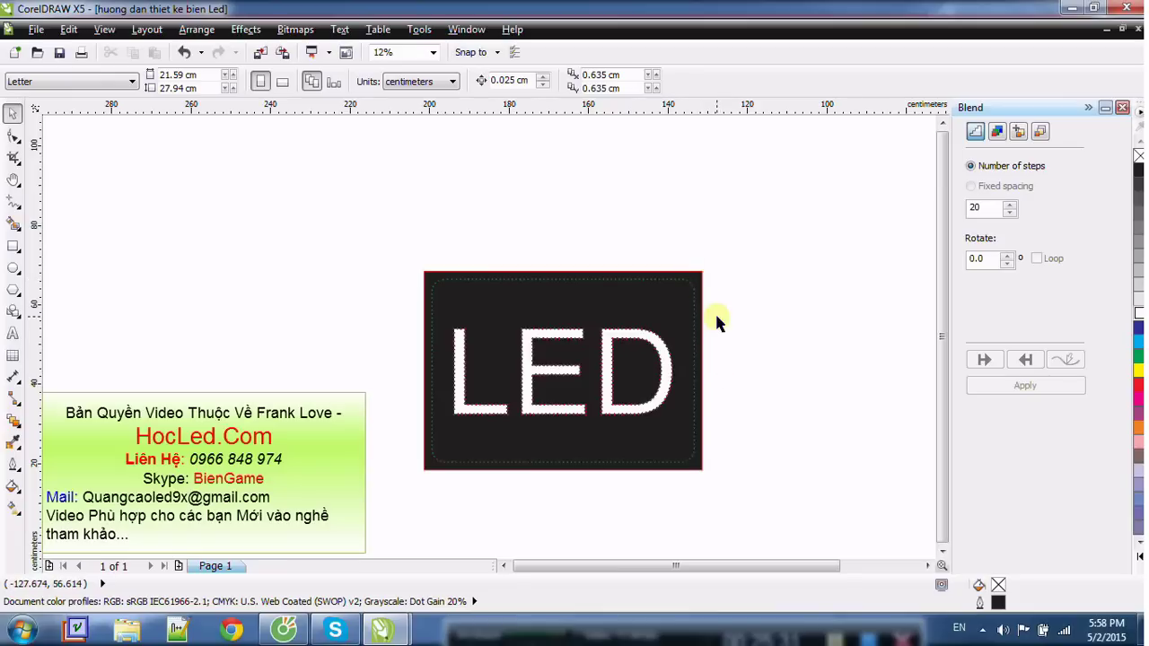
Step: Examine the complete sign layout: the black panel, the white LED lettering and the green LED border
{"action": "left_click_drag", "start_coordinate": [748, 262], "coordinate": [728, 297]}
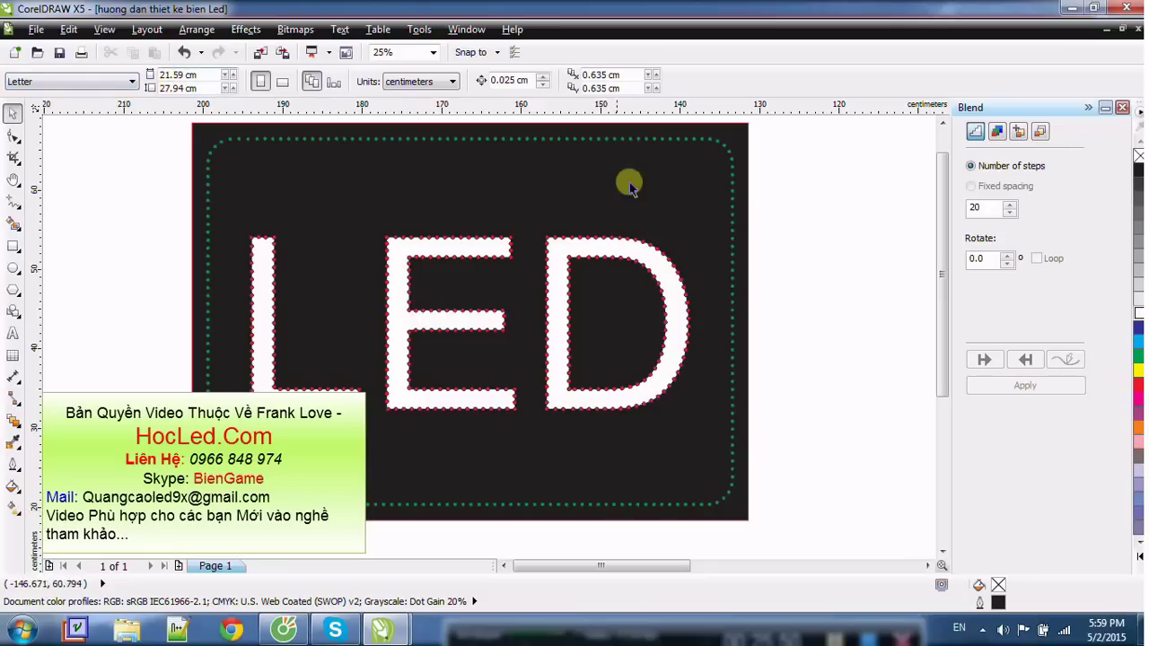
{"action": "left_click", "coordinate": [749, 292]}
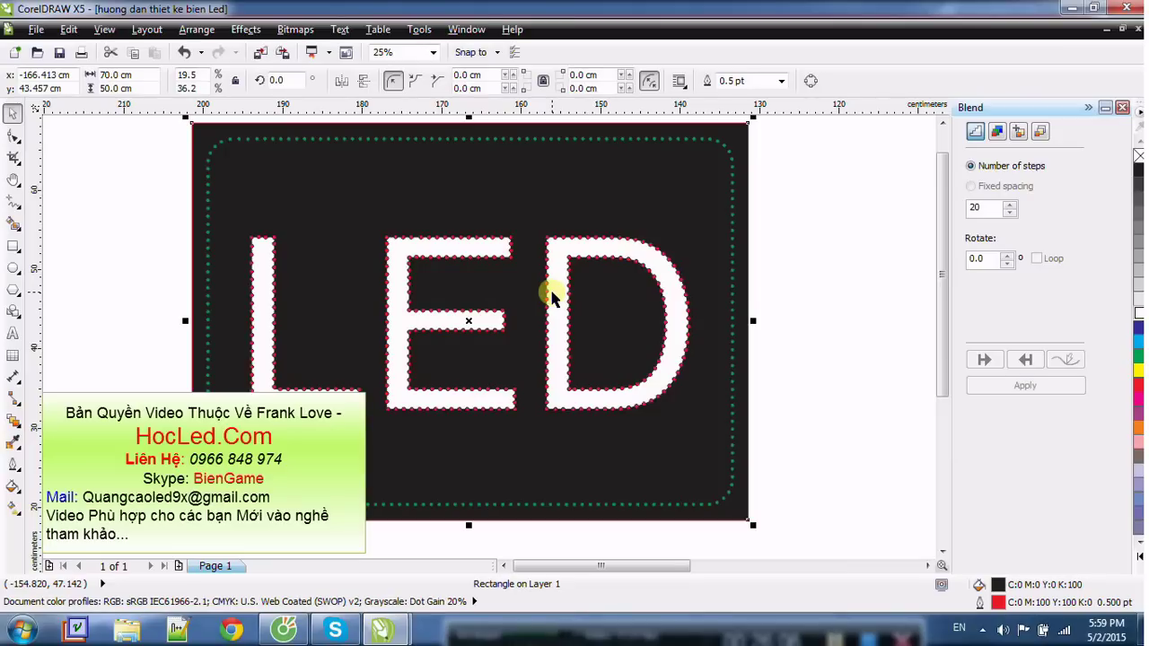
{"action": "scroll", "coordinate": [661, 234], "scroll_direction": "up", "scroll_amount": 2}
{"action": "scroll", "coordinate": [764, 245], "scroll_direction": "down", "scroll_amount": 2}
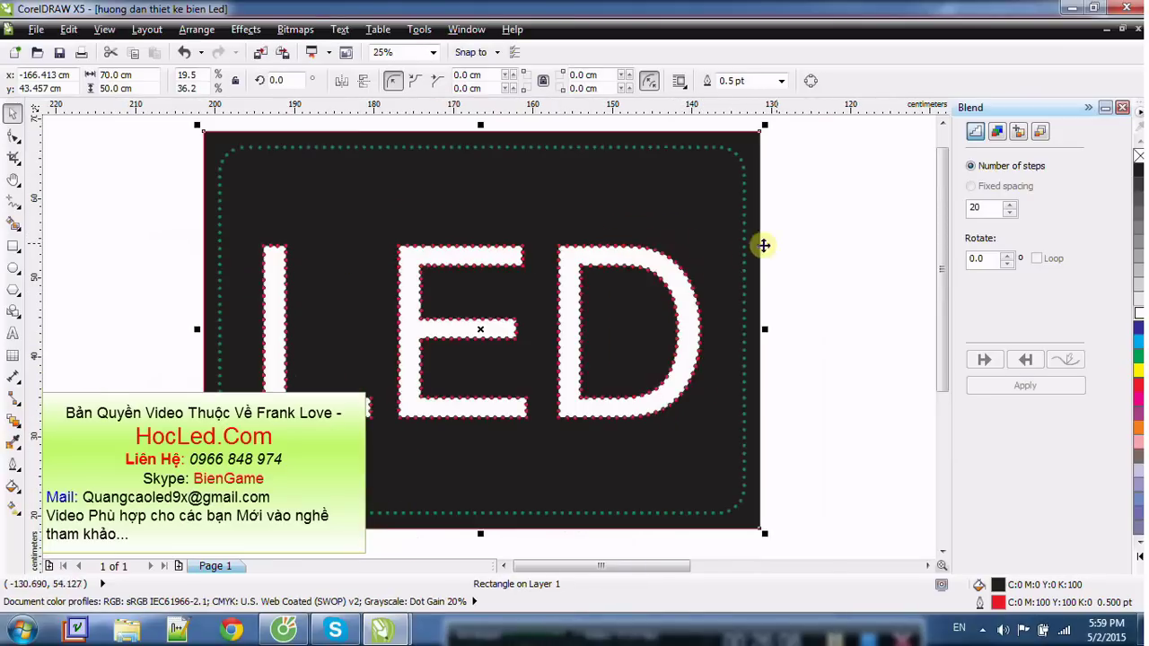
{"action": "left_click", "coordinate": [844, 249]}
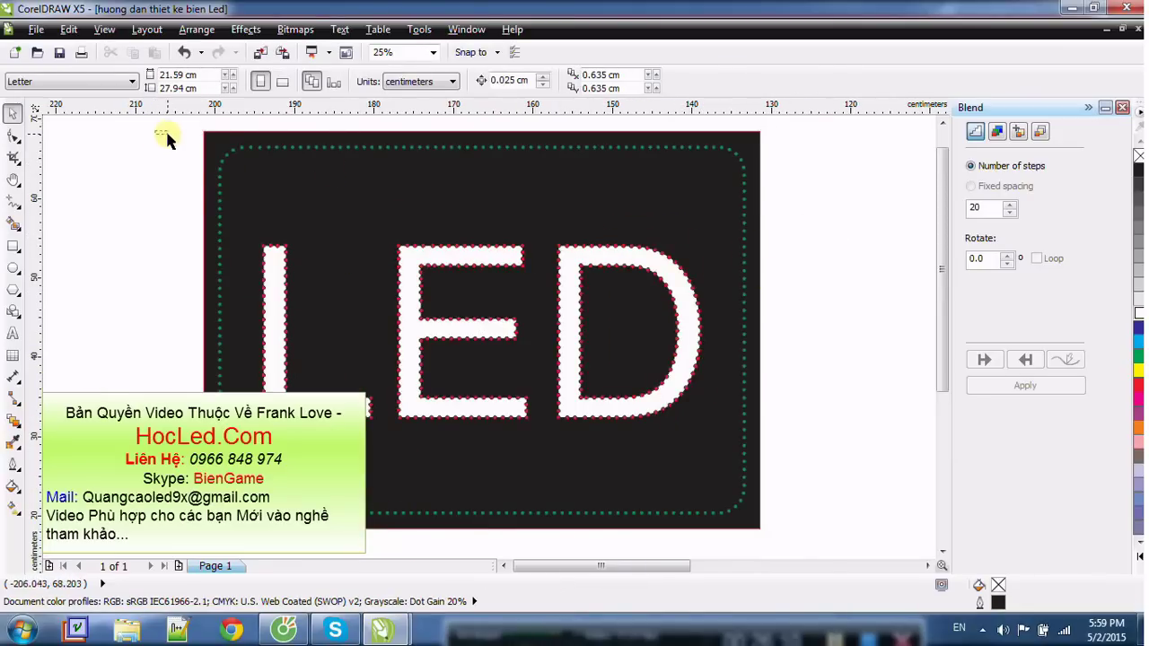
{"action": "left_click_drag", "start_coordinate": [166, 136], "coordinate": [818, 525]}
{"action": "left_click", "coordinate": [798, 428]}
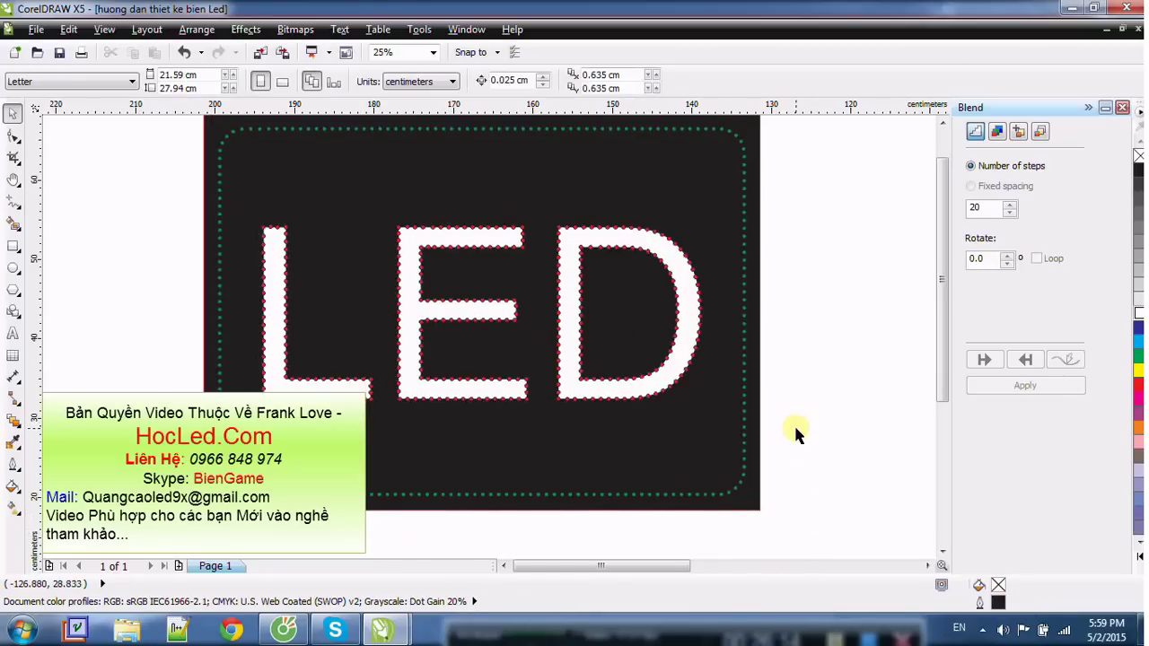
{"action": "scroll", "coordinate": [795, 398], "scroll_direction": "down", "scroll_amount": 2}
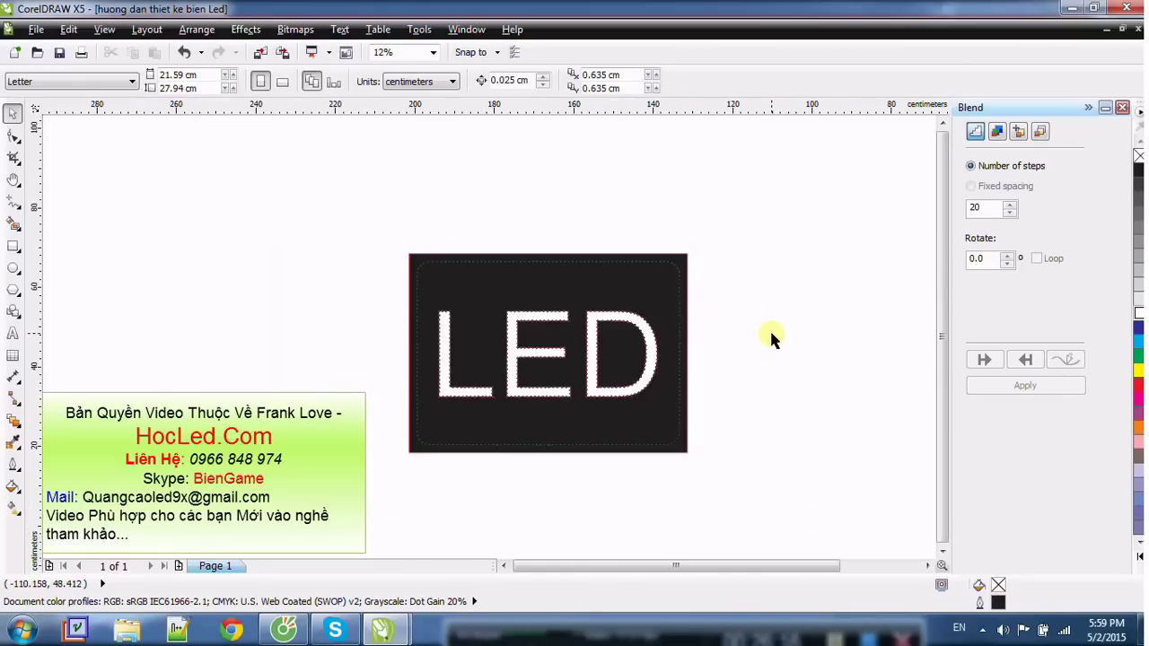
{"action": "left_click_drag", "start_coordinate": [288, 201], "coordinate": [754, 487]}
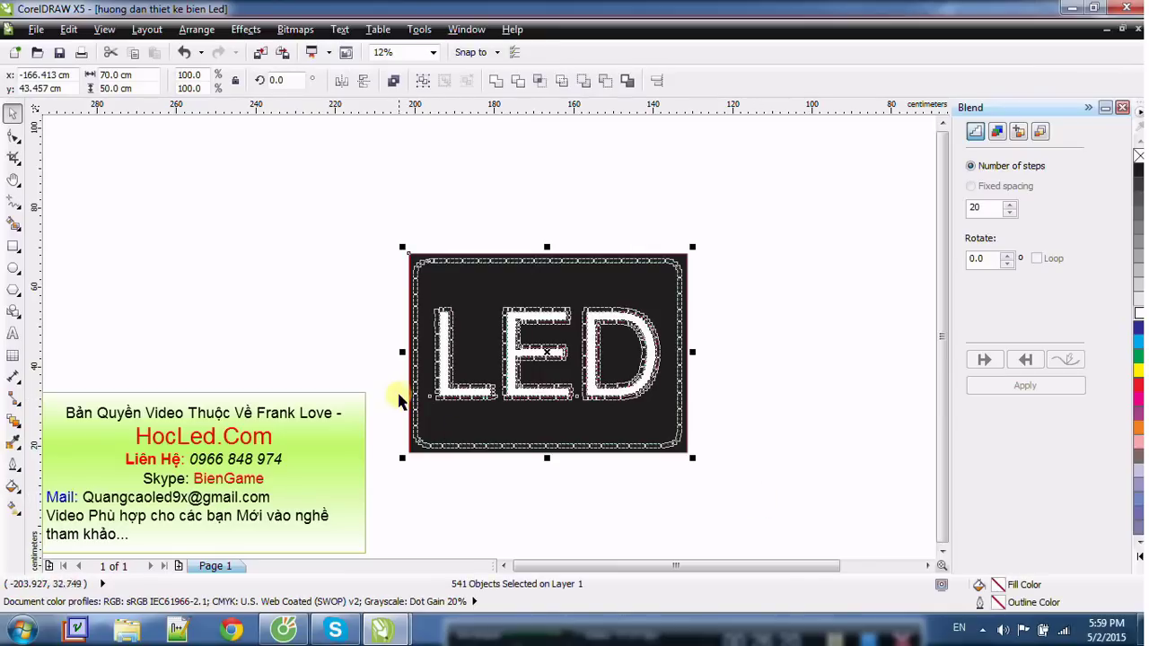
{"action": "left_click", "coordinate": [372, 385]}
{"action": "scroll", "coordinate": [371, 385], "scroll_direction": "up", "scroll_amount": 2}
{"action": "scroll", "coordinate": [699, 350], "scroll_direction": "down", "scroll_amount": 2}
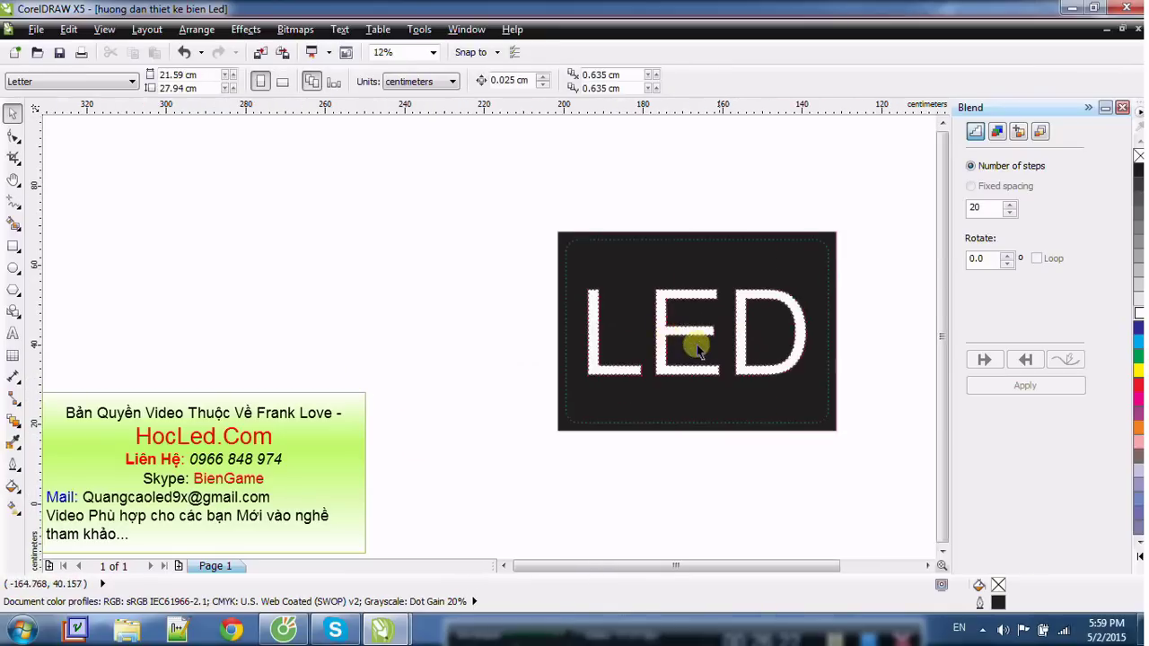
{"action": "scroll", "coordinate": [908, 335], "scroll_direction": "up", "scroll_amount": 2}
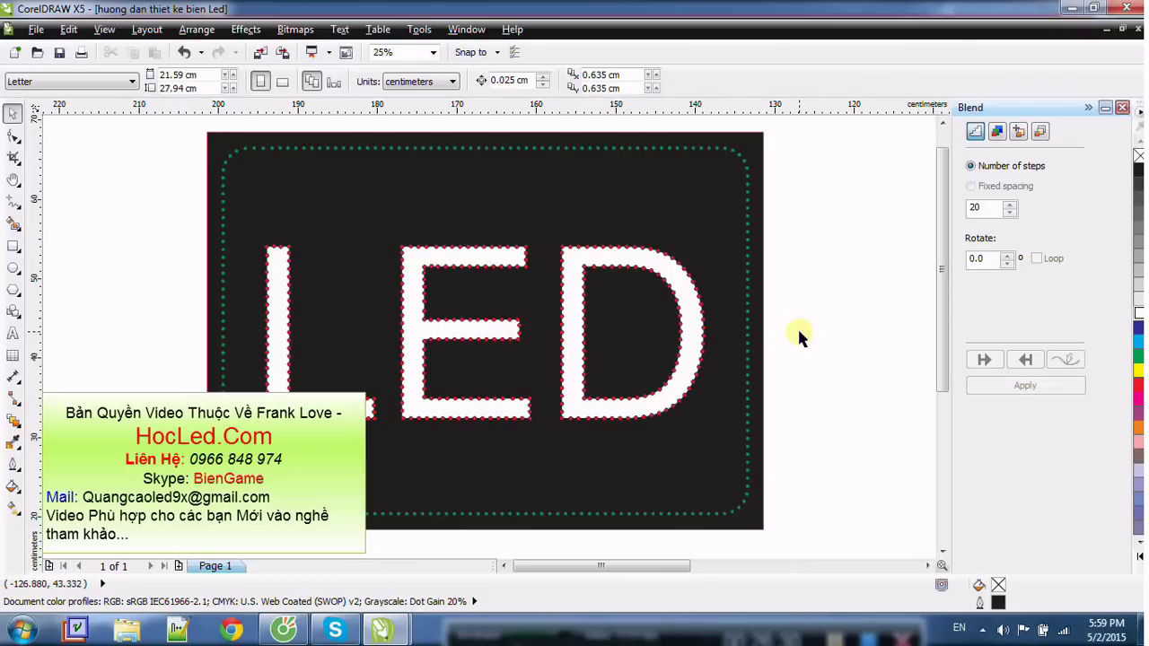
{"action": "scroll", "coordinate": [824, 261], "scroll_direction": "down", "scroll_amount": 2}
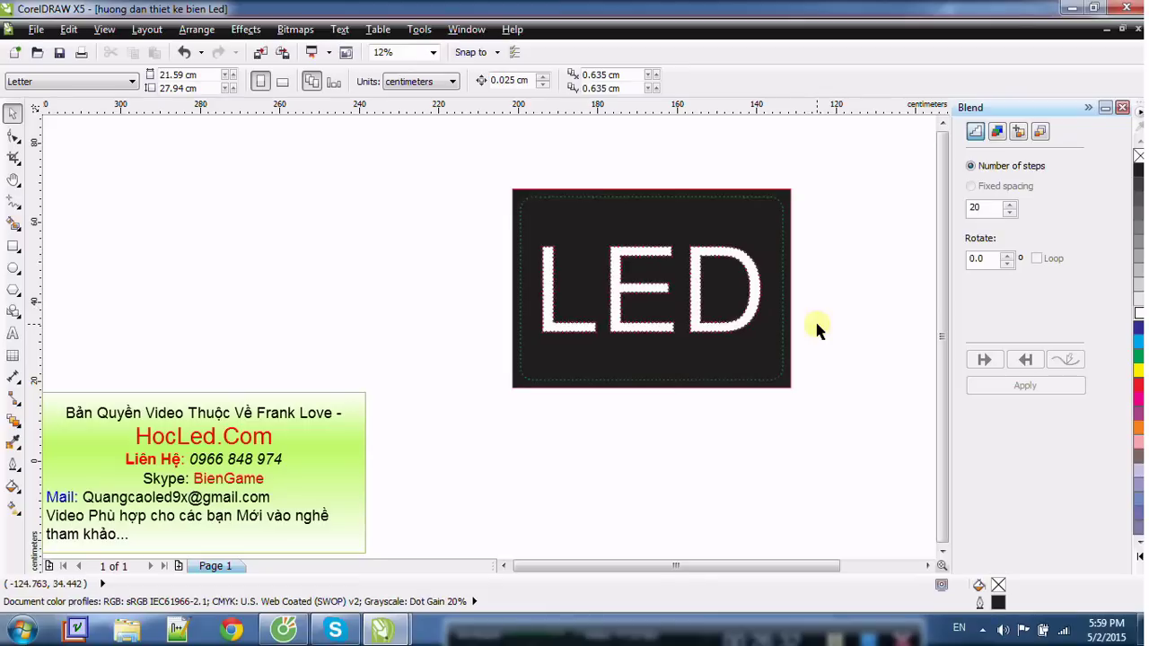
{"action": "left_click_drag", "start_coordinate": [417, 160], "coordinate": [665, 424]}
{"action": "left_click", "coordinate": [879, 374]}
{"action": "scroll", "coordinate": [682, 310], "scroll_direction": "up", "scroll_amount": 2}
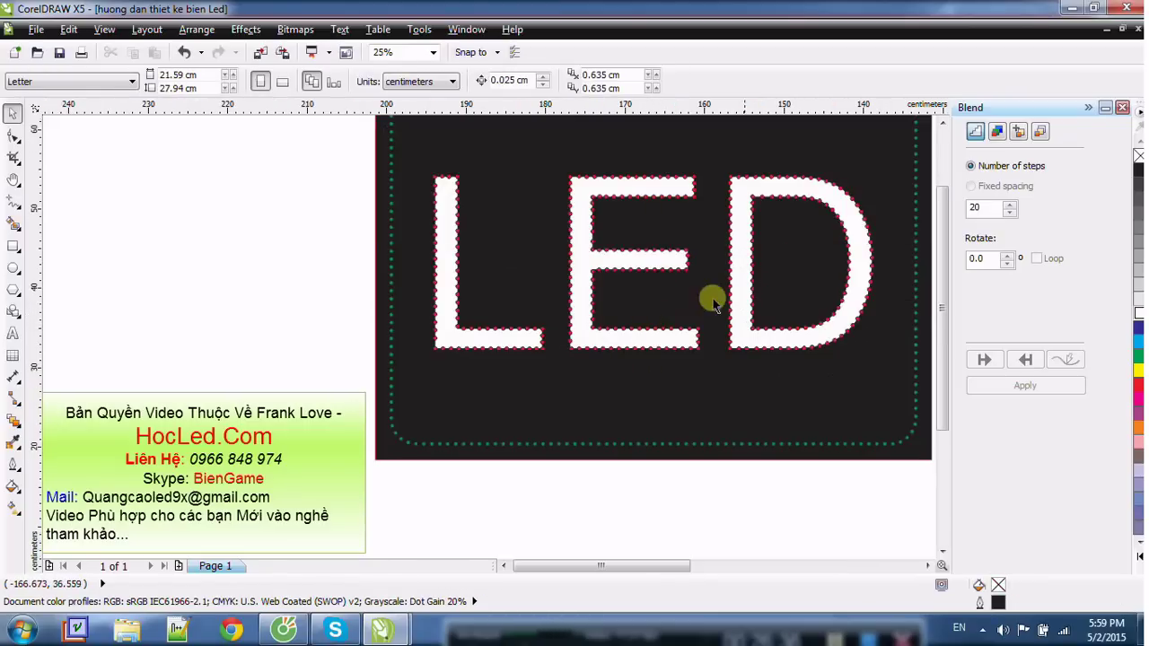
{"action": "scroll", "coordinate": [768, 269], "scroll_direction": "down", "scroll_amount": 4}
{"action": "left_click_drag", "start_coordinate": [558, 210], "coordinate": [848, 380]}
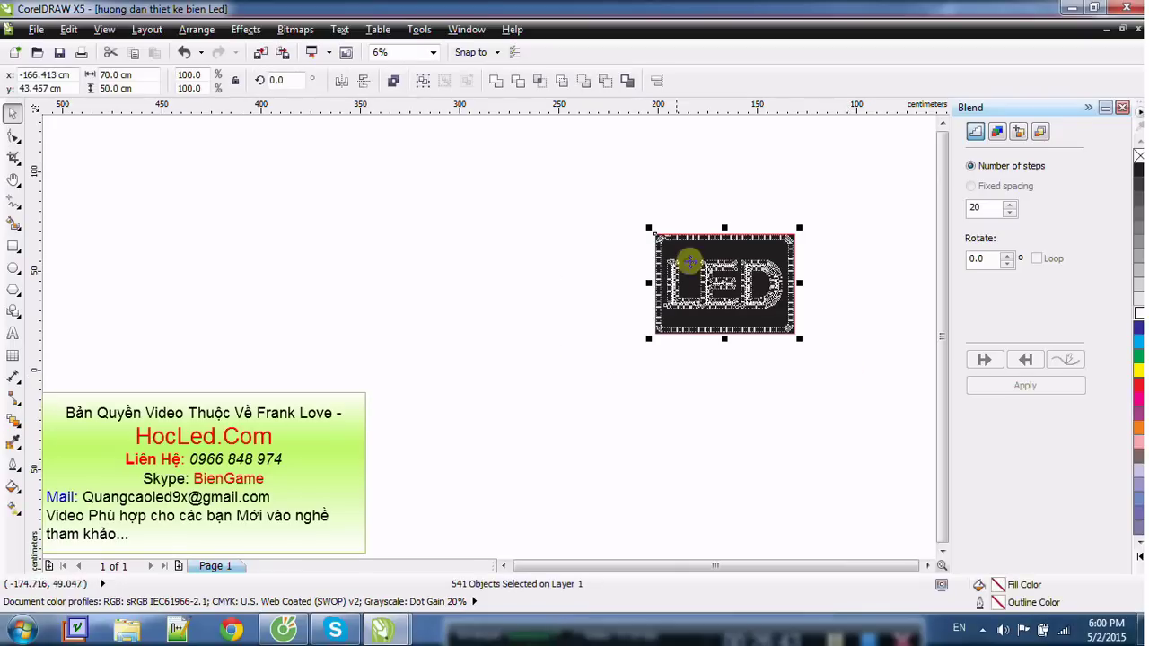
{"action": "left_click_drag", "start_coordinate": [570, 197], "coordinate": [826, 388]}
{"action": "left_click", "coordinate": [827, 392]}
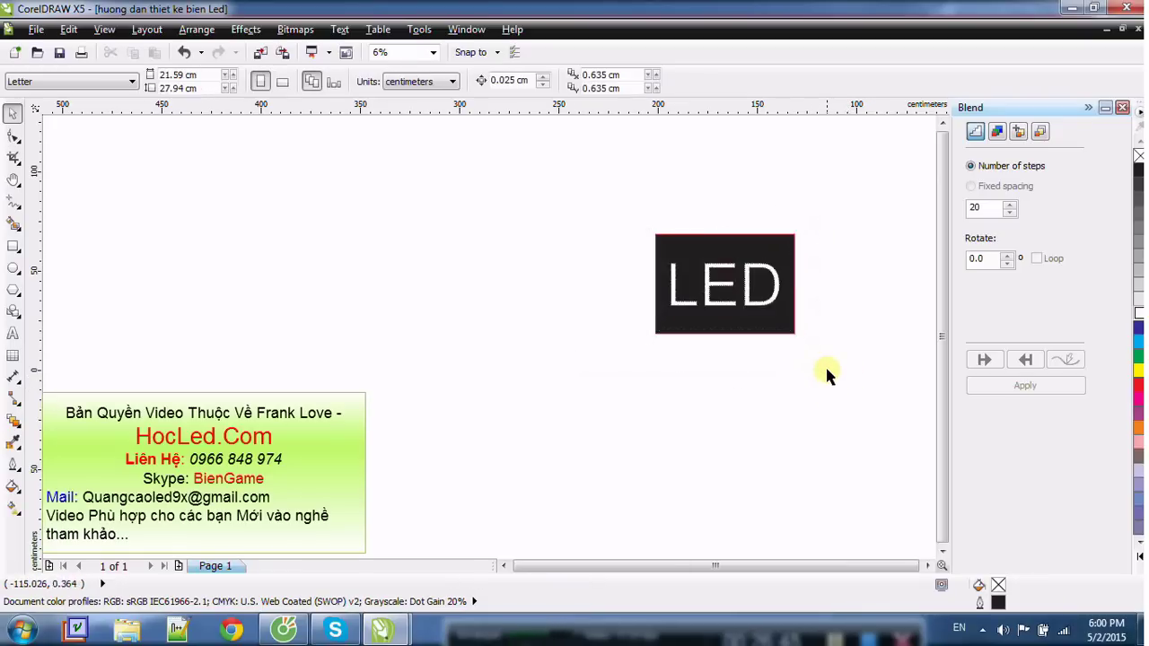
Step: Inspect the red LED circles around the letter D and the green LED column beside it up close
{"action": "scroll", "coordinate": [827, 368], "scroll_direction": "up", "scroll_amount": 5}
{"action": "scroll", "coordinate": [833, 346], "scroll_direction": "down", "scroll_amount": 4}
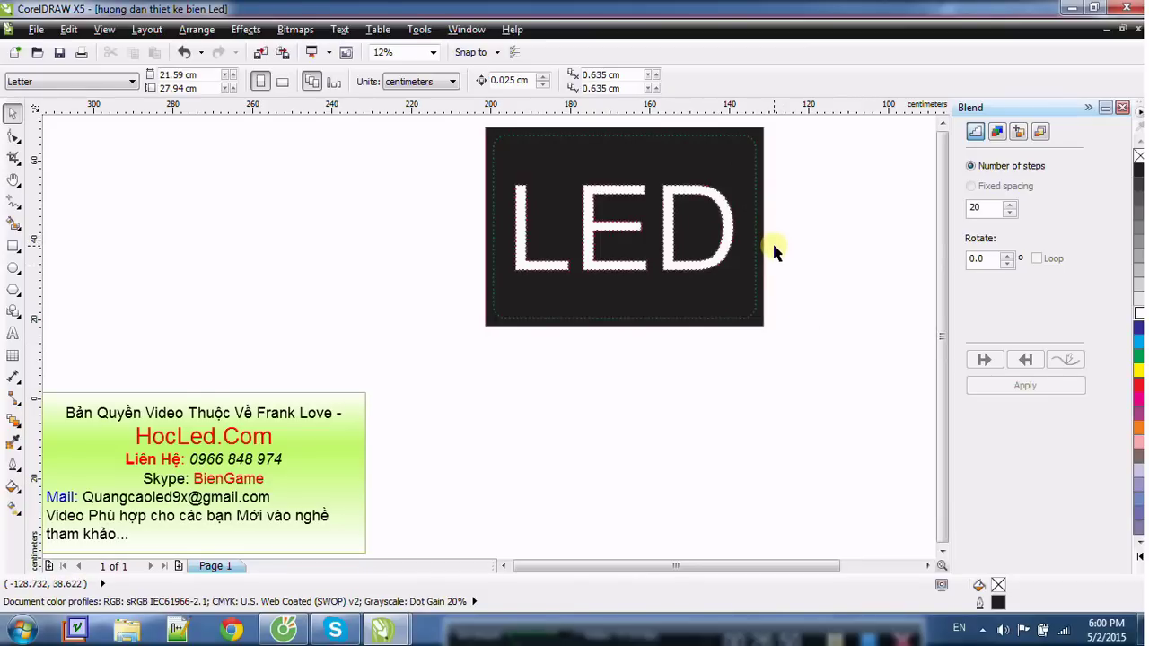
{"action": "scroll", "coordinate": [769, 237], "scroll_direction": "up", "scroll_amount": 1}
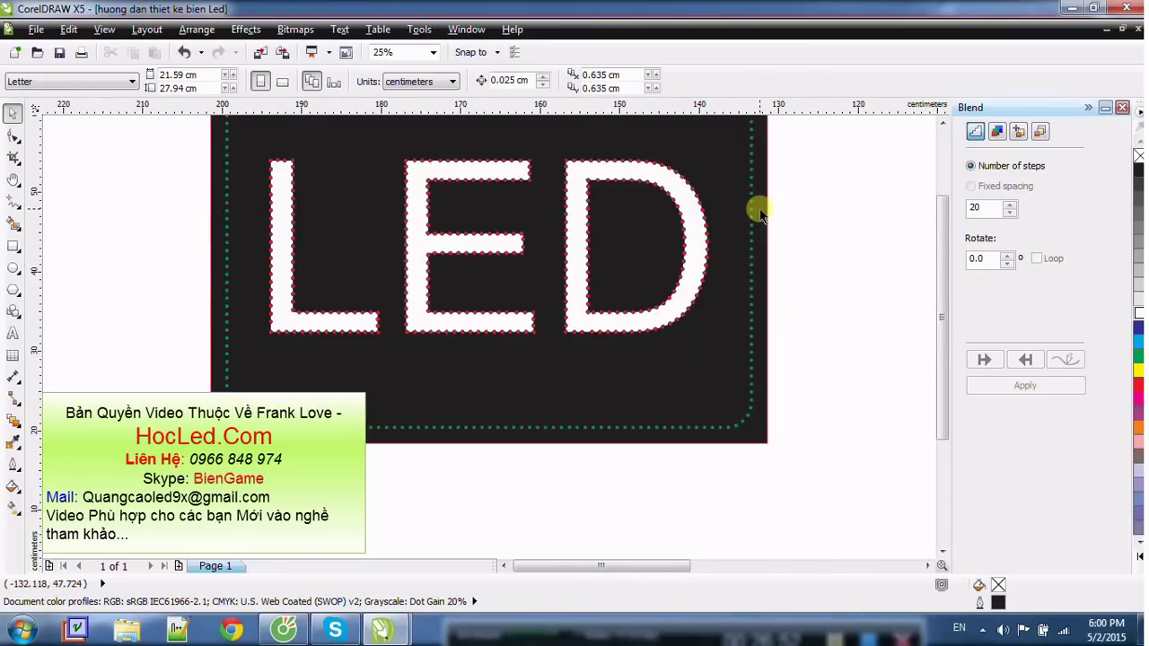
{"action": "scroll", "coordinate": [759, 213], "scroll_direction": "up", "scroll_amount": 1}
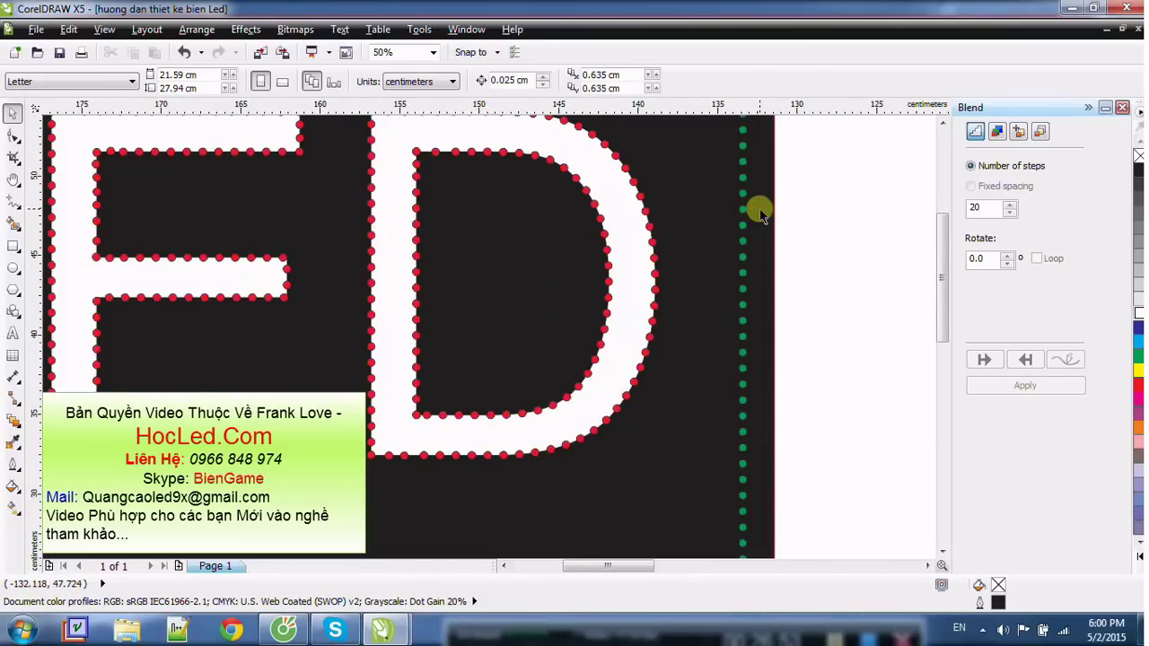
{"action": "left_click", "coordinate": [655, 236]}
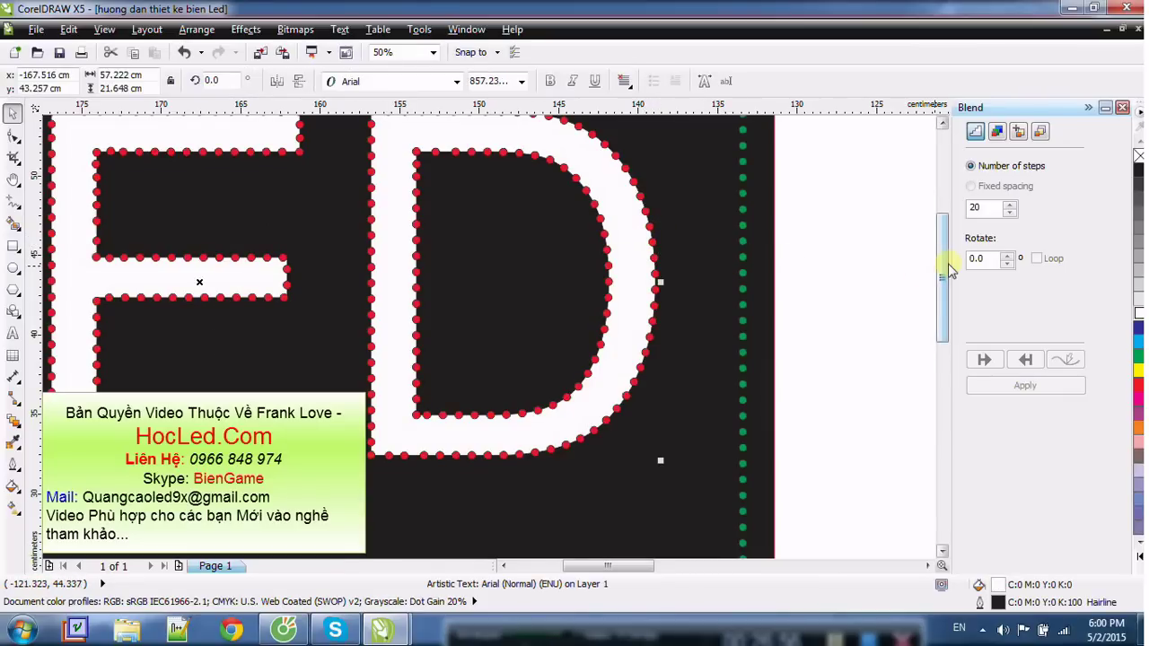
{"action": "scroll", "coordinate": [923, 277], "scroll_direction": "down", "scroll_amount": 1}
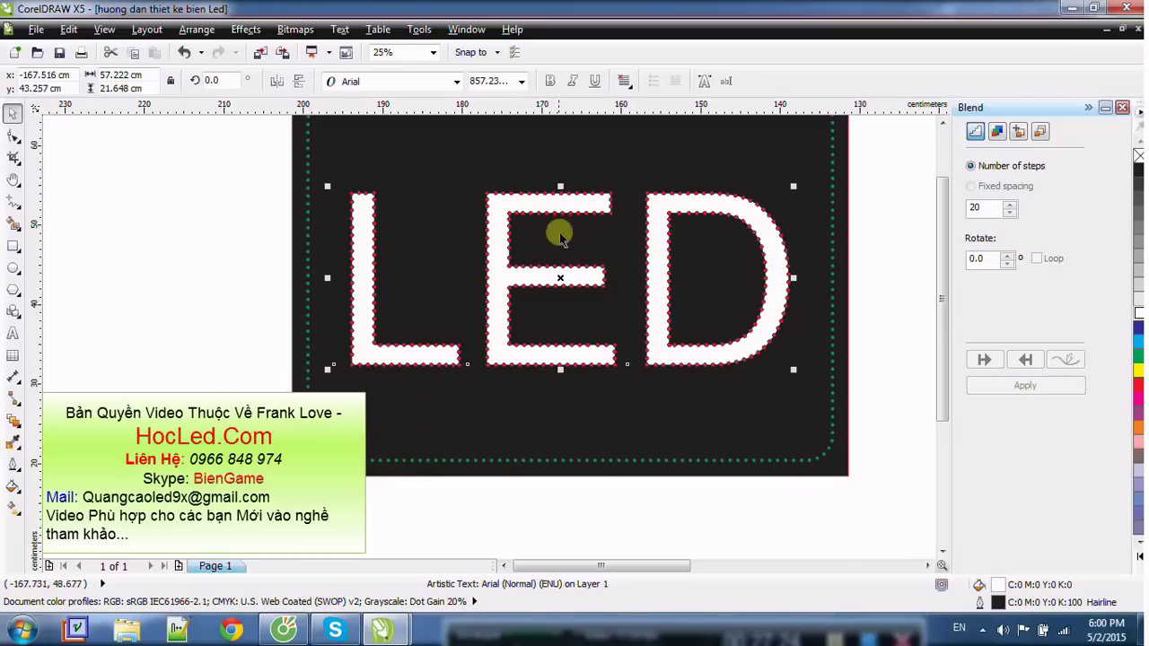
{"action": "scroll", "coordinate": [308, 251], "scroll_direction": "down", "scroll_amount": 1}
{"action": "left_click_drag", "start_coordinate": [242, 150], "coordinate": [680, 364]}
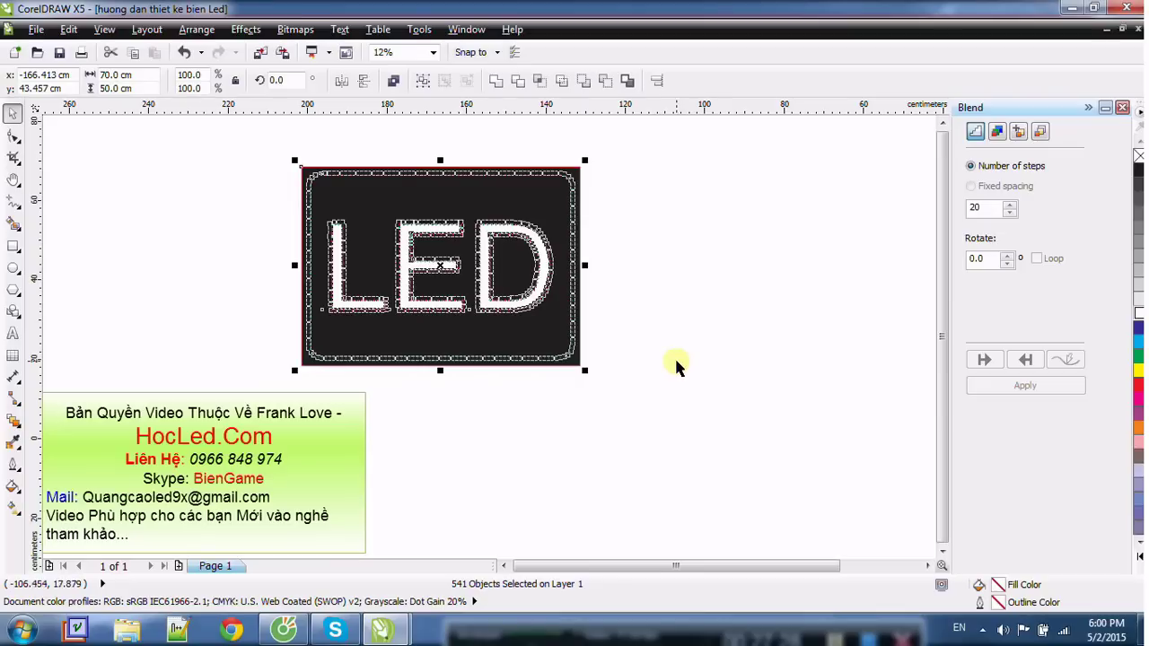
{"action": "left_click", "coordinate": [149, 229]}
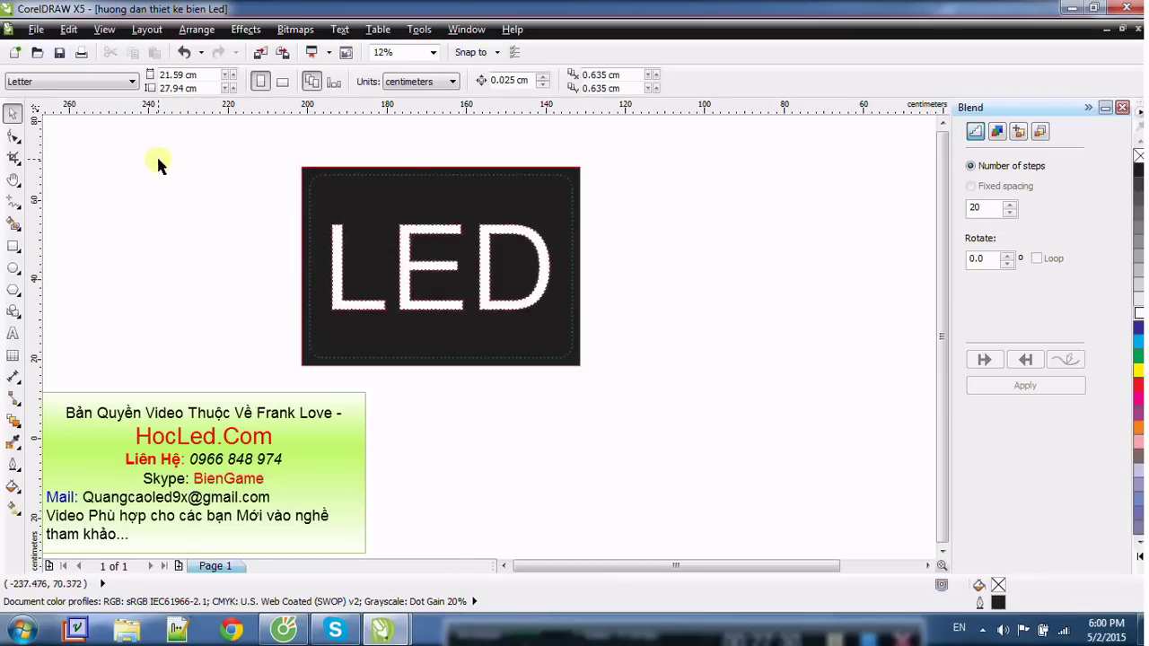
{"action": "left_click_drag", "start_coordinate": [157, 162], "coordinate": [623, 354]}
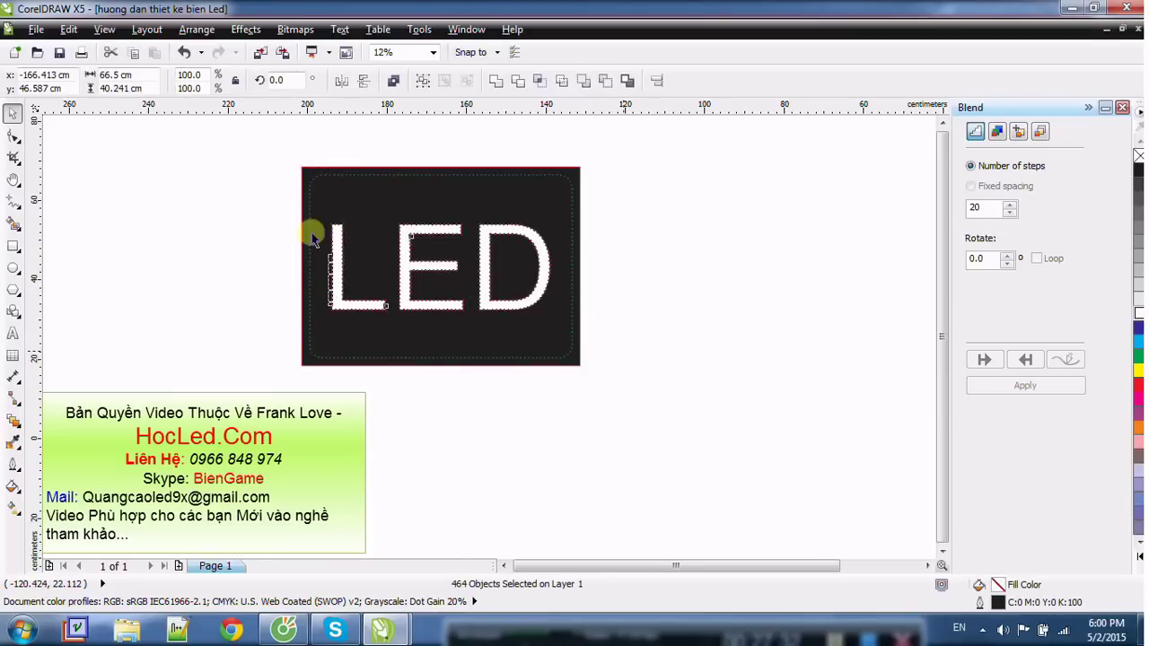
{"action": "left_click_drag", "start_coordinate": [185, 141], "coordinate": [611, 421]}
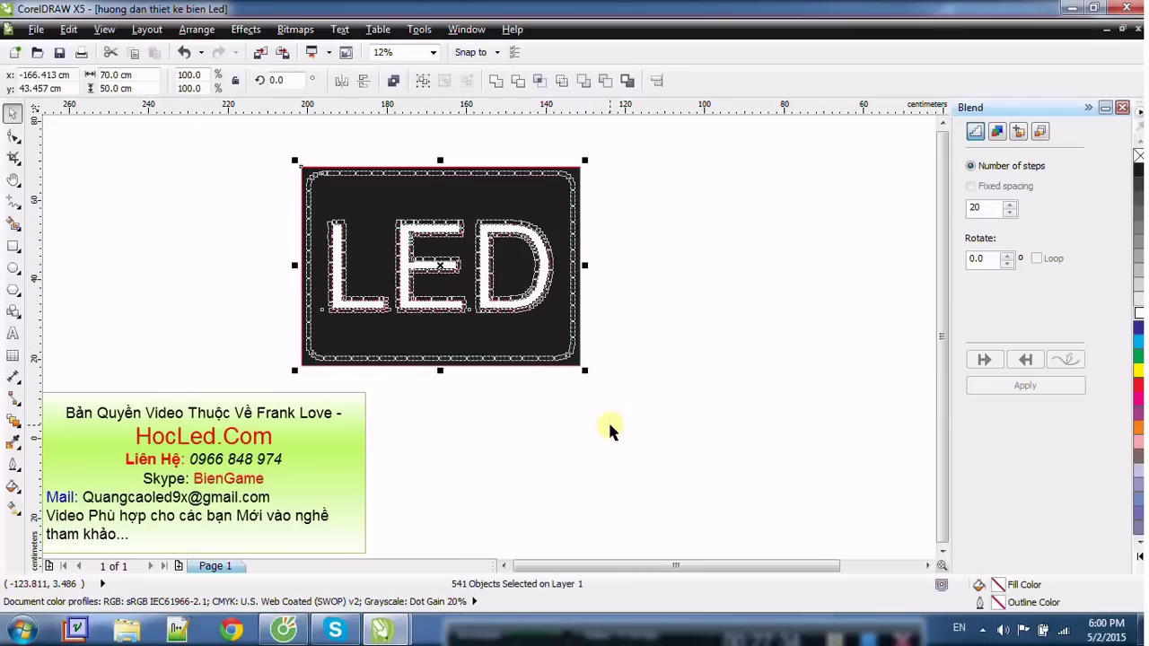
{"action": "left_click", "coordinate": [593, 449]}
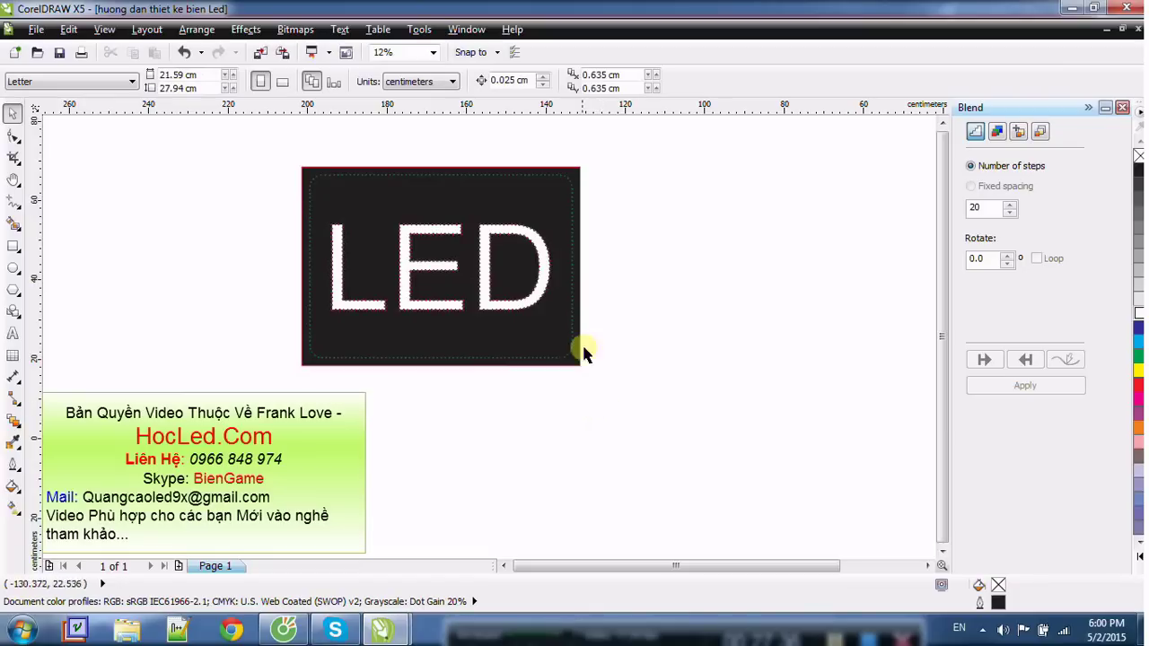
Step: Draw an upright rectangle about 14 x 76.4 cm as a post and align it under the panel's lower-left corner
{"action": "left_click", "coordinate": [13, 245]}
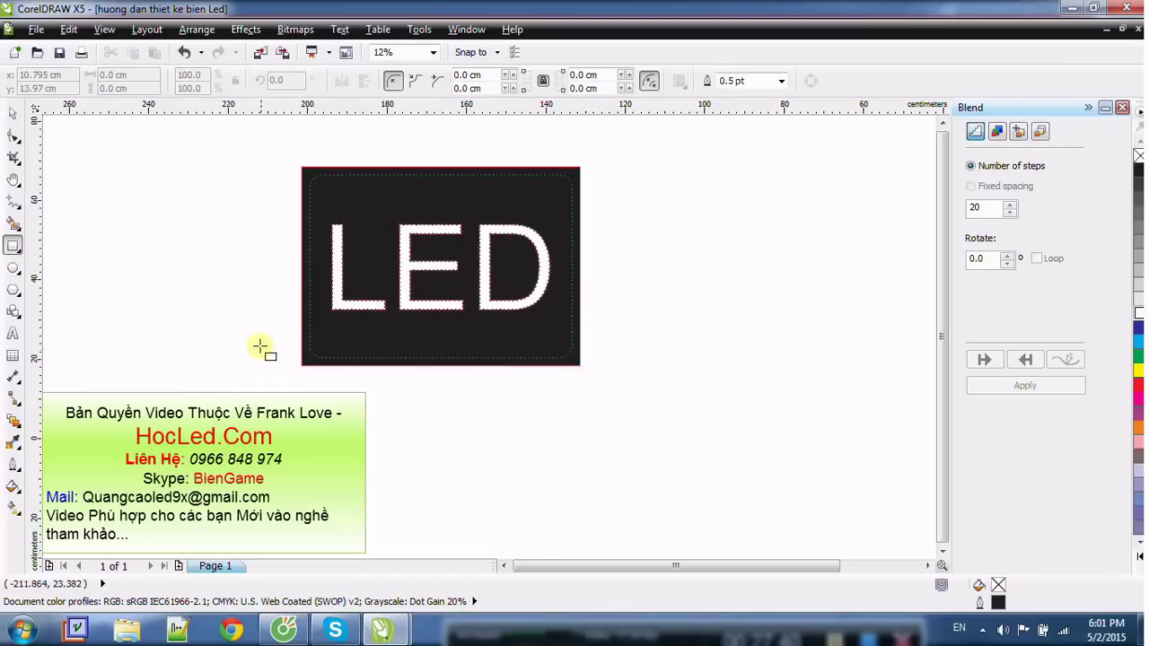
{"action": "left_click_drag", "start_coordinate": [263, 348], "coordinate": [323, 557]}
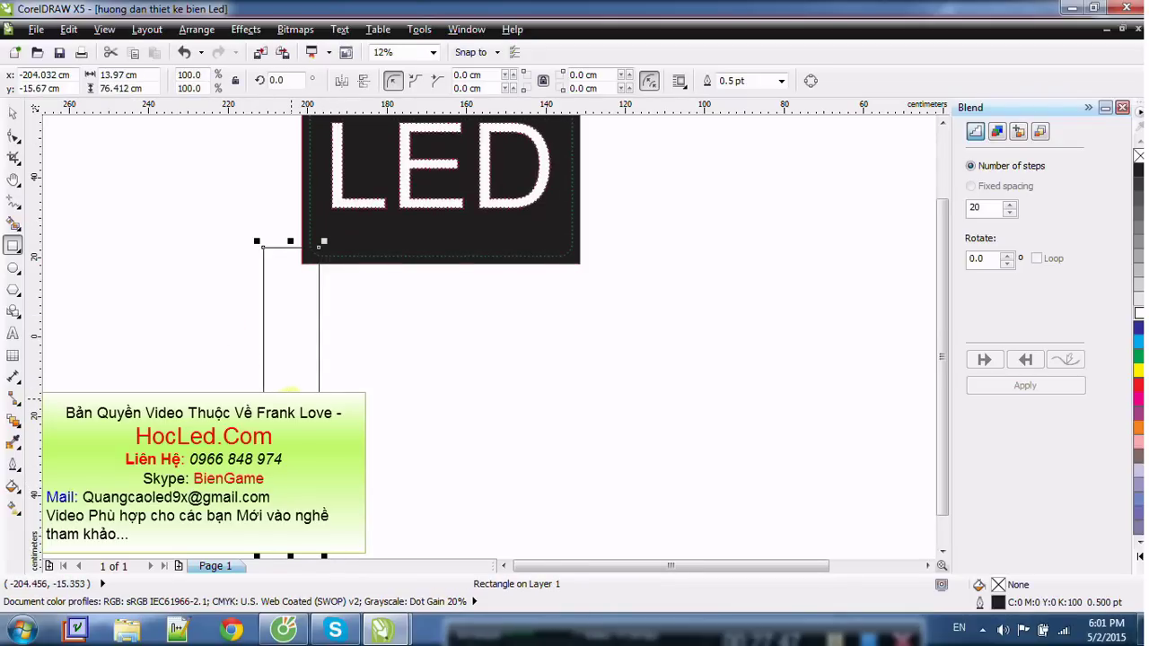
{"action": "left_click_drag", "start_coordinate": [290, 395], "coordinate": [332, 410]}
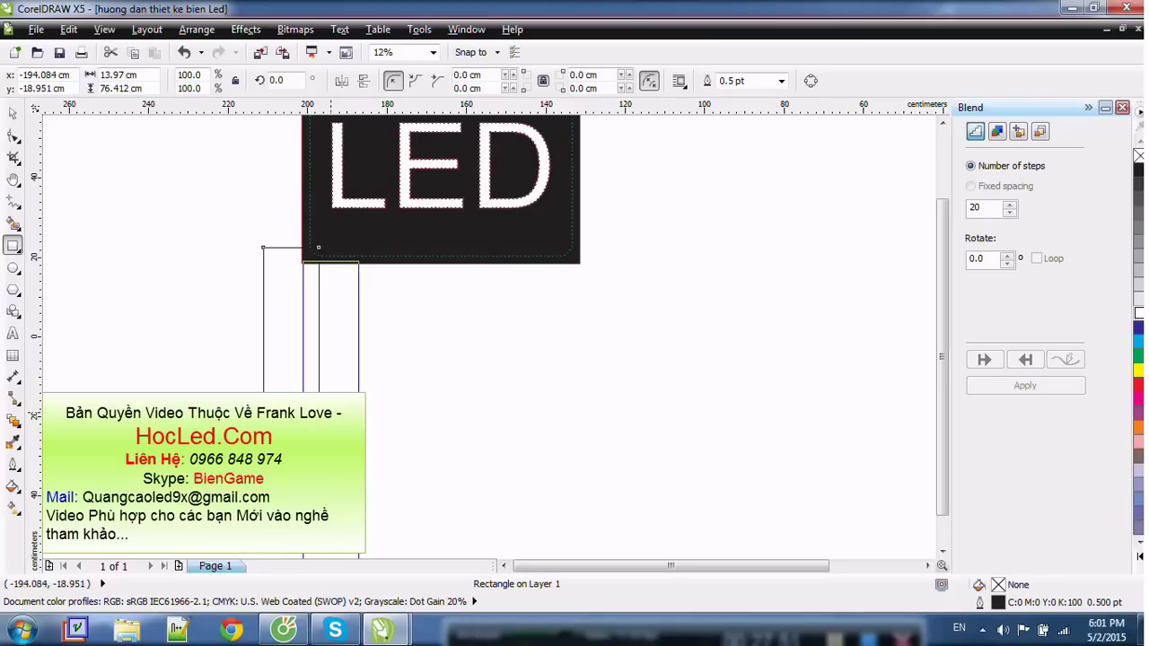
{"action": "left_click_drag", "start_coordinate": [331, 410], "coordinate": [331, 410]}
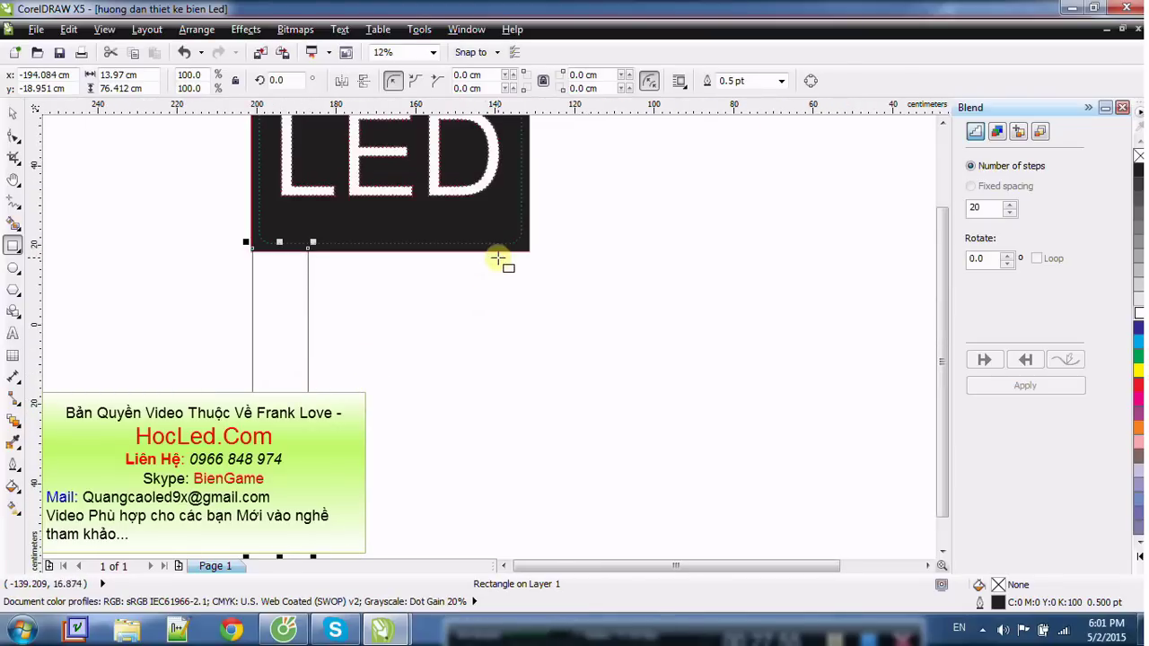
Step: Draw a second upright post rectangle about 8.3 x 76.7 cm under the panel's lower-right corner and fill it green
{"action": "left_click_drag", "start_coordinate": [496, 252], "coordinate": [527, 492]}
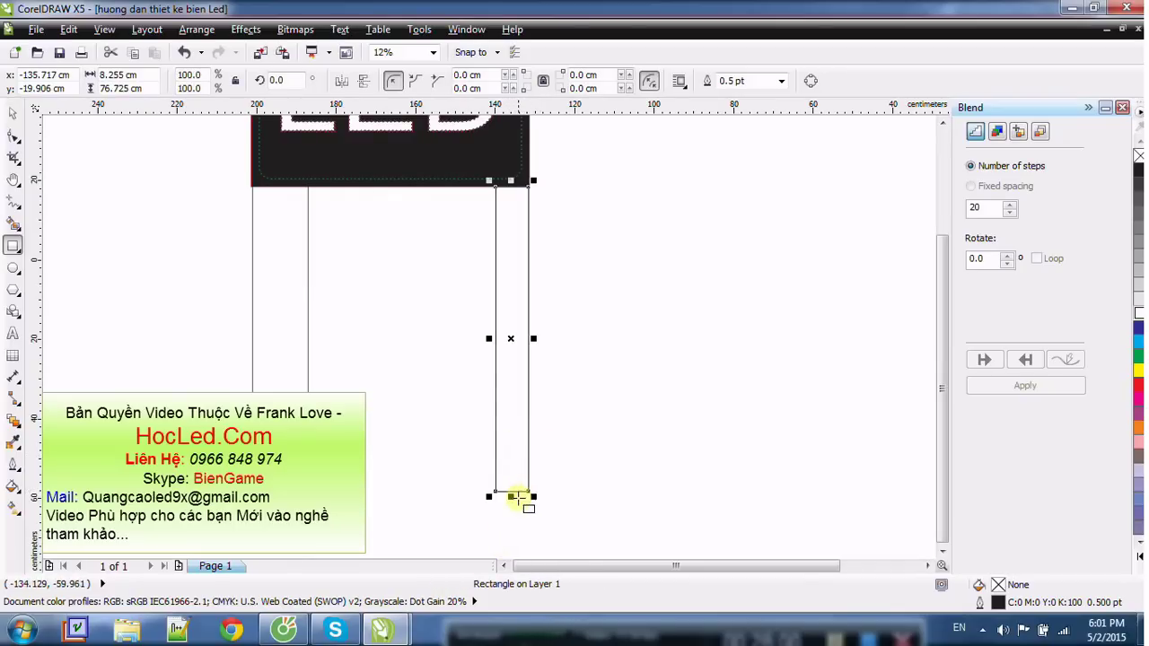
{"action": "key", "text": "F3"}
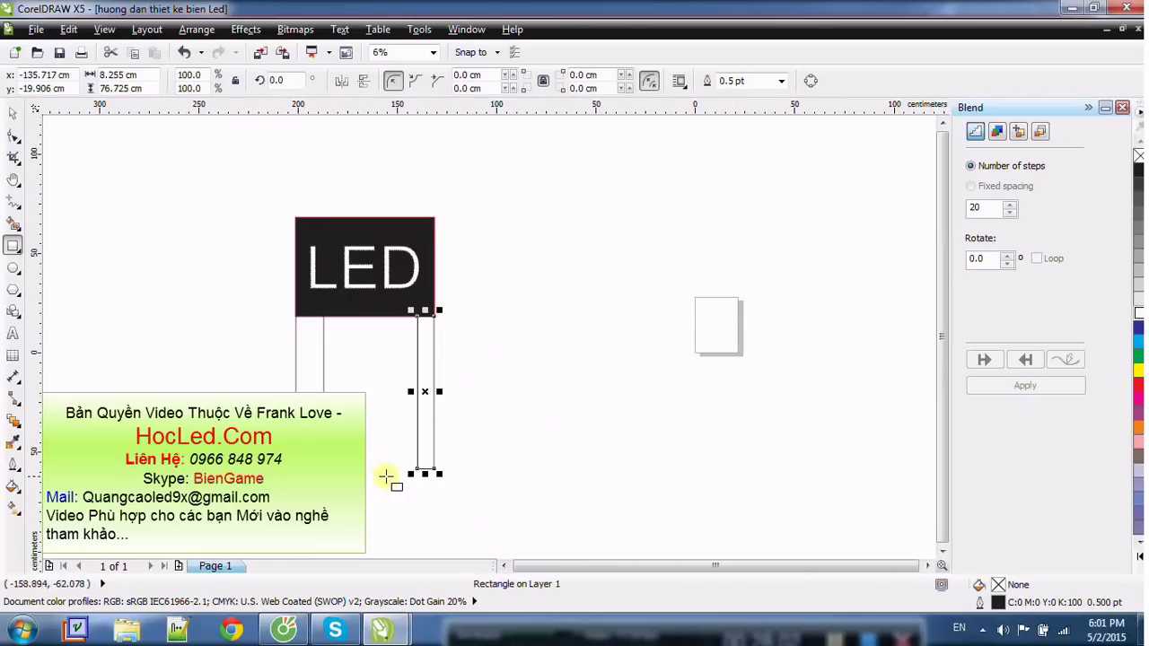
{"action": "left_click", "coordinate": [1138, 359]}
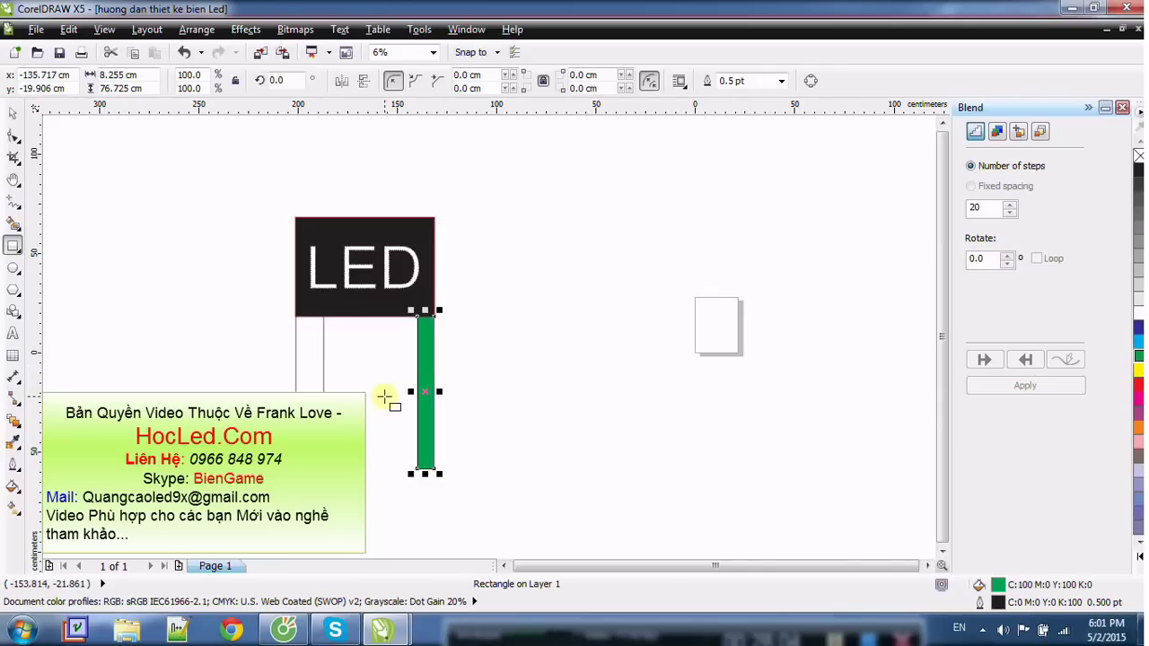
Step: Fill the post under the panel's lower-left corner green and resize the other post to about 15 x 72.1 cm
{"action": "left_click", "coordinate": [322, 359]}
{"action": "left_click", "coordinate": [1138, 359]}
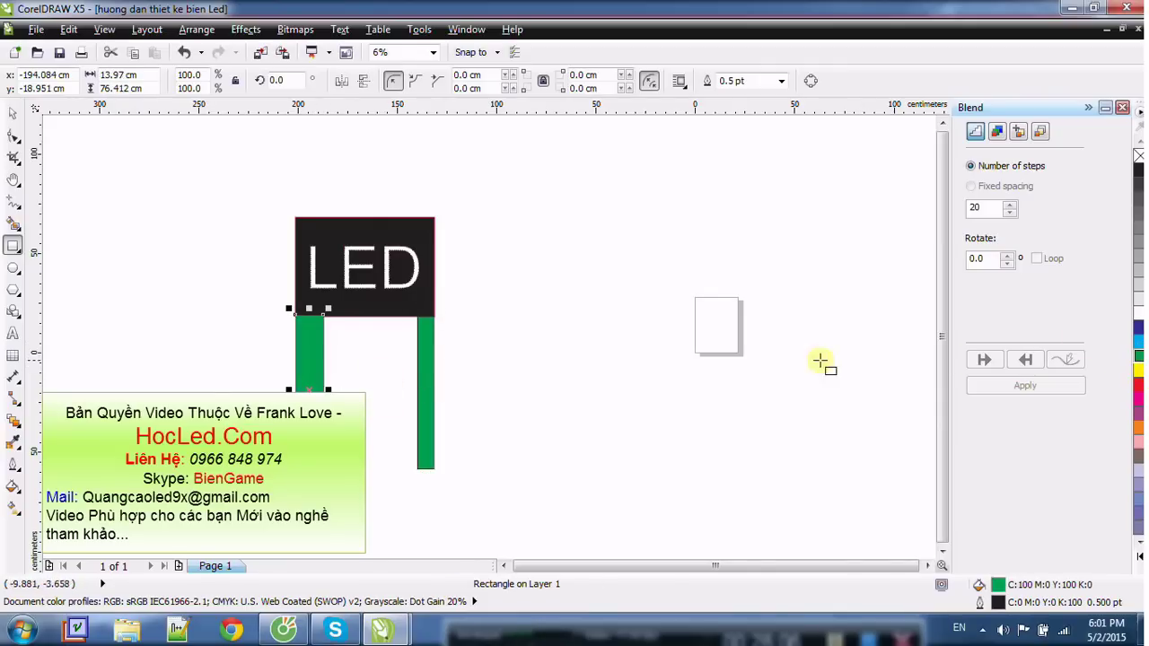
{"action": "left_click", "coordinate": [9, 115]}
{"action": "left_click", "coordinate": [429, 465]}
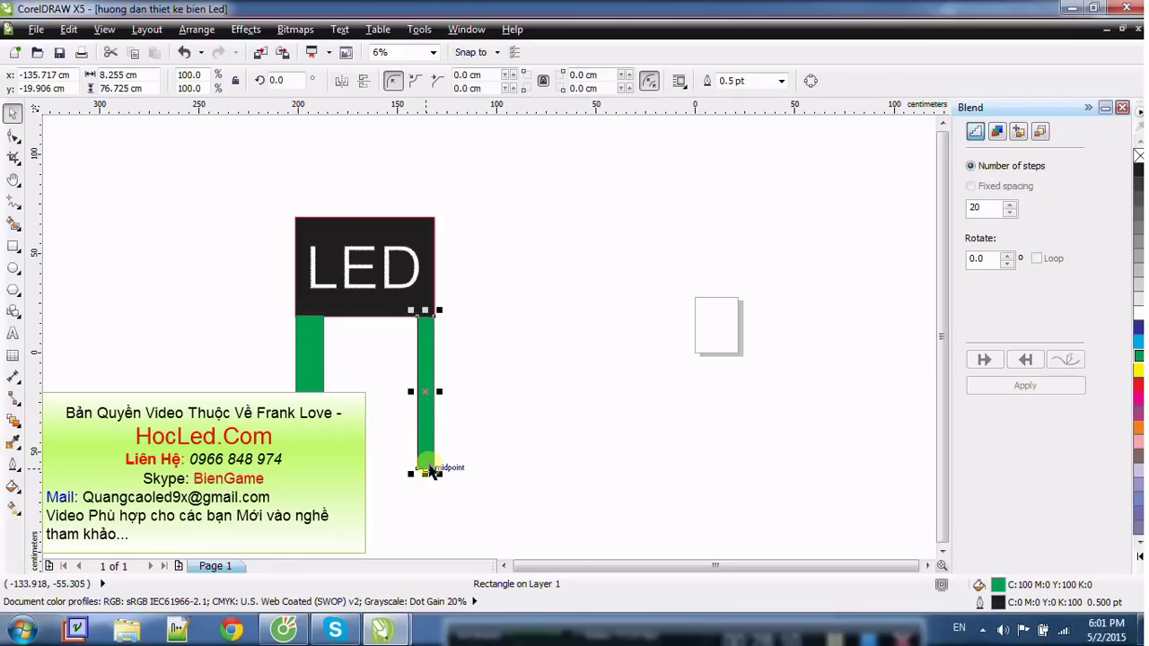
{"action": "mouse_move", "coordinate": [411, 392]}
{"action": "left_mouse_down"}
{"action": "mouse_move", "coordinate": [398, 390]}
{"action": "mouse_move", "coordinate": [404, 399]}
{"action": "left_mouse_up"}
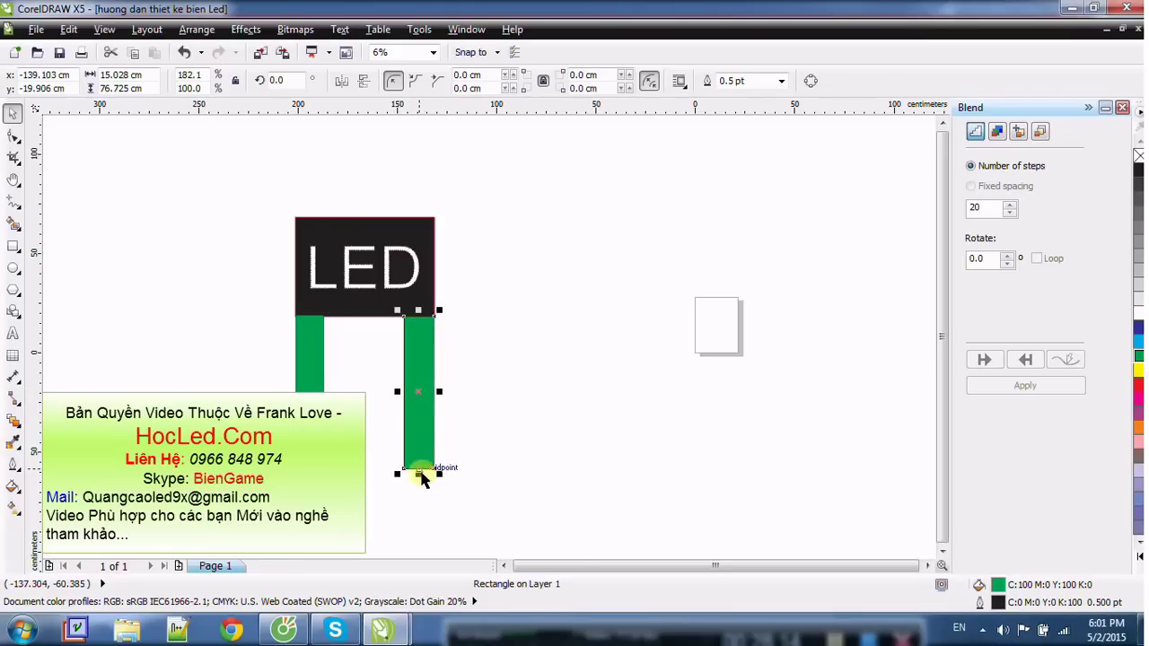
{"action": "left_click_drag", "start_coordinate": [419, 474], "coordinate": [423, 464]}
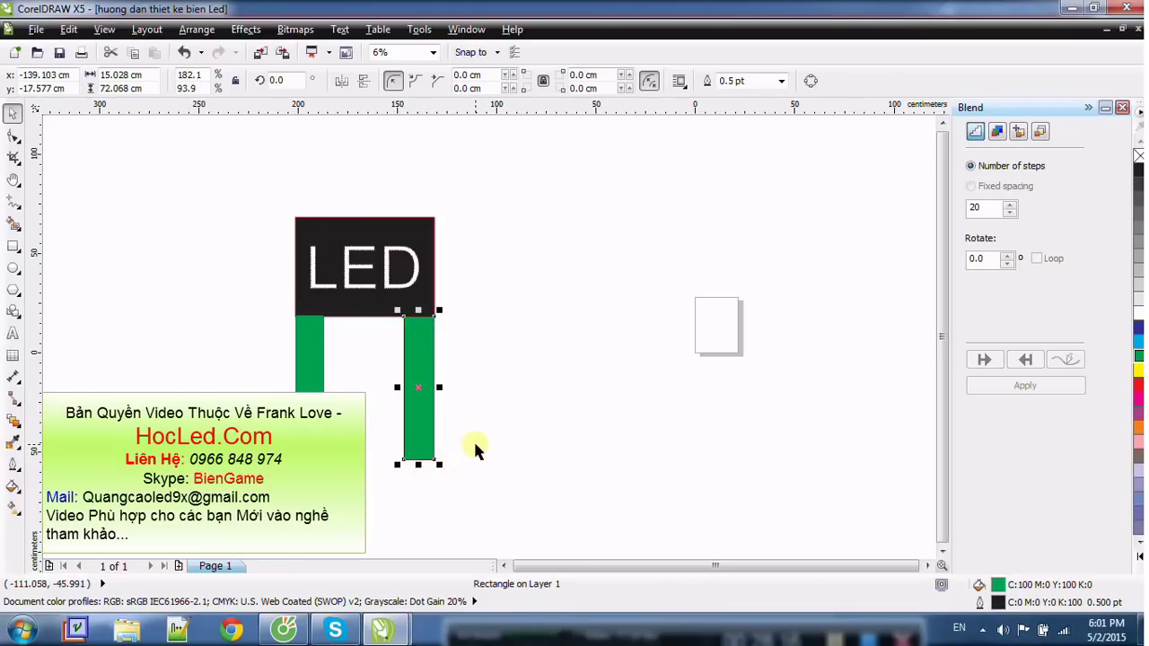
Step: Delete both green posts below the black sign panel
{"action": "left_click", "coordinate": [447, 387]}
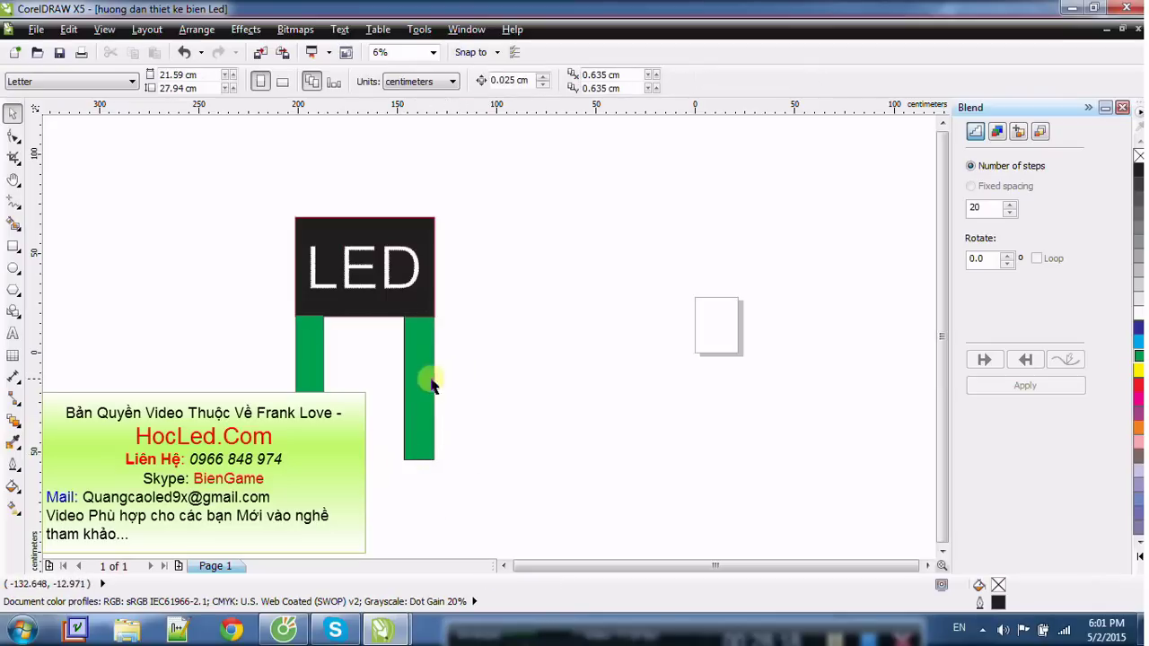
{"action": "scroll", "coordinate": [372, 405], "scroll_direction": "up", "scroll_amount": 2}
{"action": "left_click", "coordinate": [479, 377]}
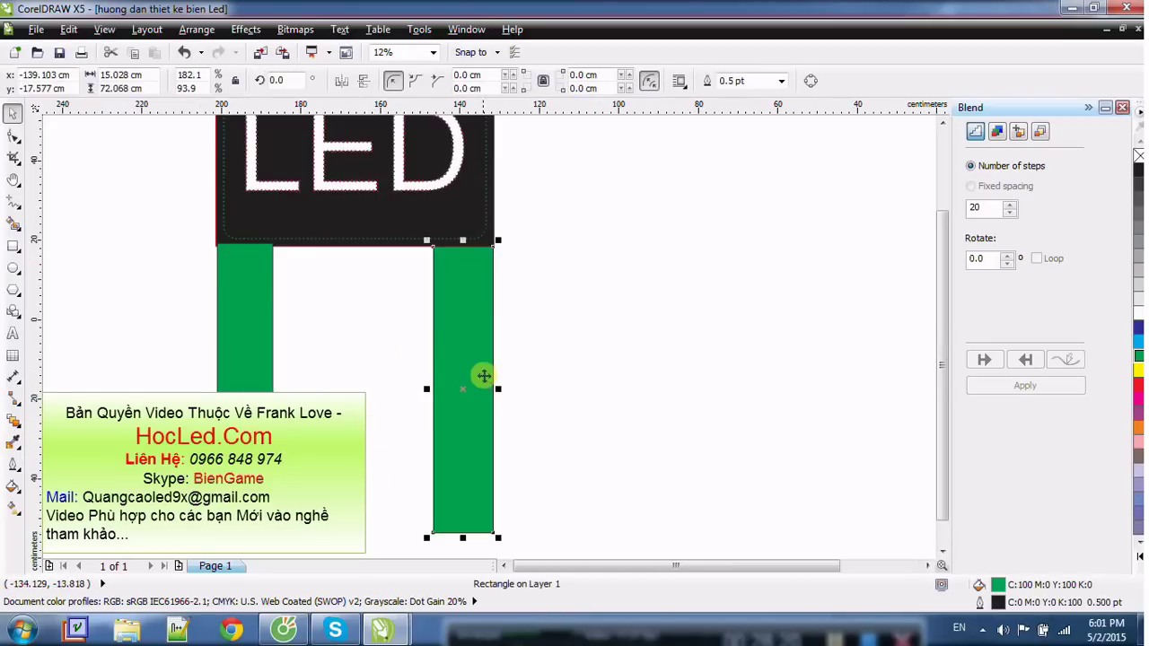
{"action": "key", "text": "Delete"}
{"action": "left_click", "coordinate": [258, 384]}
{"action": "key", "text": "Delete"}
{"action": "scroll", "coordinate": [427, 320], "scroll_direction": "down", "scroll_amount": 2}
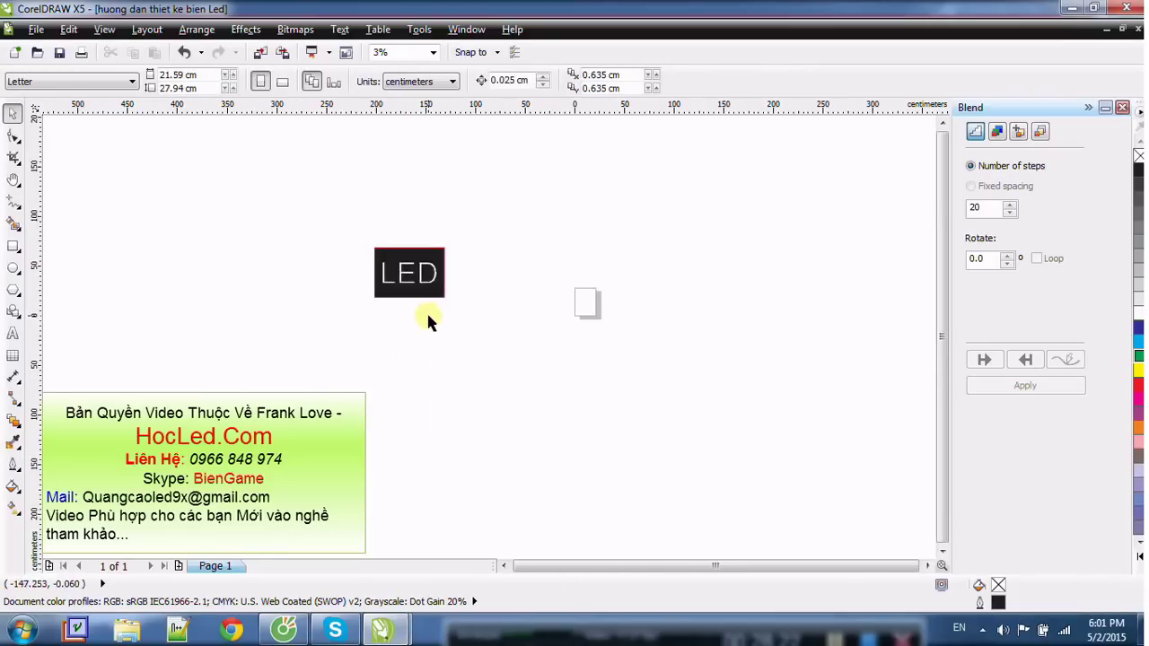
Step: Examine the red LED circles along the LED lettering and the green LED rows along the panel's border up close
{"action": "scroll", "coordinate": [336, 303], "scroll_direction": "up", "scroll_amount": 2}
{"action": "scroll", "coordinate": [698, 179], "scroll_direction": "up", "scroll_amount": 3}
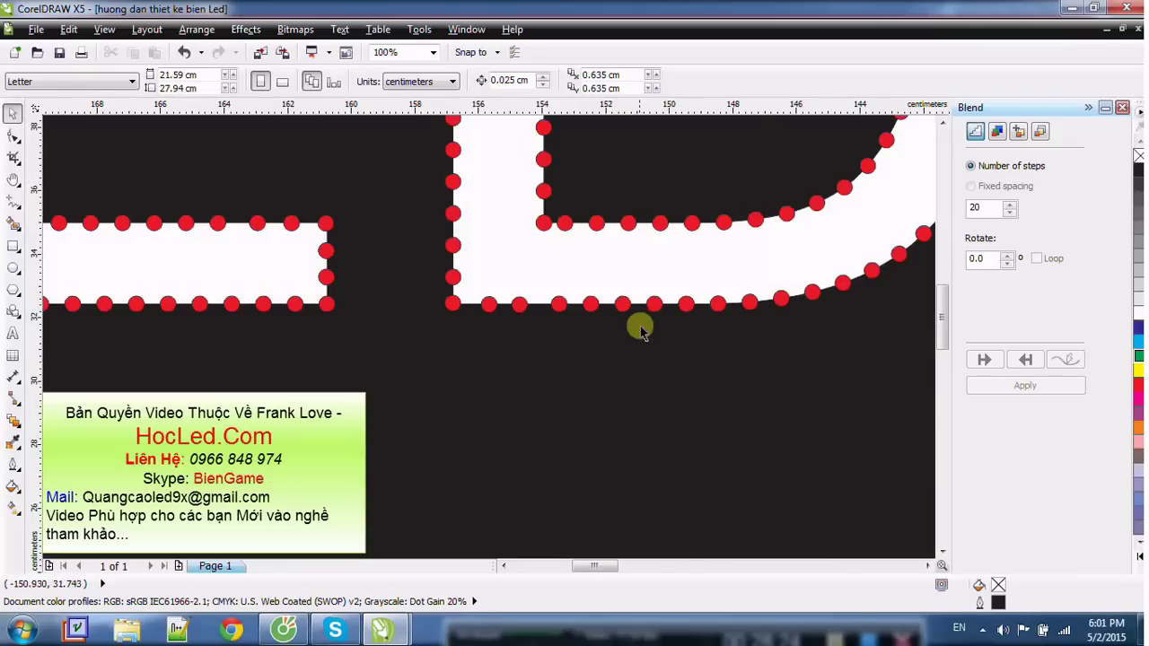
{"action": "scroll", "coordinate": [474, 224], "scroll_direction": "down", "scroll_amount": 2}
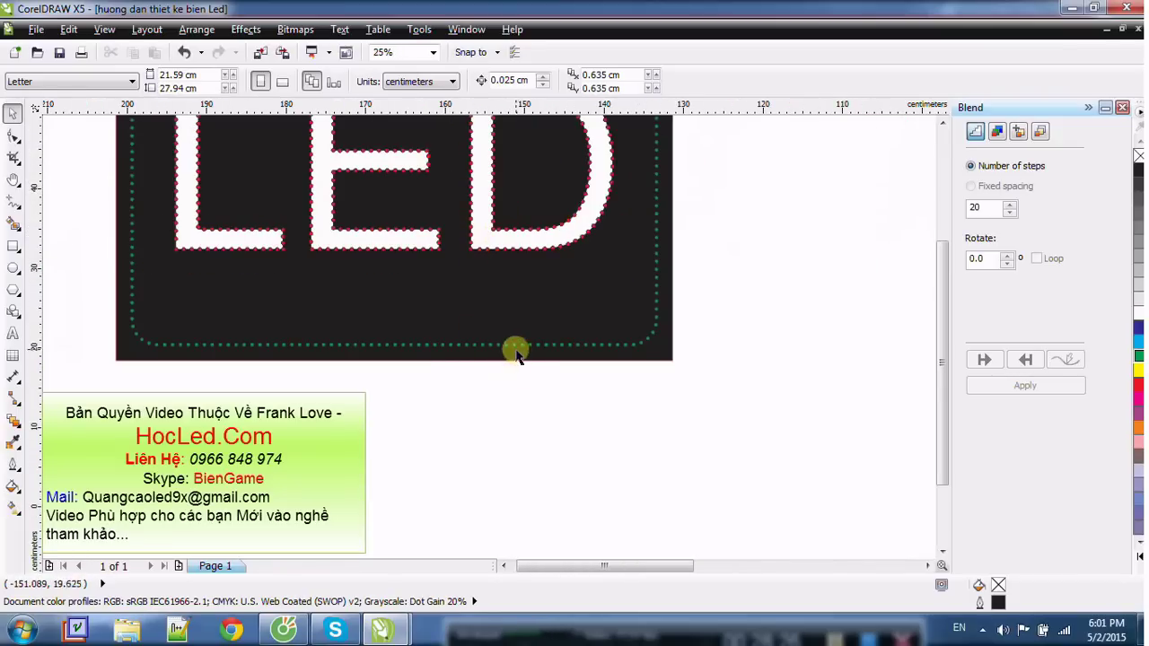
{"action": "scroll", "coordinate": [518, 355], "scroll_direction": "up", "scroll_amount": 3}
{"action": "left_click", "coordinate": [546, 360]}
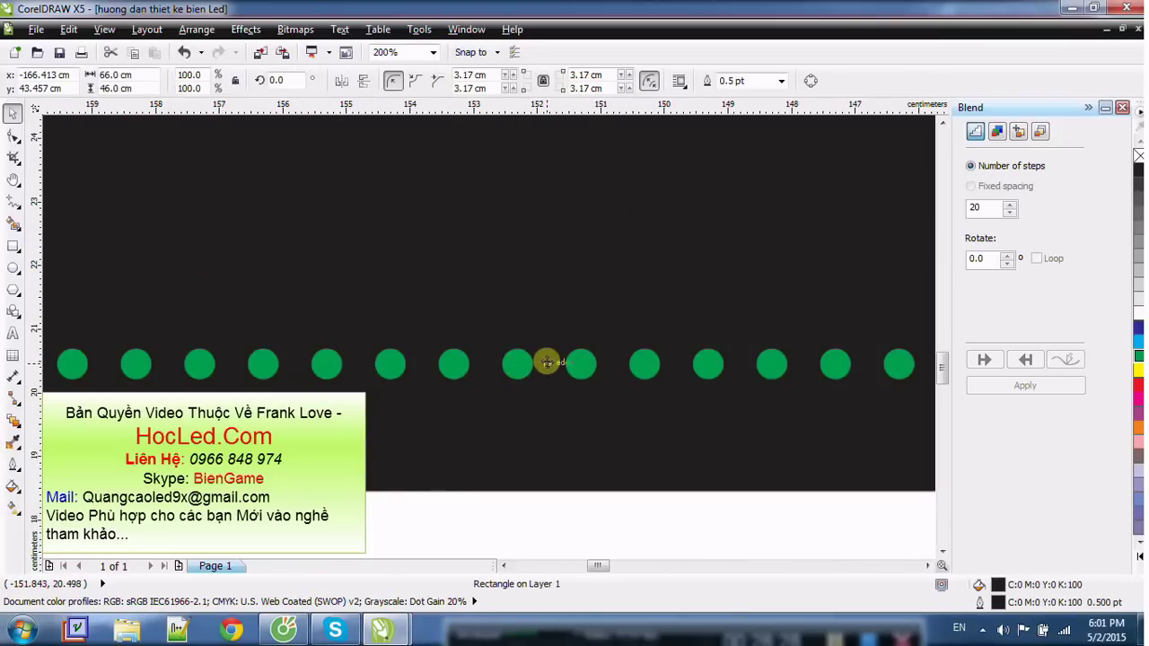
{"action": "key", "text": "Escape"}
{"action": "scroll", "coordinate": [395, 175], "scroll_direction": "up", "scroll_amount": 2}
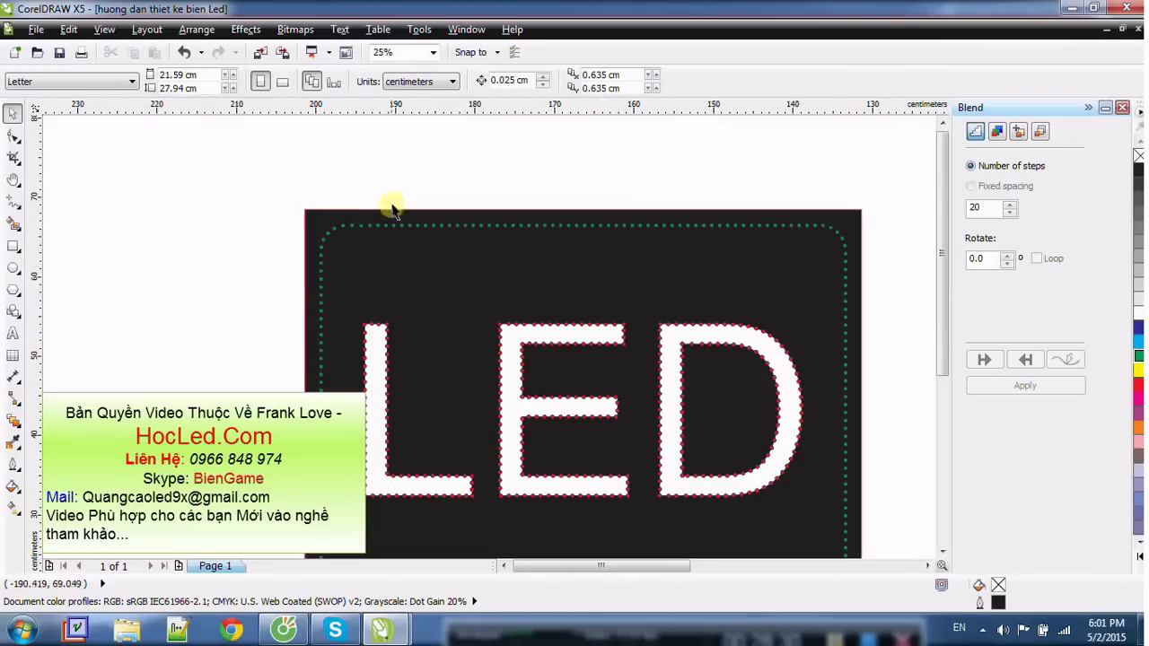
{"action": "scroll", "coordinate": [381, 319], "scroll_direction": "up", "scroll_amount": 3}
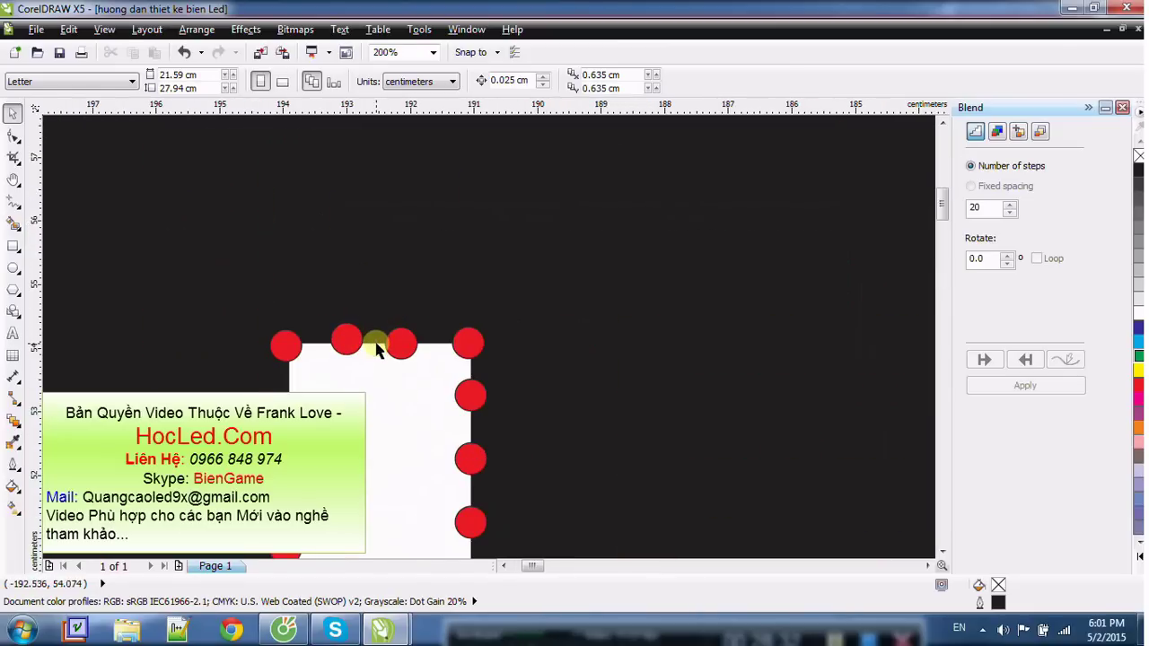
{"action": "scroll", "coordinate": [377, 348], "scroll_direction": "down", "scroll_amount": 3}
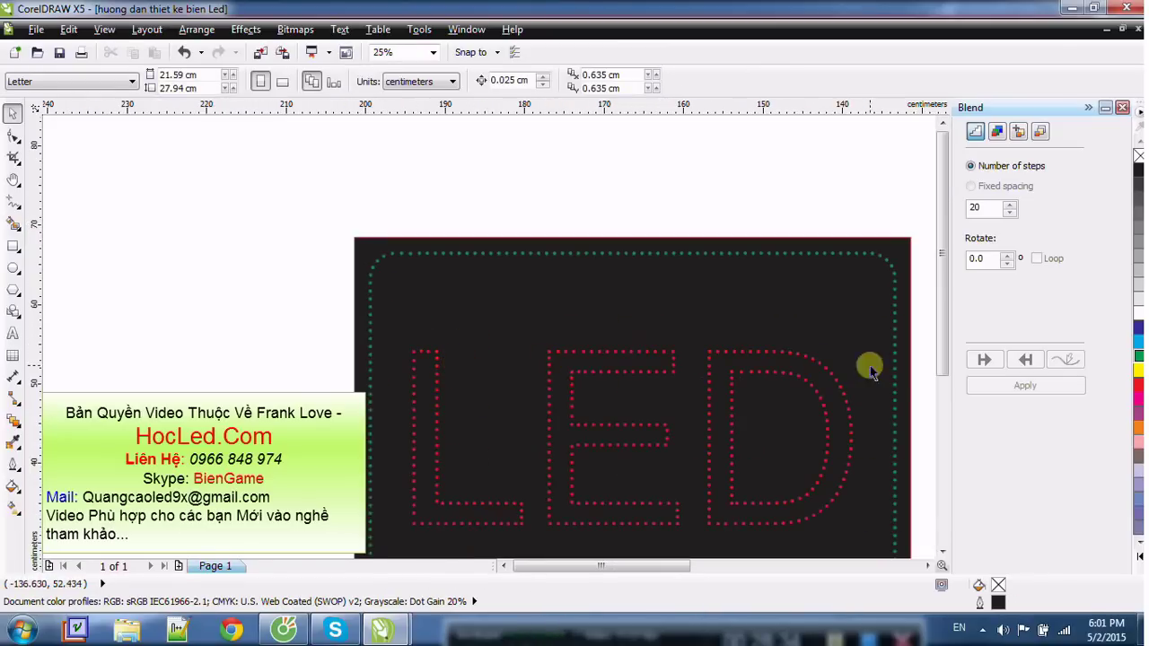
{"action": "scroll", "coordinate": [664, 230], "scroll_direction": "up", "scroll_amount": 4}
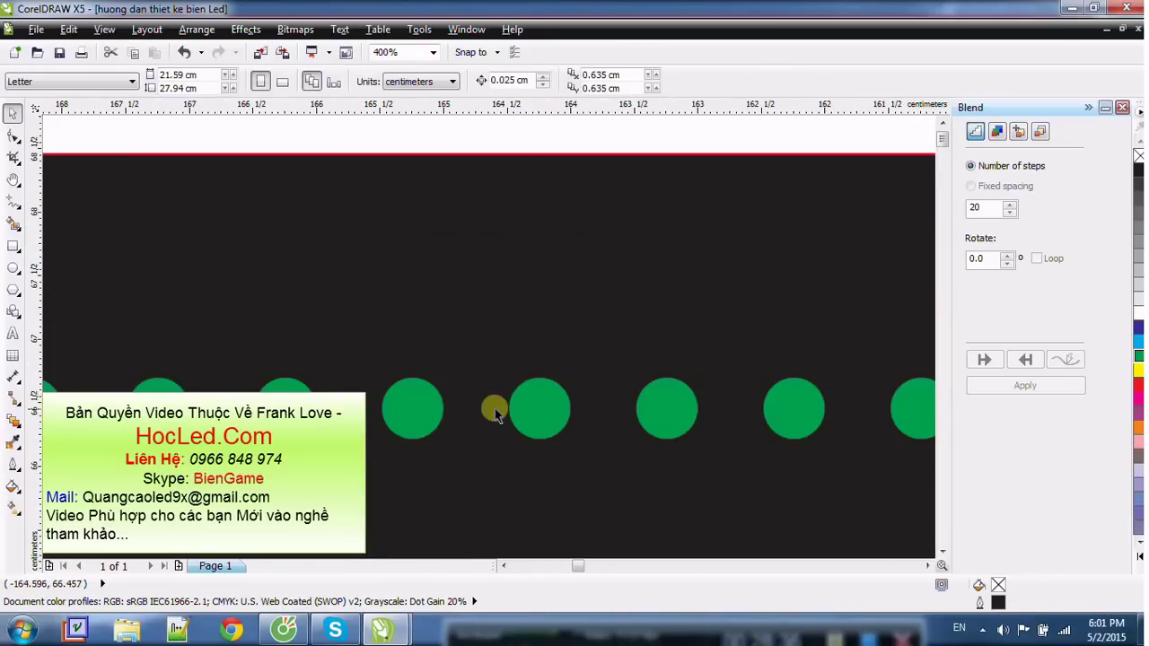
{"action": "scroll", "coordinate": [495, 408], "scroll_direction": "down", "scroll_amount": 3}
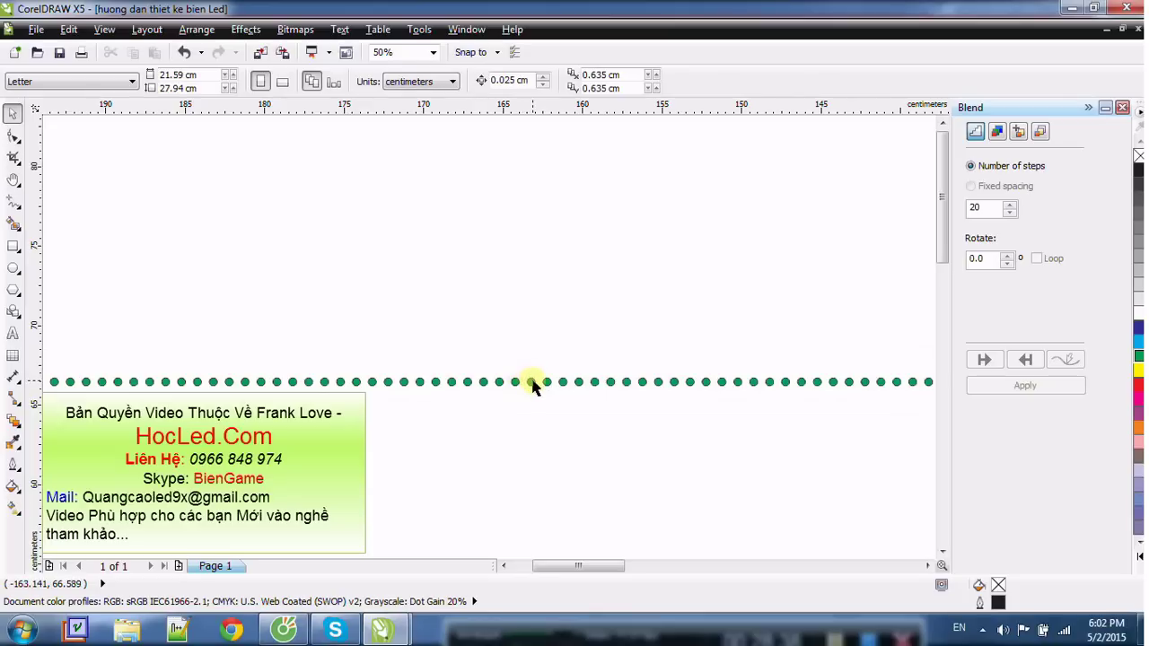
Step: Select all objects of the sign, including the panel, lettering and LED circles, and look over the Group and Combine commands
{"action": "left_click", "coordinate": [532, 384]}
{"action": "scroll", "coordinate": [546, 372], "scroll_direction": "down", "scroll_amount": 4}
{"action": "left_click", "coordinate": [395, 290]}
{"action": "left_click_drag", "start_coordinate": [326, 276], "coordinate": [723, 518]}
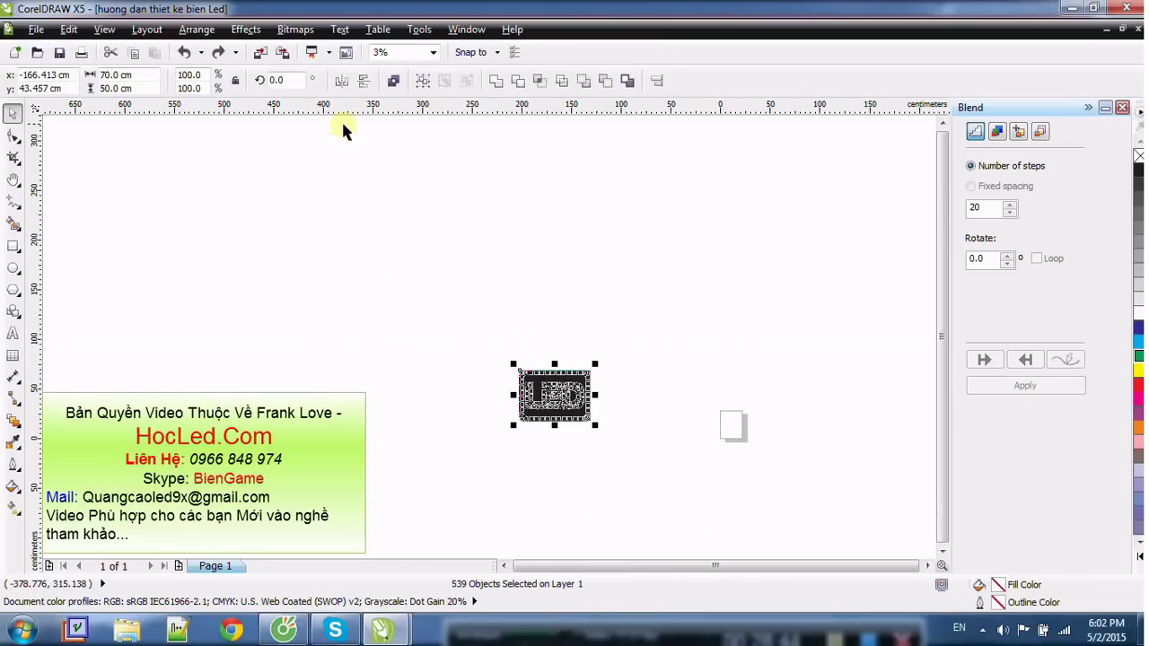
{"action": "left_click", "coordinate": [192, 30]}
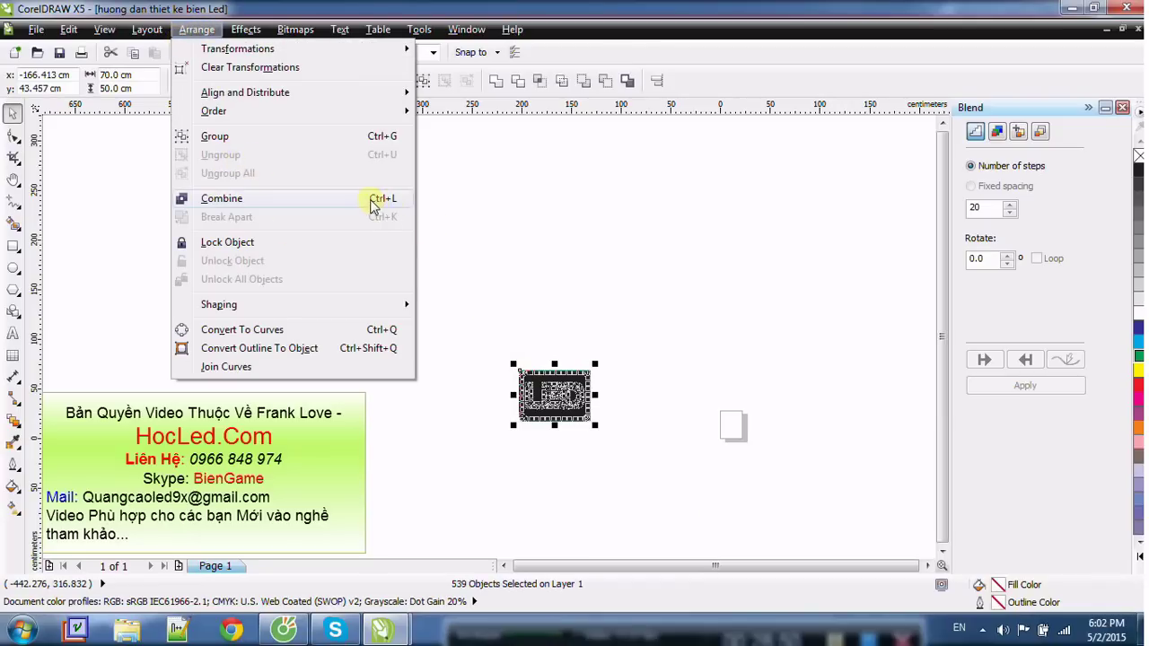
{"action": "left_click", "coordinate": [530, 305]}
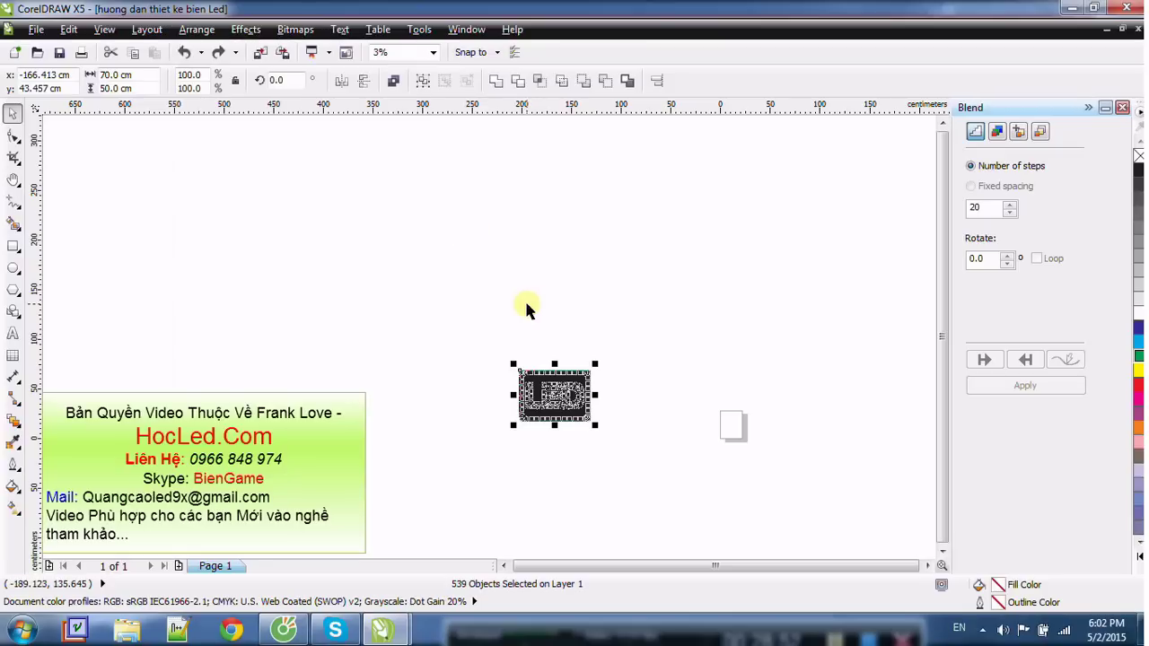
{"action": "left_click_drag", "start_coordinate": [437, 293], "coordinate": [724, 503]}
{"action": "left_click_drag", "start_coordinate": [308, 249], "coordinate": [918, 473]}
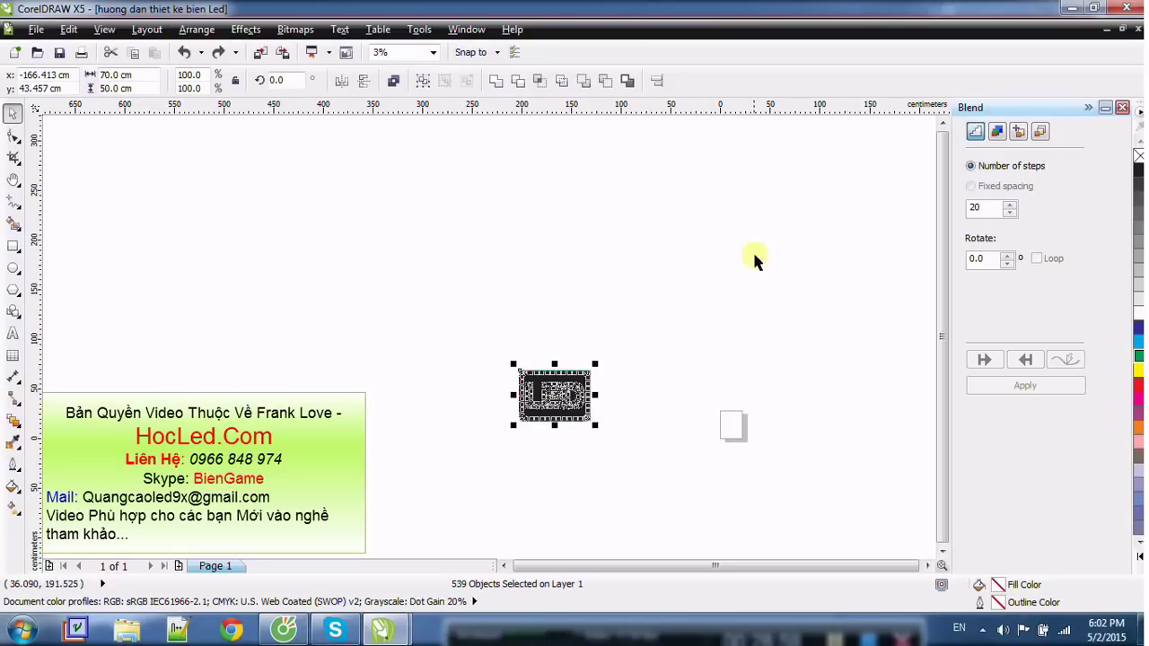
{"action": "left_click", "coordinate": [745, 278]}
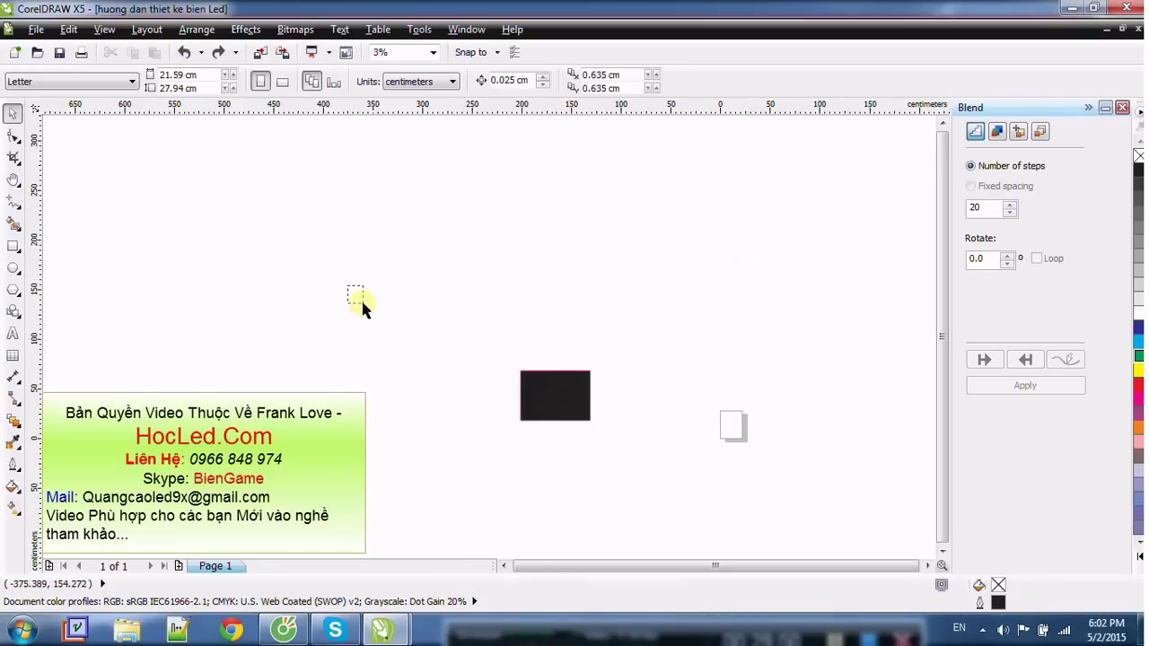
{"action": "left_click_drag", "start_coordinate": [348, 287], "coordinate": [736, 486]}
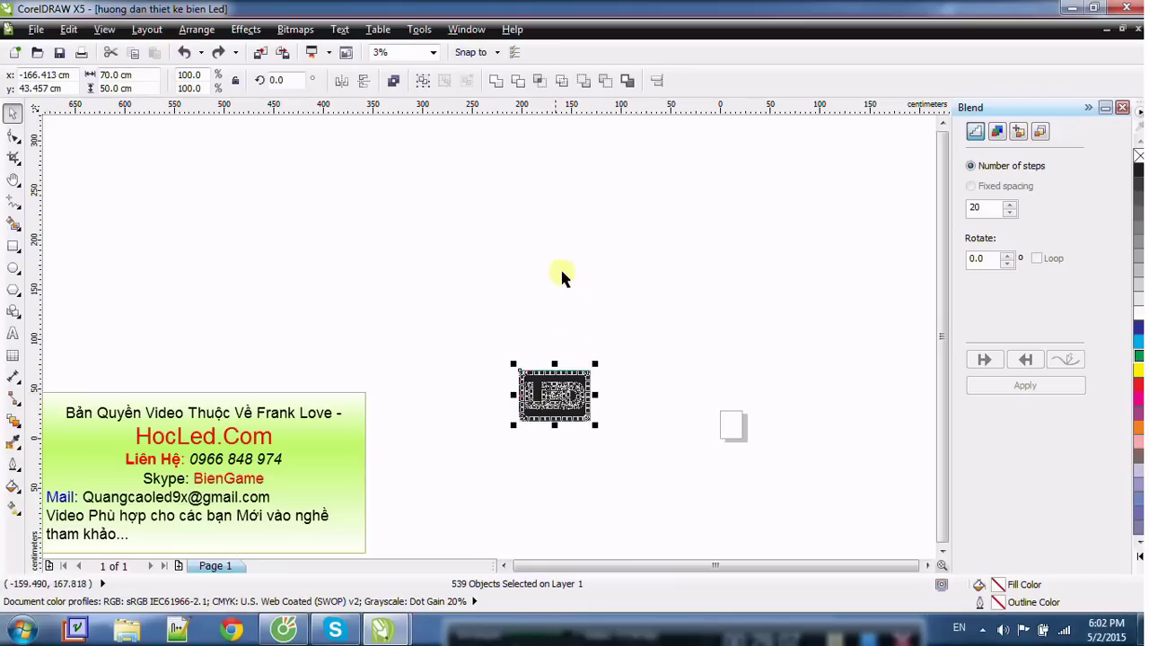
{"action": "left_click_drag", "start_coordinate": [458, 266], "coordinate": [892, 583]}
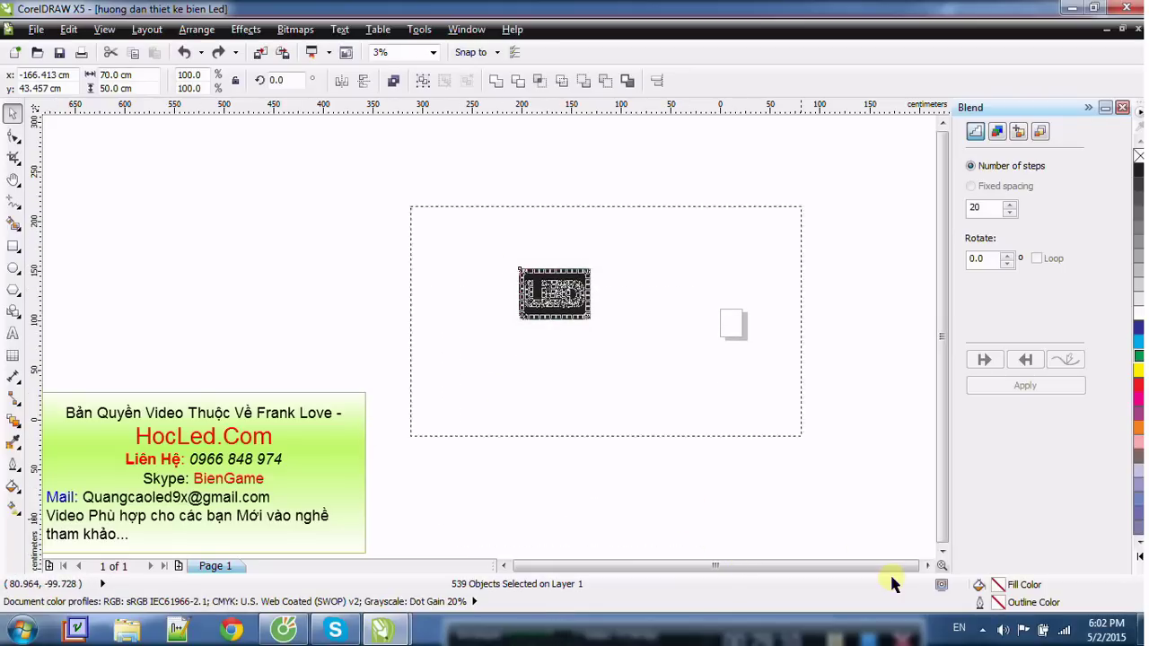
{"action": "left_click", "coordinate": [600, 398]}
{"action": "left_click_drag", "start_coordinate": [390, 203], "coordinate": [690, 431]}
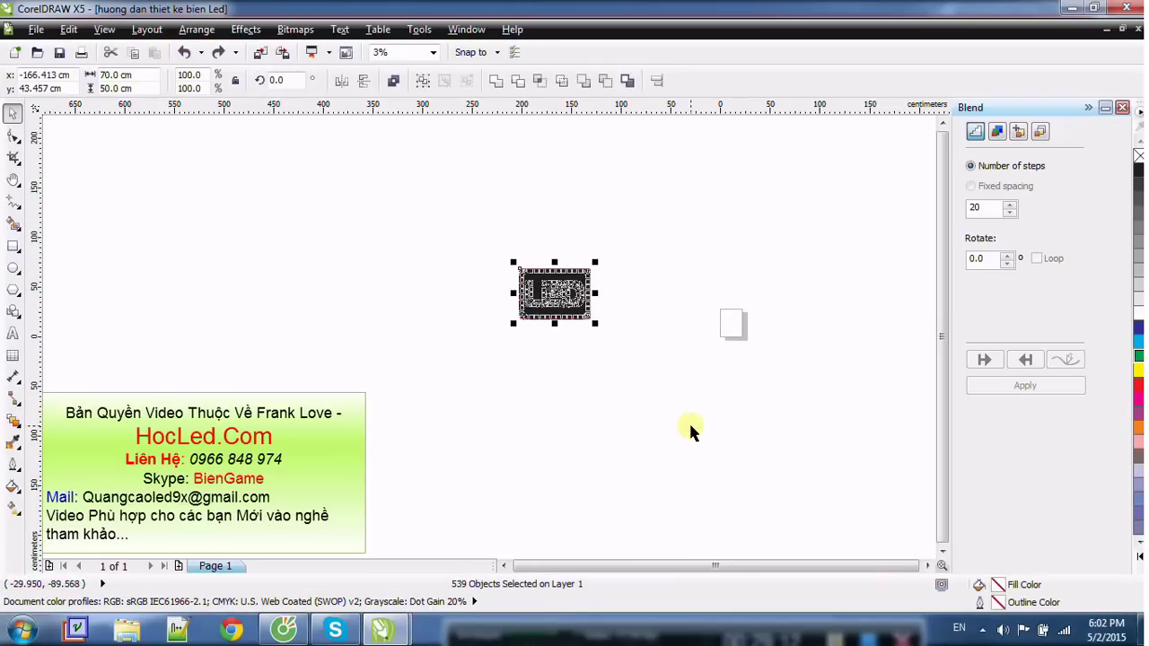
{"action": "left_click_drag", "start_coordinate": [356, 229], "coordinate": [834, 416]}
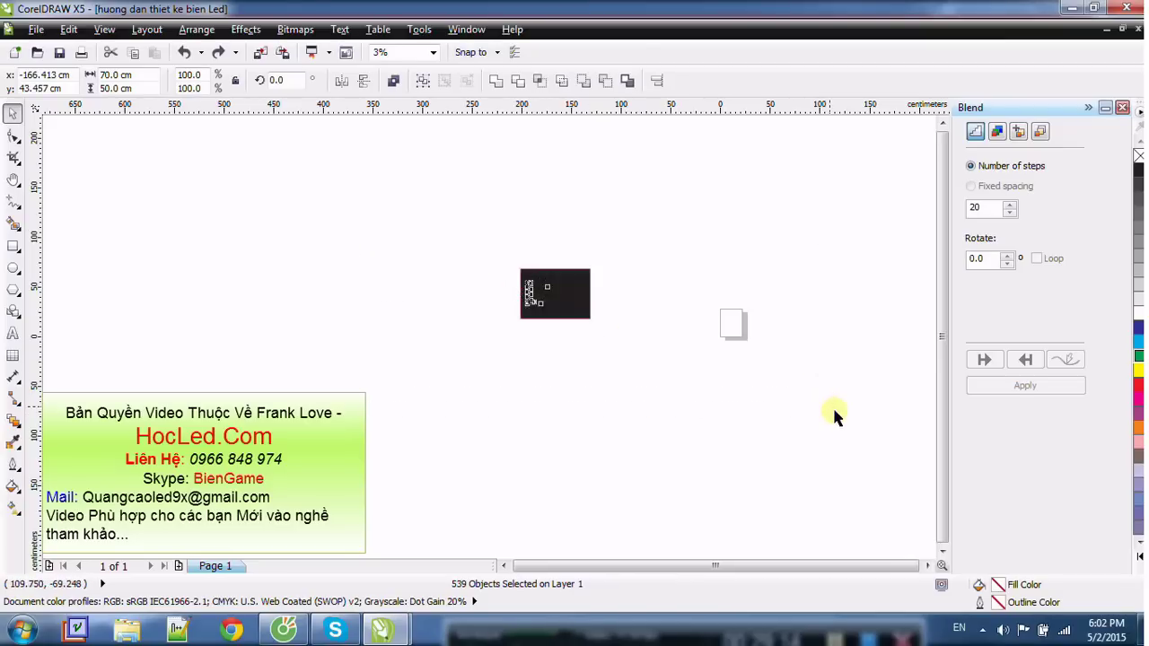
{"action": "left_click", "coordinate": [626, 430]}
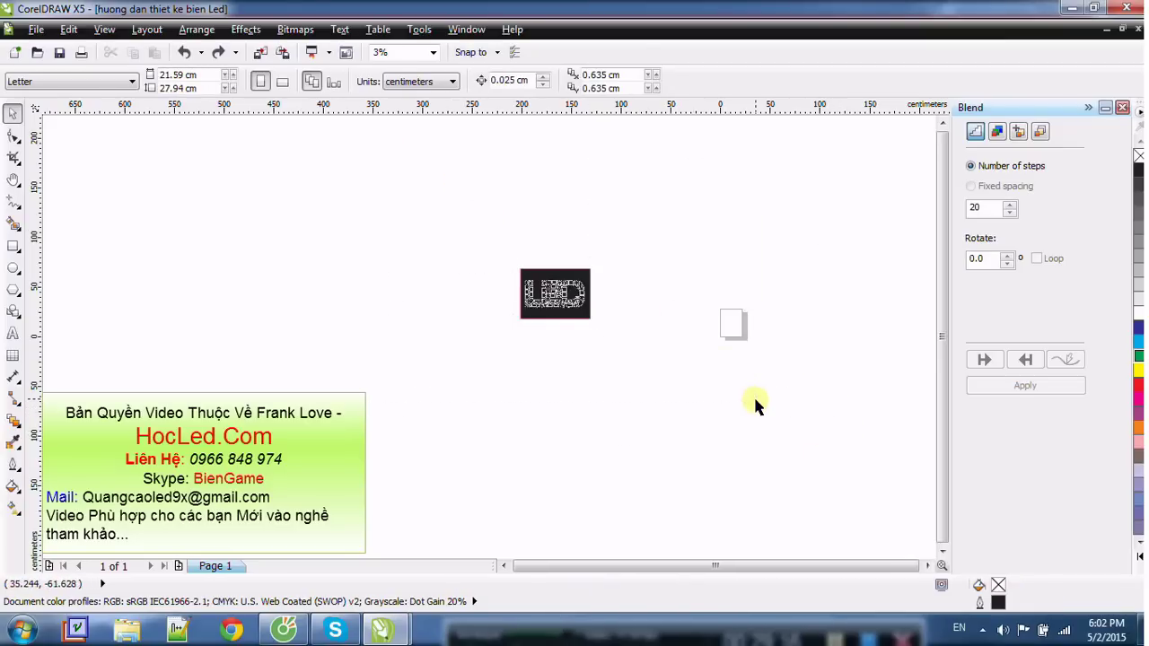
{"action": "key", "text": "ctrl+a"}
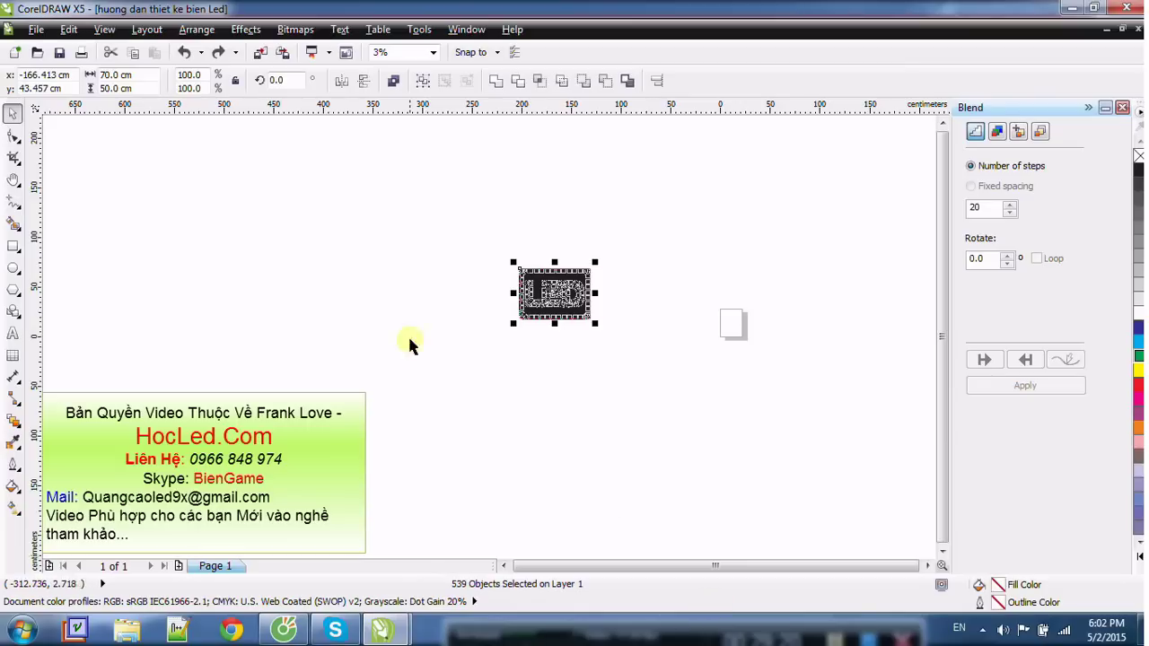
{"action": "left_click", "coordinate": [409, 264]}
{"action": "left_click_drag", "start_coordinate": [436, 210], "coordinate": [694, 392]}
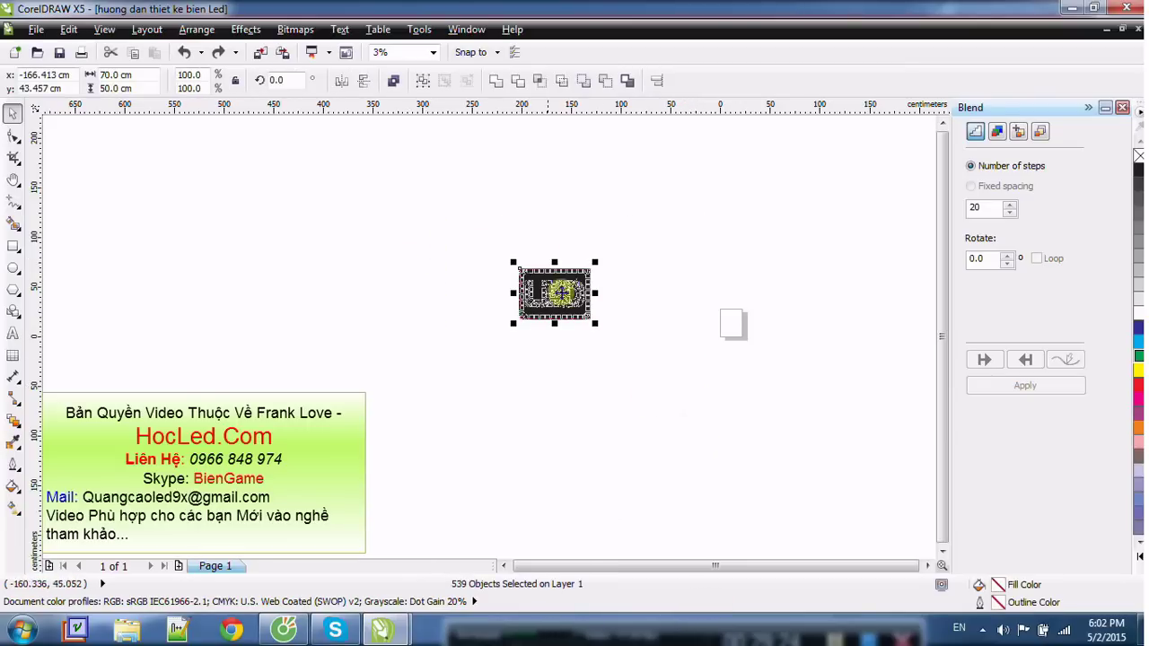
{"action": "left_click_drag", "start_coordinate": [404, 204], "coordinate": [834, 559]}
{"action": "scroll", "coordinate": [808, 520], "scroll_direction": "down", "scroll_amount": 1}
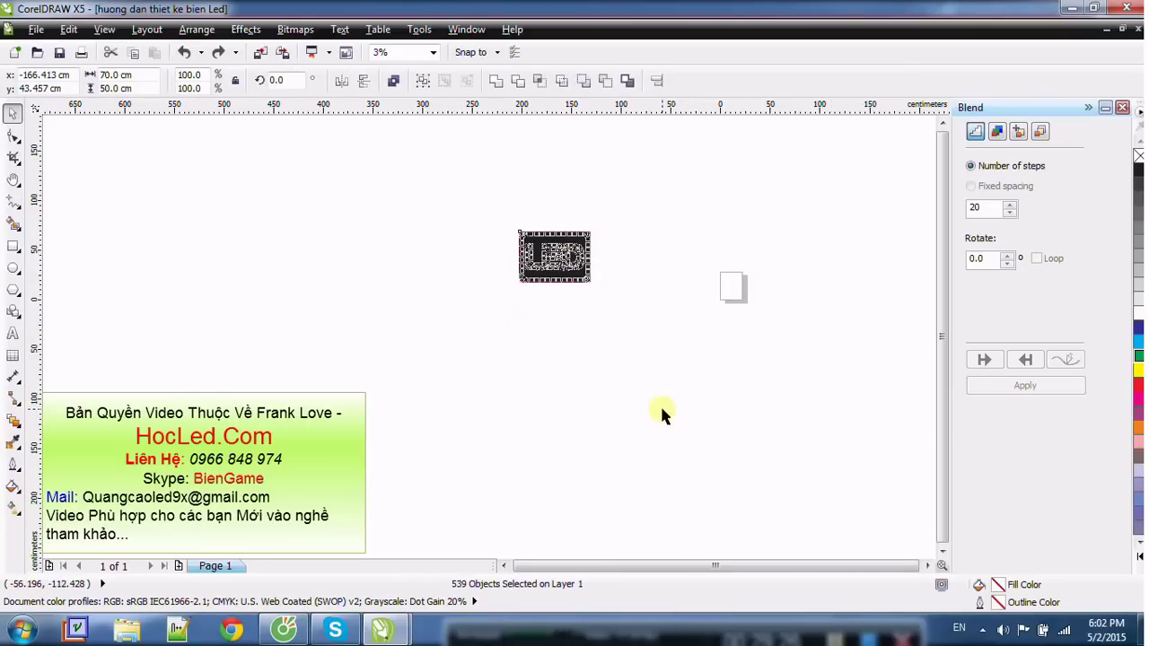
{"action": "left_click", "coordinate": [353, 206]}
{"action": "left_click_drag", "start_coordinate": [353, 172], "coordinate": [717, 332]}
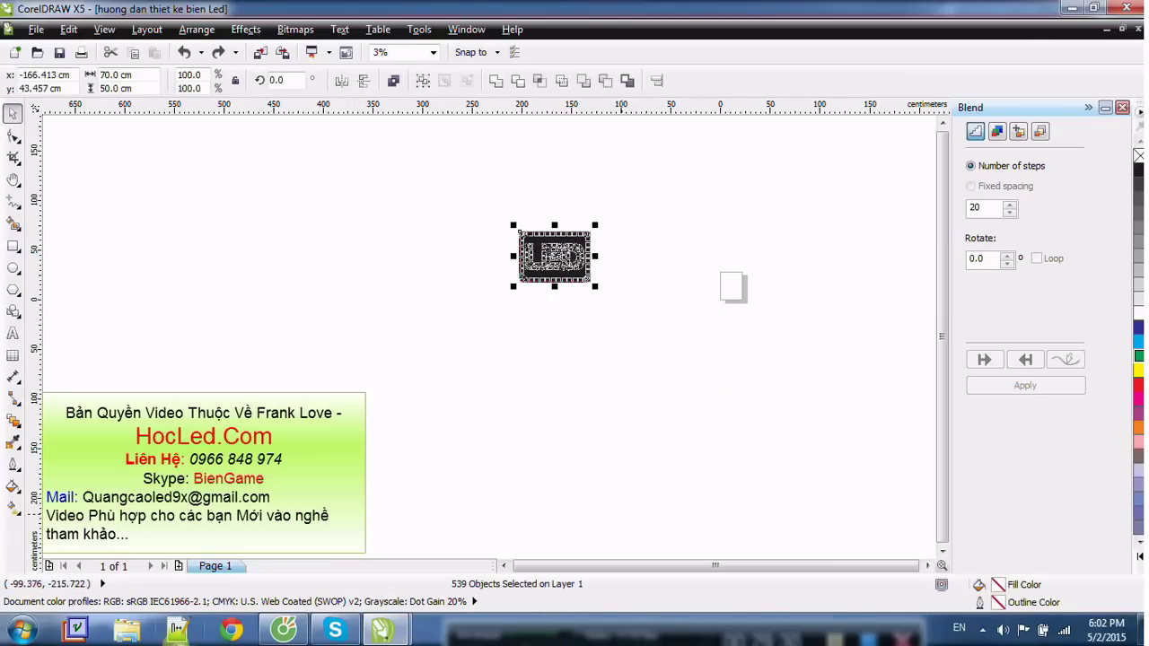
{"action": "left_click", "coordinate": [666, 224]}
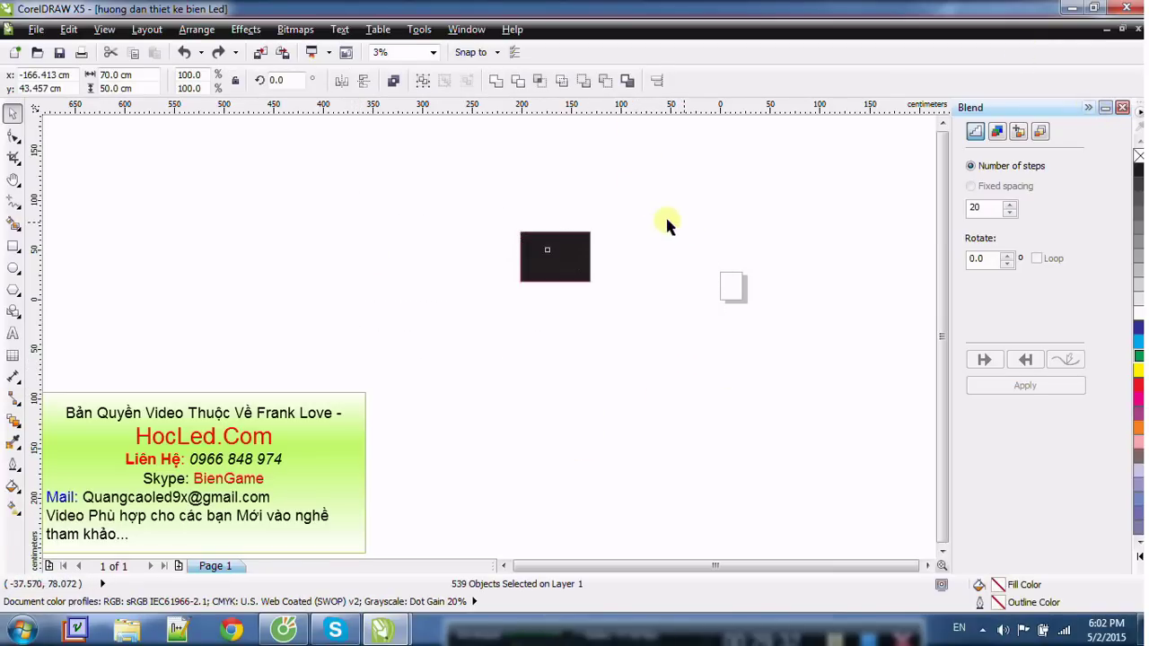
{"action": "left_click_drag", "start_coordinate": [392, 171], "coordinate": [753, 386]}
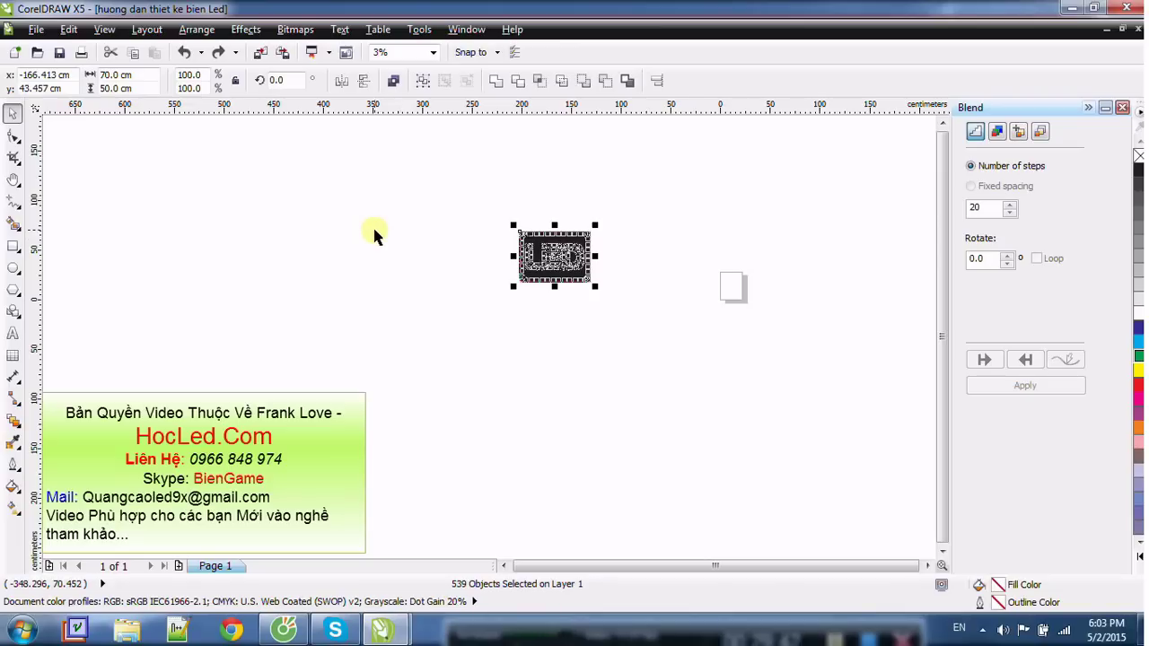
{"action": "left_click", "coordinate": [423, 224]}
{"action": "left_click_drag", "start_coordinate": [409, 190], "coordinate": [782, 402]}
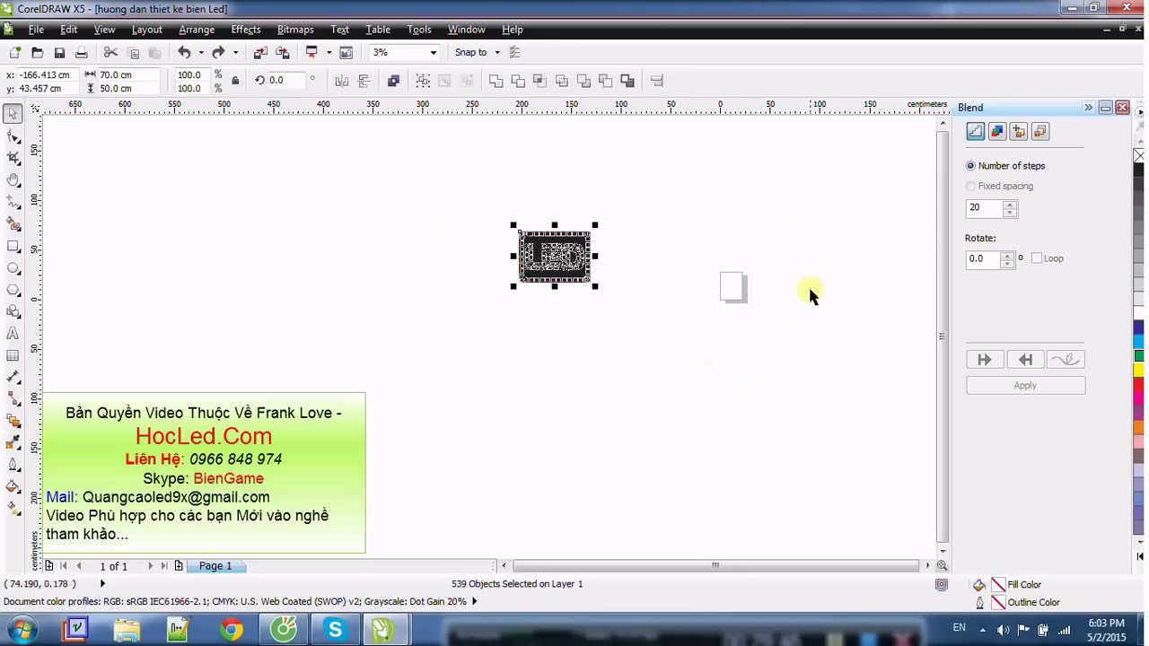
{"action": "left_click_drag", "start_coordinate": [431, 194], "coordinate": [709, 329]}
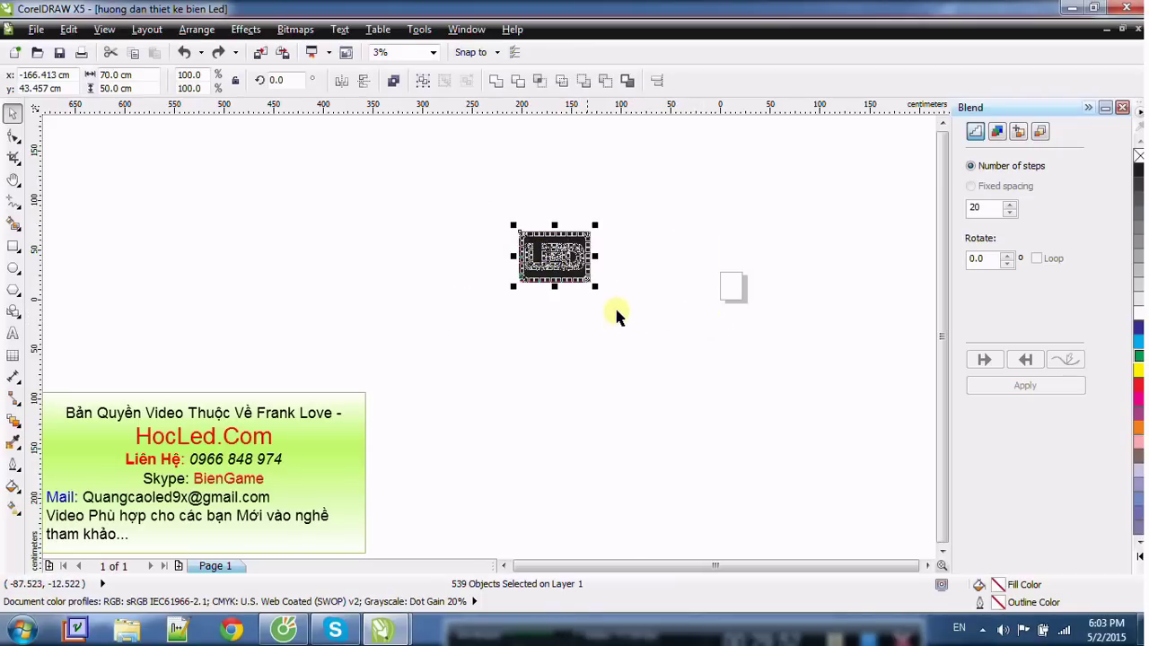
{"action": "left_click", "coordinate": [525, 325]}
{"action": "left_click_drag", "start_coordinate": [425, 180], "coordinate": [690, 360]}
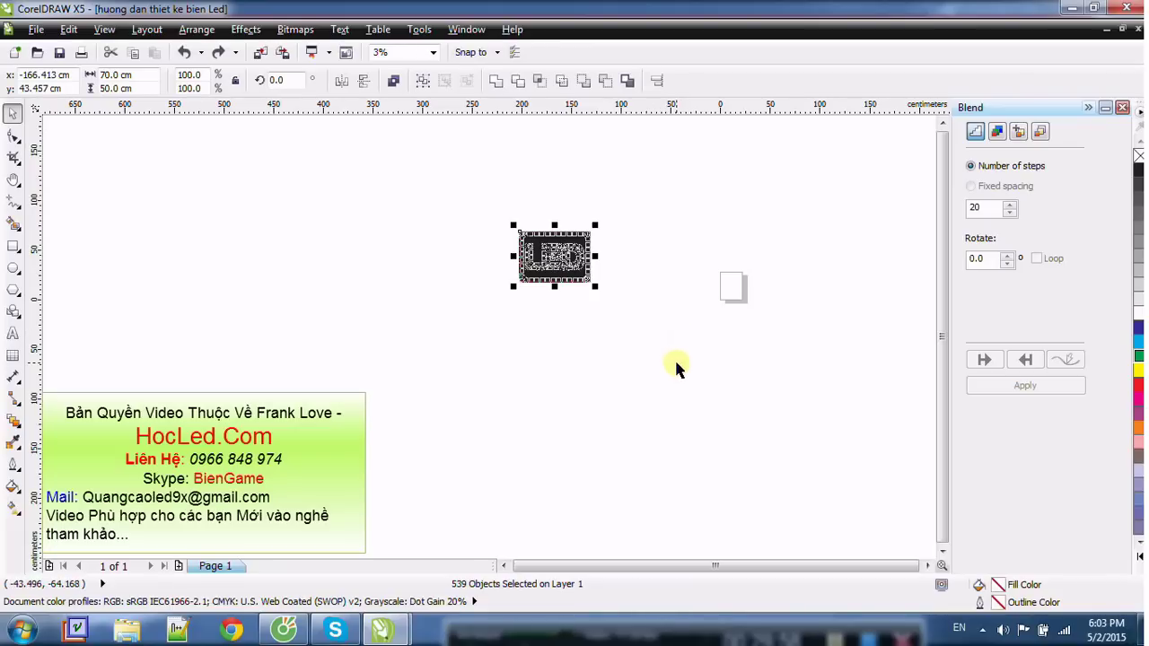
{"action": "left_click", "coordinate": [664, 367]}
{"action": "left_click_drag", "start_coordinate": [482, 195], "coordinate": [682, 386]}
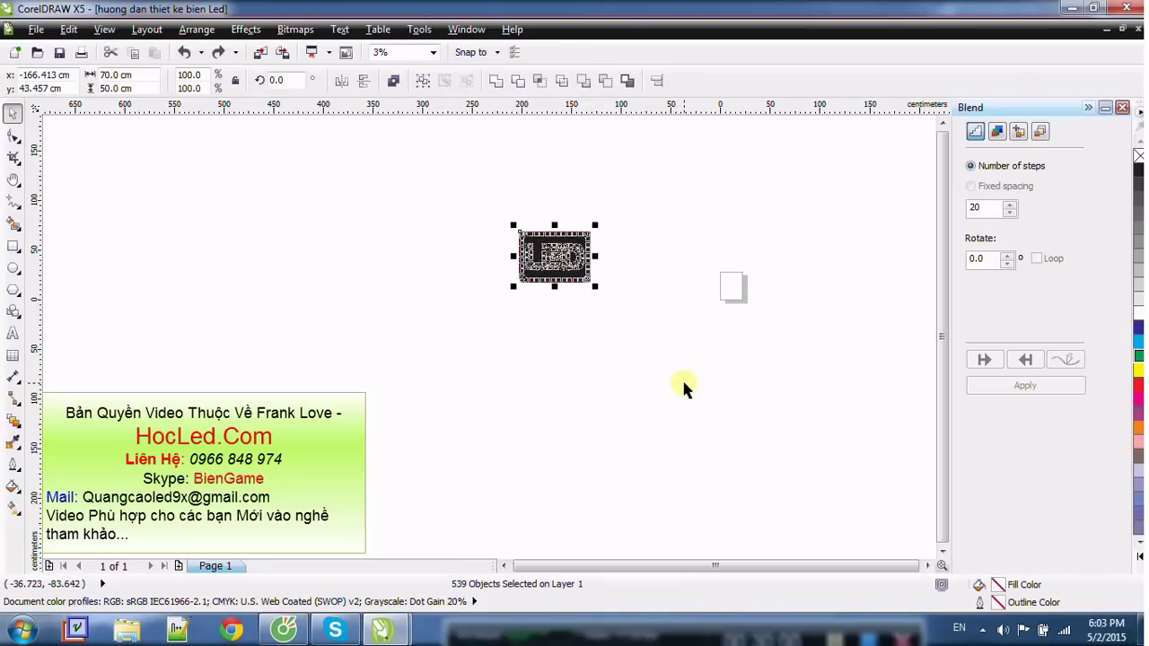
{"action": "scroll", "coordinate": [539, 306], "scroll_direction": "up", "scroll_amount": 1}
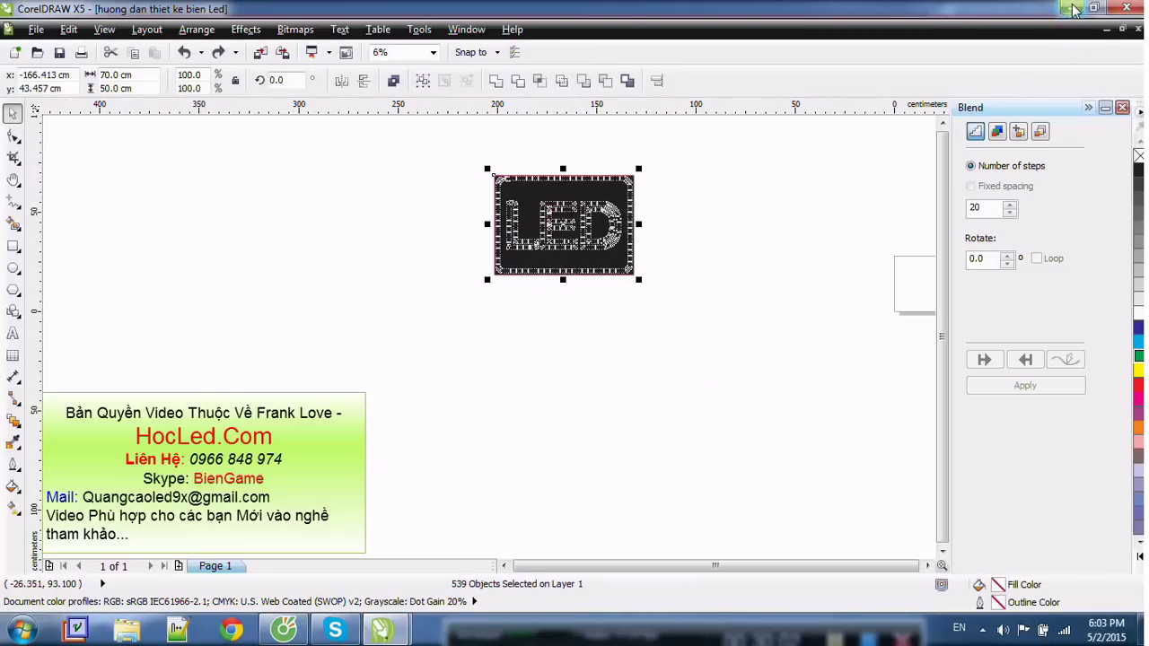
{"action": "left_click", "coordinate": [1071, 7]}
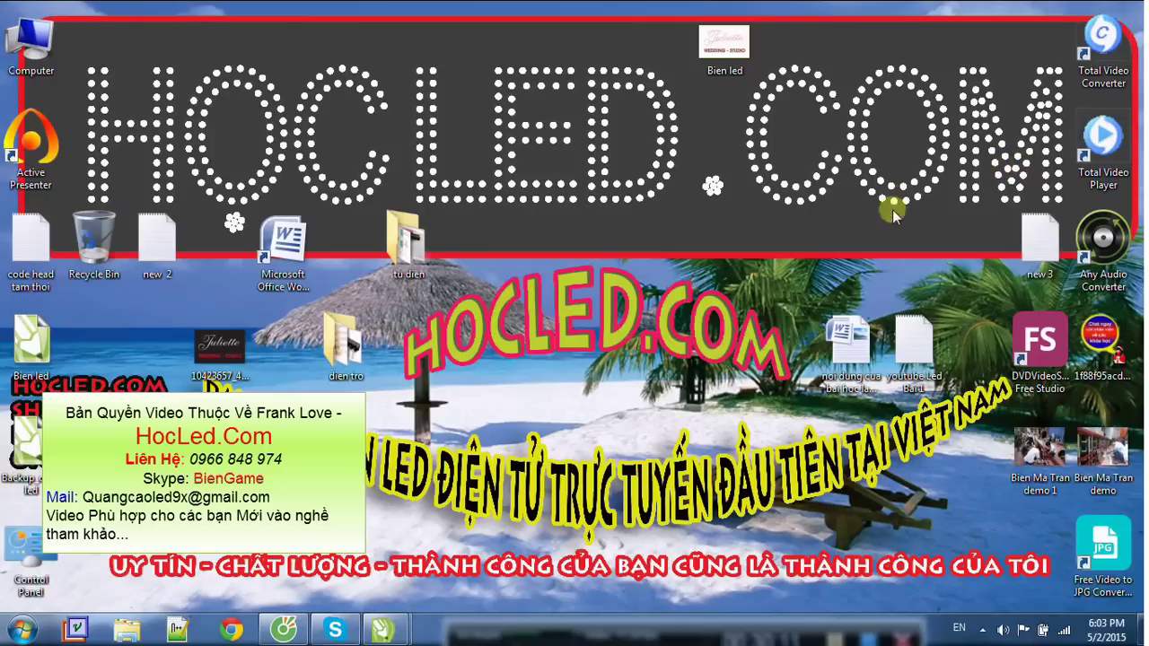
{"action": "mouse_move", "coordinate": [386, 629]}
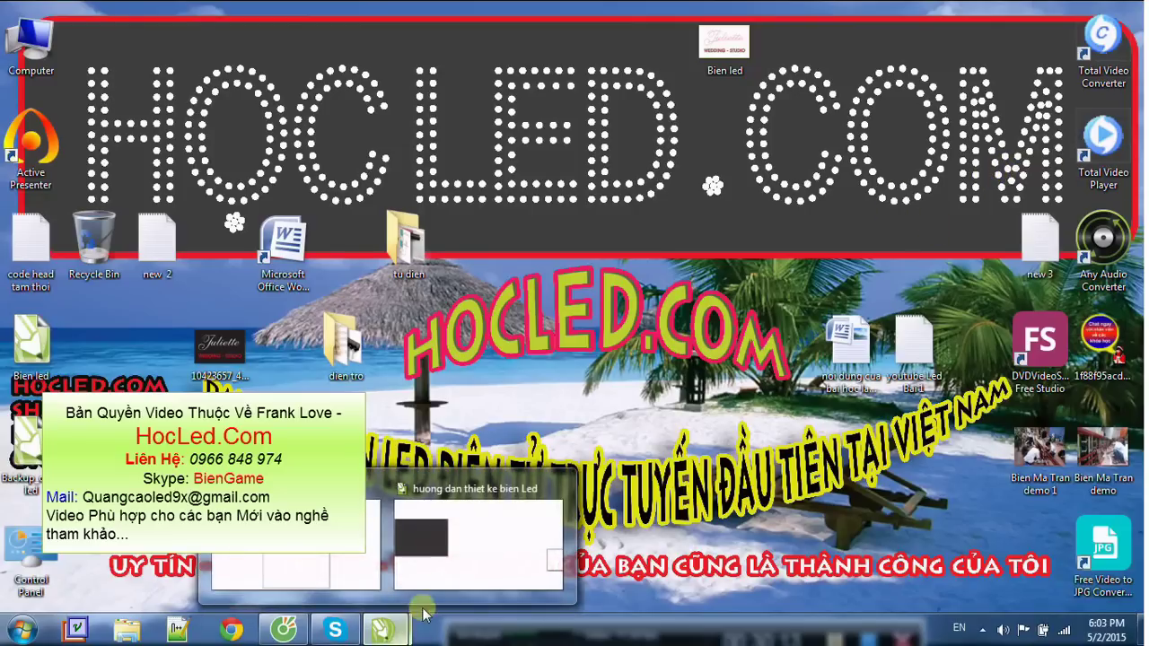
{"action": "left_click", "coordinate": [297, 547]}
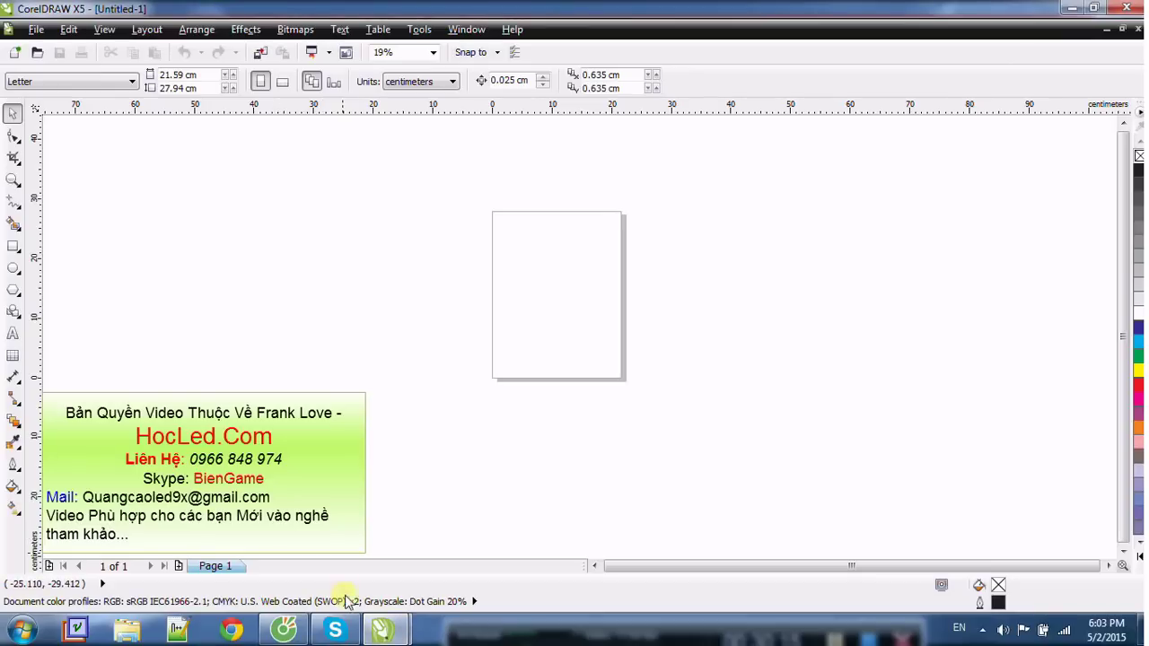
{"action": "left_click", "coordinate": [450, 386]}
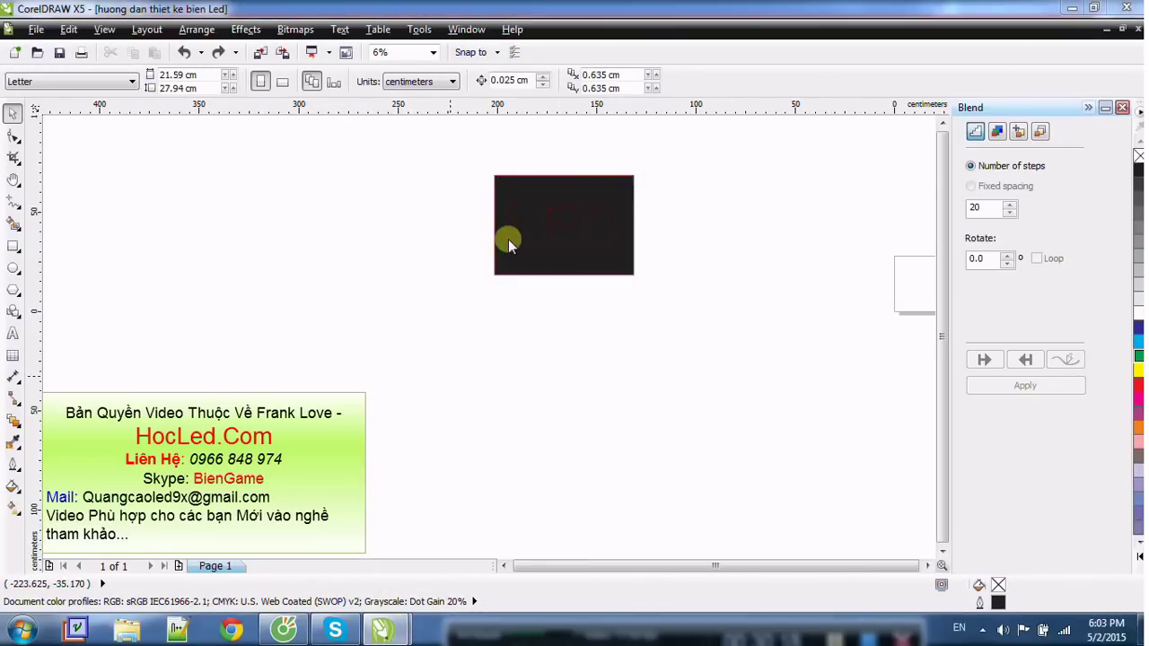
Step: Save the drawing to the Desktop as a CDR file named "huong dan thiet ke bien Led"
{"action": "key", "text": "ctrl+s"}
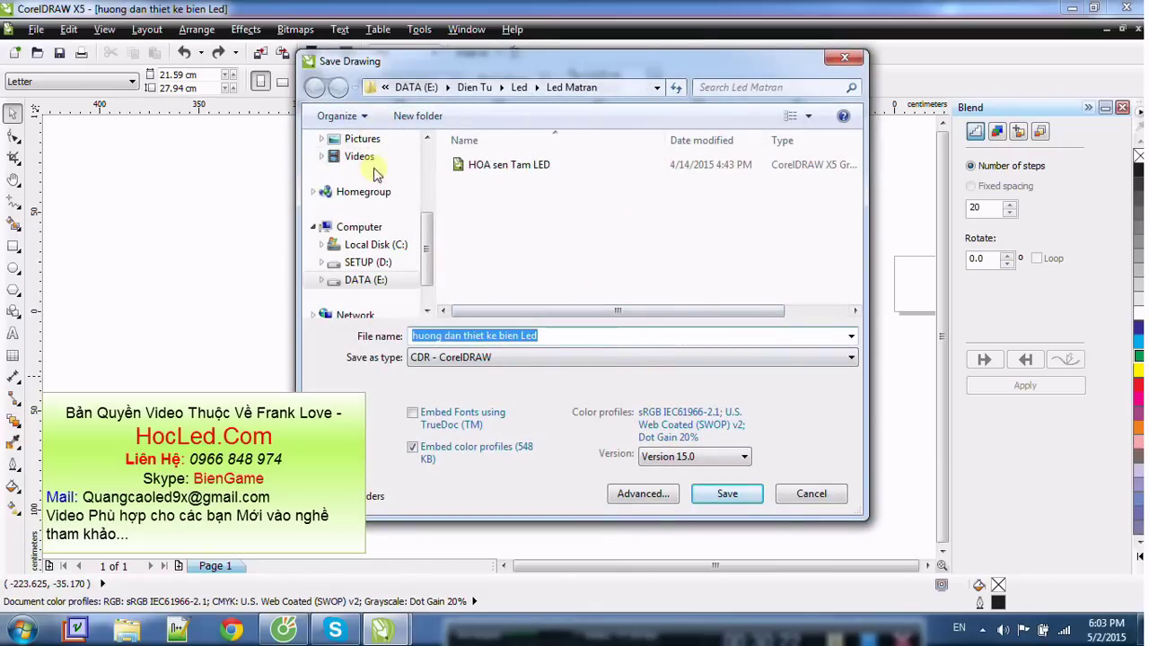
{"action": "scroll", "coordinate": [360, 180], "scroll_direction": "up", "scroll_amount": 3}
{"action": "left_click", "coordinate": [362, 164]}
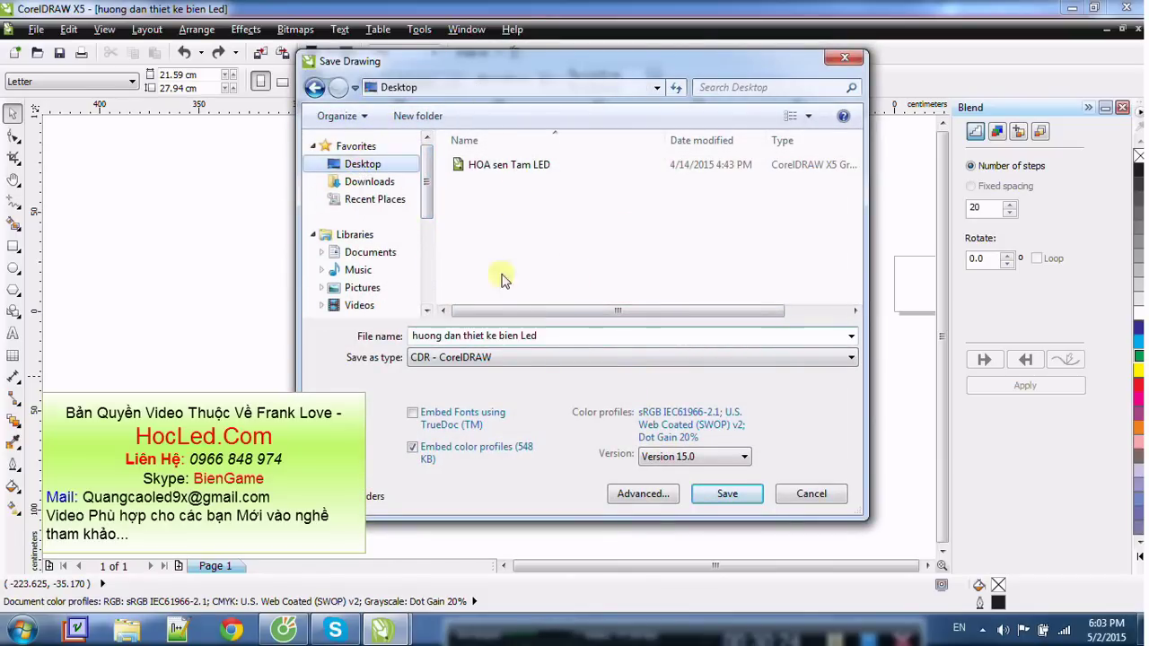
{"action": "left_click", "coordinate": [723, 495]}
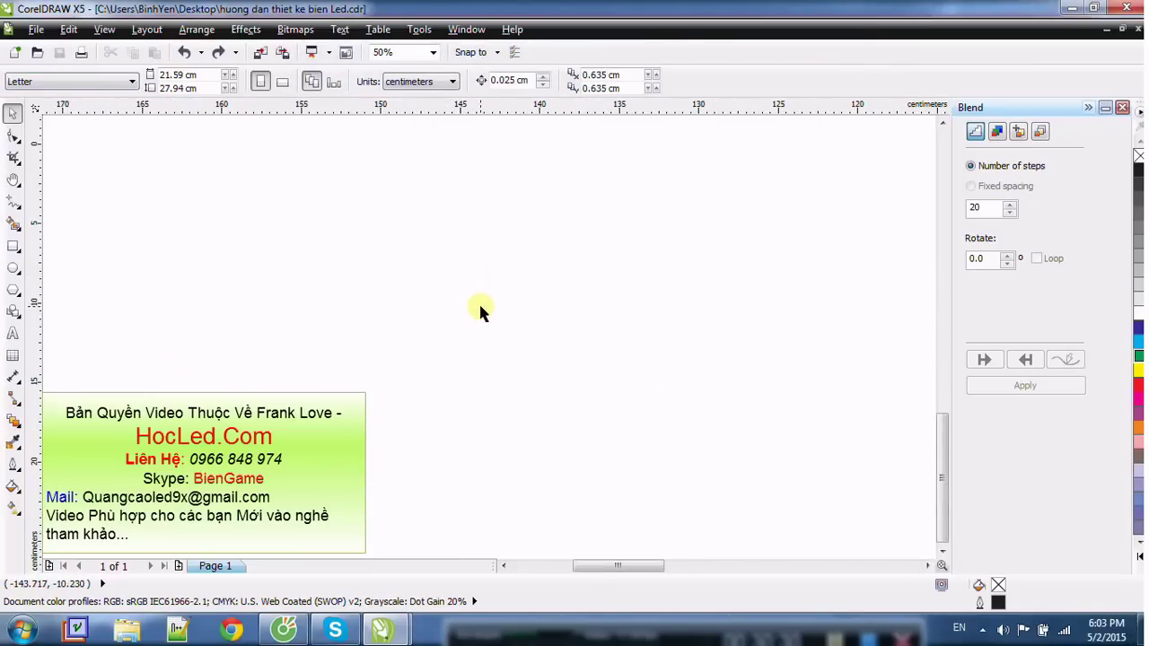
Step: Examine the LED lettering and green border up close and select all LED circles on the black panel without selecting the panel
{"action": "key", "text": "F4"}
{"action": "scroll", "coordinate": [306, 255], "scroll_direction": "up", "scroll_amount": 2}
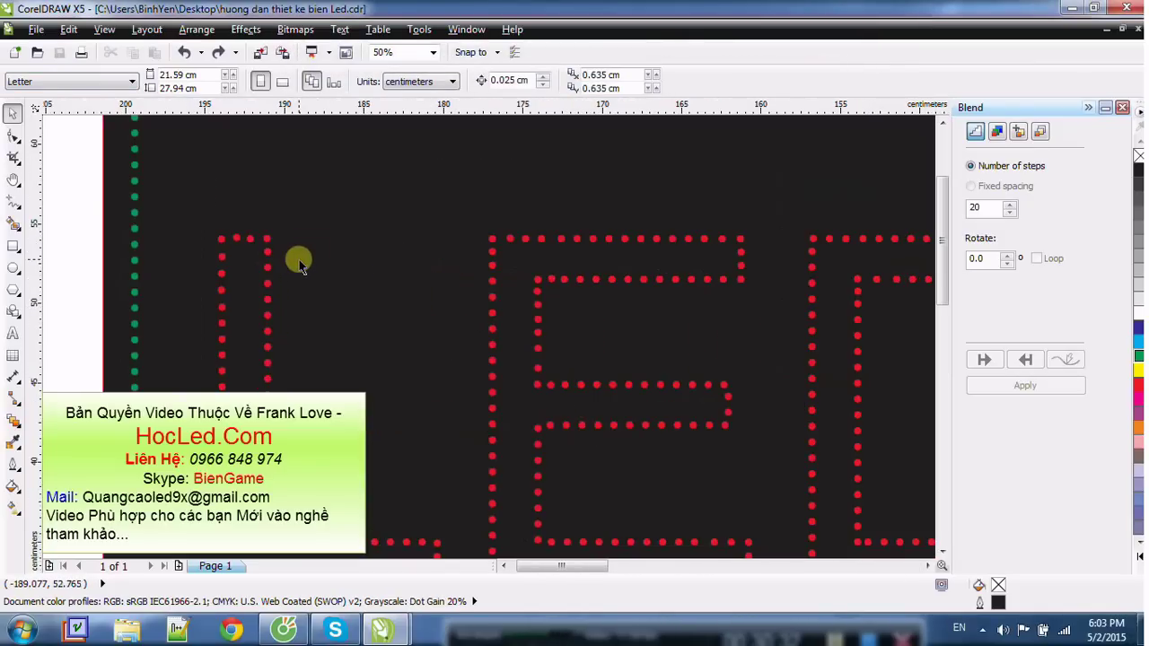
{"action": "scroll", "coordinate": [299, 260], "scroll_direction": "down", "scroll_amount": 2}
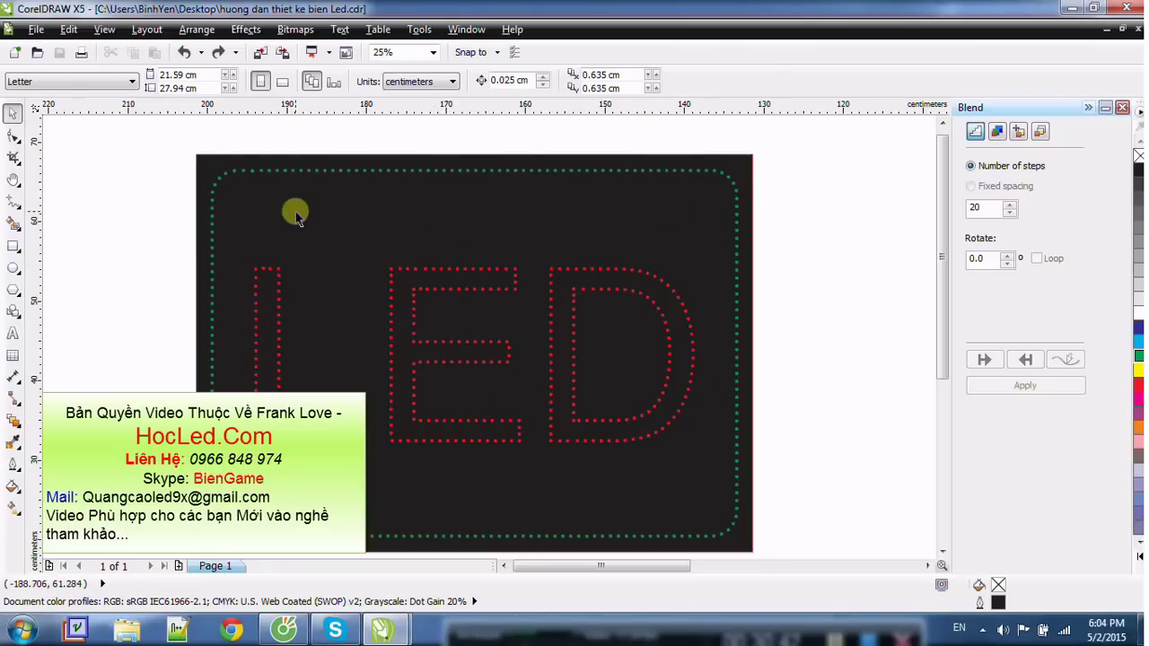
{"action": "left_click_drag", "start_coordinate": [93, 135], "coordinate": [756, 436]}
{"action": "left_click", "coordinate": [787, 413]}
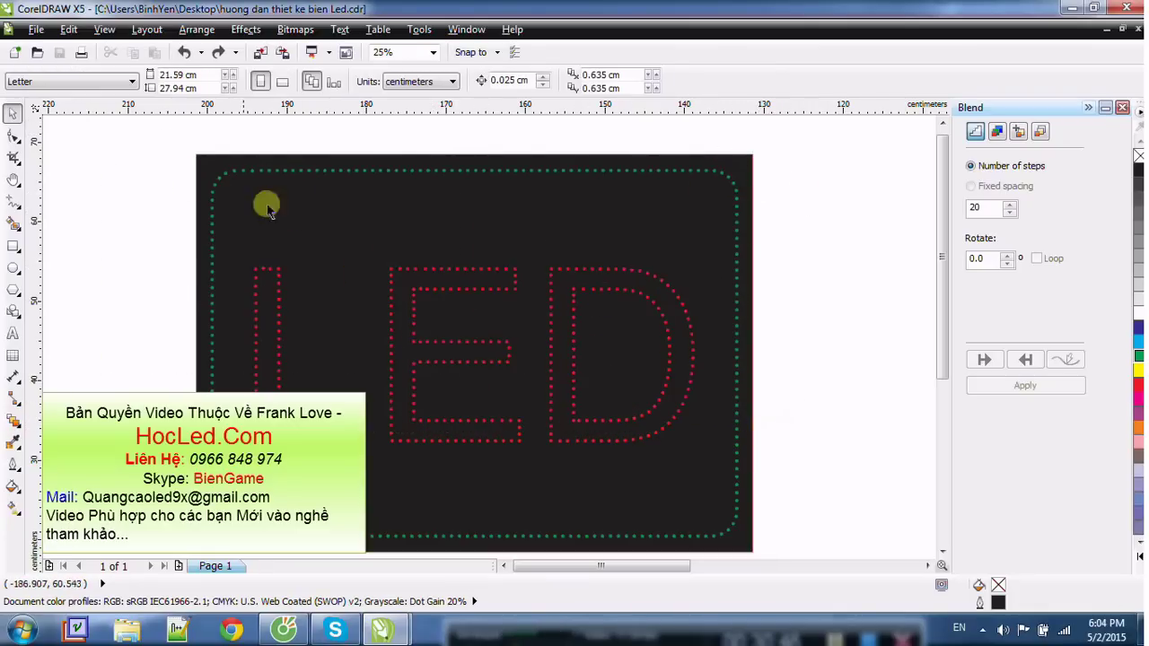
{"action": "left_click_drag", "start_coordinate": [157, 164], "coordinate": [773, 534]}
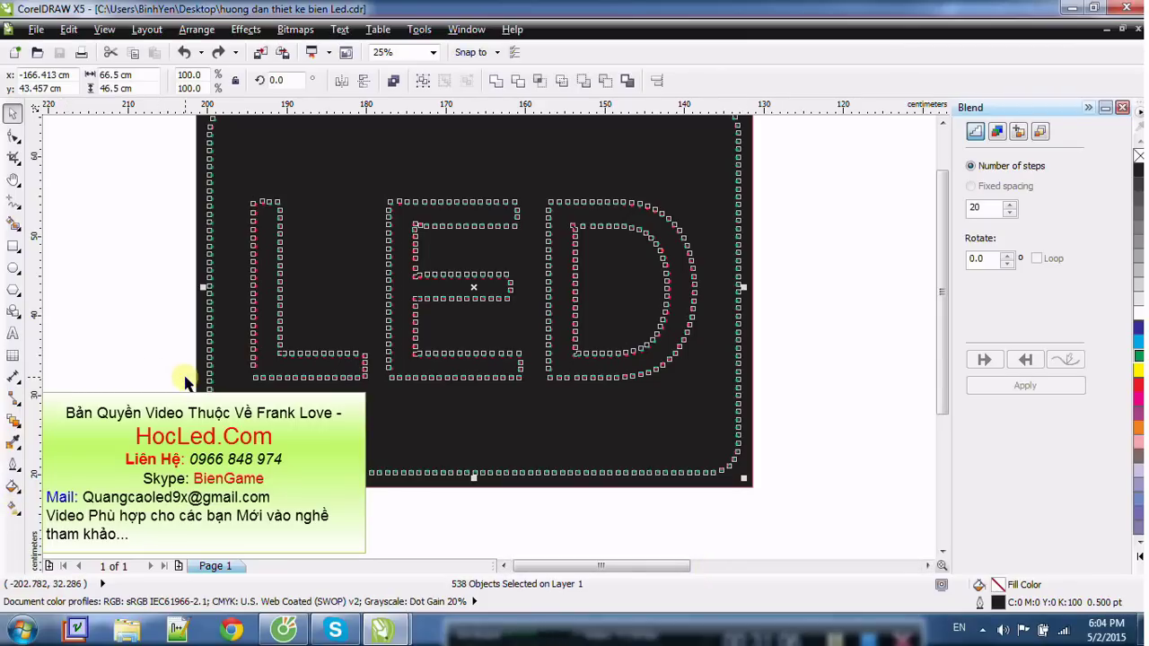
{"action": "left_click", "coordinate": [125, 329]}
Step: Select the LED circles of the lettering and the upper part of the border, and clear the selection
{"action": "scroll", "coordinate": [124, 334], "scroll_direction": "down", "scroll_amount": 3}
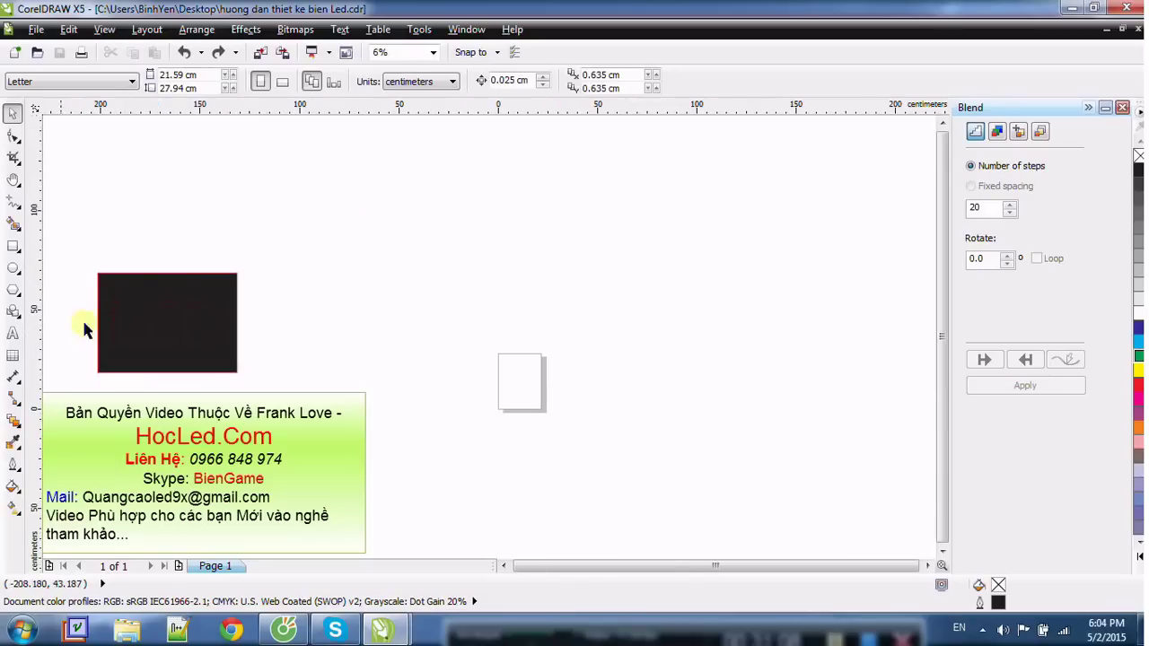
{"action": "scroll", "coordinate": [84, 329], "scroll_direction": "up", "scroll_amount": 1}
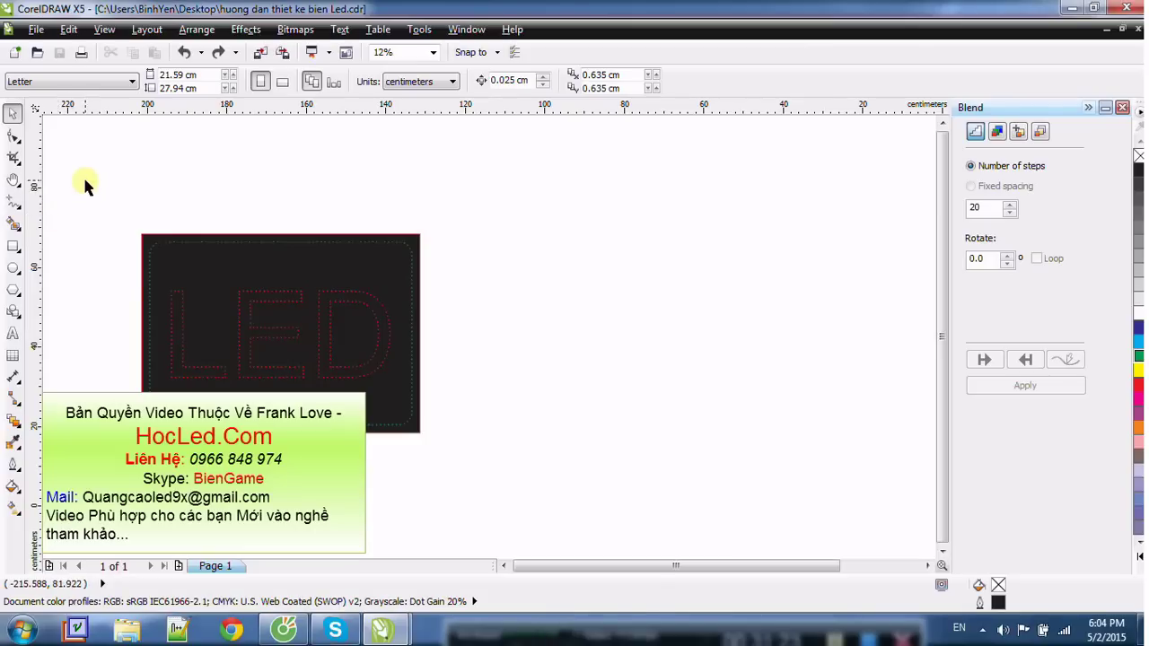
{"action": "left_click_drag", "start_coordinate": [85, 184], "coordinate": [422, 419]}
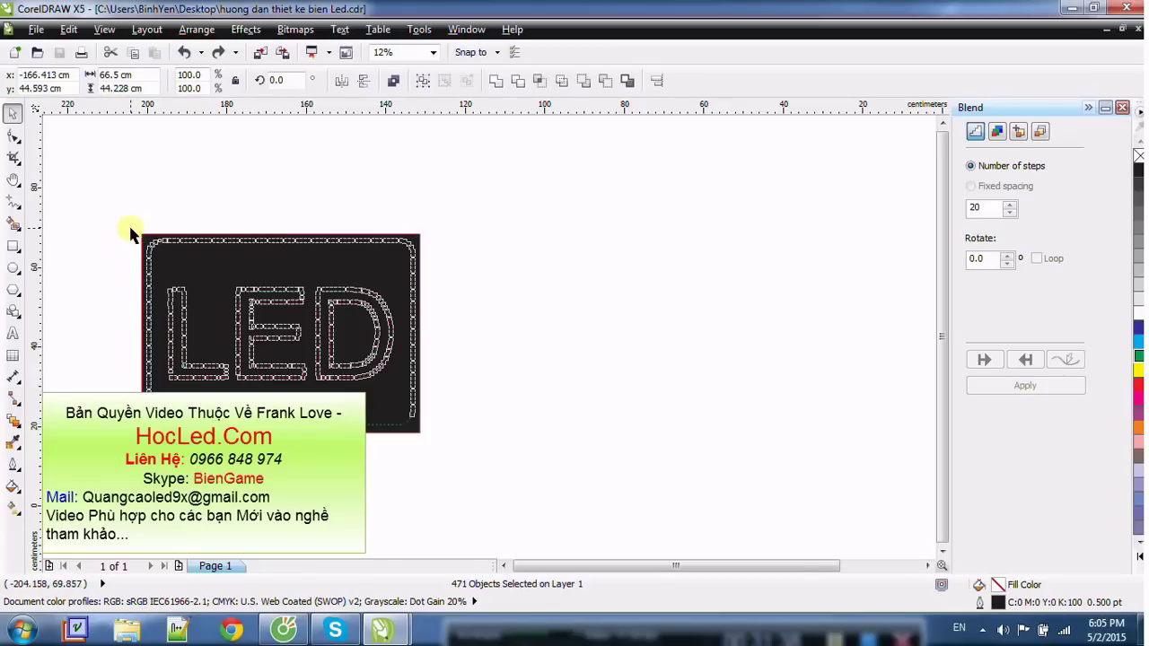
{"action": "left_click_drag", "start_coordinate": [78, 166], "coordinate": [498, 375]}
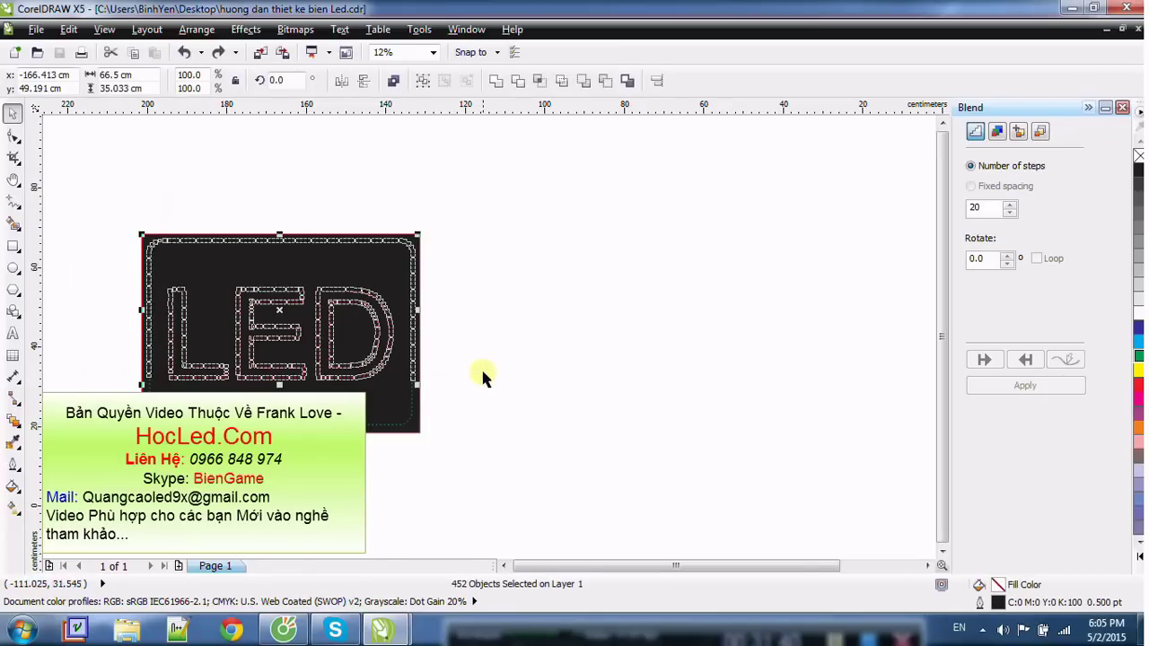
{"action": "key", "text": "Escape"}
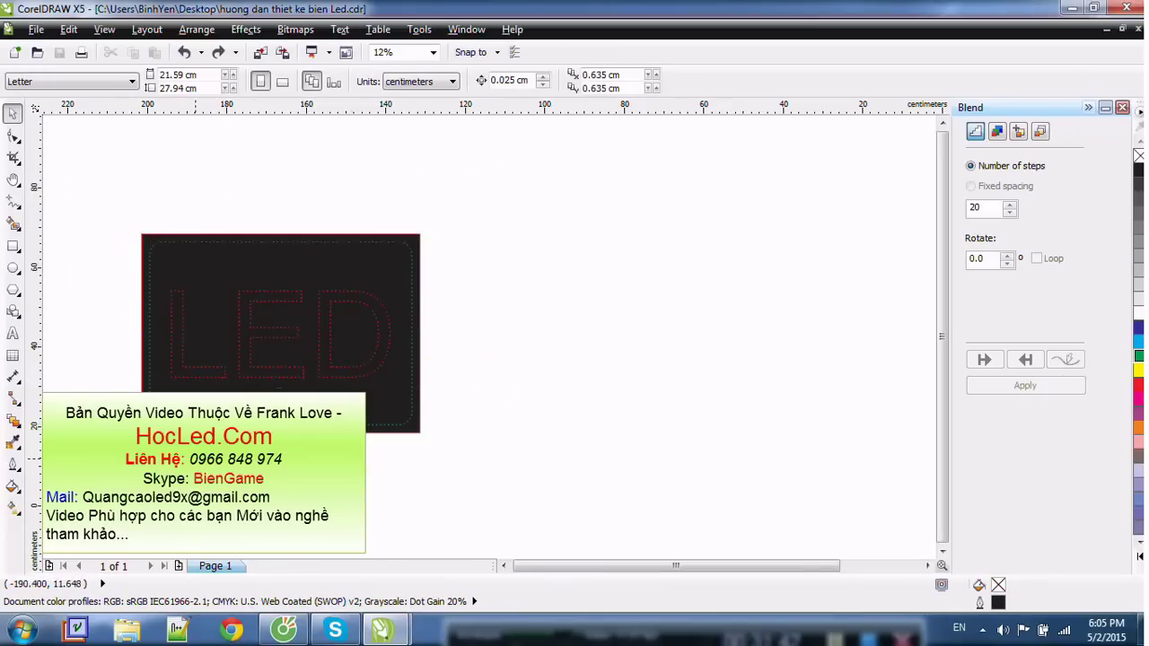
Step: Select the LED circles of the panel's bottom, right and top border sections one after another, and leave nothing selected
{"action": "left_click_drag", "start_coordinate": [126, 482], "coordinate": [476, 390]}
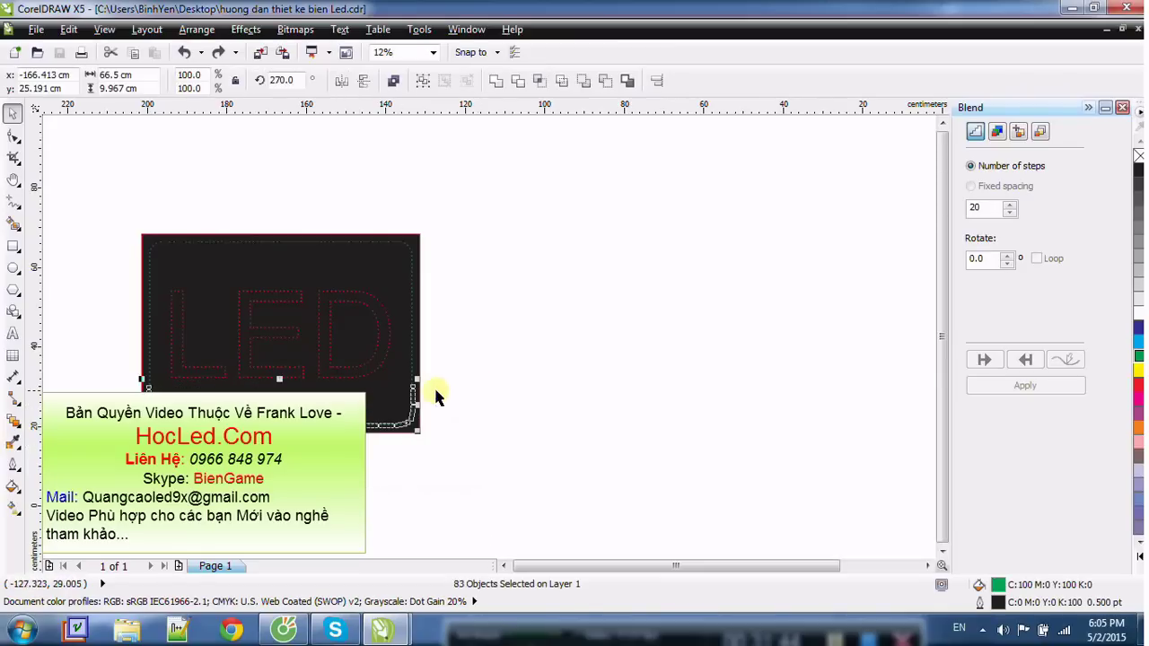
{"action": "left_click_drag", "start_coordinate": [120, 194], "coordinate": [424, 282]}
{"action": "left_click", "coordinate": [428, 274]}
{"action": "left_click_drag", "start_coordinate": [376, 192], "coordinate": [508, 482]}
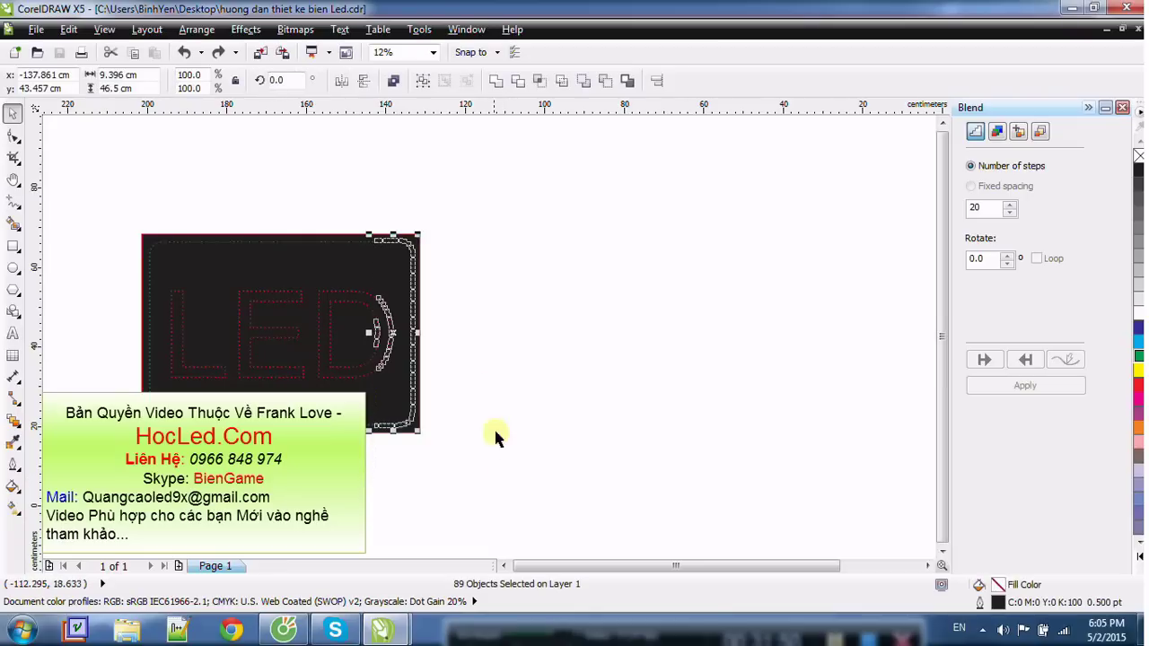
{"action": "left_click", "coordinate": [449, 249]}
{"action": "left_click_drag", "start_coordinate": [438, 198], "coordinate": [407, 514]}
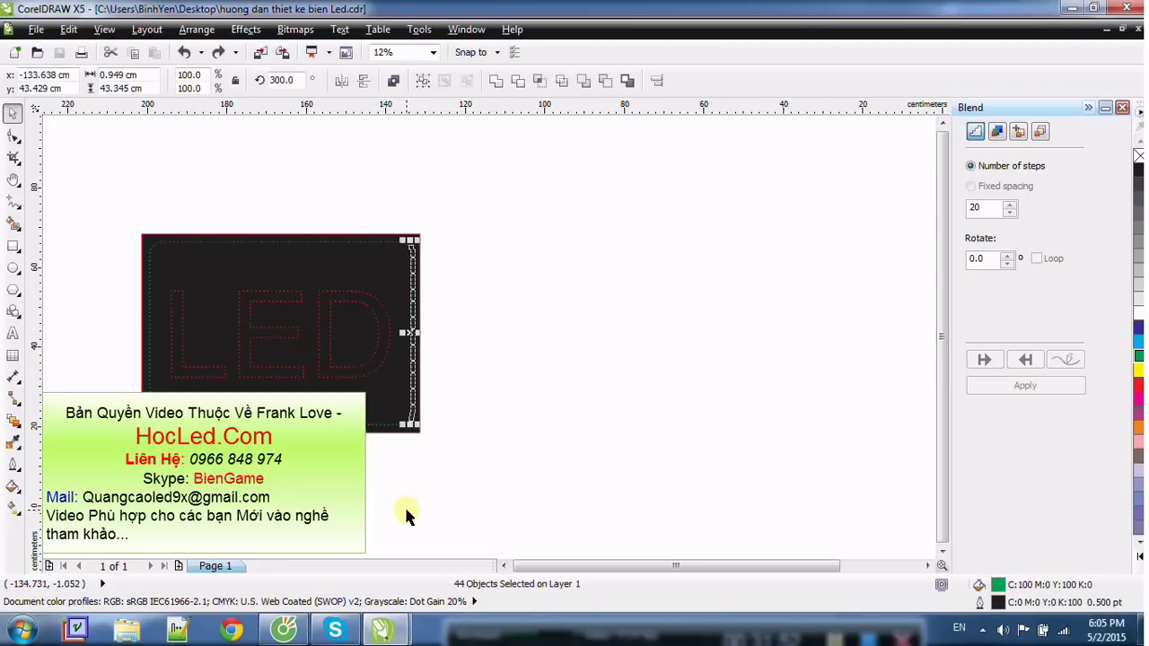
{"action": "left_click_drag", "start_coordinate": [442, 226], "coordinate": [393, 476]}
{"action": "left_click", "coordinate": [490, 447]}
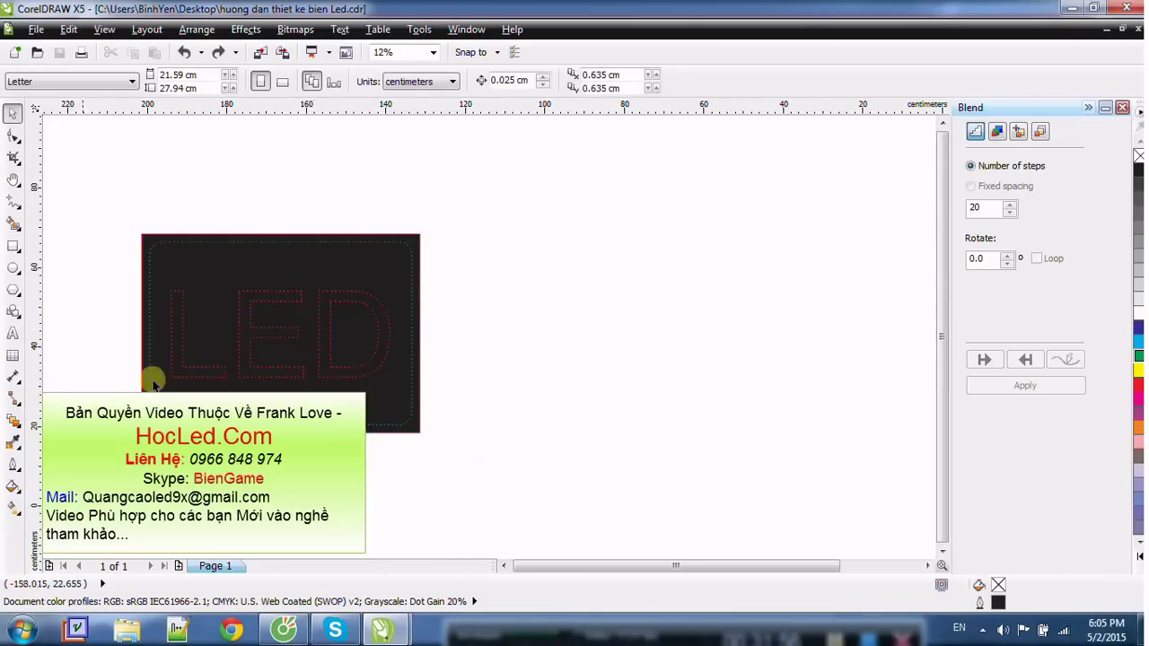
{"action": "left_click_drag", "start_coordinate": [88, 186], "coordinate": [610, 274]}
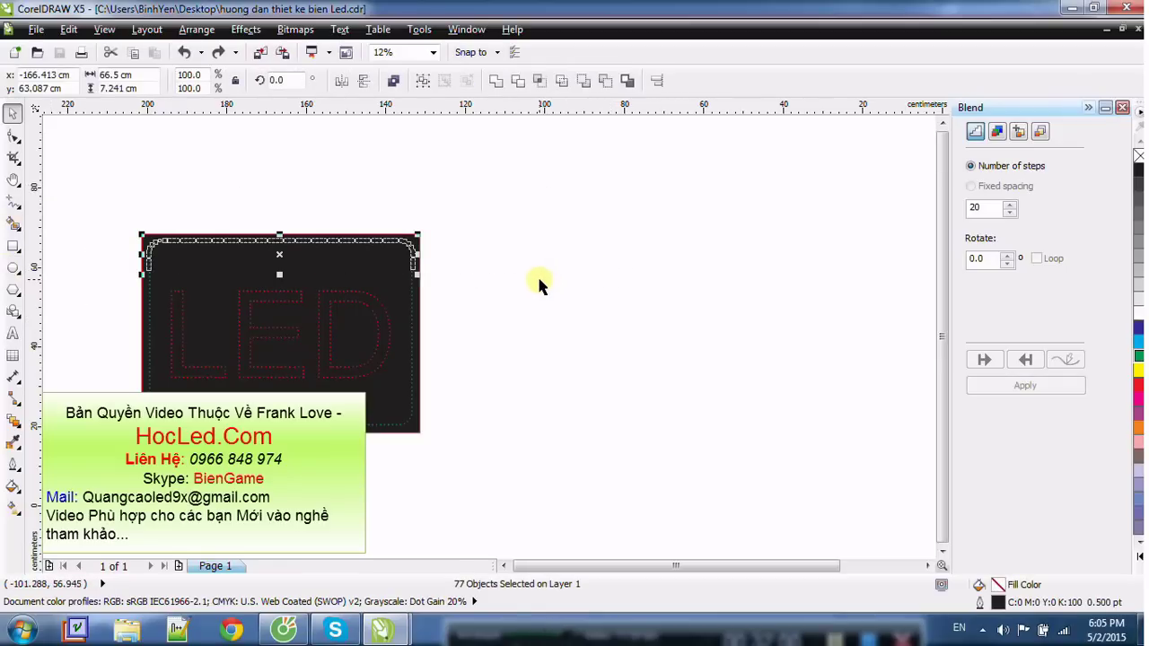
{"action": "left_click", "coordinate": [518, 299]}
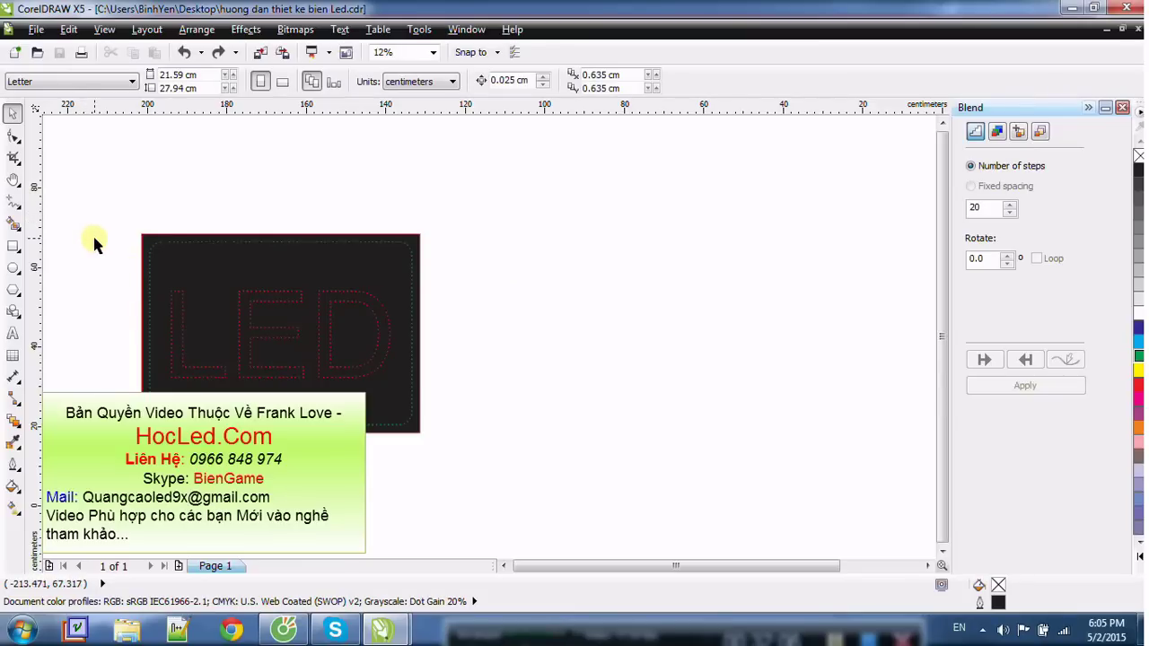
Step: Add the artistic text "pic" to the right of the black panel and enlarge it to about 46.6 x 33.6 cm
{"action": "left_click", "coordinate": [11, 334]}
{"action": "left_click", "coordinate": [503, 293]}
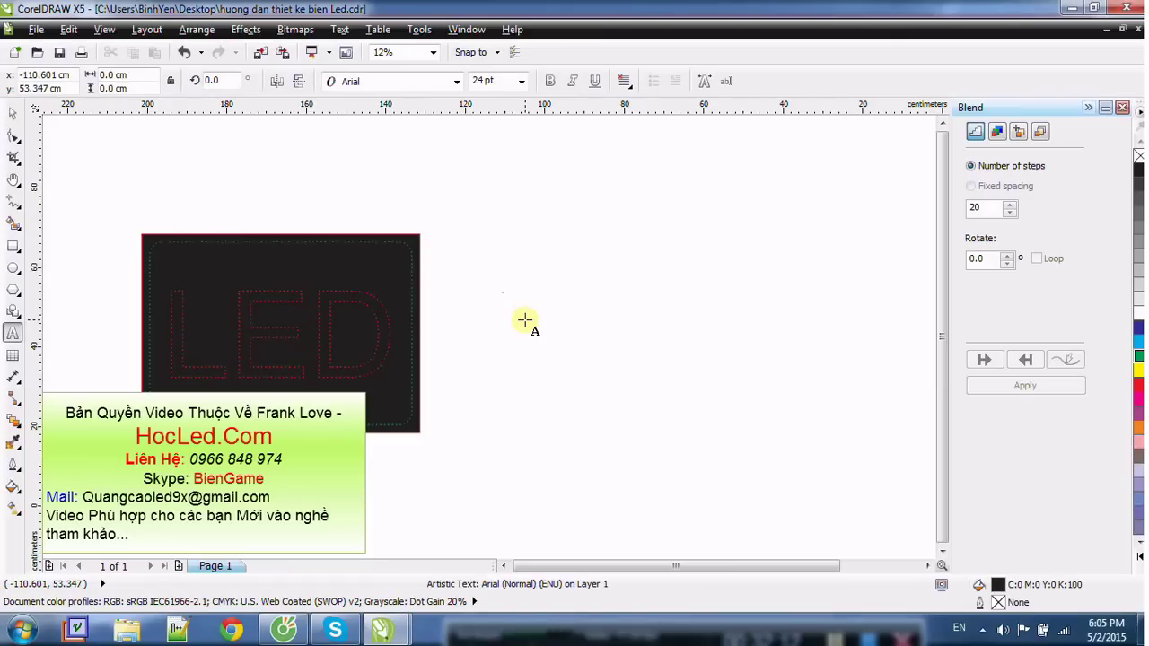
{"action": "type", "text": "pic"}
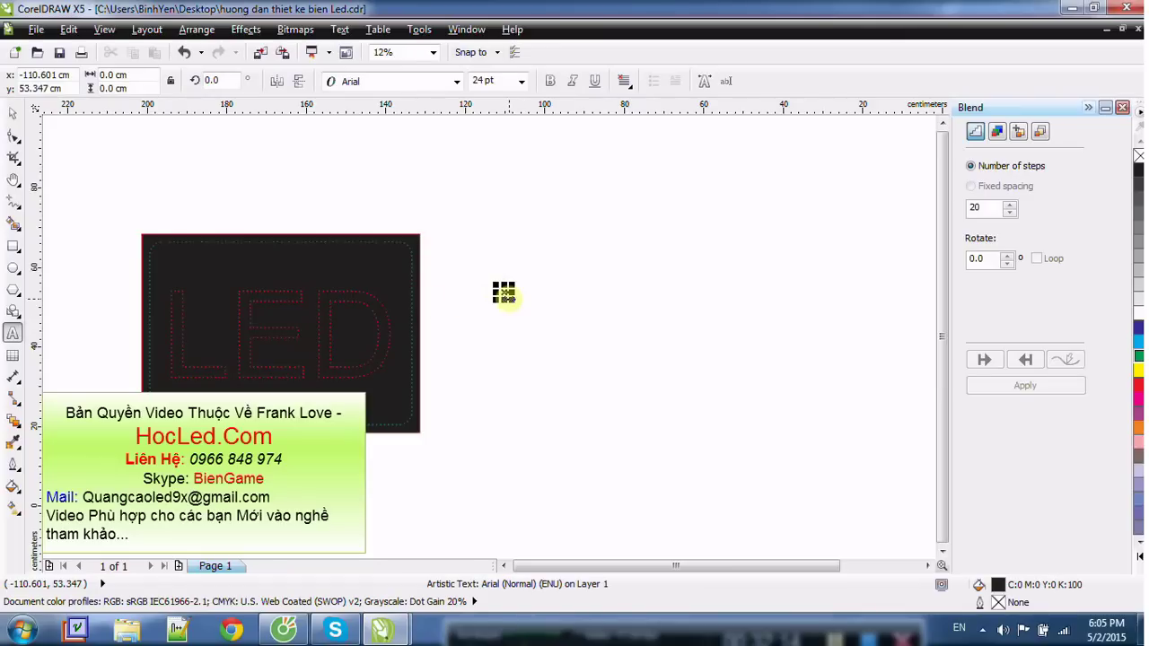
{"action": "left_click_drag", "start_coordinate": [512, 302], "coordinate": [692, 430]}
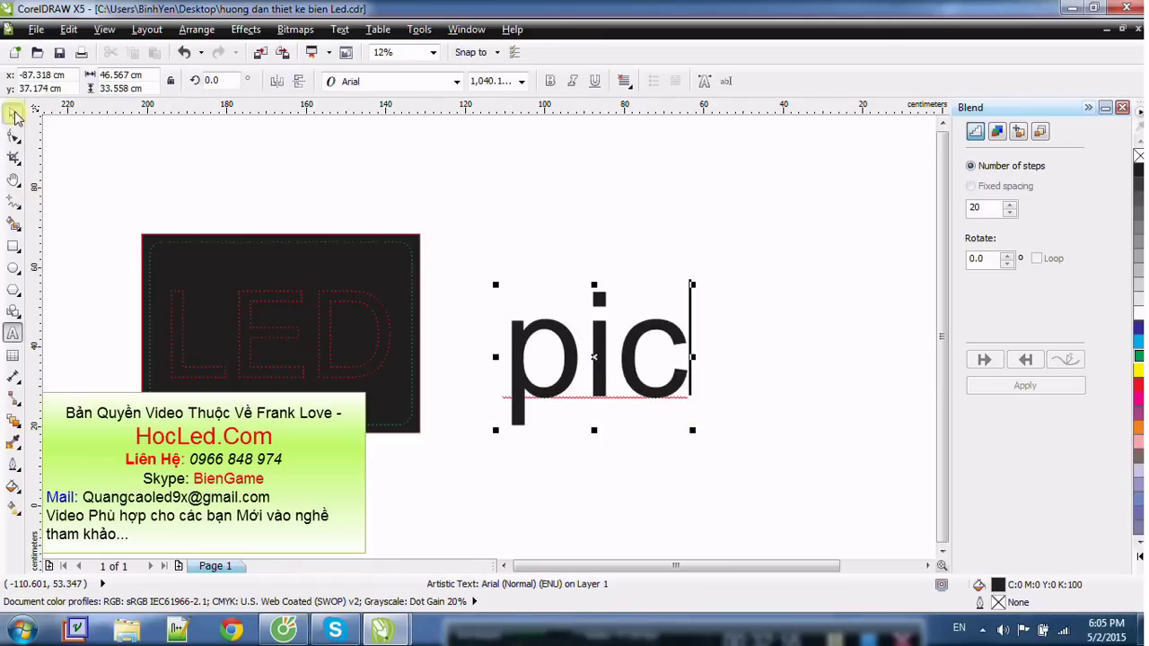
Step: Extend the "pic" text beside the panel to read "pic + *8051"
{"action": "left_click", "coordinate": [728, 339]}
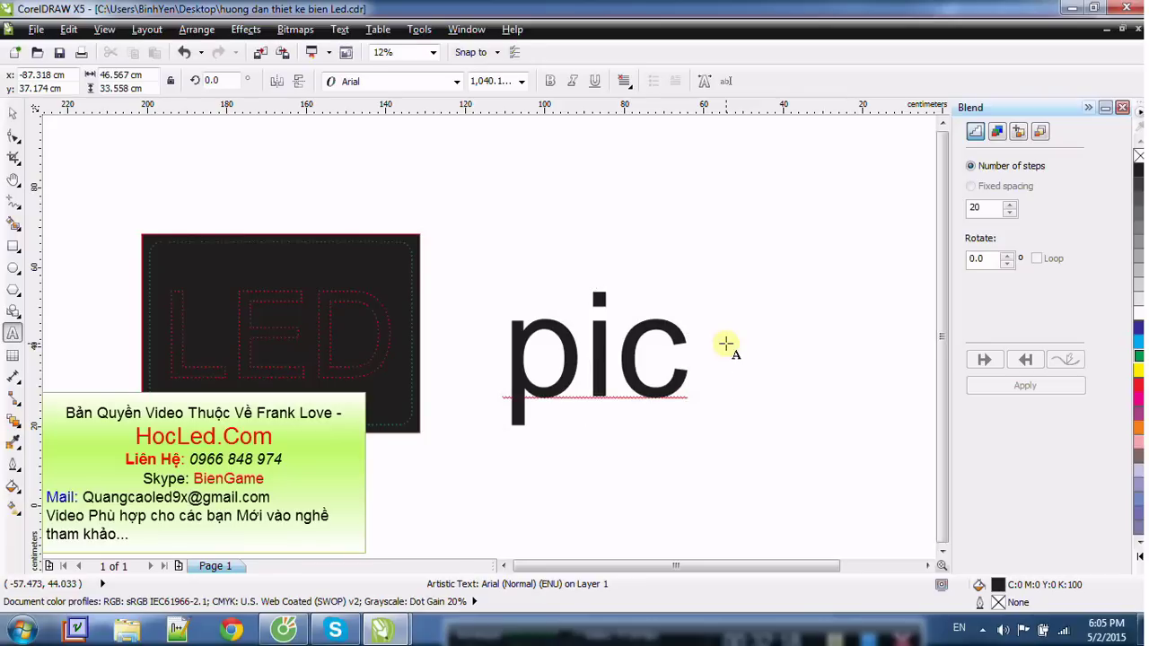
{"action": "type", "text": "+ *052"}
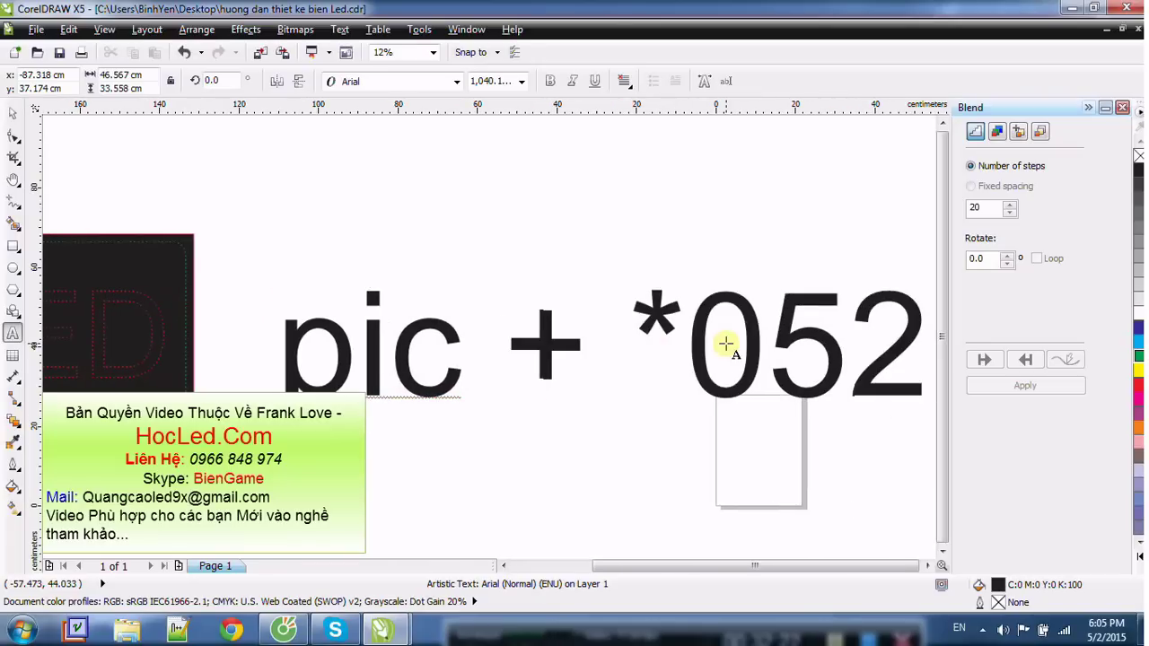
{"action": "key", "text": "BackSpace"}
{"action": "key", "text": "BackSpace"}
{"action": "key", "text": "BackSpace"}
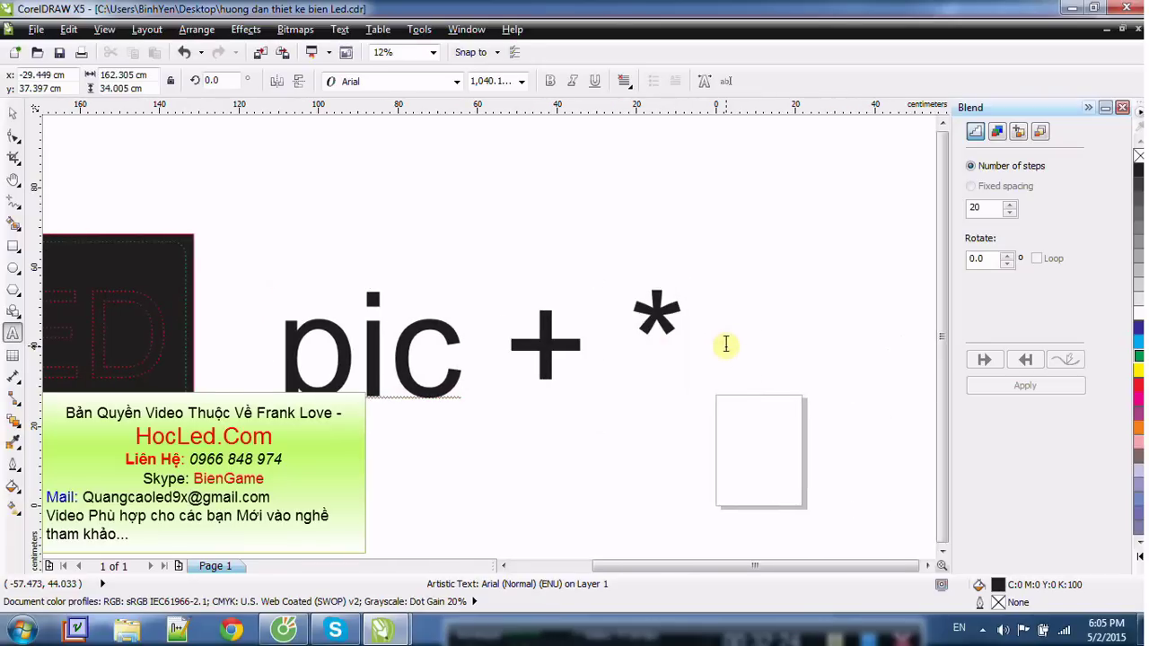
{"action": "type", "text": "8051"}
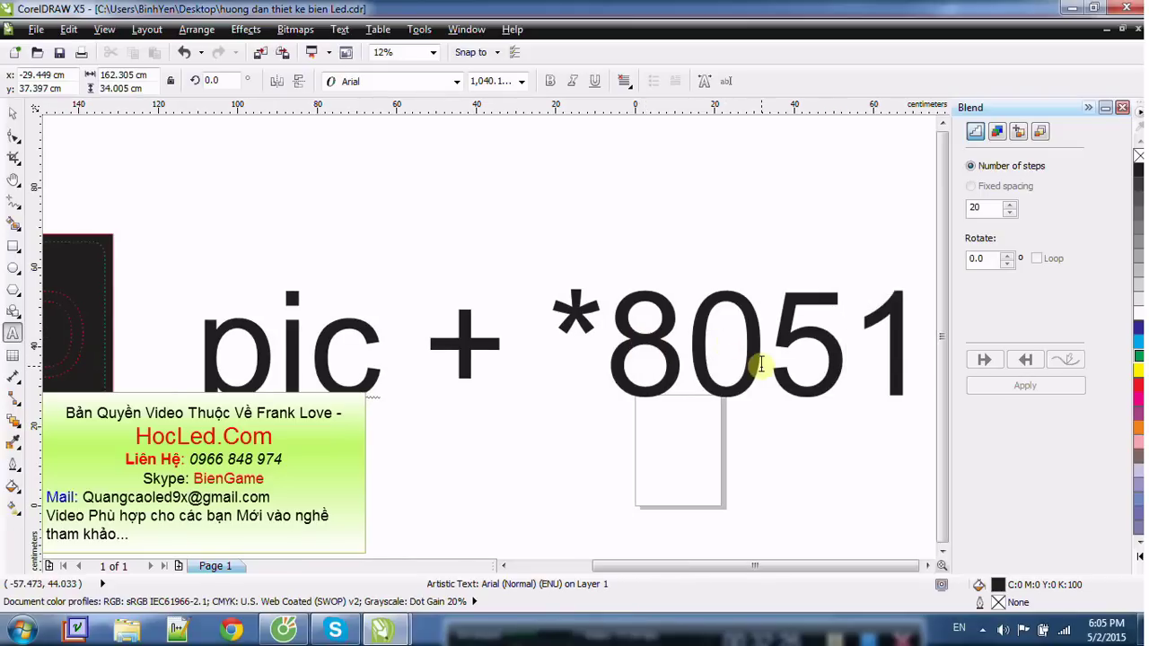
Step: Extend the note beside the black panel to read "pic + *8051= 89c51, 51, s...." and leave it deselected
{"action": "scroll", "coordinate": [810, 367], "scroll_direction": "down", "scroll_amount": 1}
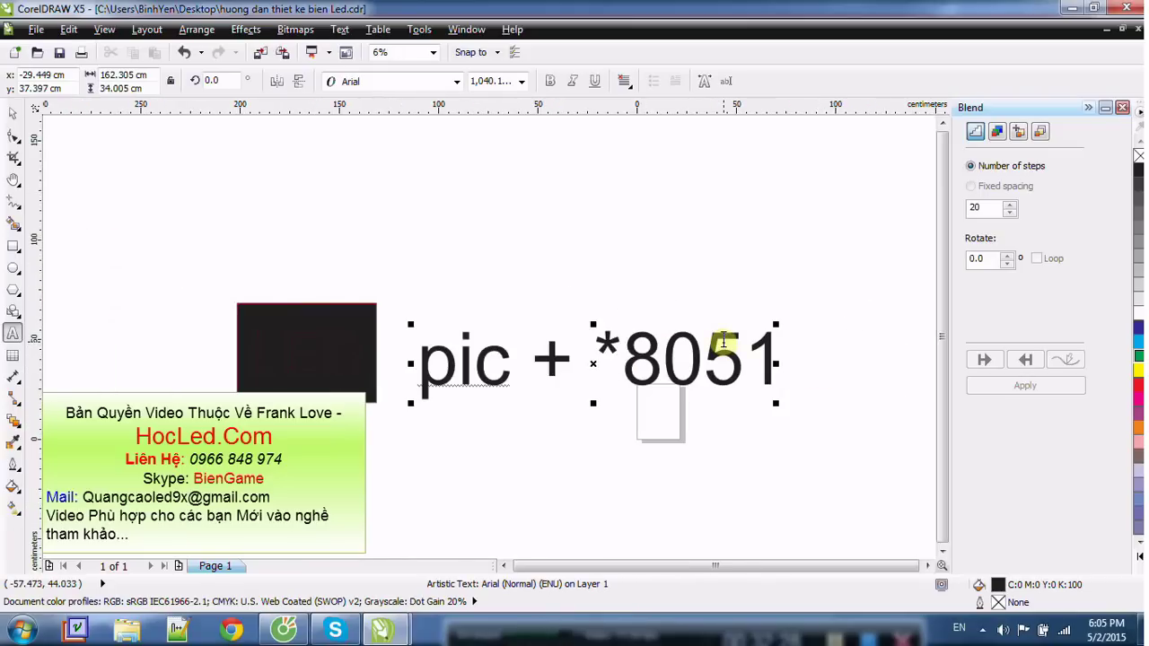
{"action": "type", "text": "= "}
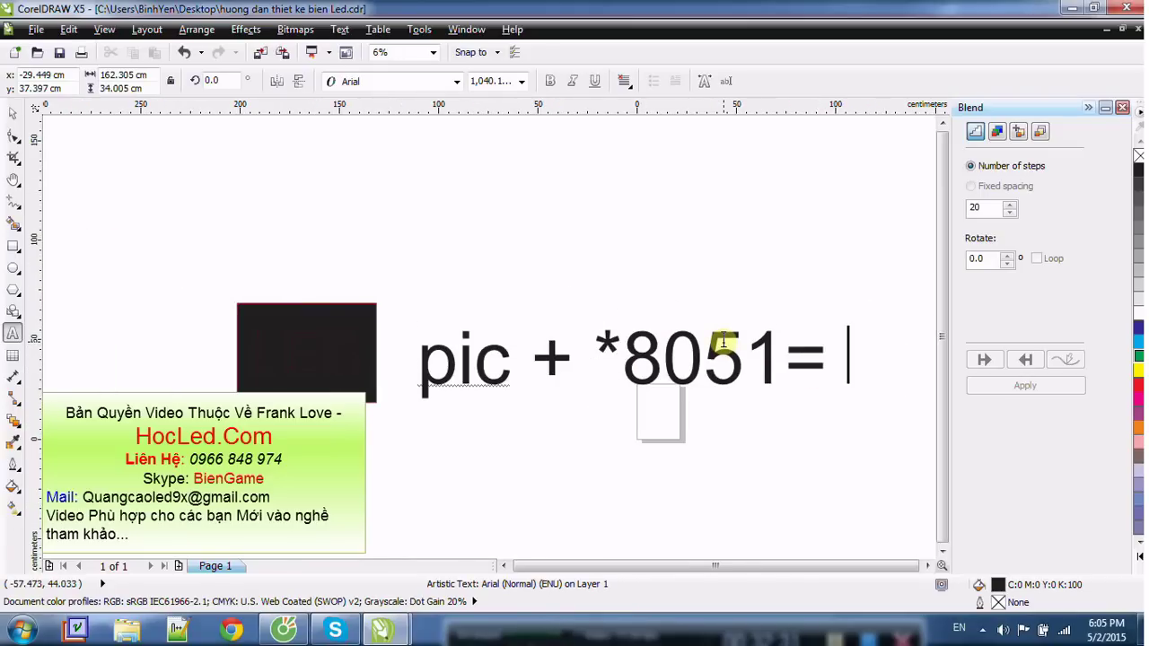
{"action": "type", "text": "*"}
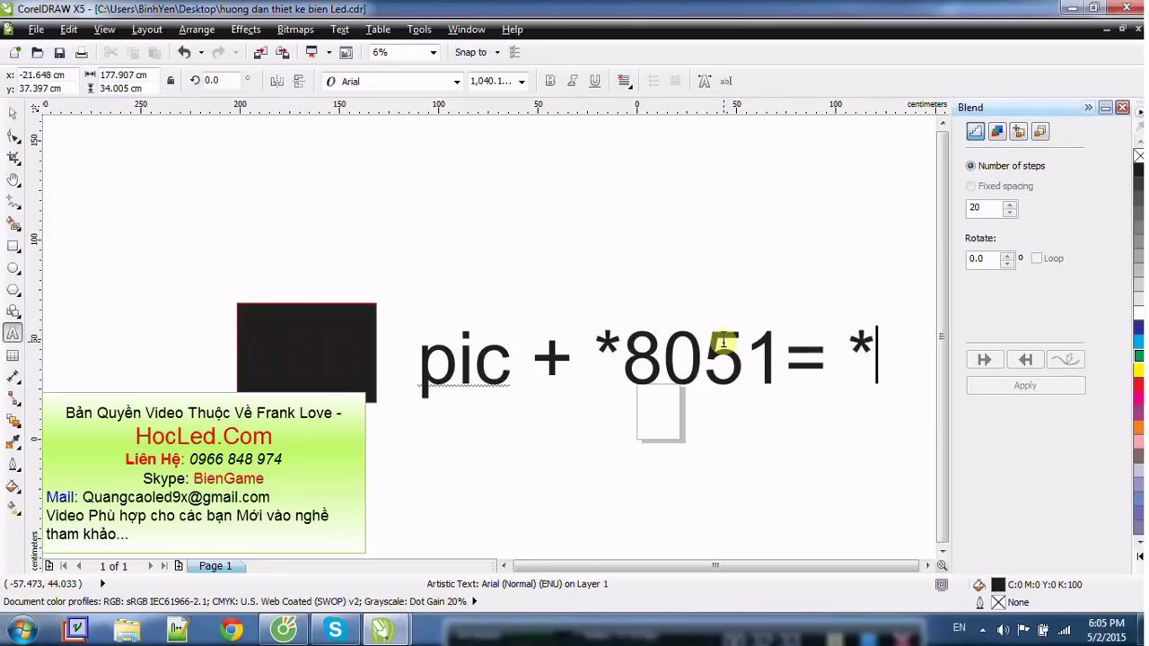
{"action": "type", "text": "89c51"}
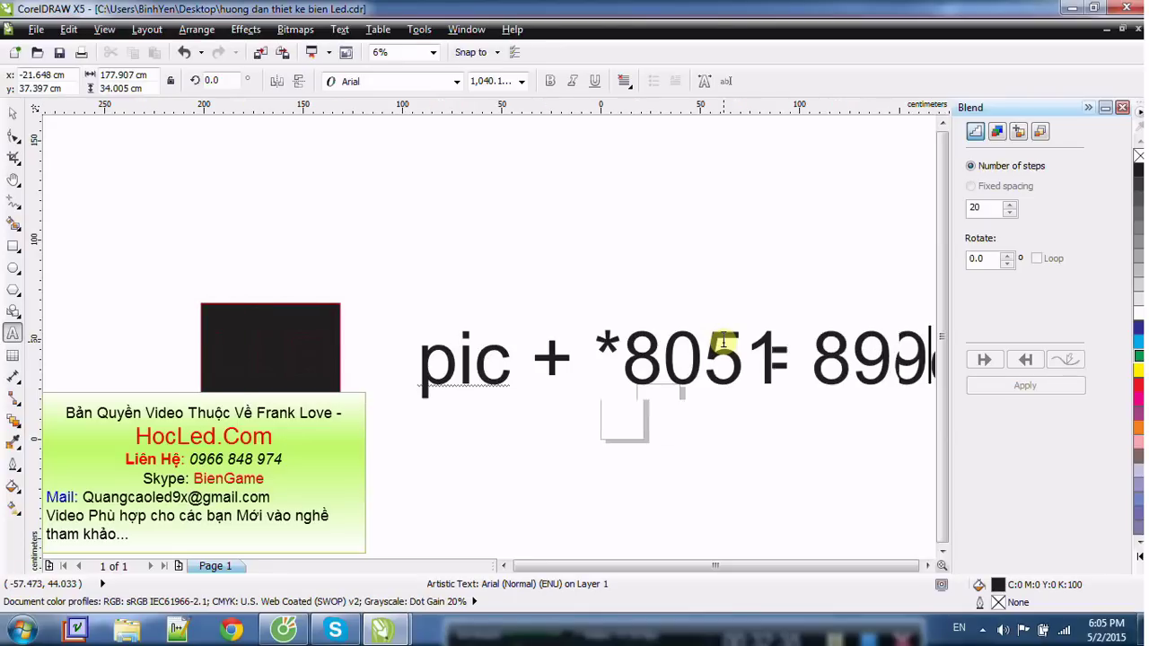
{"action": "type", "text": ","}
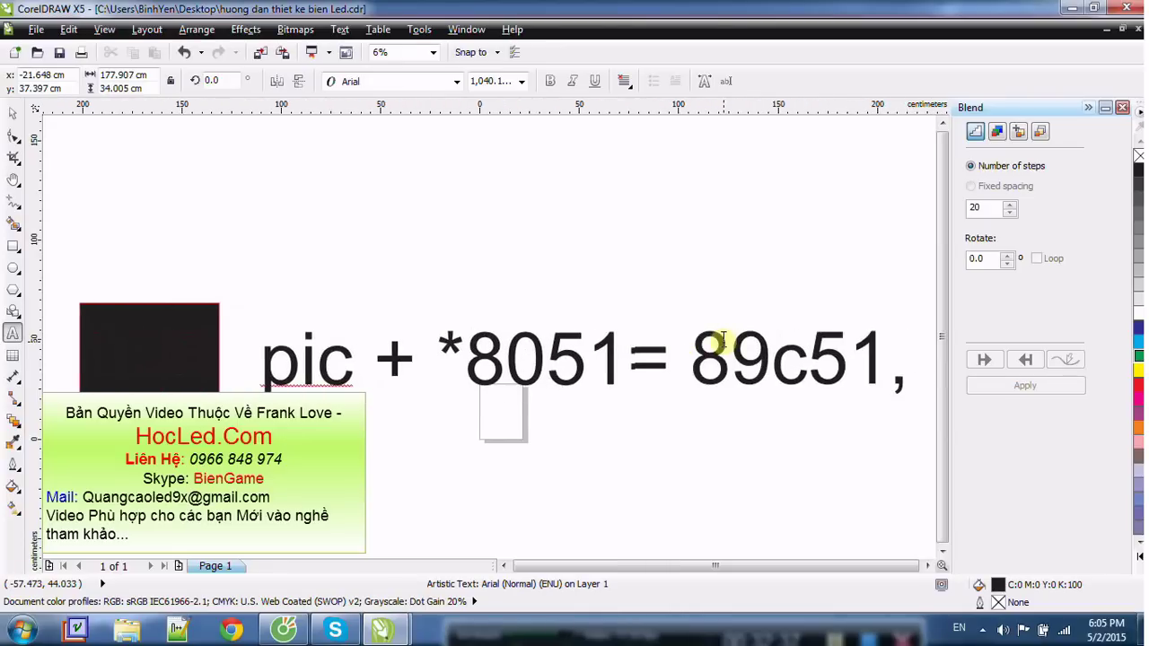
{"action": "type", "text": " 51, "}
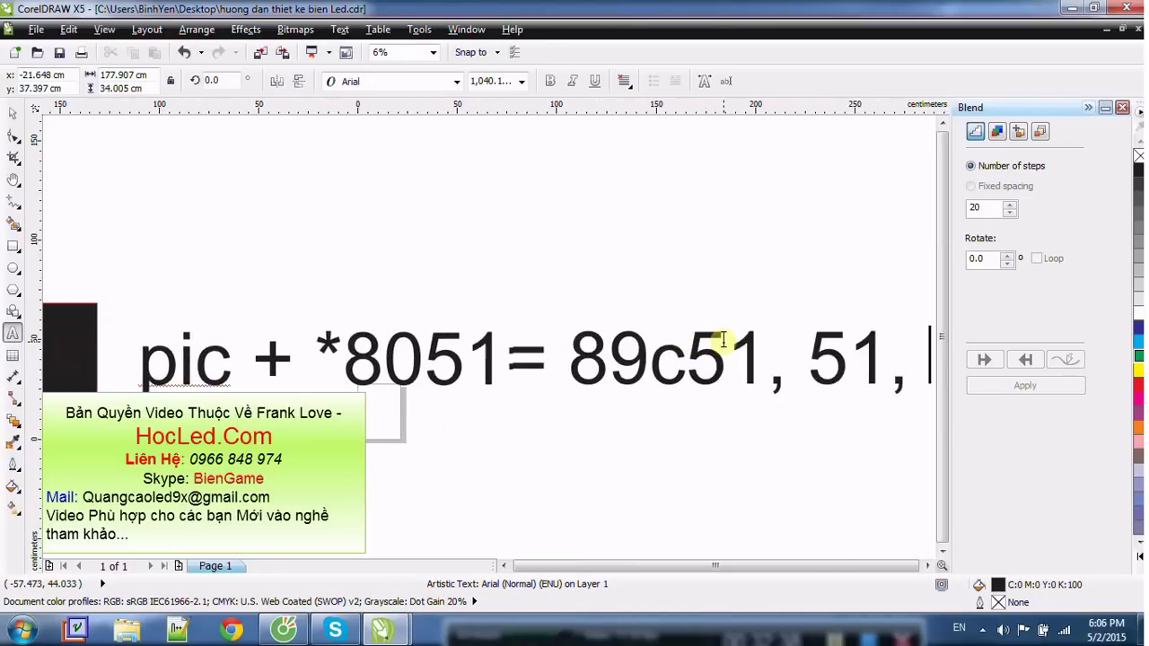
{"action": "type", "text": "s...."}
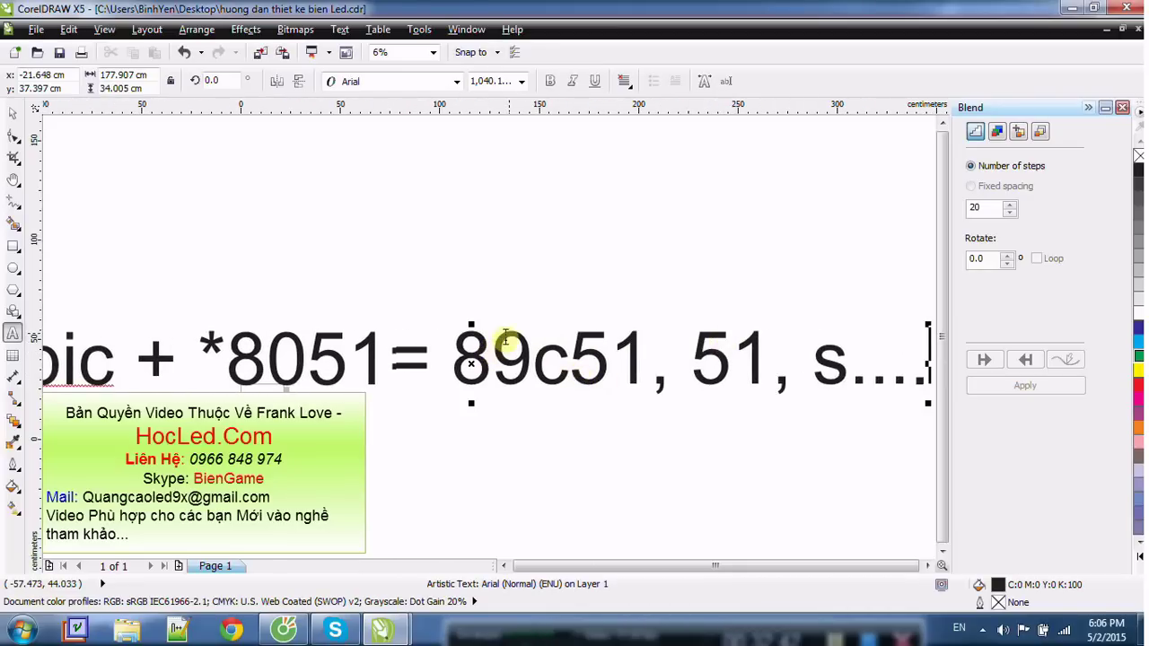
{"action": "left_click", "coordinate": [13, 113]}
{"action": "left_click", "coordinate": [515, 290]}
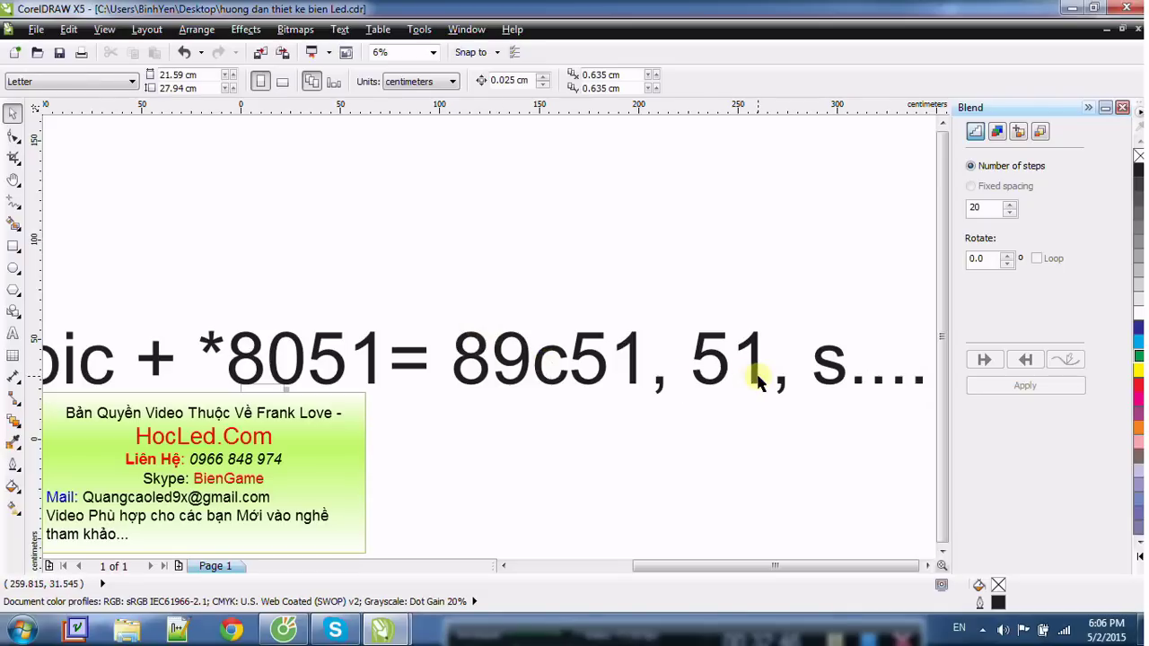
{"action": "left_click", "coordinate": [728, 372]}
{"action": "left_click", "coordinate": [643, 371]}
{"action": "scroll", "coordinate": [599, 390], "scroll_direction": "down", "scroll_amount": 1}
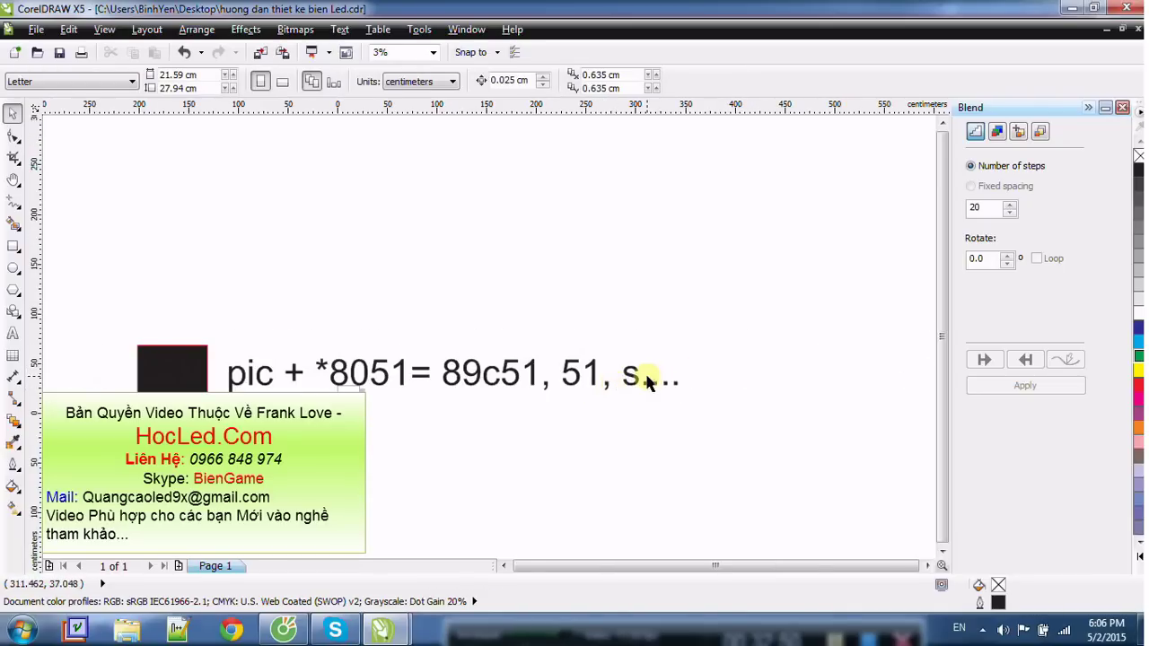
{"action": "left_click_drag", "start_coordinate": [716, 357], "coordinate": [418, 453]}
{"action": "left_click", "coordinate": [446, 379]}
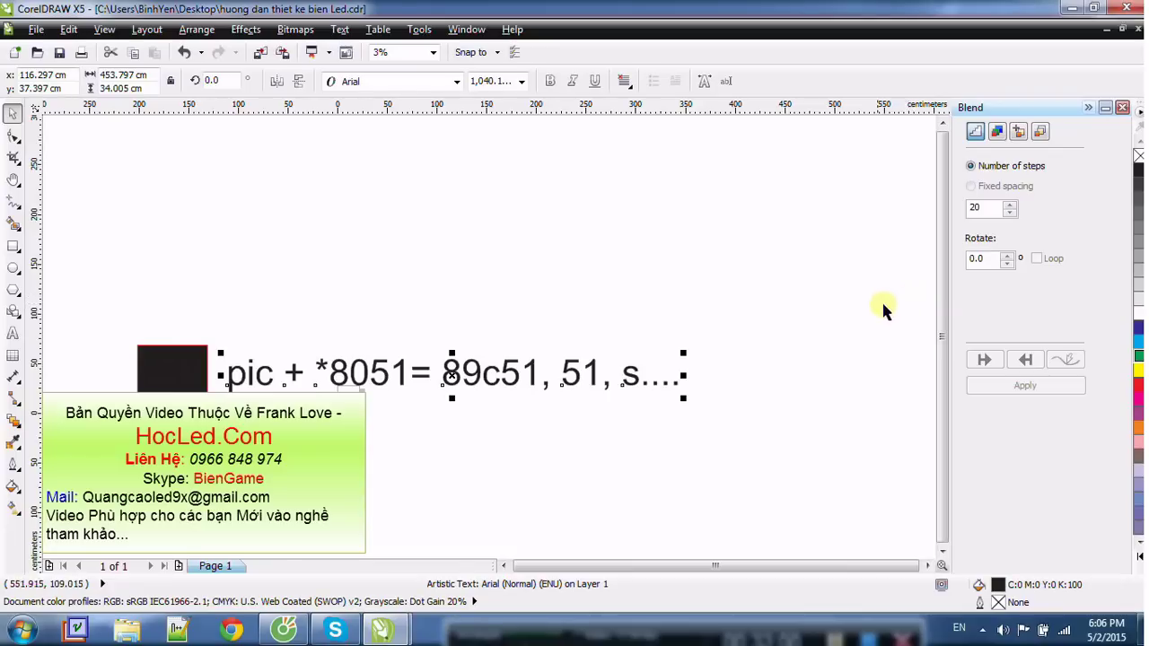
{"action": "left_click", "coordinate": [468, 451]}
{"action": "left_click_drag", "start_coordinate": [596, 399], "coordinate": [443, 443]}
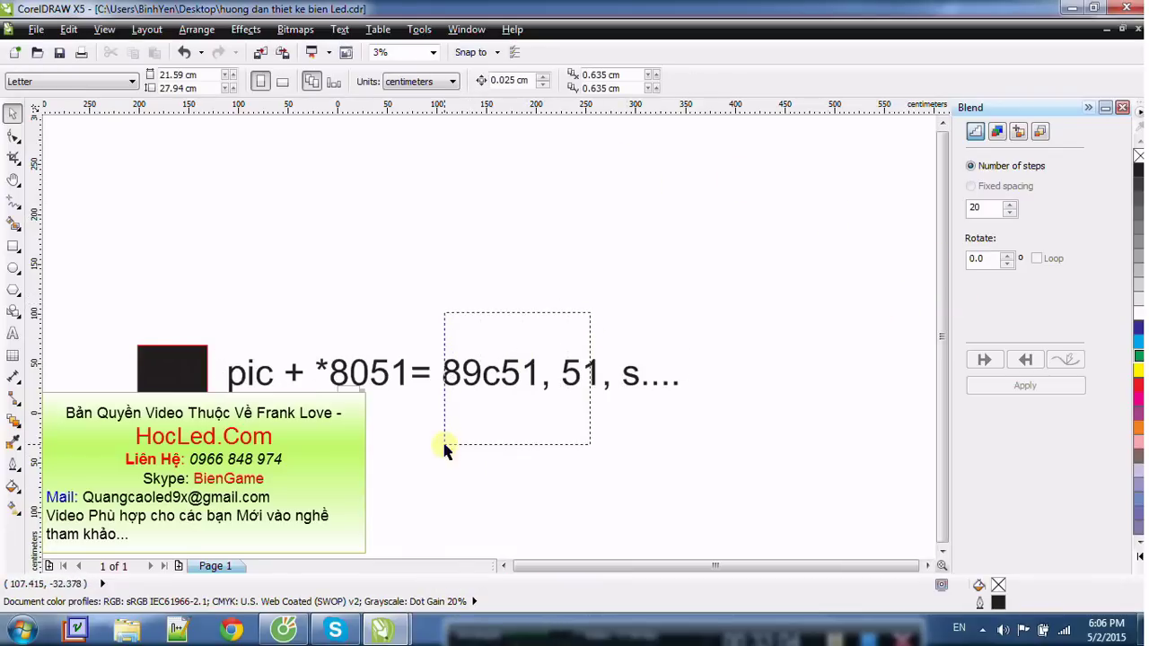
{"action": "left_click", "coordinate": [439, 383]}
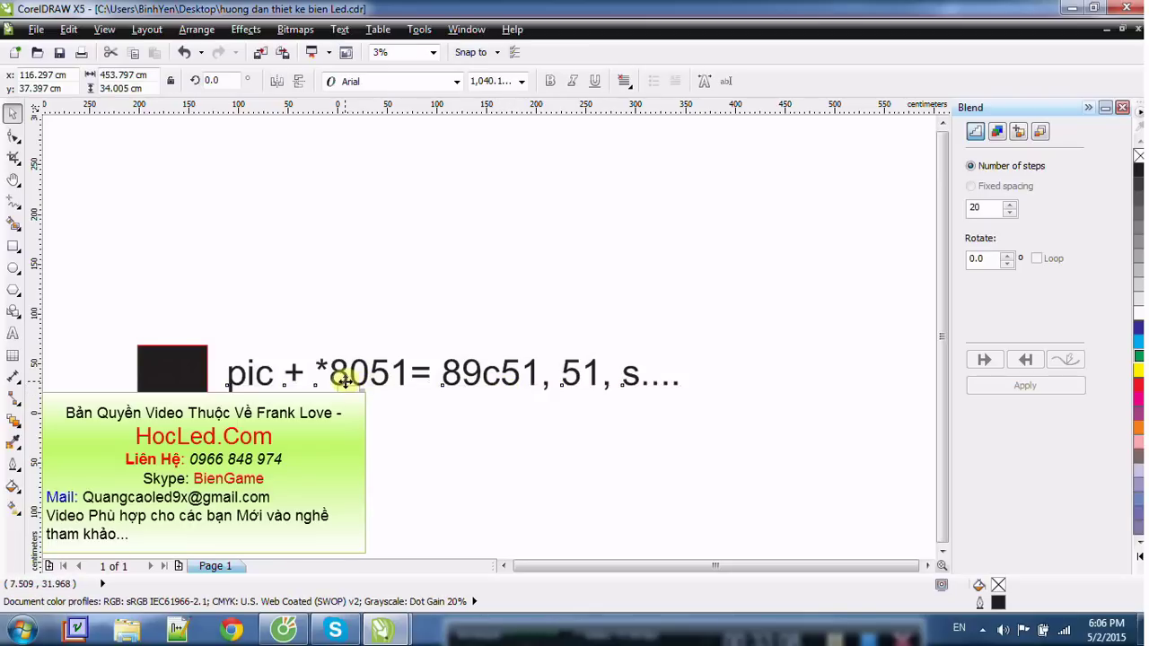
{"action": "mouse_move", "coordinate": [753, 319]}
{"action": "left_mouse_down"}
{"action": "mouse_move", "coordinate": [365, 427]}
{"action": "mouse_move", "coordinate": [467, 456]}
{"action": "left_mouse_up"}
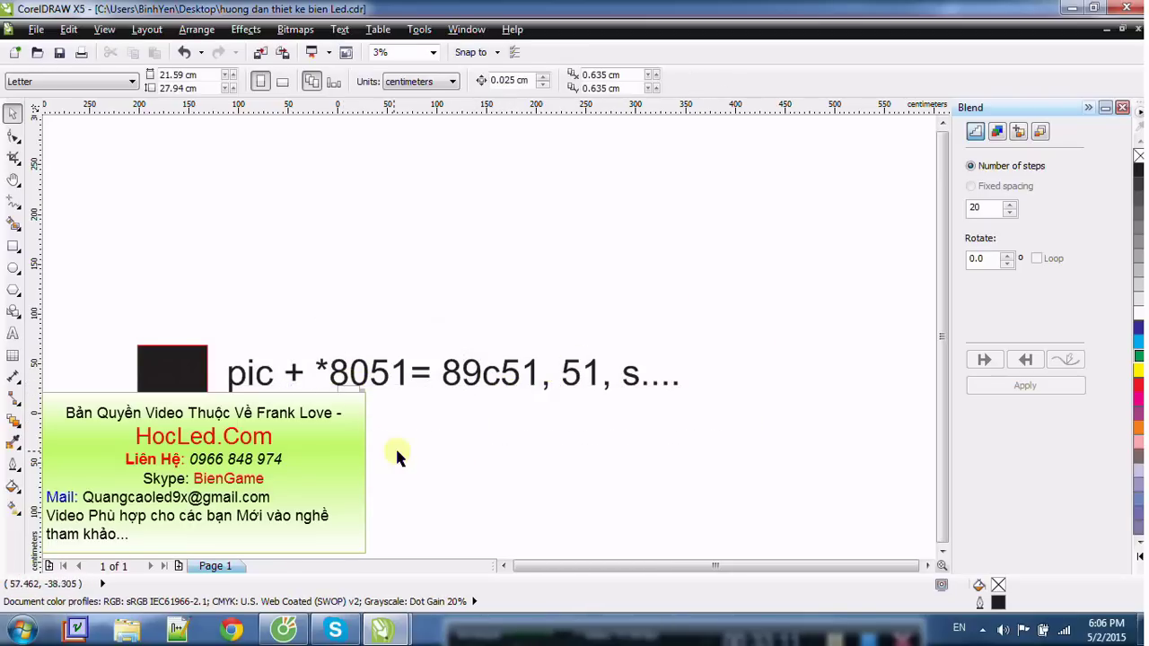
{"action": "left_click", "coordinate": [247, 381]}
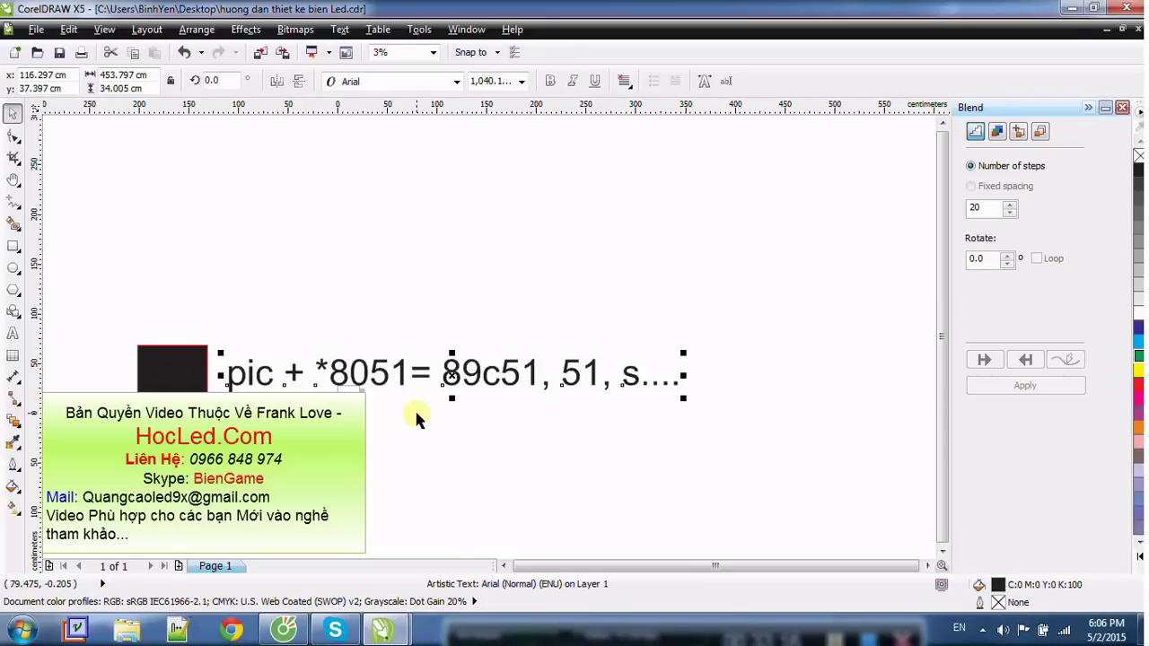
{"action": "left_click", "coordinate": [414, 415]}
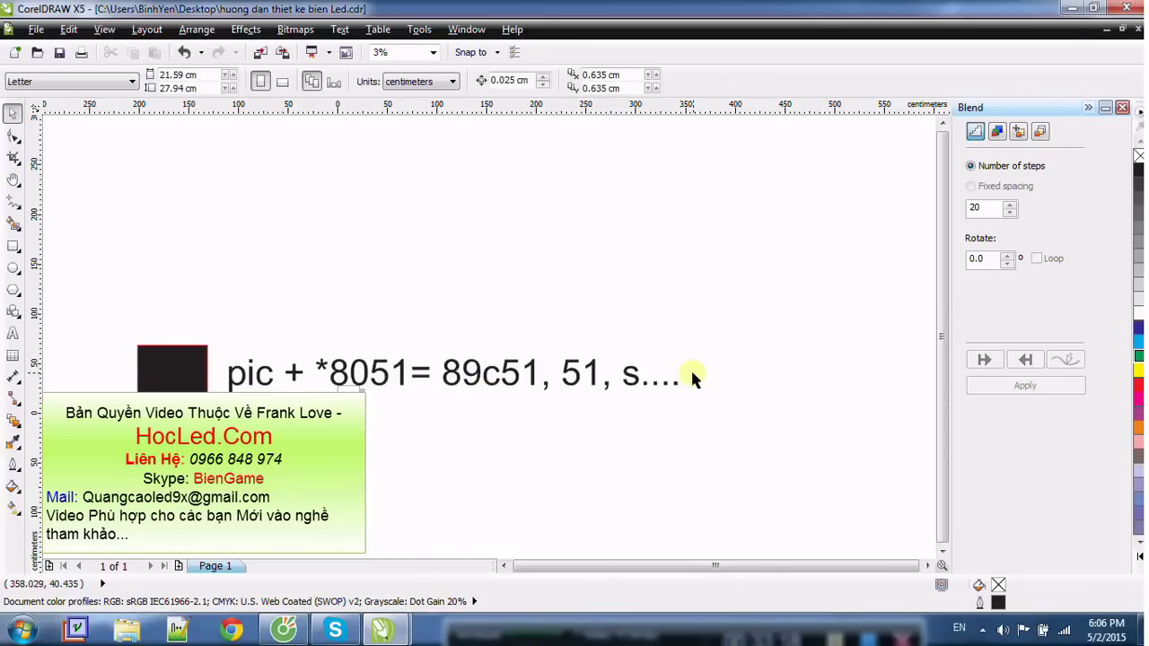
Step: Move the microcontroller note slightly up and away from the black panel, to about X 121.4, Y 41.6 cm, and clear the selection
{"action": "left_click", "coordinate": [629, 372]}
{"action": "left_click_drag", "start_coordinate": [744, 305], "coordinate": [600, 485]}
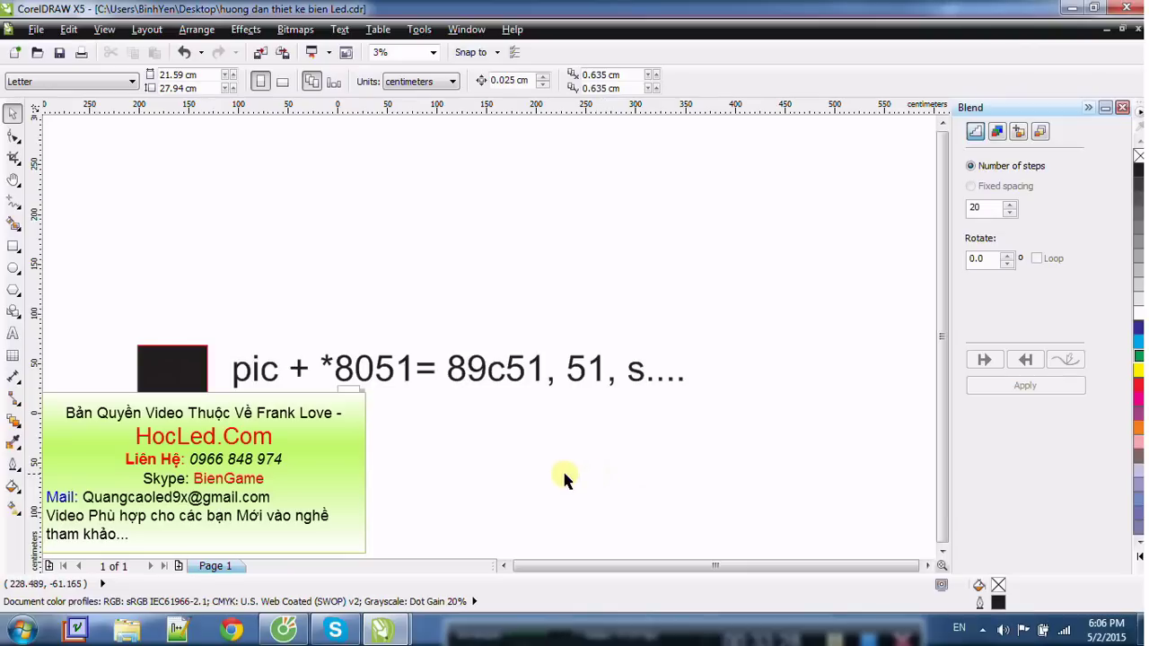
{"action": "left_click_drag", "start_coordinate": [452, 316], "coordinate": [465, 336]}
{"action": "left_click_drag", "start_coordinate": [646, 361], "coordinate": [359, 431]}
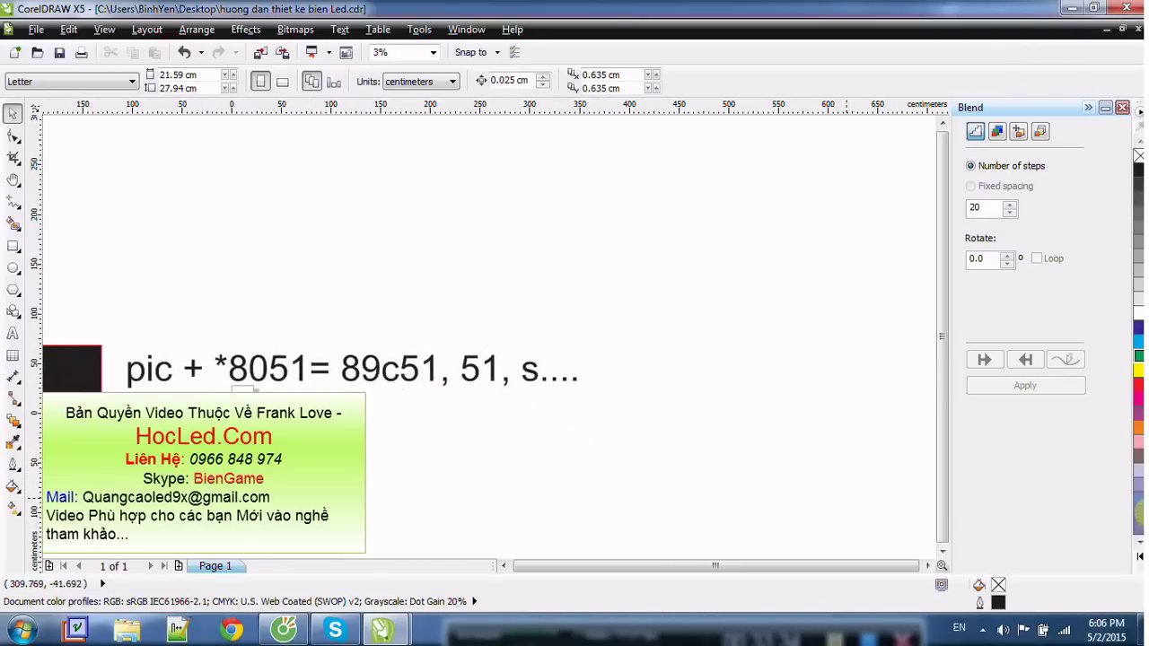
Step: Examine the end of the microcontroller note, the LED lettering and border on the black panel, and the layout of both together
{"action": "scroll", "coordinate": [477, 476], "scroll_direction": "up", "scroll_amount": 1}
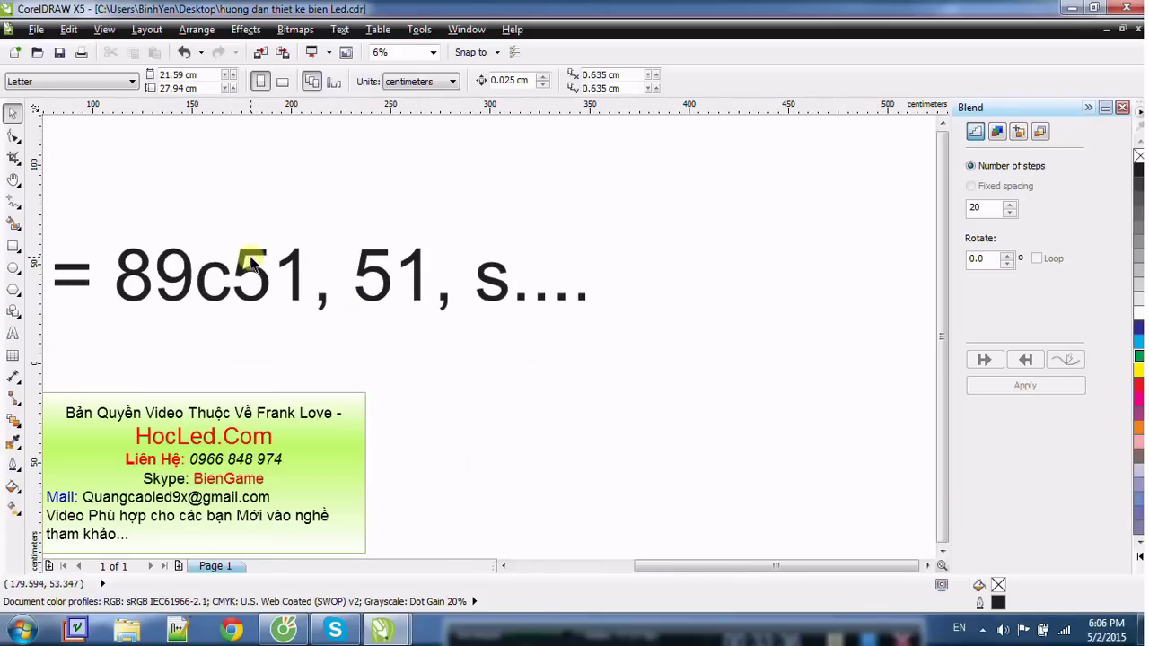
{"action": "left_click", "coordinate": [208, 286]}
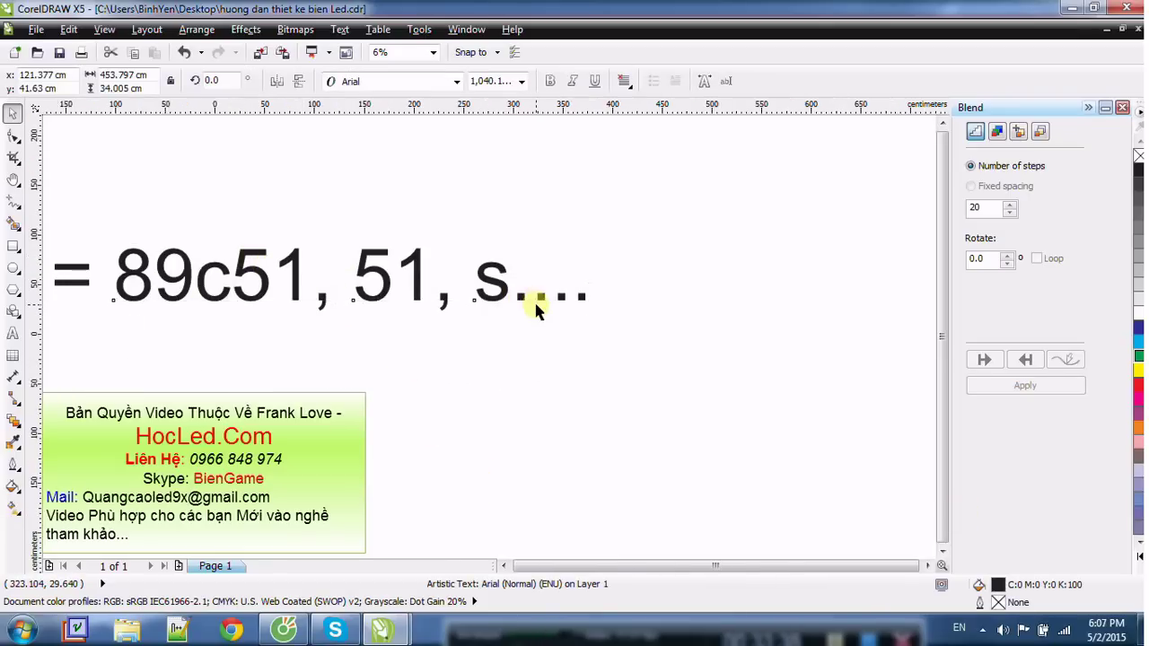
{"action": "scroll", "coordinate": [536, 308], "scroll_direction": "down", "scroll_amount": 1}
{"action": "left_click", "coordinate": [140, 344]}
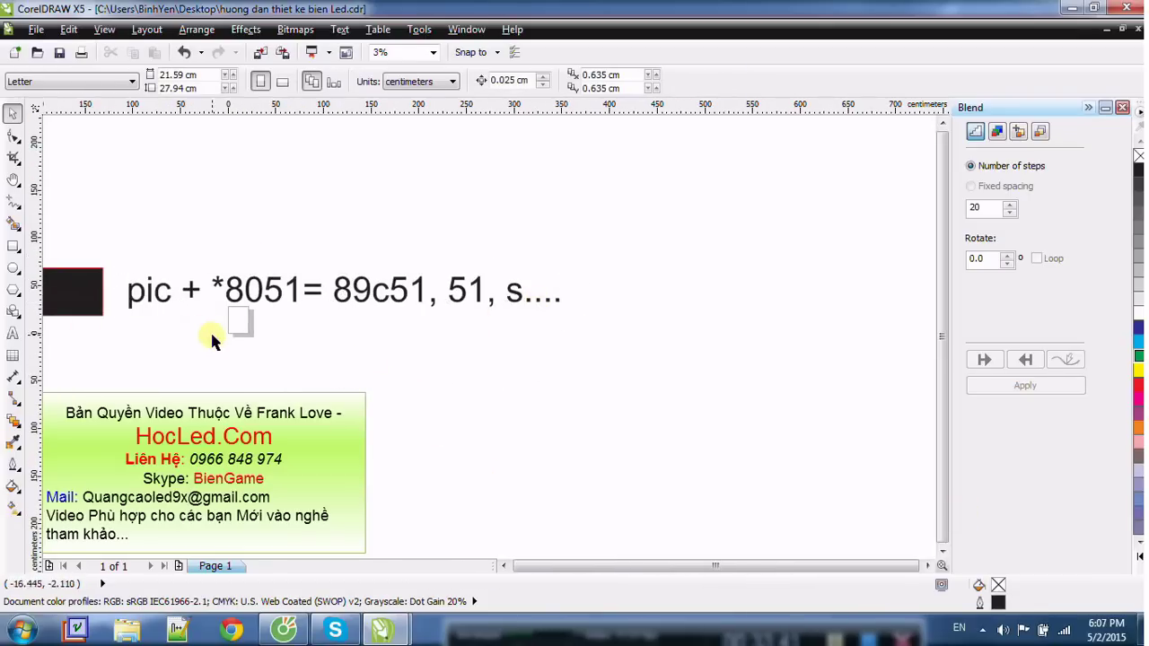
{"action": "key", "text": "h"}
{"action": "left_click_drag", "start_coordinate": [212, 339], "coordinate": [584, 332]}
{"action": "scroll", "coordinate": [512, 308], "scroll_direction": "up", "scroll_amount": 3}
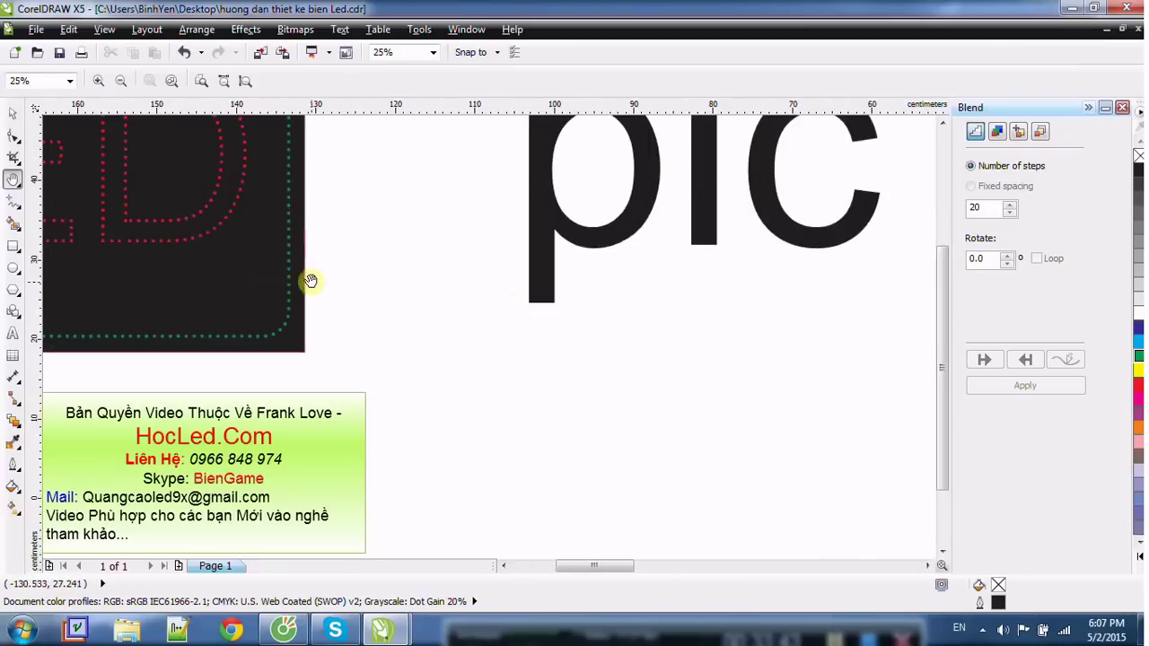
{"action": "left_click_drag", "start_coordinate": [309, 281], "coordinate": [542, 333]}
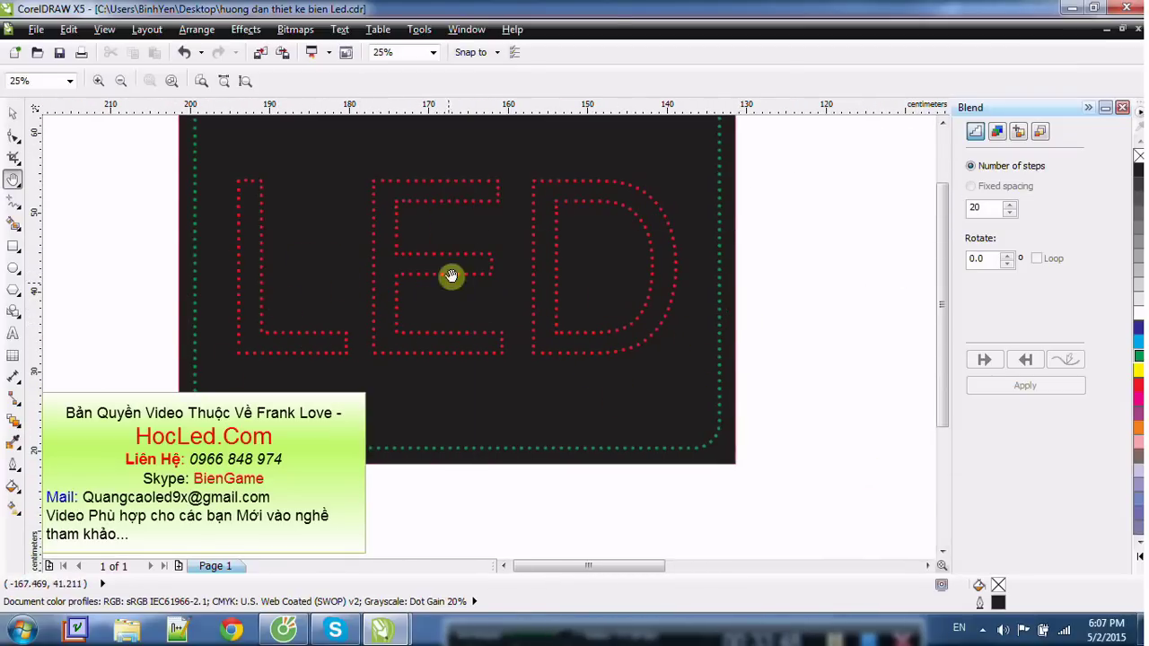
{"action": "scroll", "coordinate": [451, 276], "scroll_direction": "down", "scroll_amount": 3}
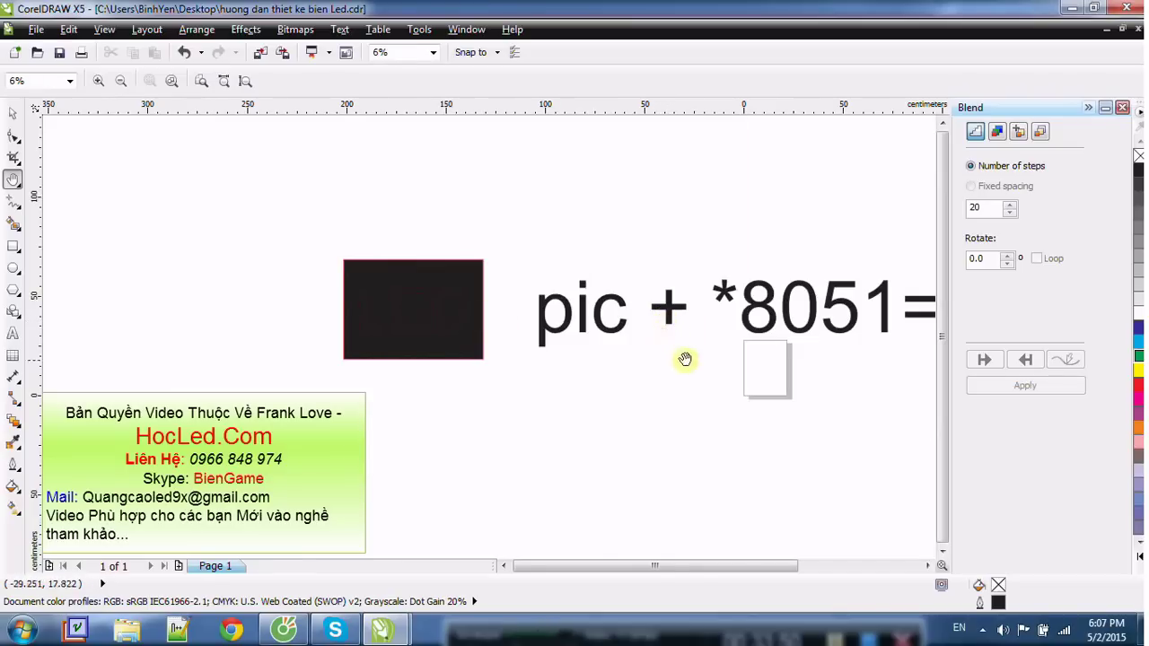
{"action": "left_click_drag", "start_coordinate": [685, 360], "coordinate": [448, 376]}
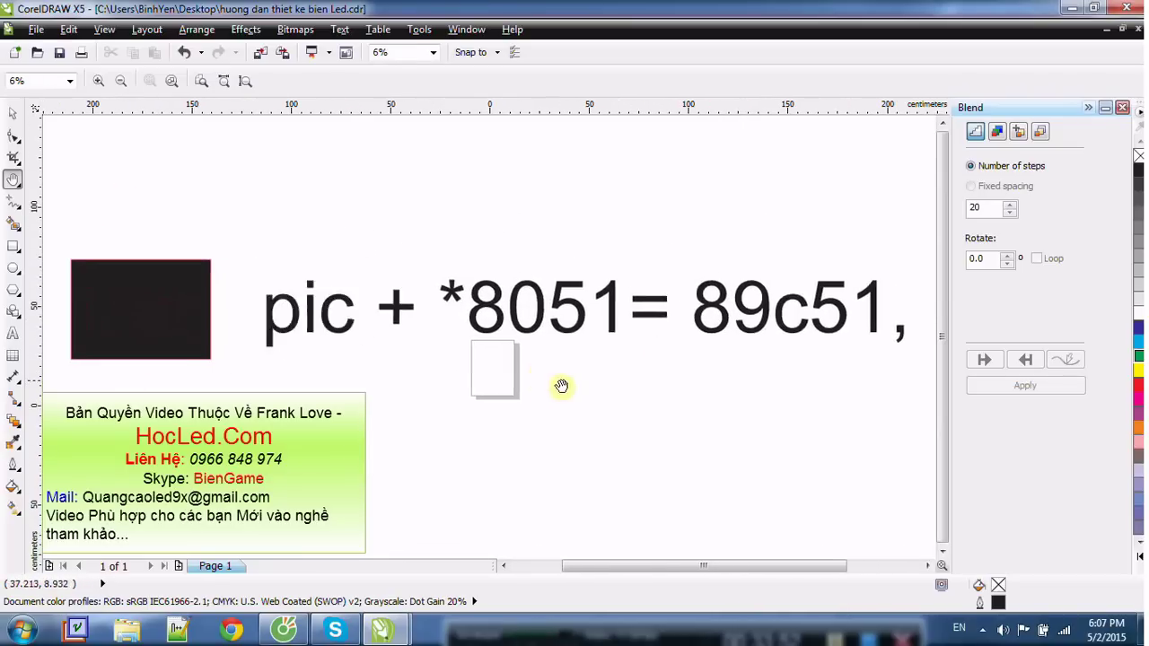
{"action": "left_click_drag", "start_coordinate": [566, 387], "coordinate": [517, 311]}
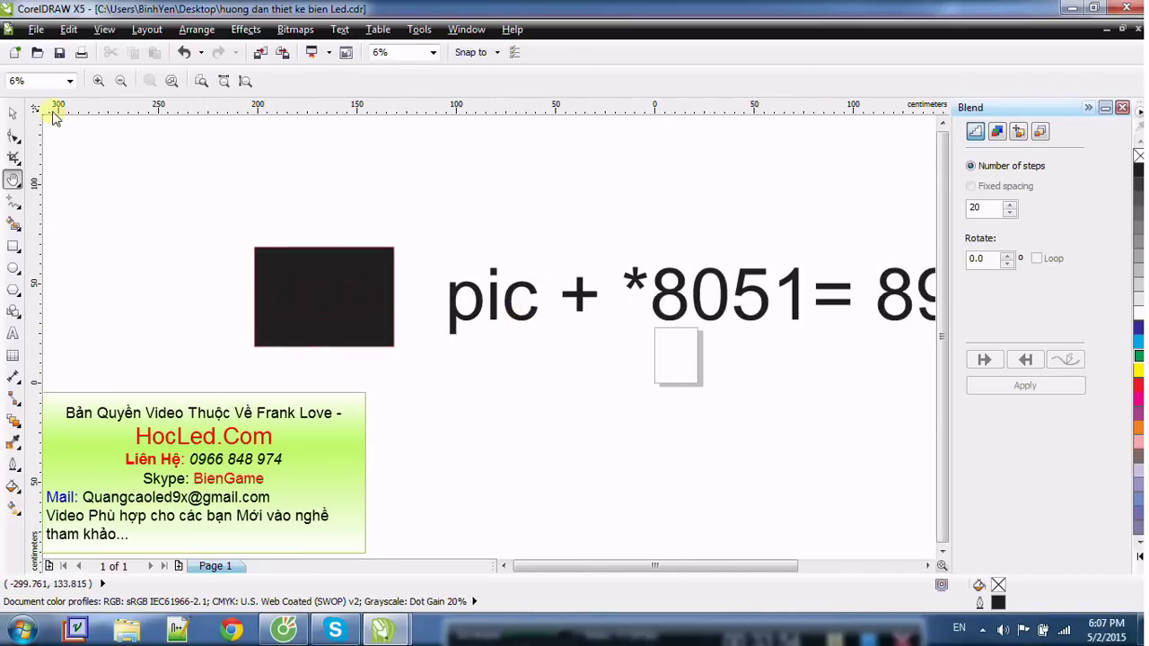
Step: Return to the Pick tool and minimize the drawing program to show the desktop
{"action": "left_click", "coordinate": [14, 115]}
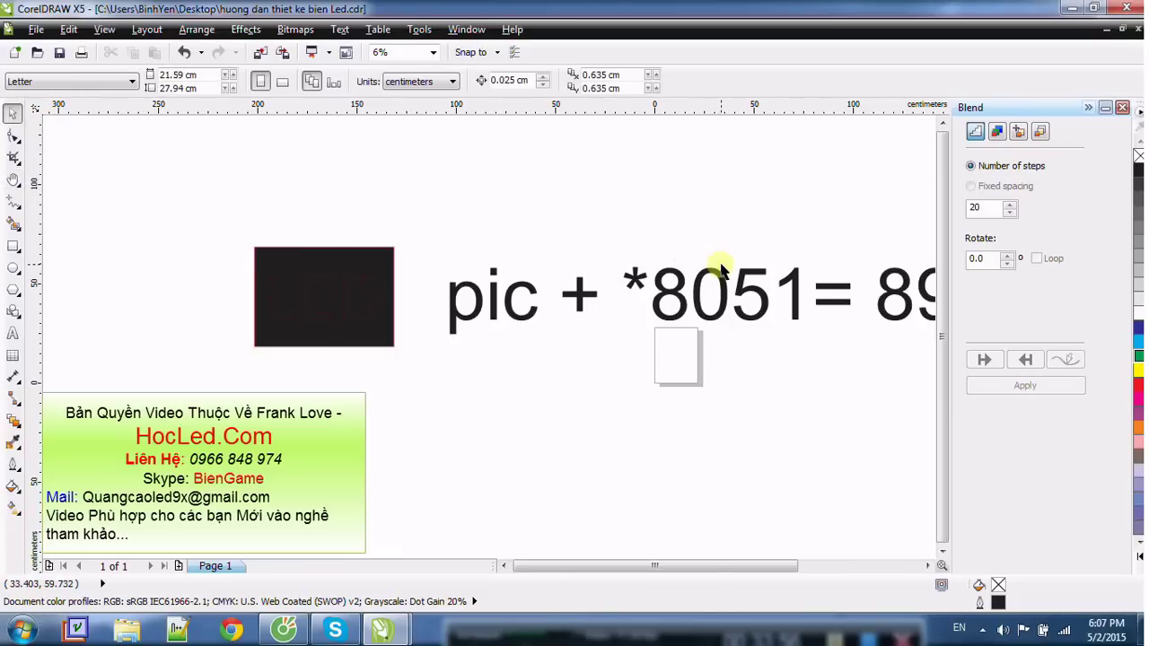
{"action": "scroll", "coordinate": [724, 264], "scroll_direction": "down", "scroll_amount": 1}
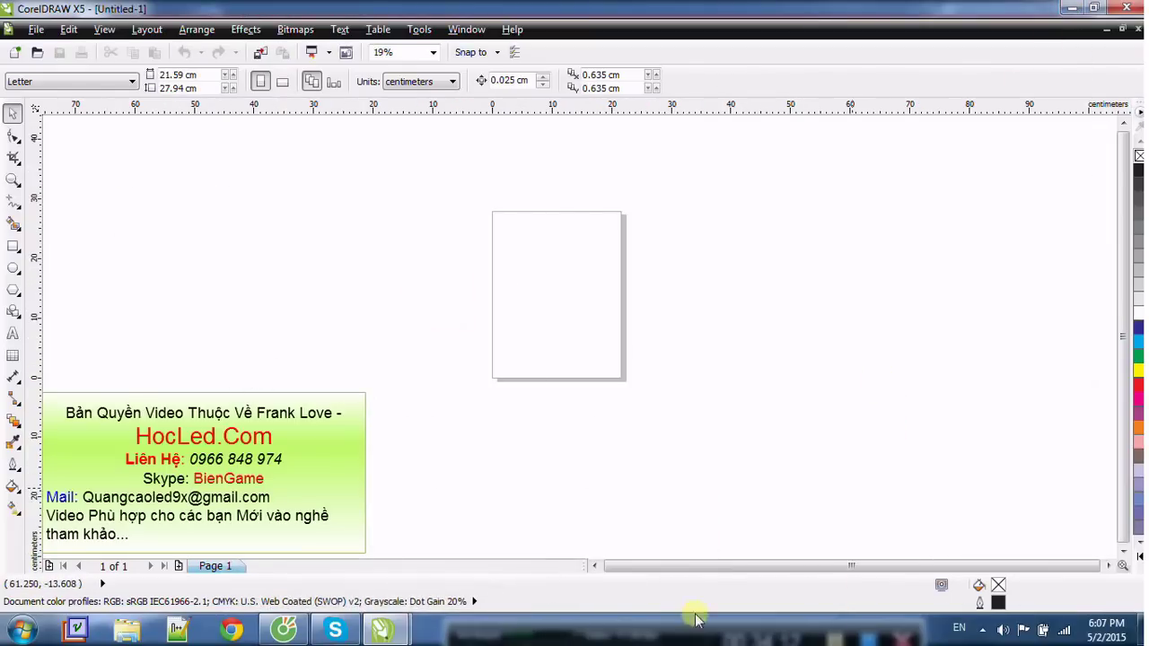
{"action": "left_click", "coordinate": [1072, 8]}
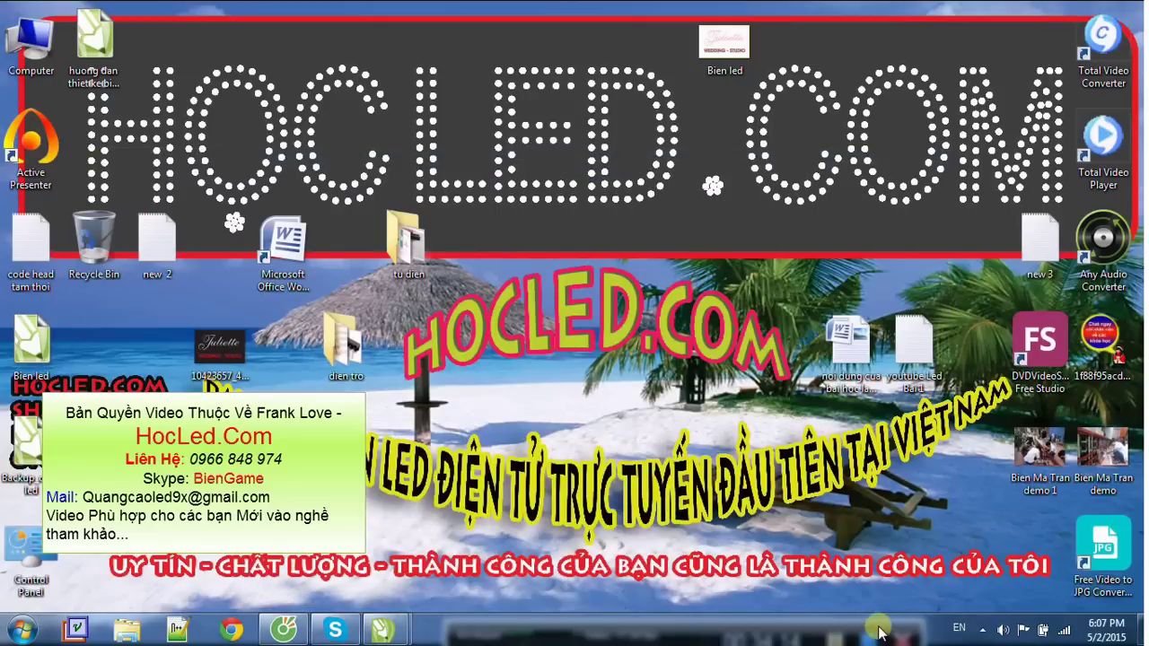